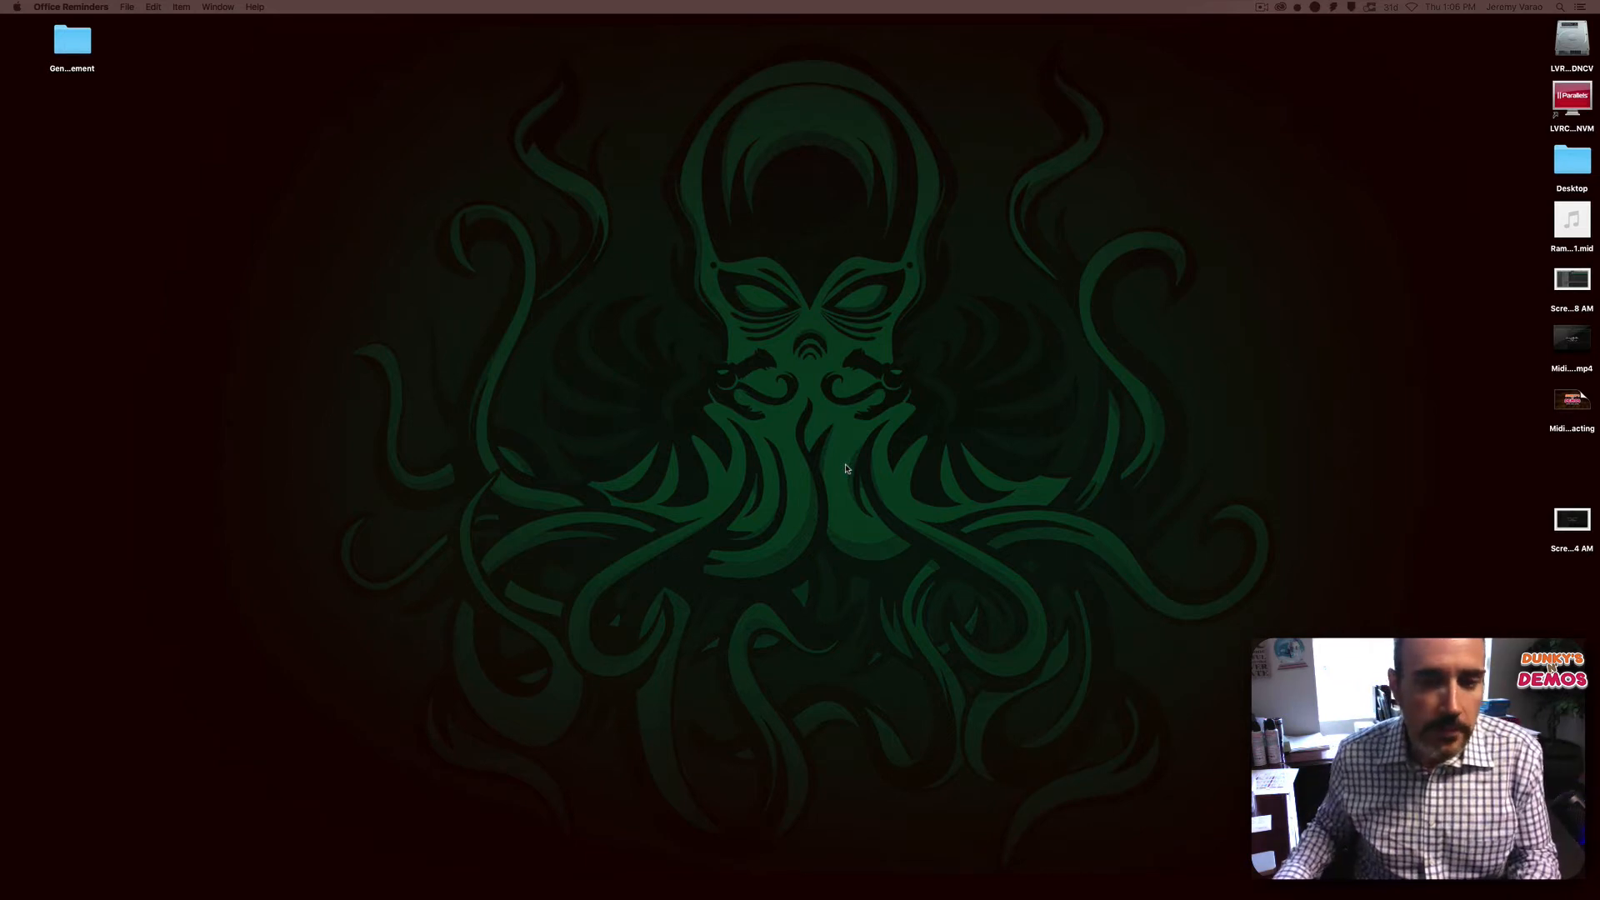
Step: Return Poison Heart to its start in iTunes and switch back to Logic Pro X
key("super+Tab")
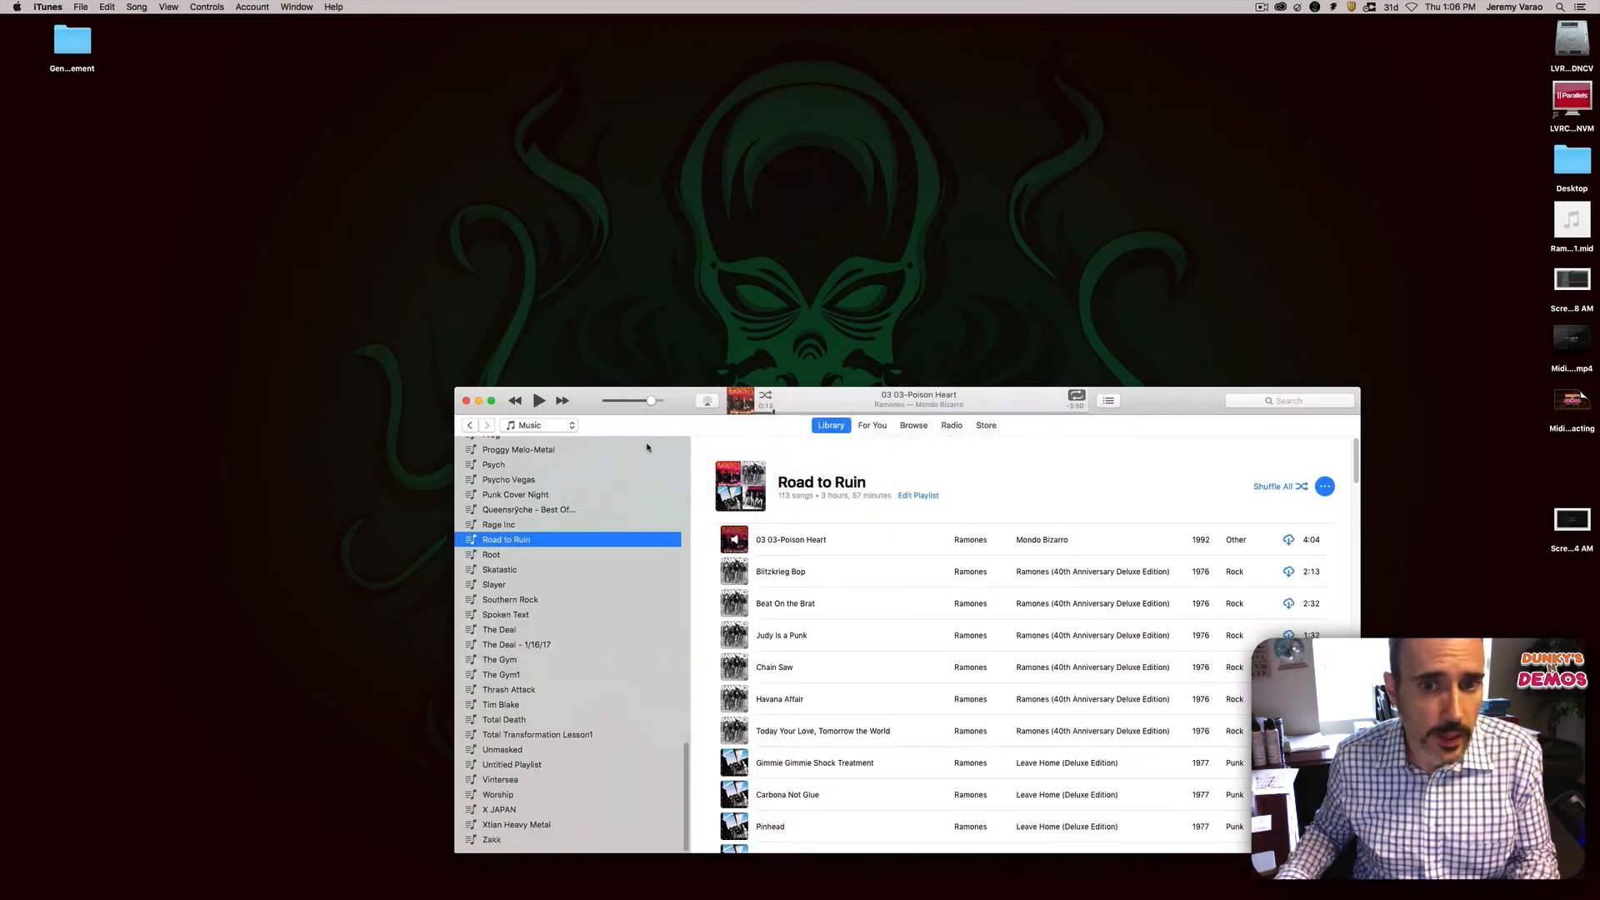
left_click(516, 401)
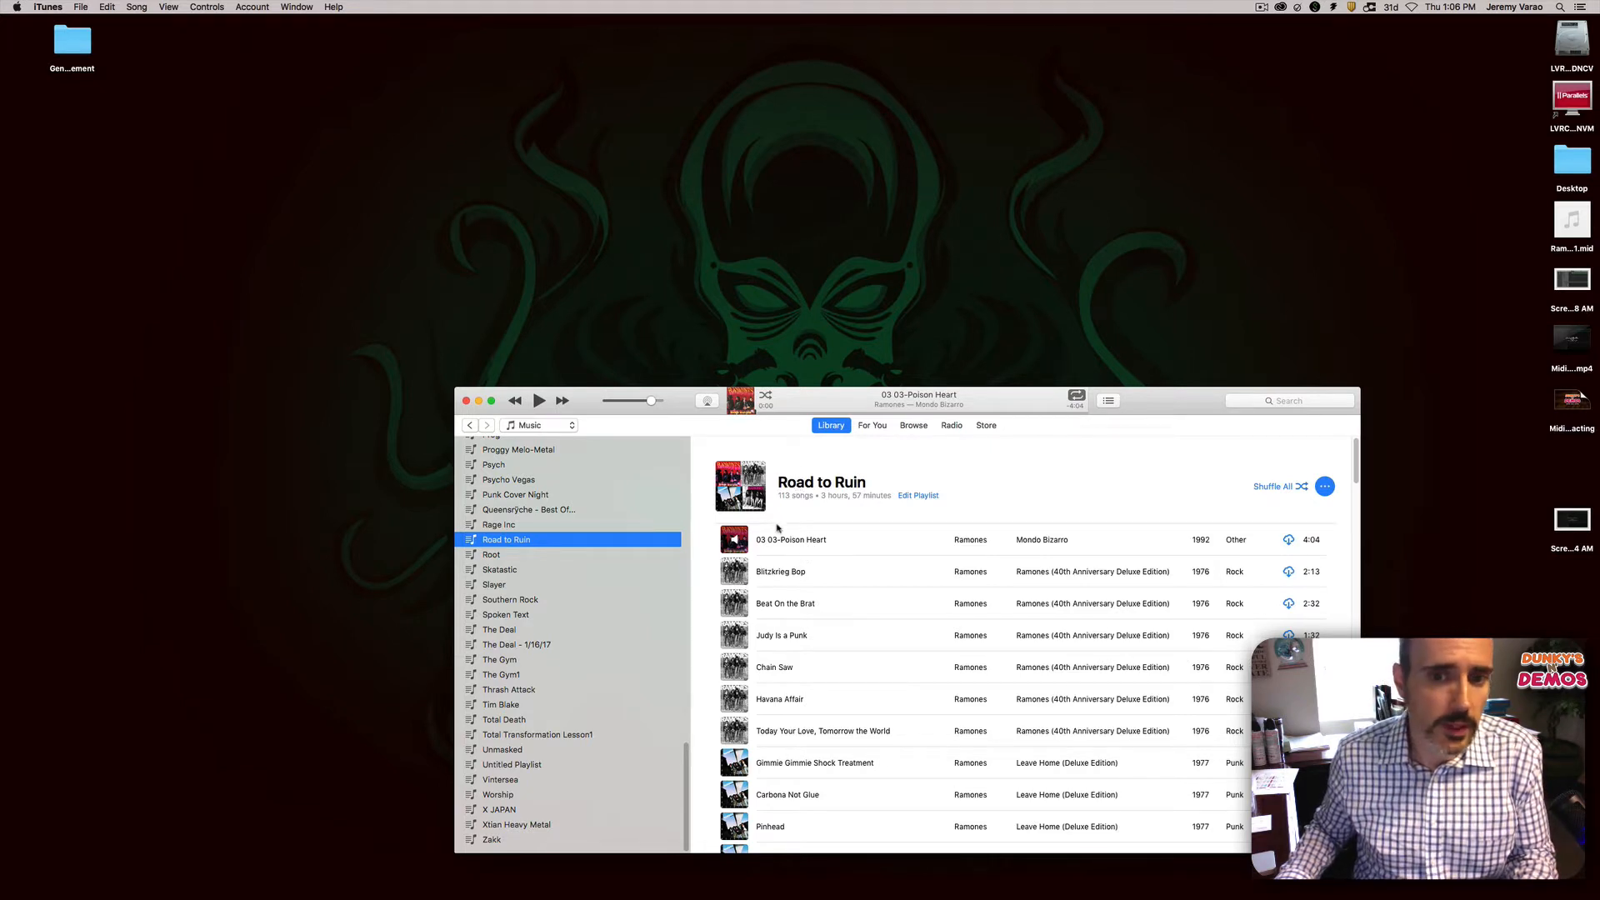
key("super+Tab")
key("super+Tab")
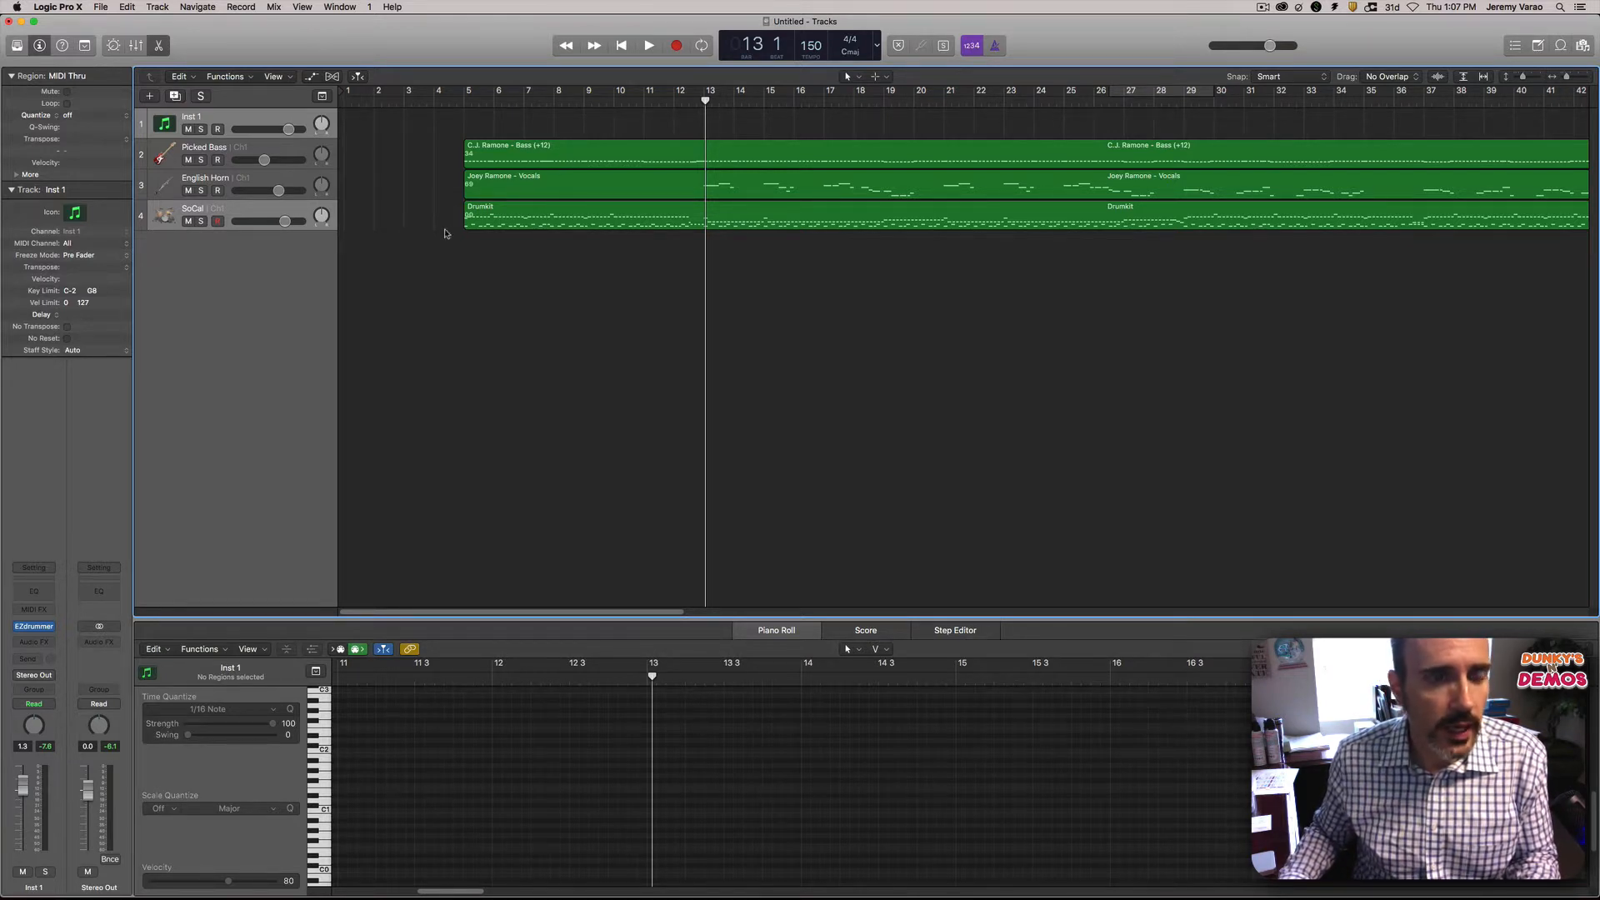
Step: Inspect the notes of the vocals and bass regions and place the playhead before the regions, at bar 4, beat 3
left_click(537, 187)
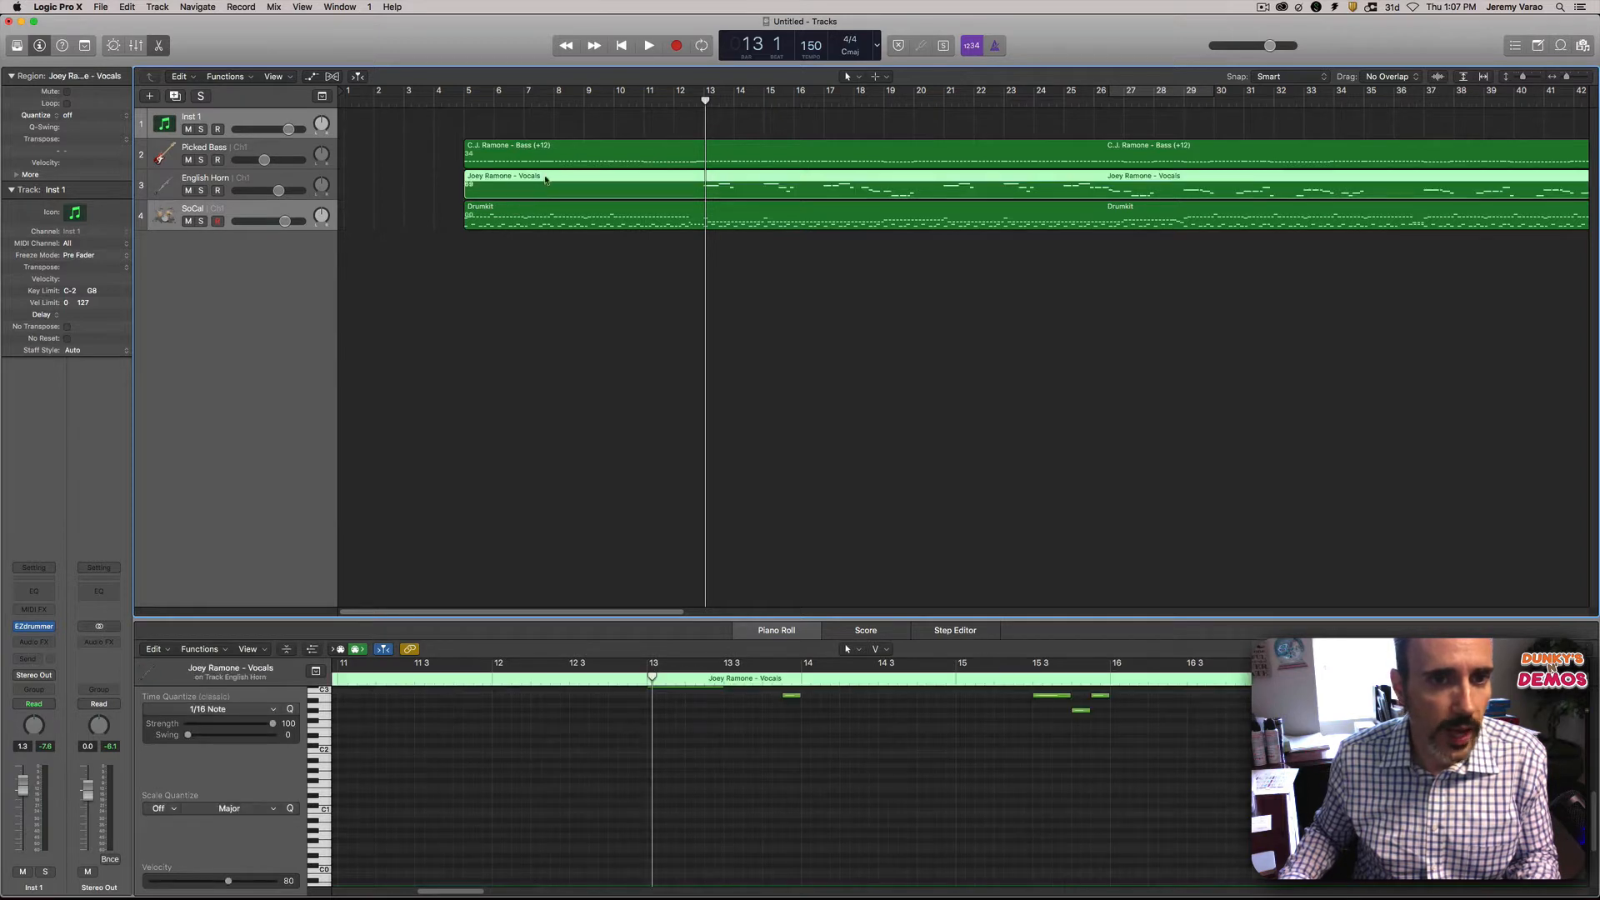
left_click(564, 150)
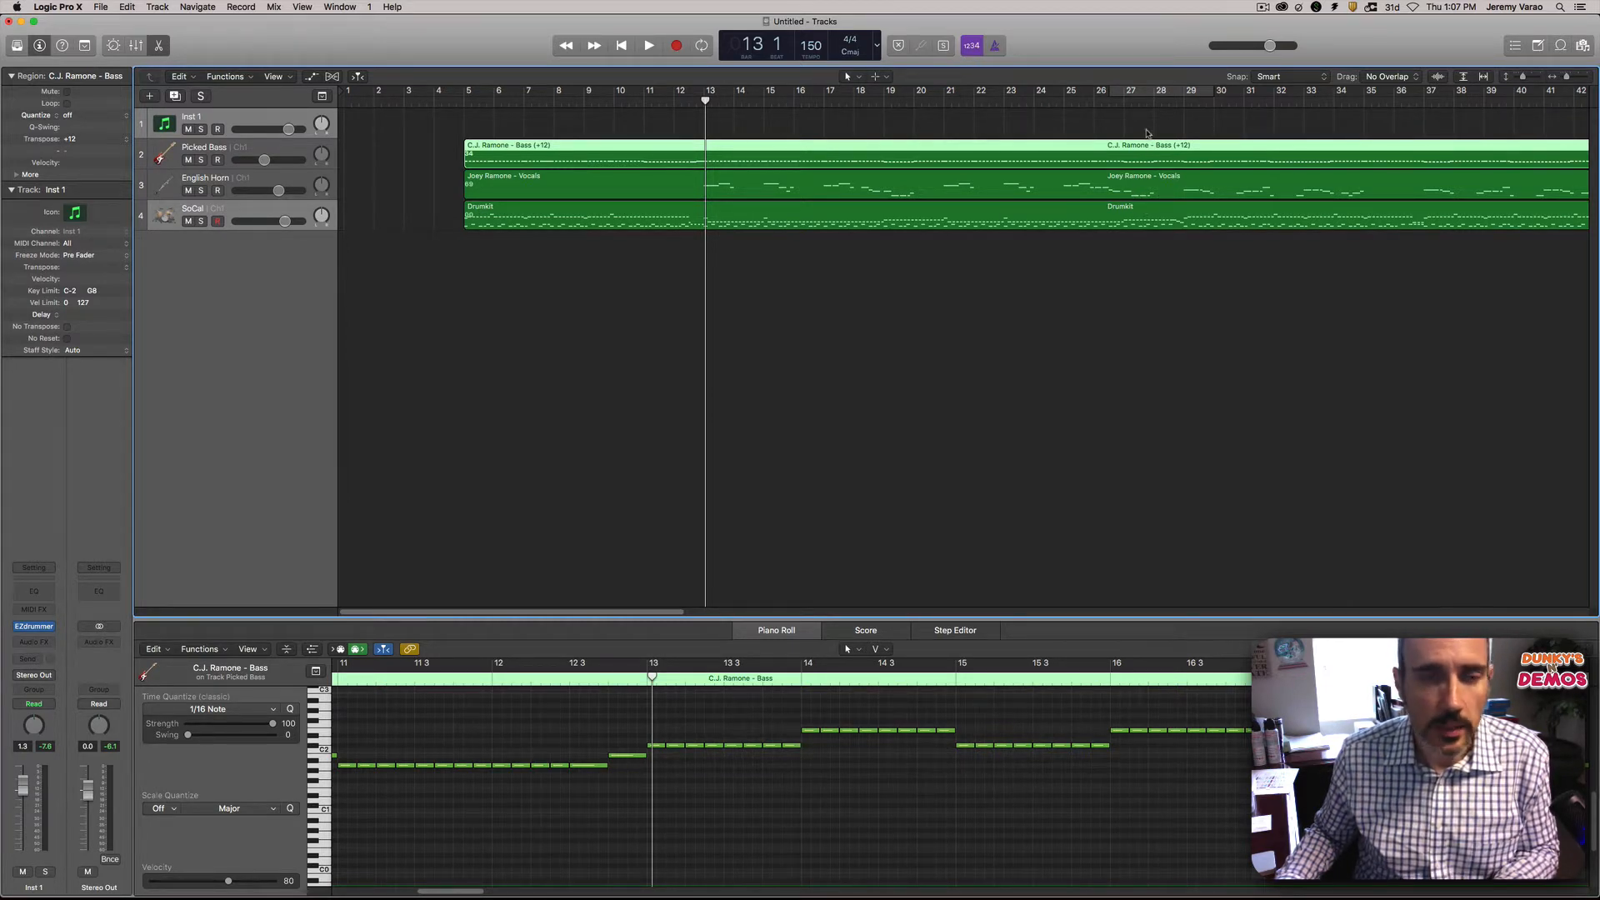
left_click(1155, 93)
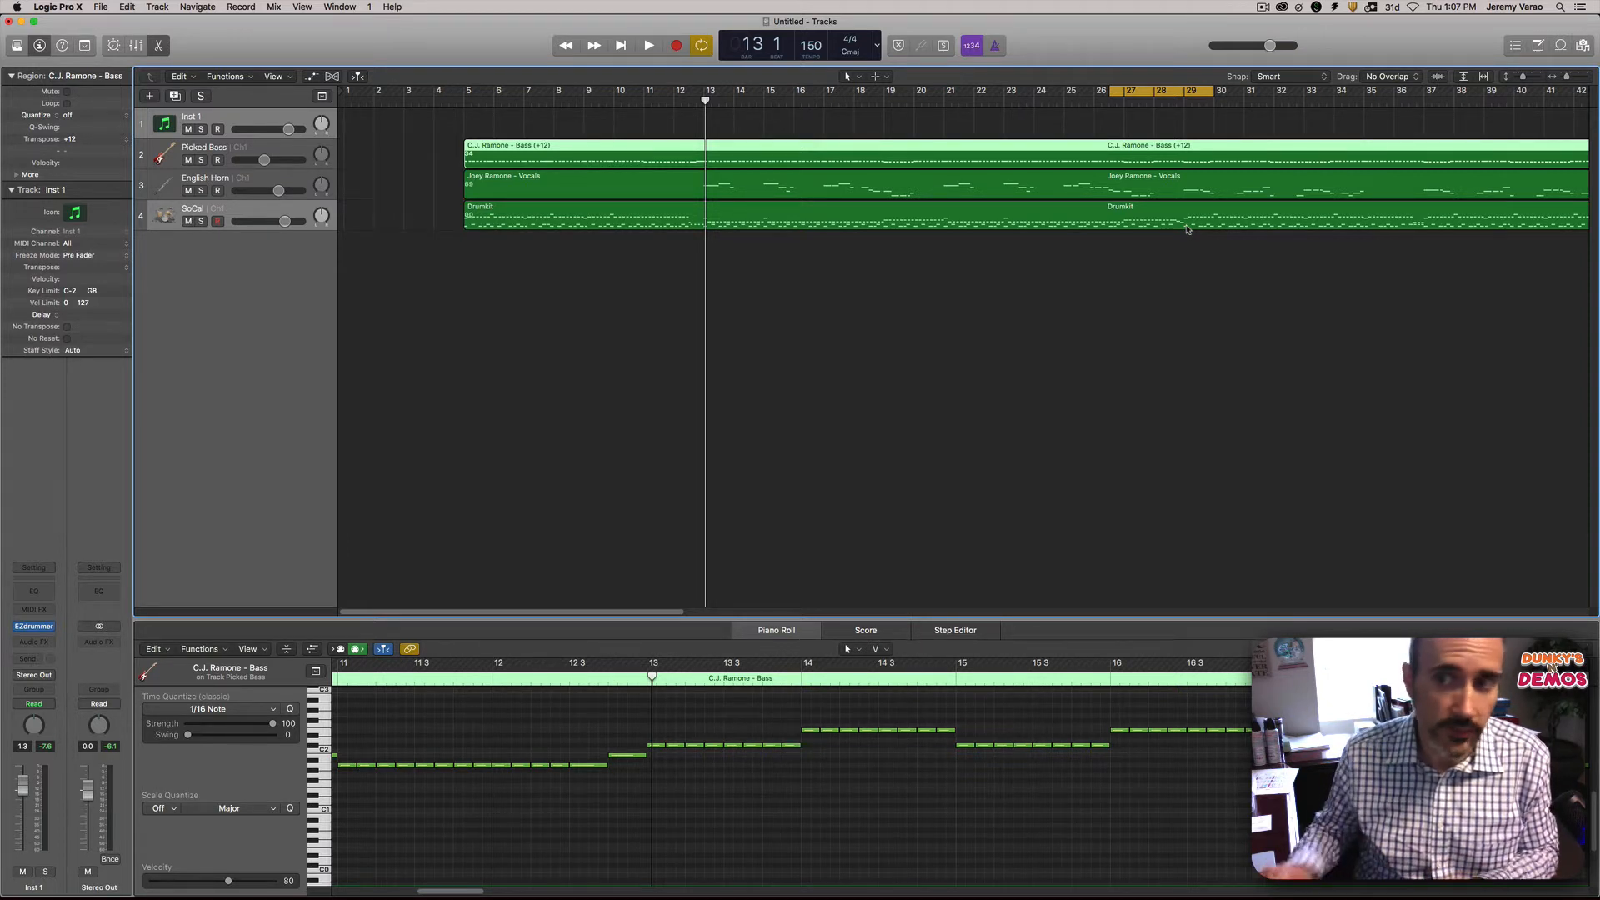
left_click(1170, 87)
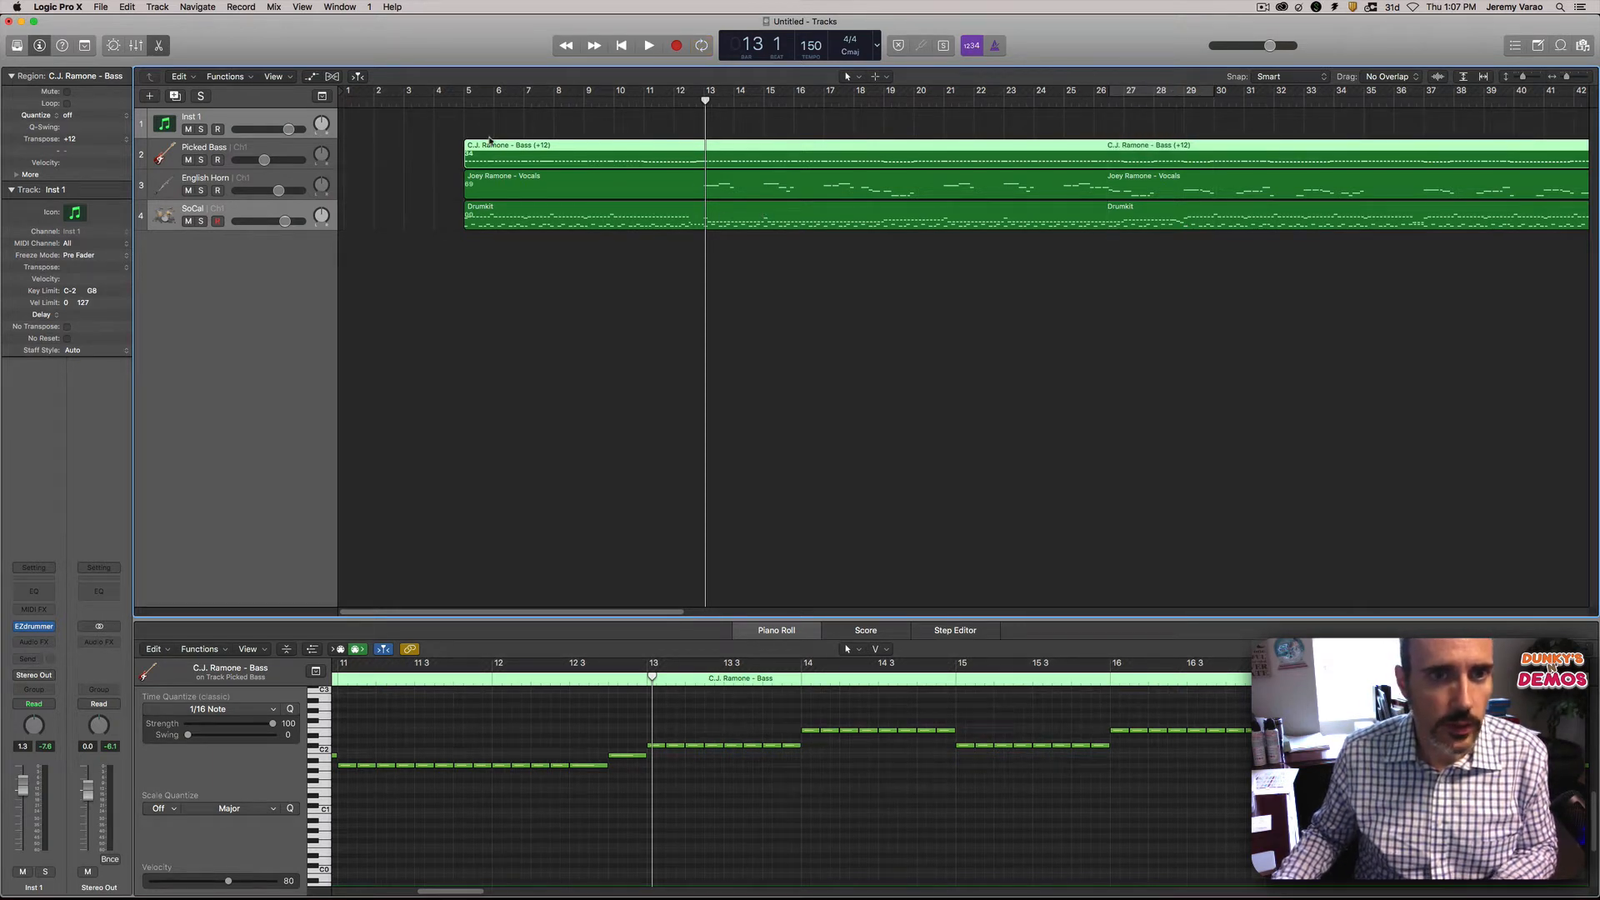
left_click(450, 101)
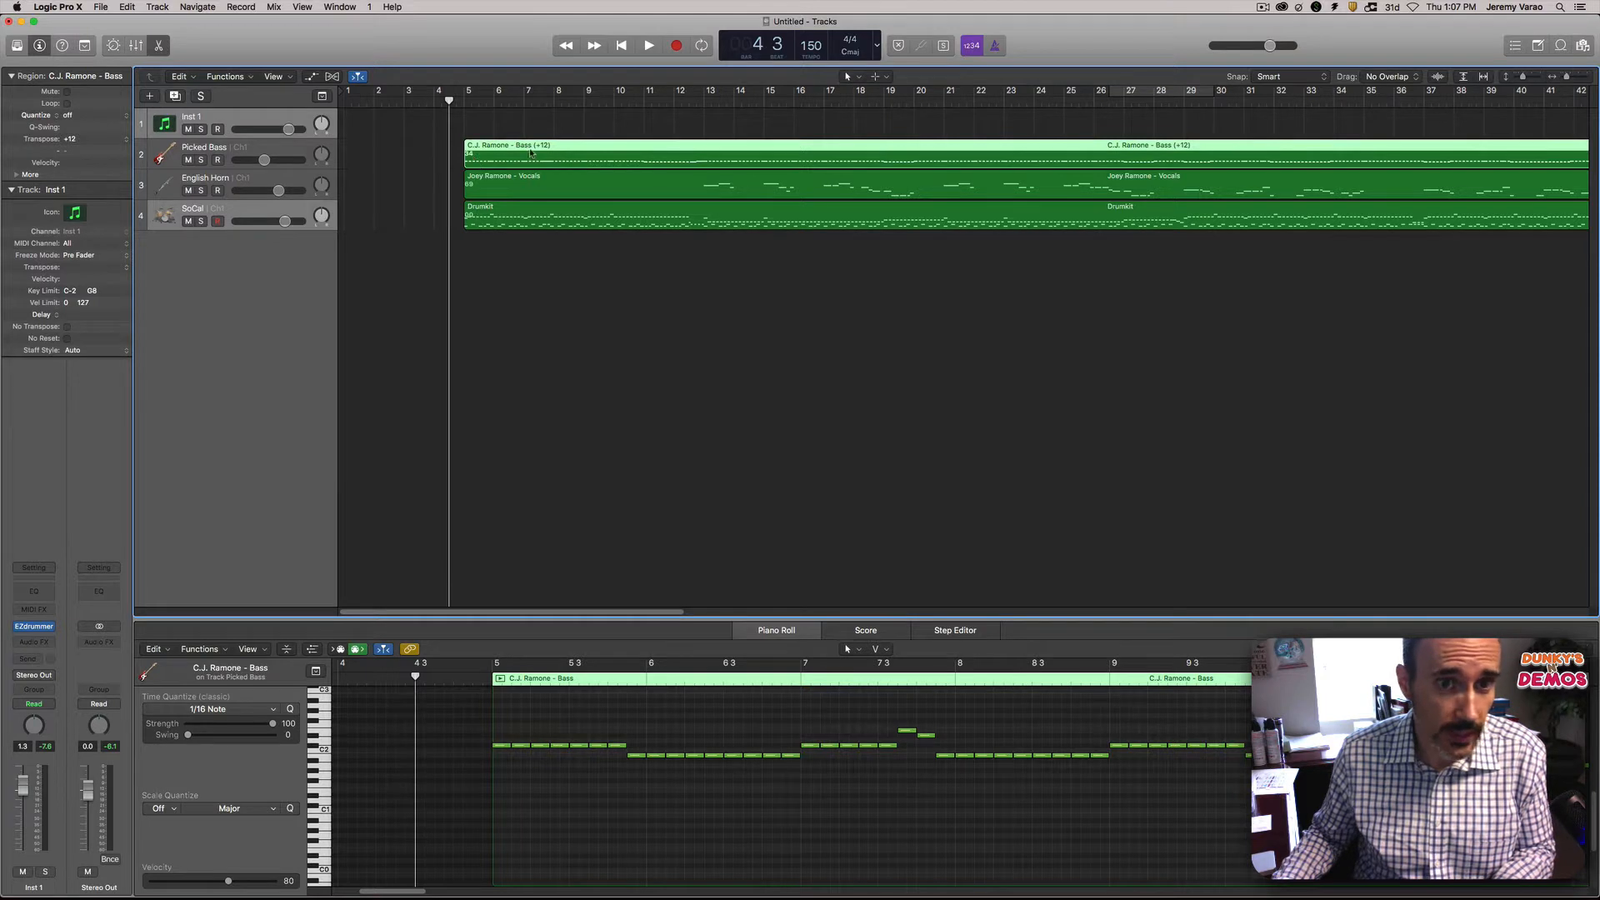
Step: Load the Modern Stack preset in Bass Amp Designer on the Picked Bass track and close the plug-in
left_click(254, 150)
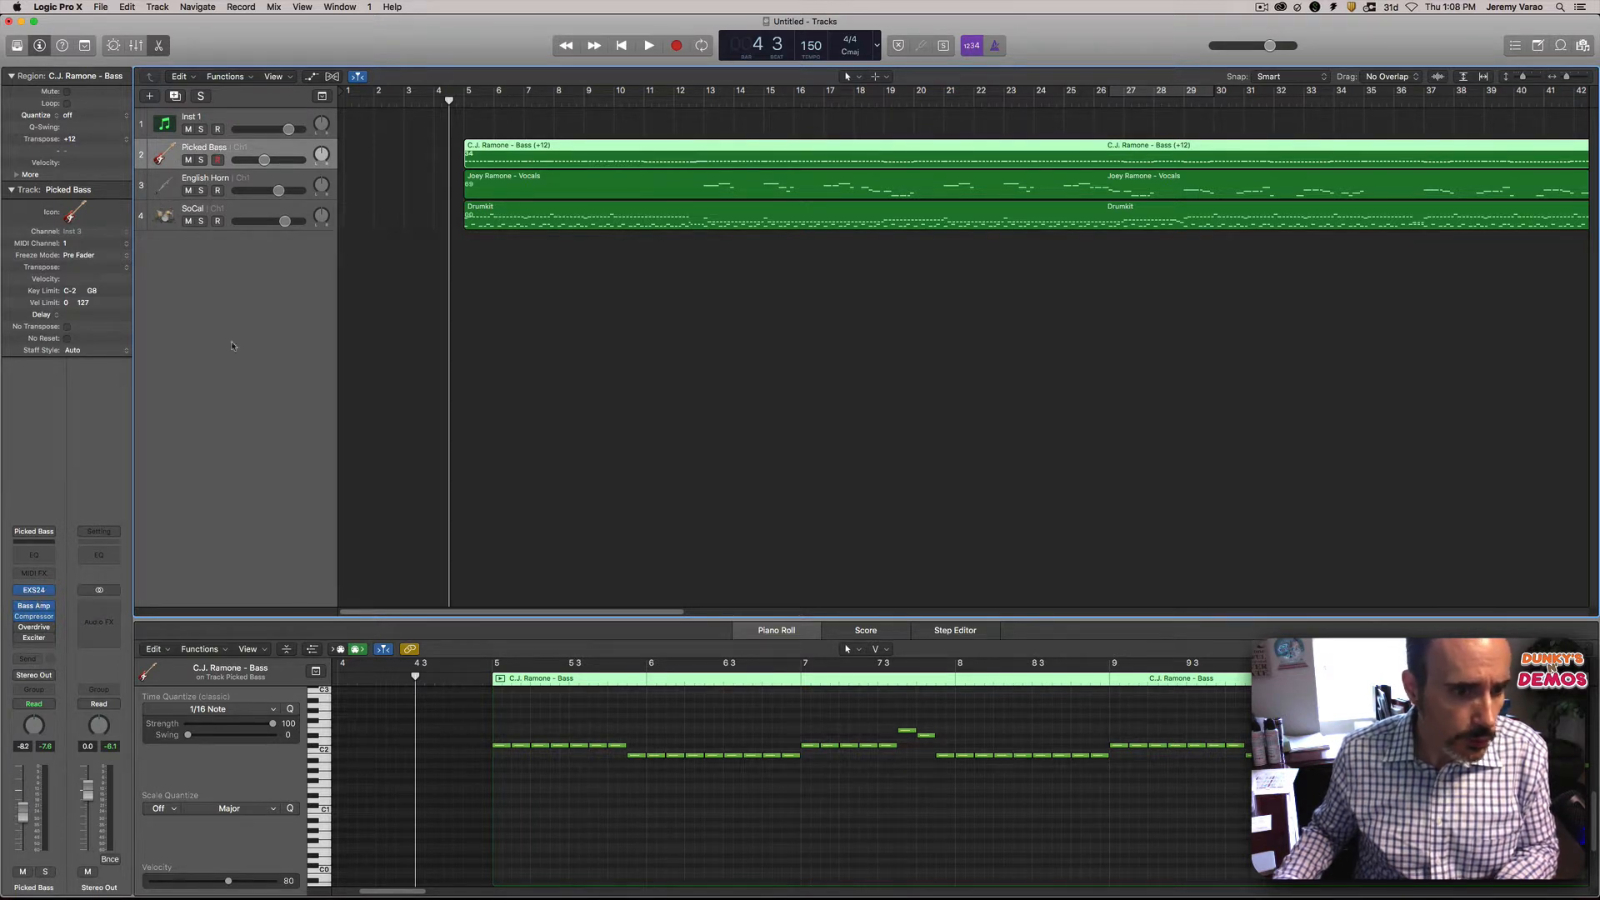
left_click(35, 608)
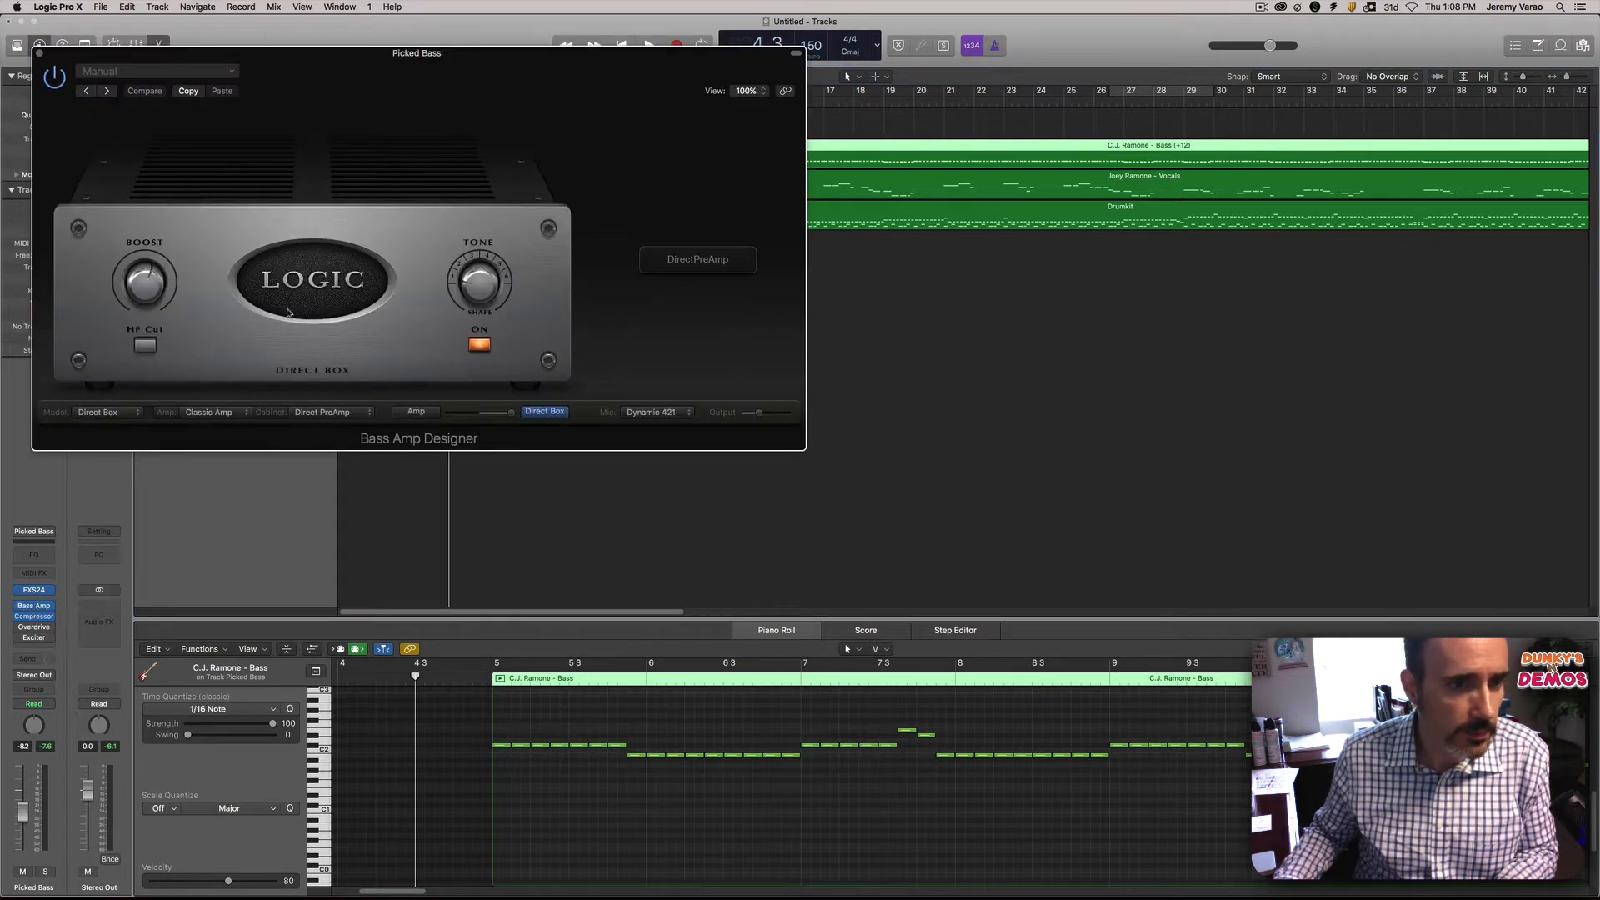
left_click(157, 72)
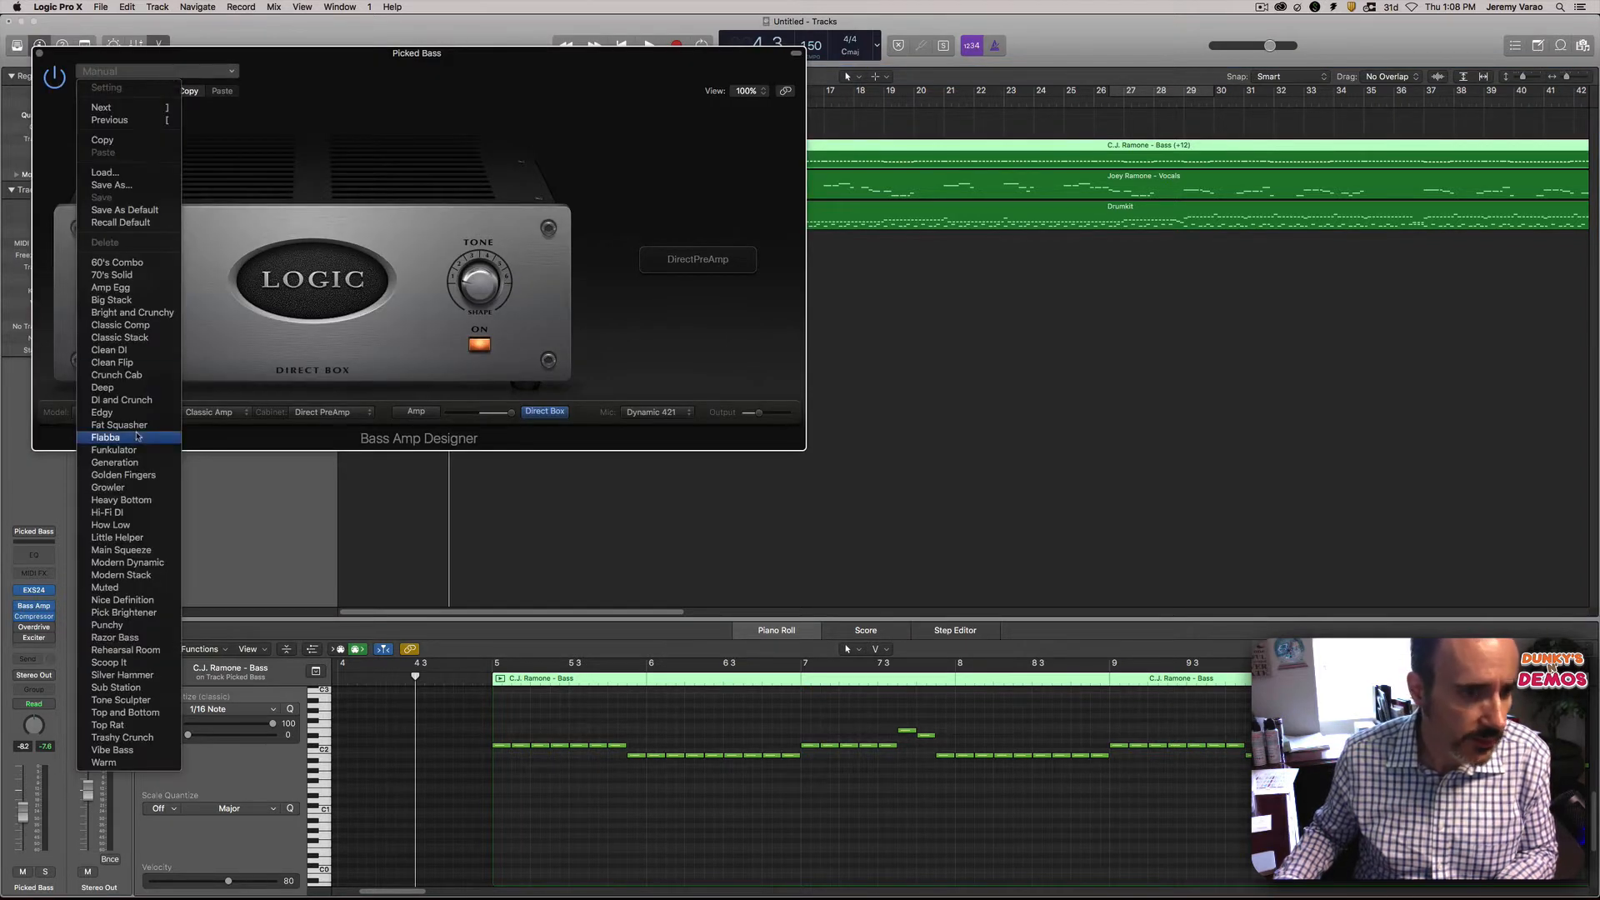
left_click(137, 575)
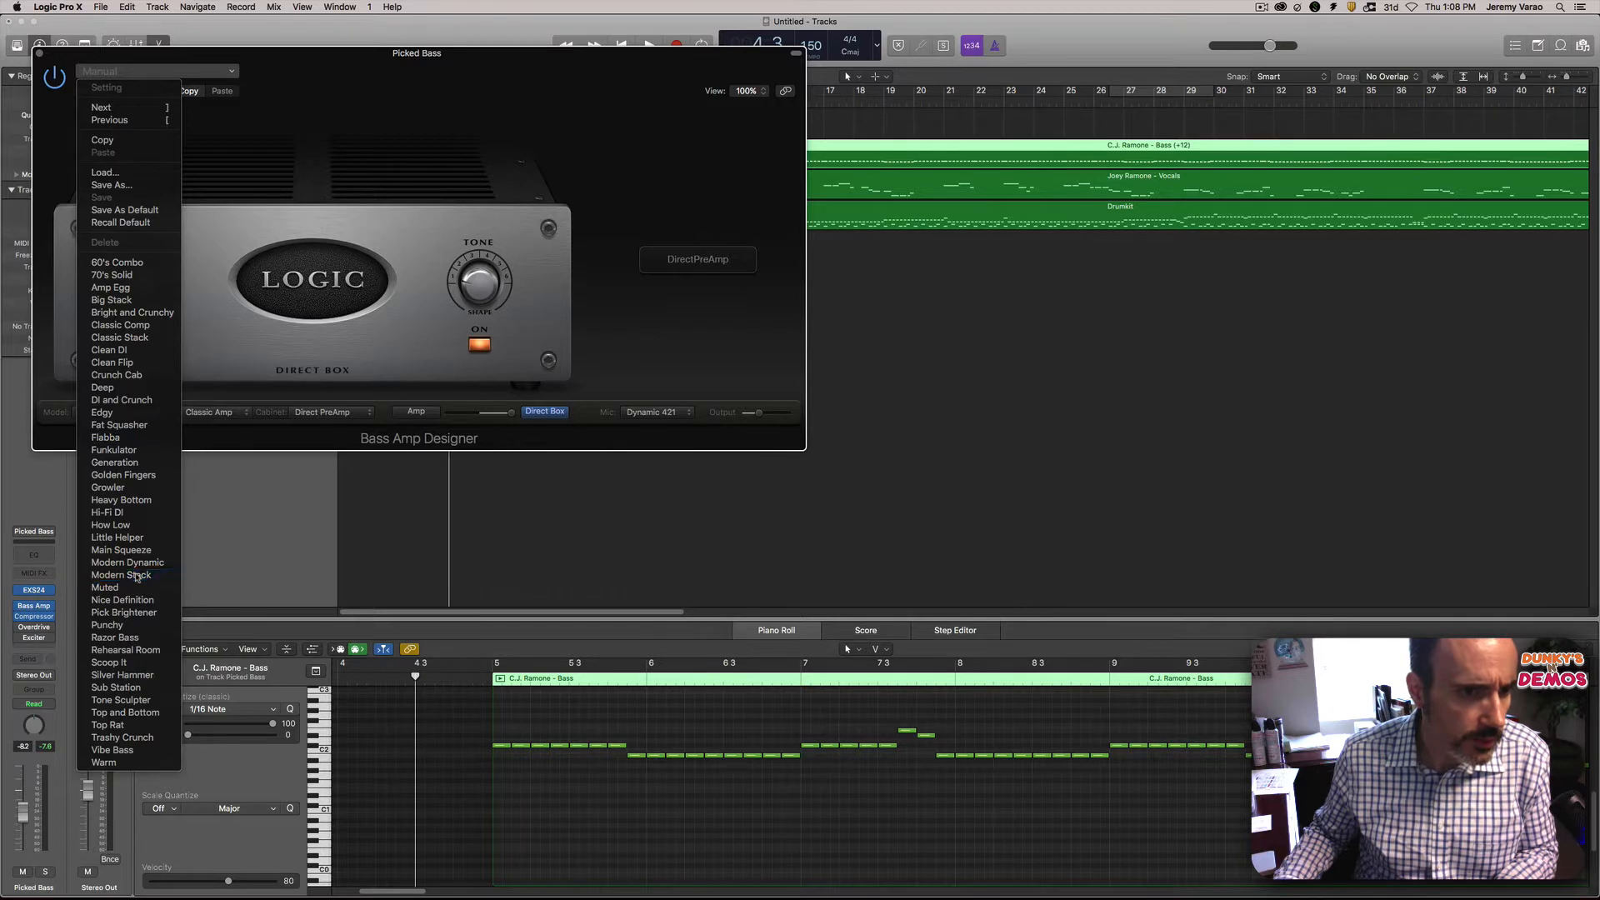
mouse_move(1, 1)
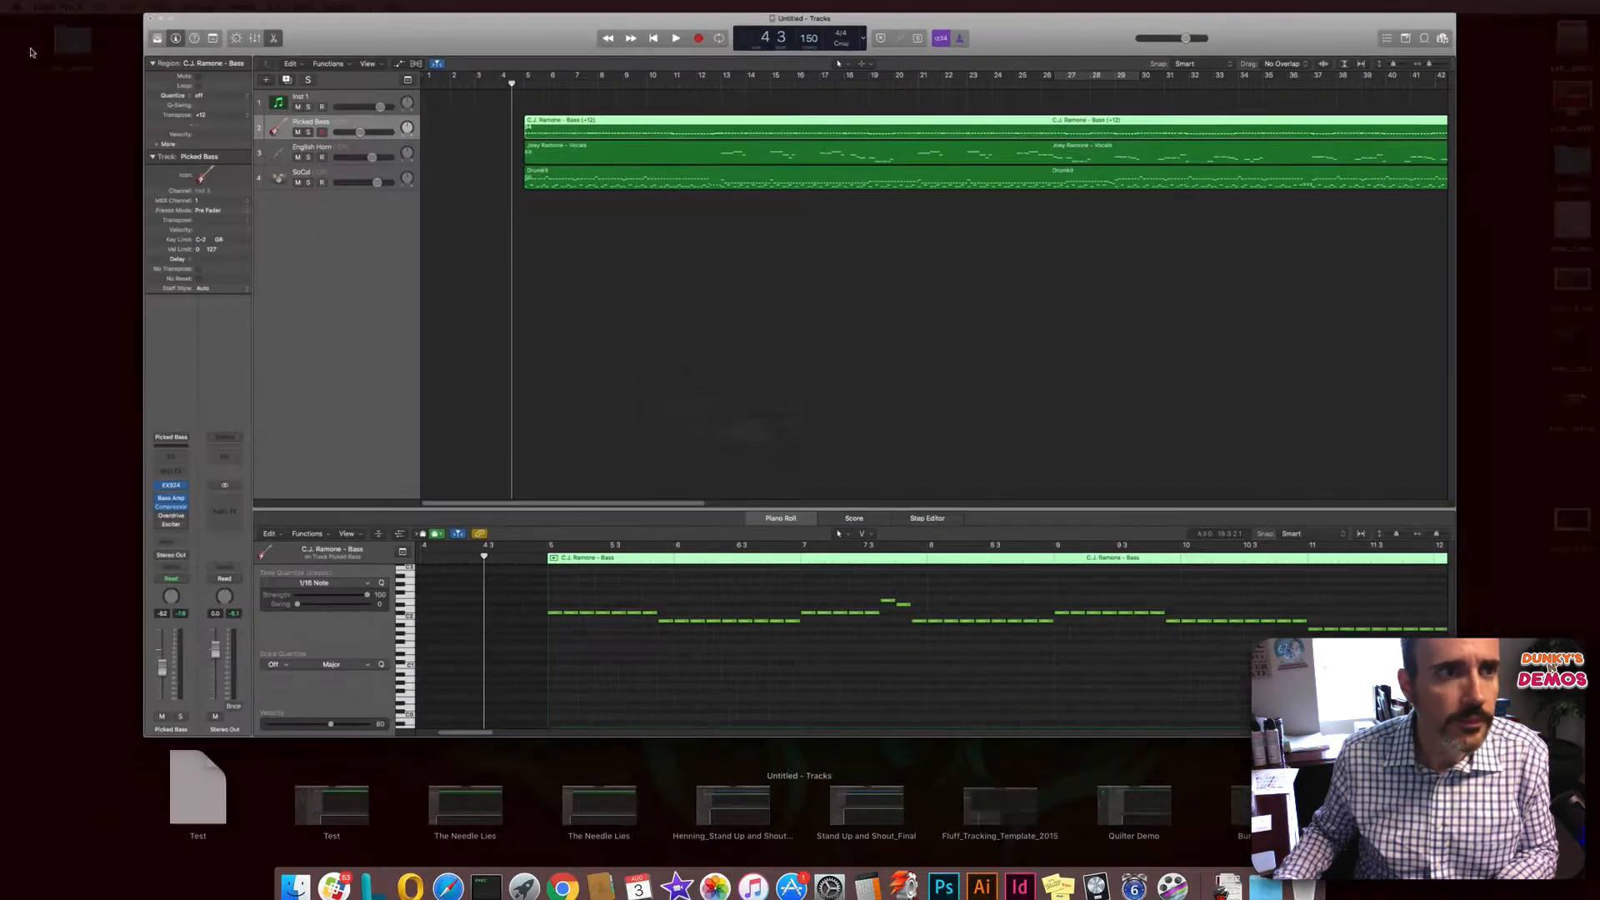
left_click(525, 333)
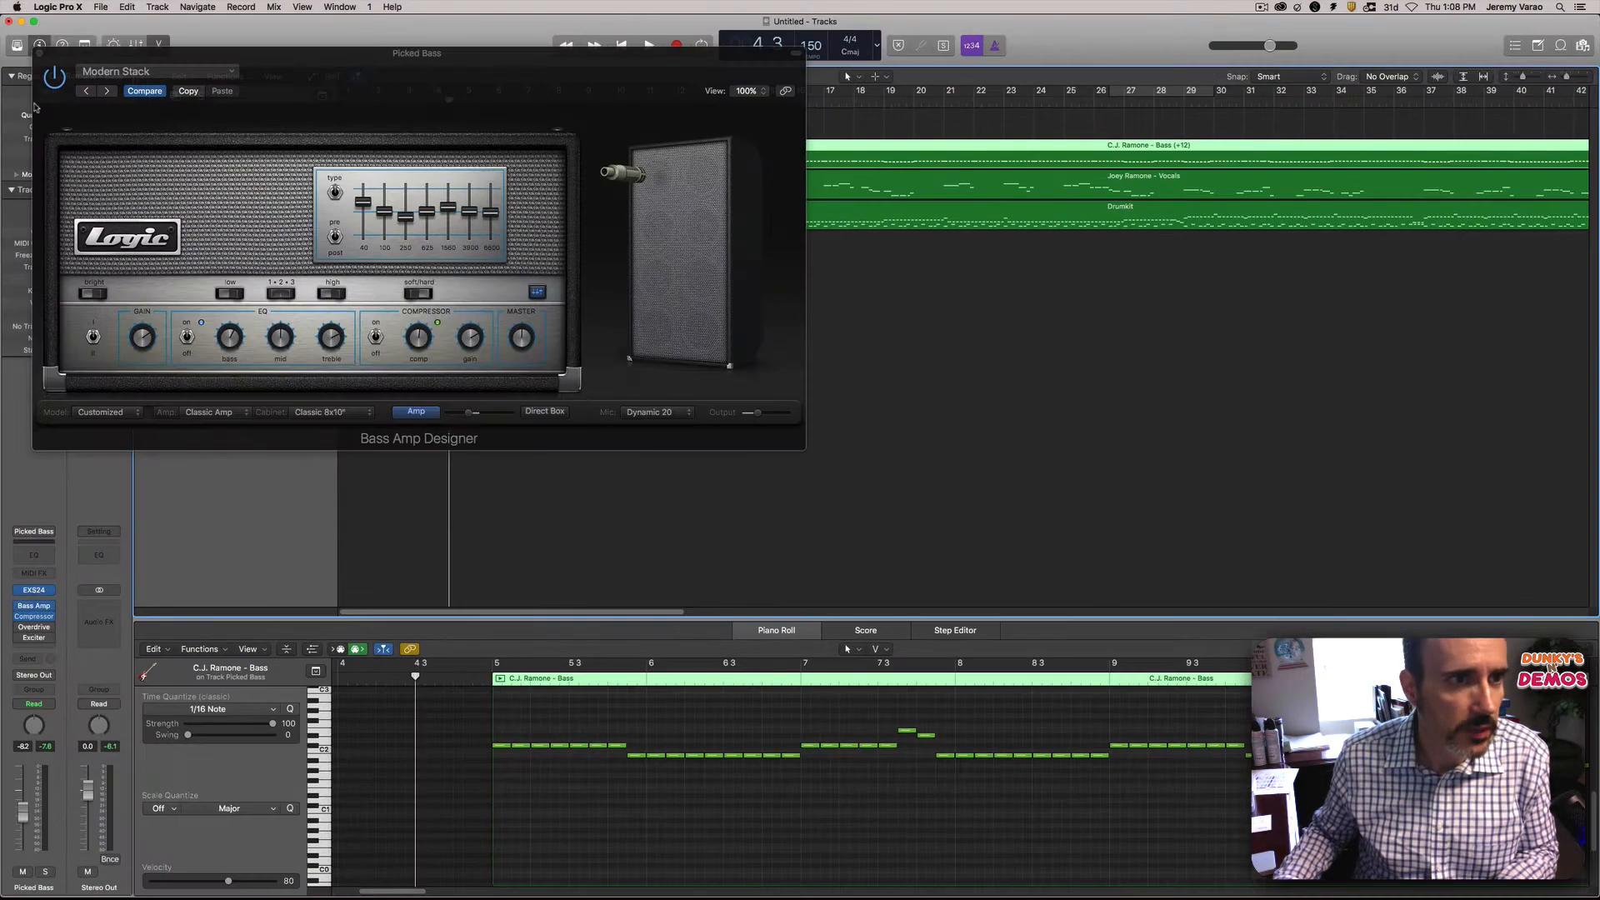
left_click(40, 53)
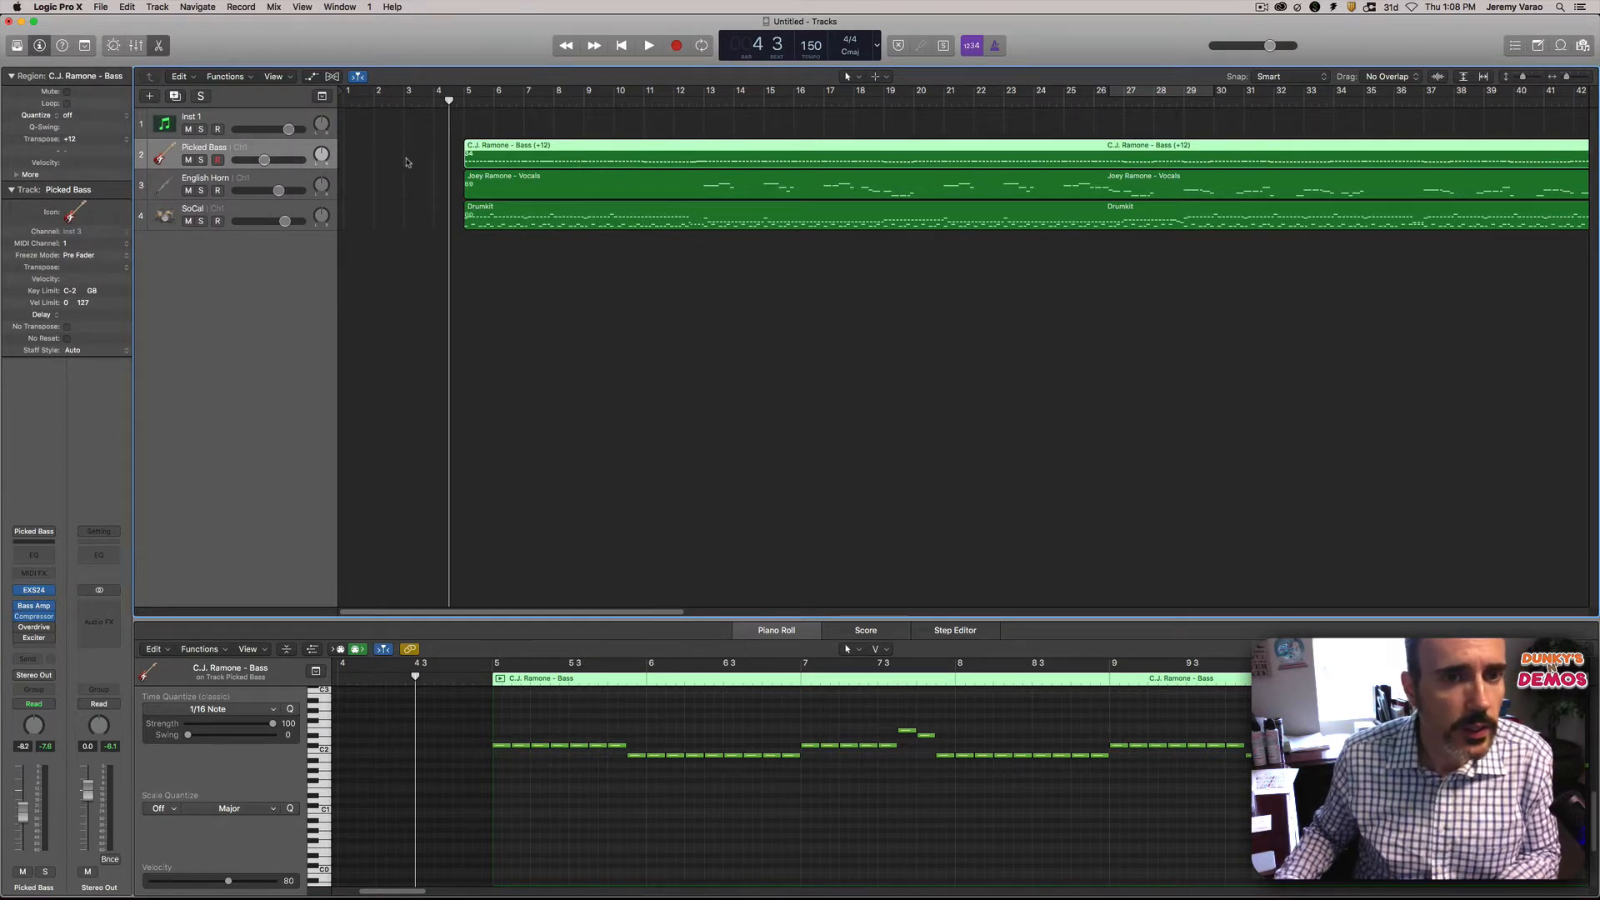
Step: Play the song through bar 12 and lower the Picked Bass track's volume during playback
key("space")
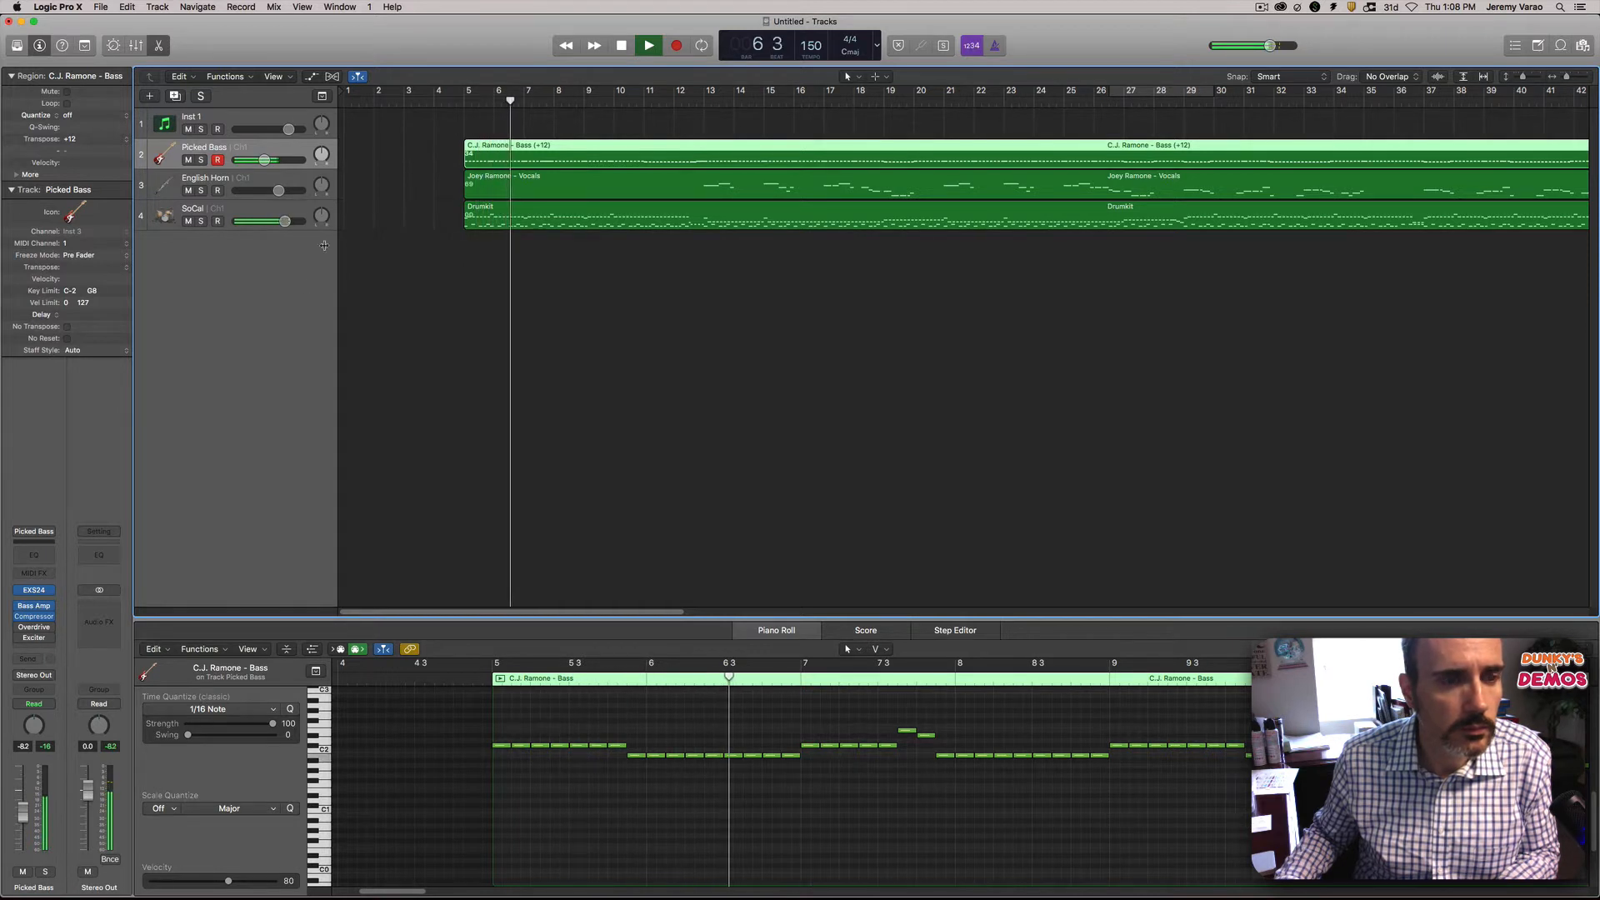
left_click_drag(247, 160, 258, 160)
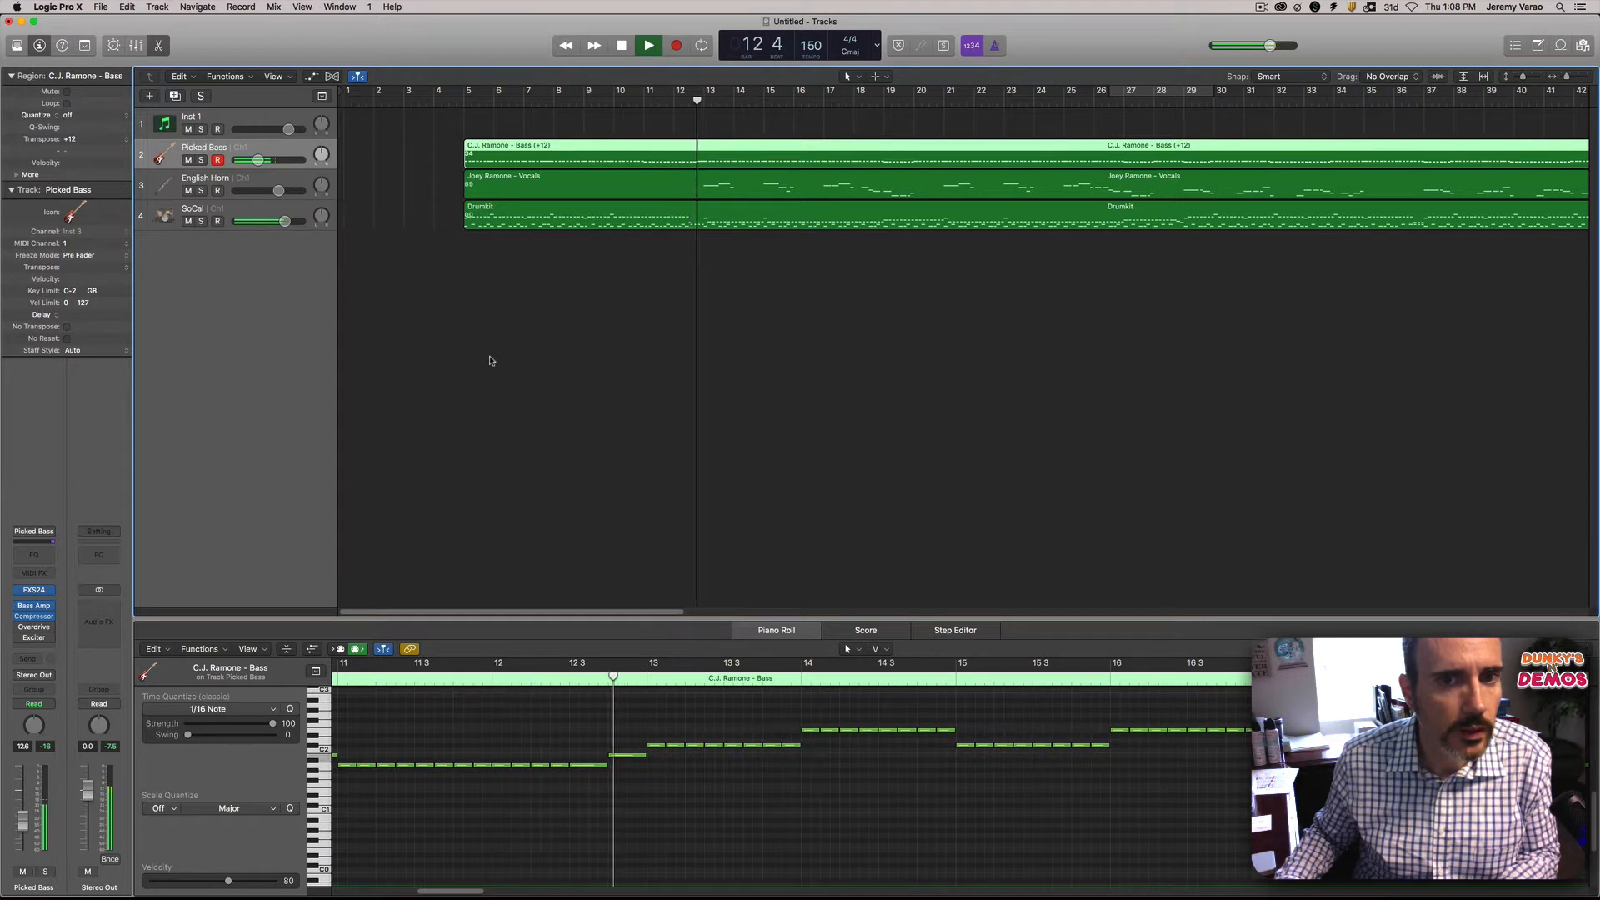
key("space")
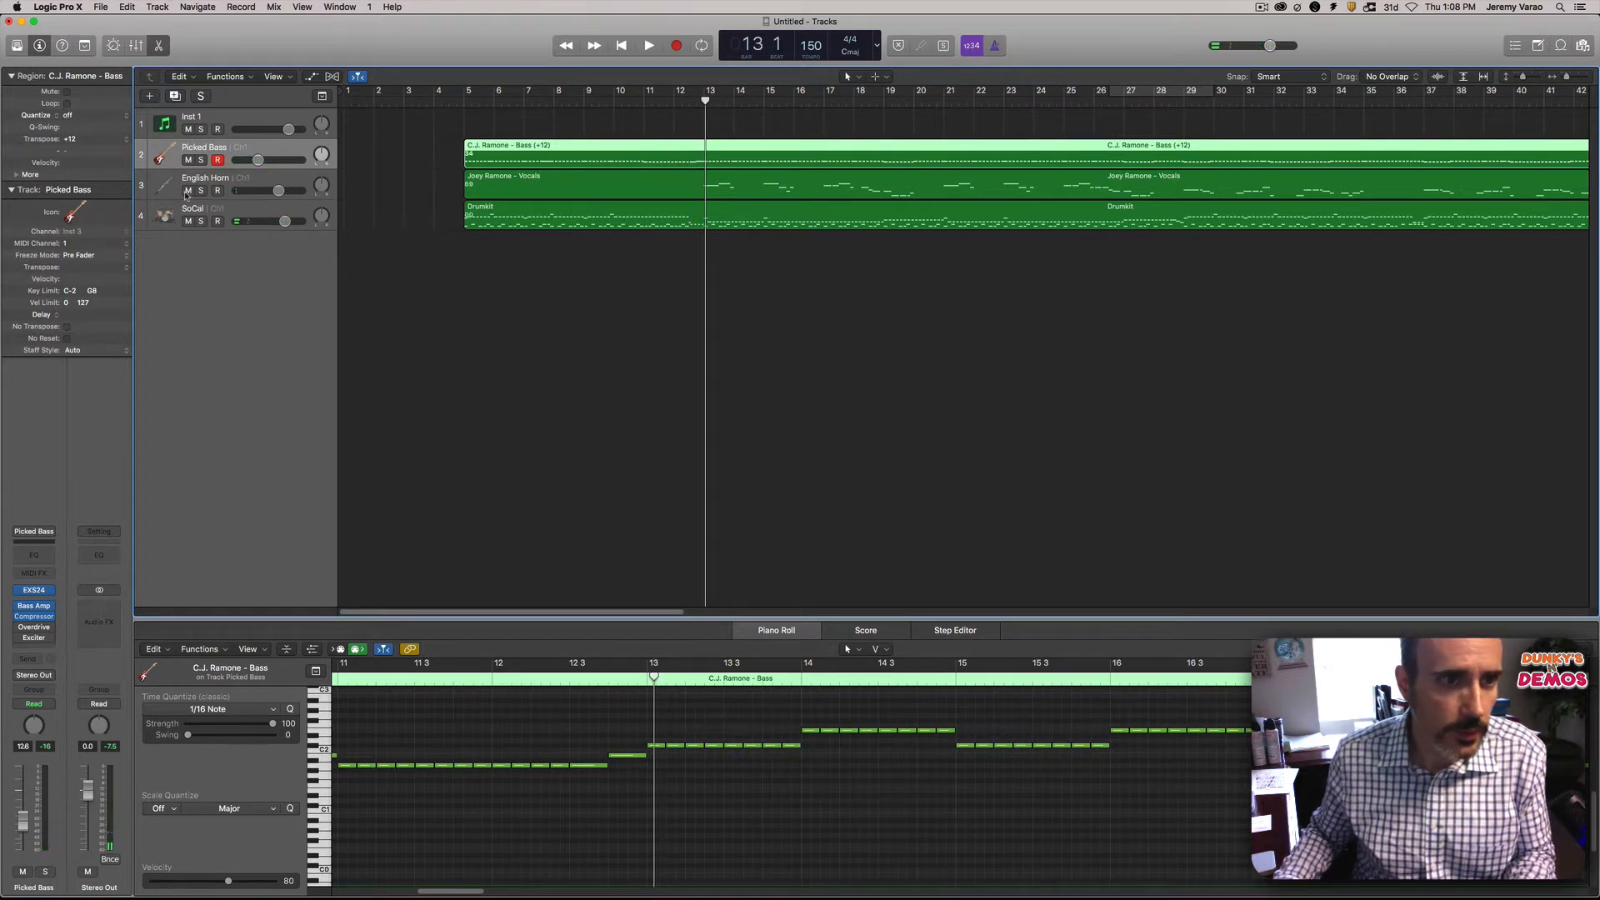
Step: Move the Drumkit region to the Inst 1 track at the same bar and delete the emptied SoCal track
left_click(552, 207)
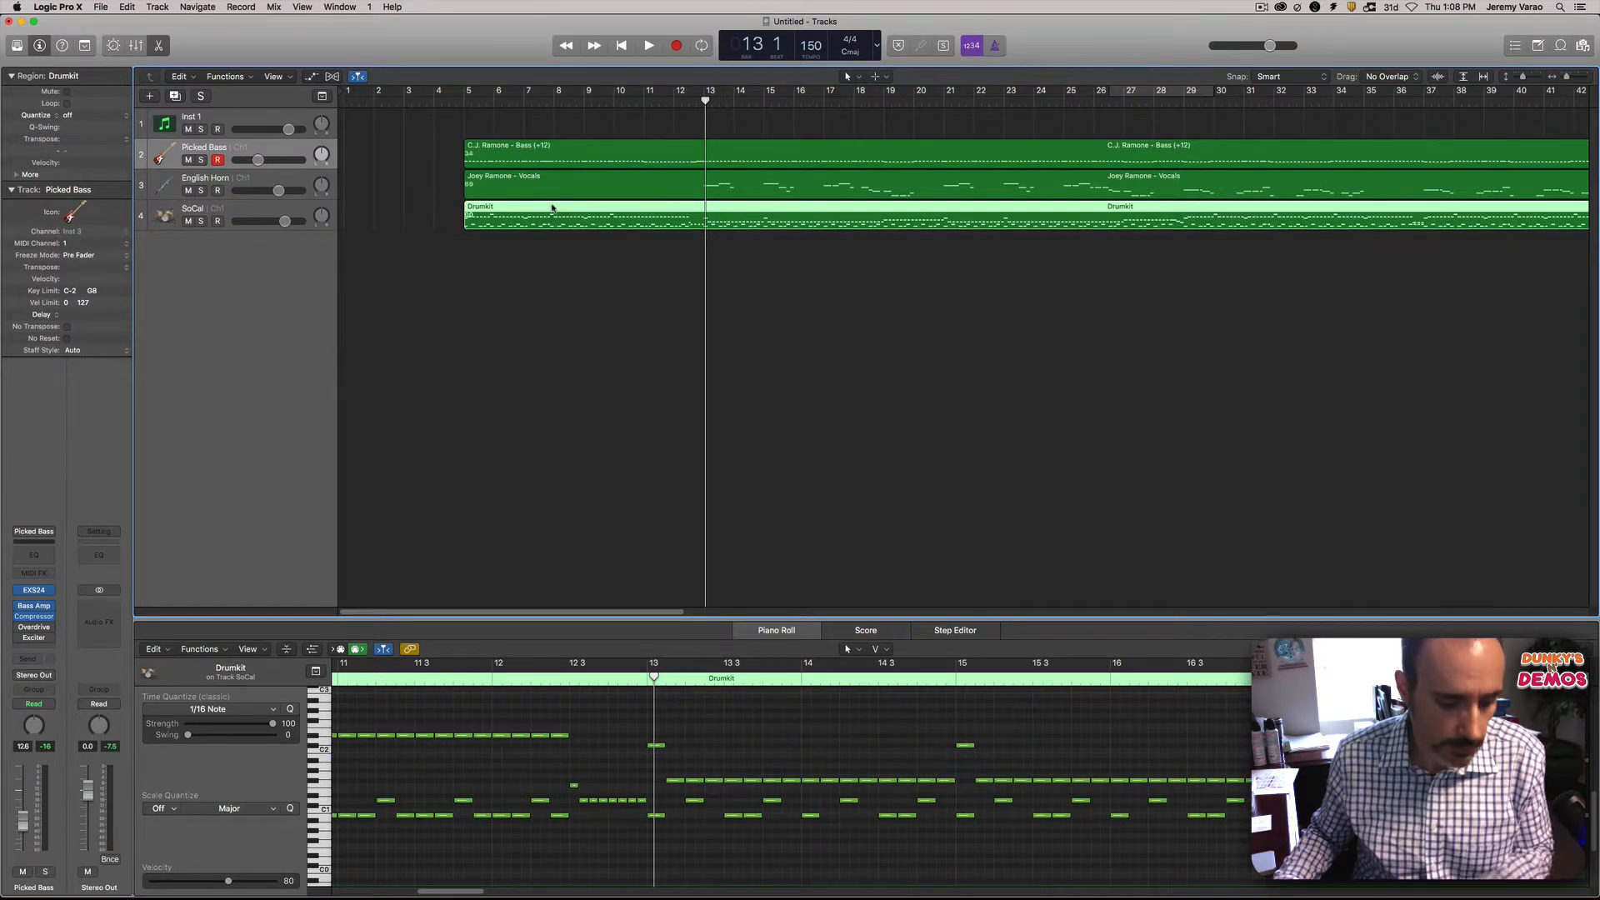
left_click_drag(556, 207, 554, 120)
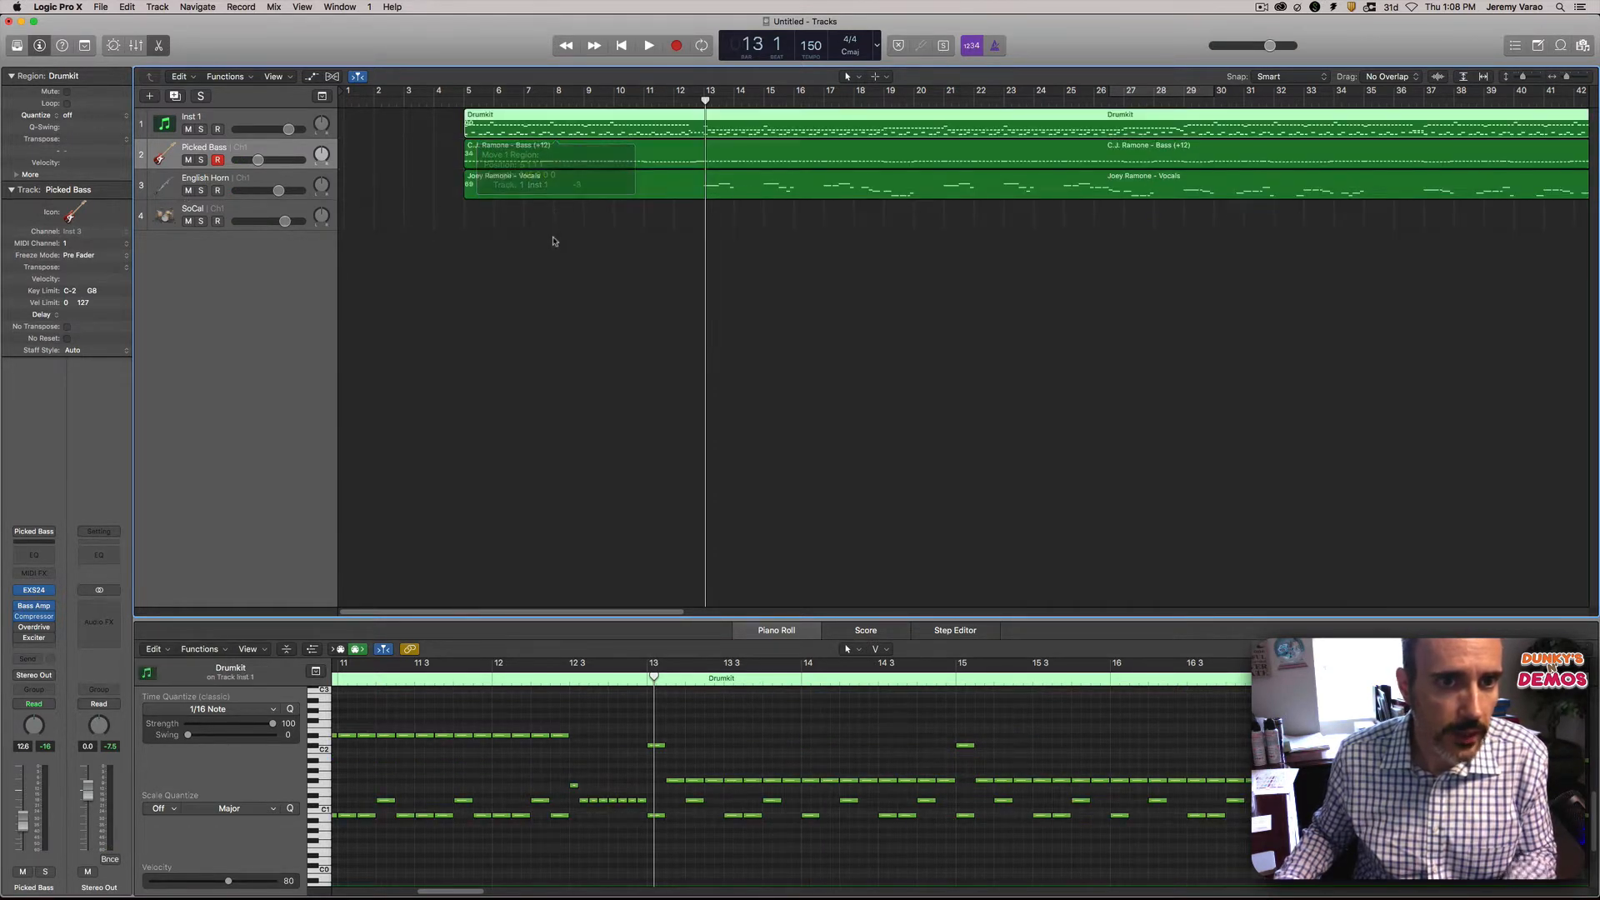
left_click(231, 215)
key("super+BackSpace")
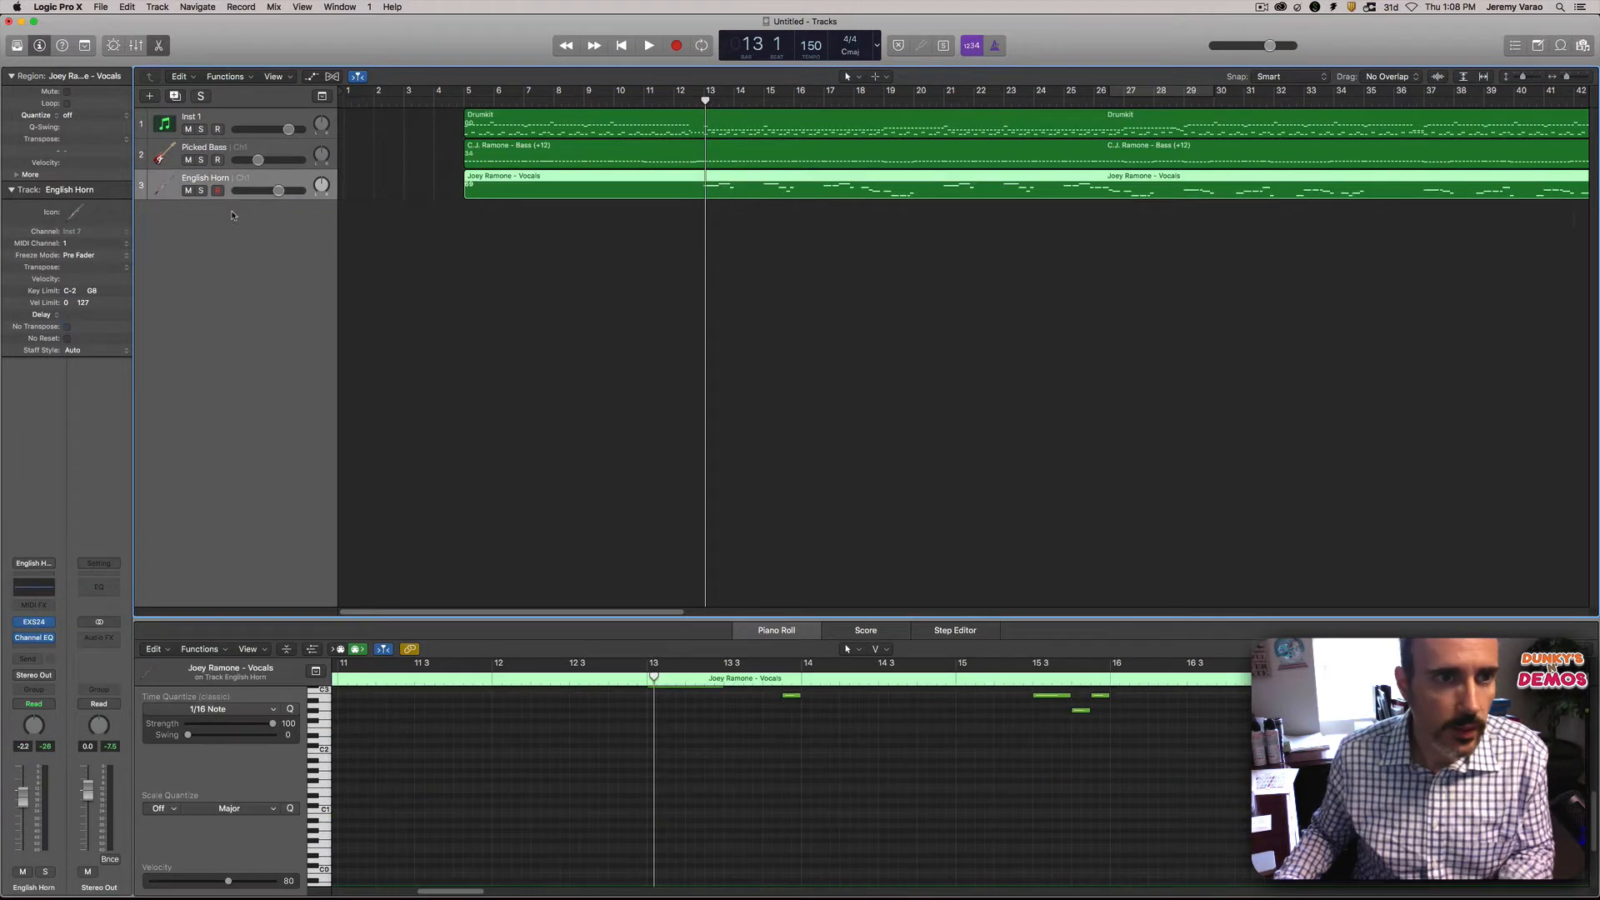
Step: View the EZdrummer kit on the Inst 1 track, audition its snare drum, check the available kit libraries and close the plug-in
left_click(213, 117)
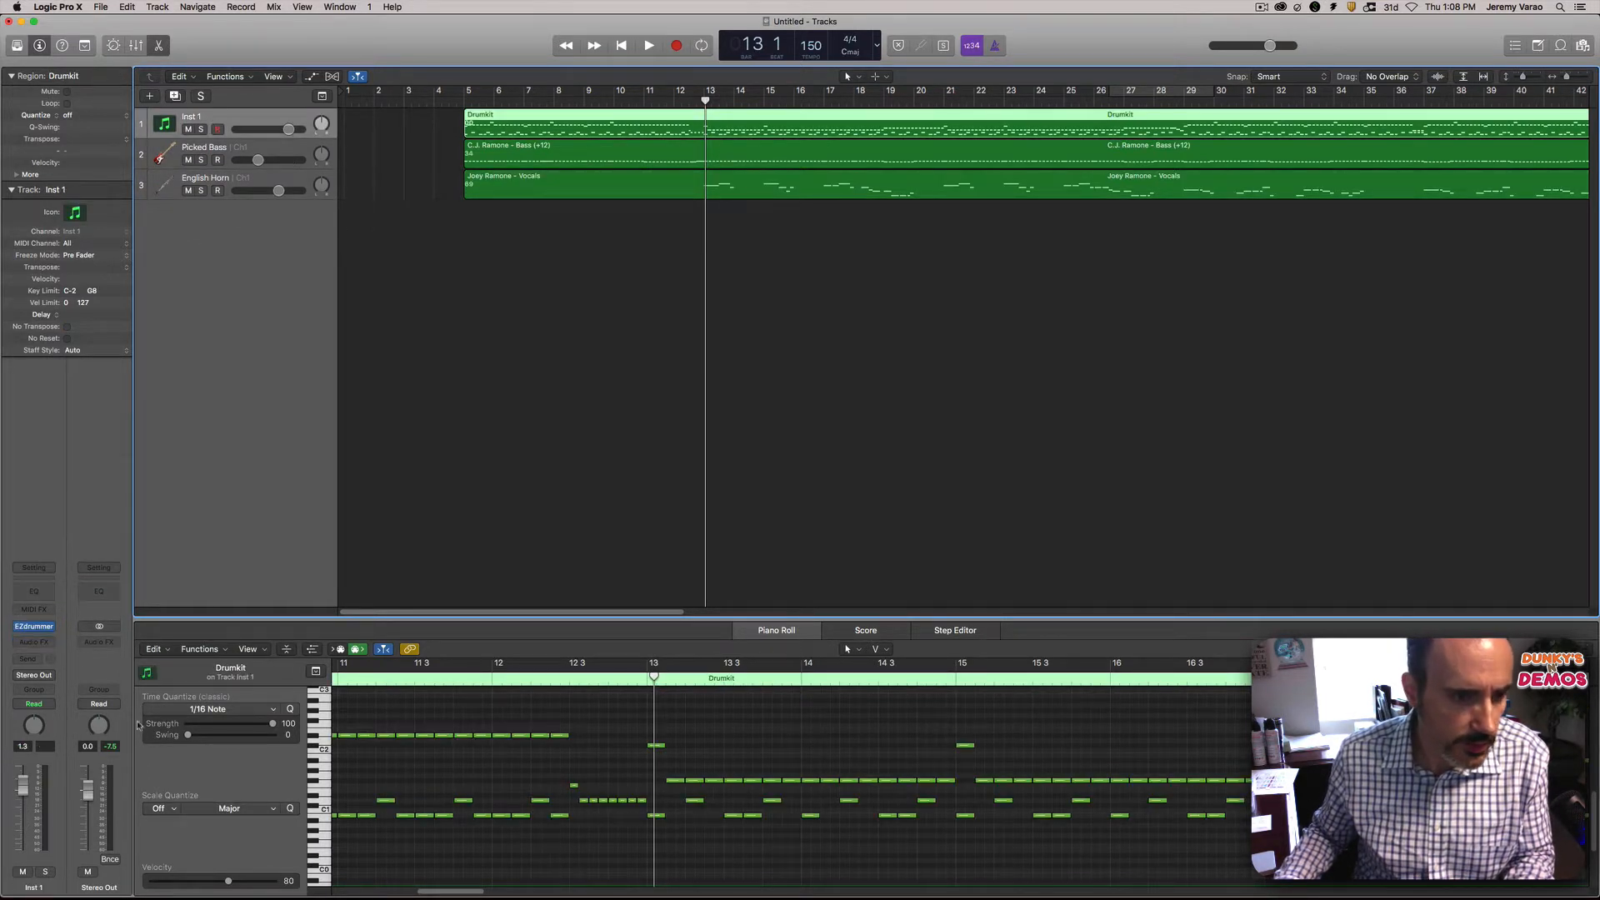
left_click(33, 627)
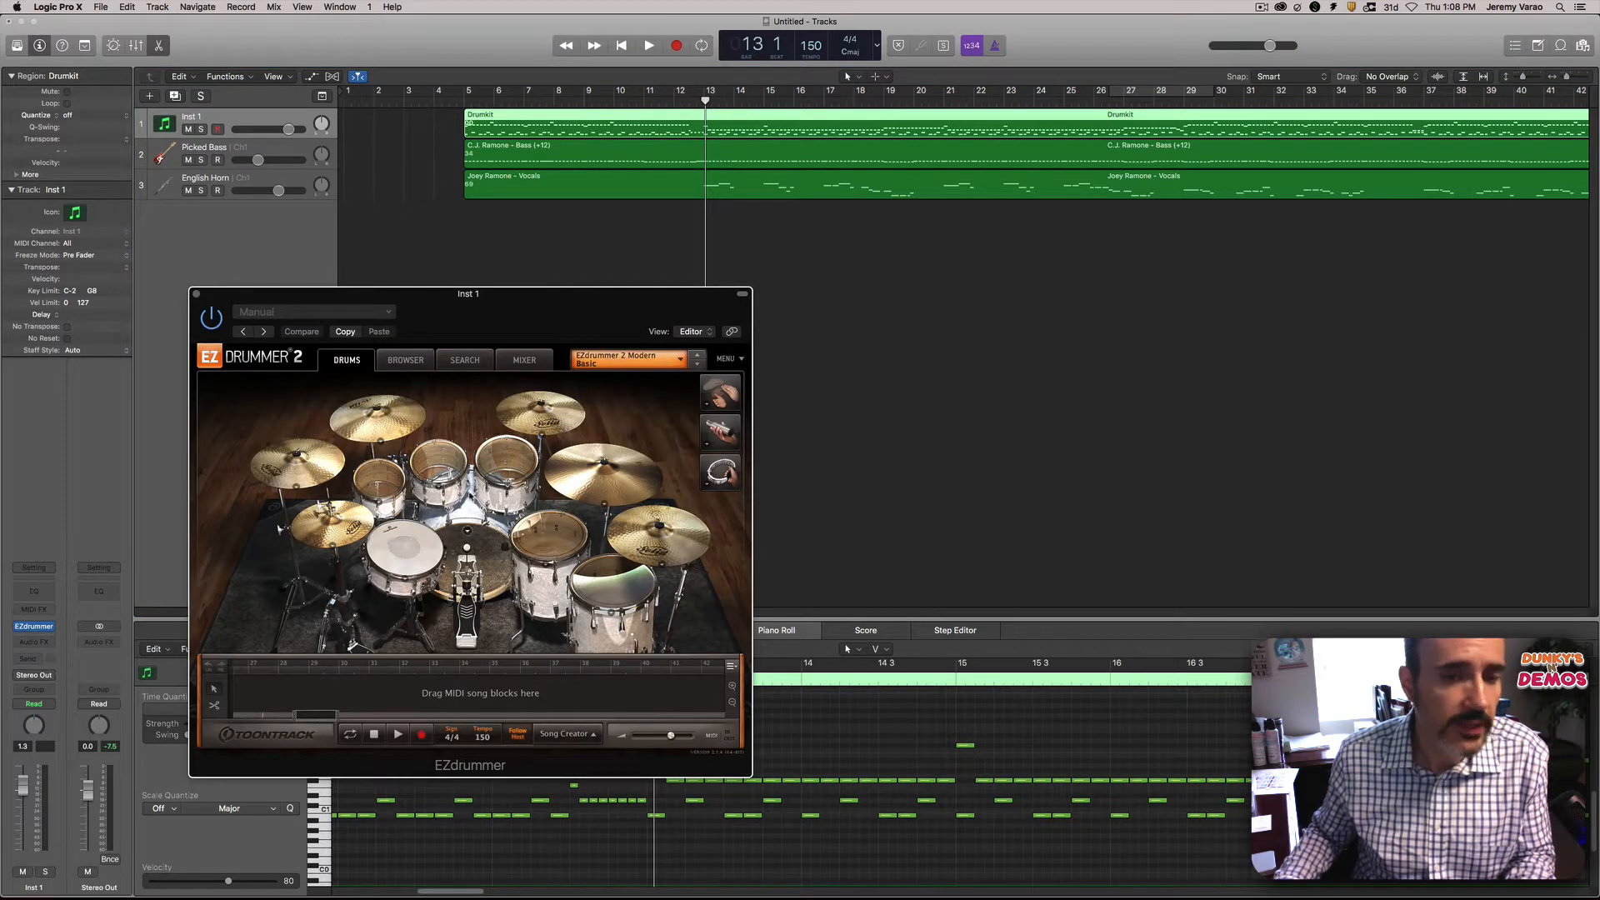
left_click(401, 574)
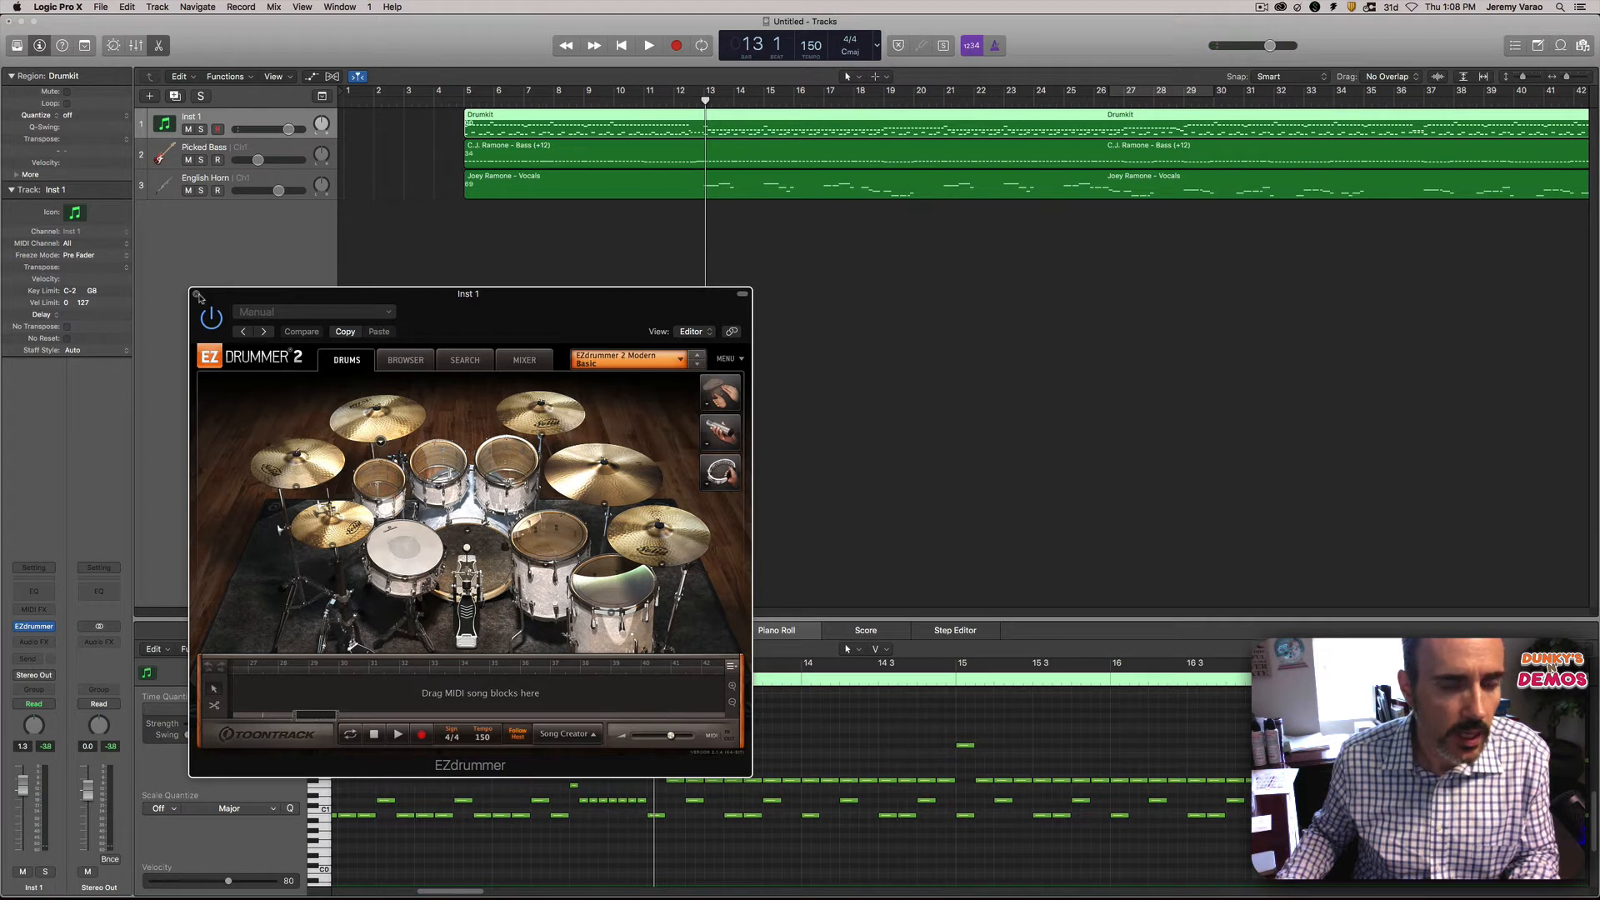
left_click(620, 364)
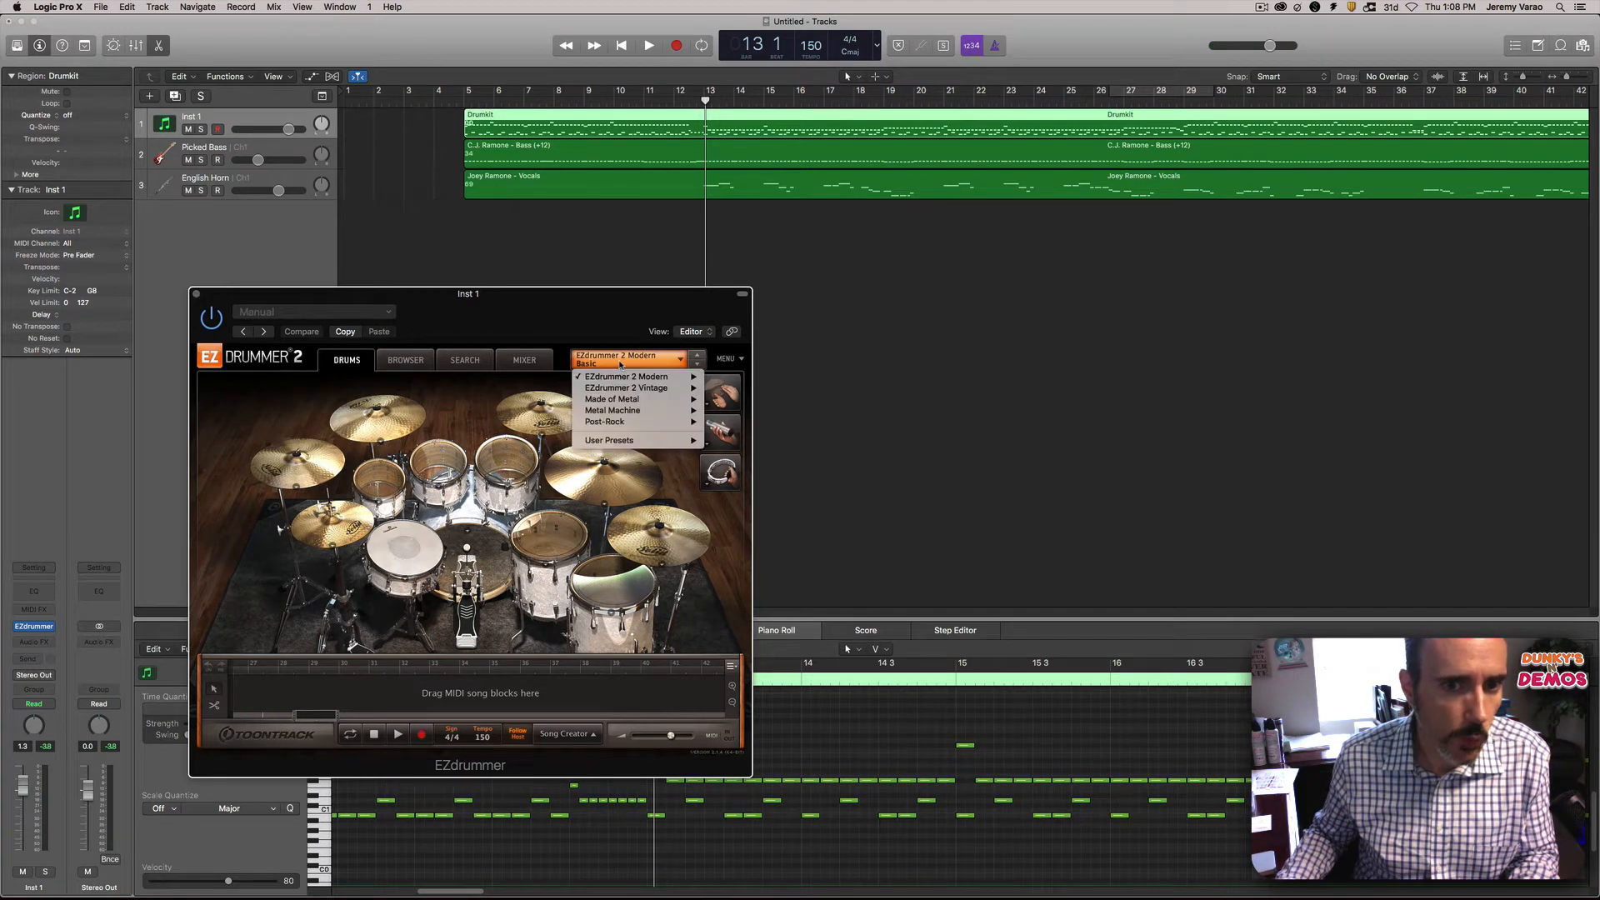
left_click(576, 306)
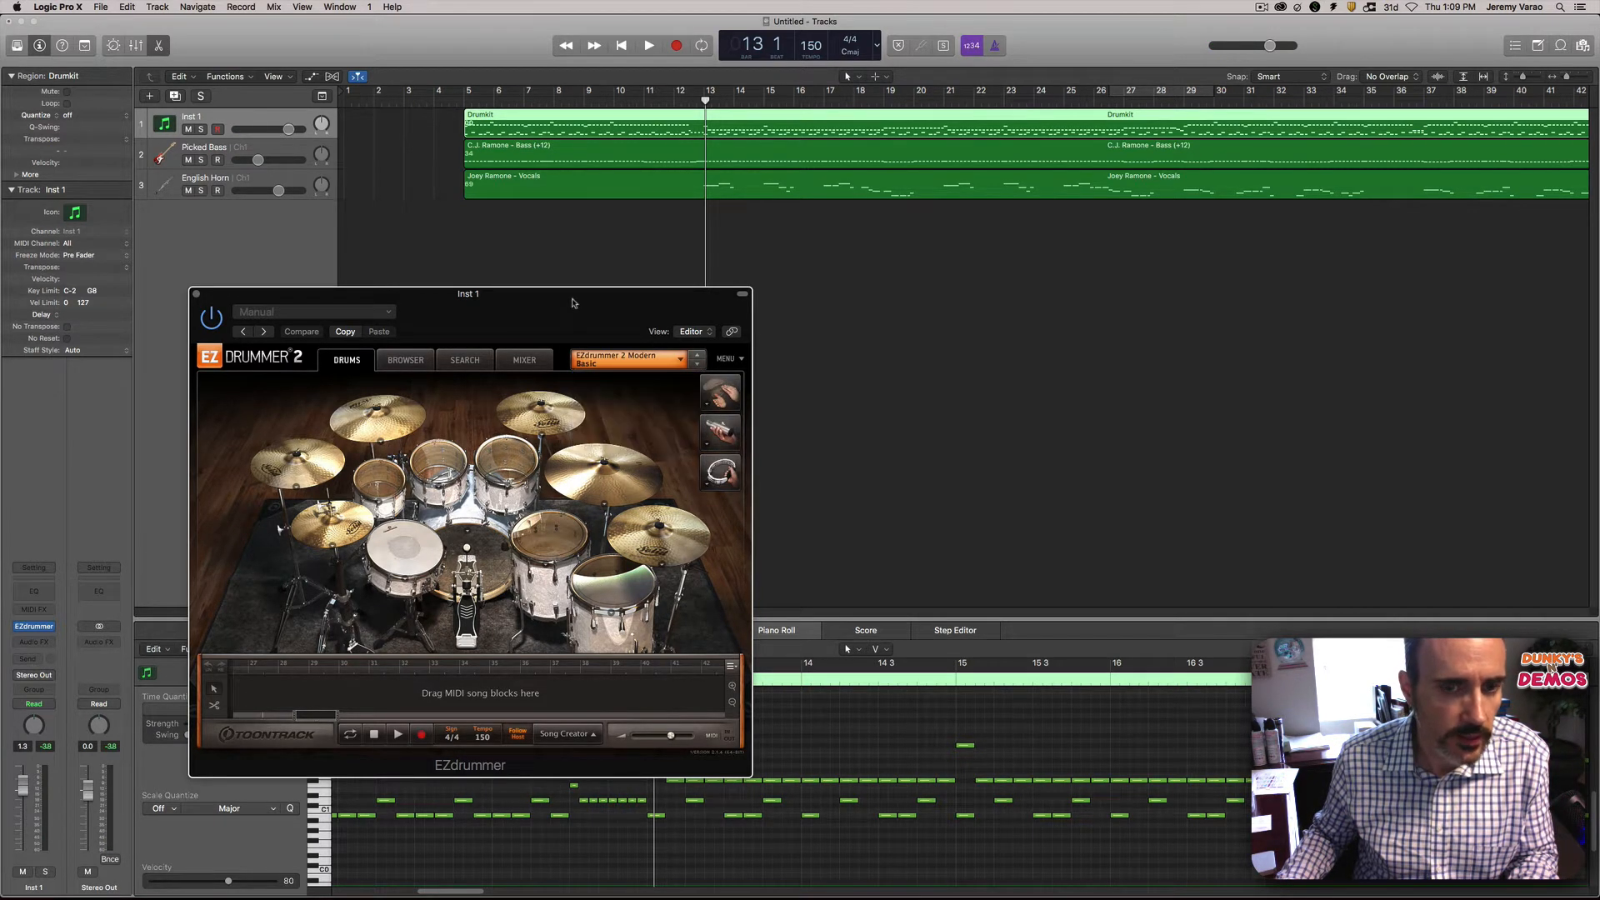
left_click(195, 294)
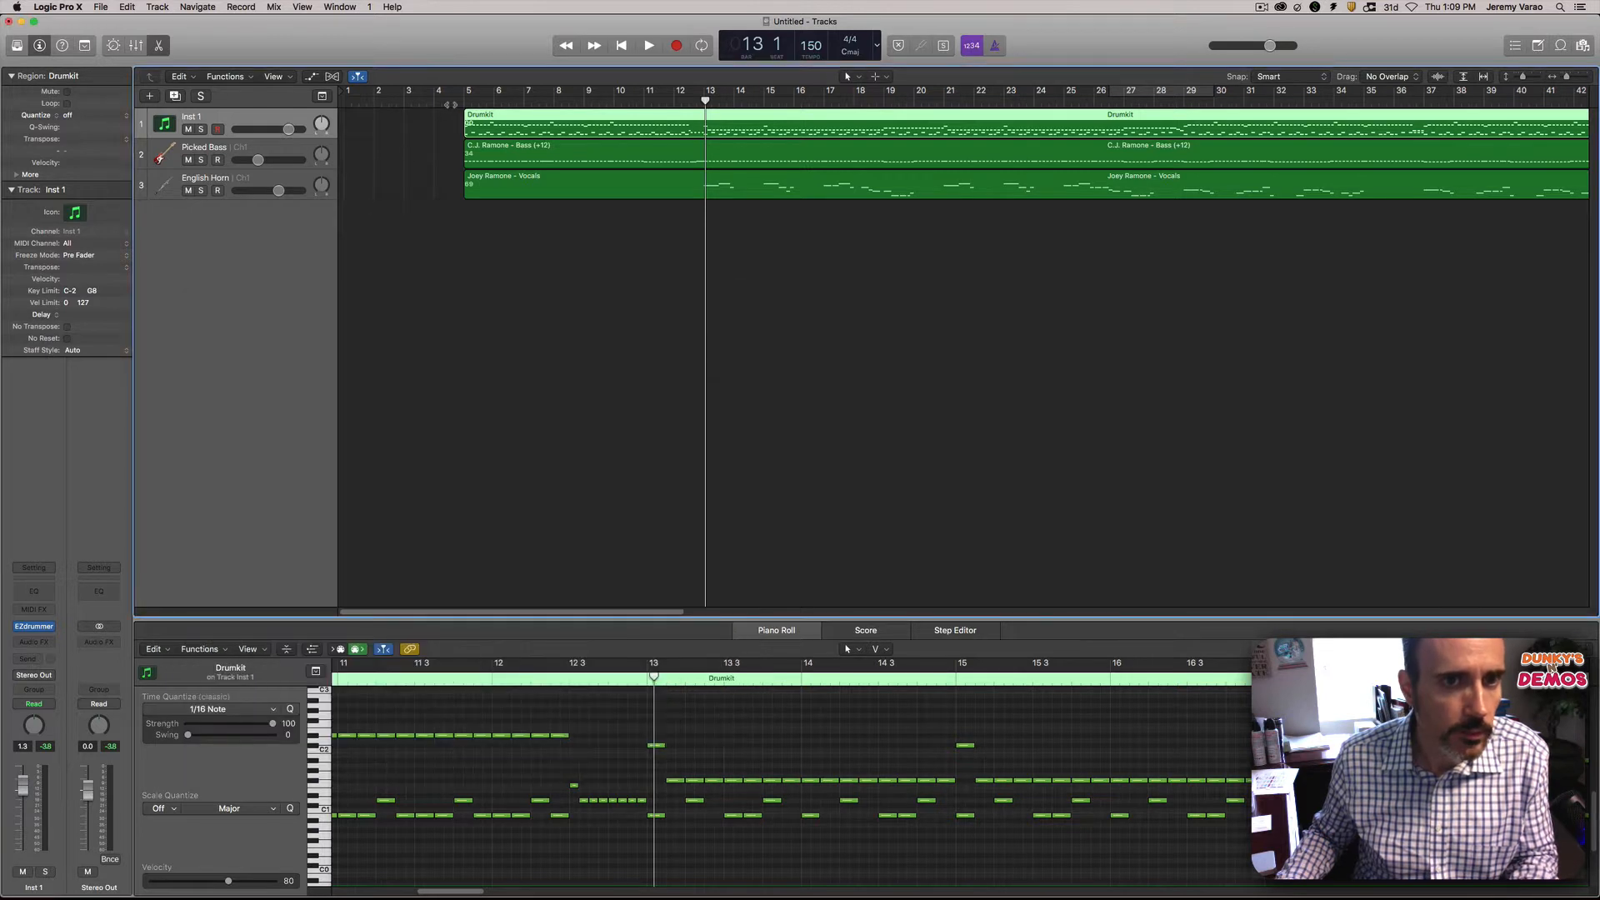
Step: Lower the Picked Bass volume slightly while playing from bar 5, and mute the Picked Bass and English Horn tracks
double_click(458, 103)
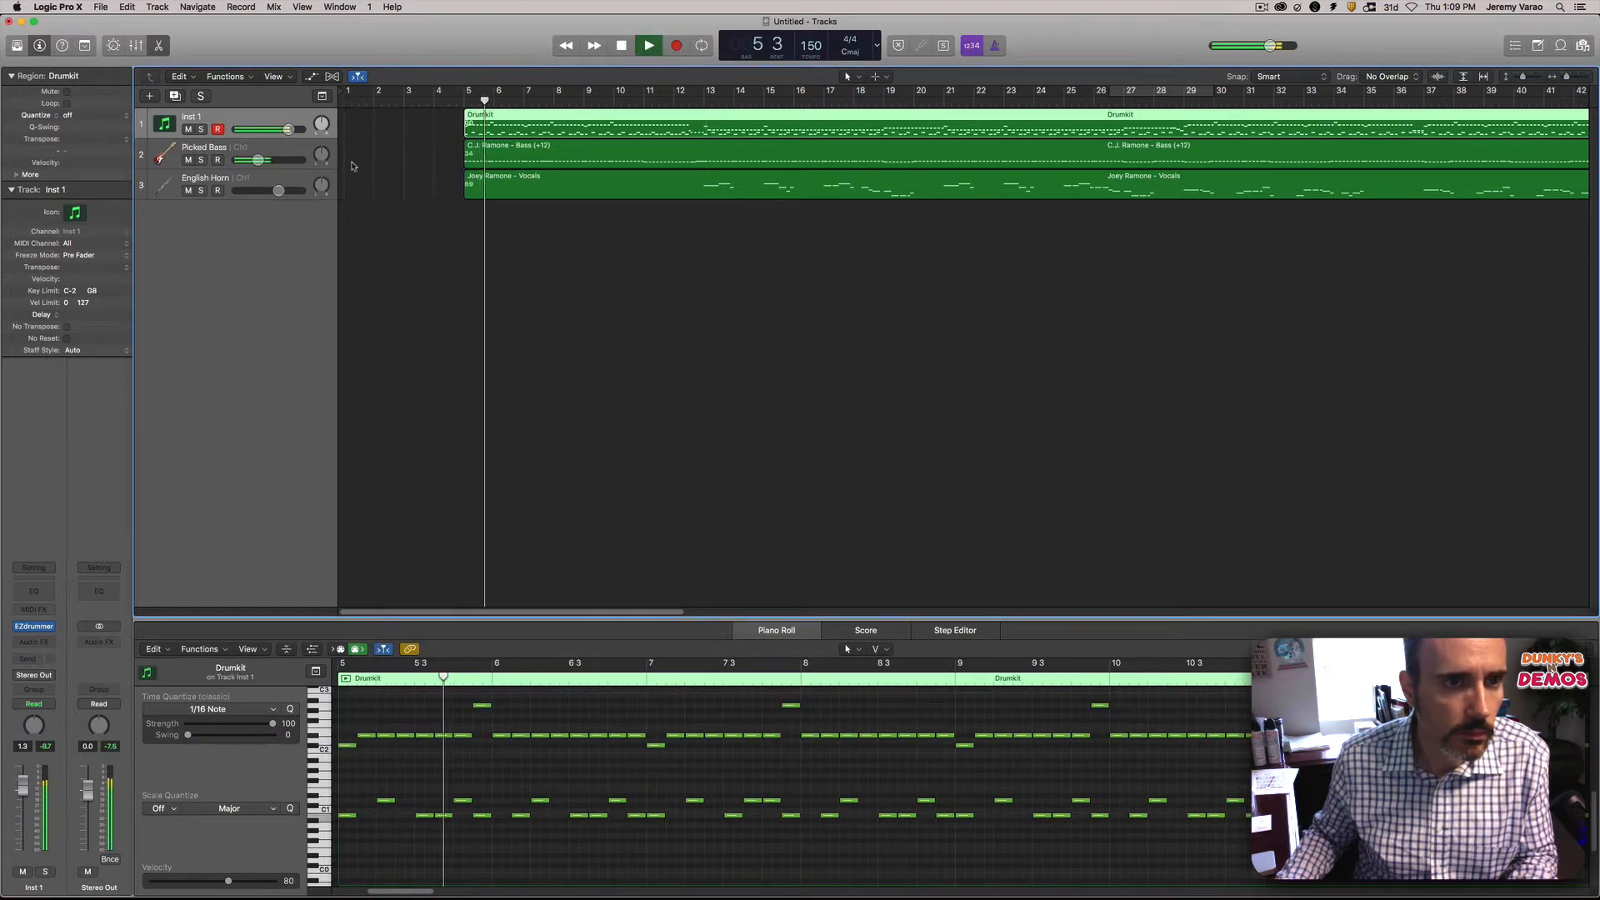
left_click_drag(260, 161, 256, 161)
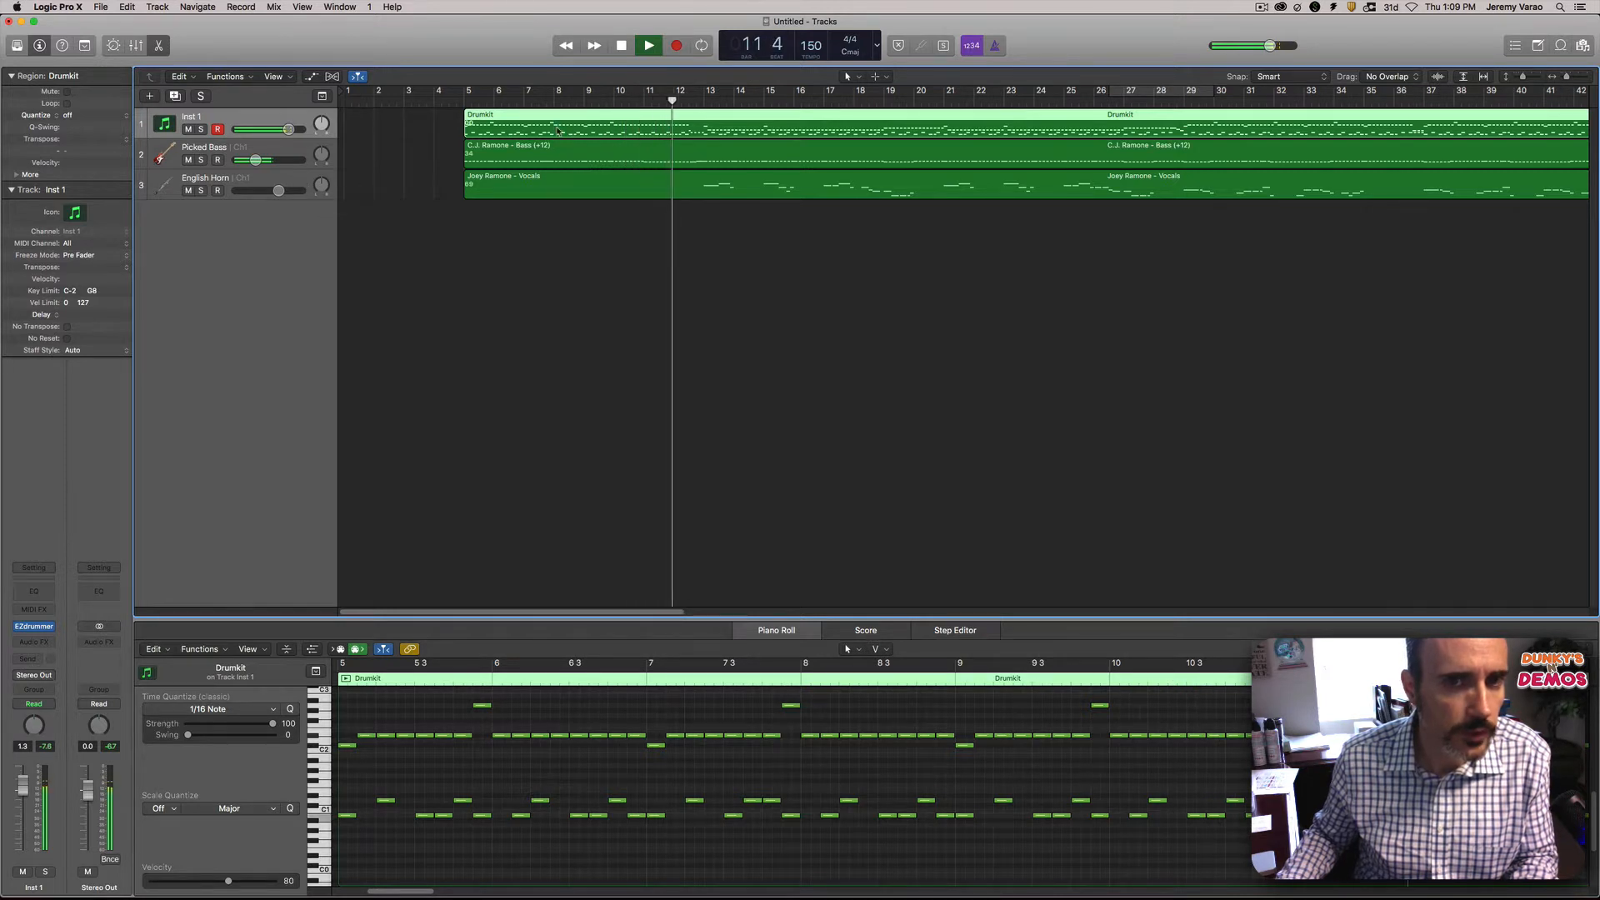
key("space")
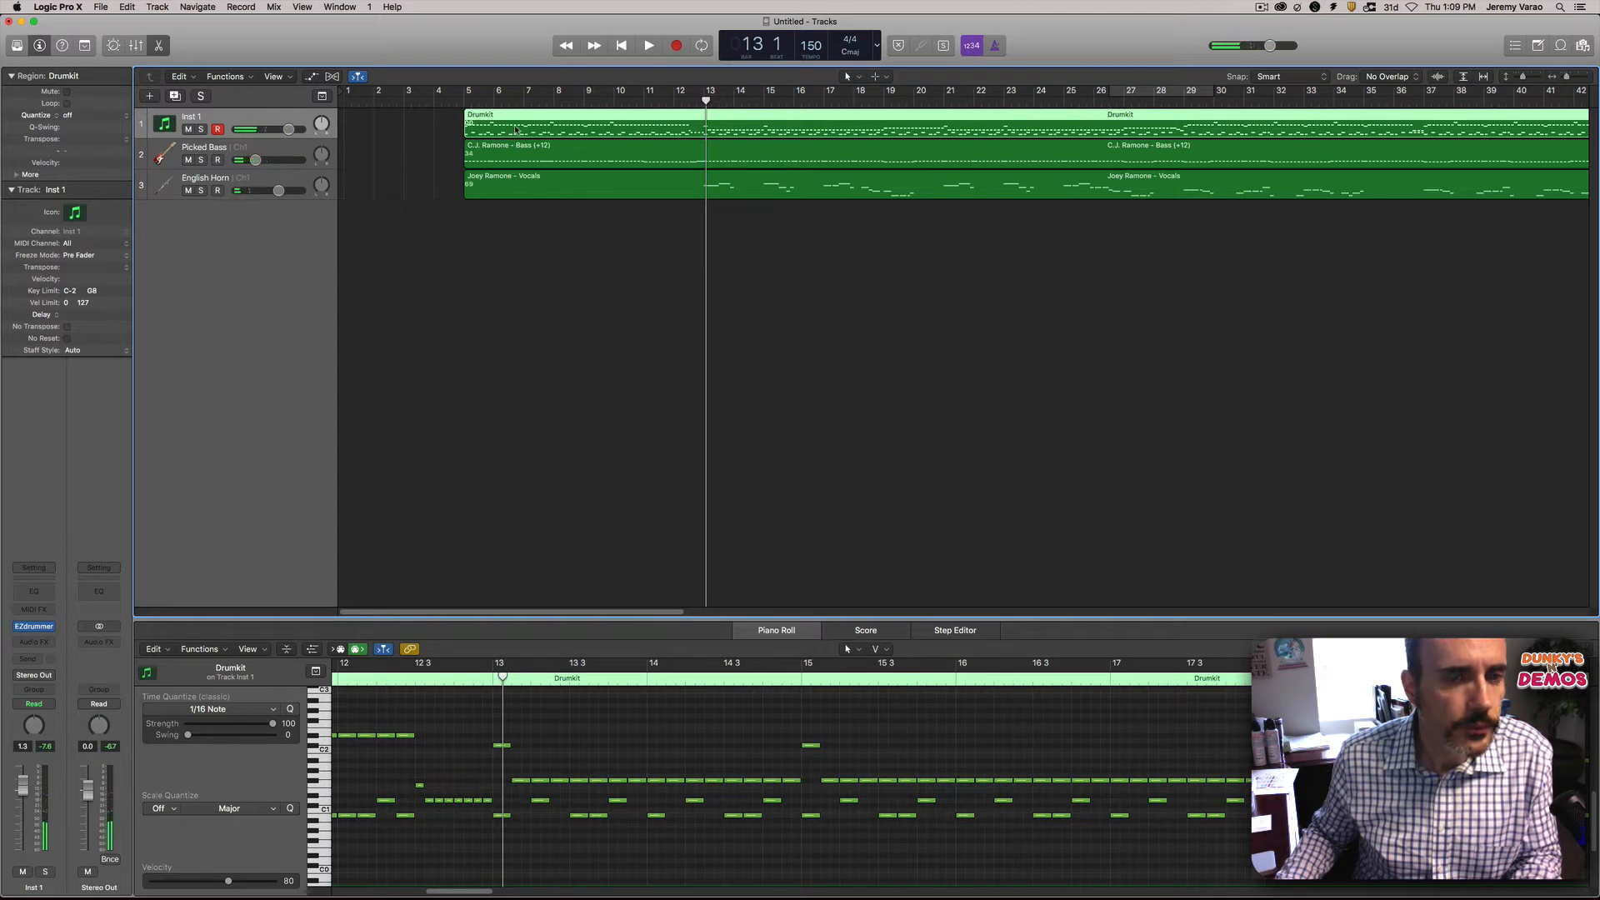
left_click(187, 159)
left_click(187, 190)
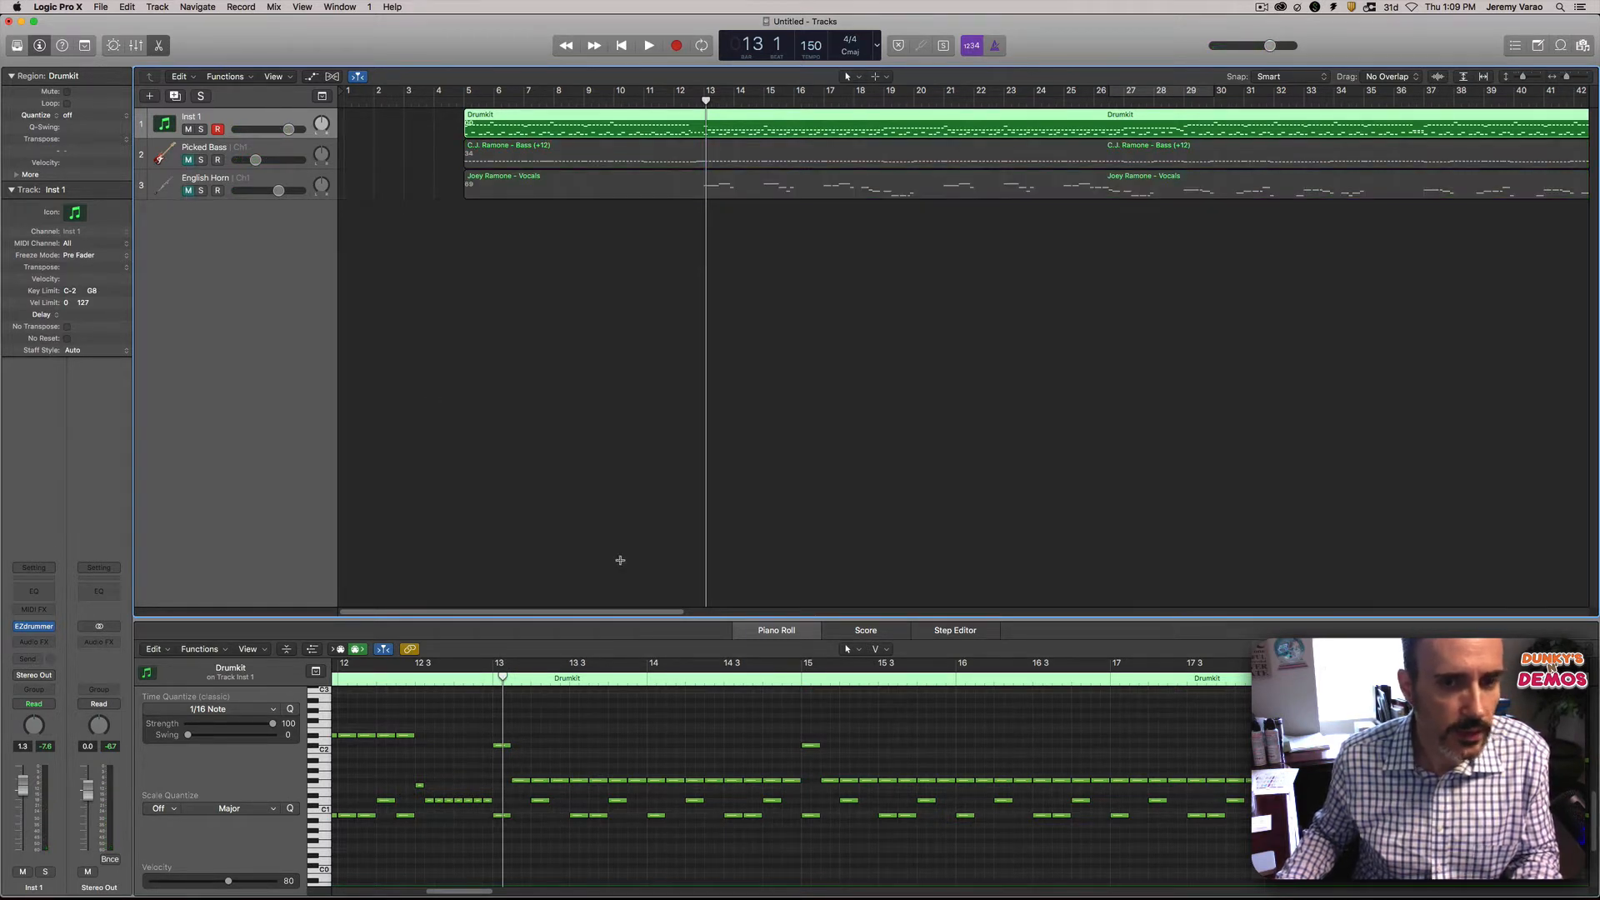
Step: Switch to iTunes and listen to the opening of Poison Heart, replaying its last few seconds before pausing the song
key("super+Tab")
key("super+shift+Tab")
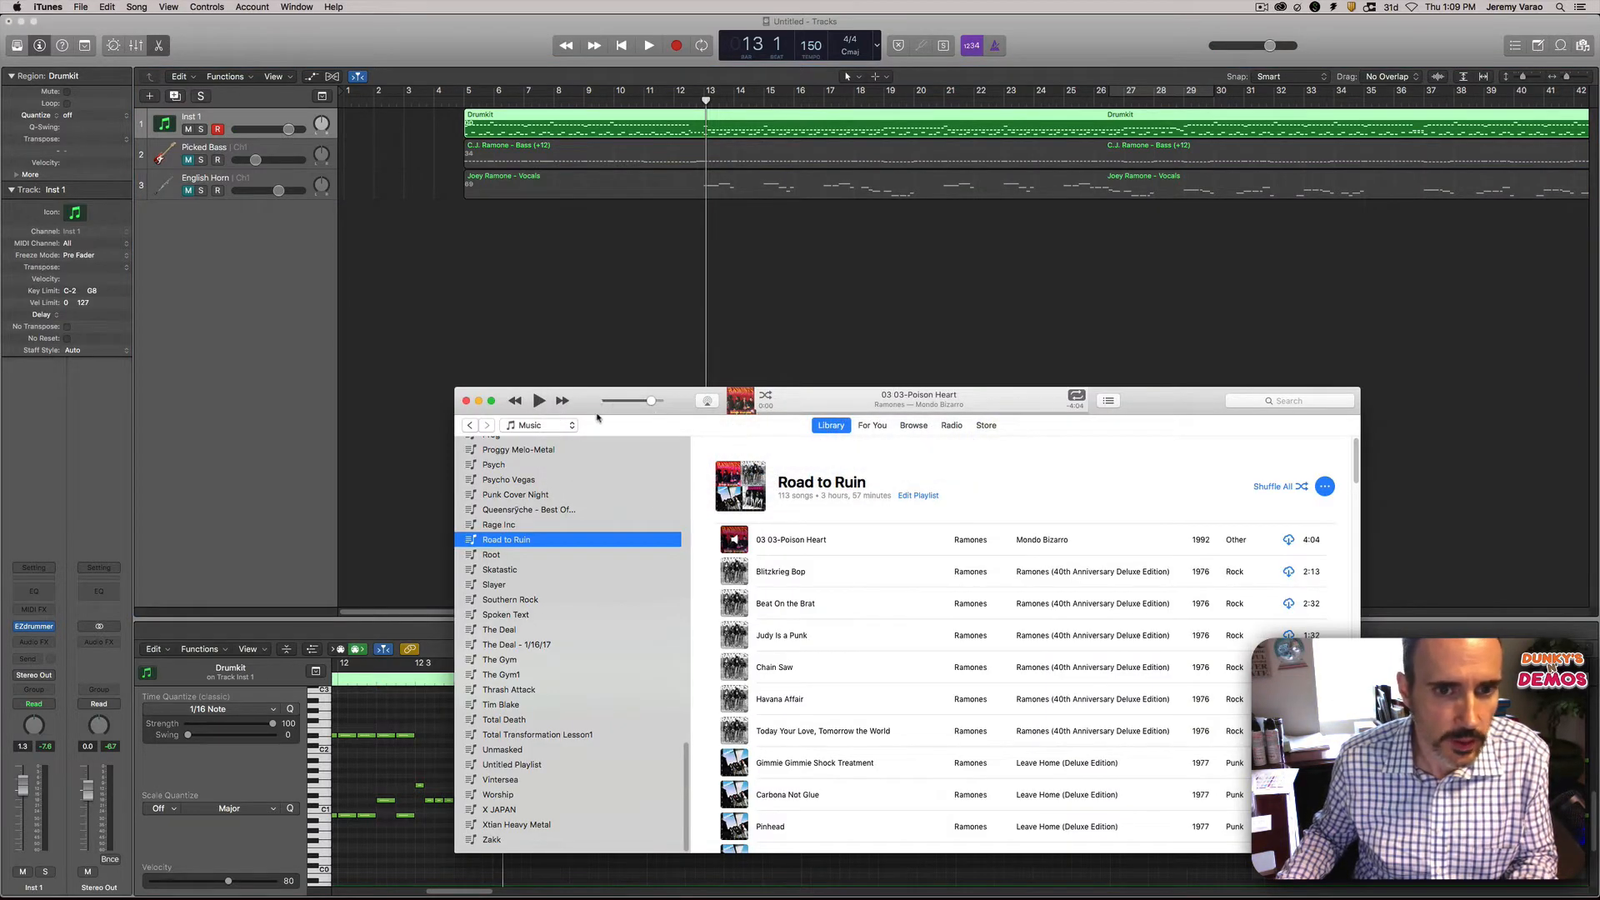
key("space")
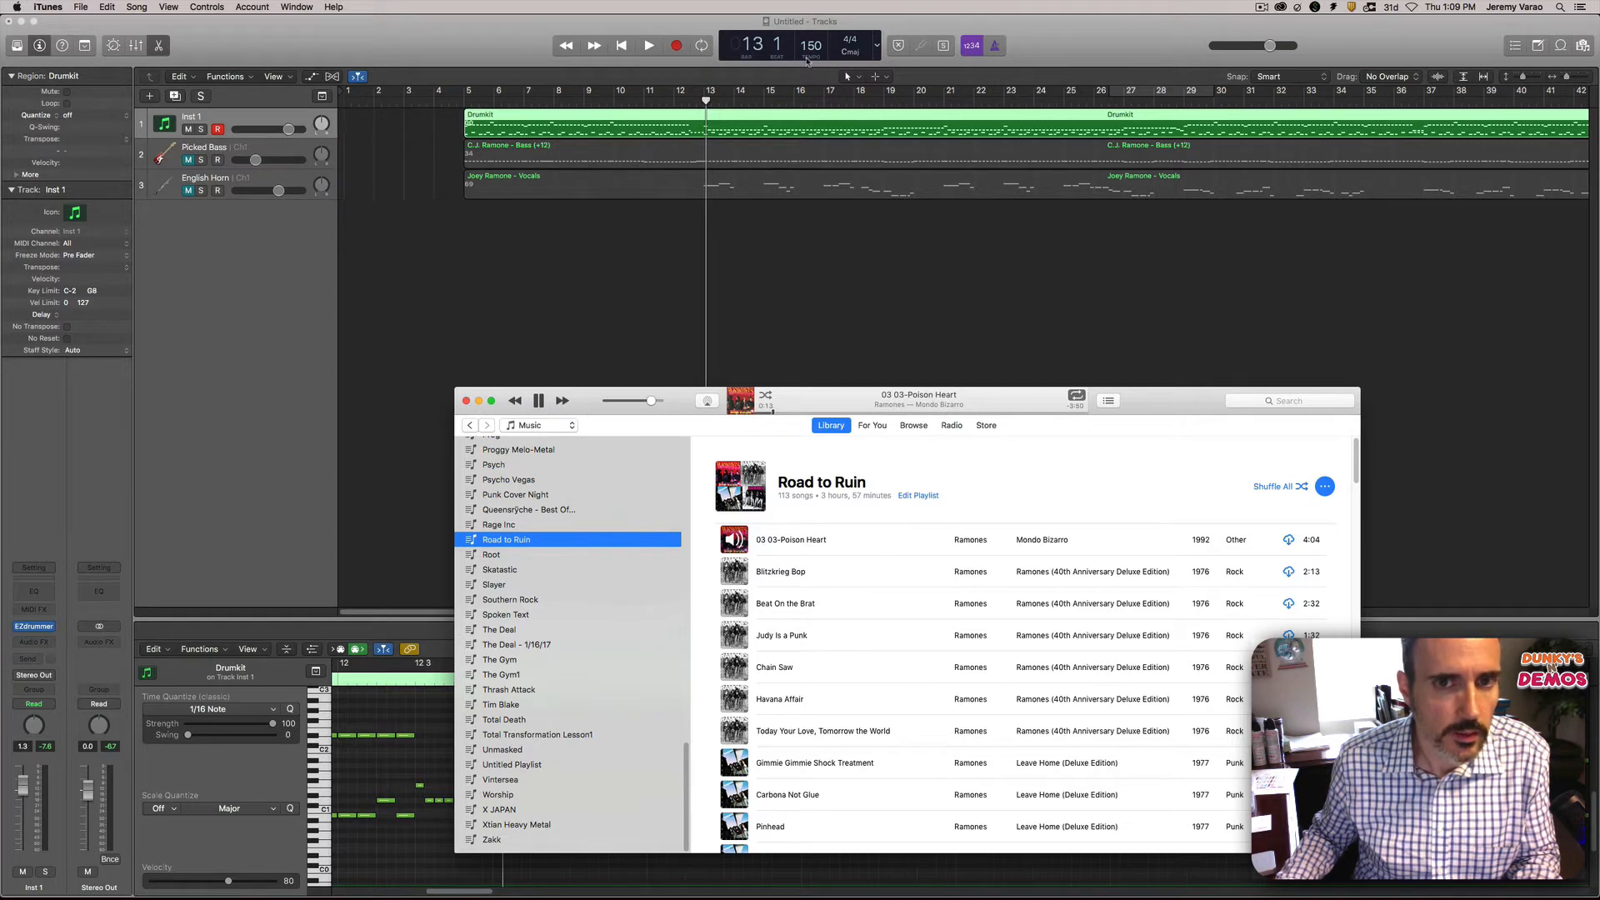
left_click(764, 413)
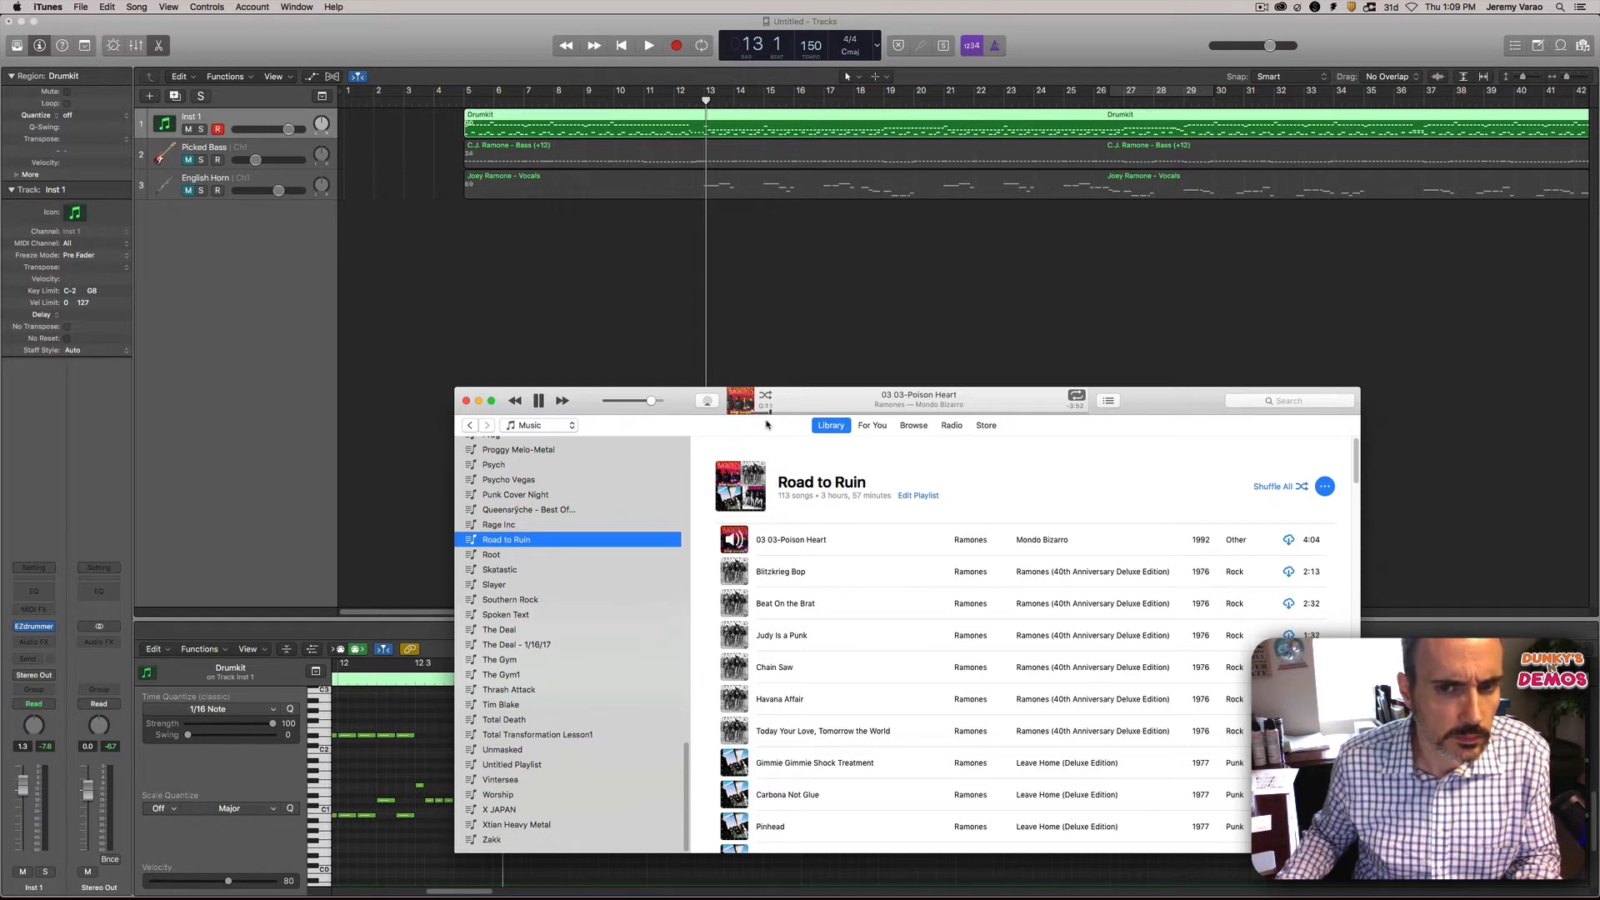
left_click(538, 401)
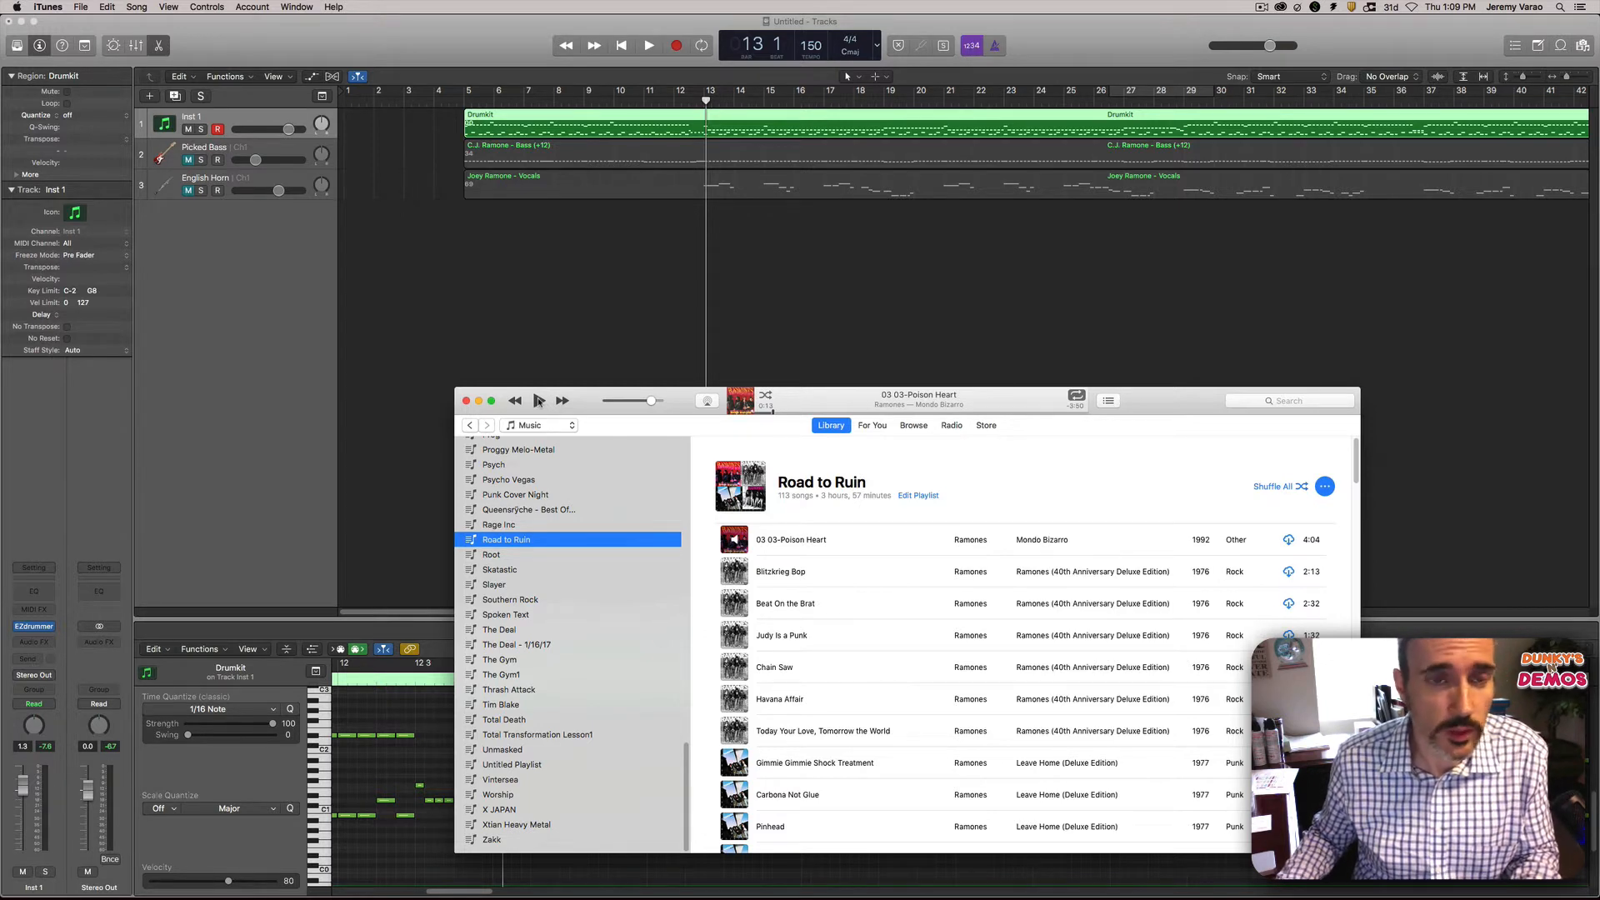
Step: Return to Logic Pro X, select the Drumkit region on the Inst 1 track and show its notes from bar 5 in the Piano Roll
left_click(581, 270)
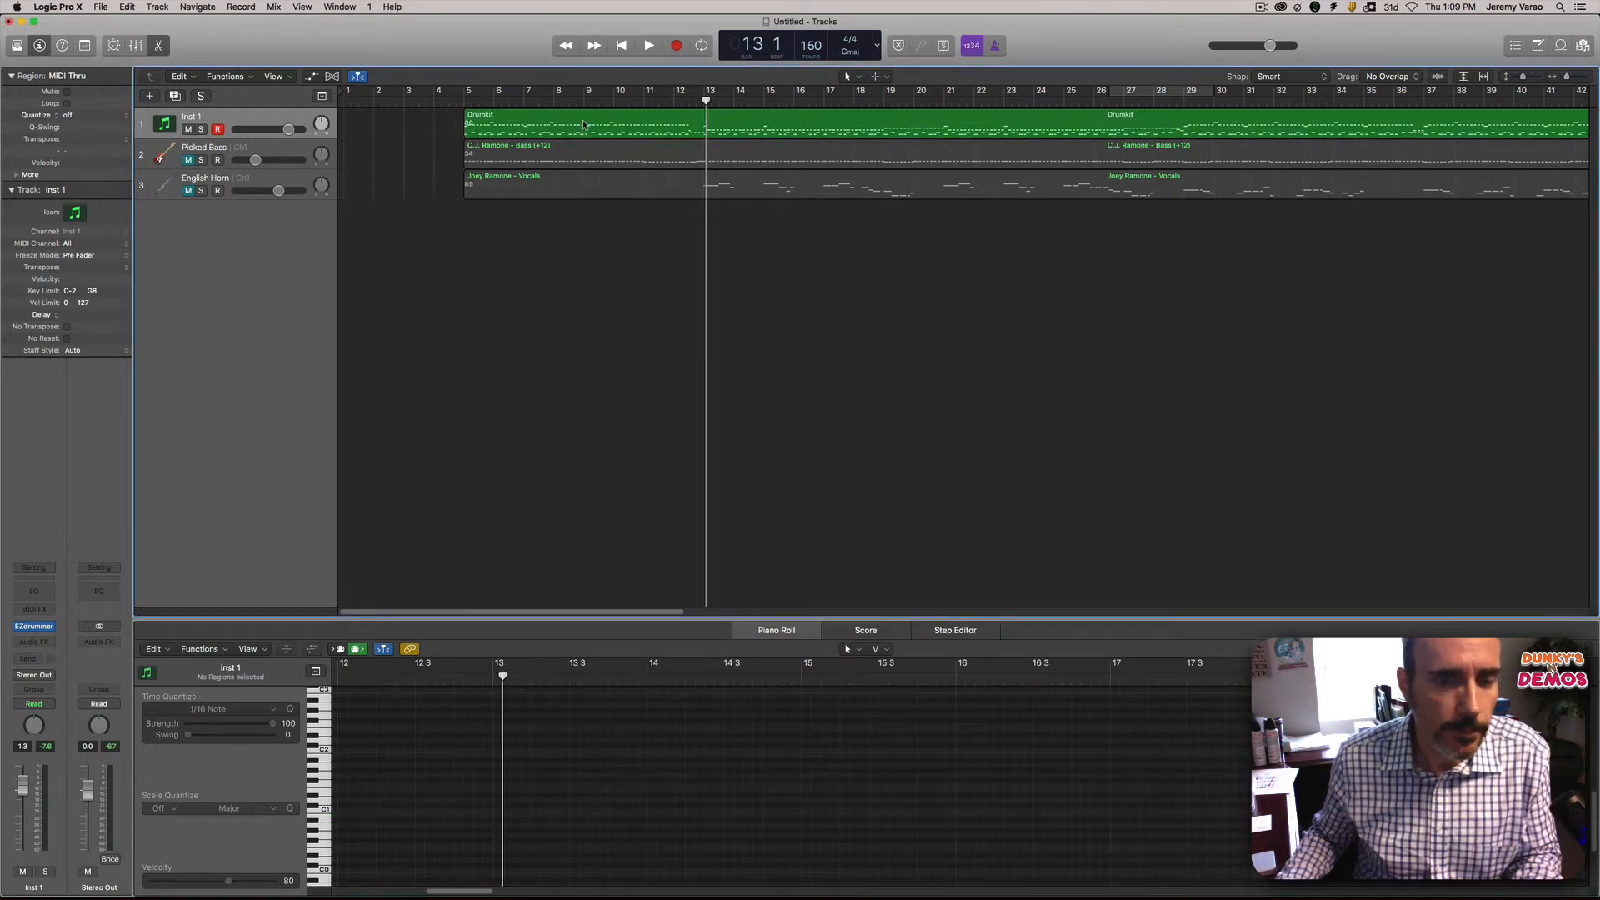
left_click(584, 125)
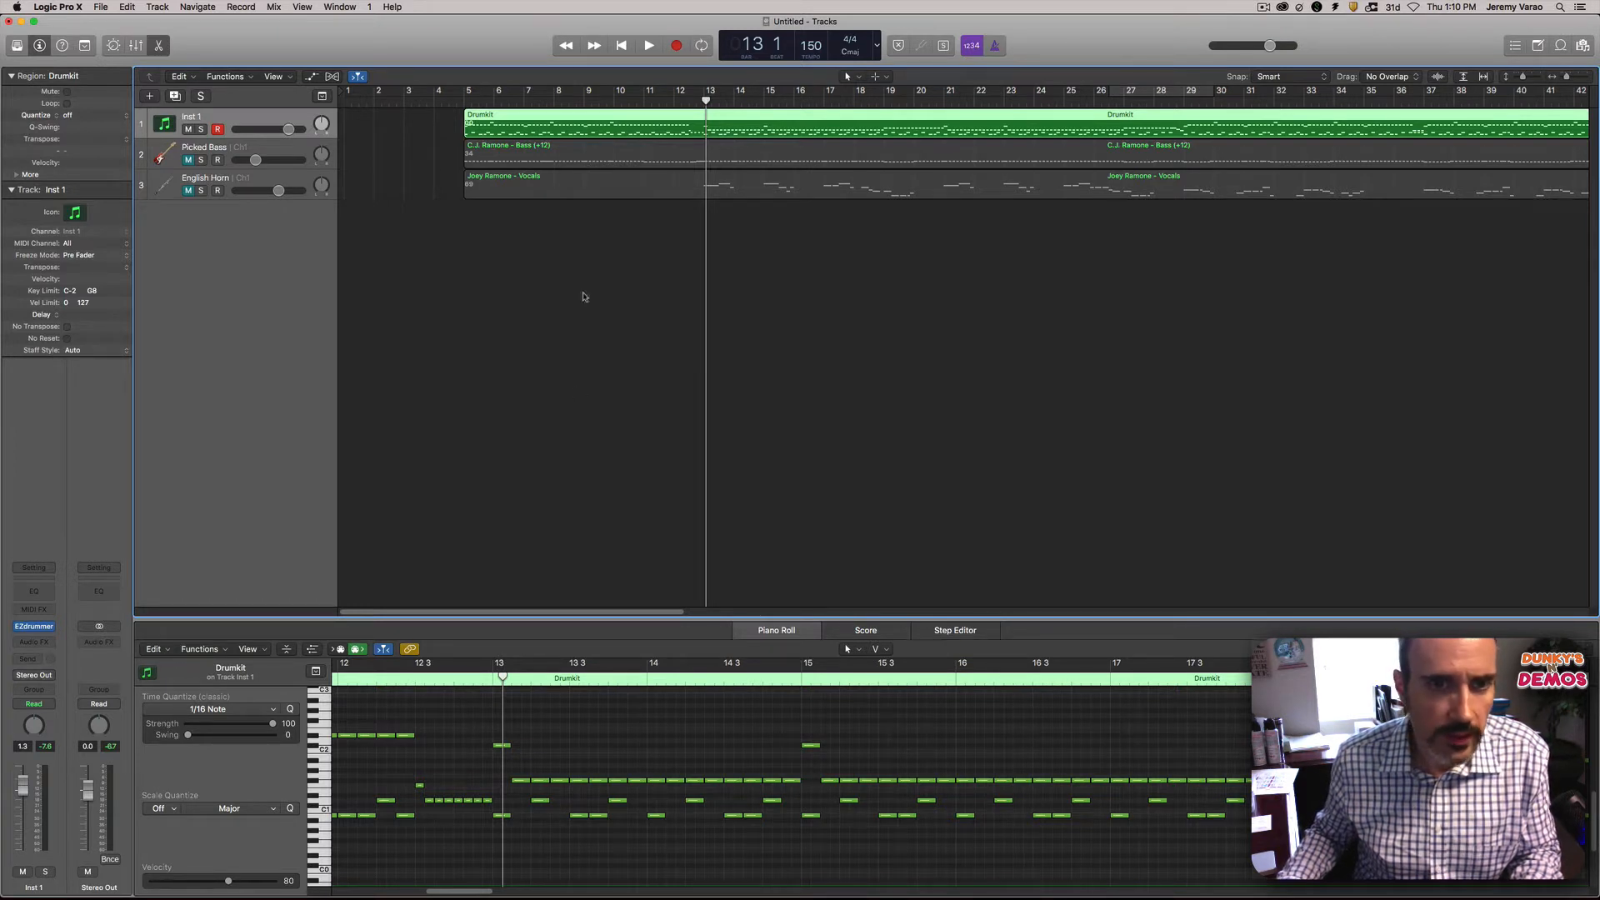
left_click(587, 163)
left_click(600, 125)
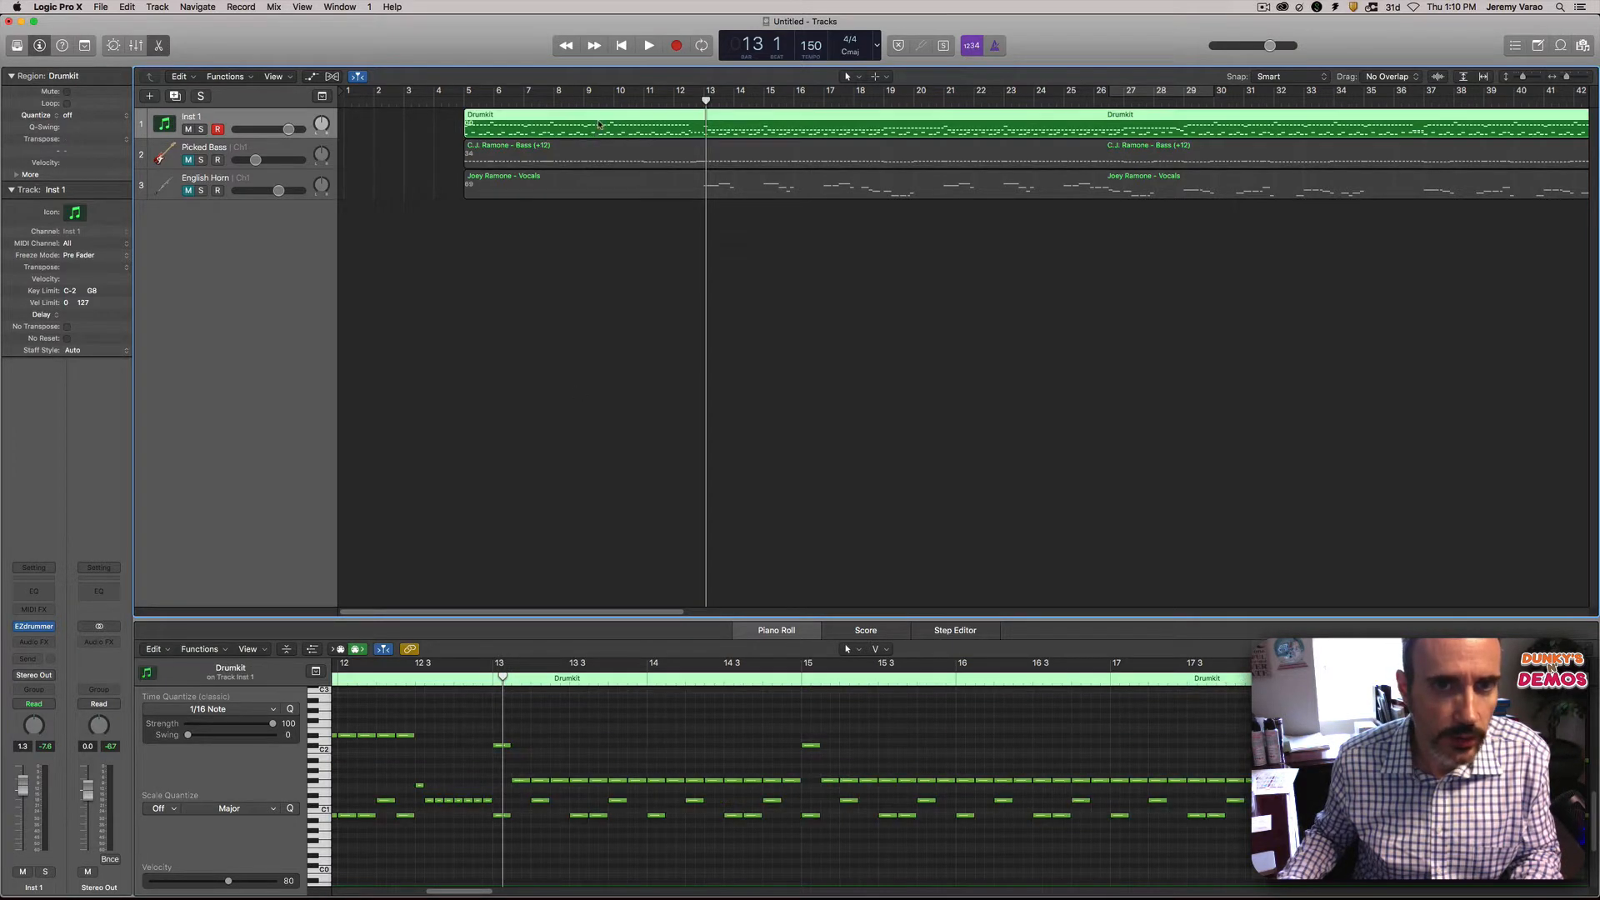
left_click_drag(468, 893, 399, 896)
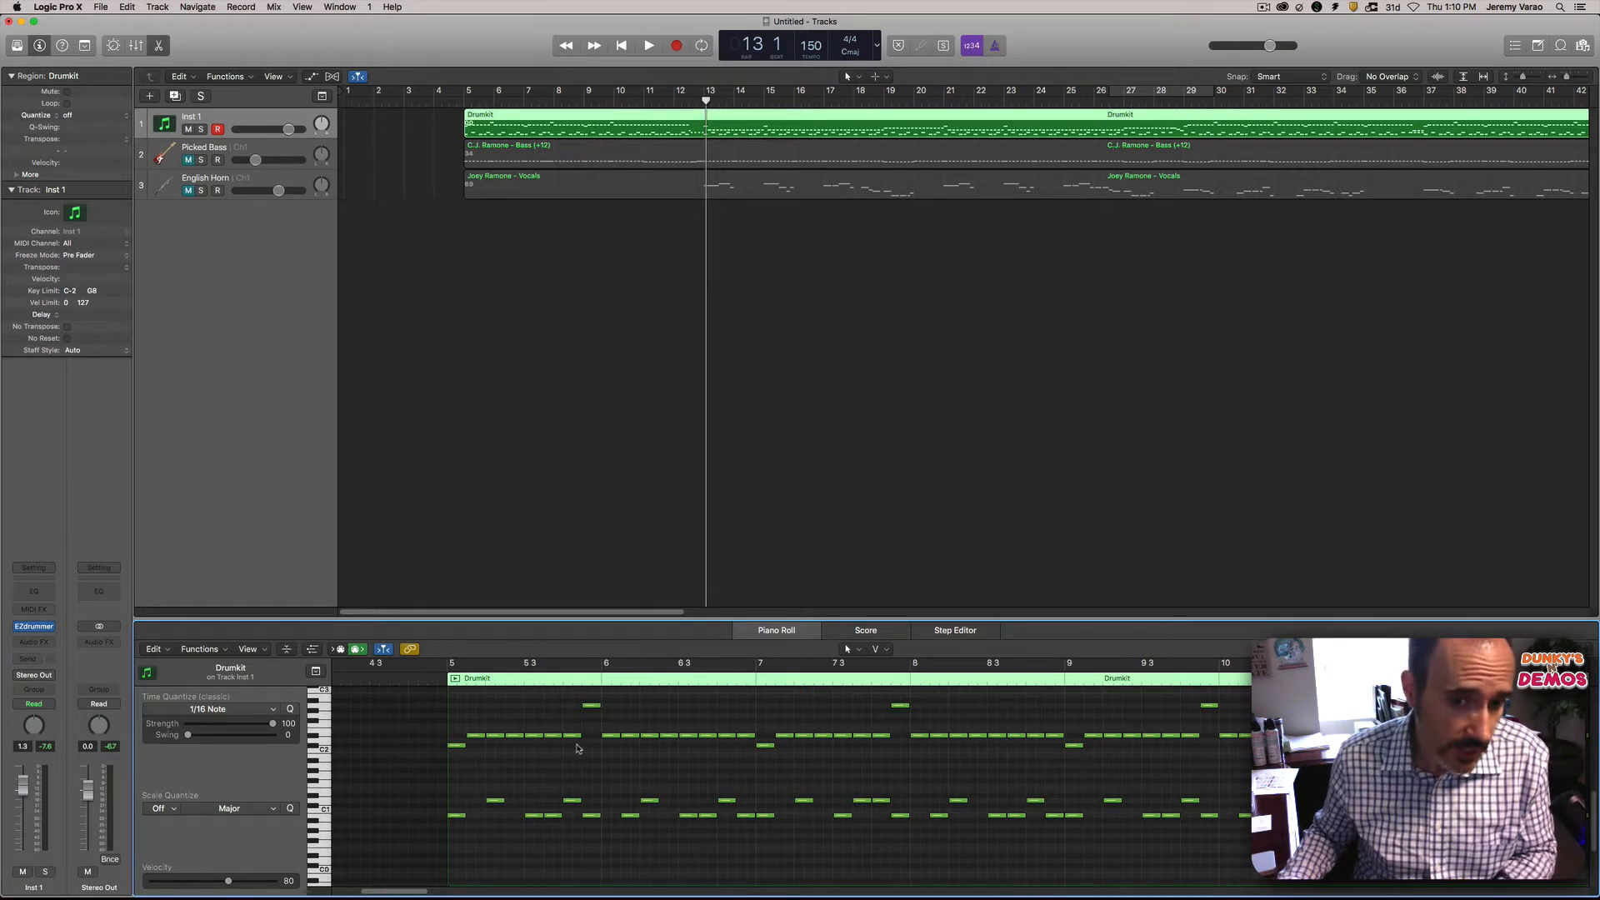
left_click(717, 735)
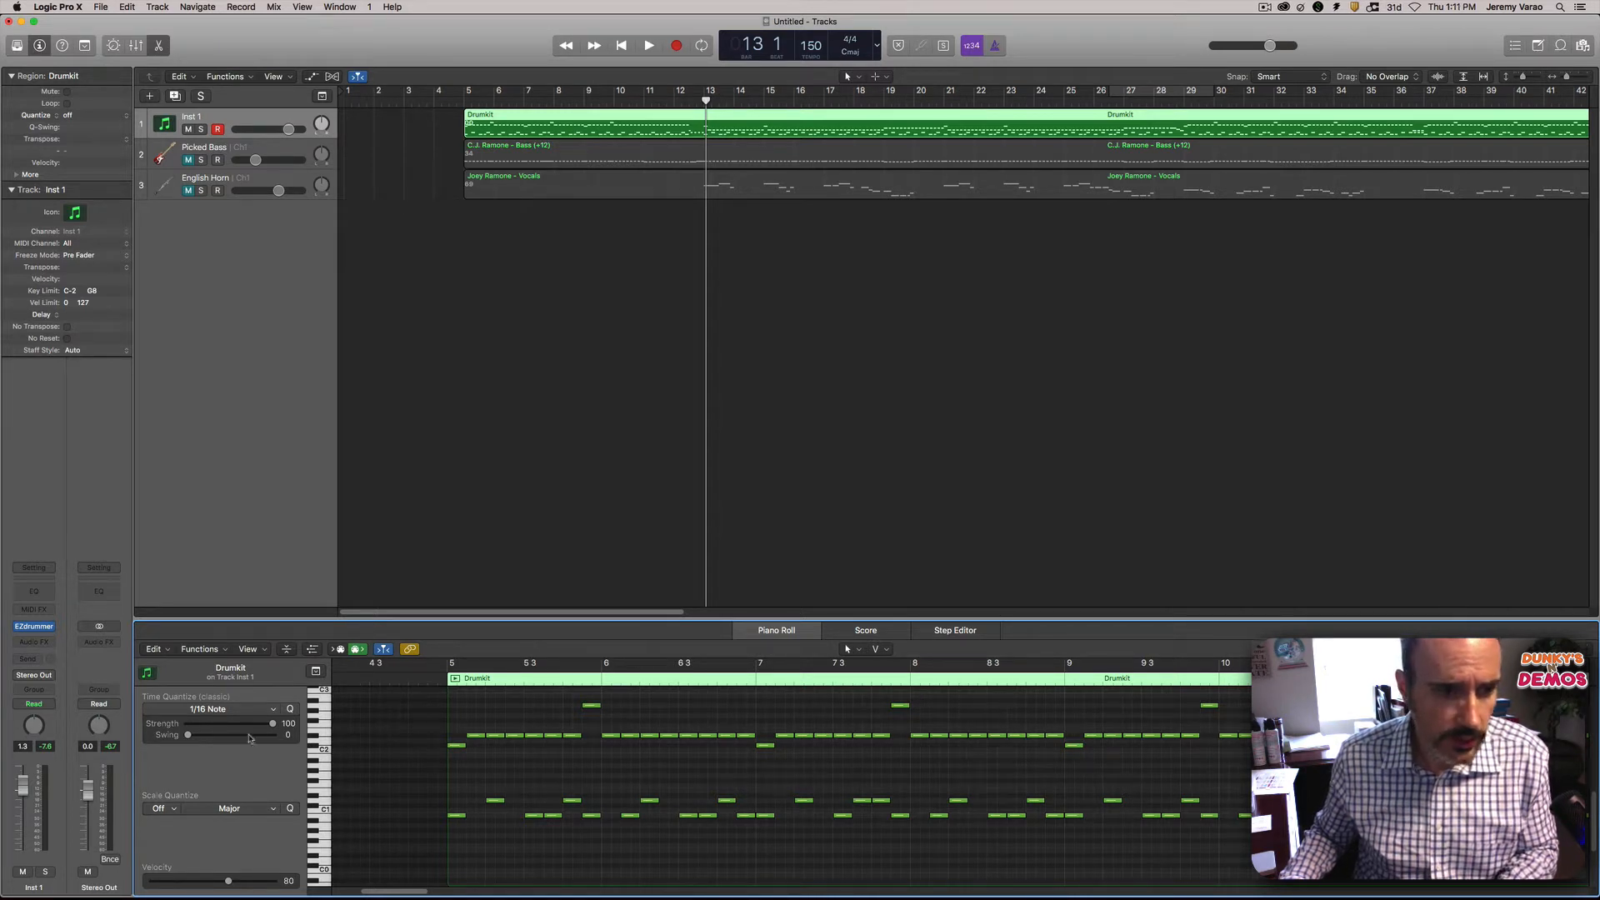
left_click(200, 649)
mouse_move(238, 765)
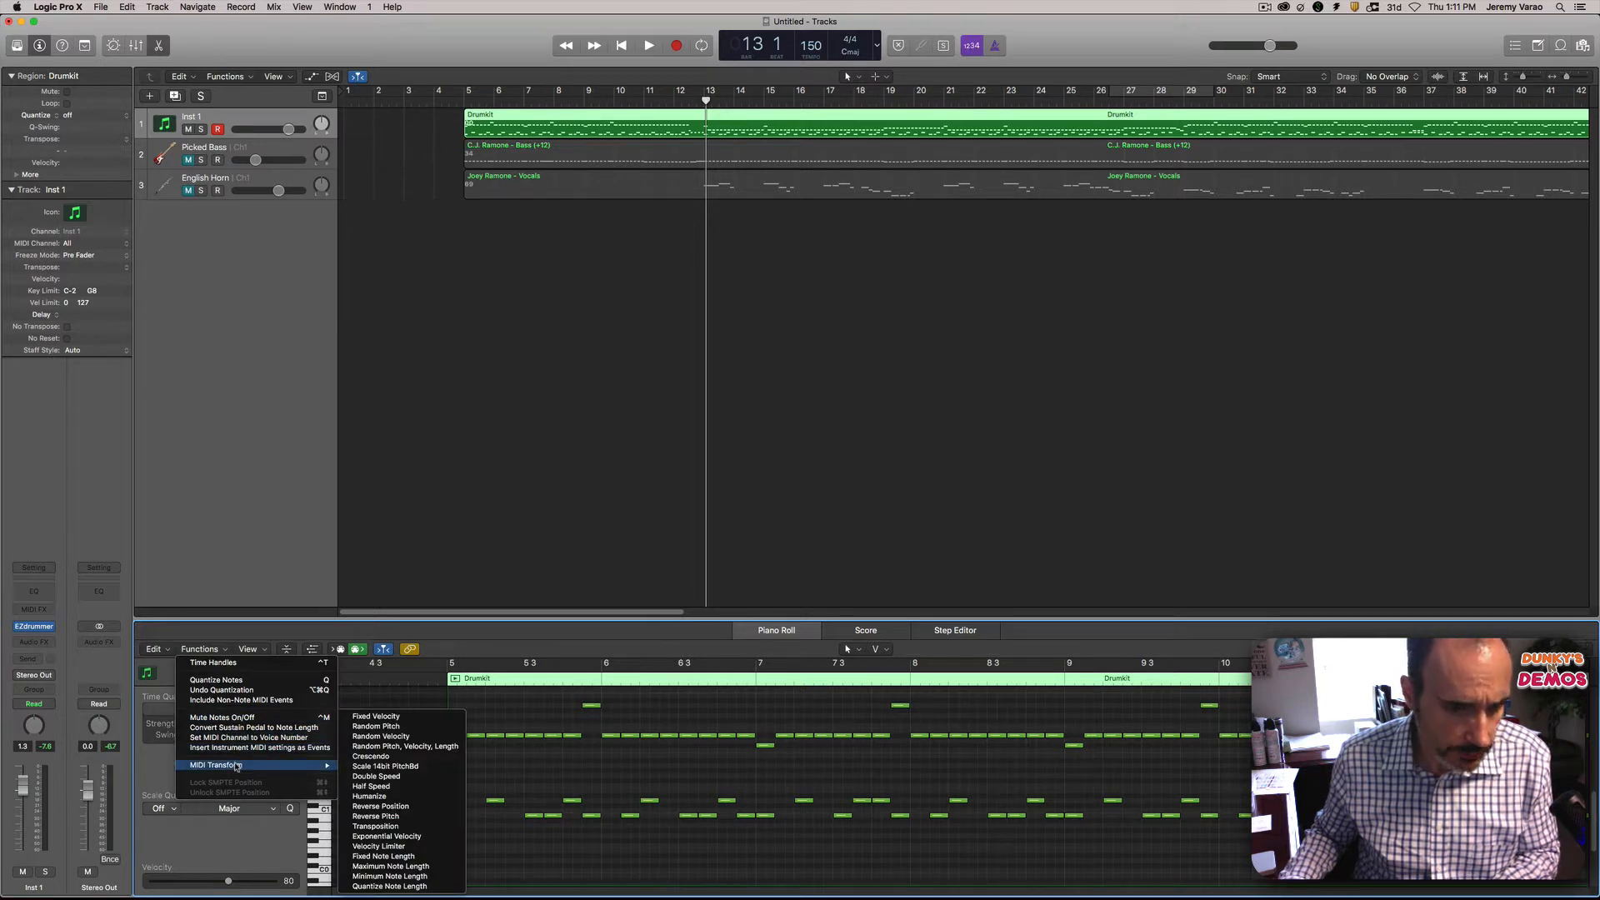
left_click(408, 701)
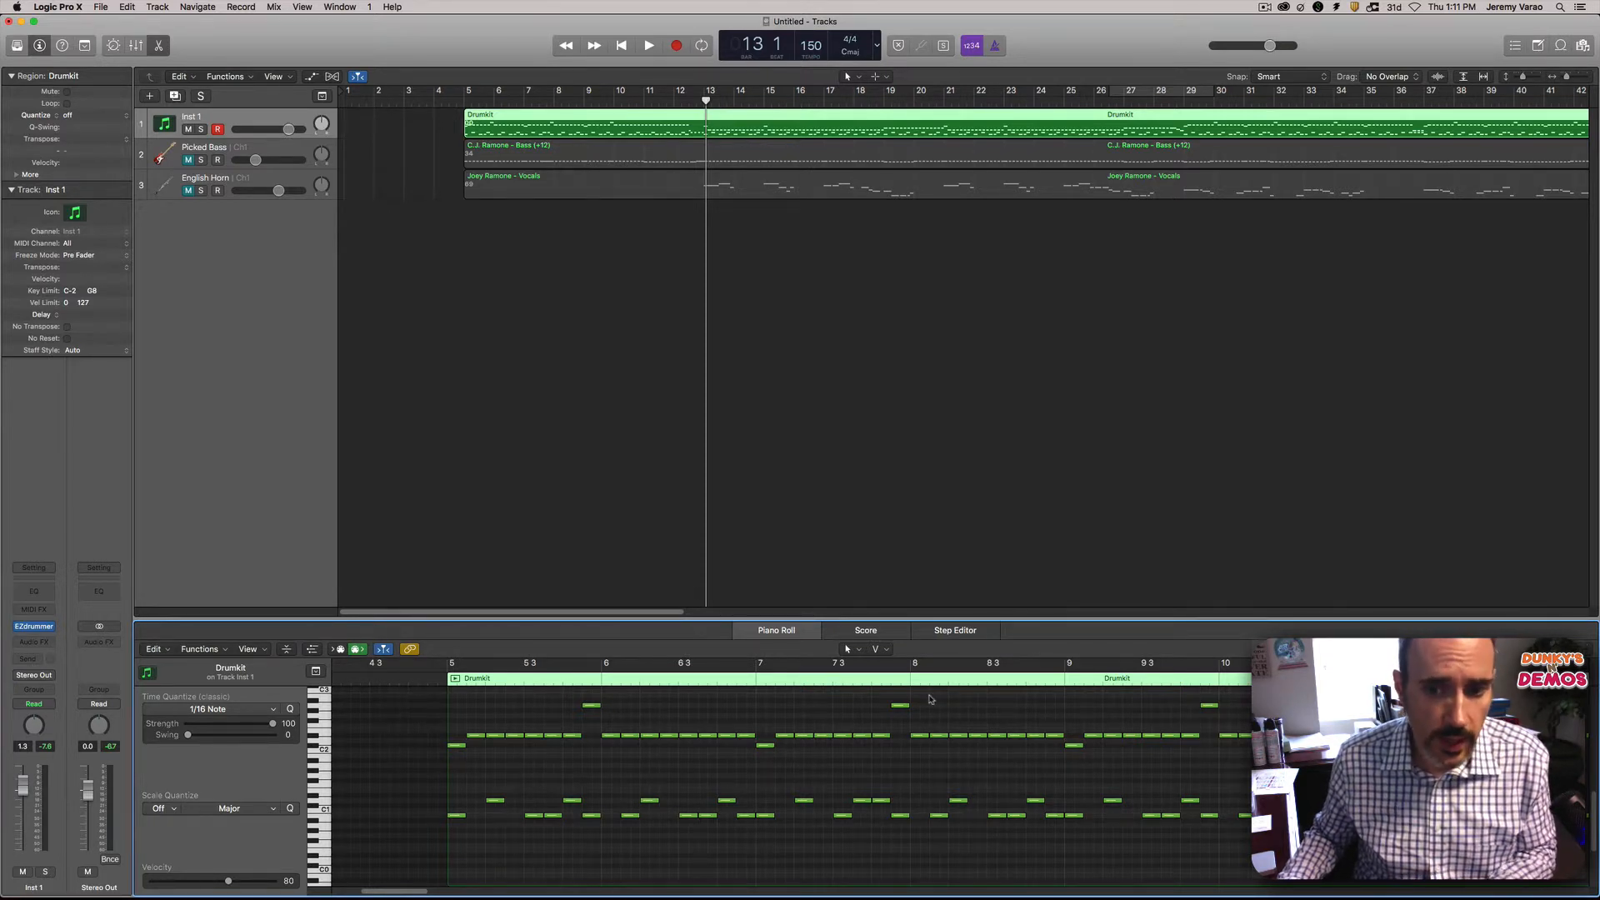
left_click(877, 650)
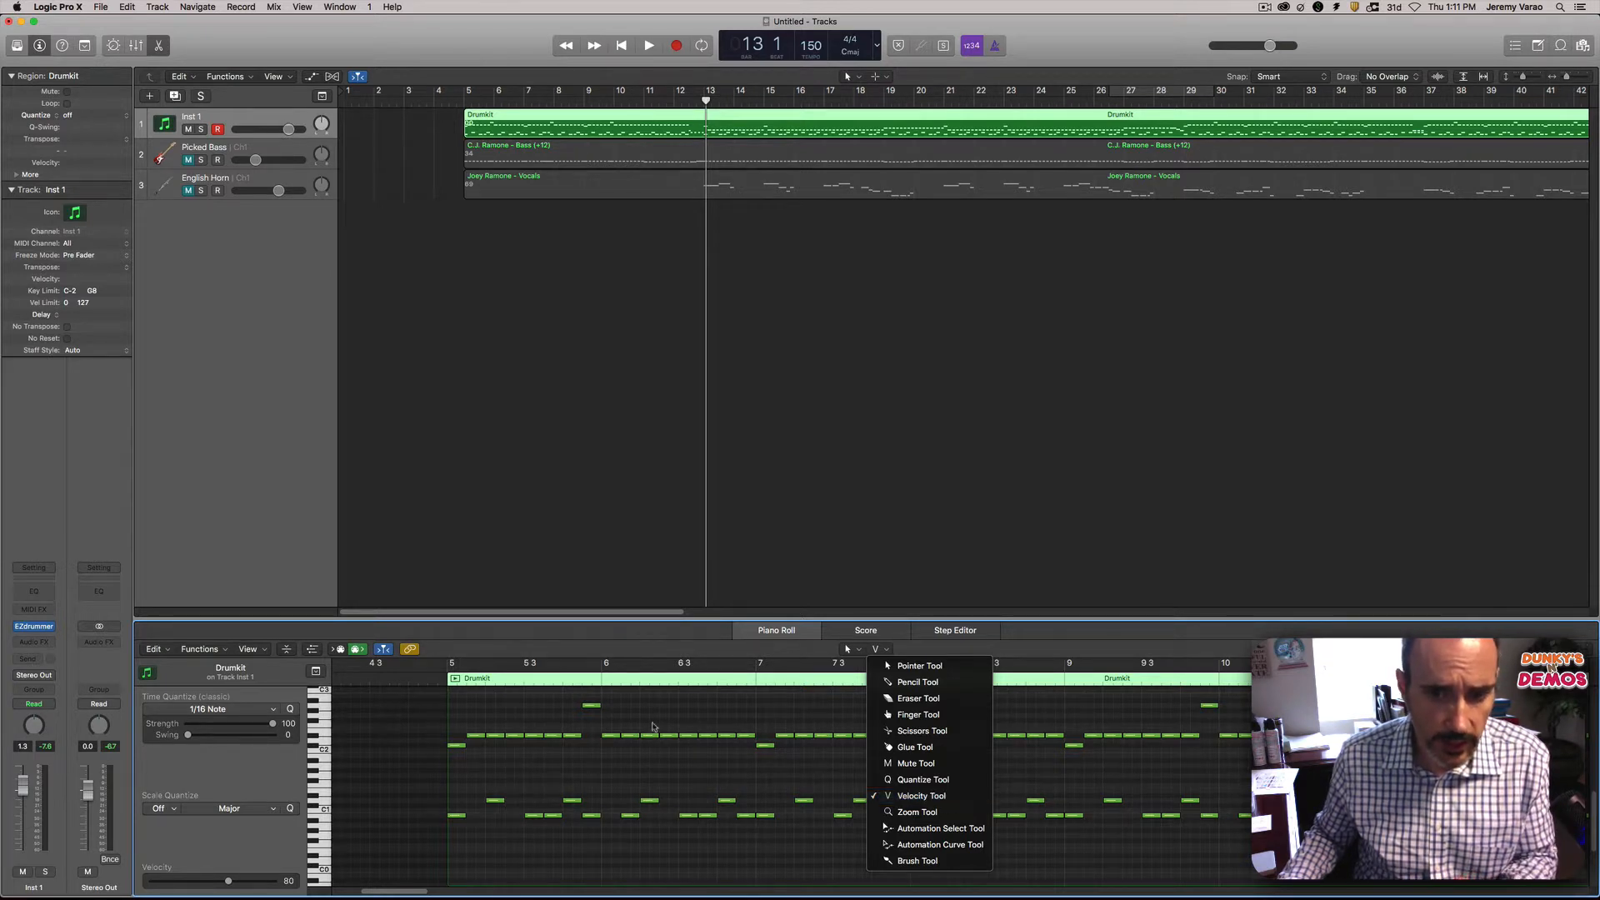
left_click(399, 738)
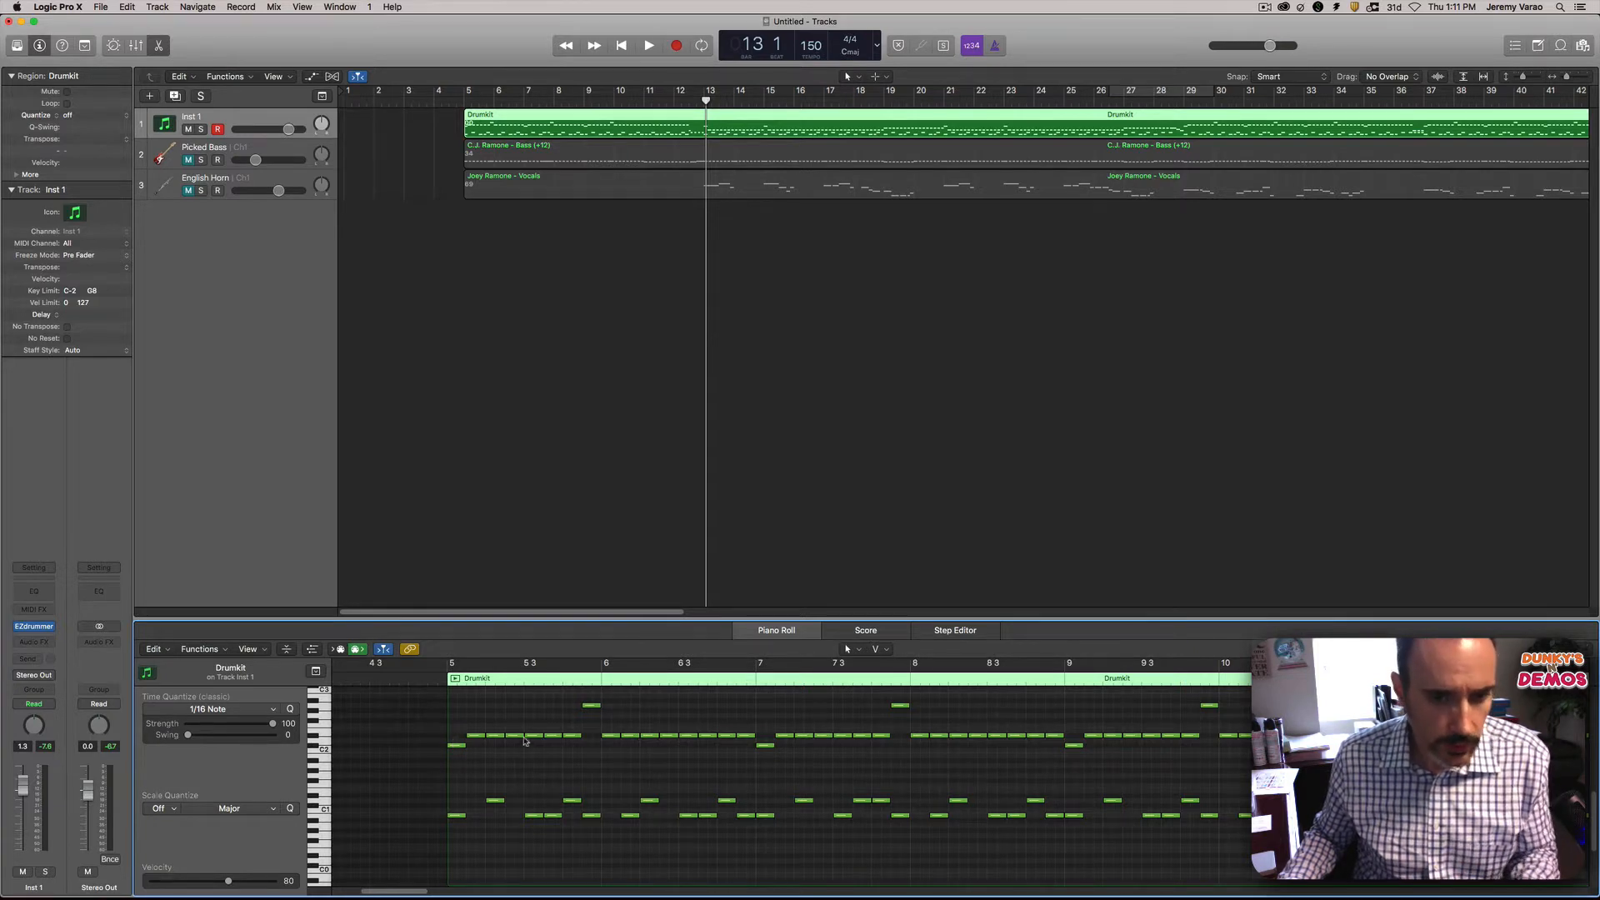
Step: Apply the Humanize MIDI transform repeatedly to all Drumkit notes, with random position, velocity and length of 10, and close its window
left_click(219, 654)
mouse_move(275, 765)
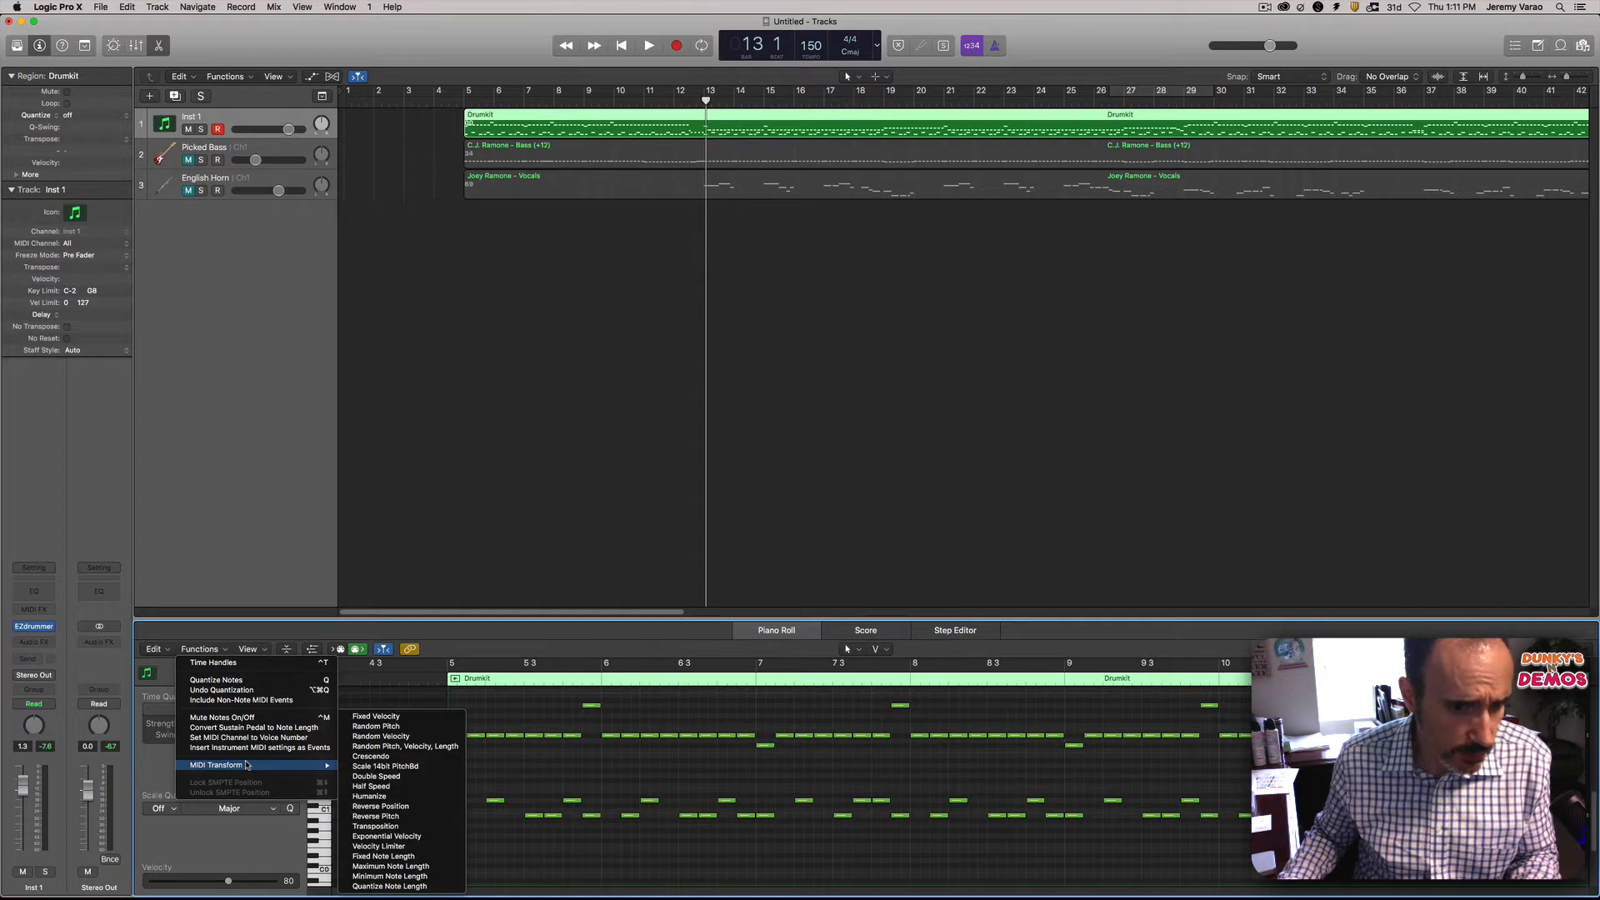
left_click(416, 797)
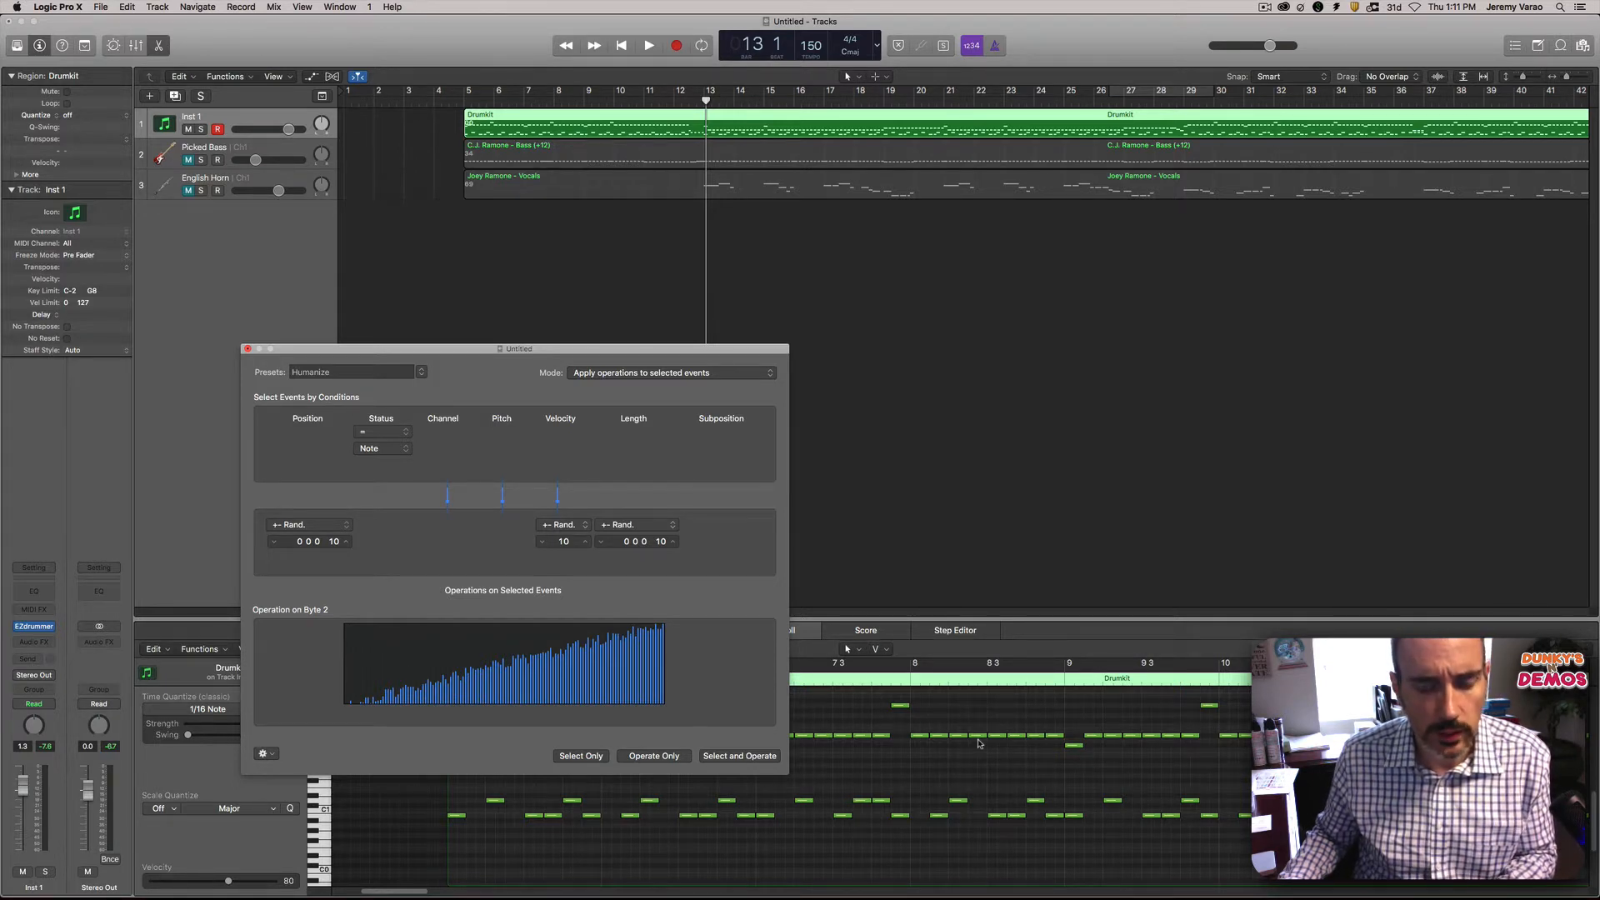
left_click(765, 756)
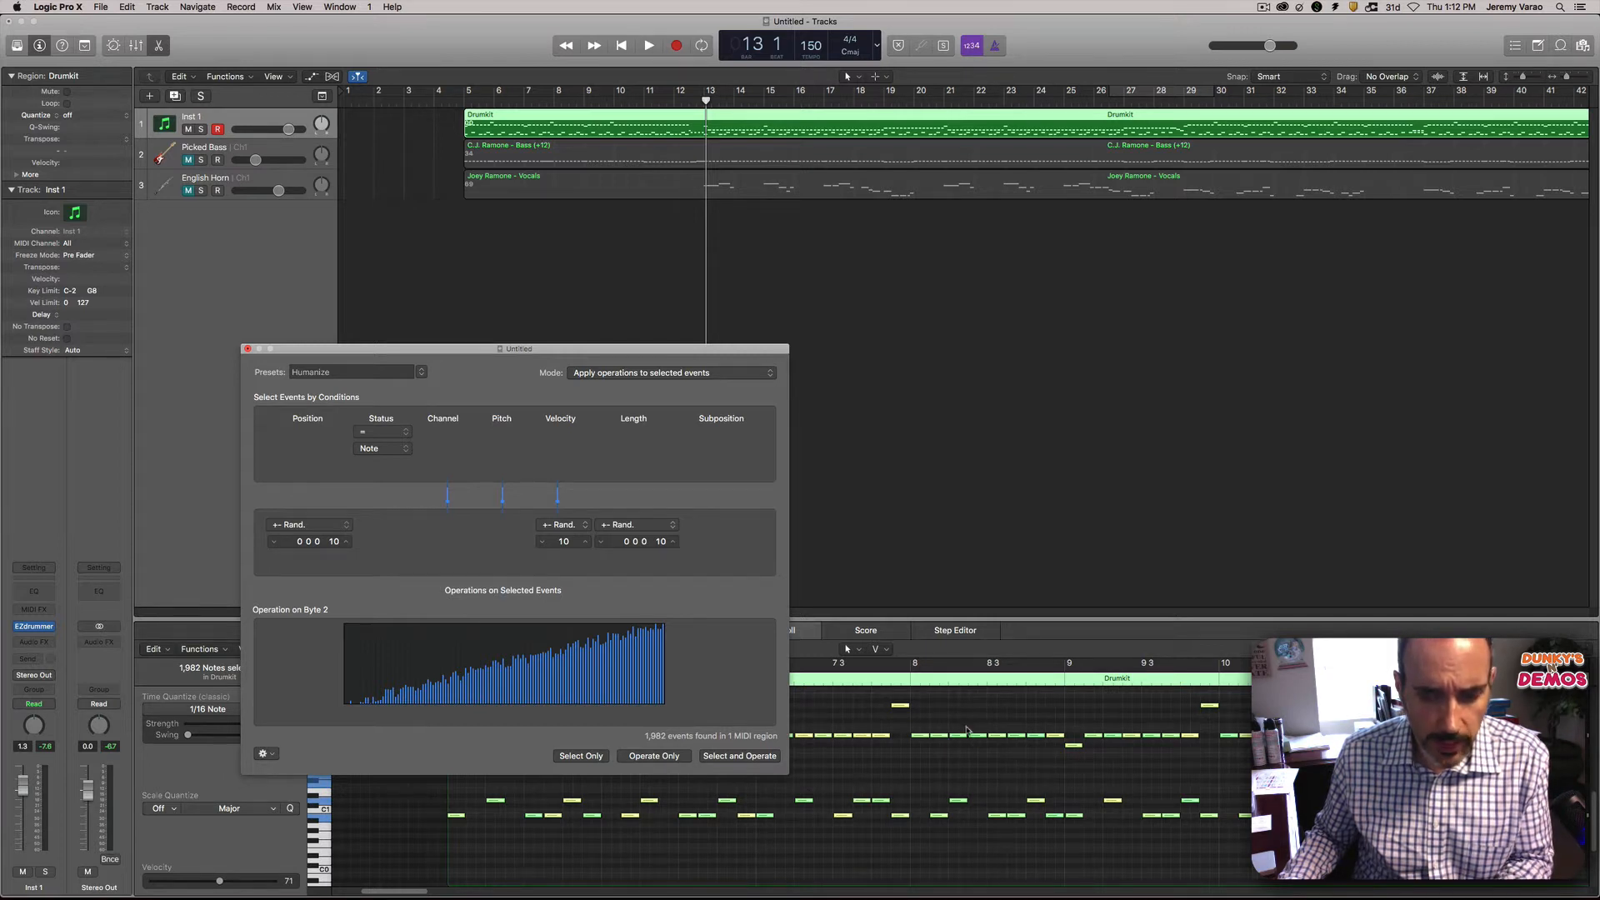
left_click(738, 757)
left_click(739, 757)
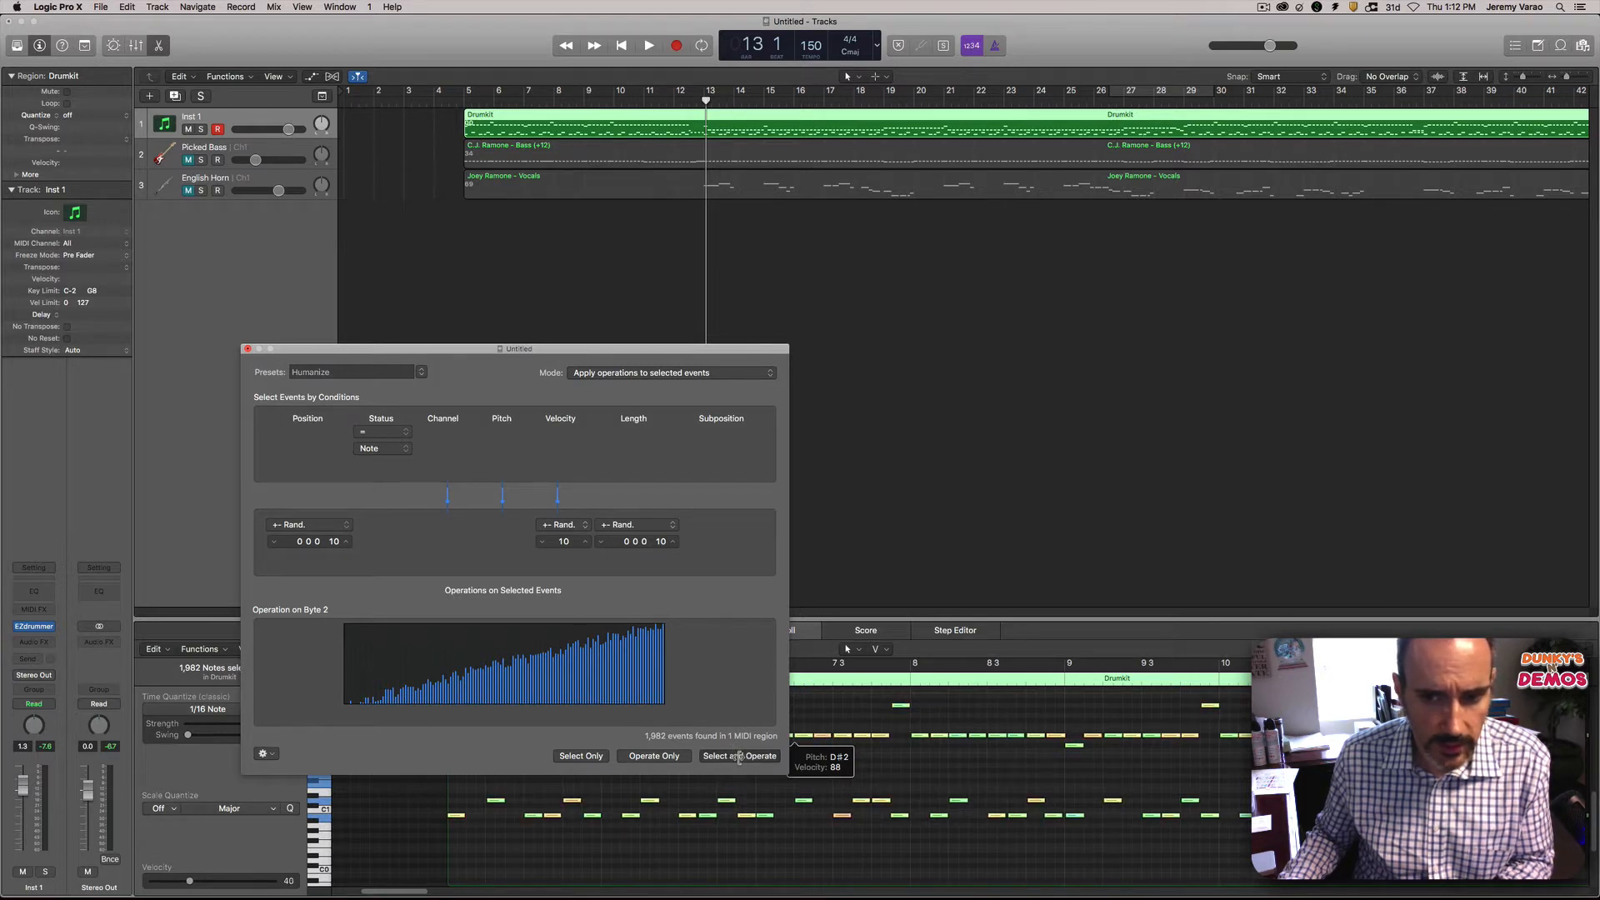
left_click(738, 757)
left_click(739, 757)
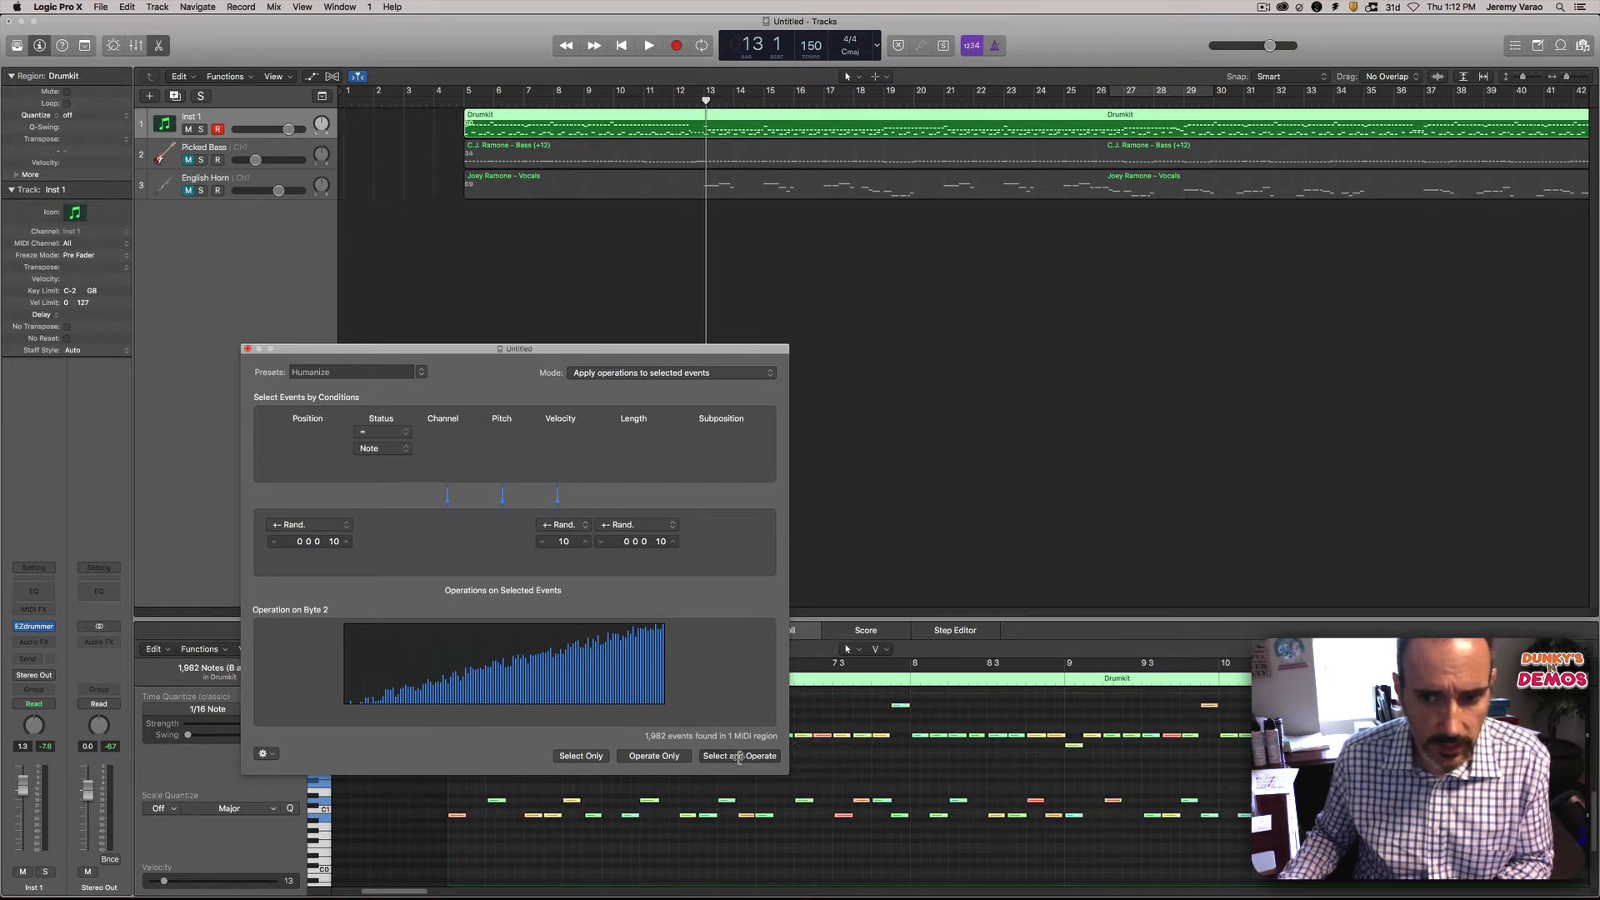
left_click(739, 757)
left_click(738, 757)
left_click(738, 757)
left_click(738, 756)
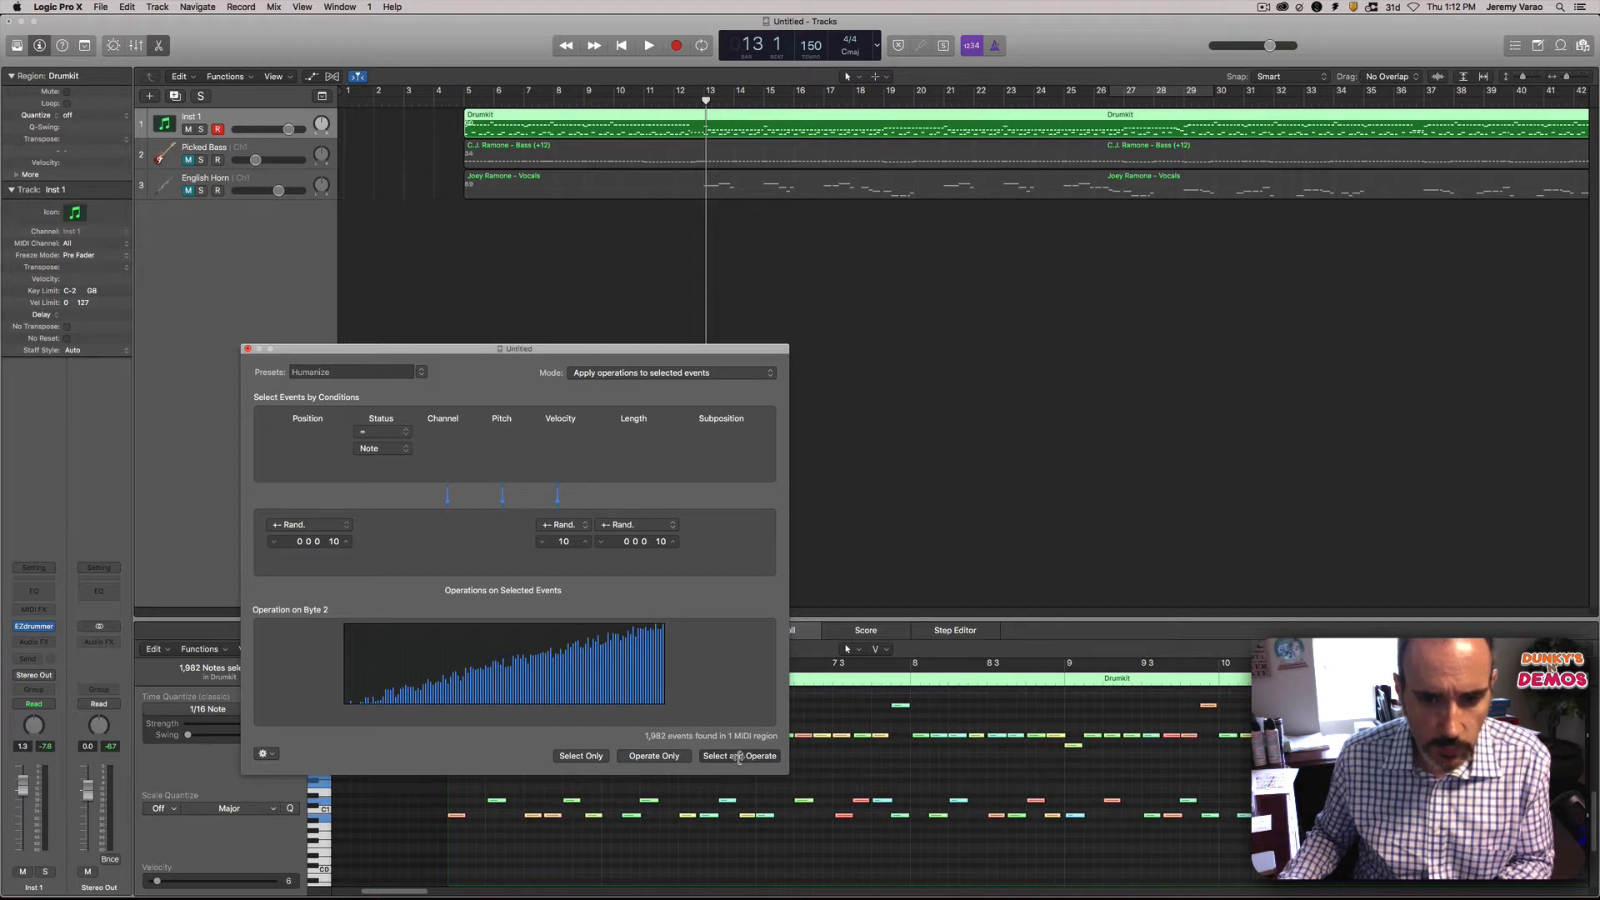
left_click(739, 757)
left_click(738, 757)
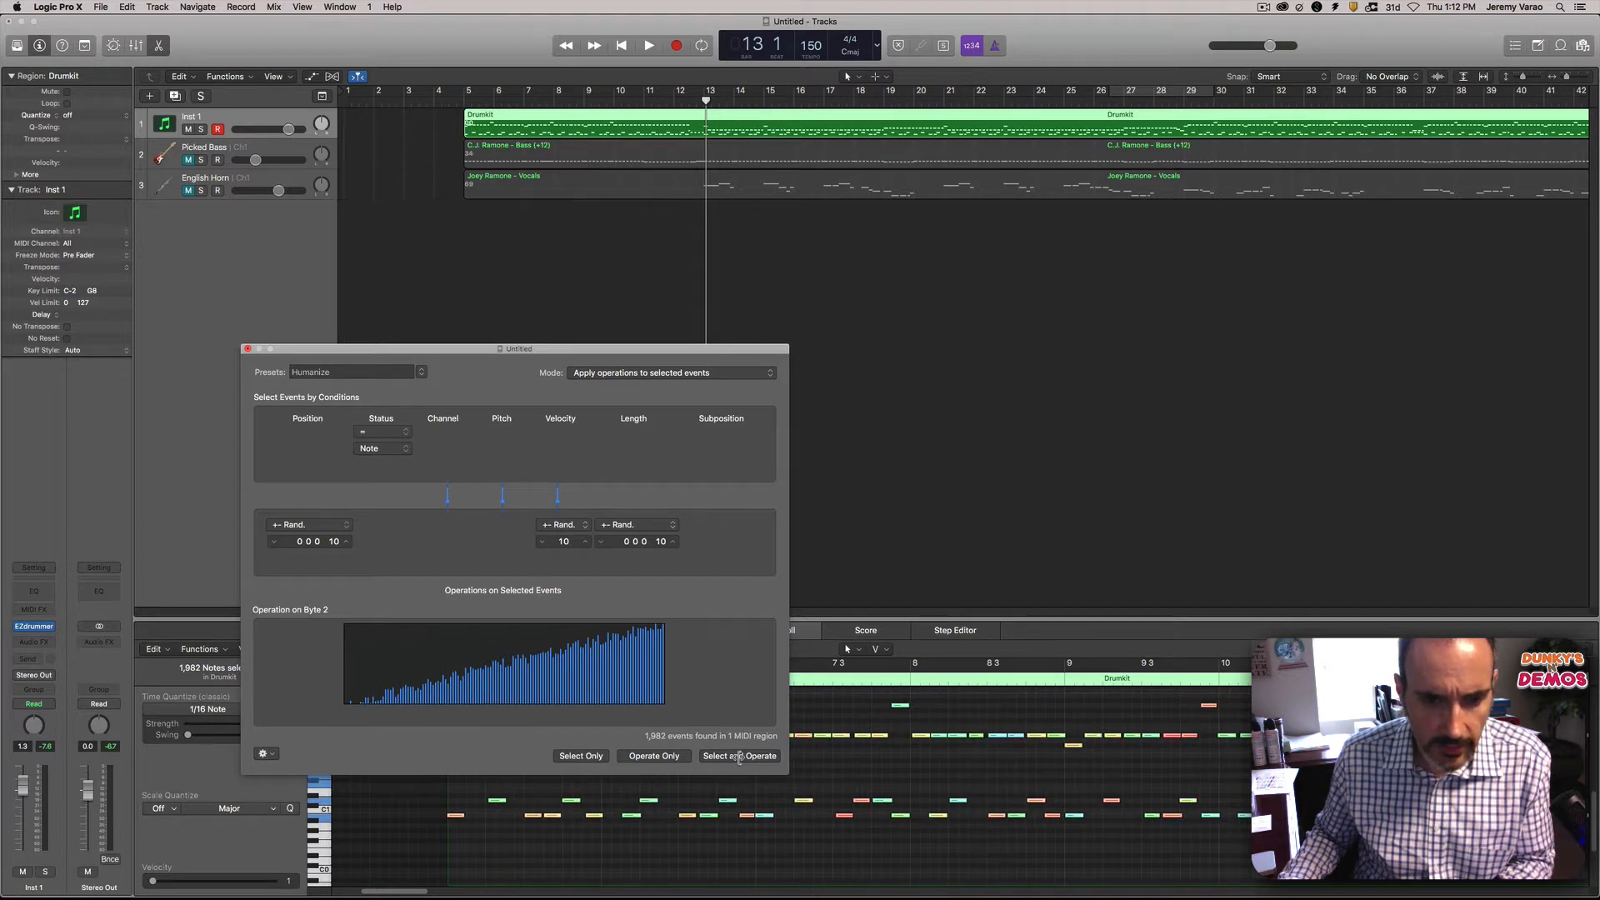
left_click(738, 757)
left_click(739, 757)
left_click(738, 756)
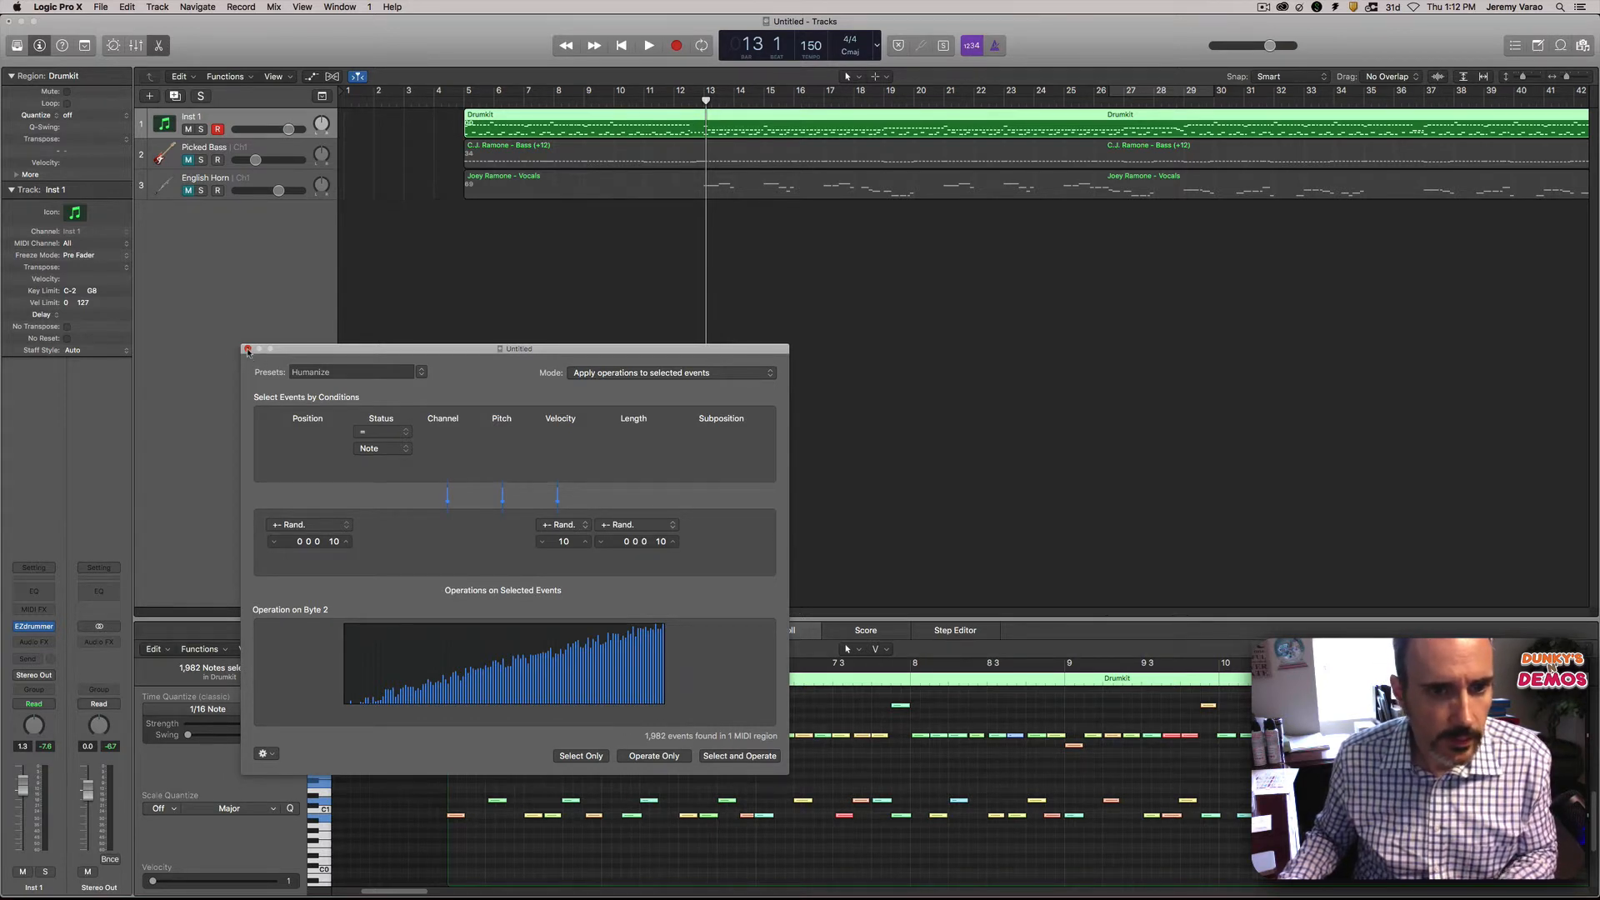
left_click(247, 349)
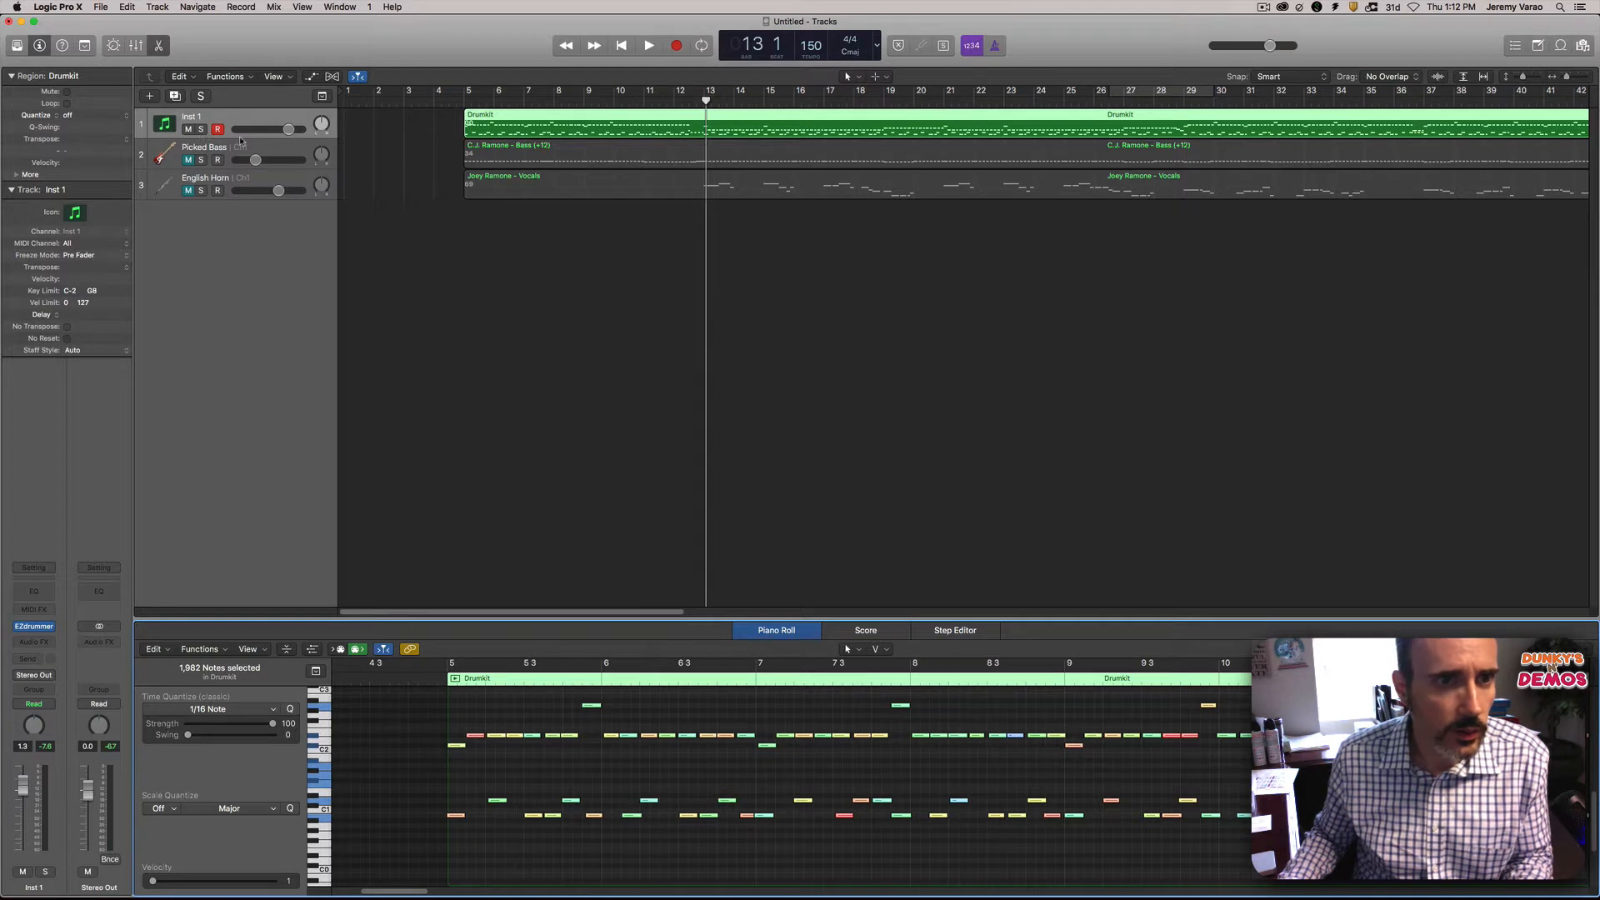
Step: Play the humanized drums from just before bar 5, stop playback and deselect the notes
double_click(457, 102)
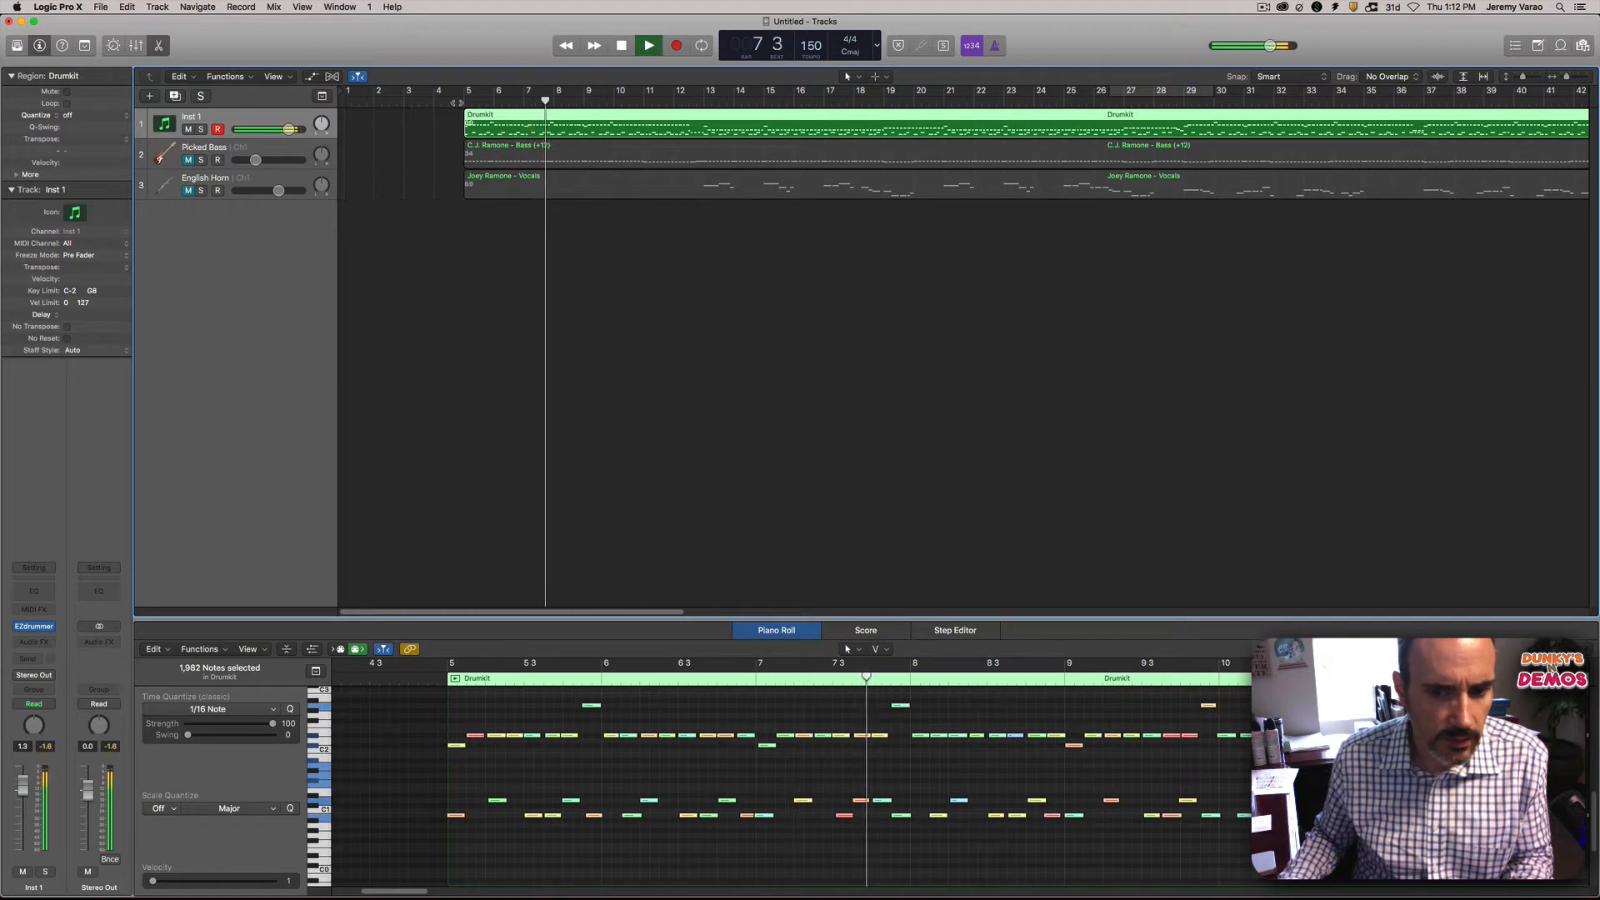
key("space")
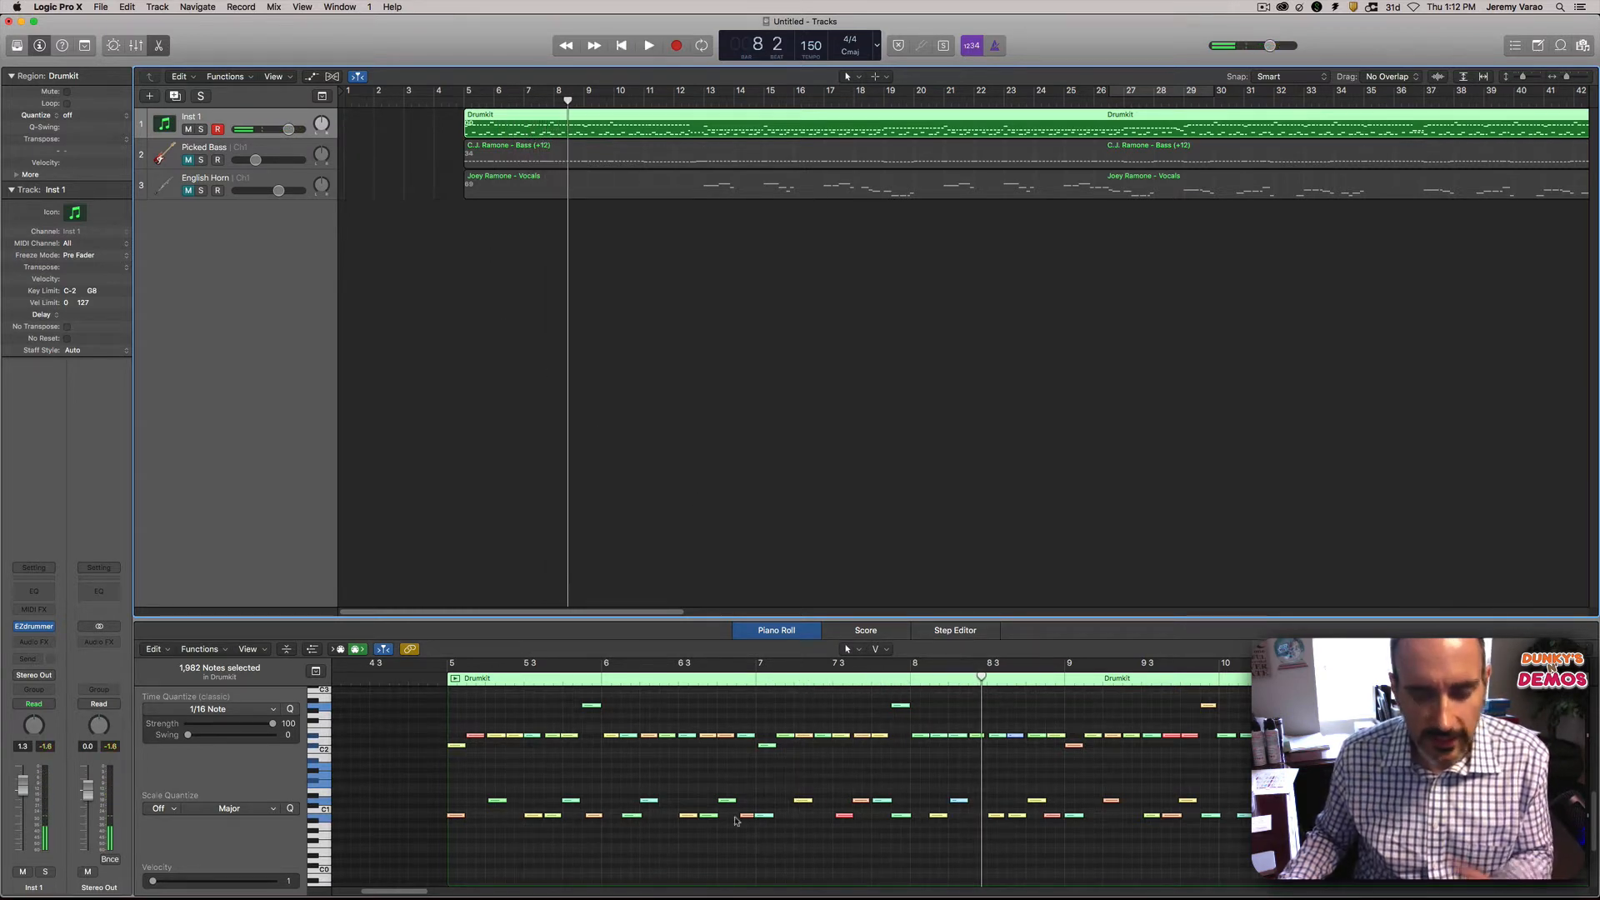
left_click(216, 651)
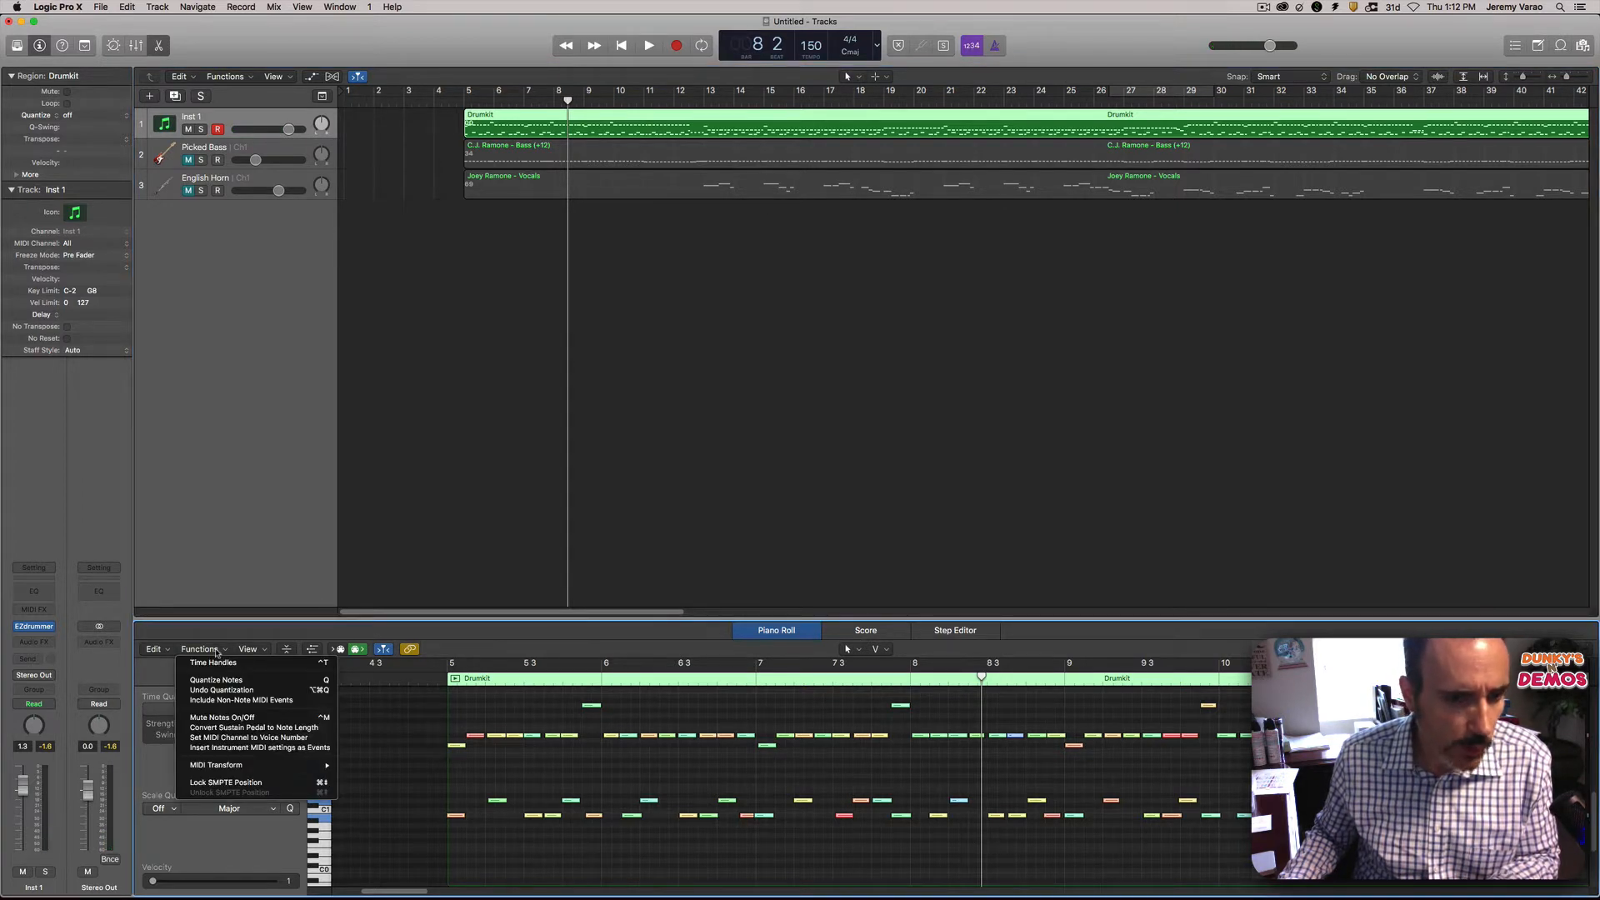
left_click(540, 842)
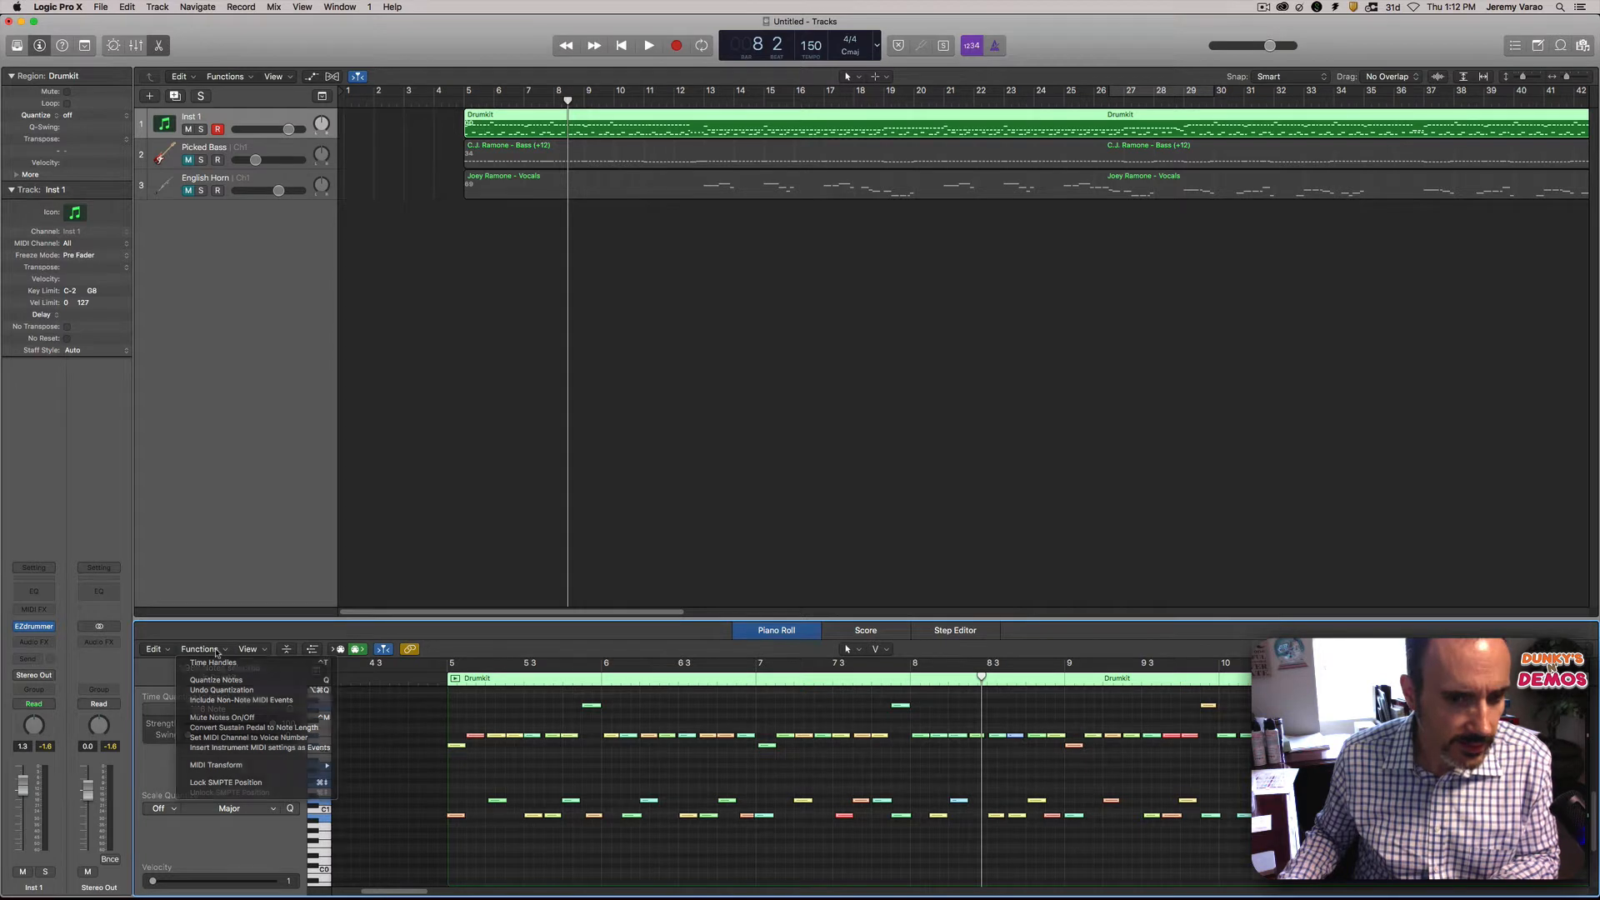
left_click(506, 841)
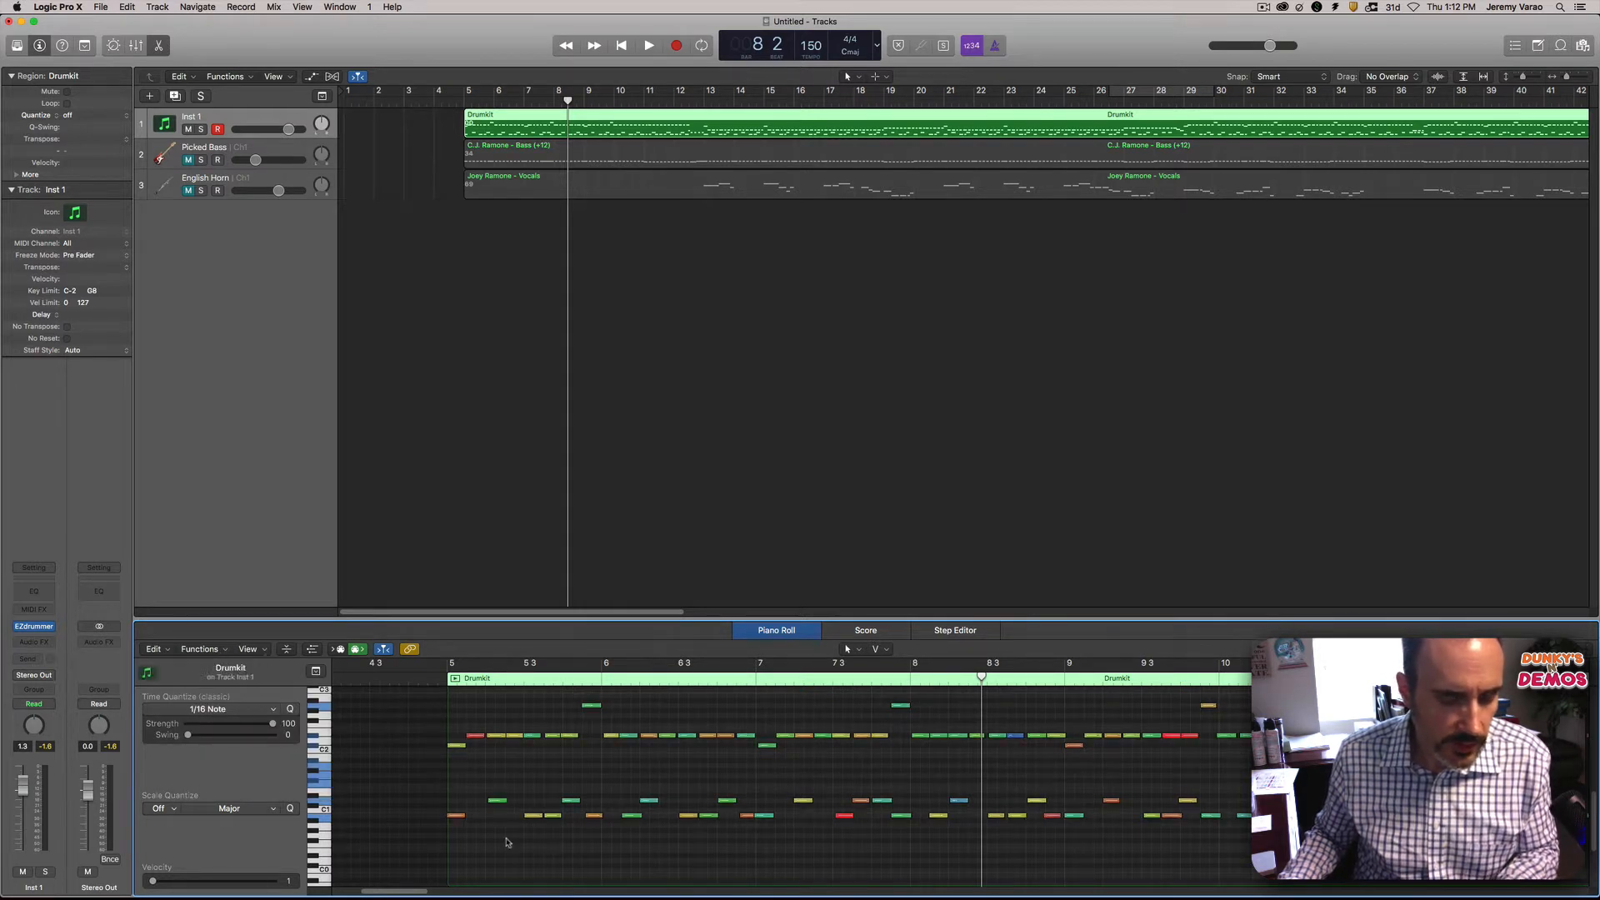
Step: Select all Drumkit notes and try to raise their velocities together from a D#2 note
mouse_move(460, 817)
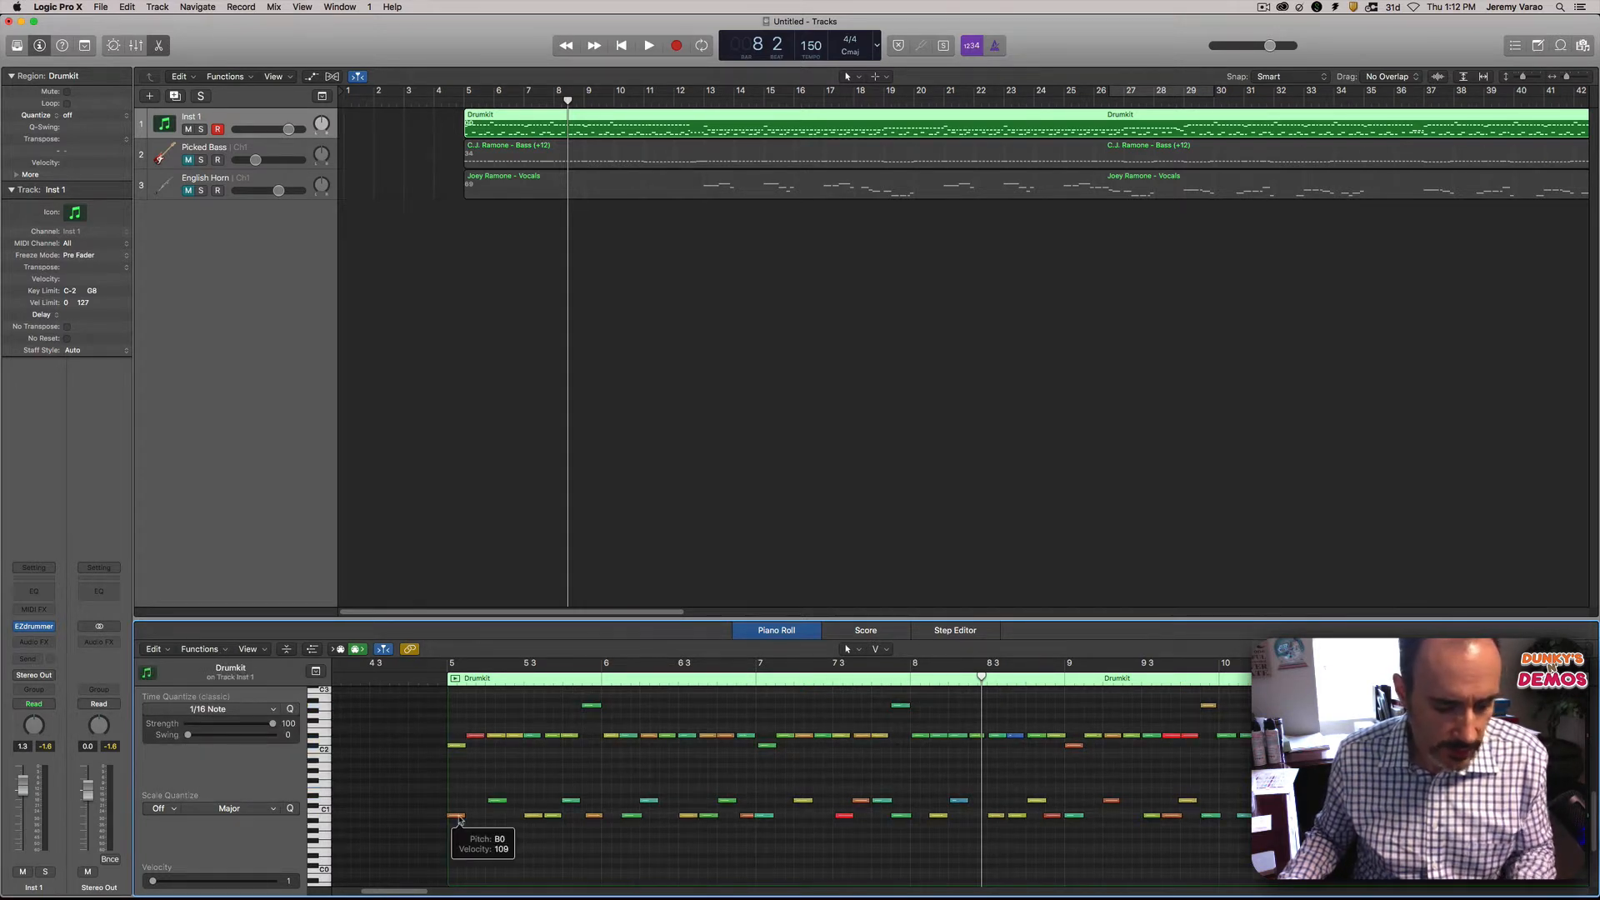
key("super+a")
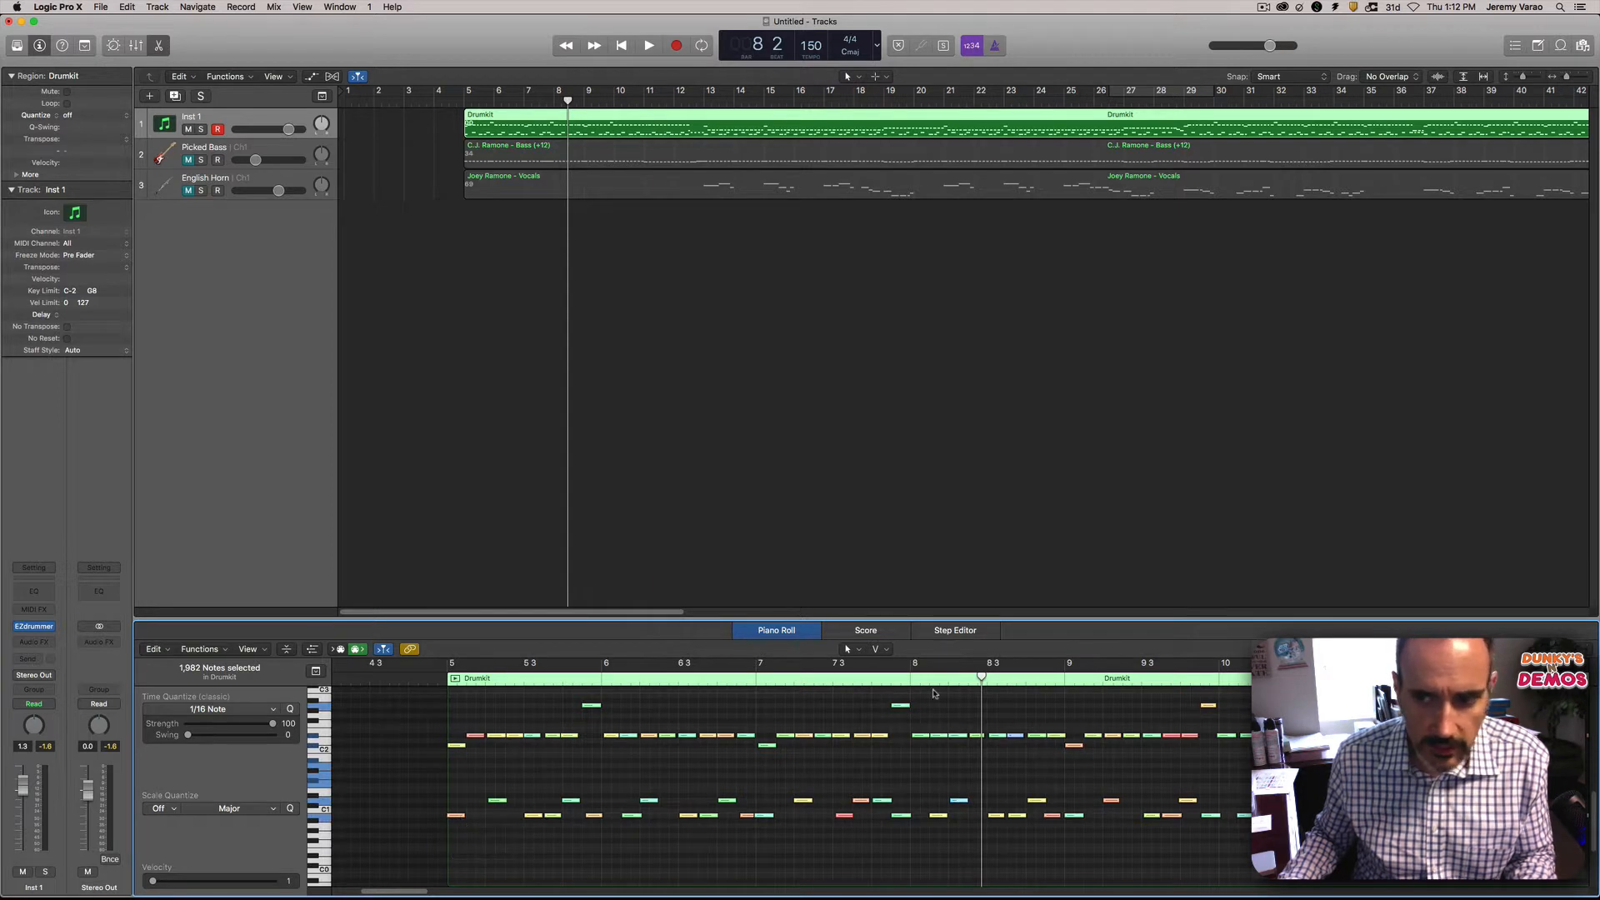
mouse_move(787, 738)
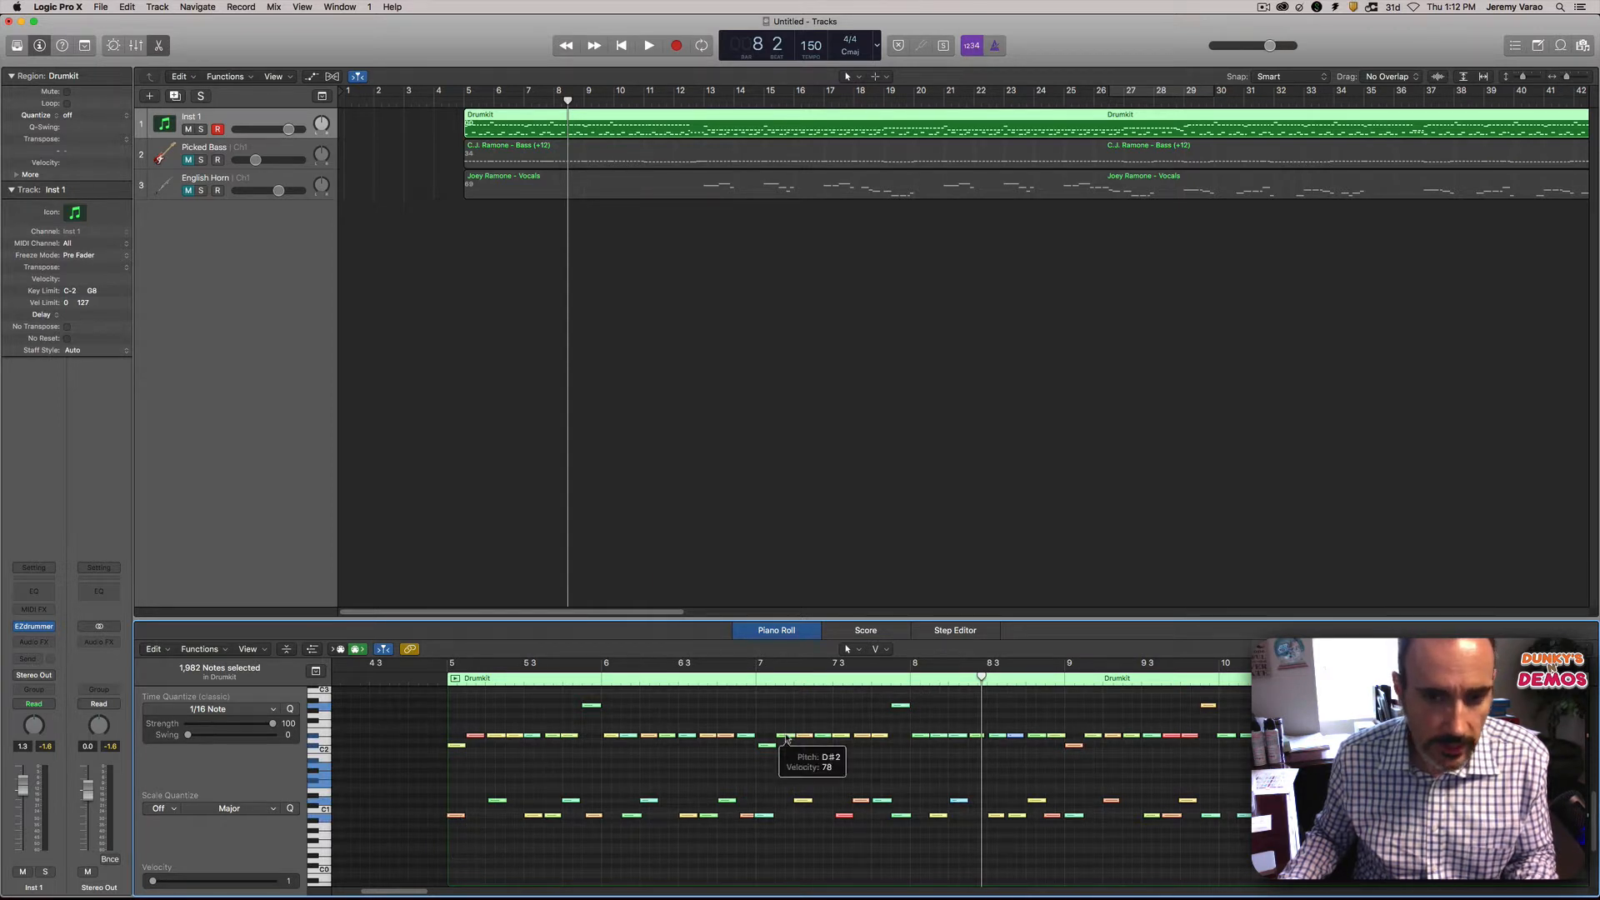
left_click_drag(786, 738, 778, 515)
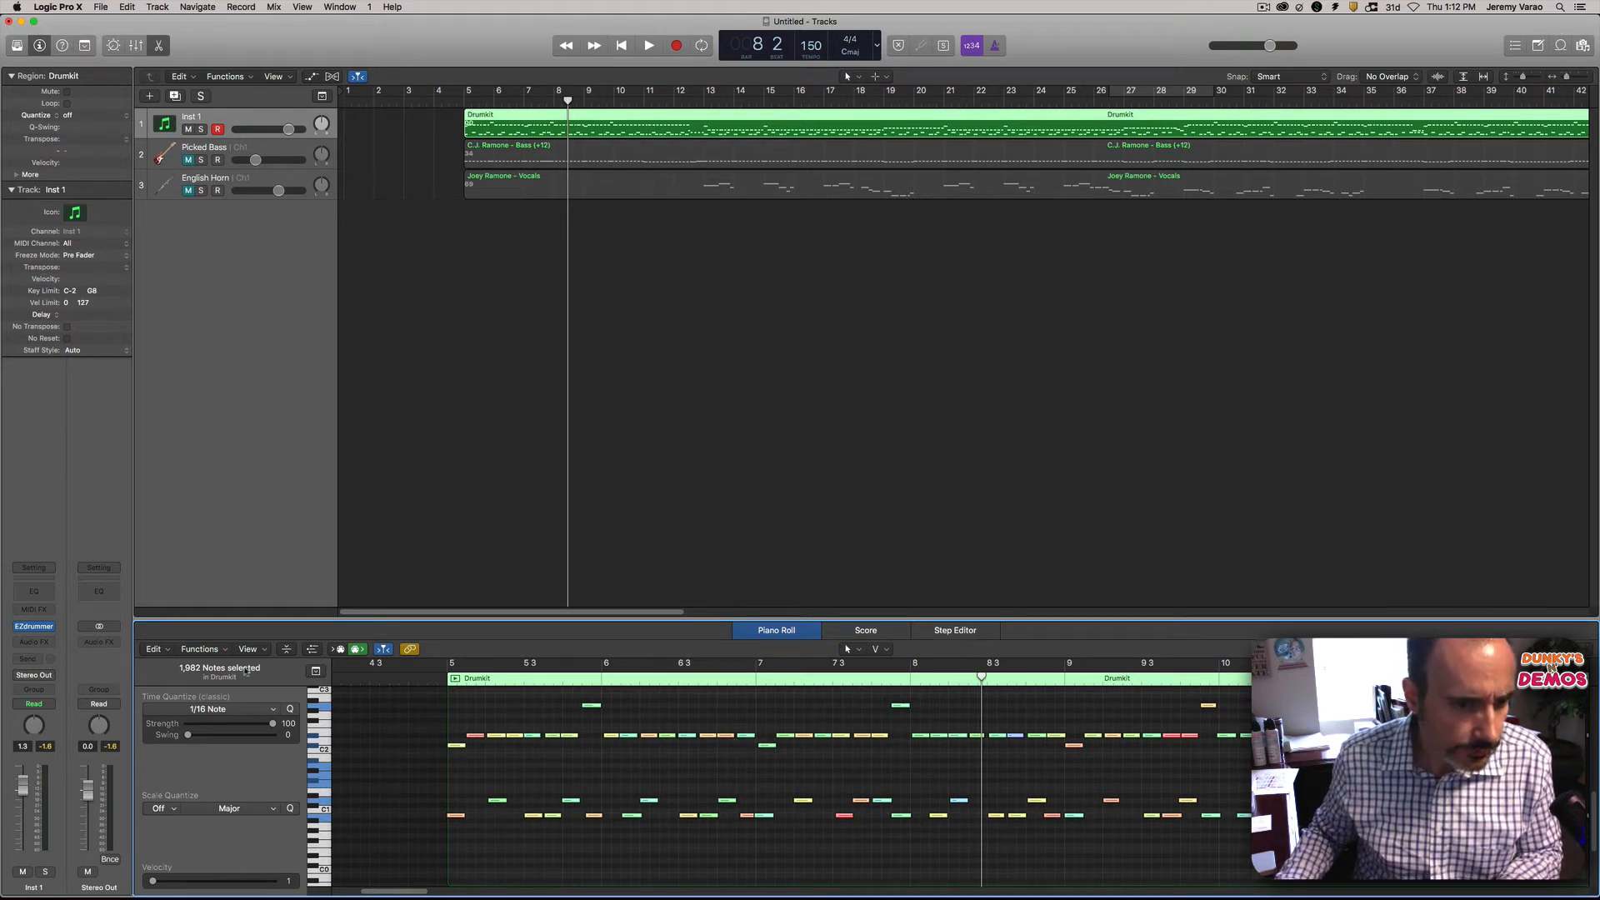
Step: Apply the Fixed Velocity MIDI transform with a value of 127 to all selected Drumkit notes and close its window
left_click(200, 648)
mouse_move(221, 766)
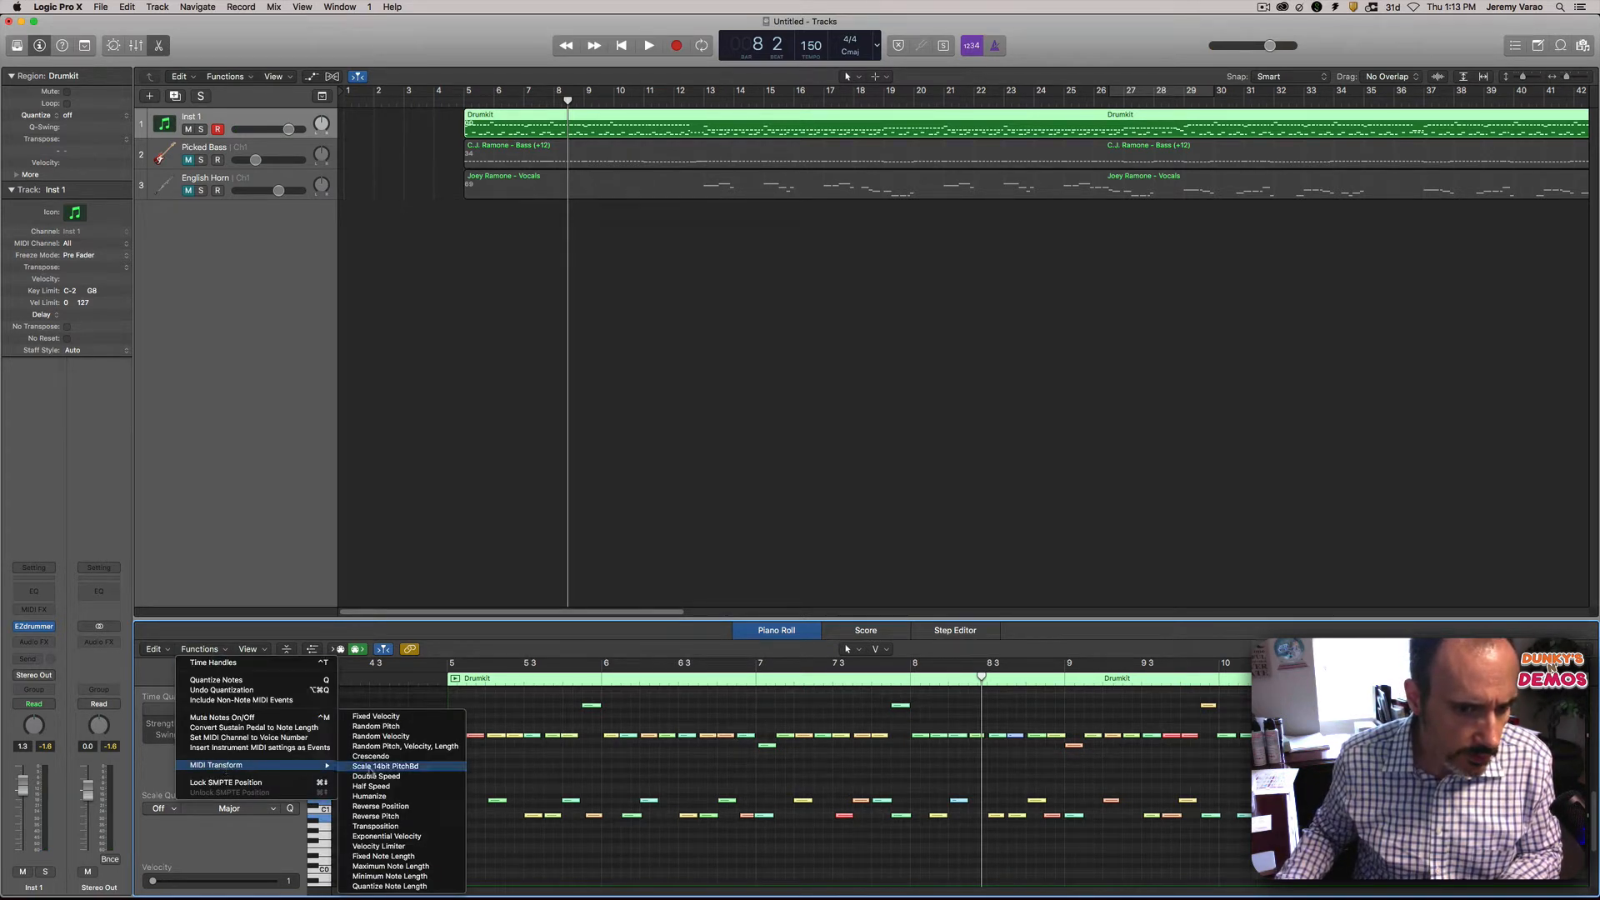
left_click(396, 717)
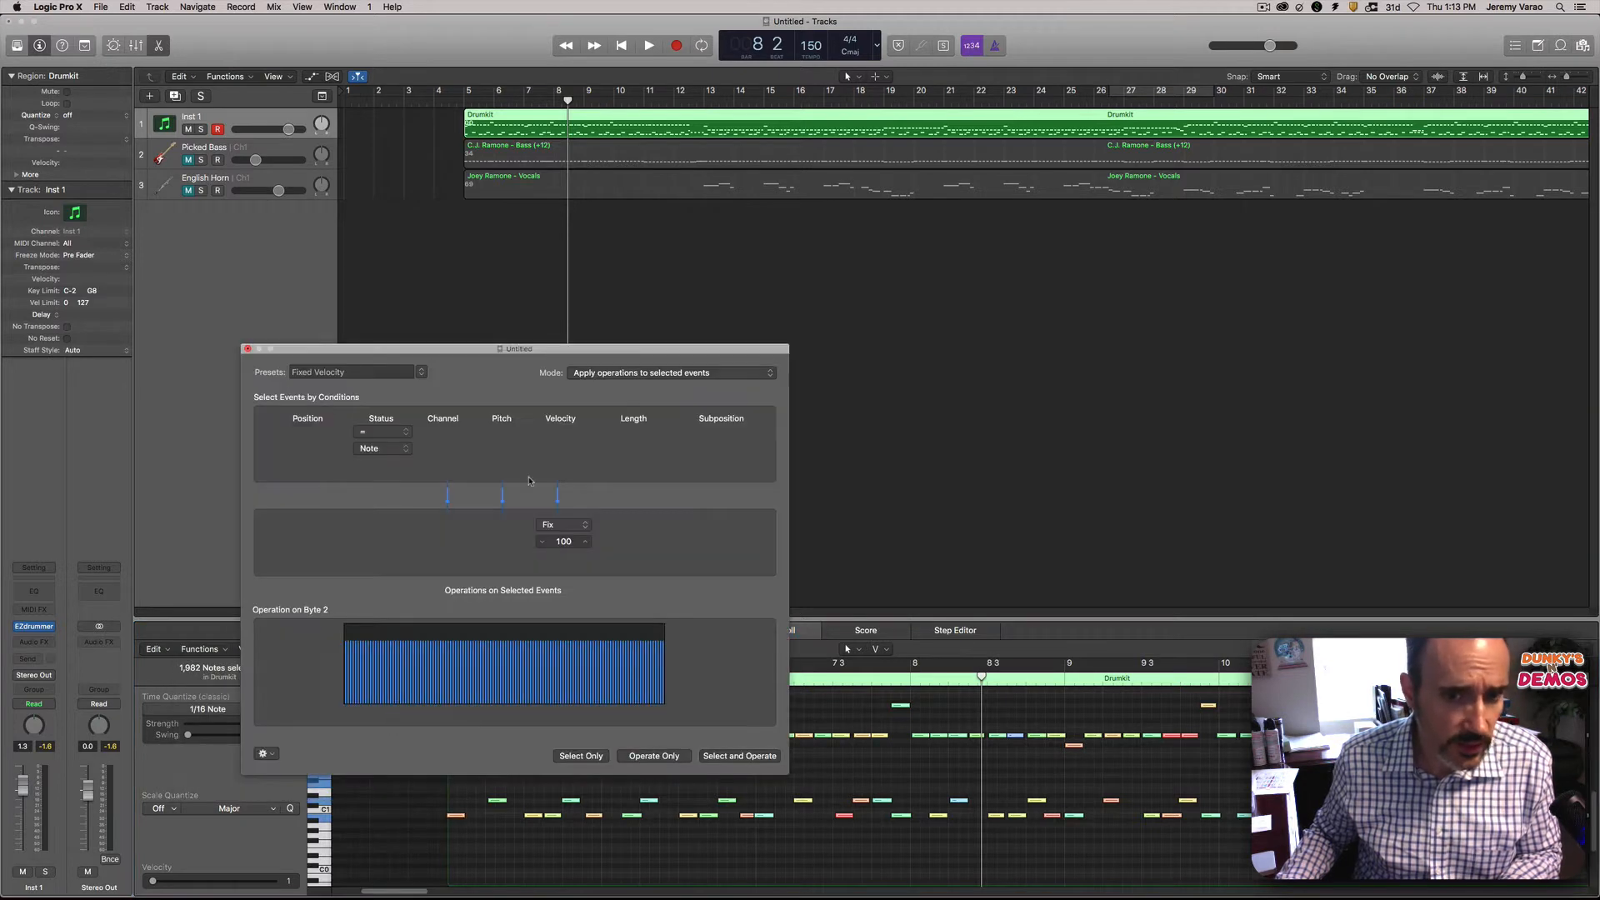
left_click_drag(569, 545, 568, 500)
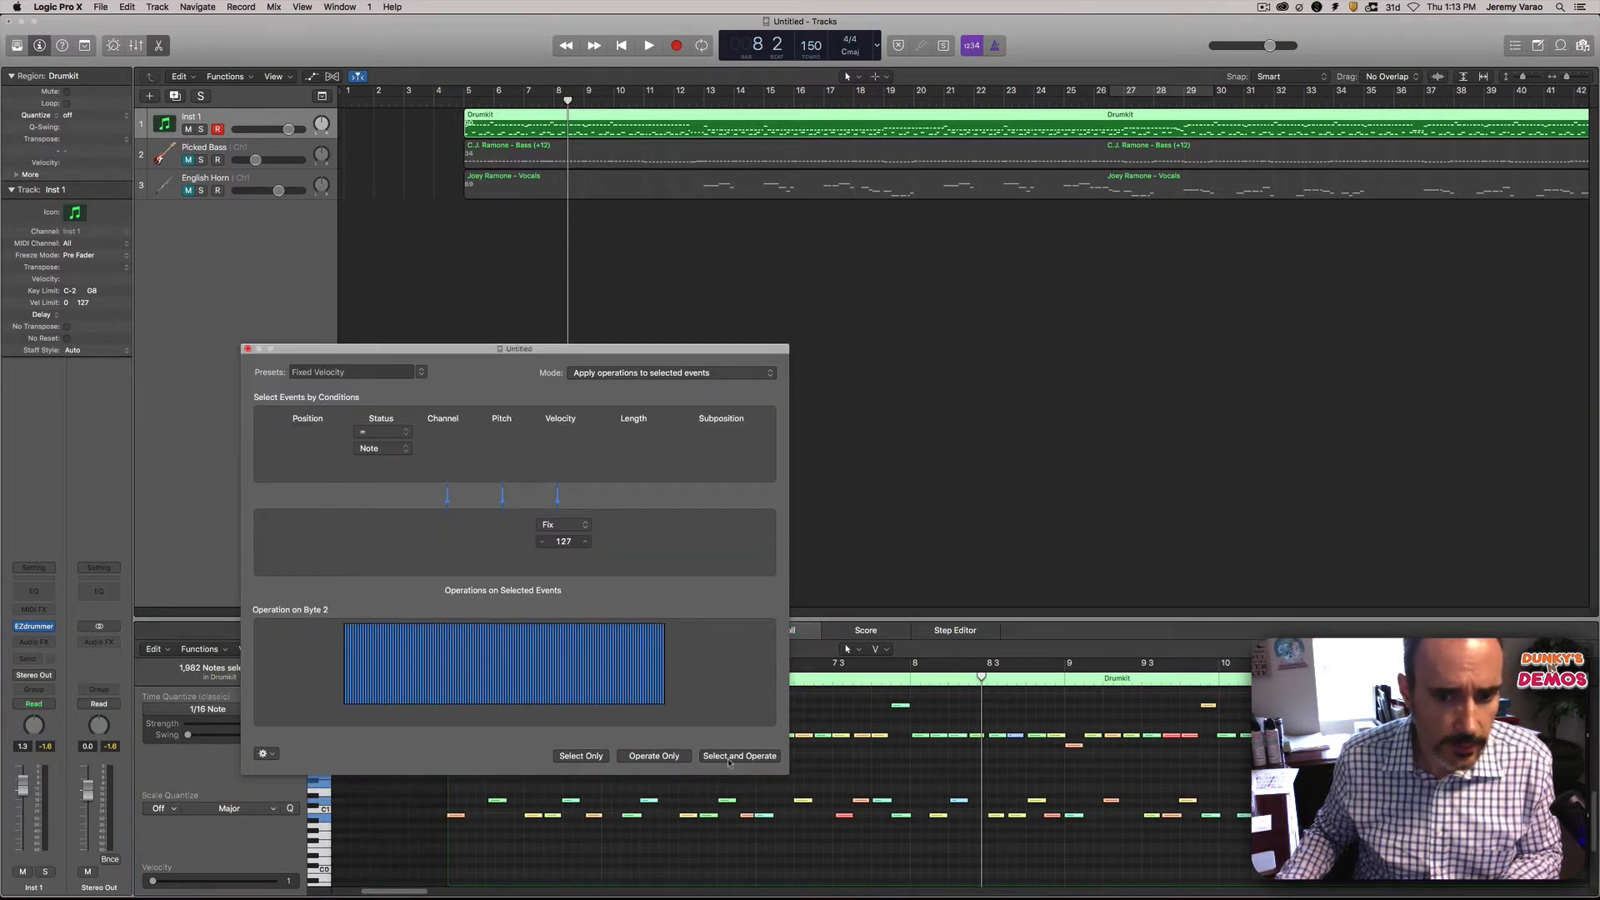
left_click(655, 757)
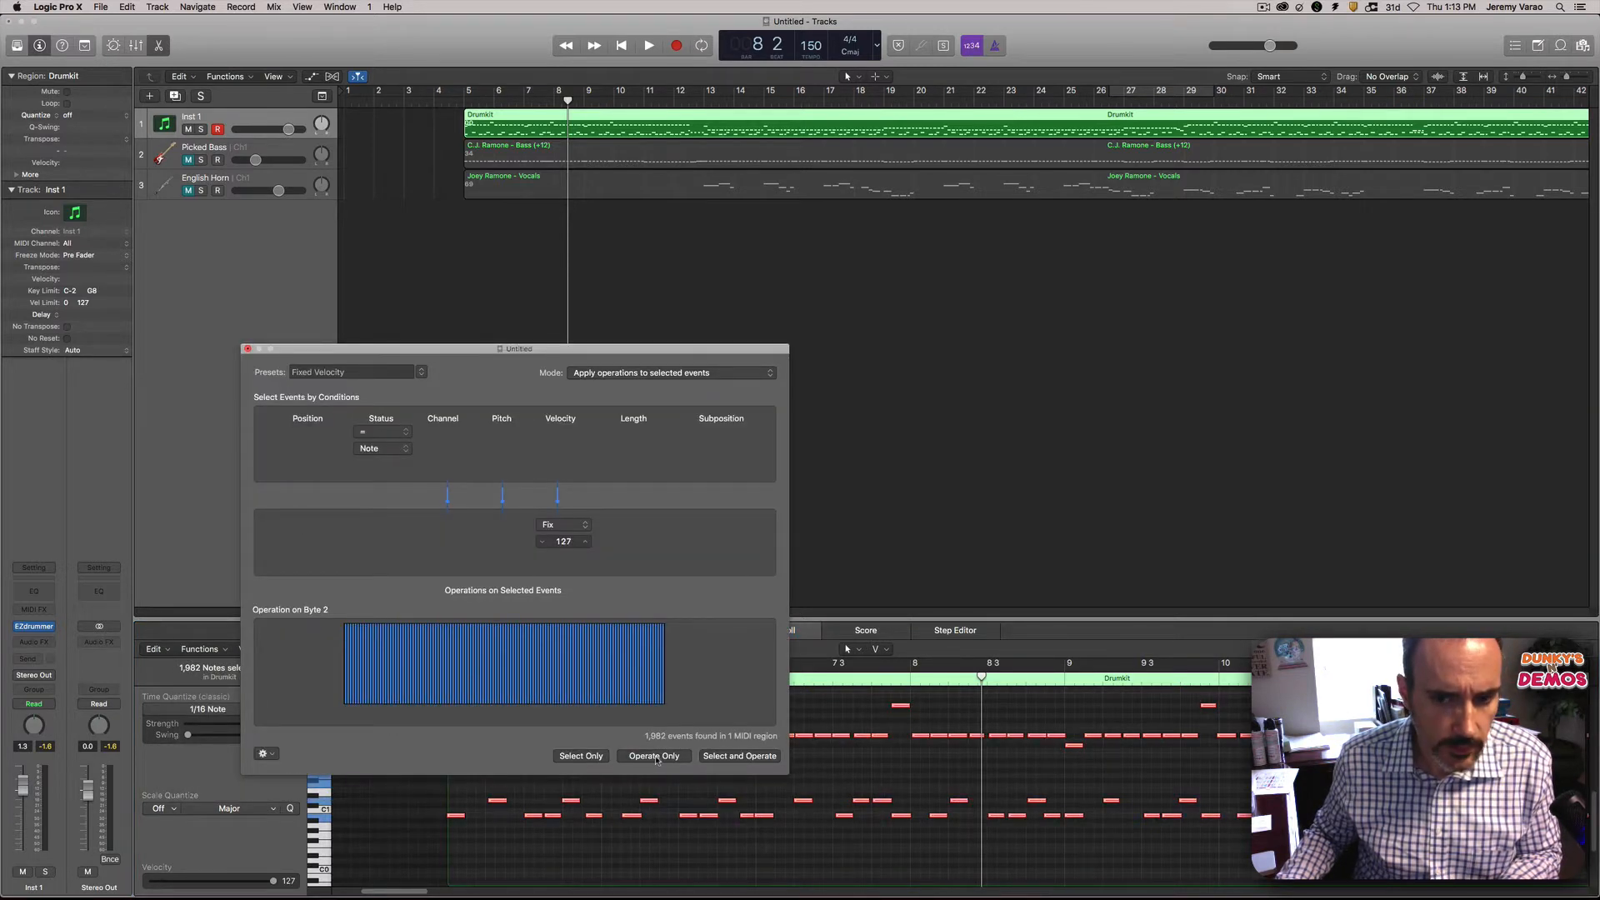
left_click(248, 349)
Step: Play the drums from just before bar 5, stop playback and undo the Fixed Velocity change
left_click(438, 677)
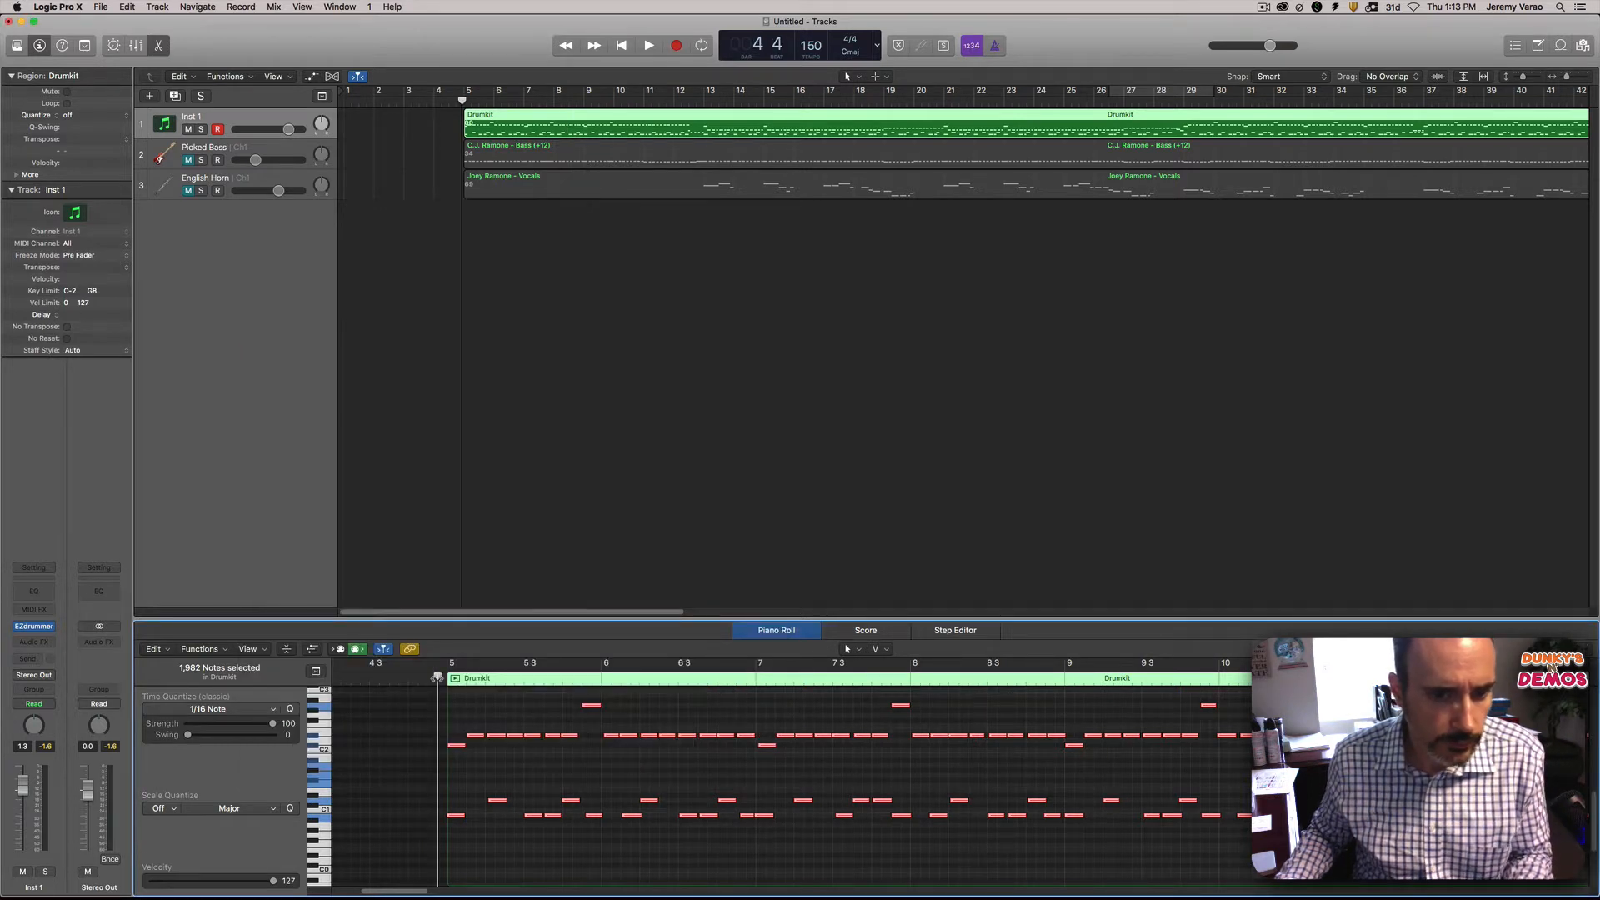
key("space")
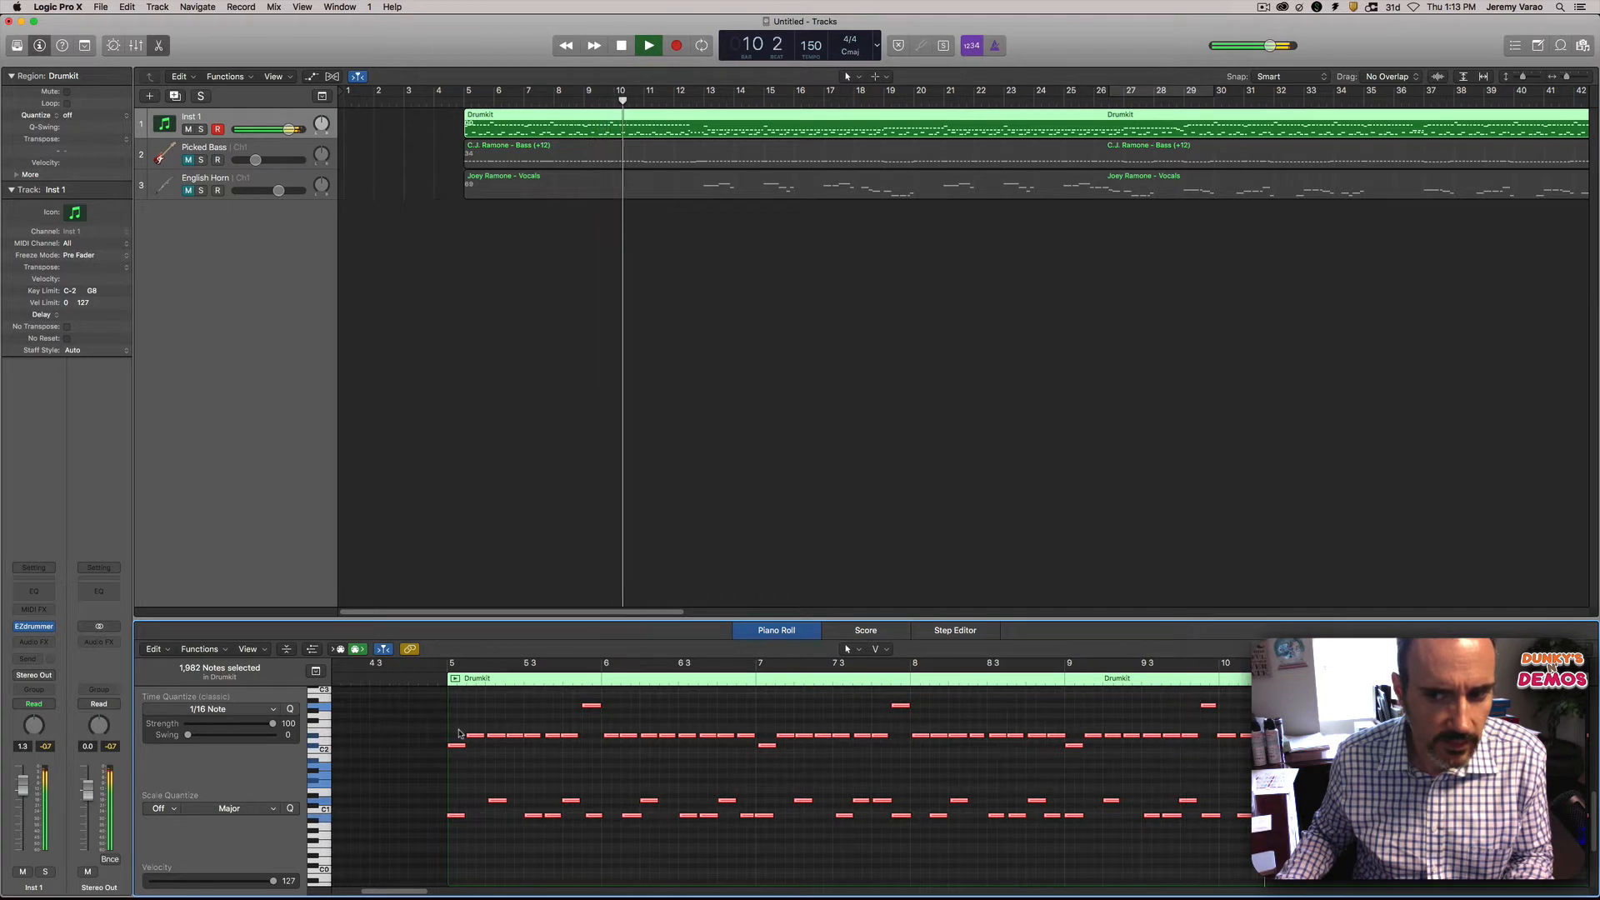
key("space")
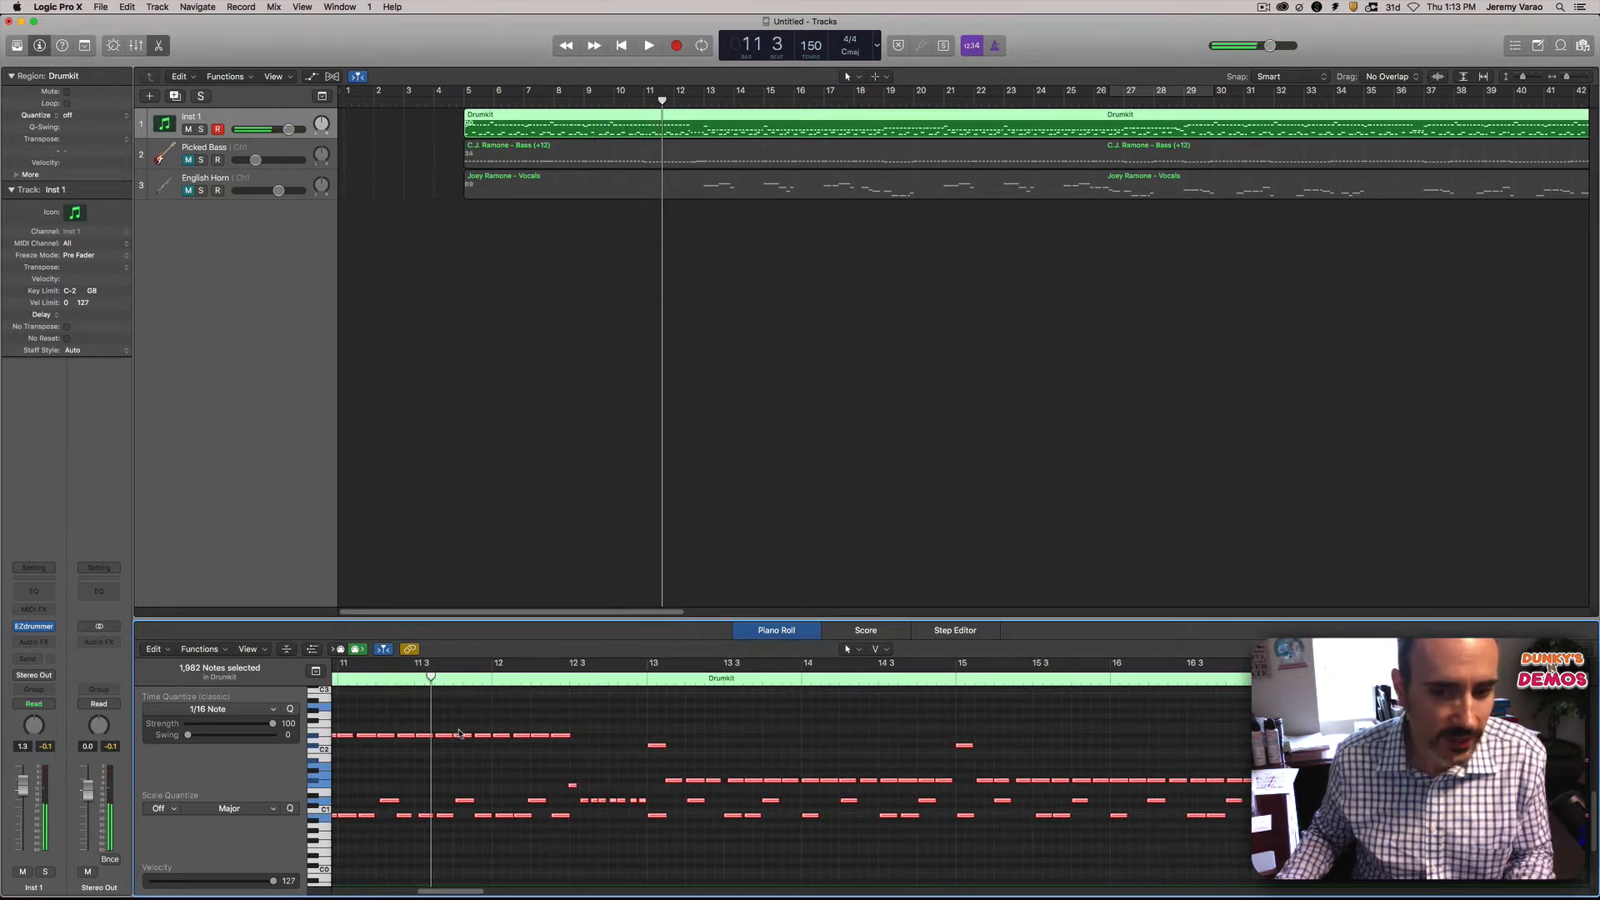
key("super+z")
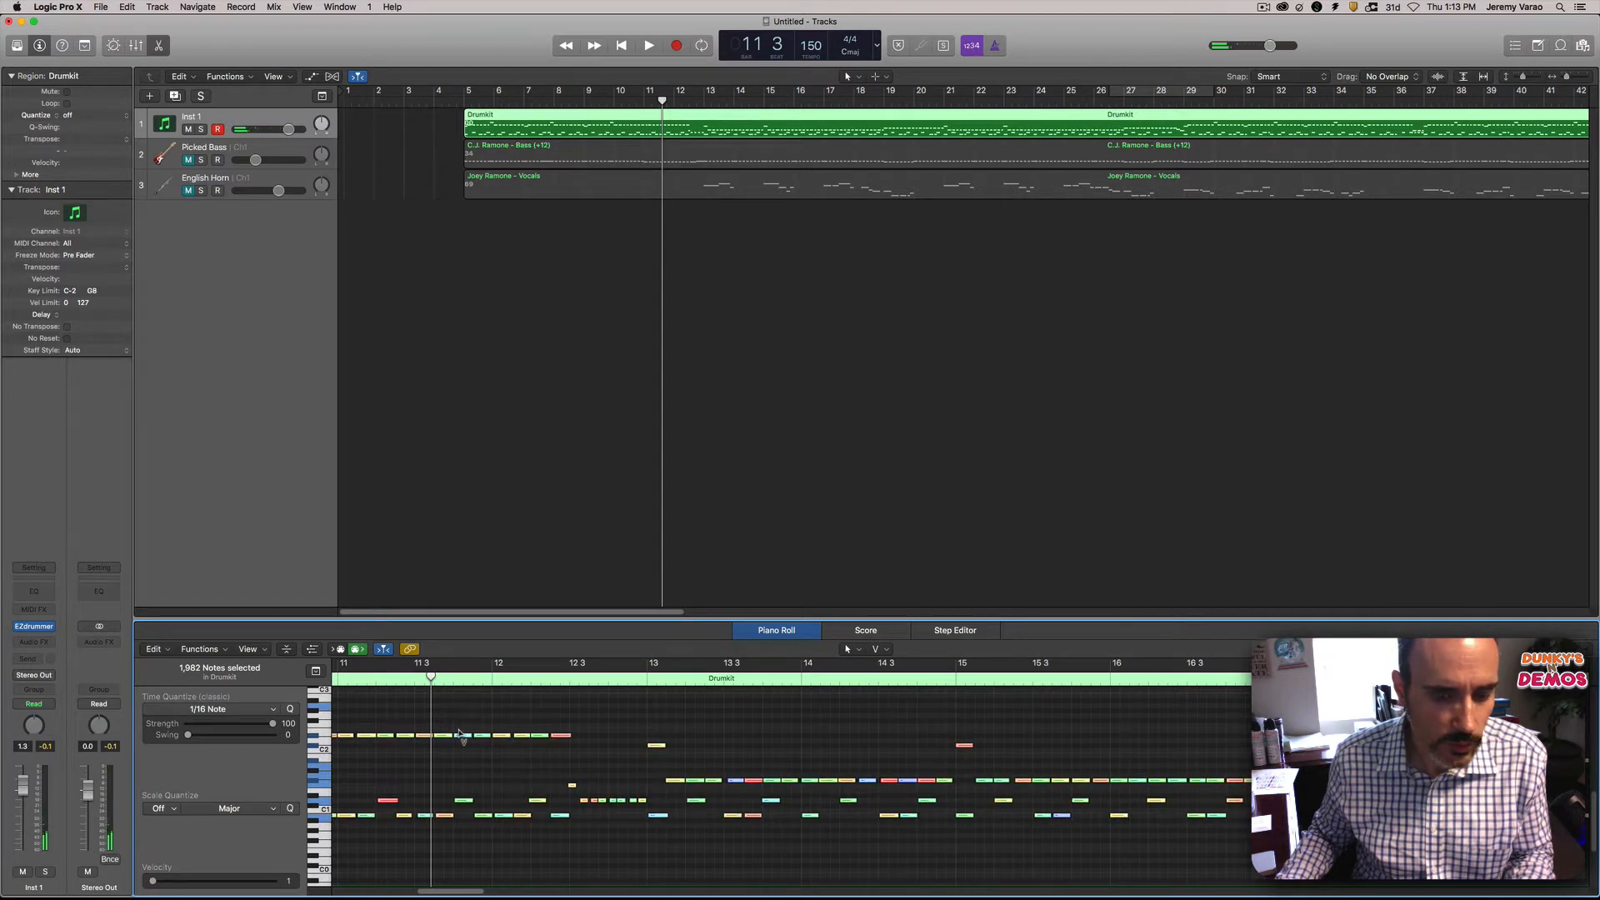
Step: Run the Fixed Velocity MIDI transform at 127 on all selected Drumkit notes again and close its window
left_click_drag(459, 733, 459, 734)
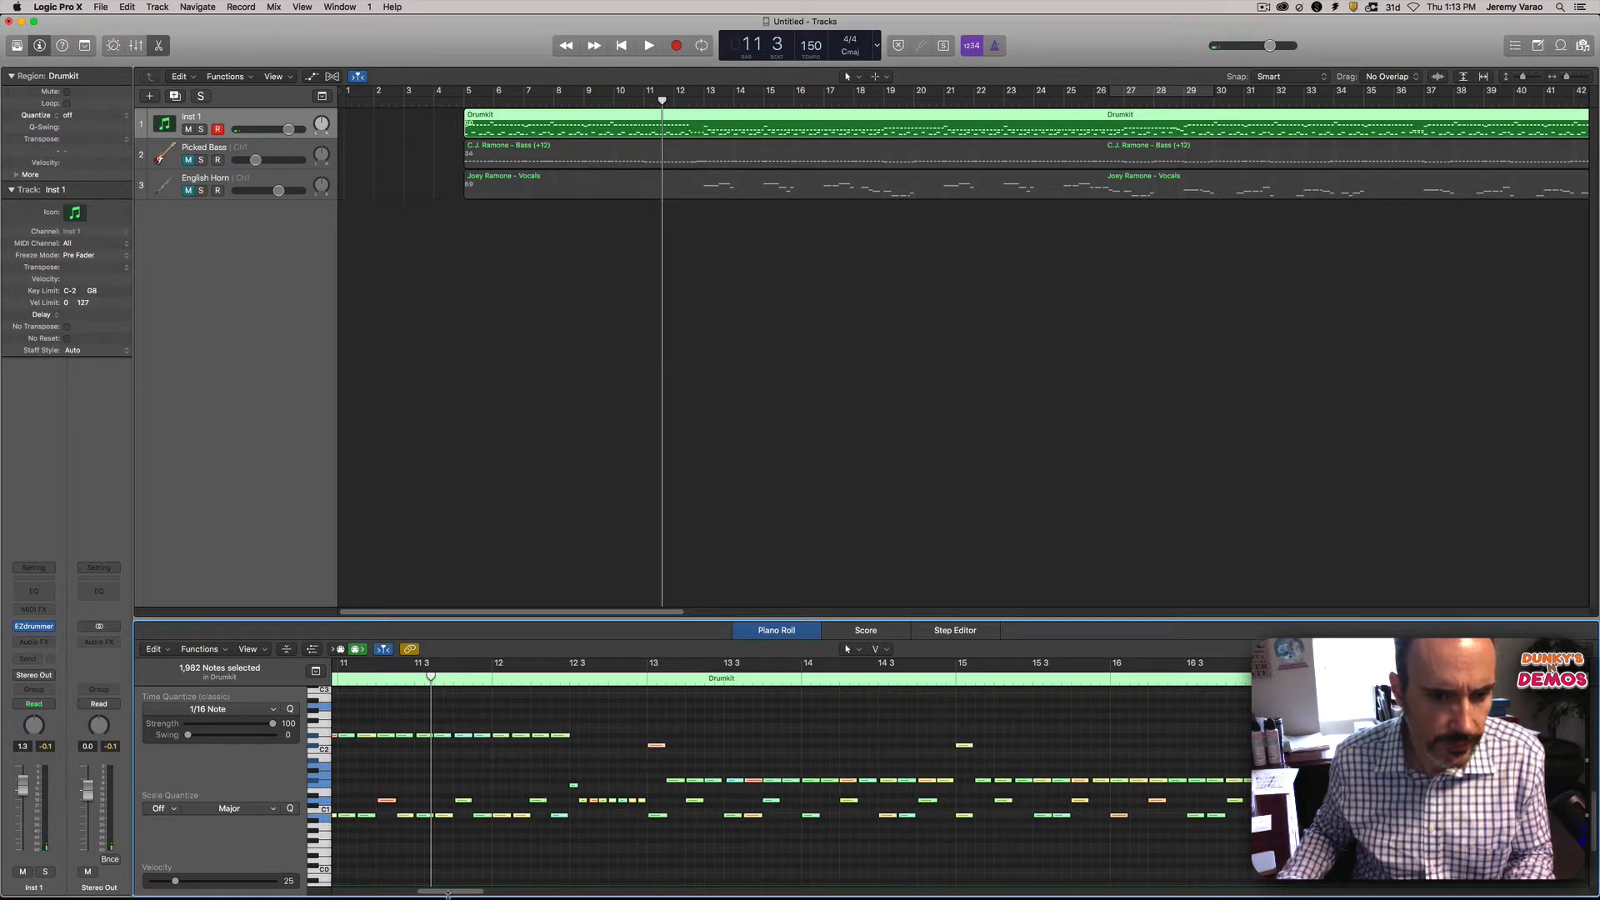
scroll(562, 697, "left", 10)
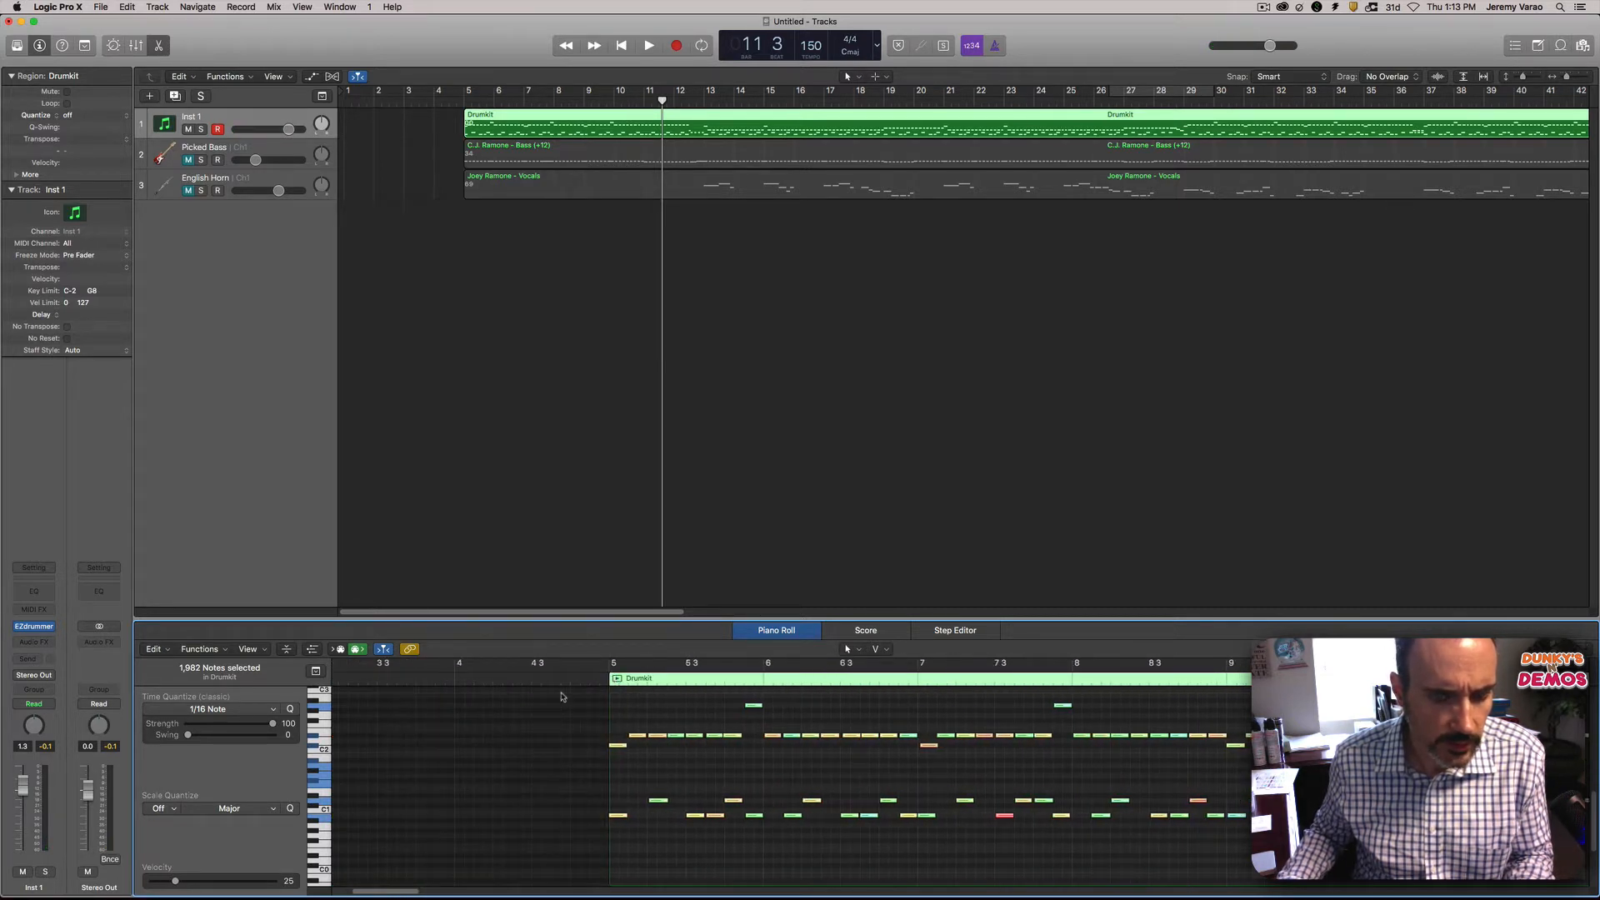
left_click(219, 649)
mouse_move(233, 765)
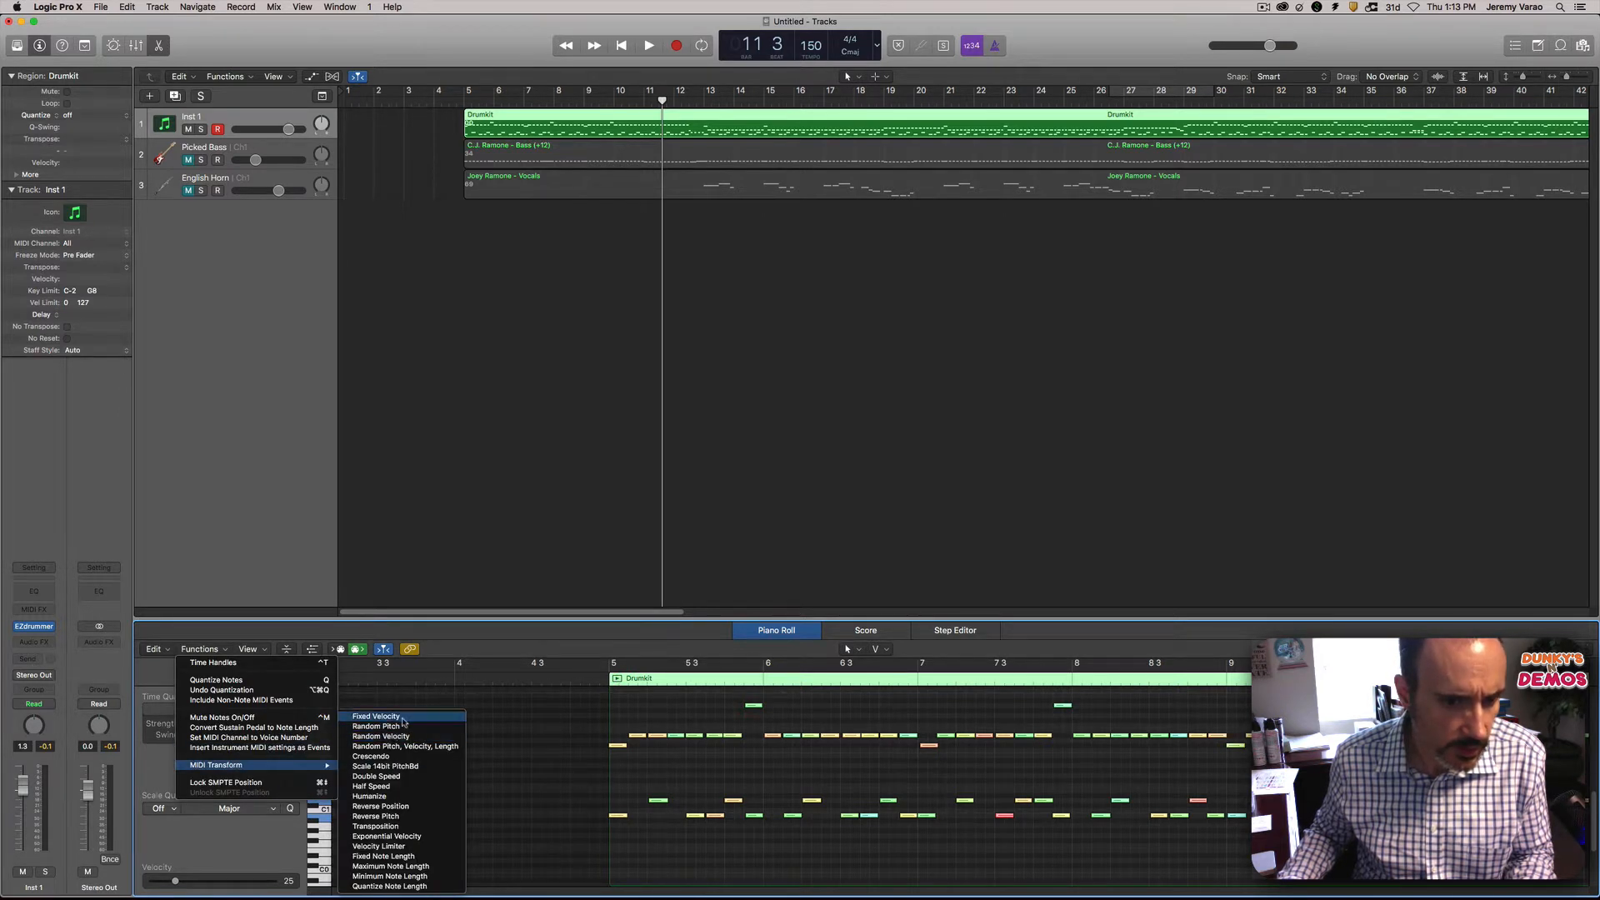
left_click(376, 717)
left_click(706, 753)
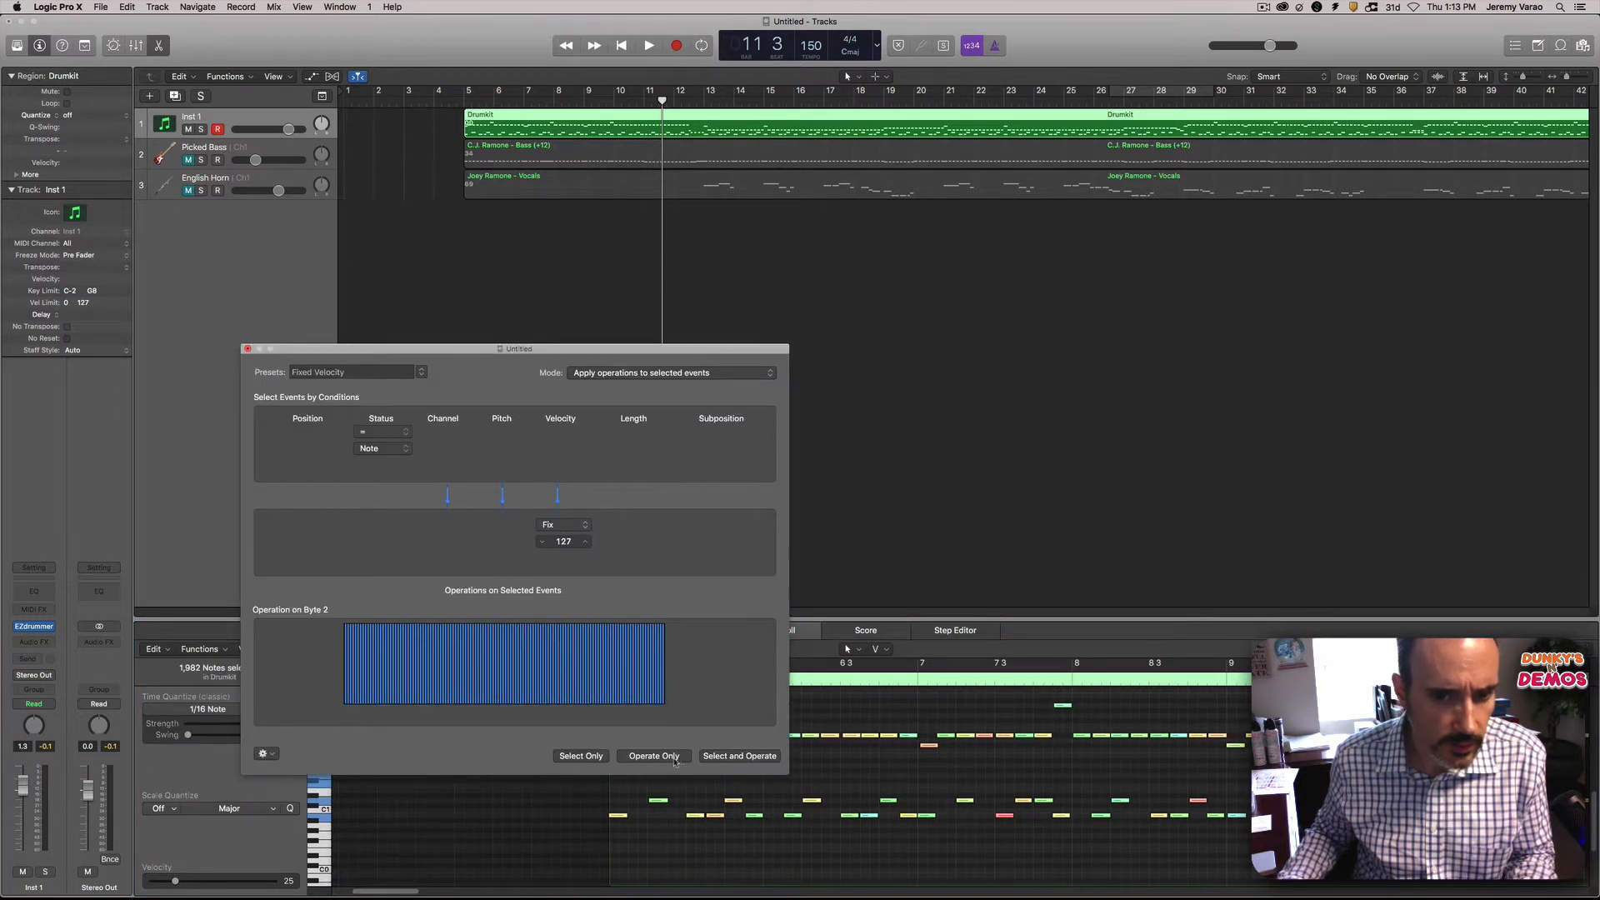
left_click(248, 349)
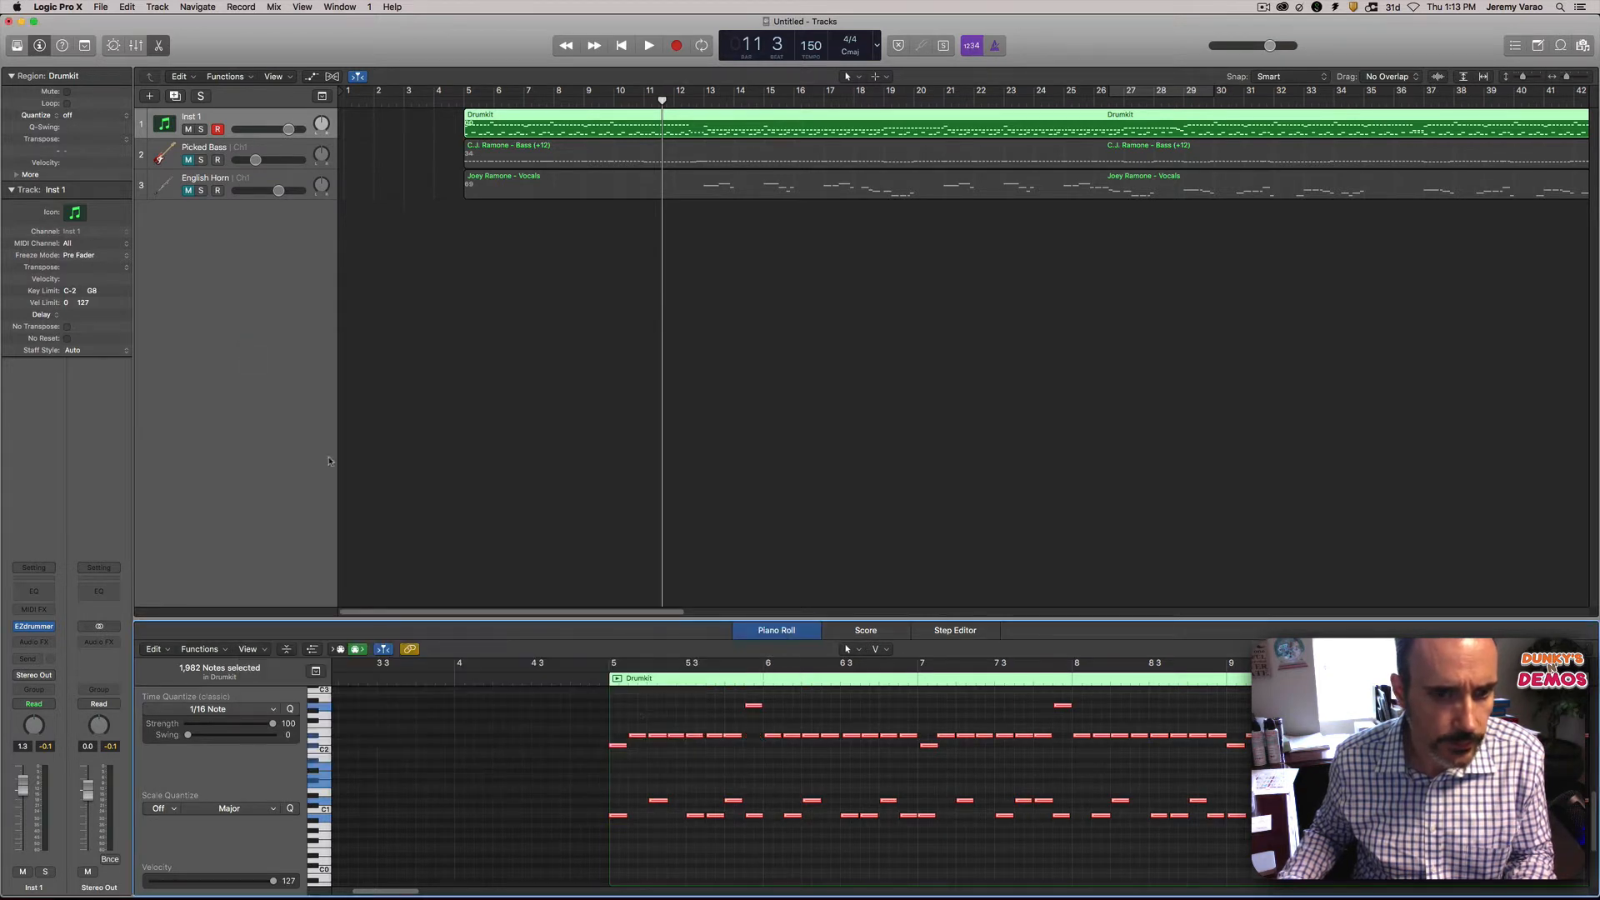
Step: Play the full-velocity drums up to bar 14 and stop playback
key("shift+Return")
key("space")
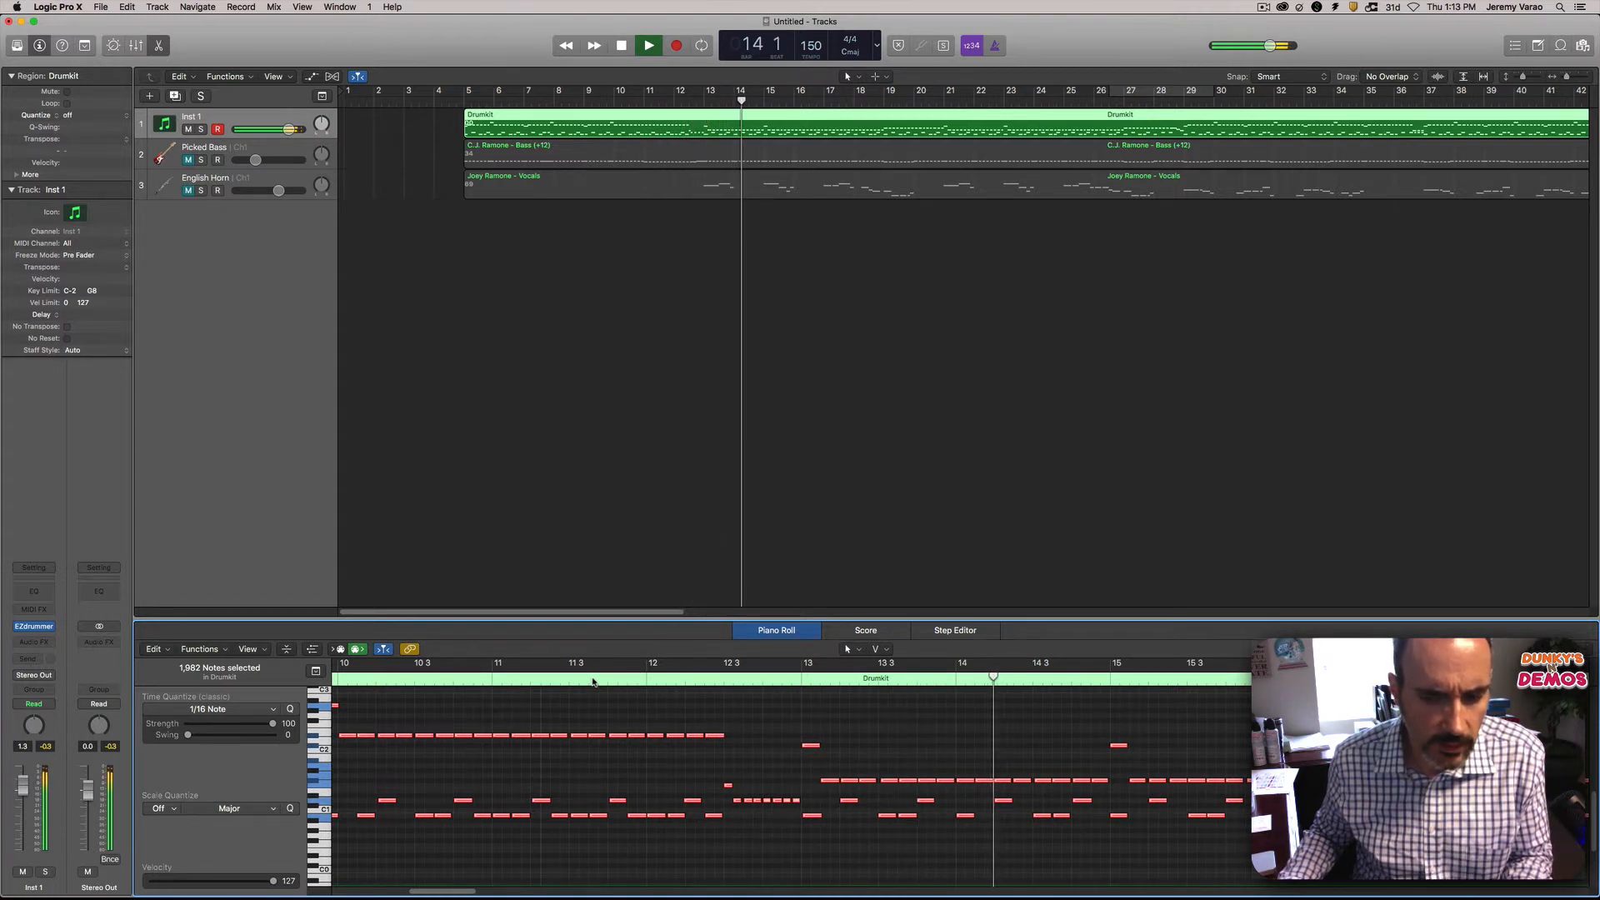
key("space")
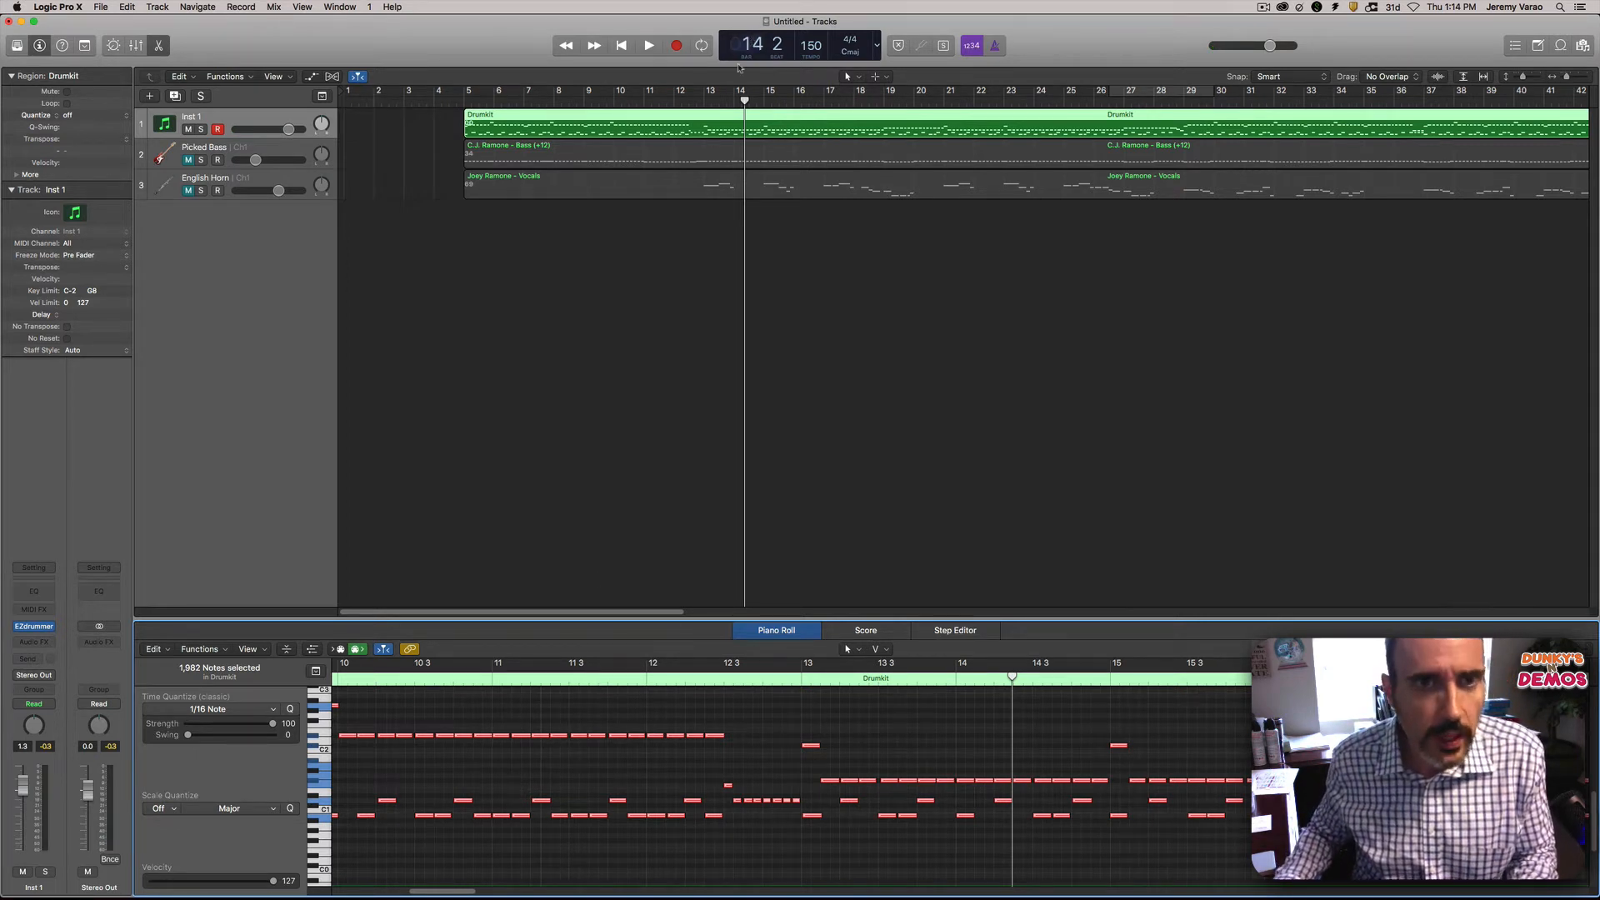
Step: Deselect all notes and audition single notes from the kick, cymbal and ride rows between bars 5 and 7
scroll(439, 894, "left", 10)
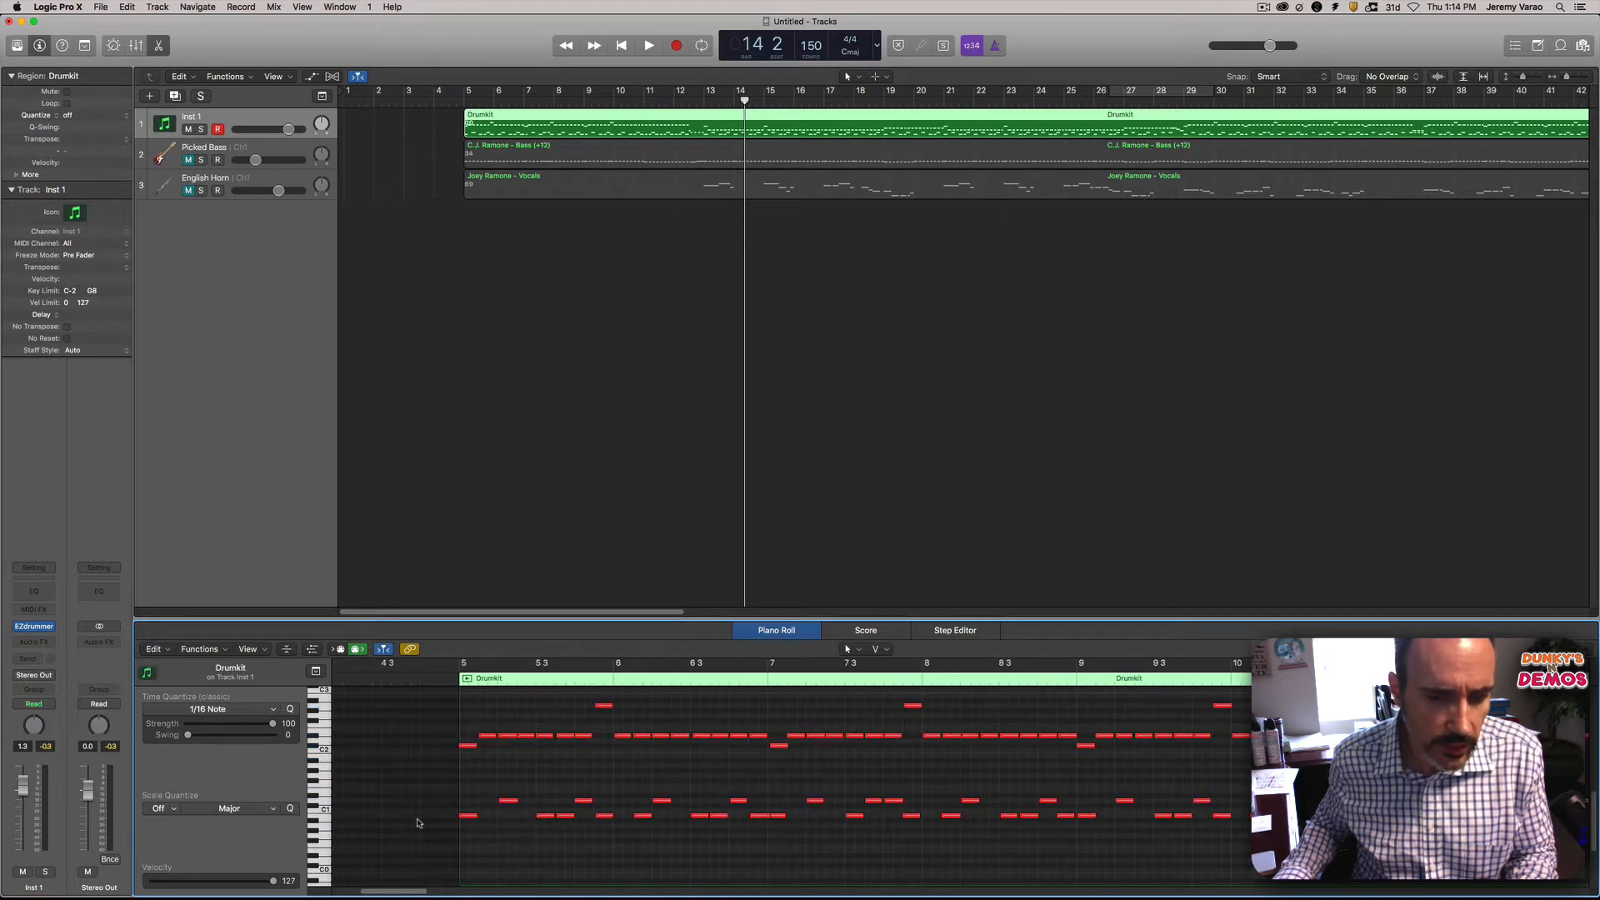
left_click(410, 835)
left_click(469, 816)
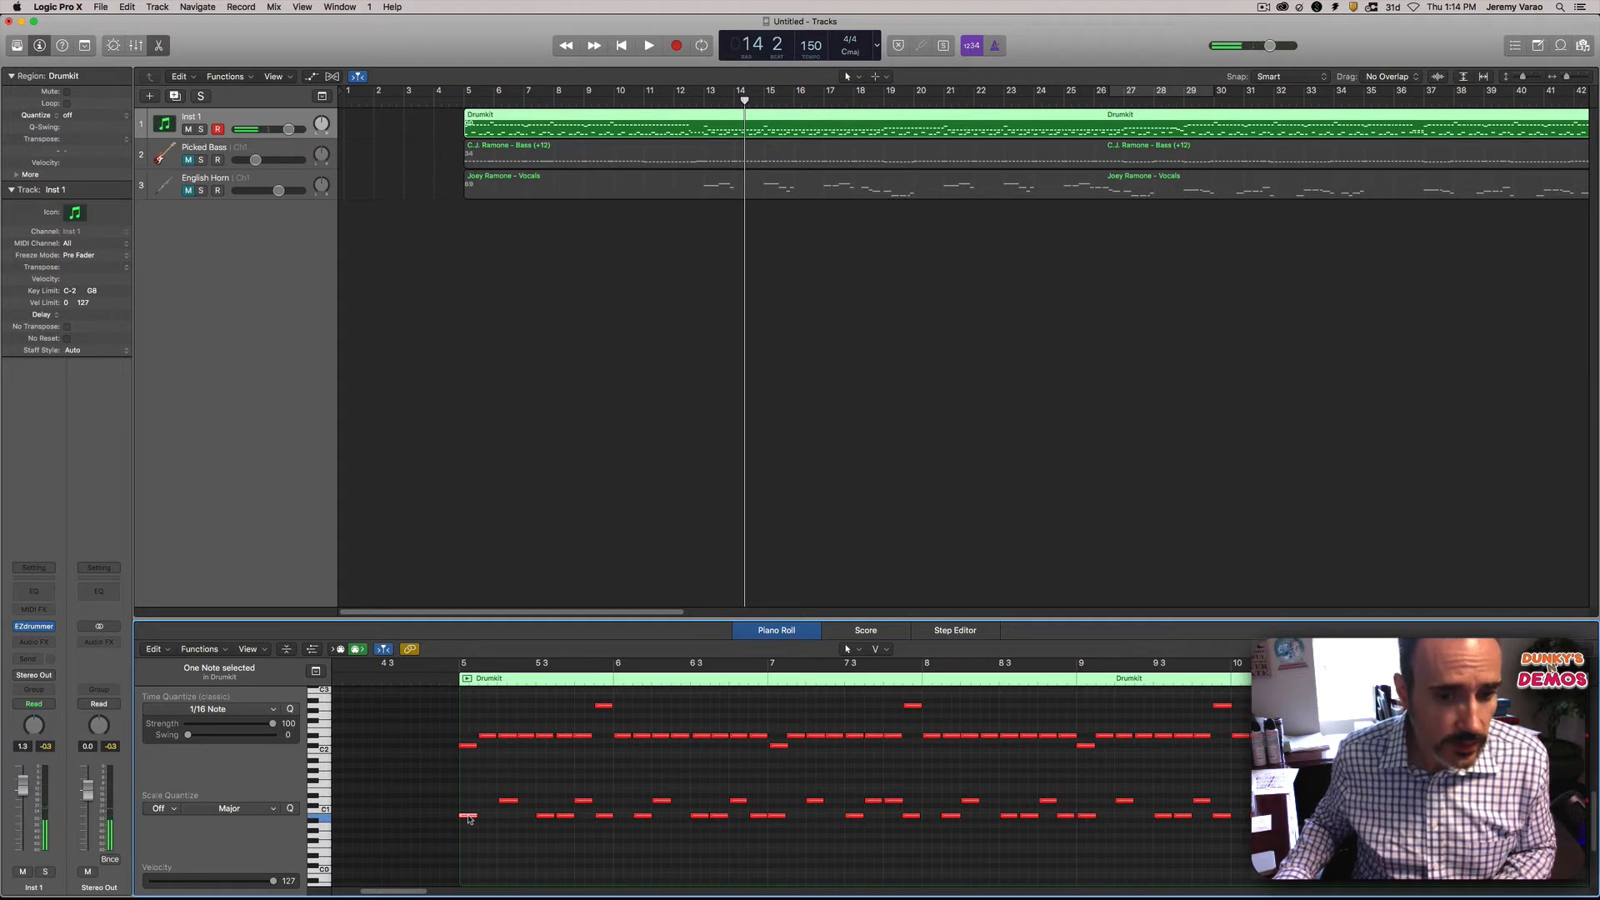
left_click(471, 752)
left_click(604, 706)
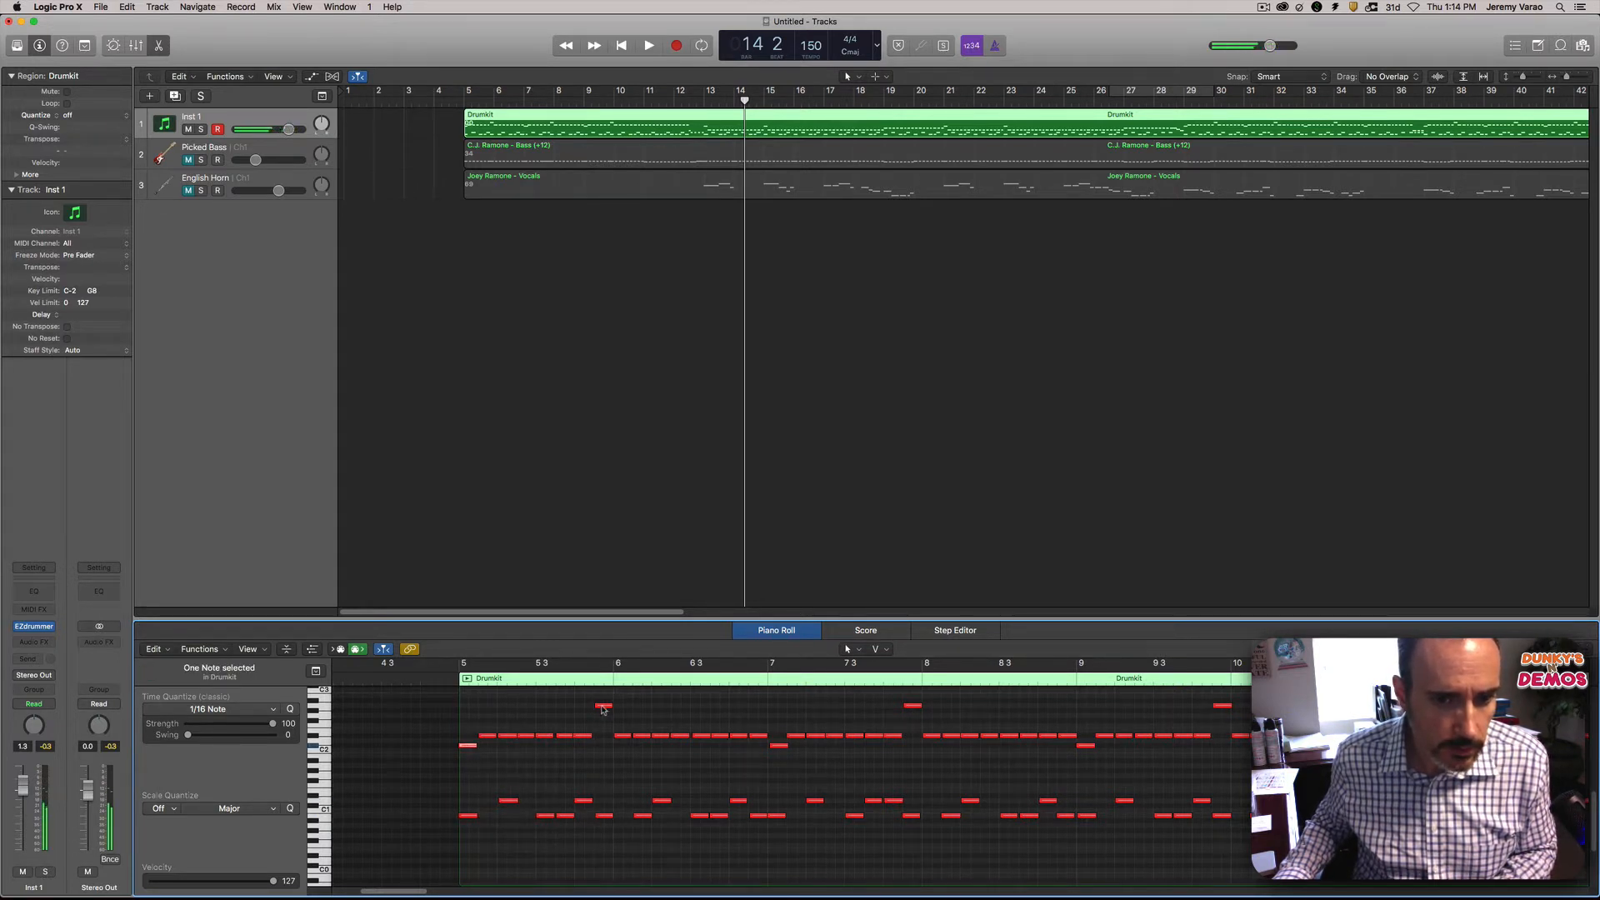
left_click(791, 735)
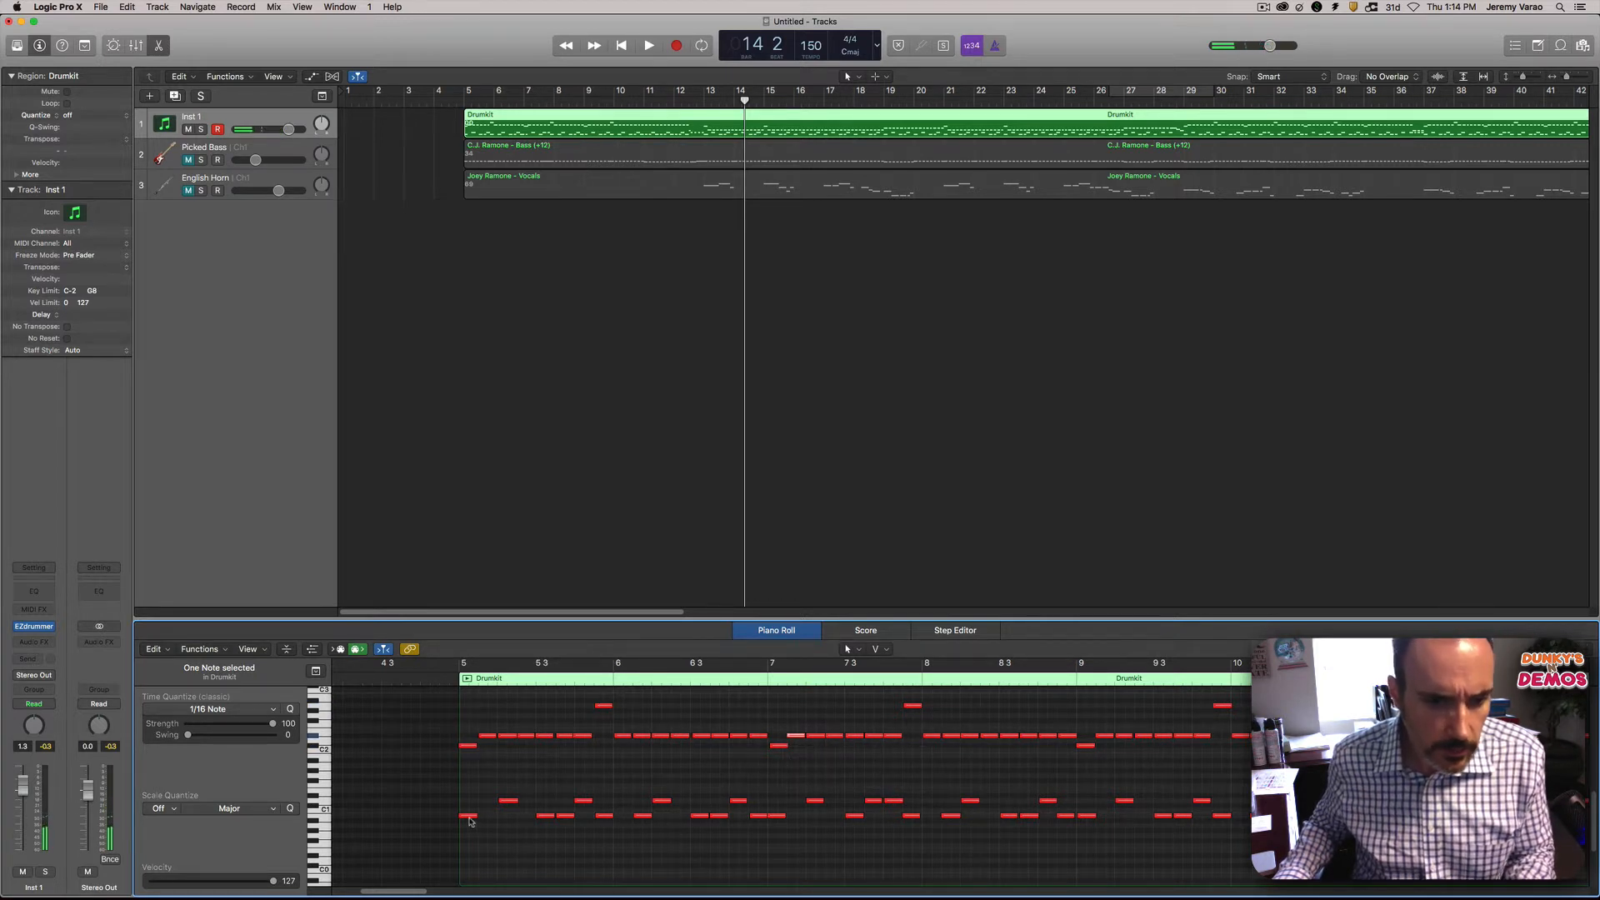
Step: Select every B0 kick note from bar 5 onward and randomize their velocities between 112 and 124 with the Random Velocity transform
mouse_move(468, 820)
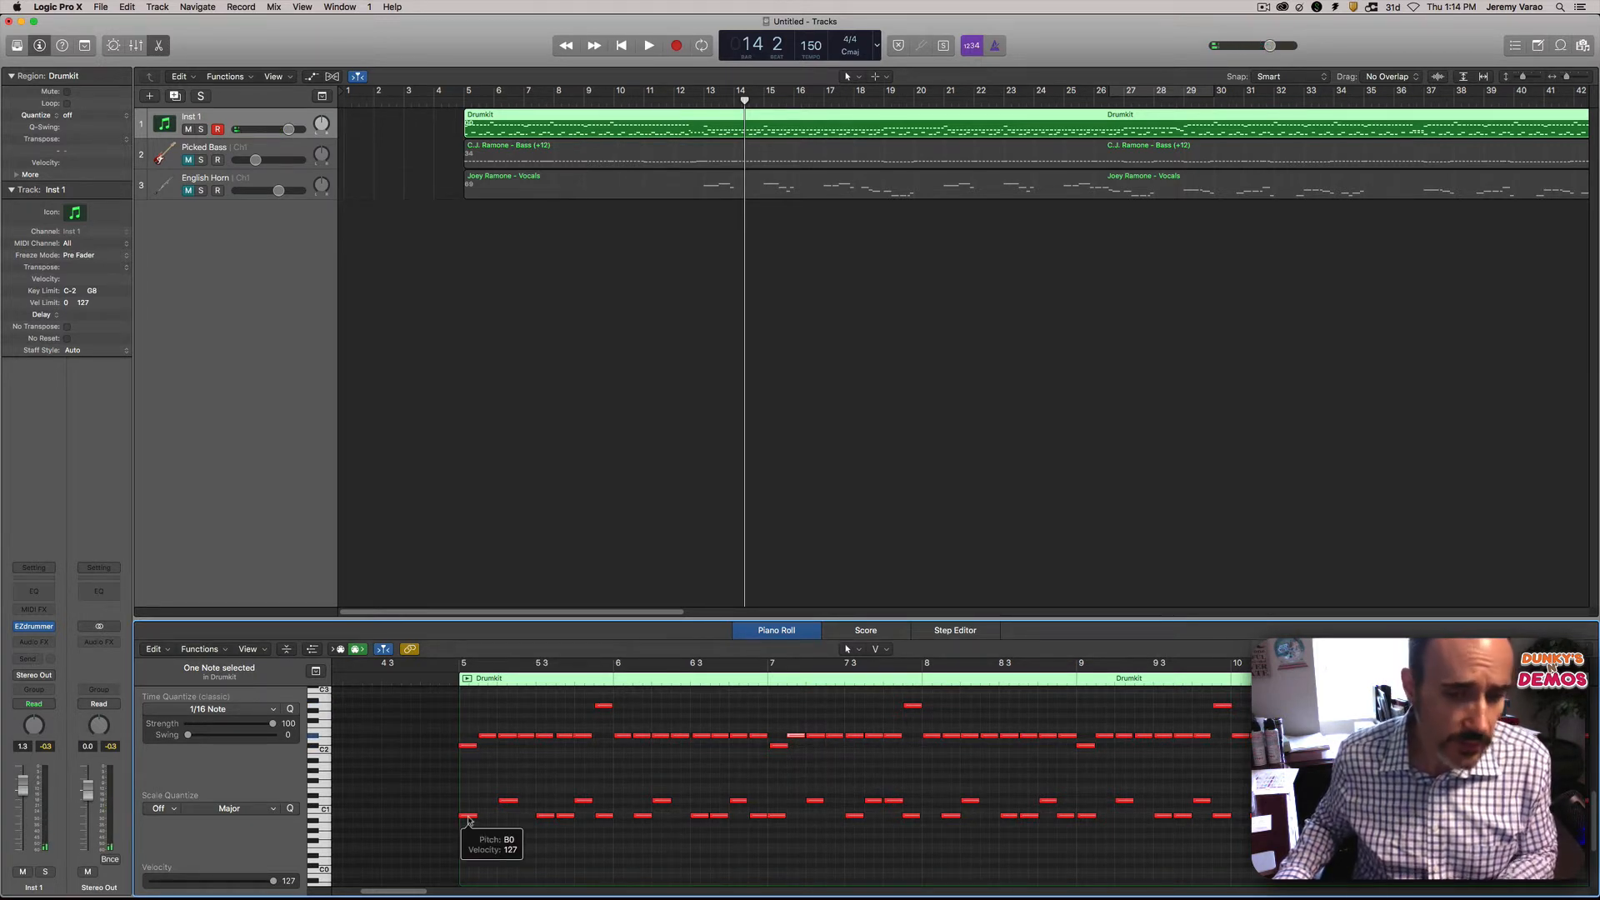
right_click(469, 817)
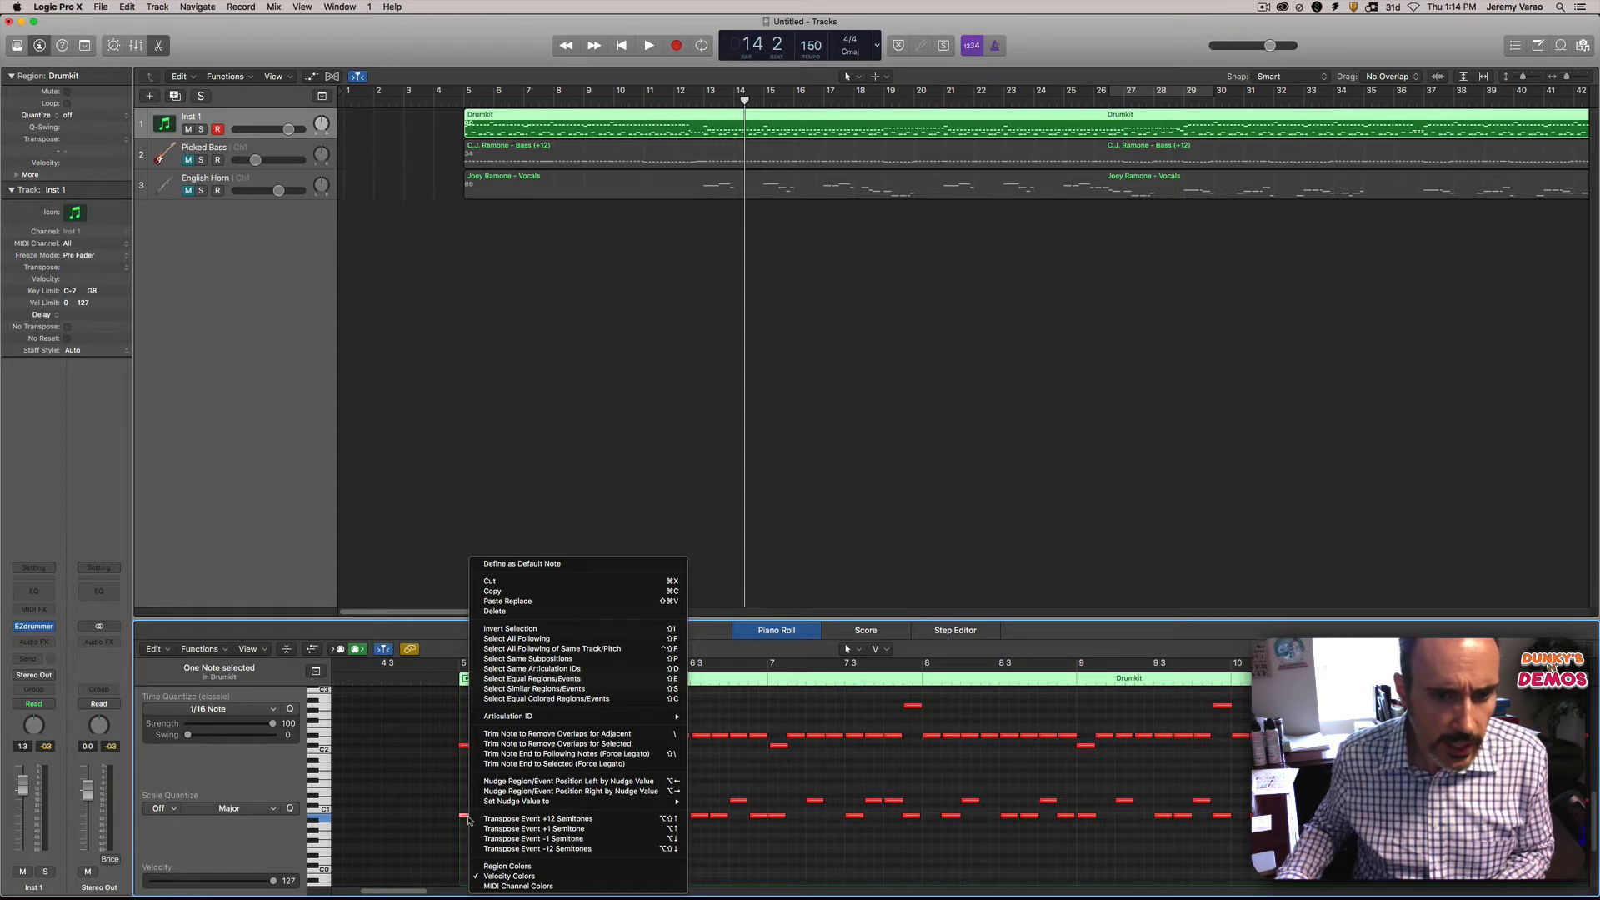
left_click(418, 748)
right_click(470, 817)
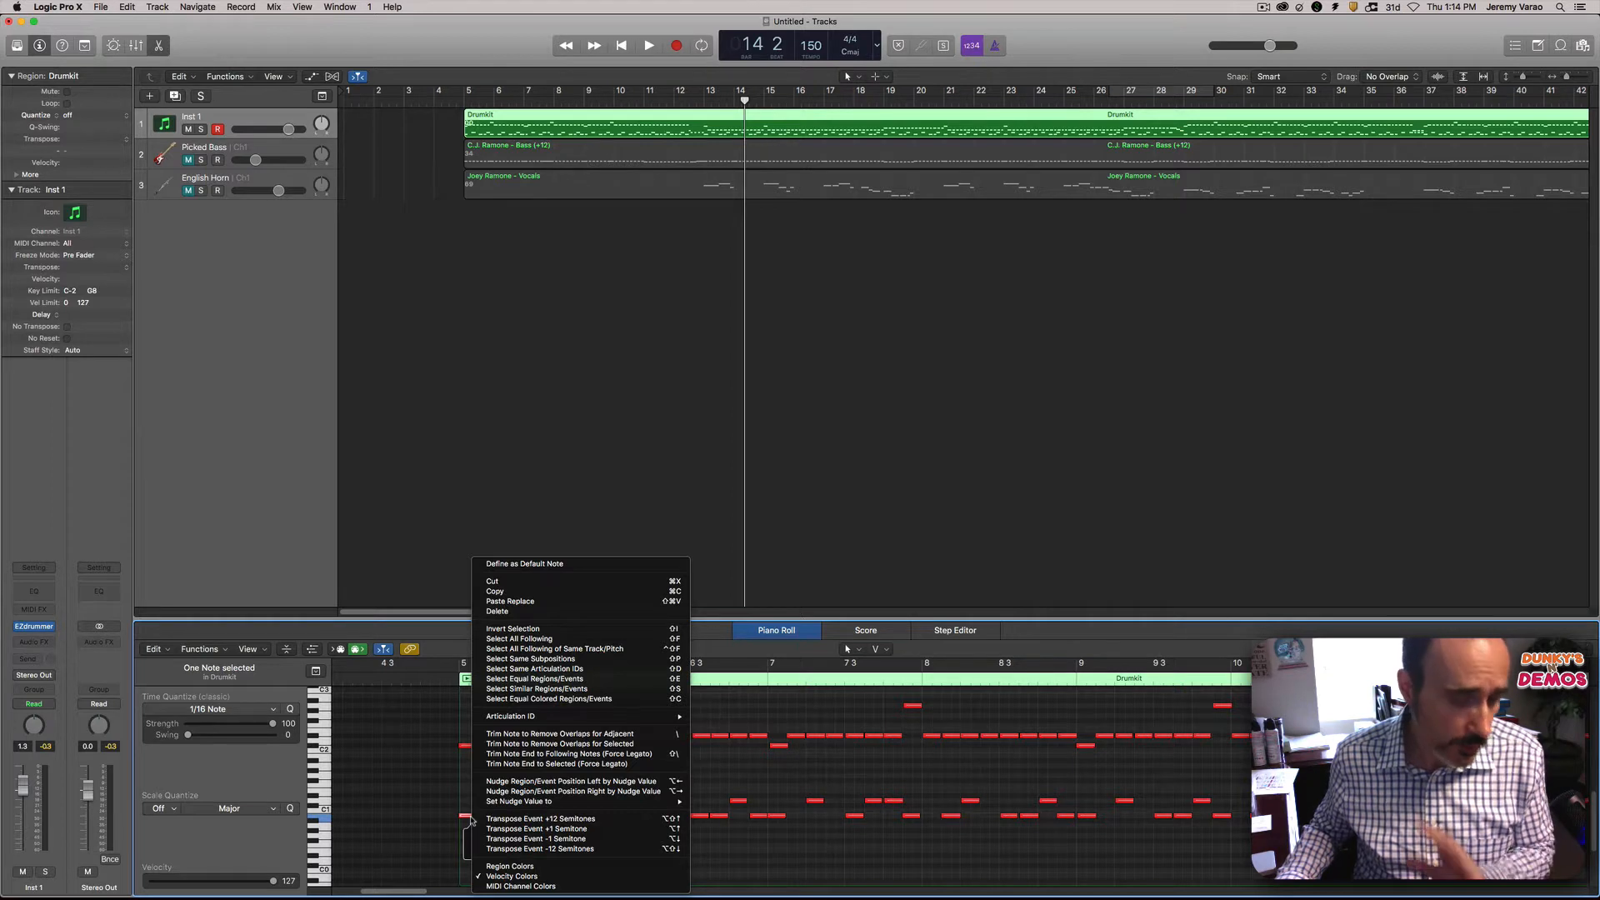
left_click(572, 649)
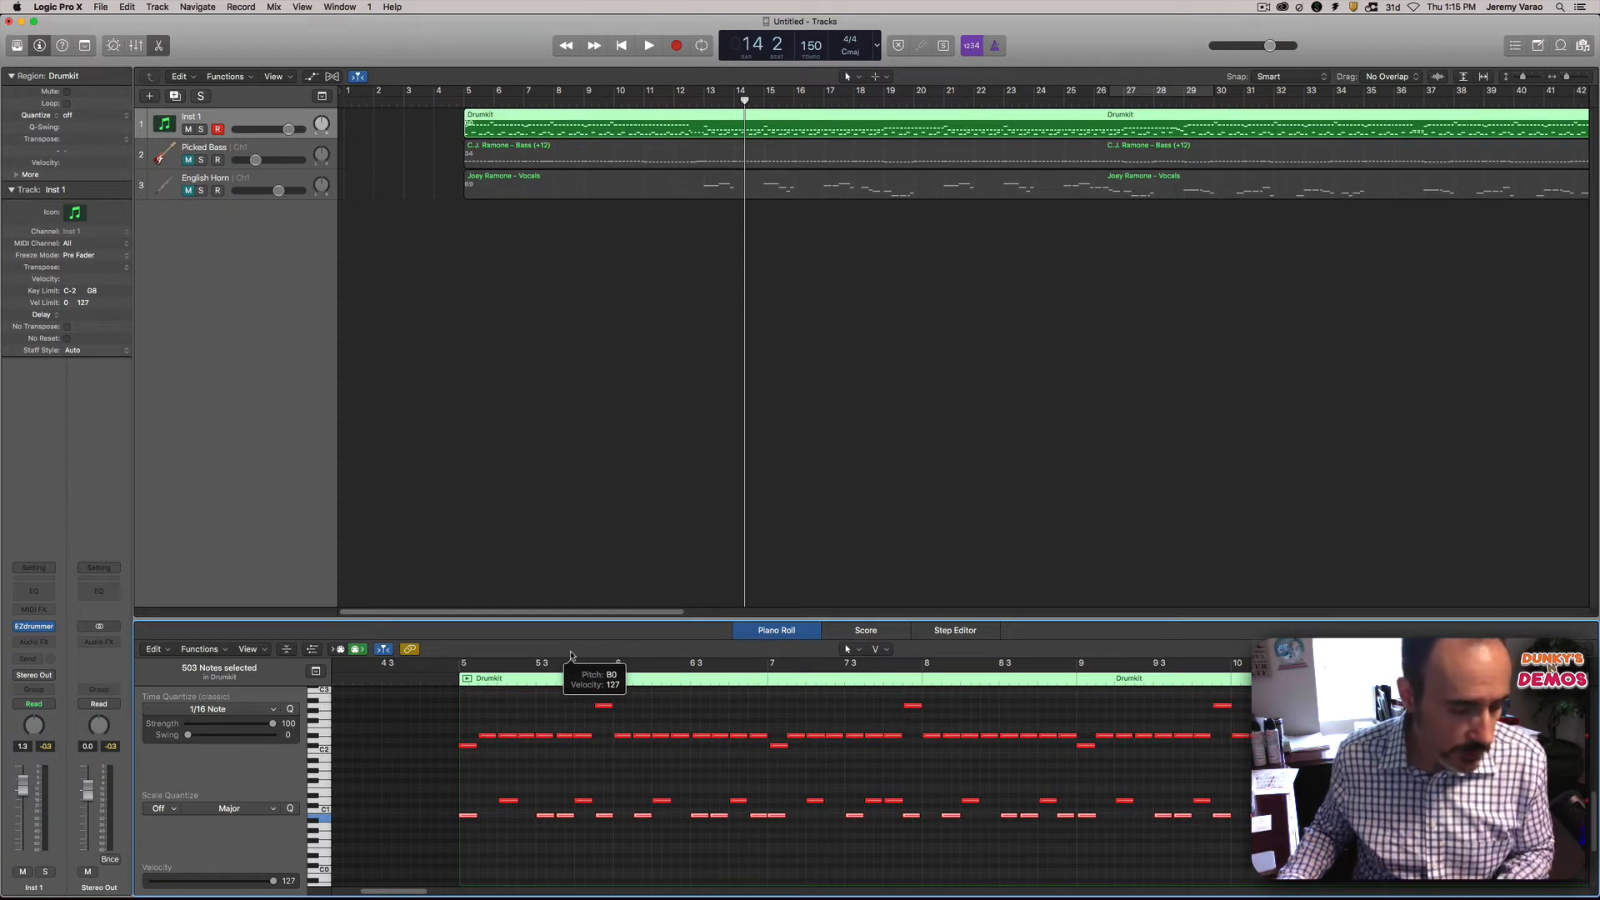
right_click(467, 824)
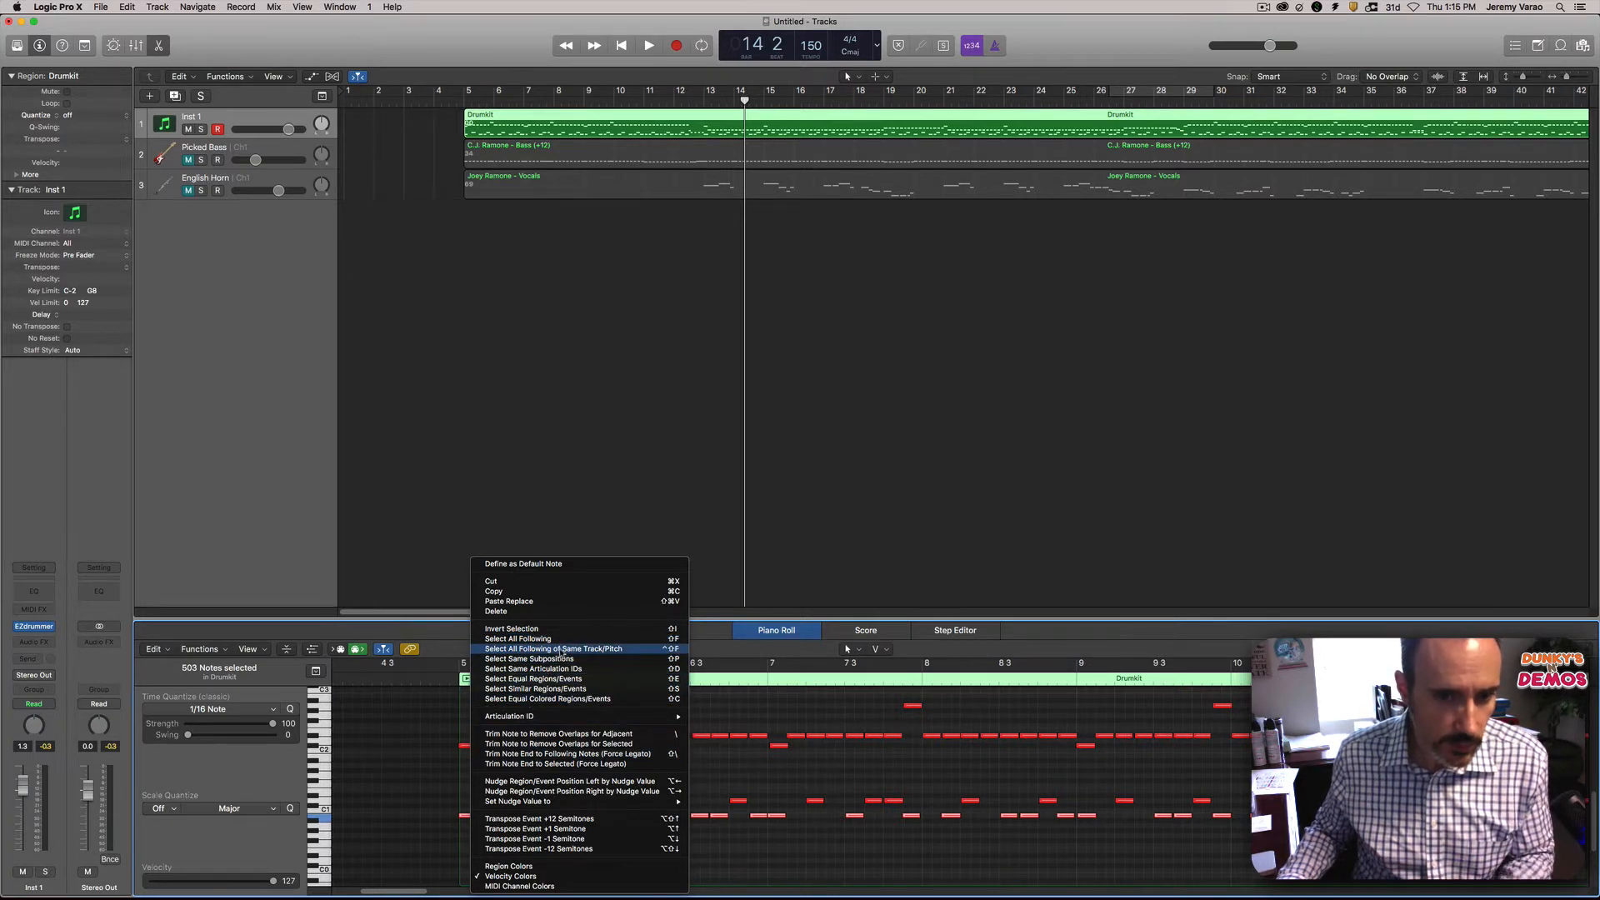
left_click(419, 721)
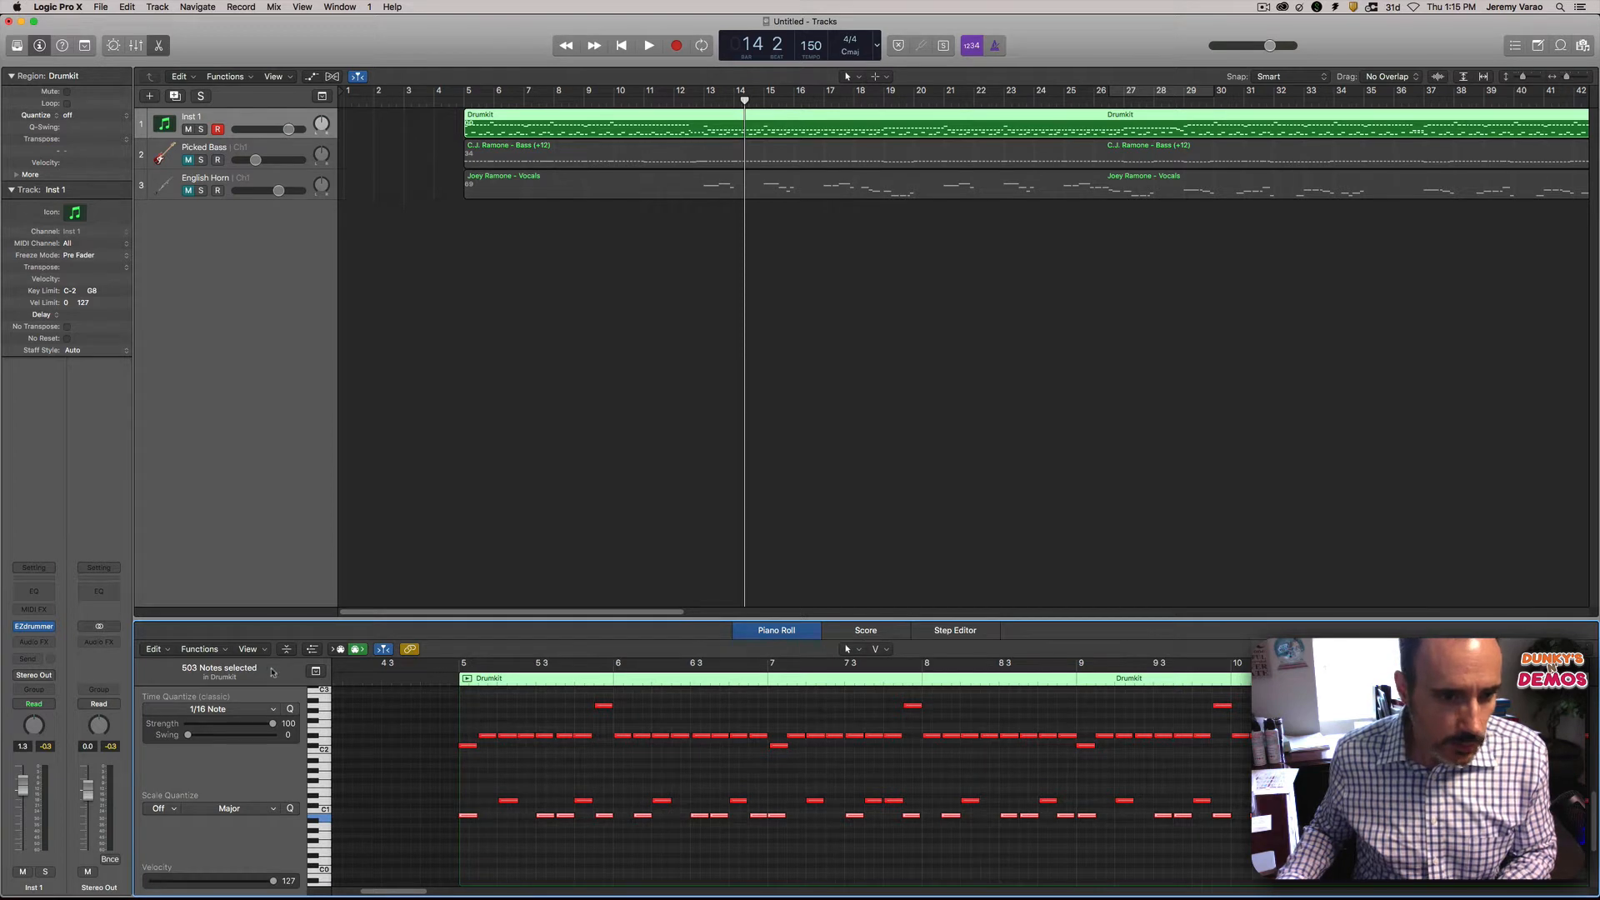
left_click(213, 651)
mouse_move(243, 765)
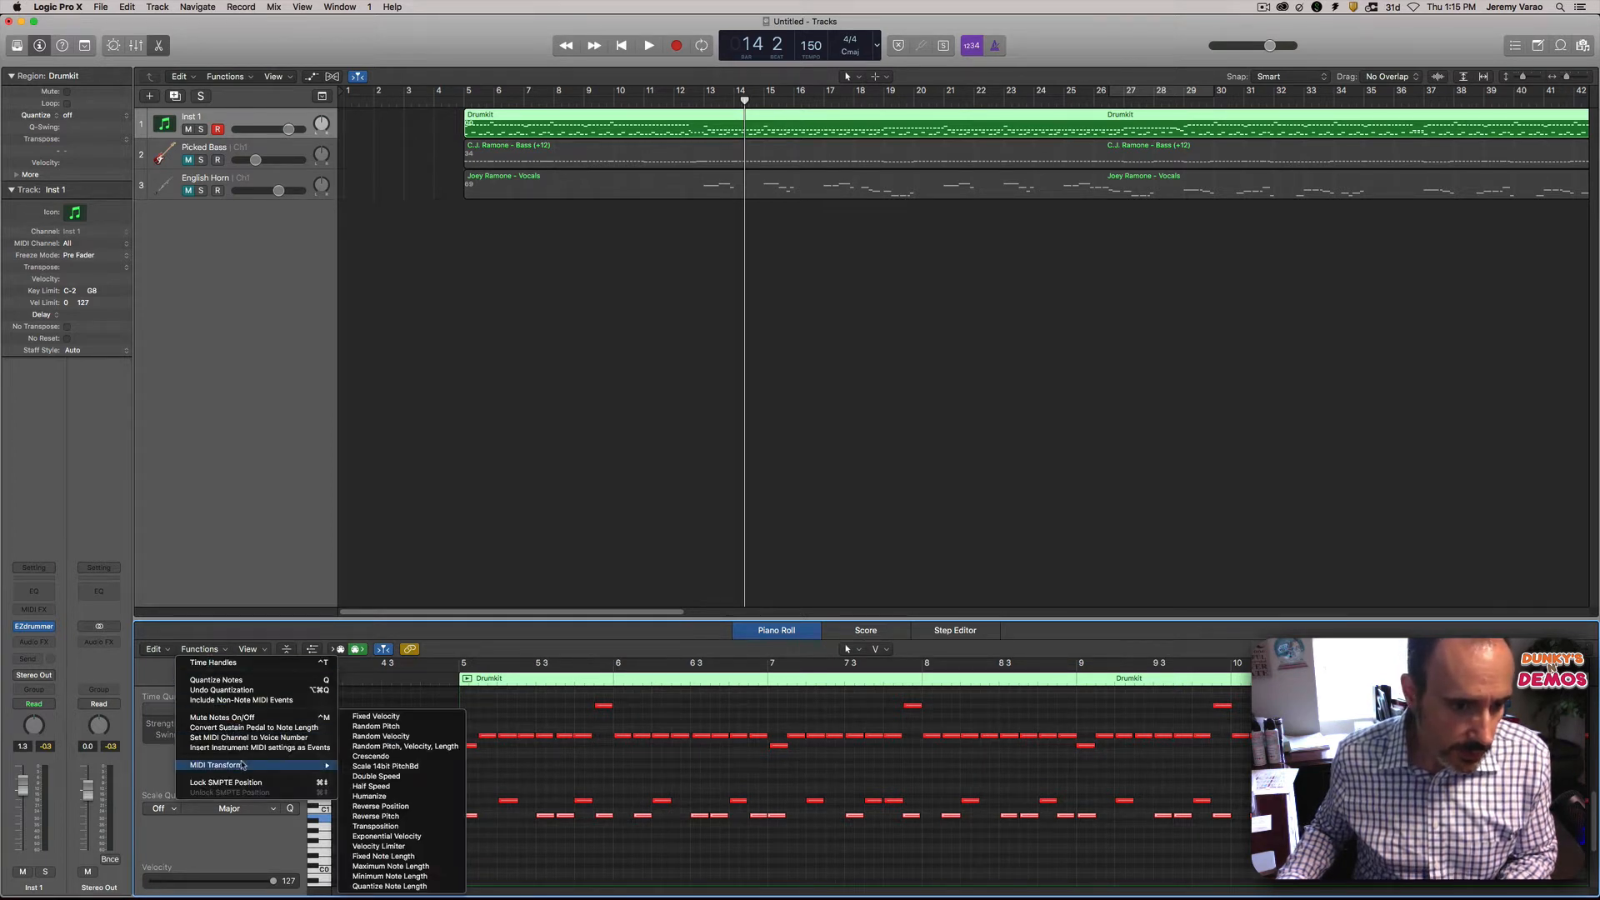
left_click(383, 736)
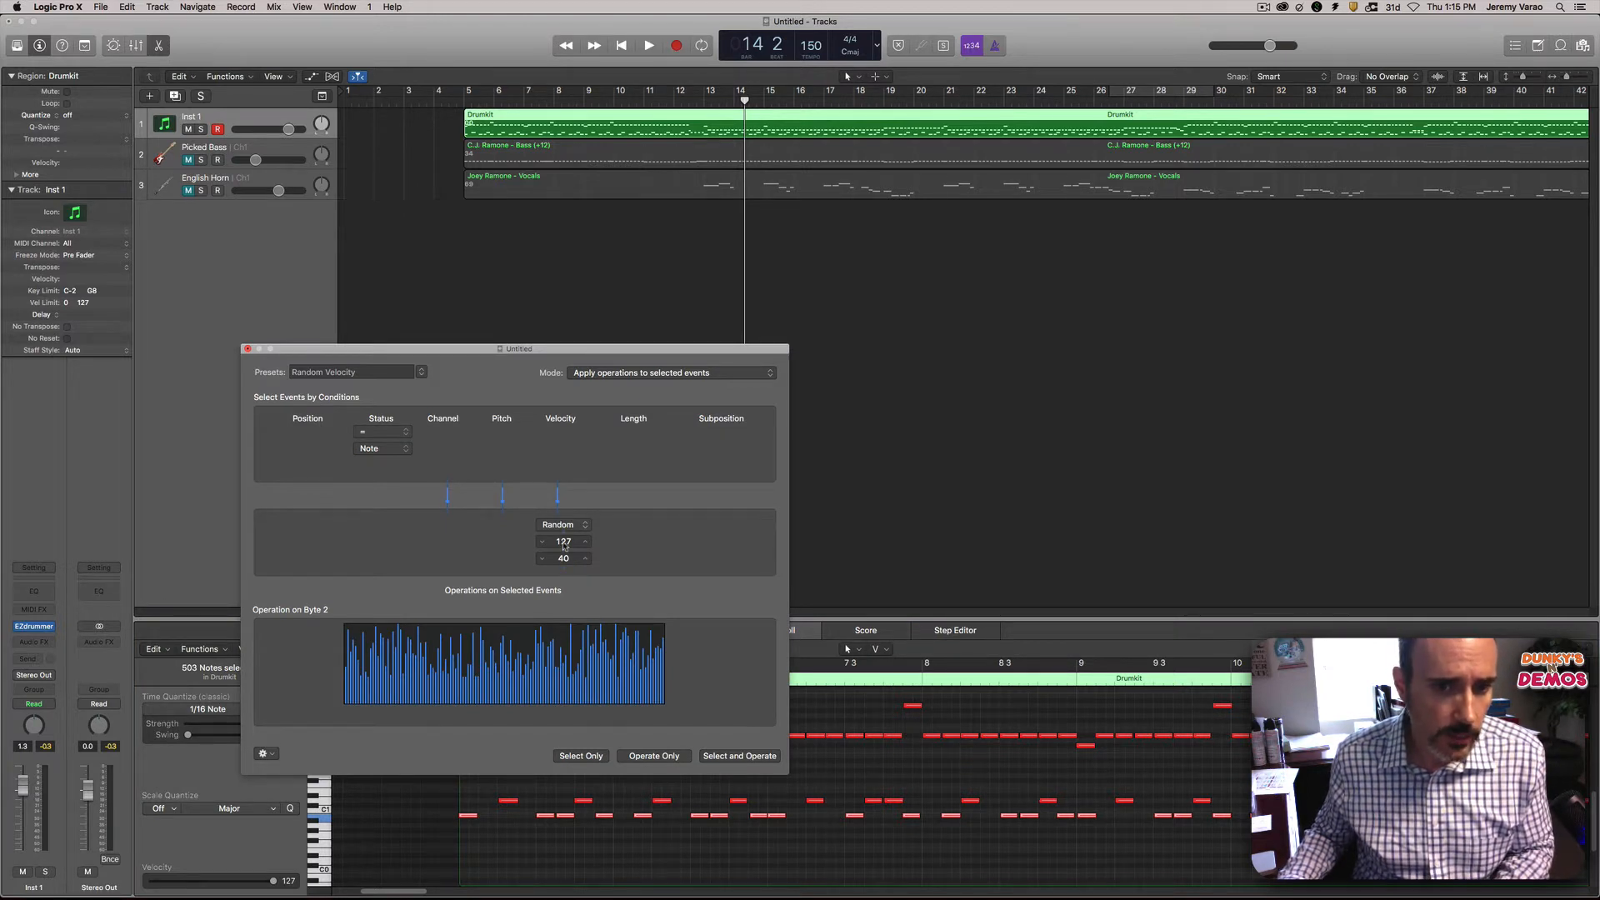
mouse_move(563, 542)
left_mouse_down()
mouse_move(564, 568)
mouse_move(563, 538)
left_mouse_up()
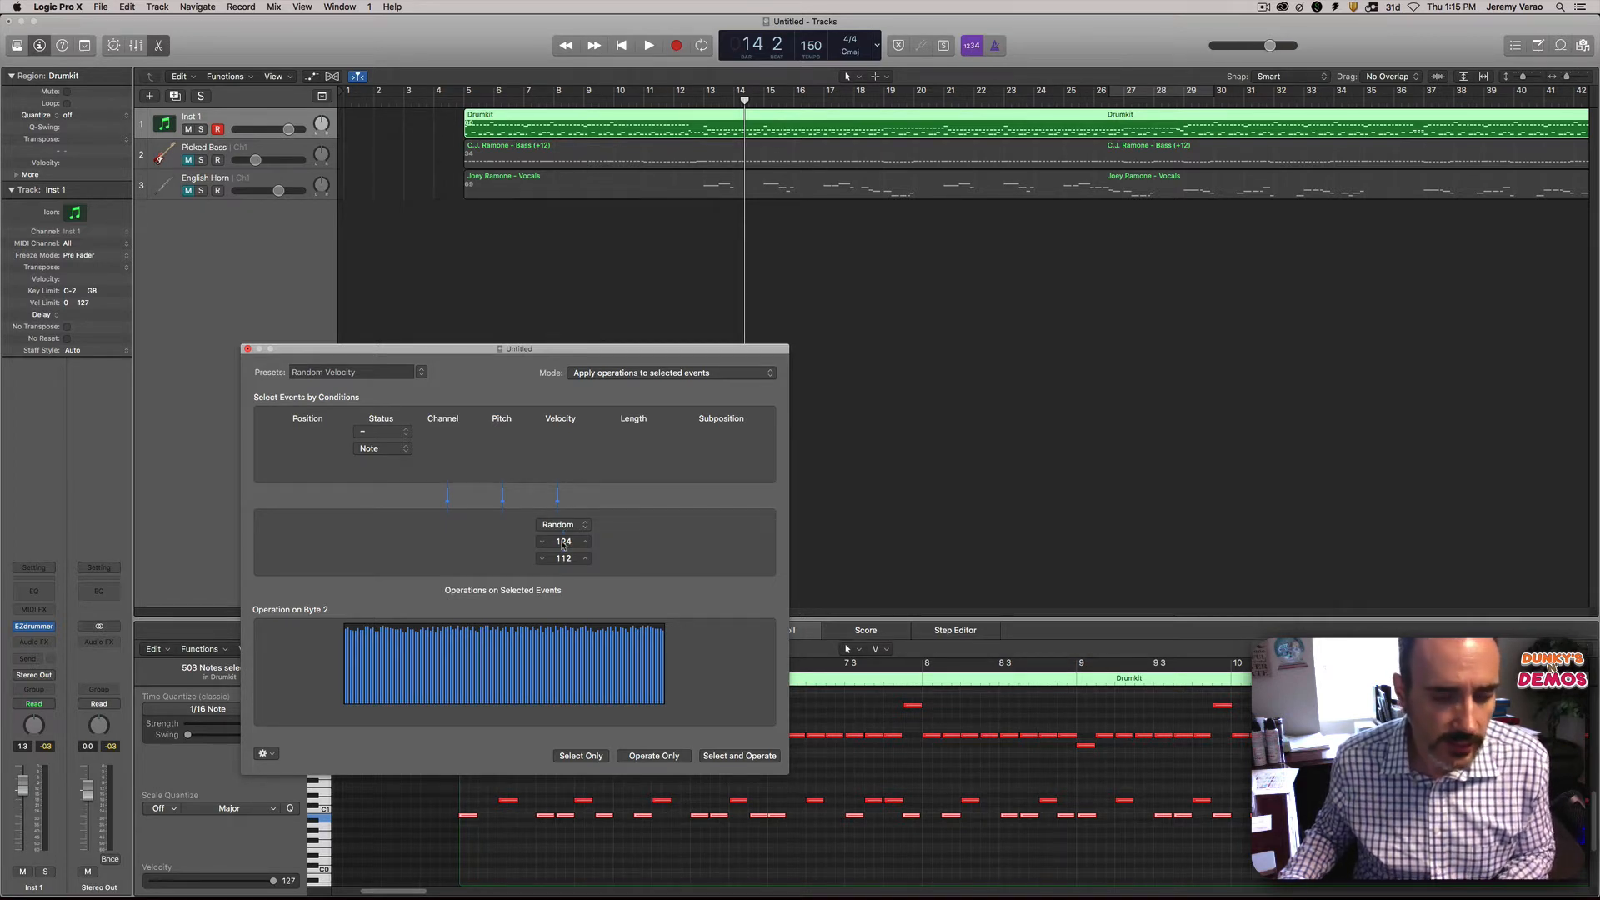
left_click(655, 755)
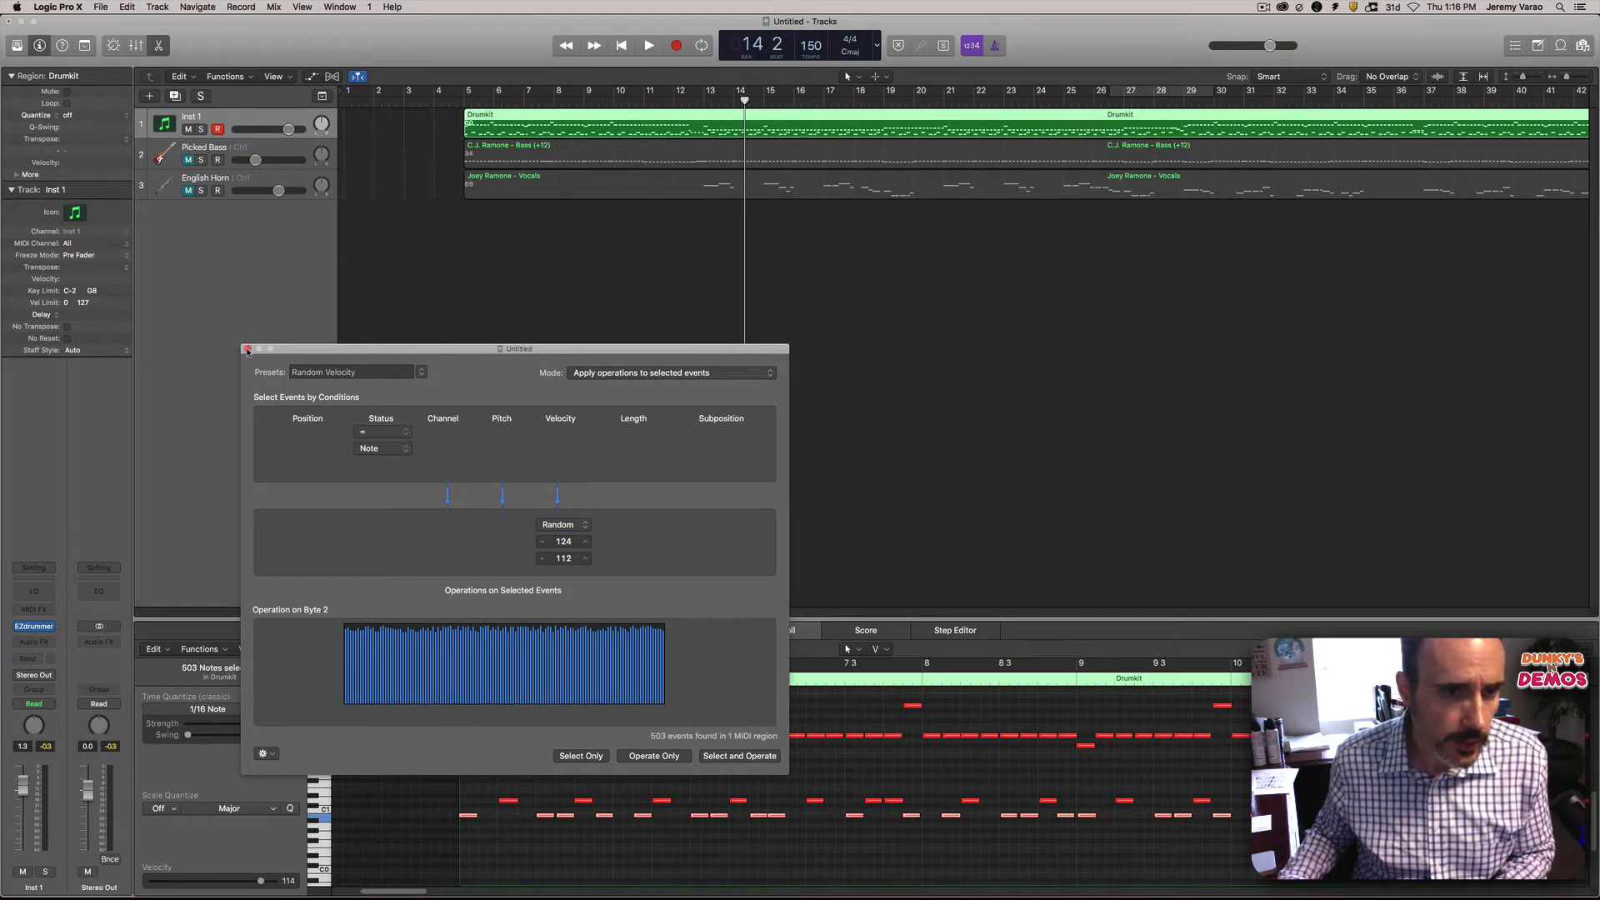
left_click(248, 350)
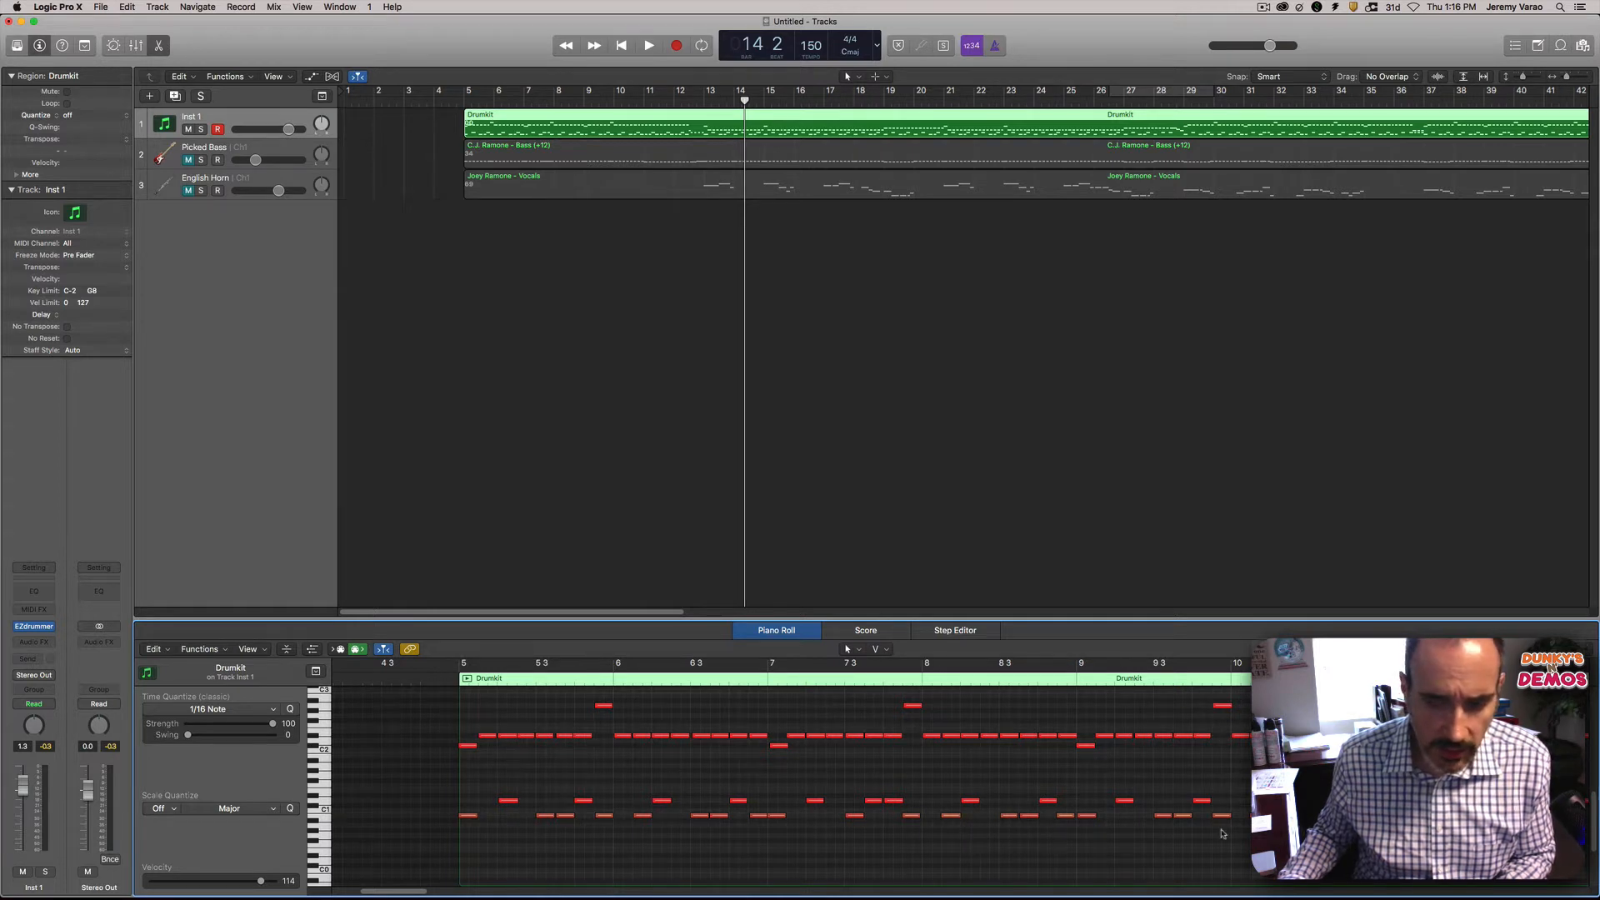
Step: Select every snare note in the row above the kick from bar 5 onward and randomize their velocities between 110 and 125
left_click(508, 801)
right_click(506, 804)
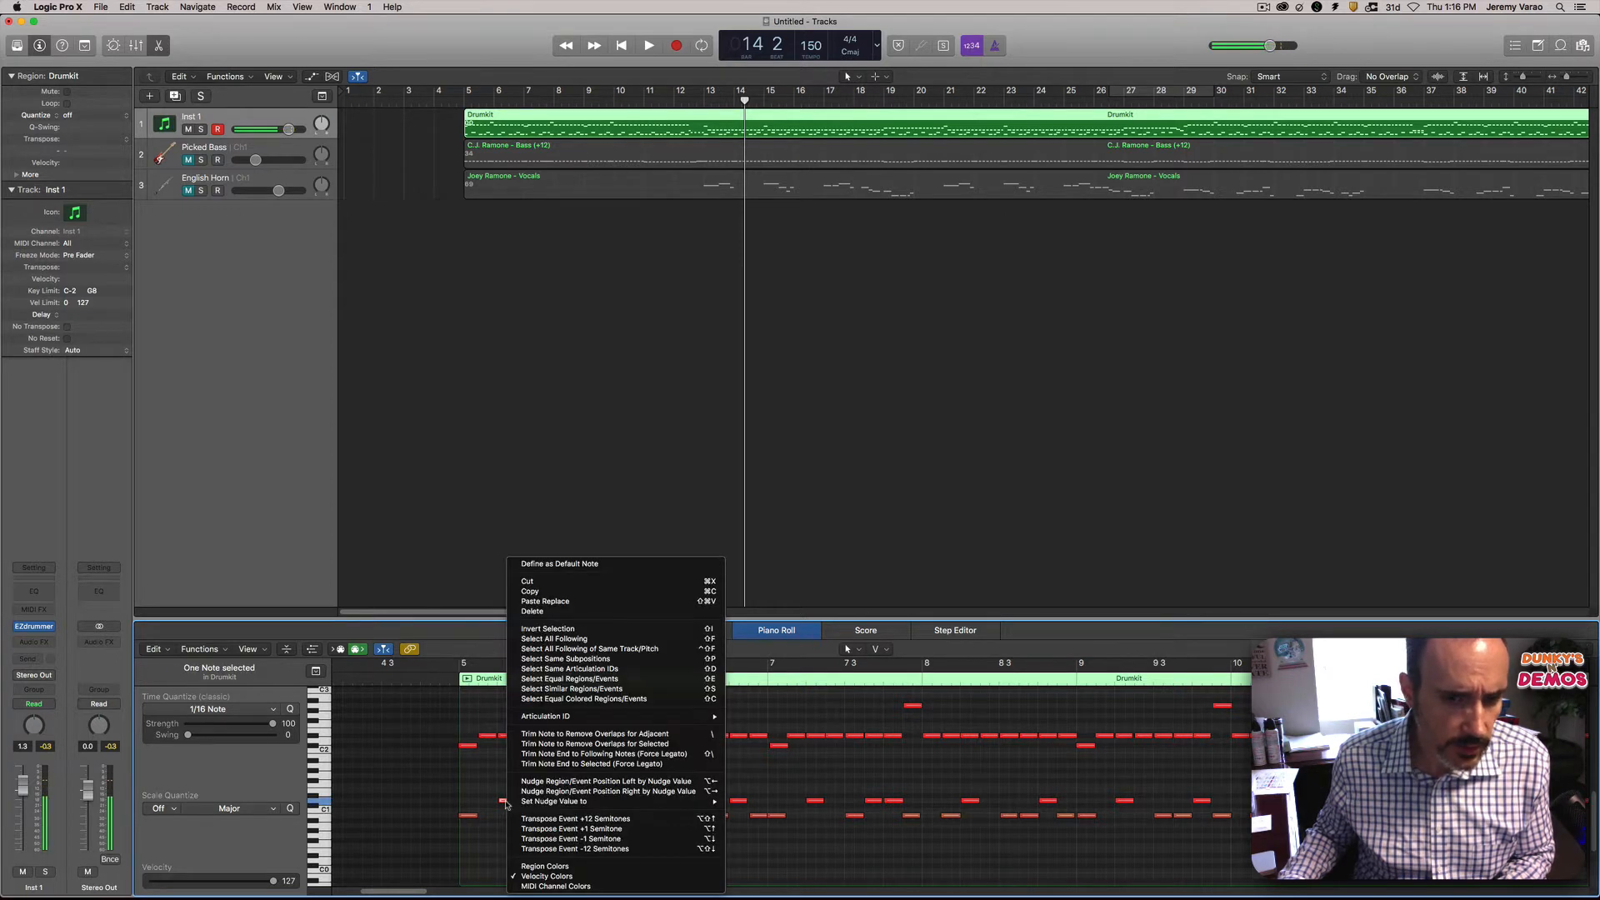
left_click(581, 653)
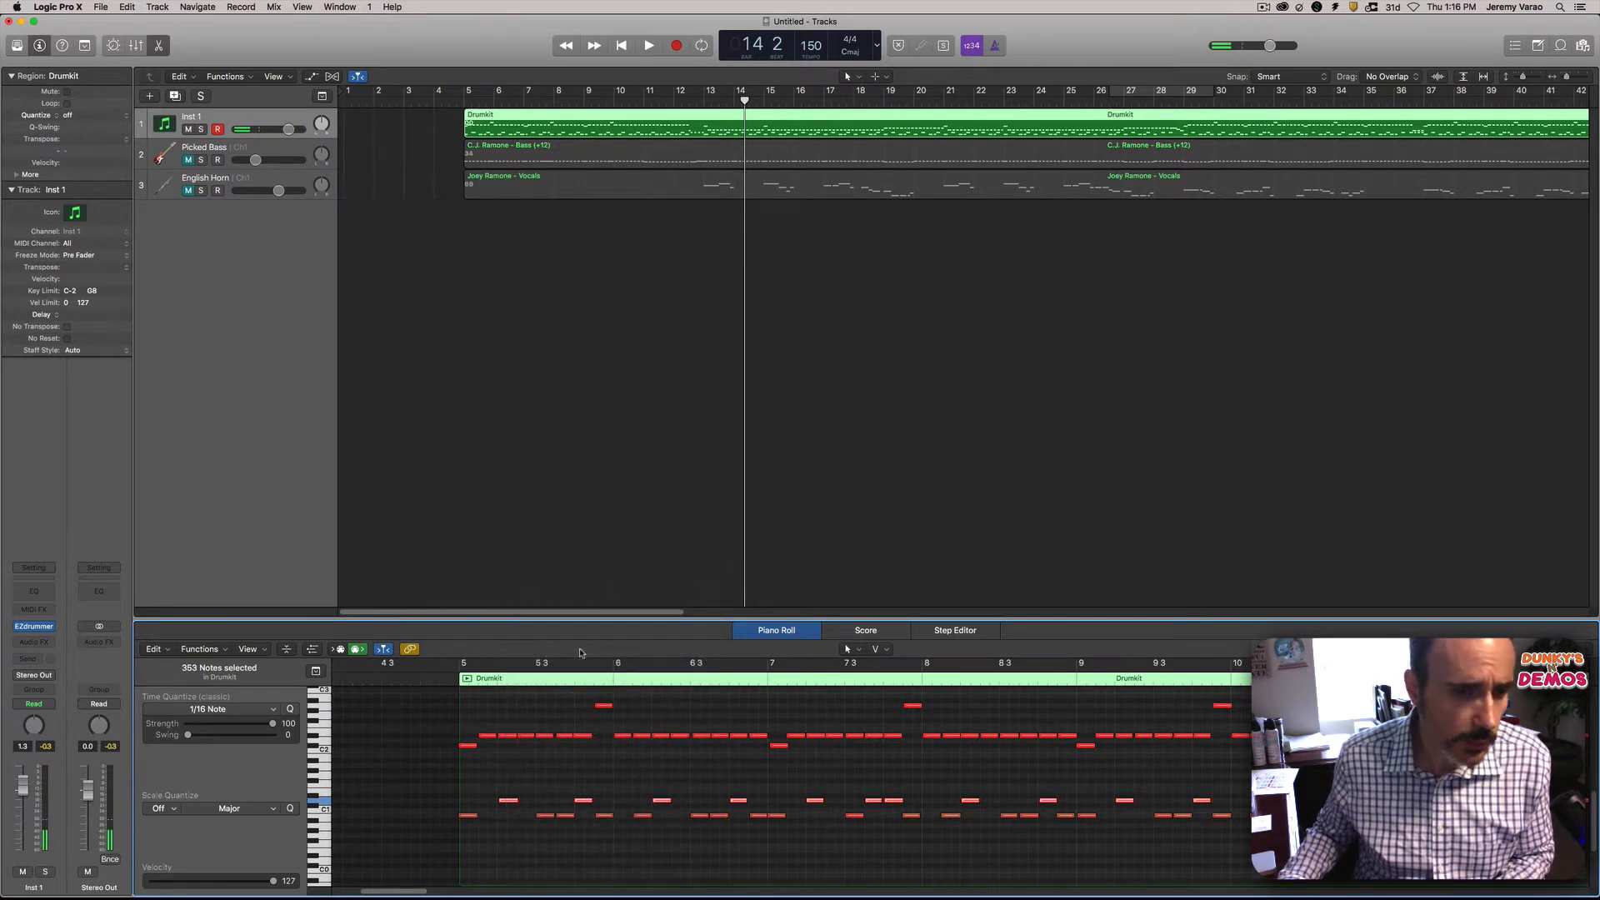
left_click(222, 652)
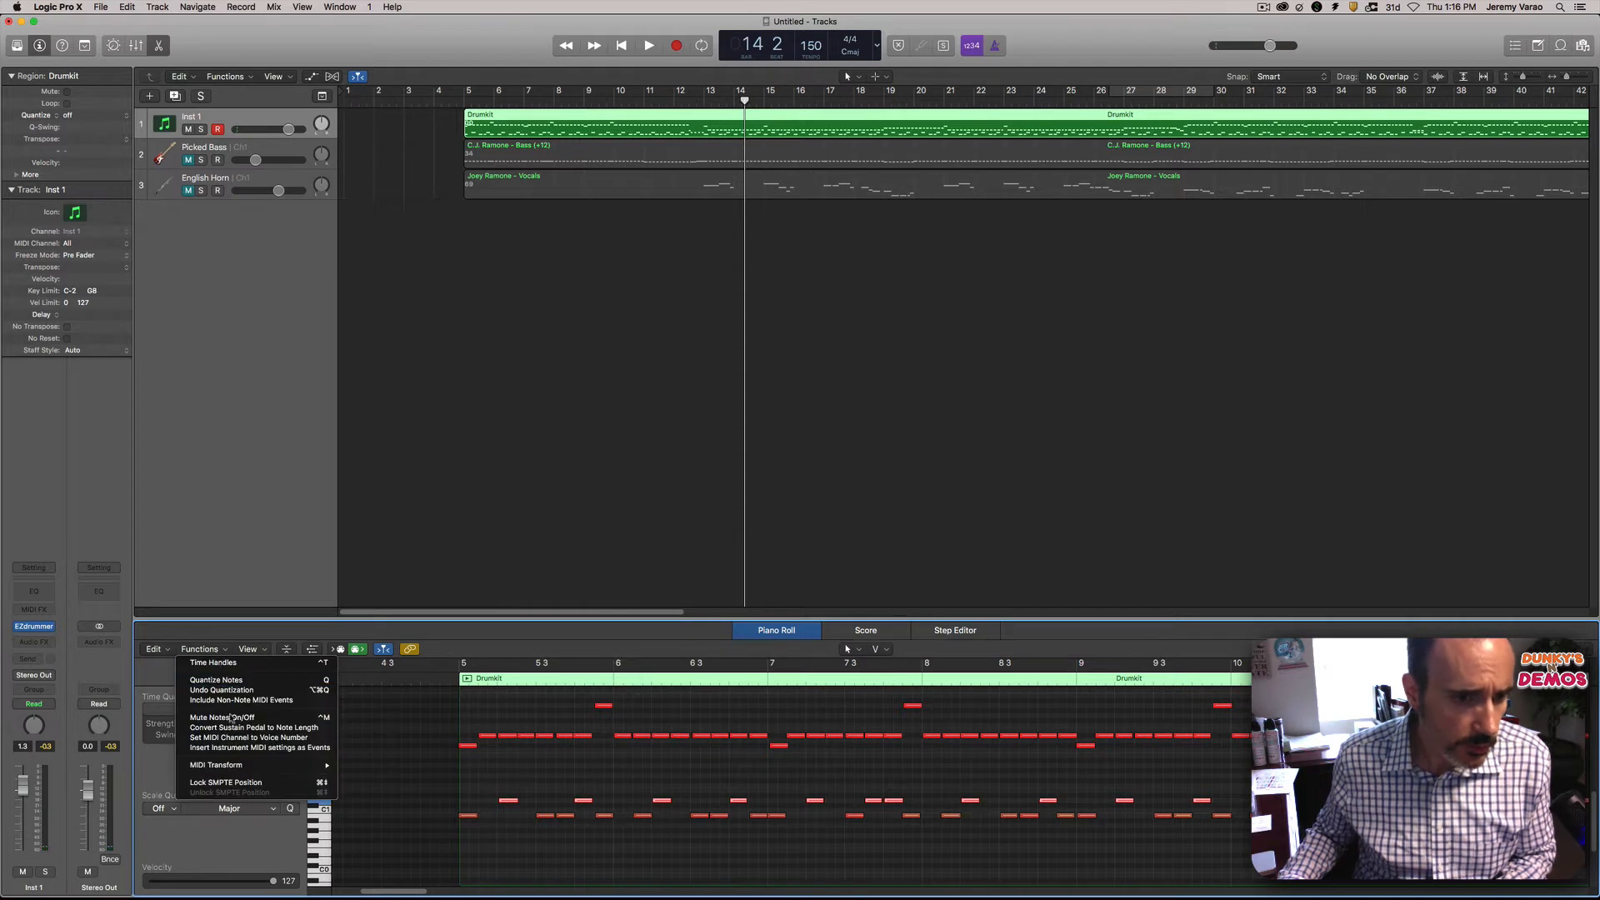
mouse_move(267, 765)
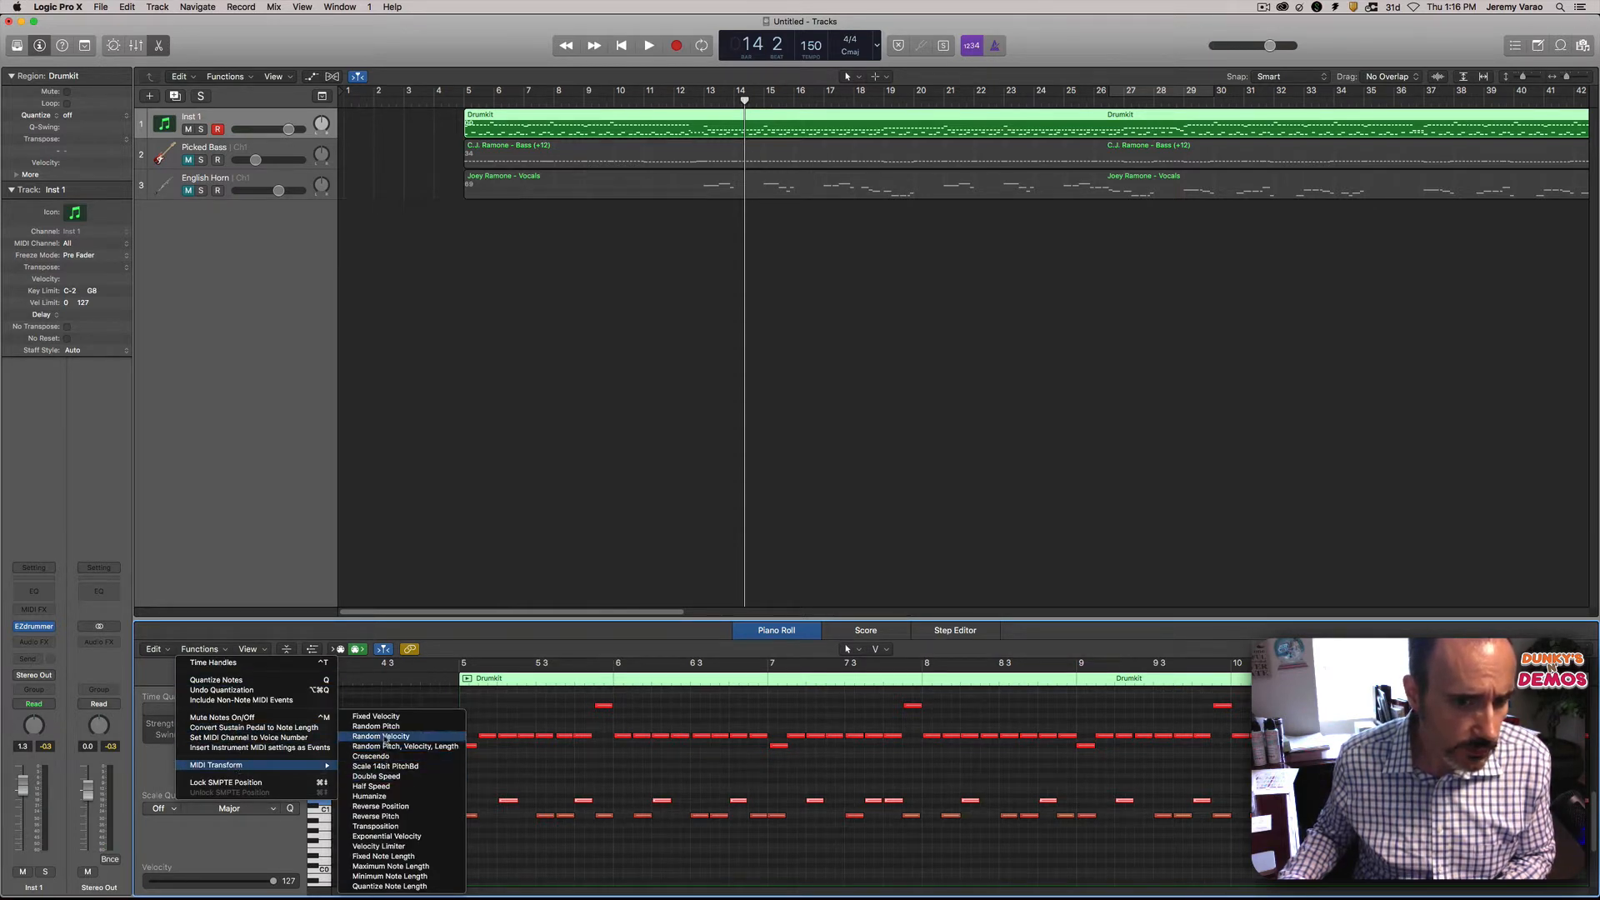
left_click(381, 737)
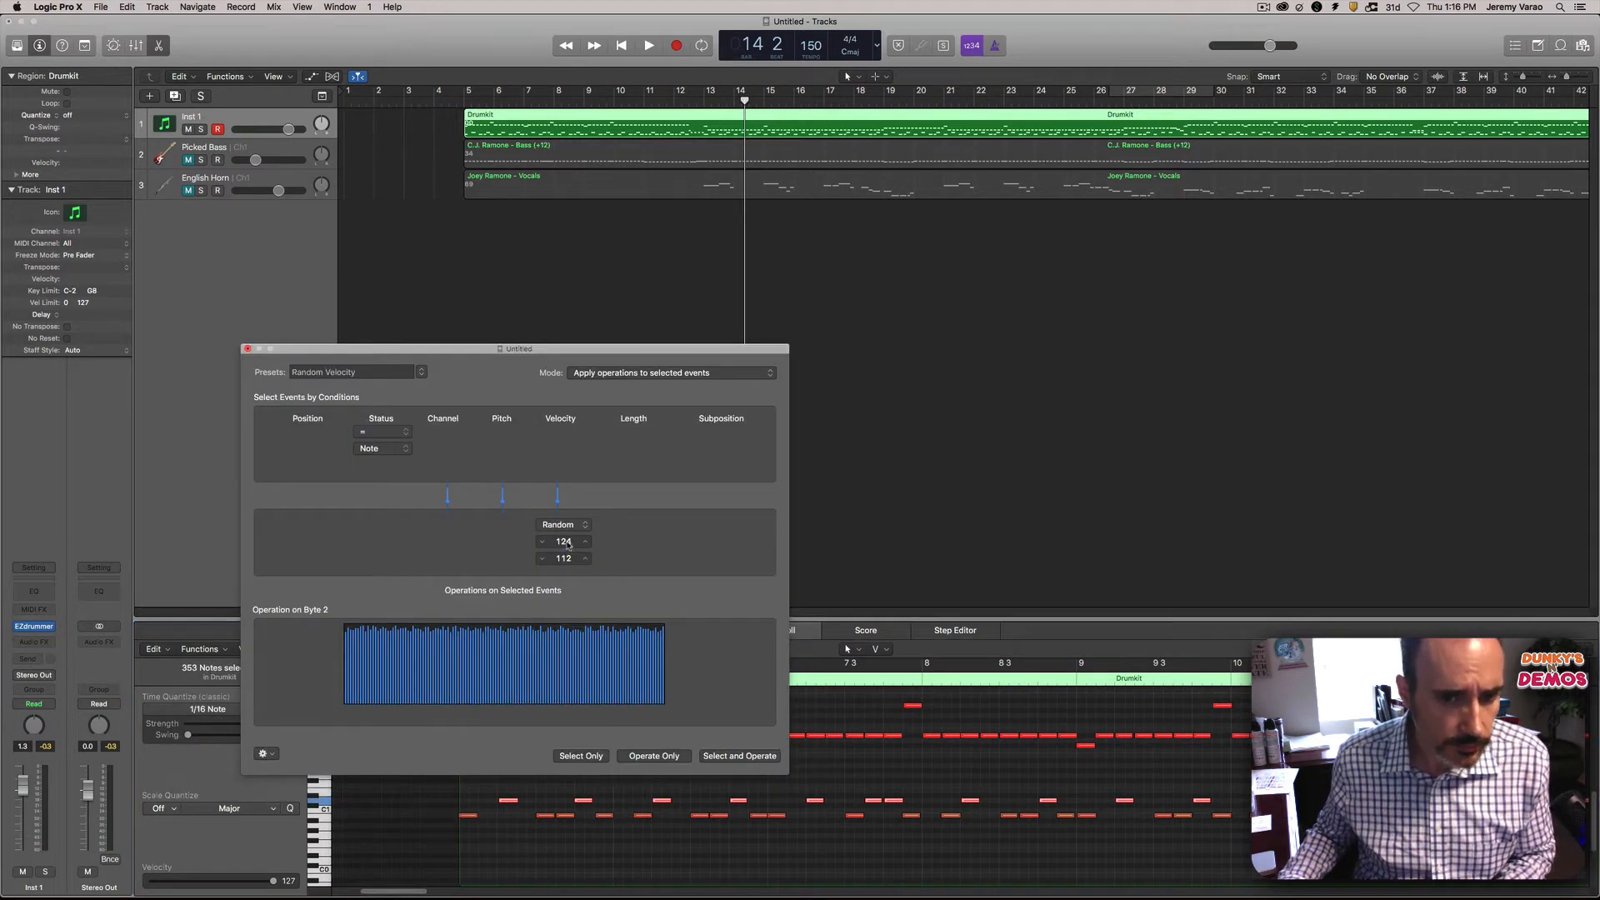
scroll(565, 560, "down", 3)
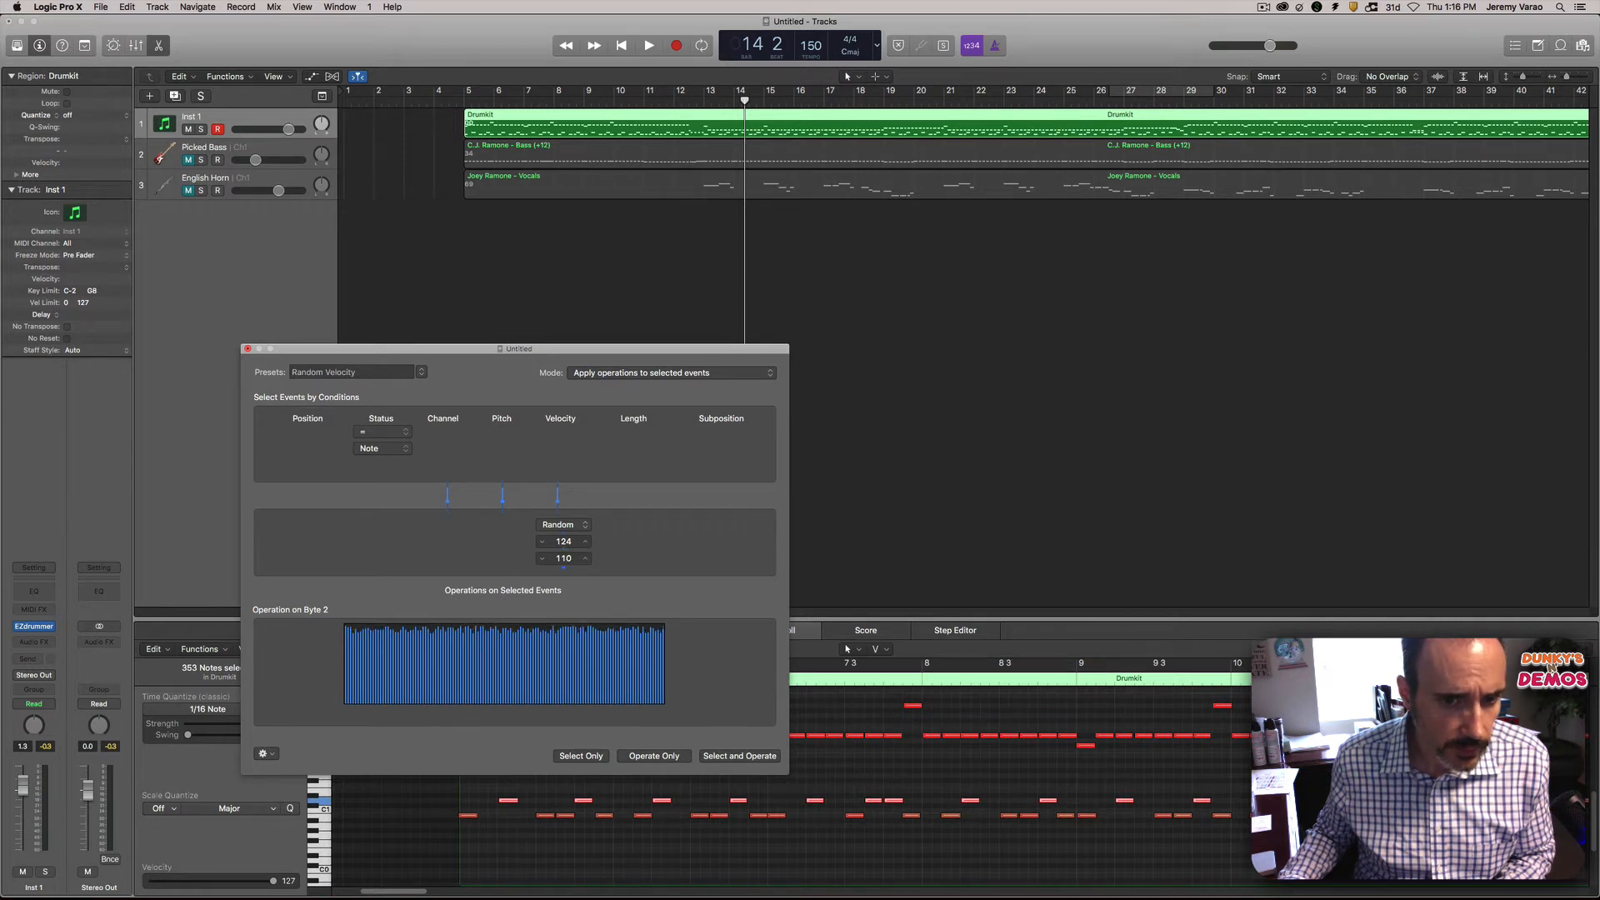
left_click_drag(565, 543, 564, 541)
left_click(649, 756)
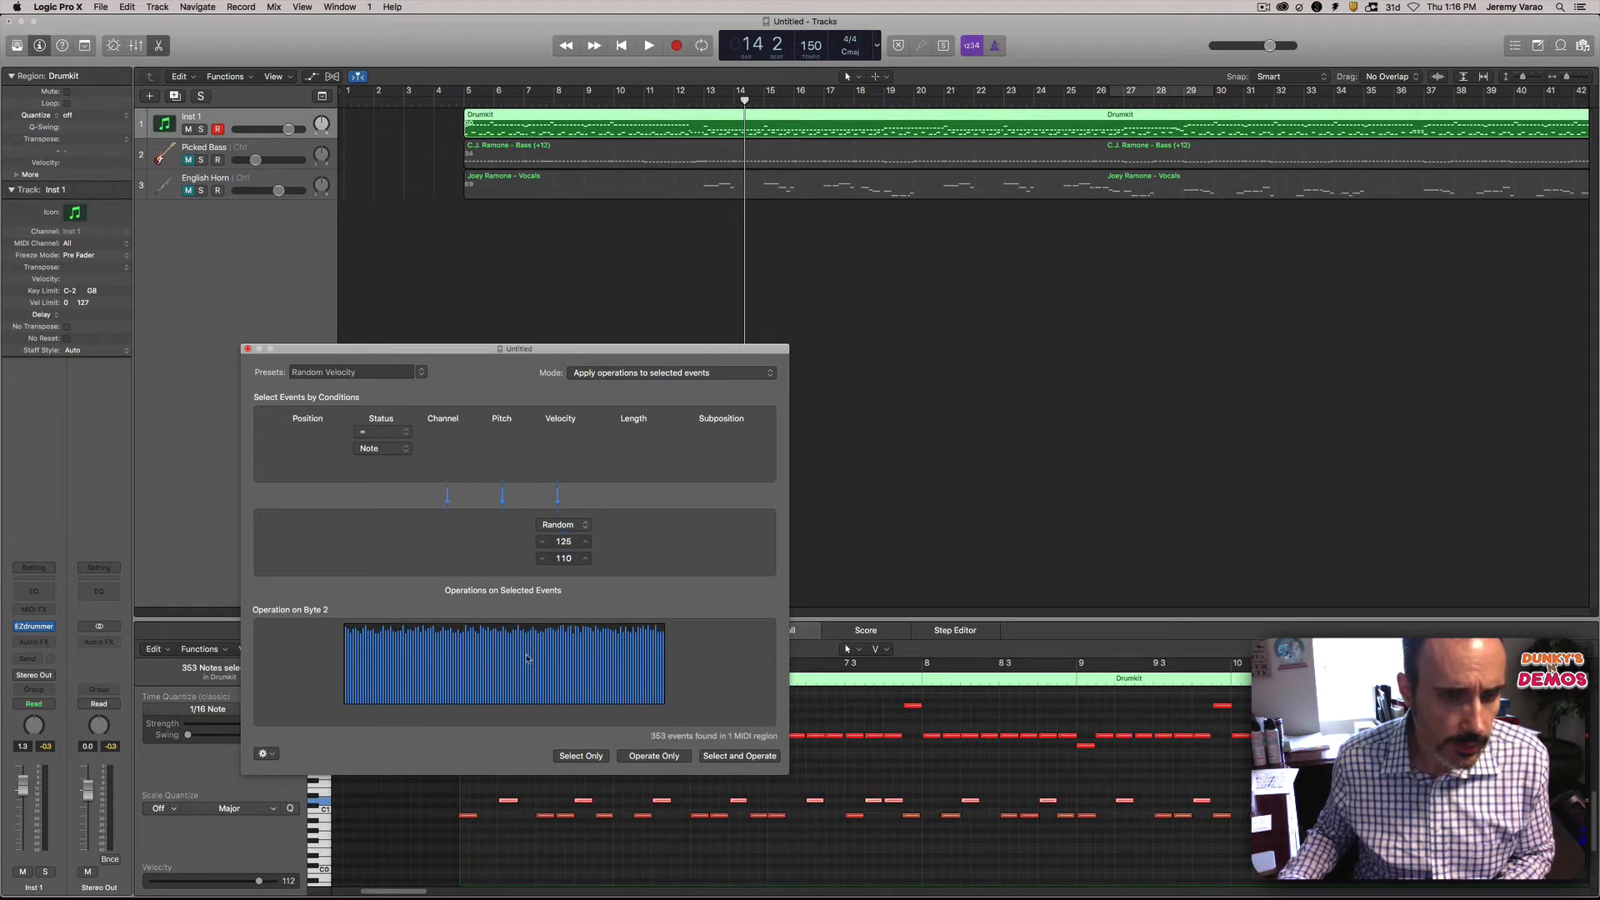
left_click(248, 350)
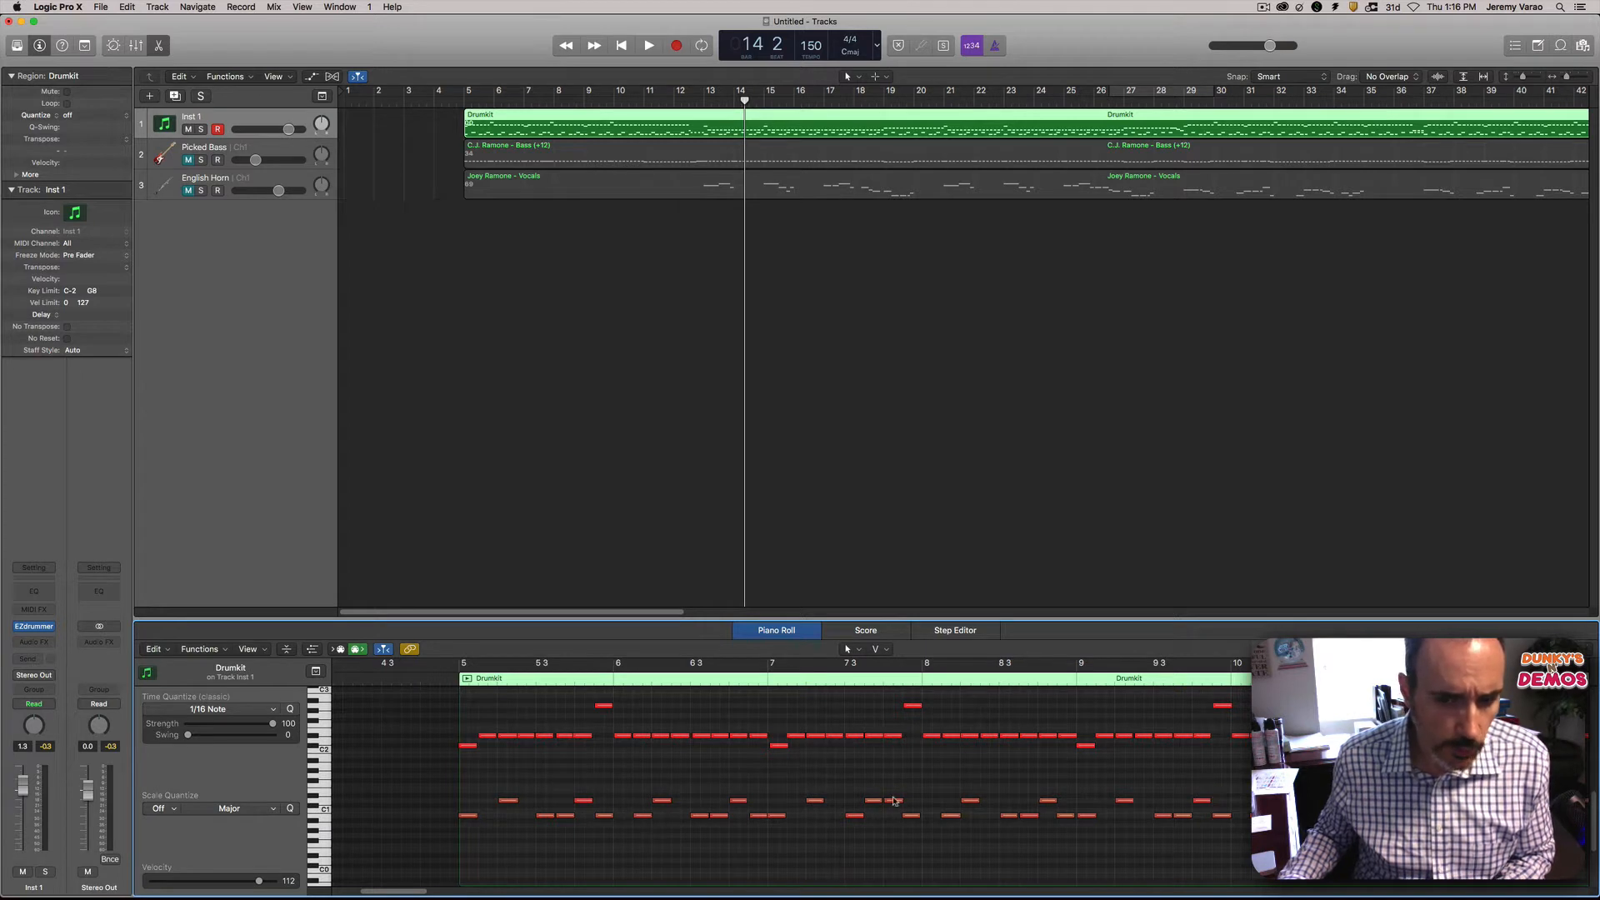
left_click(472, 749)
right_click(471, 750)
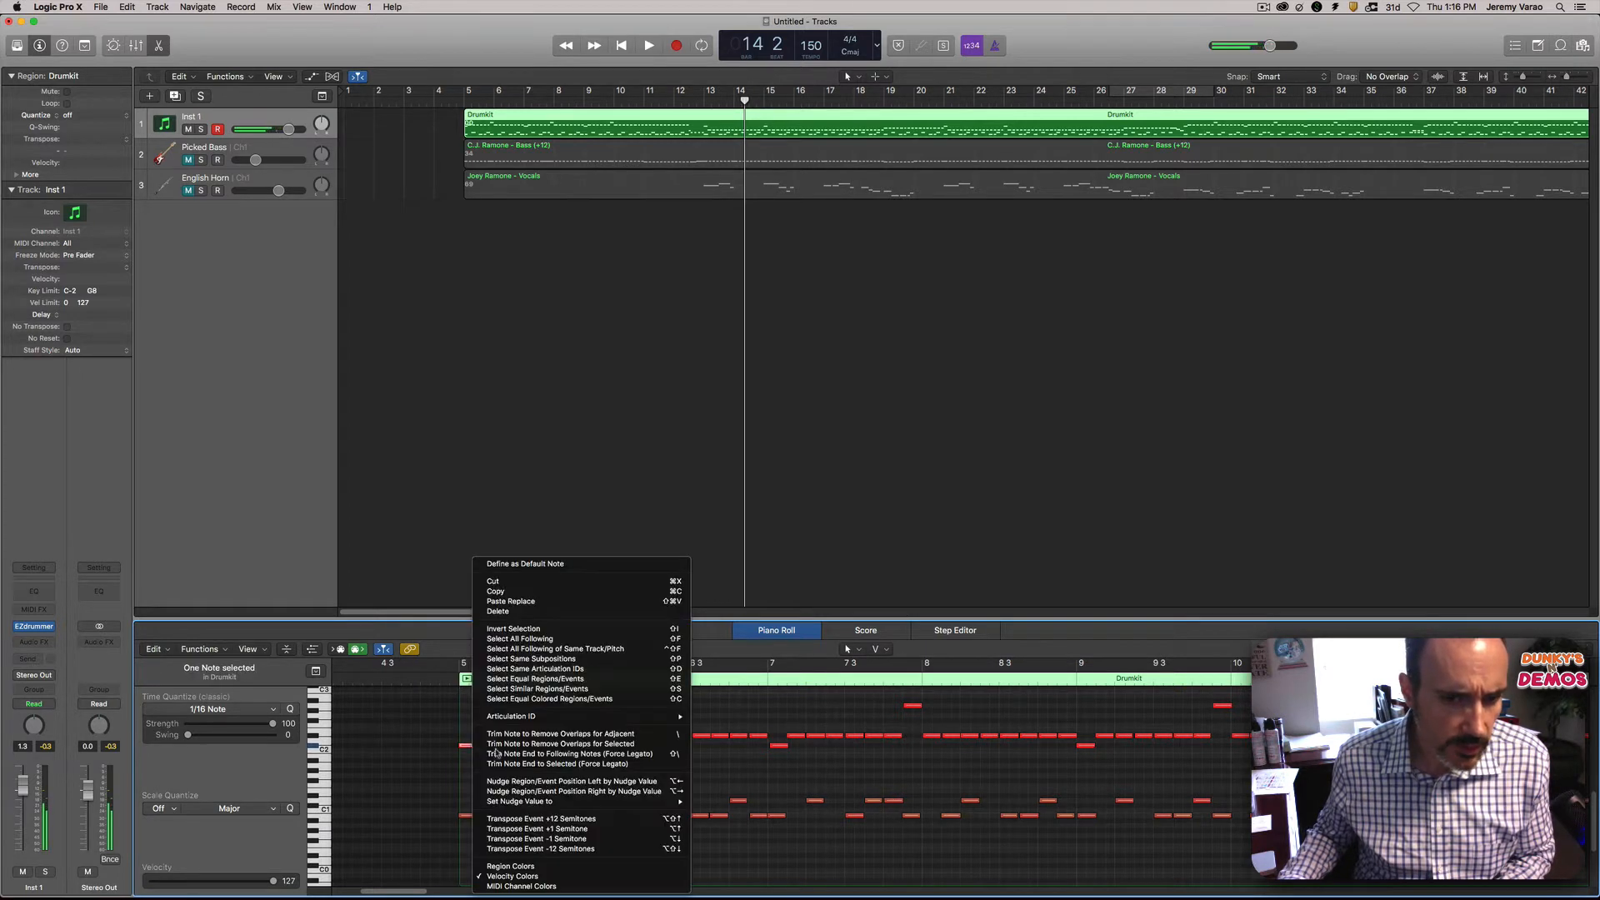
left_click(558, 649)
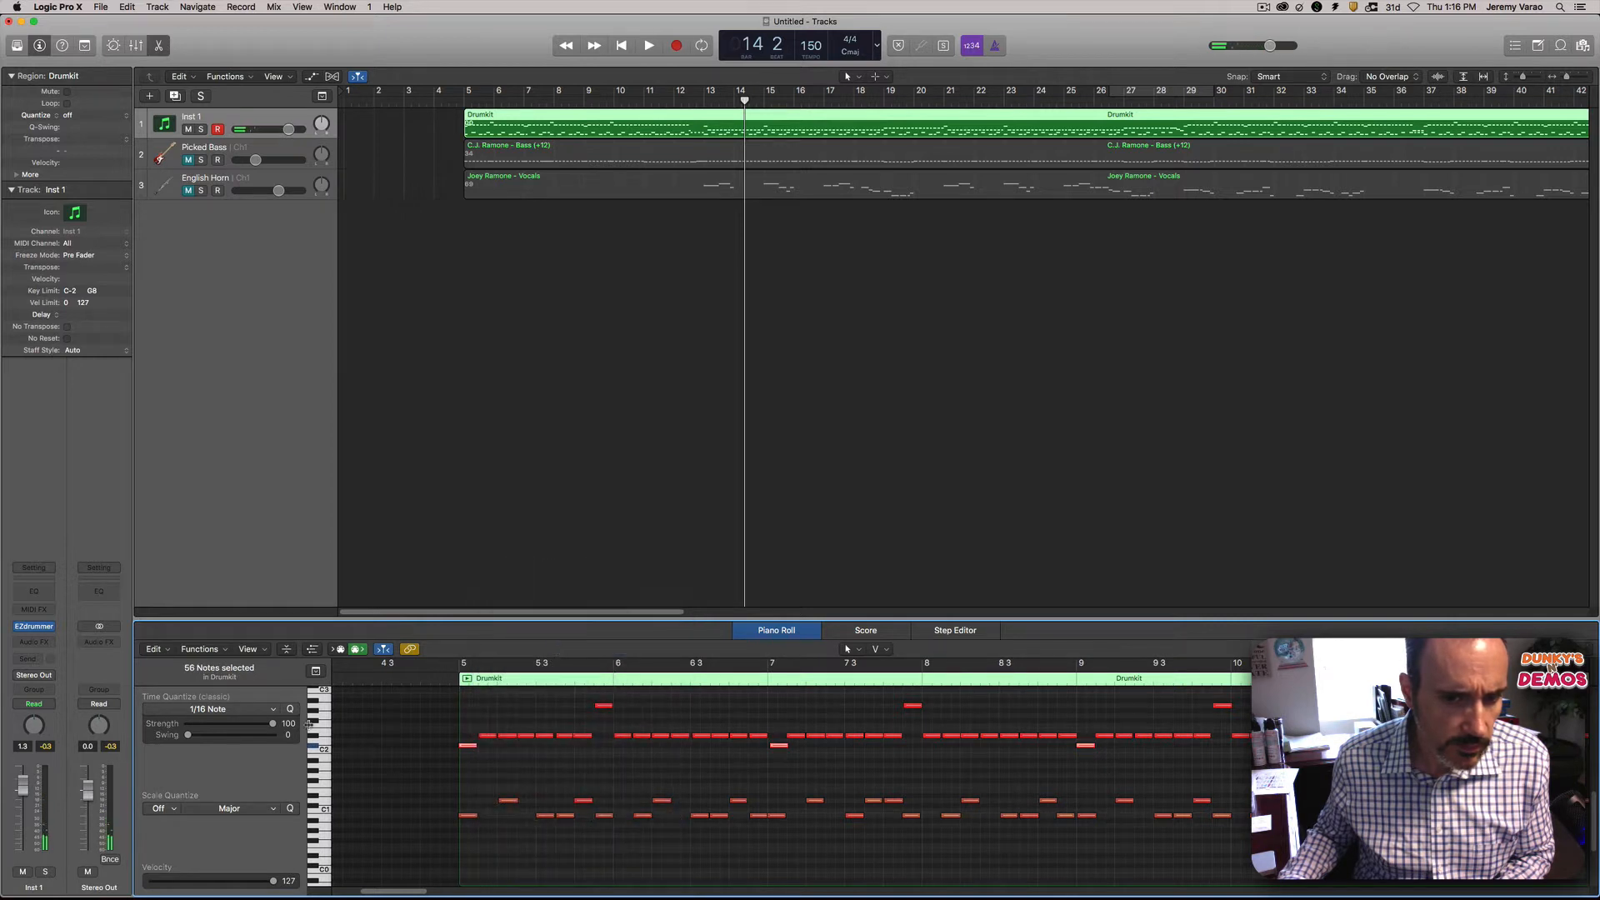
Step: Select all notes of both cymbal rows above and below the ride from bar 5 onward and randomize their velocities between 117 and 124
left_click(604, 707)
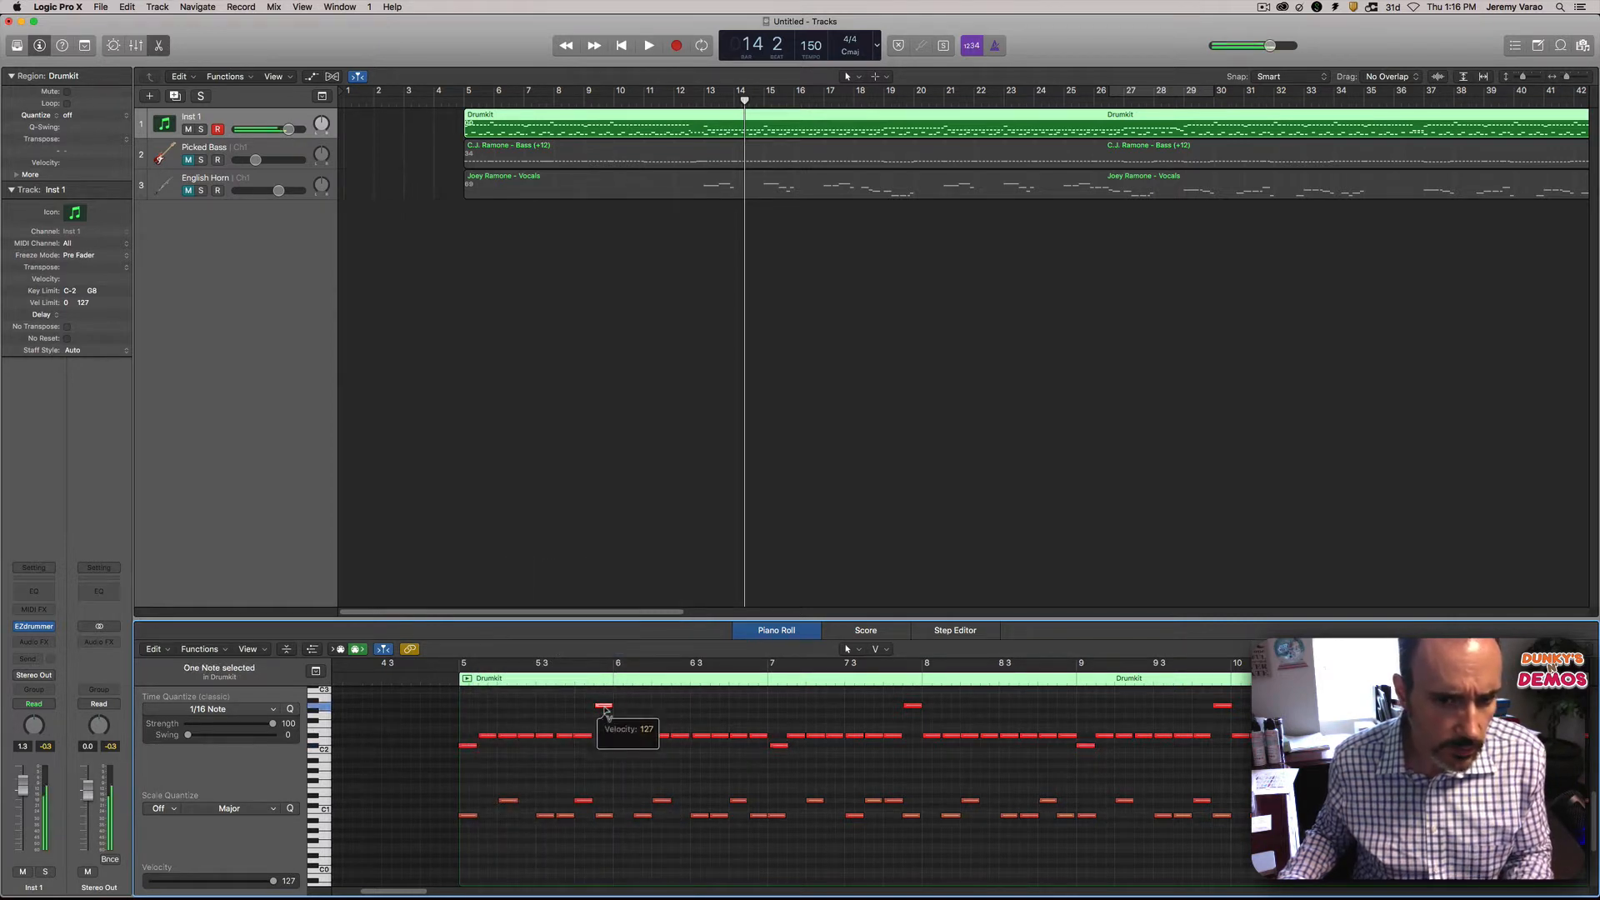
left_click(468, 747, "shift")
right_click(467, 748)
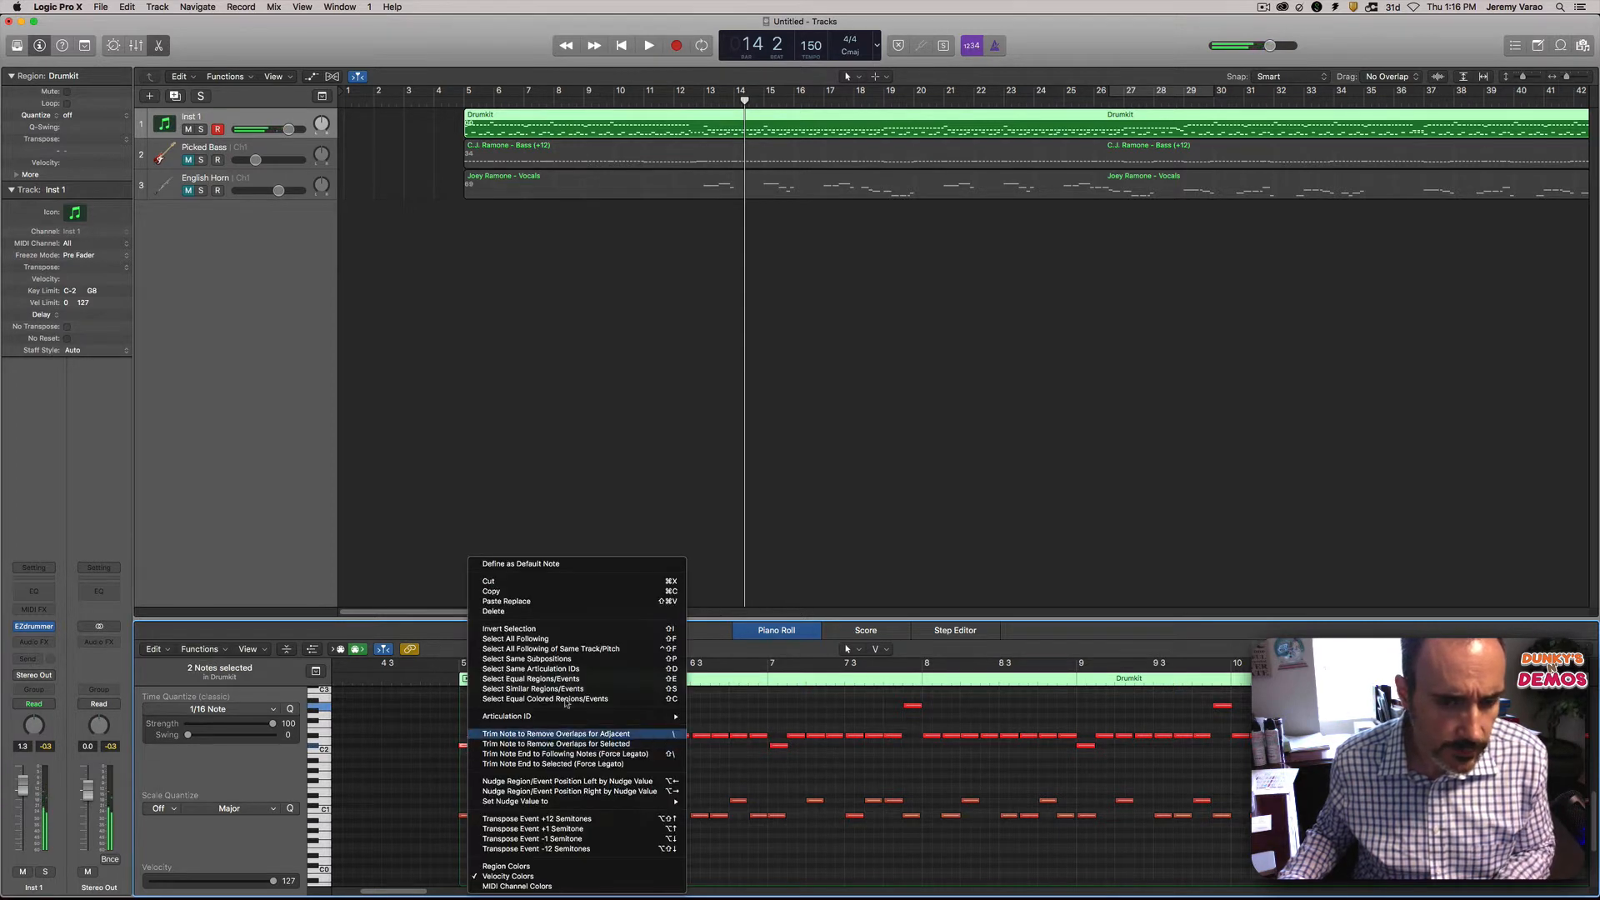
left_click(596, 651)
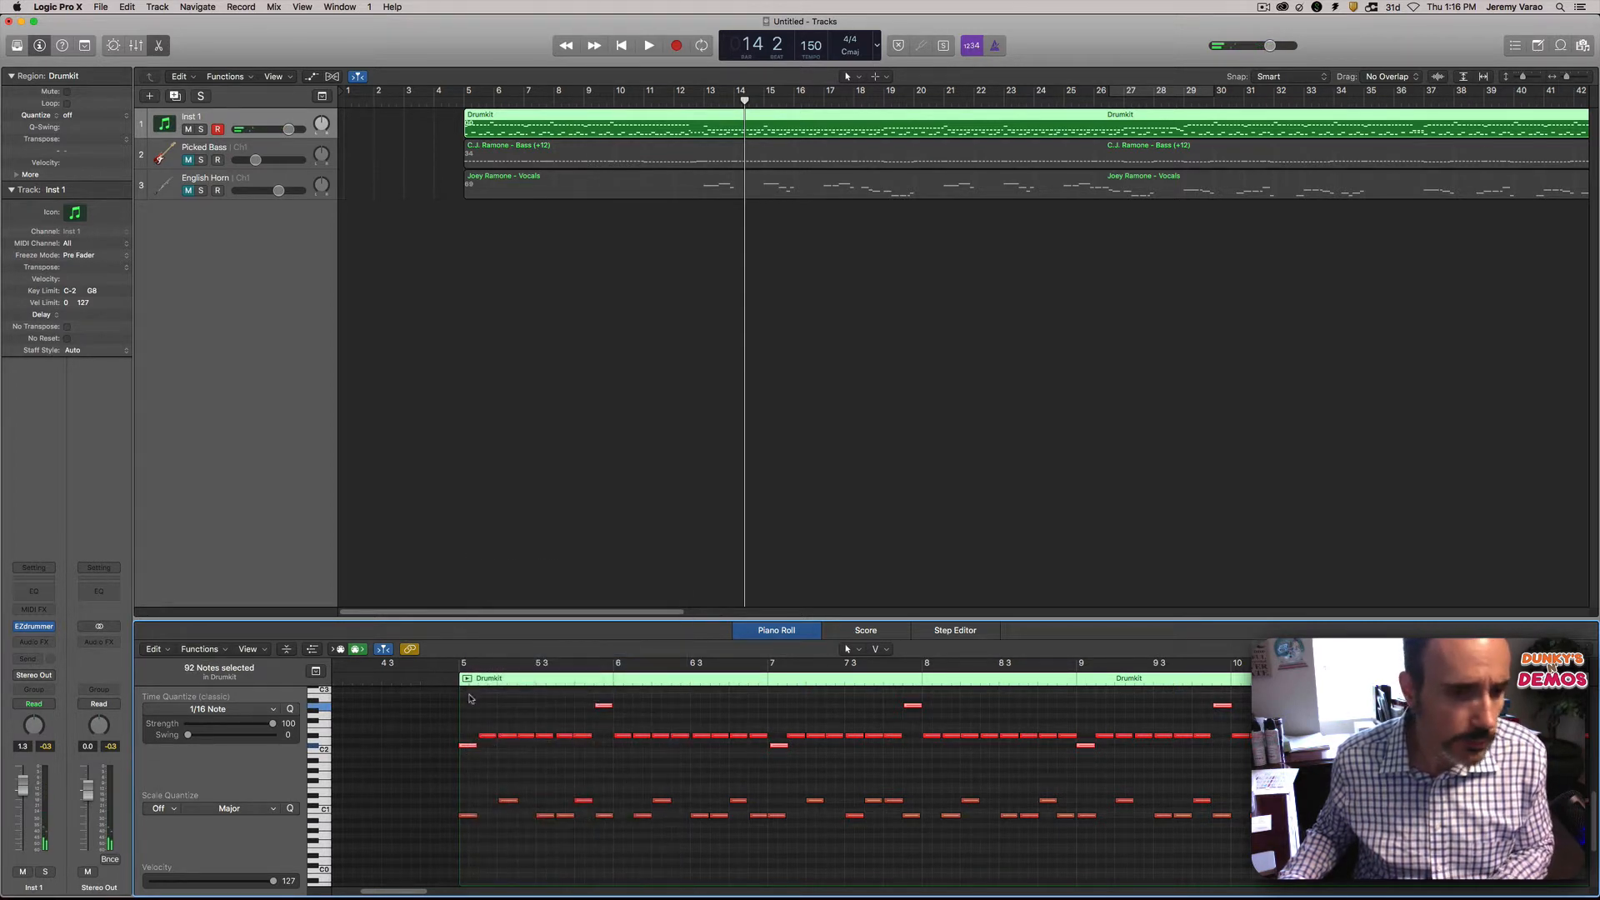
left_click(212, 654)
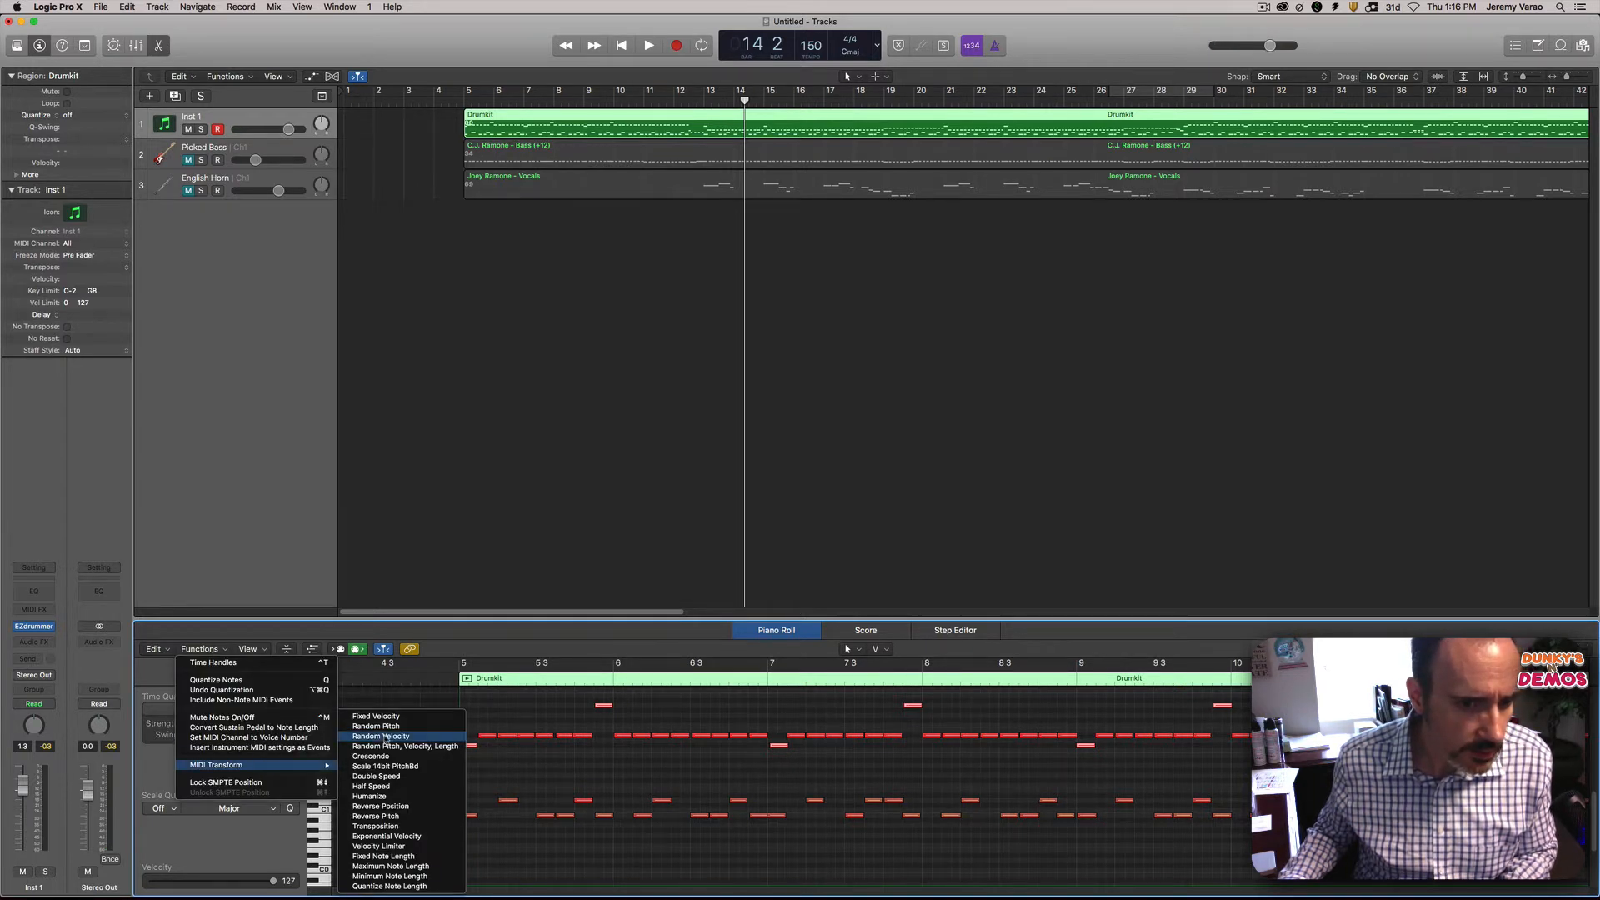
left_click(486, 653)
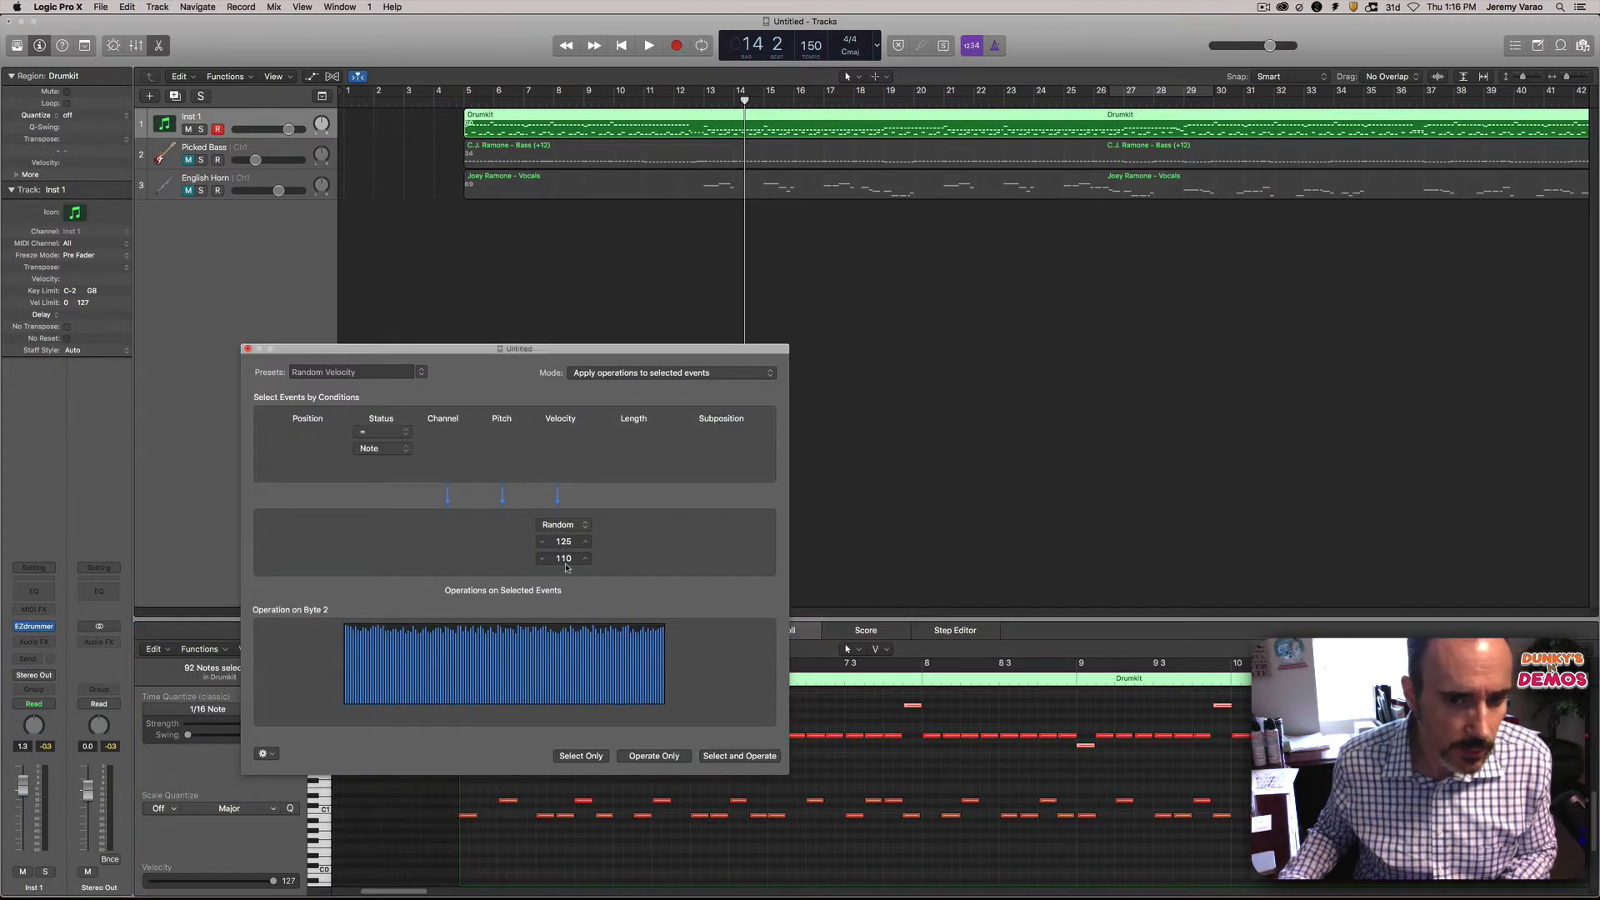
left_click_drag(566, 568, 566, 556)
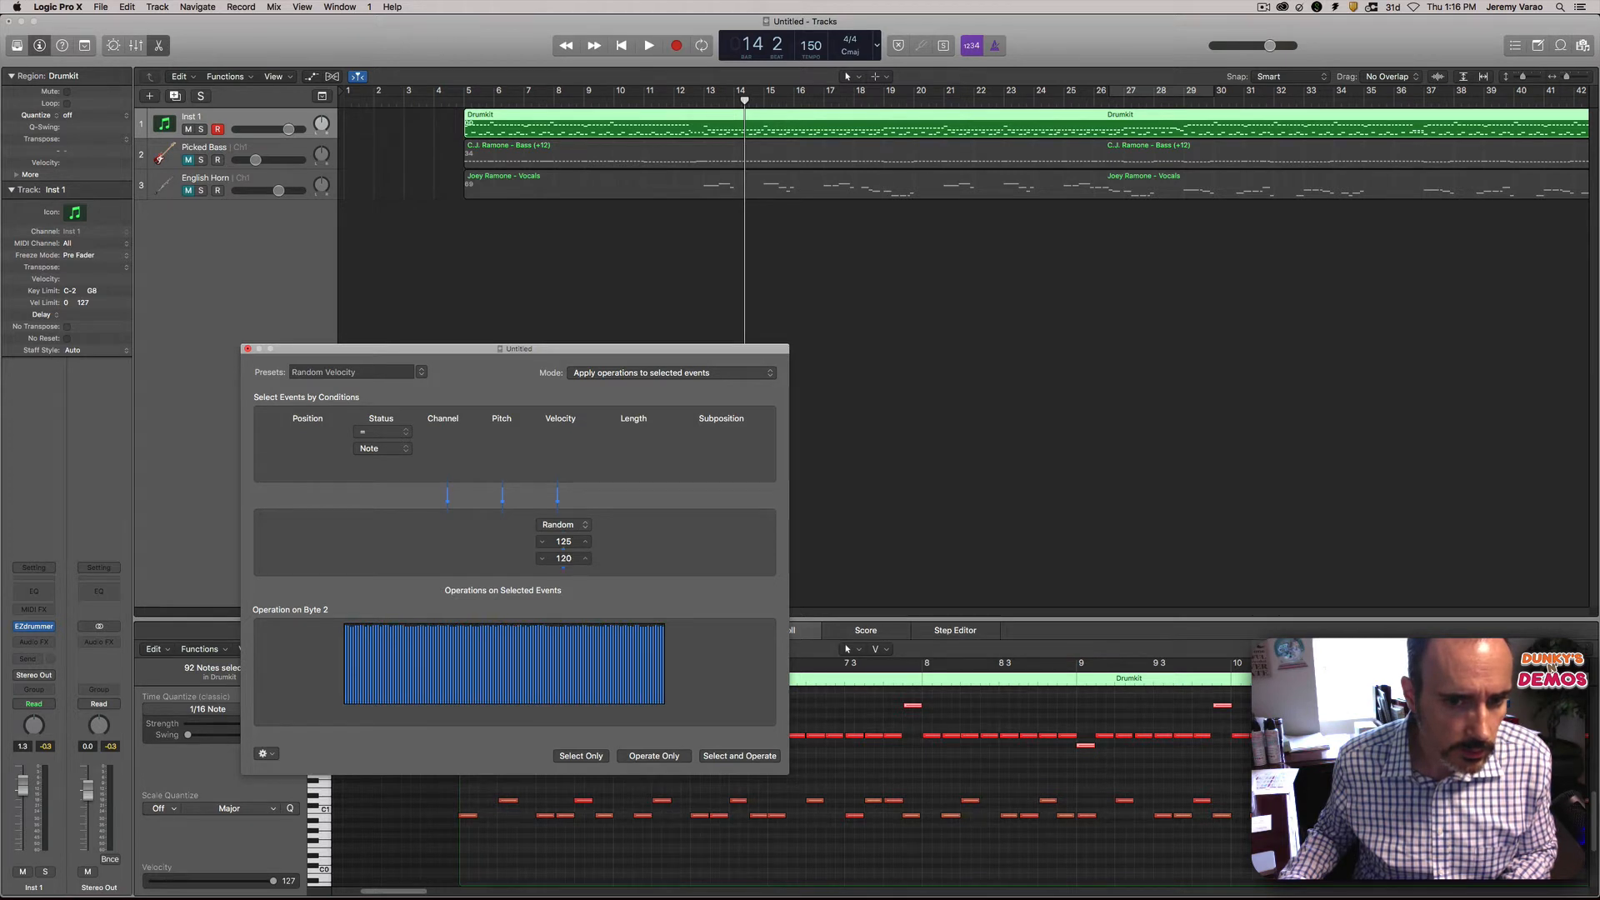
left_click_drag(566, 557, 566, 550)
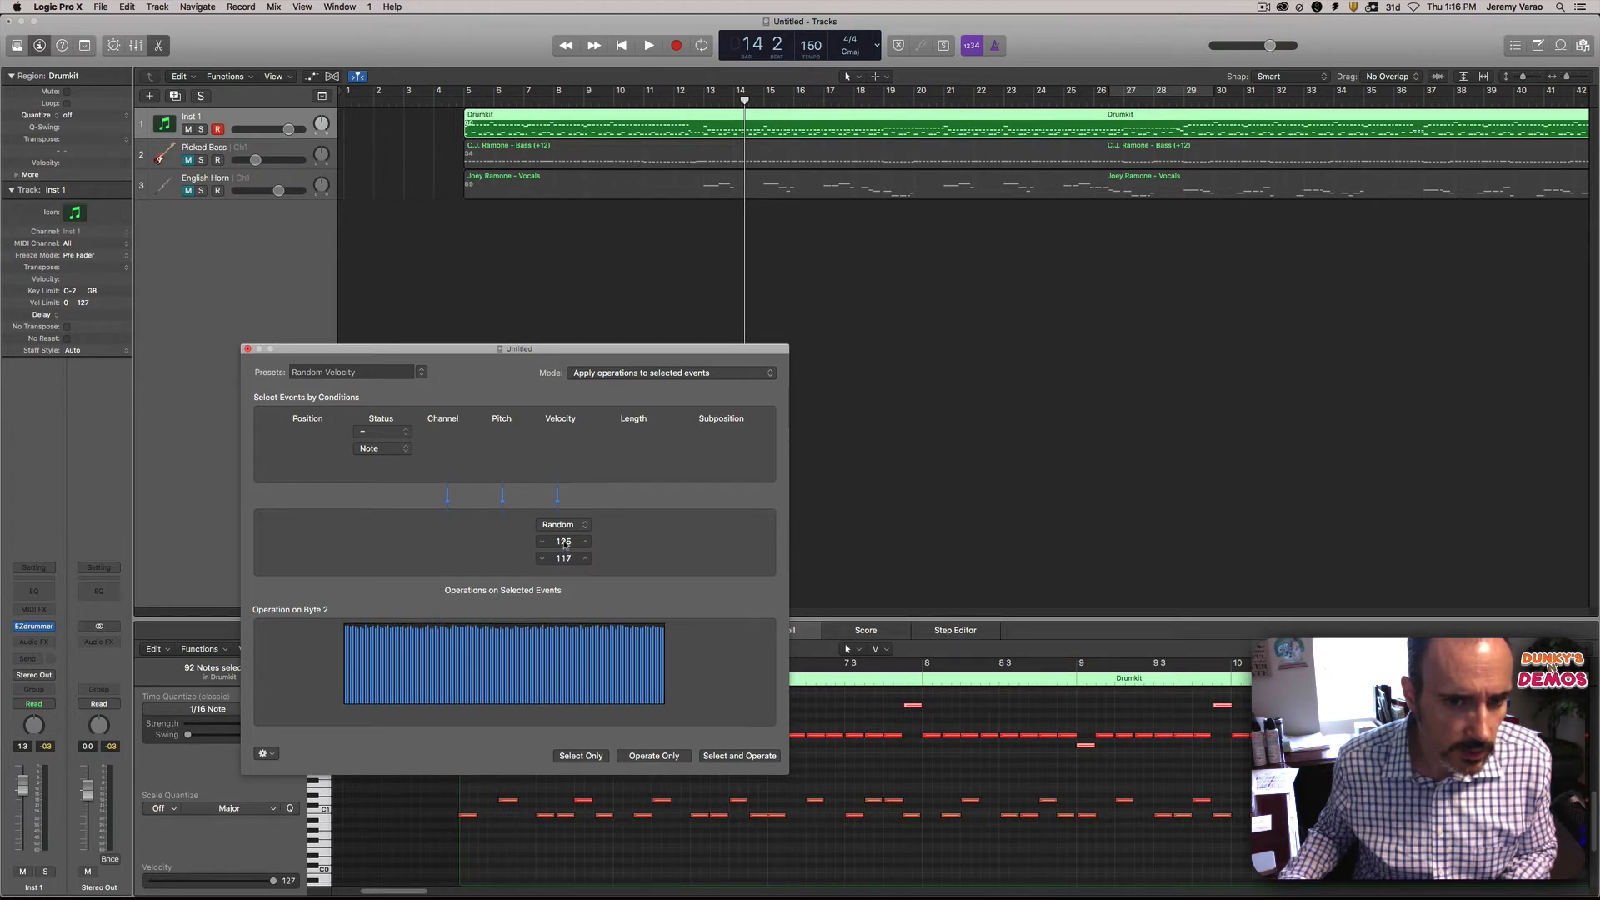
left_click_drag(564, 546, 564, 549)
left_click(658, 759)
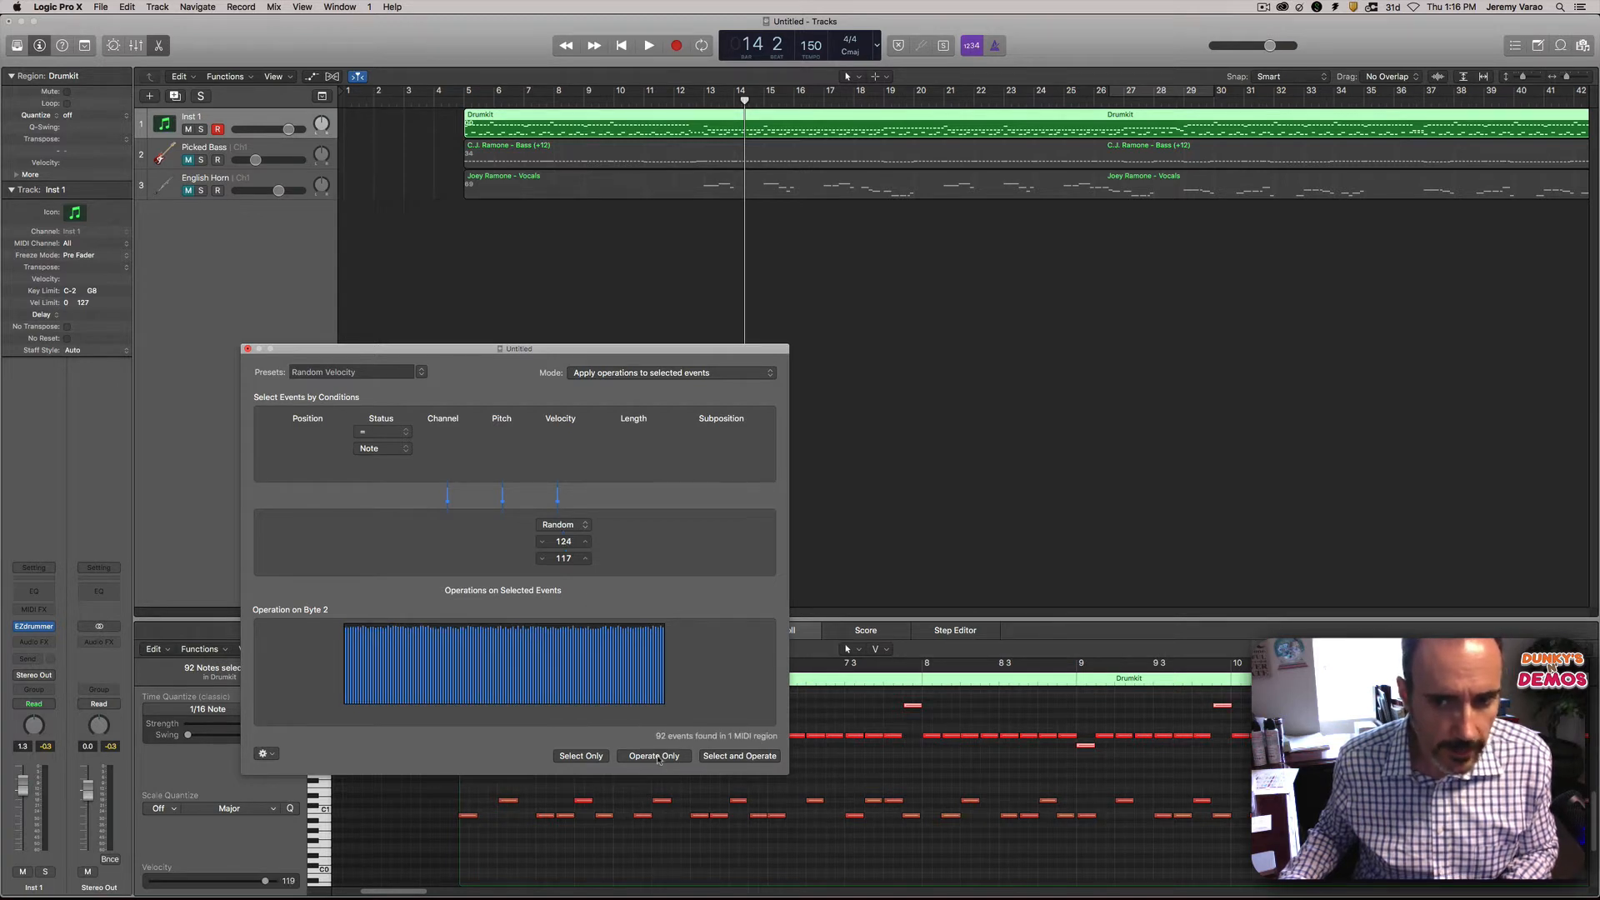
left_click(248, 350)
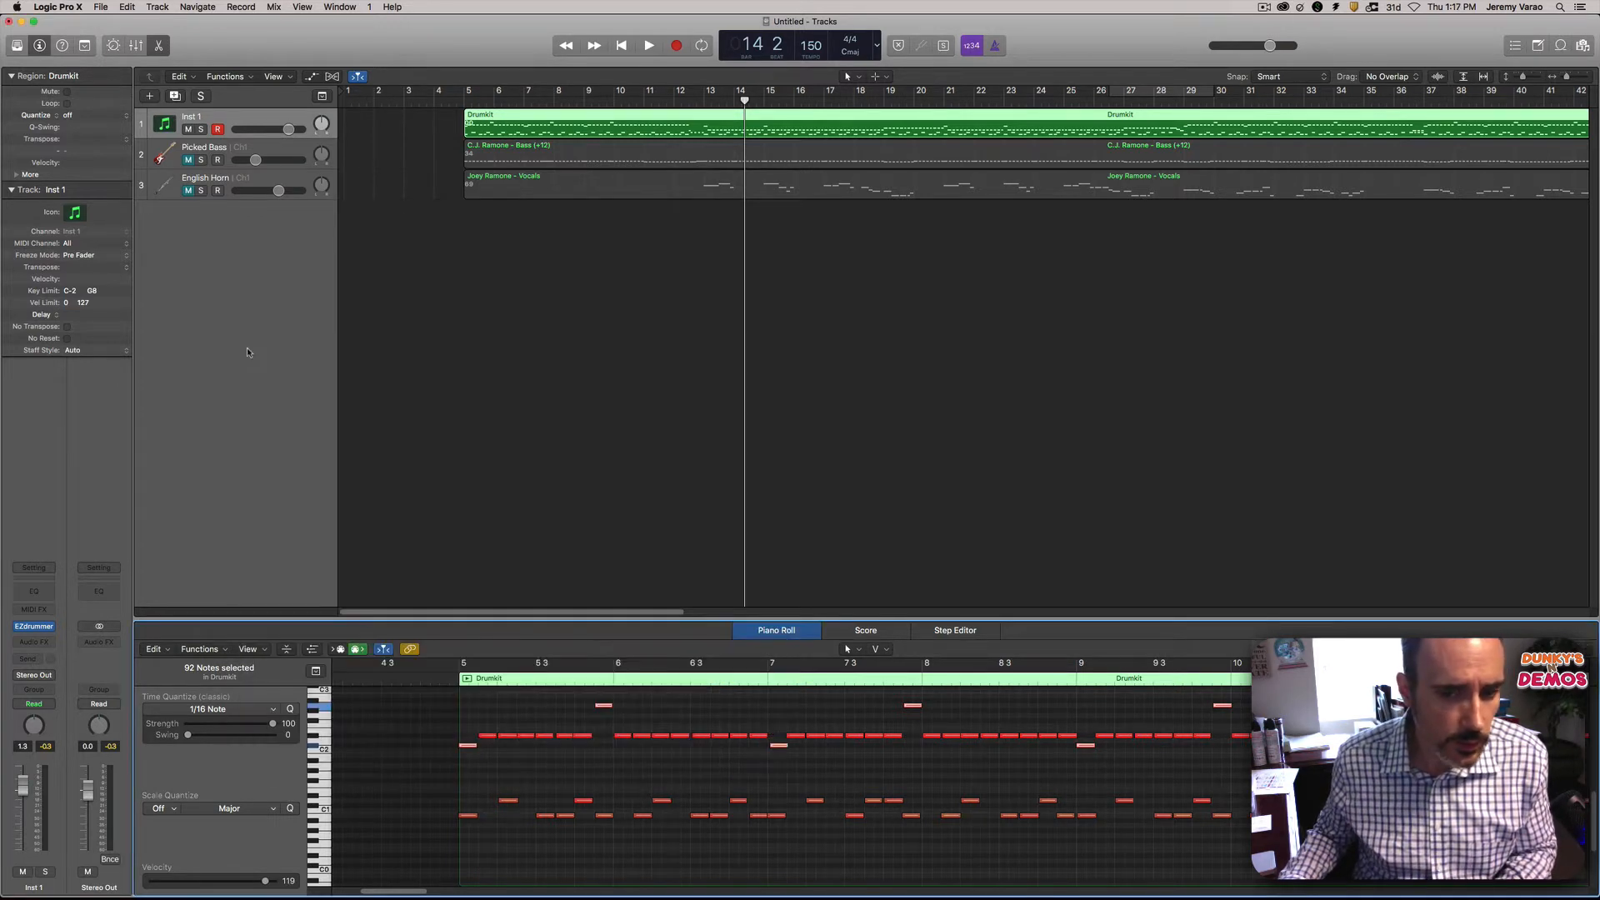
left_click(523, 760)
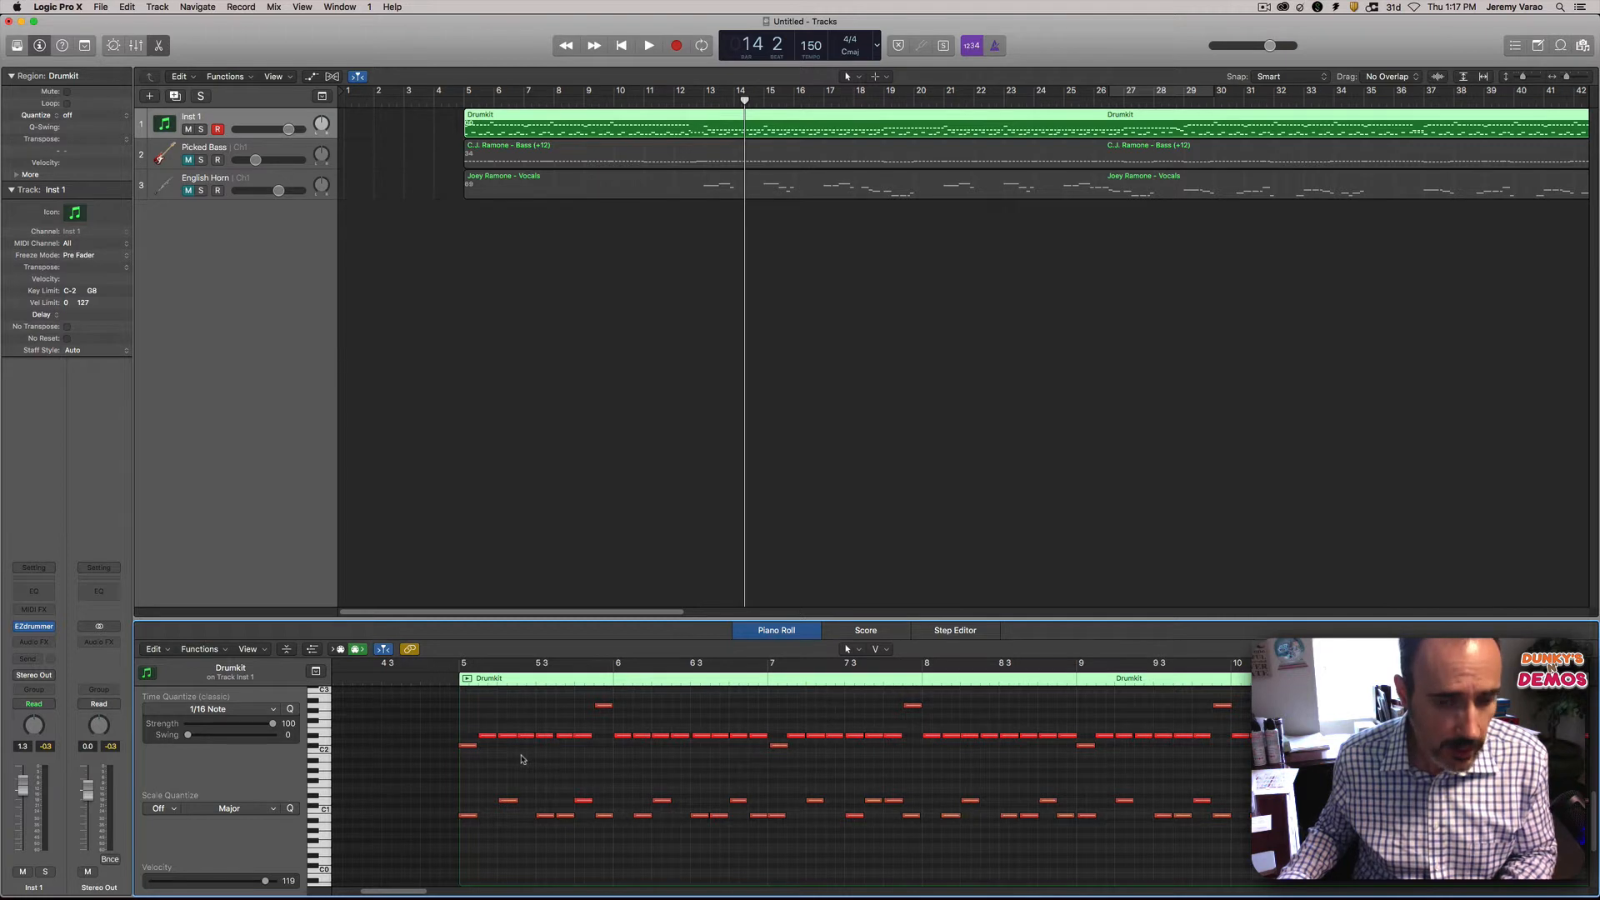
Step: Select every ride note from bar 5 onward and randomize their velocities between 101 and 111 with the Random Velocity transform
mouse_move(489, 740)
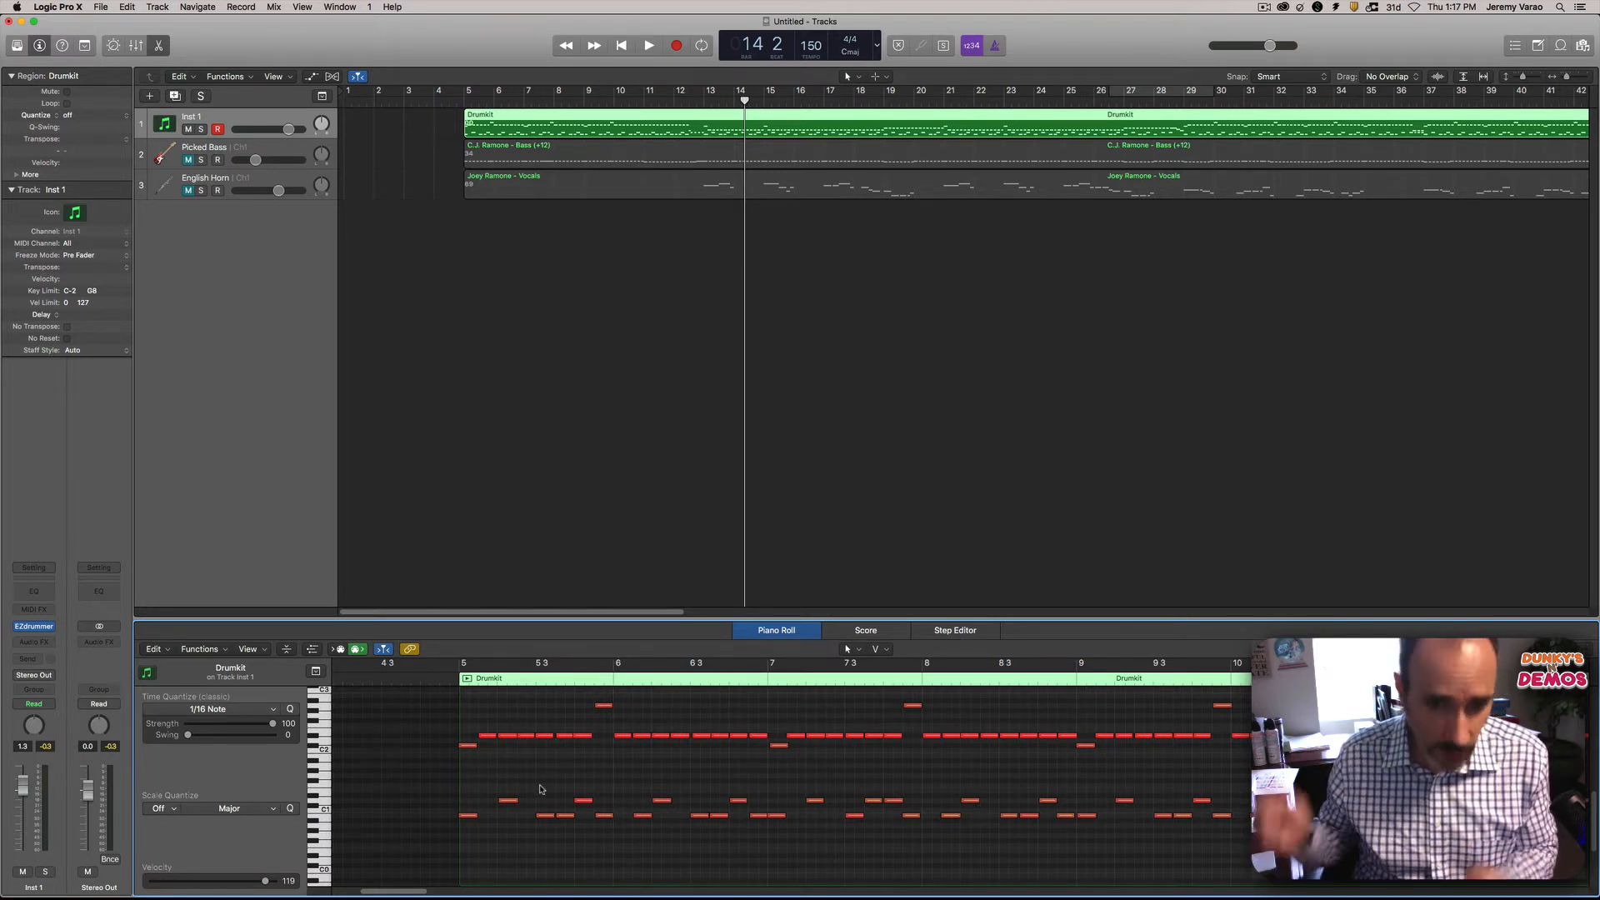
left_click(485, 737)
right_click(486, 737)
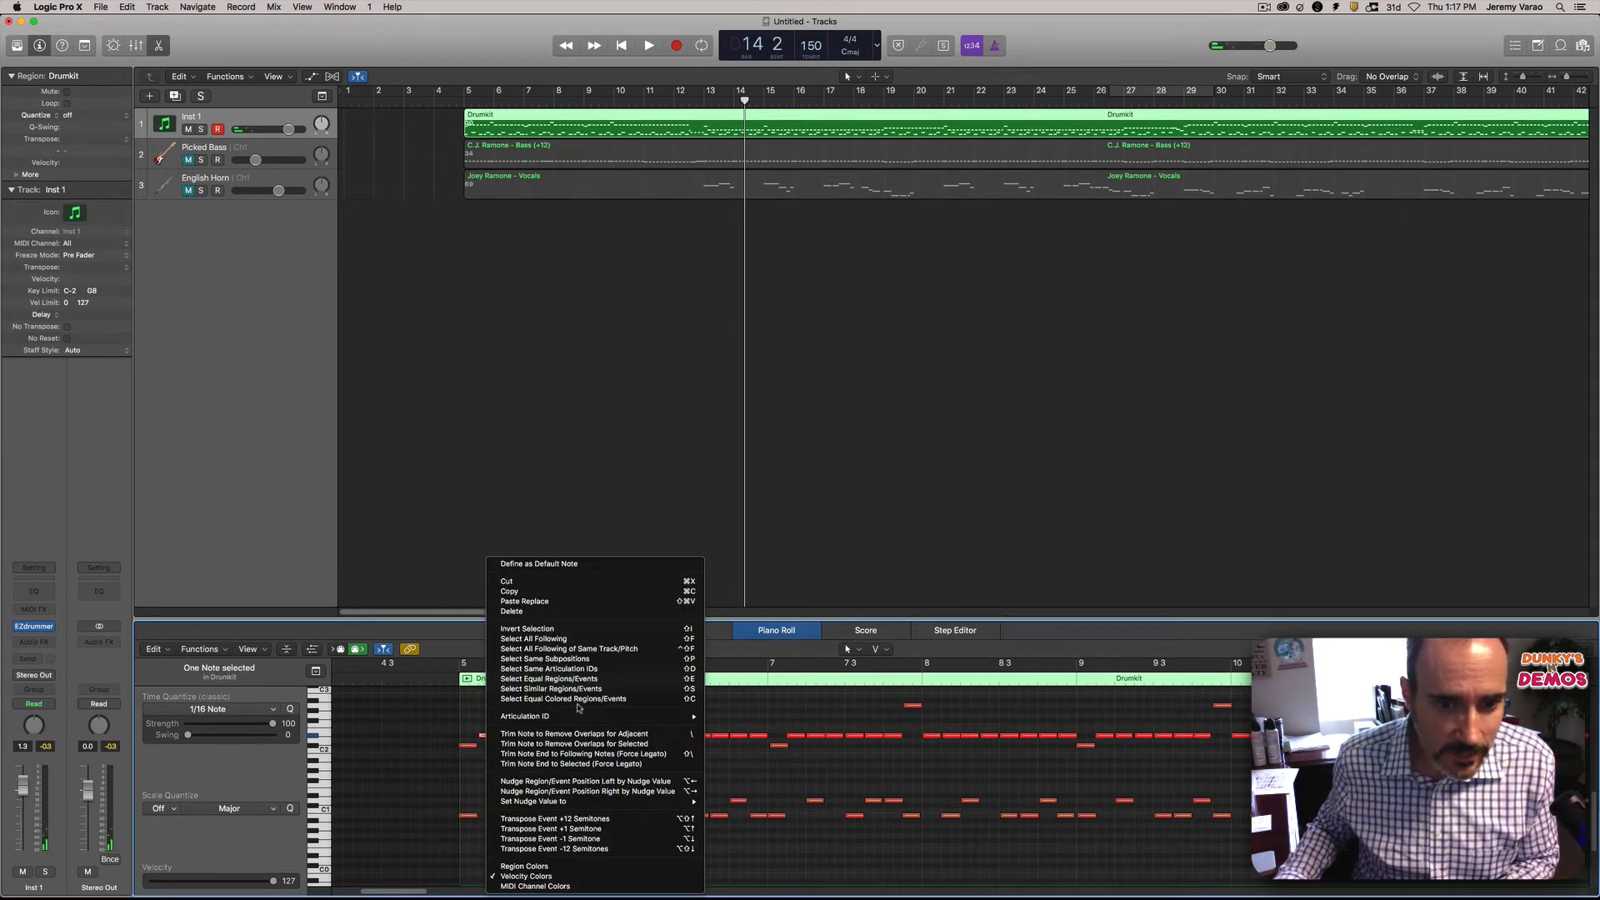
left_click(610, 650)
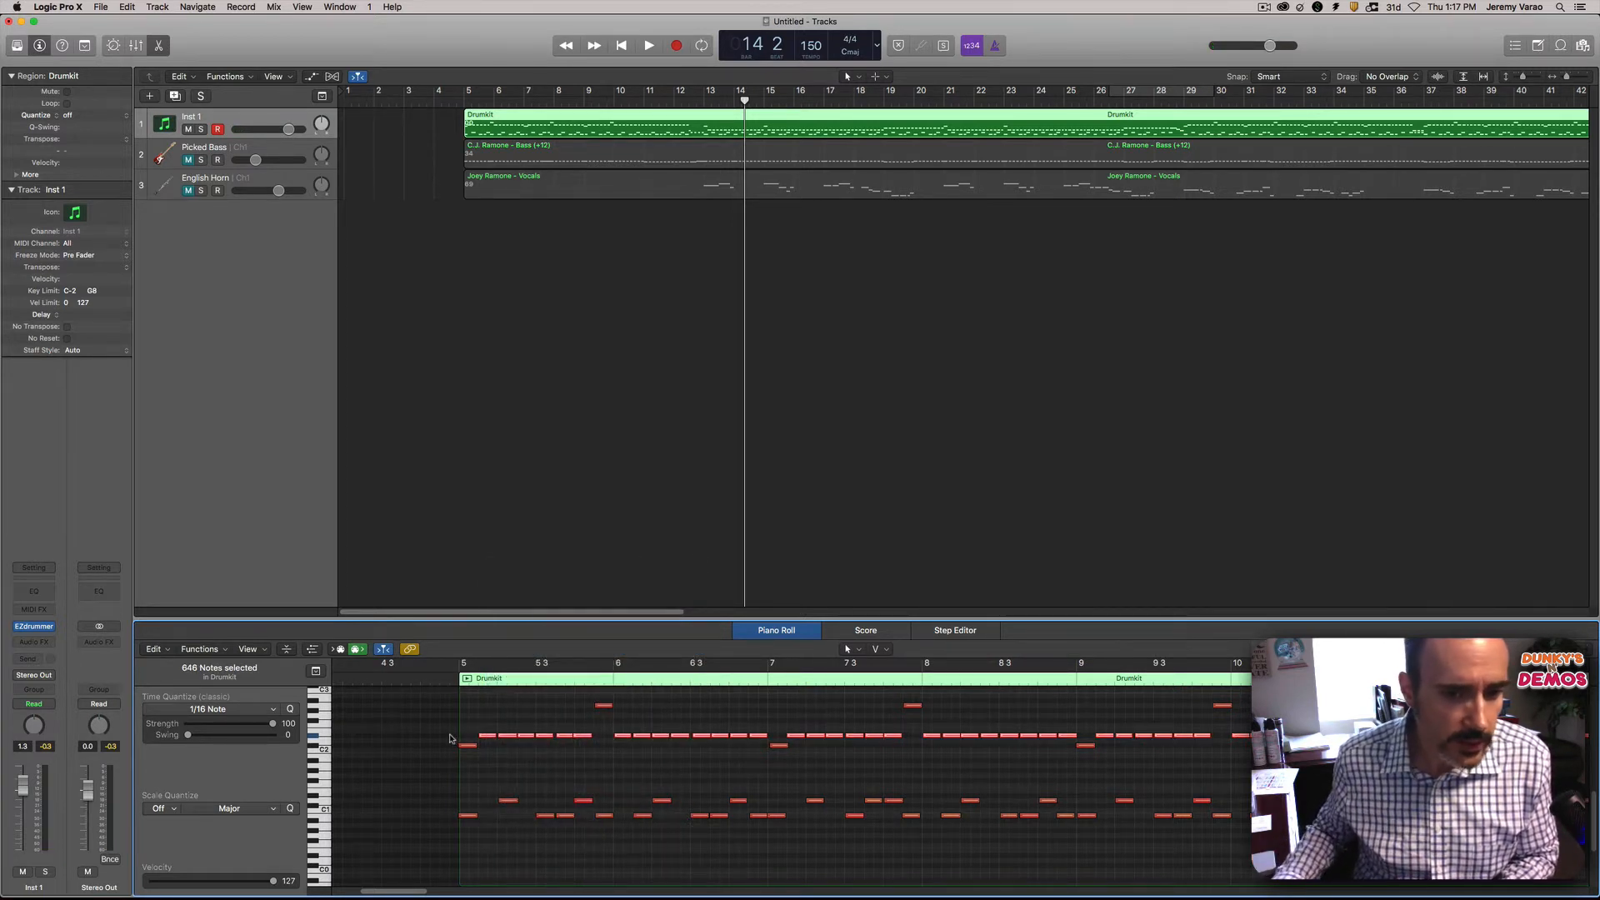
left_click(213, 651)
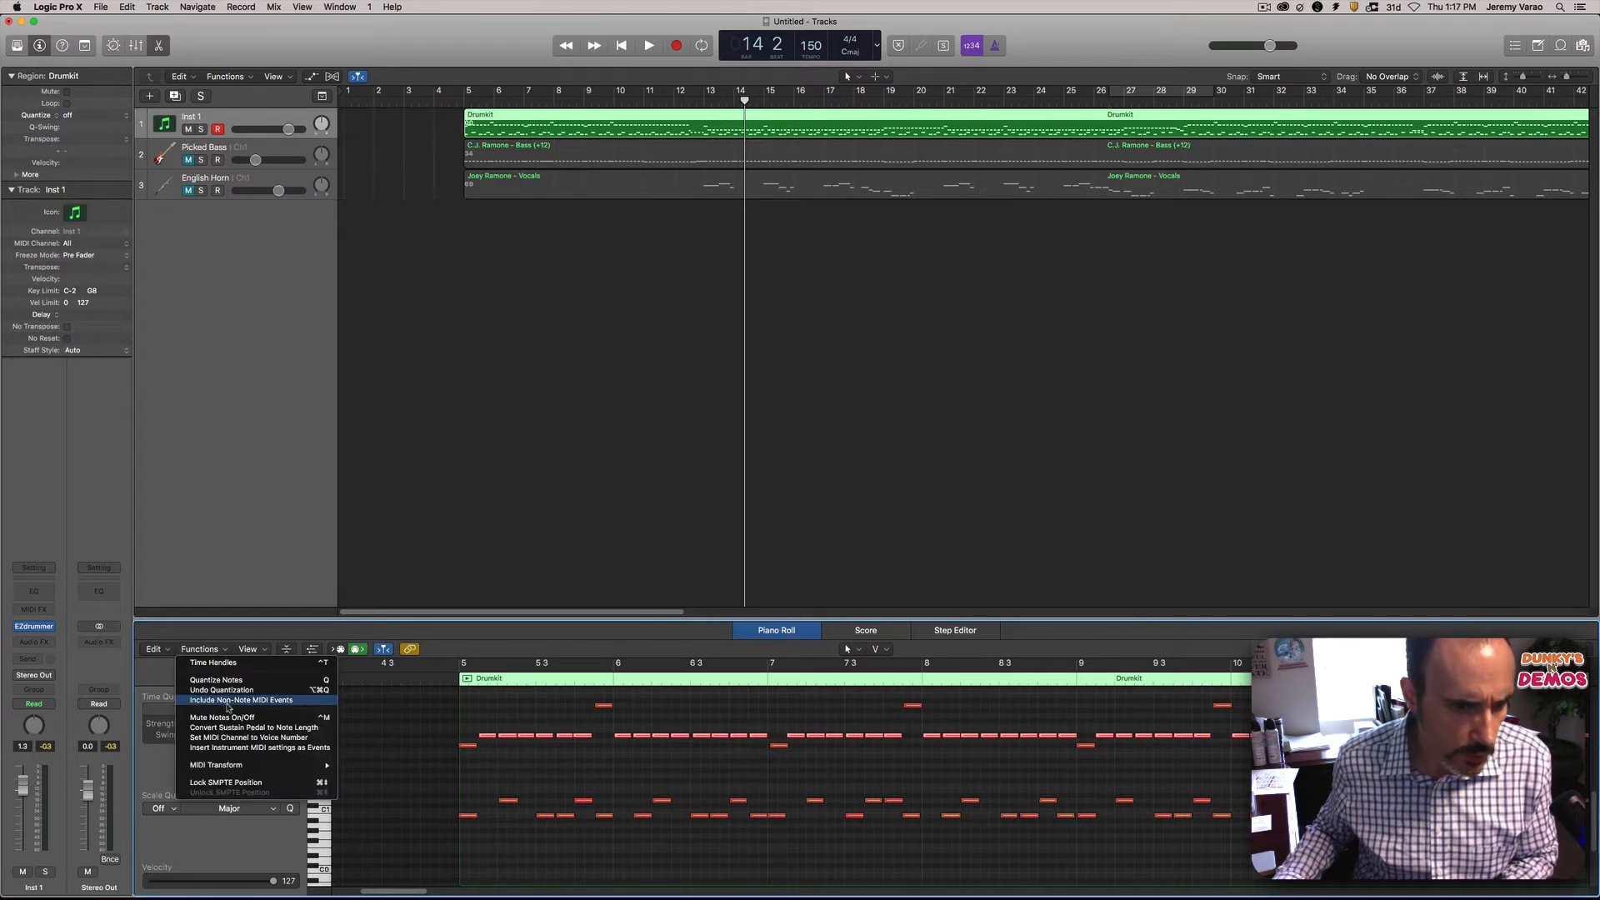
mouse_move(233, 767)
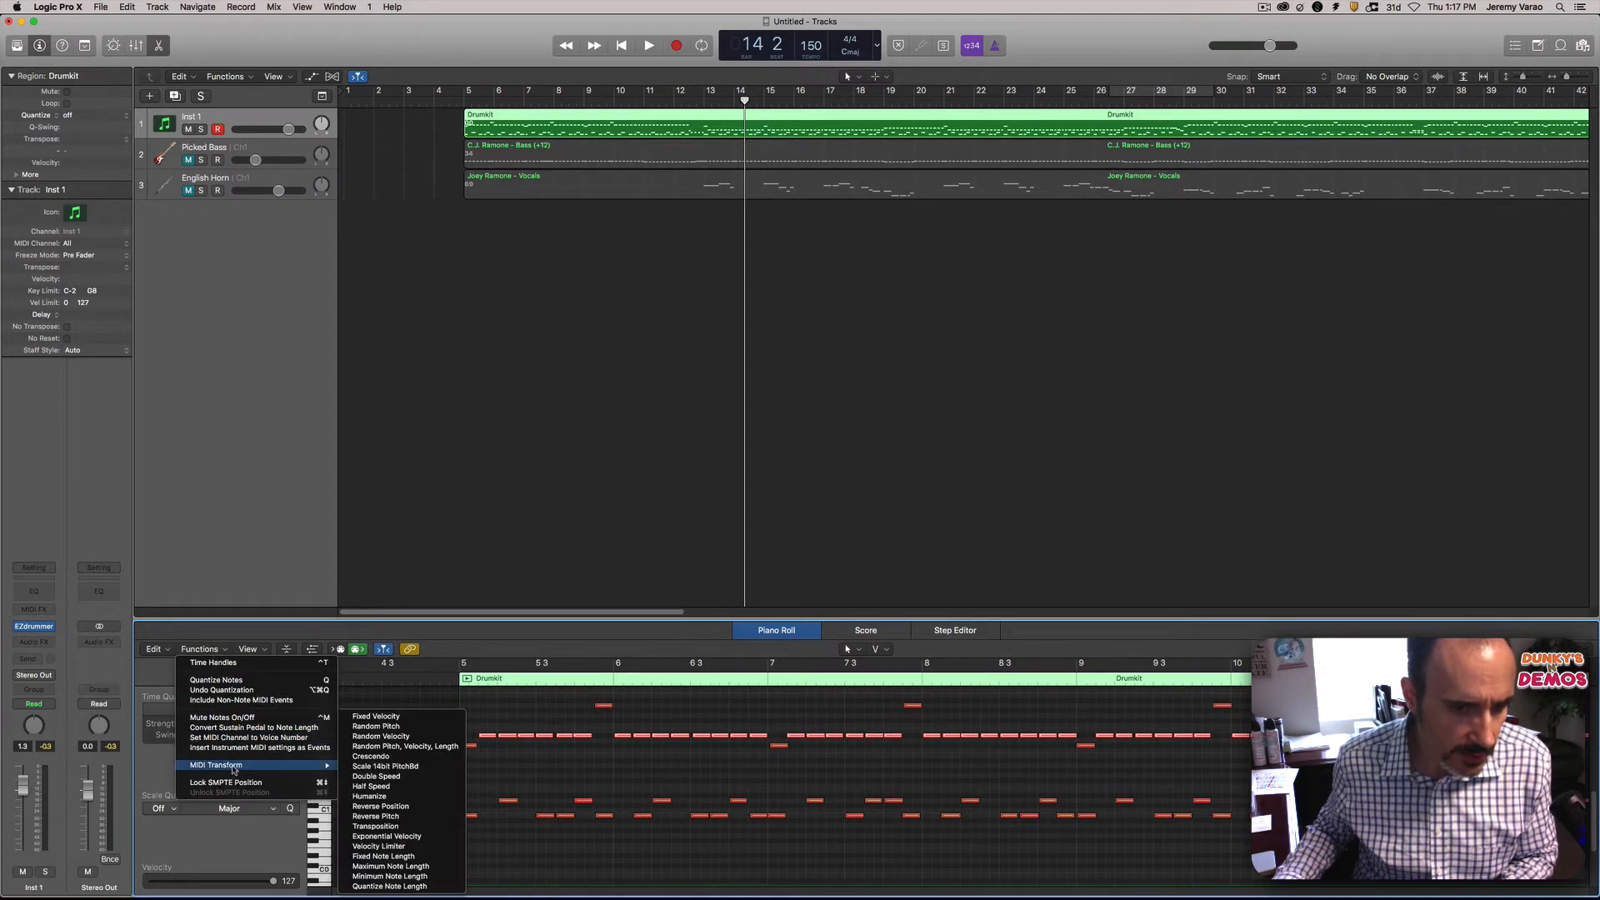
left_click(381, 737)
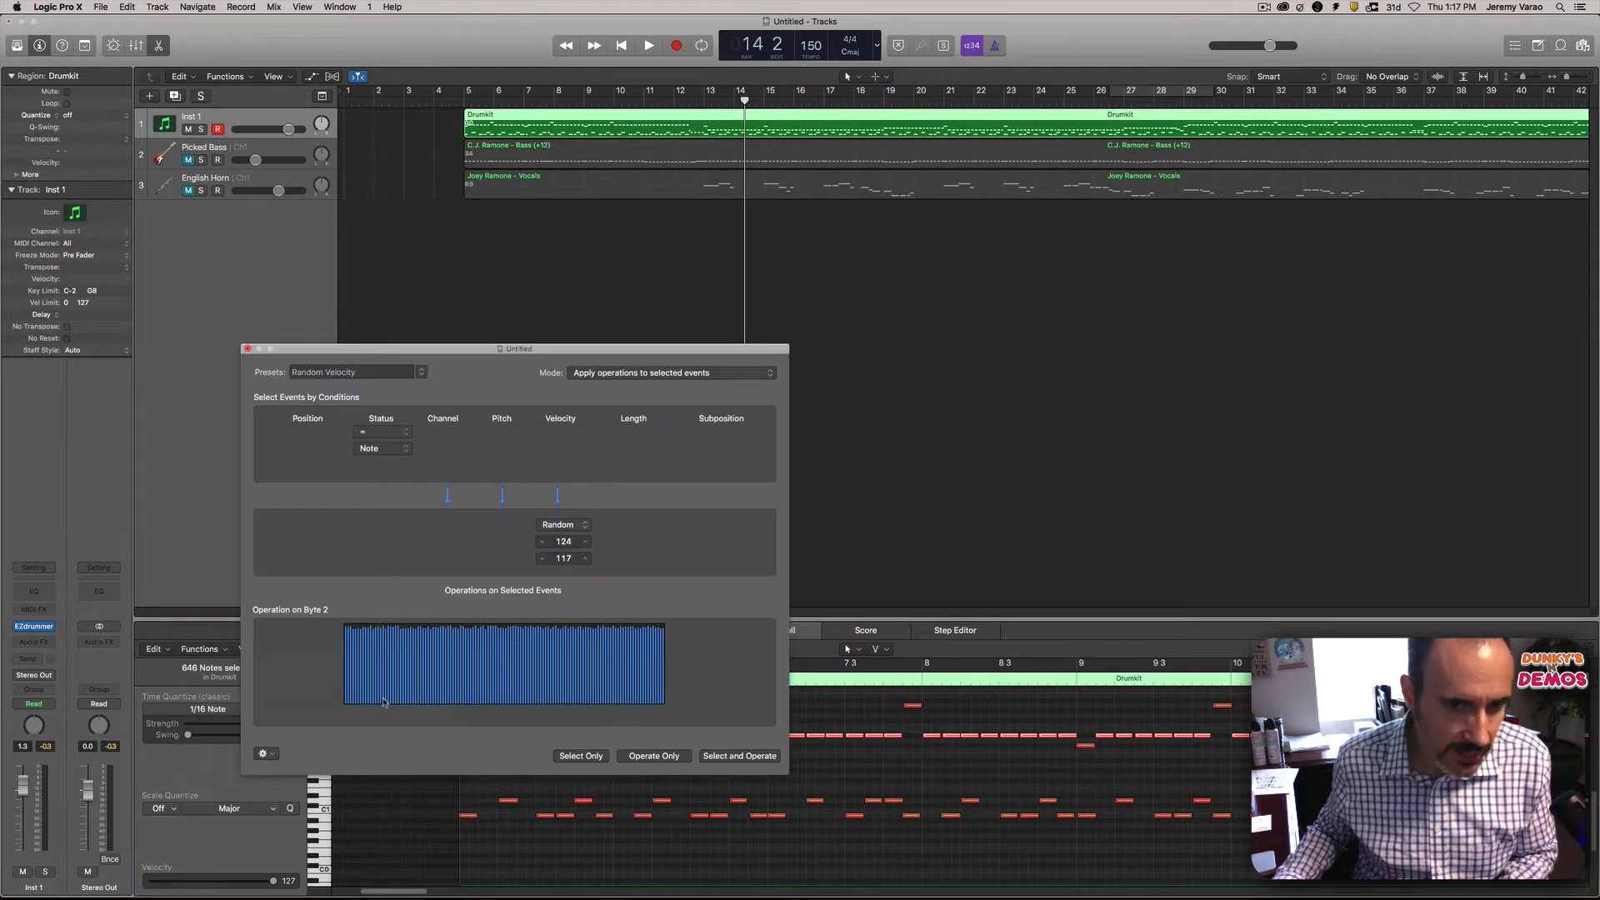
left_click_drag(563, 558, 564, 553)
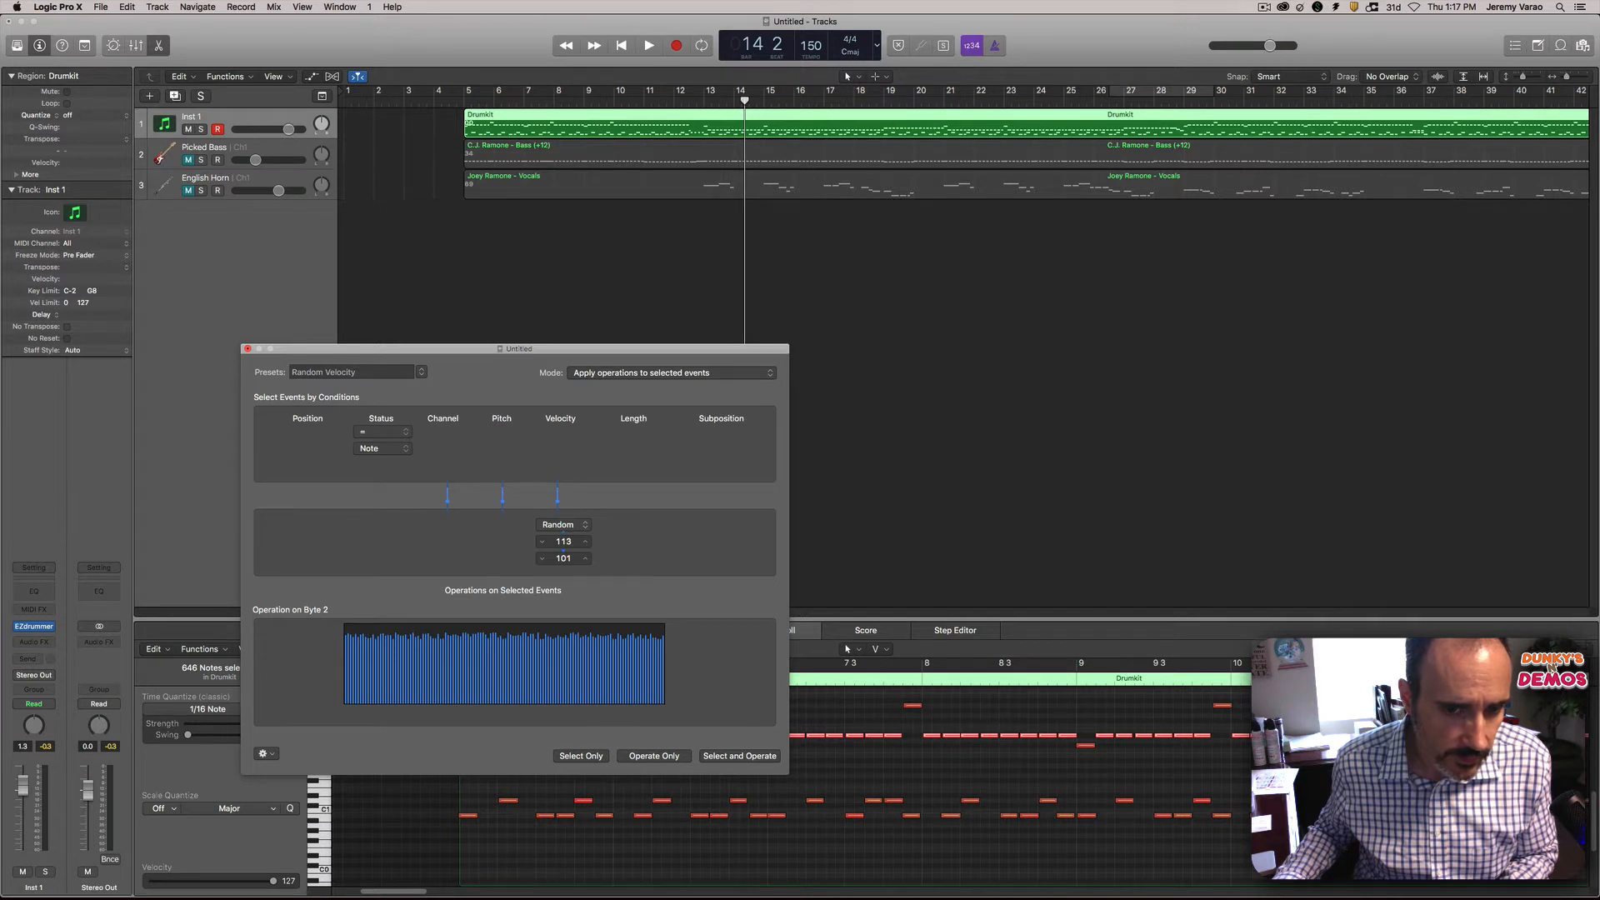
left_click_drag(563, 553, 569, 551)
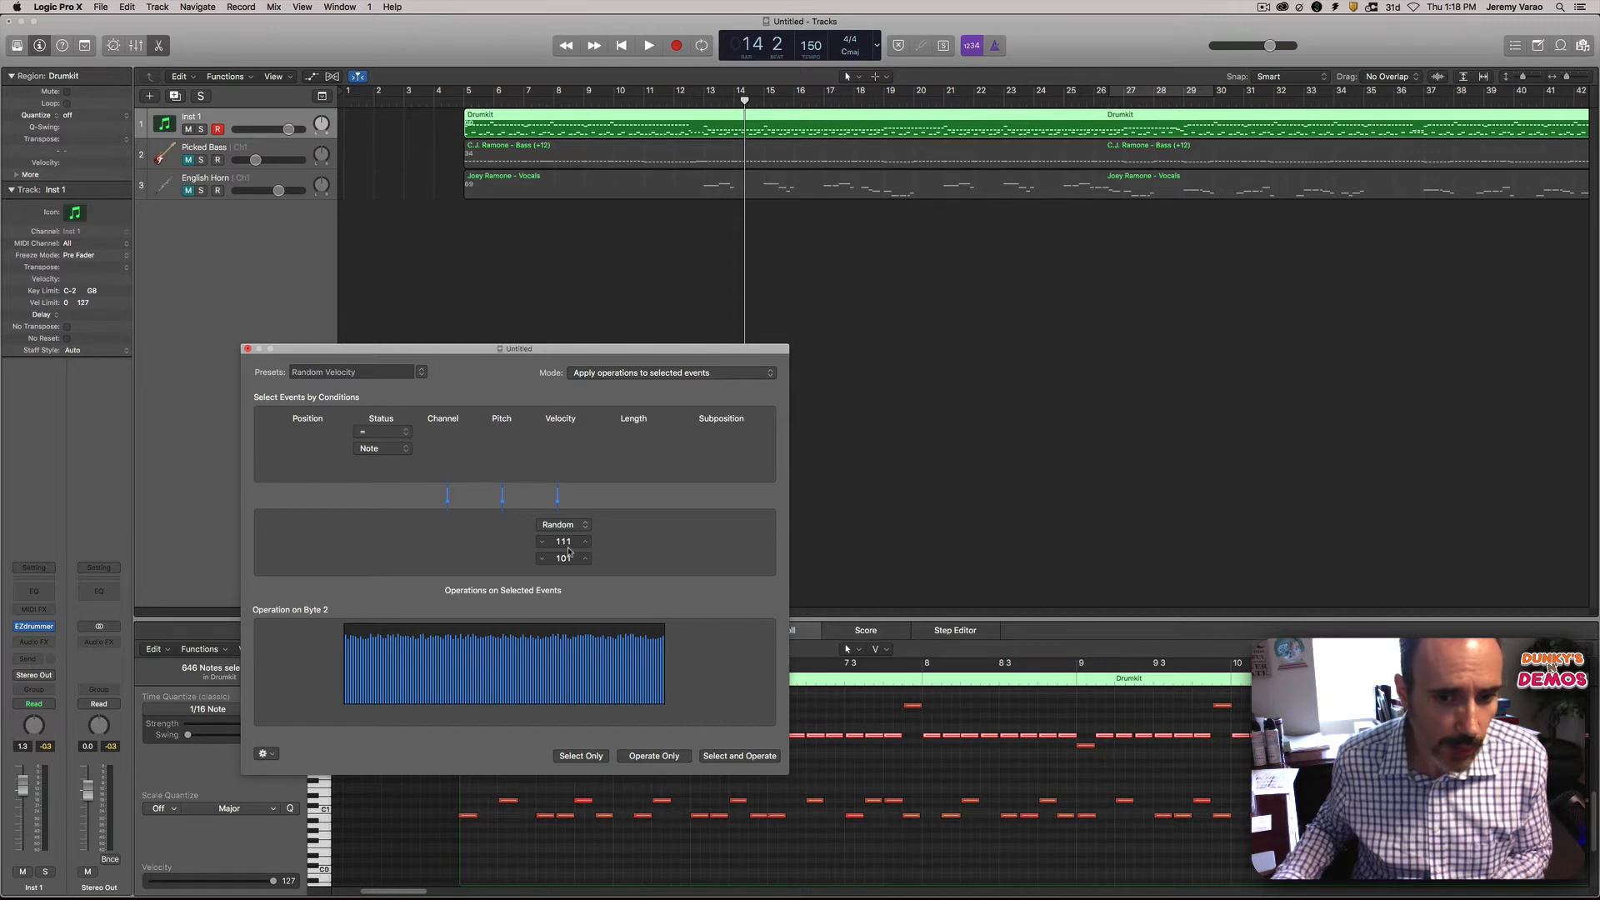
left_click(660, 757)
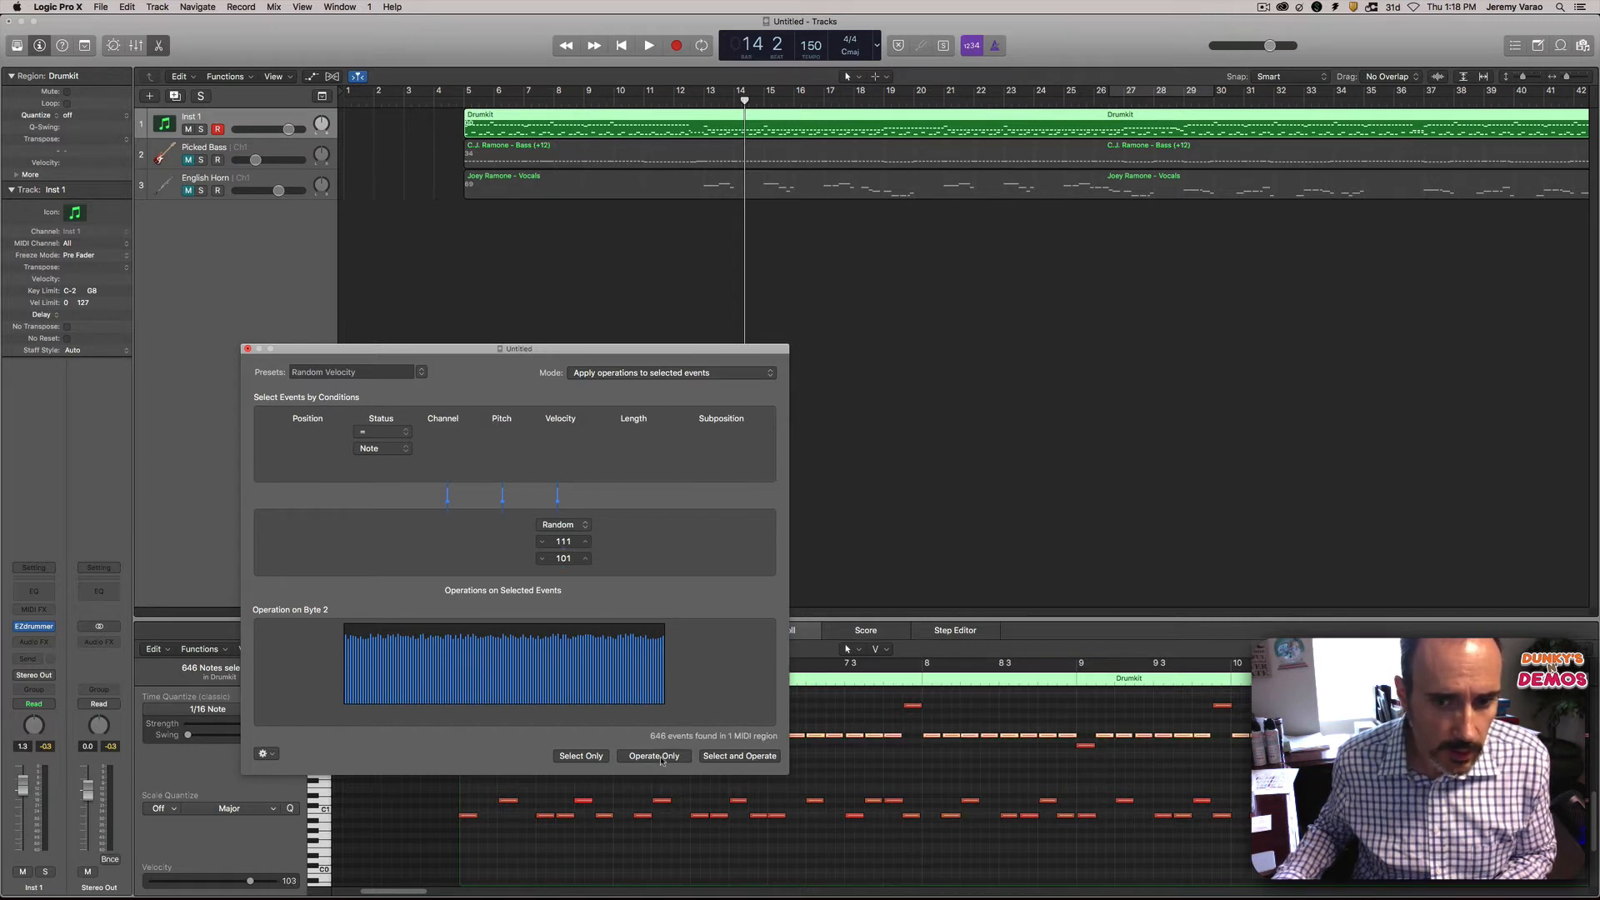
left_click(247, 349)
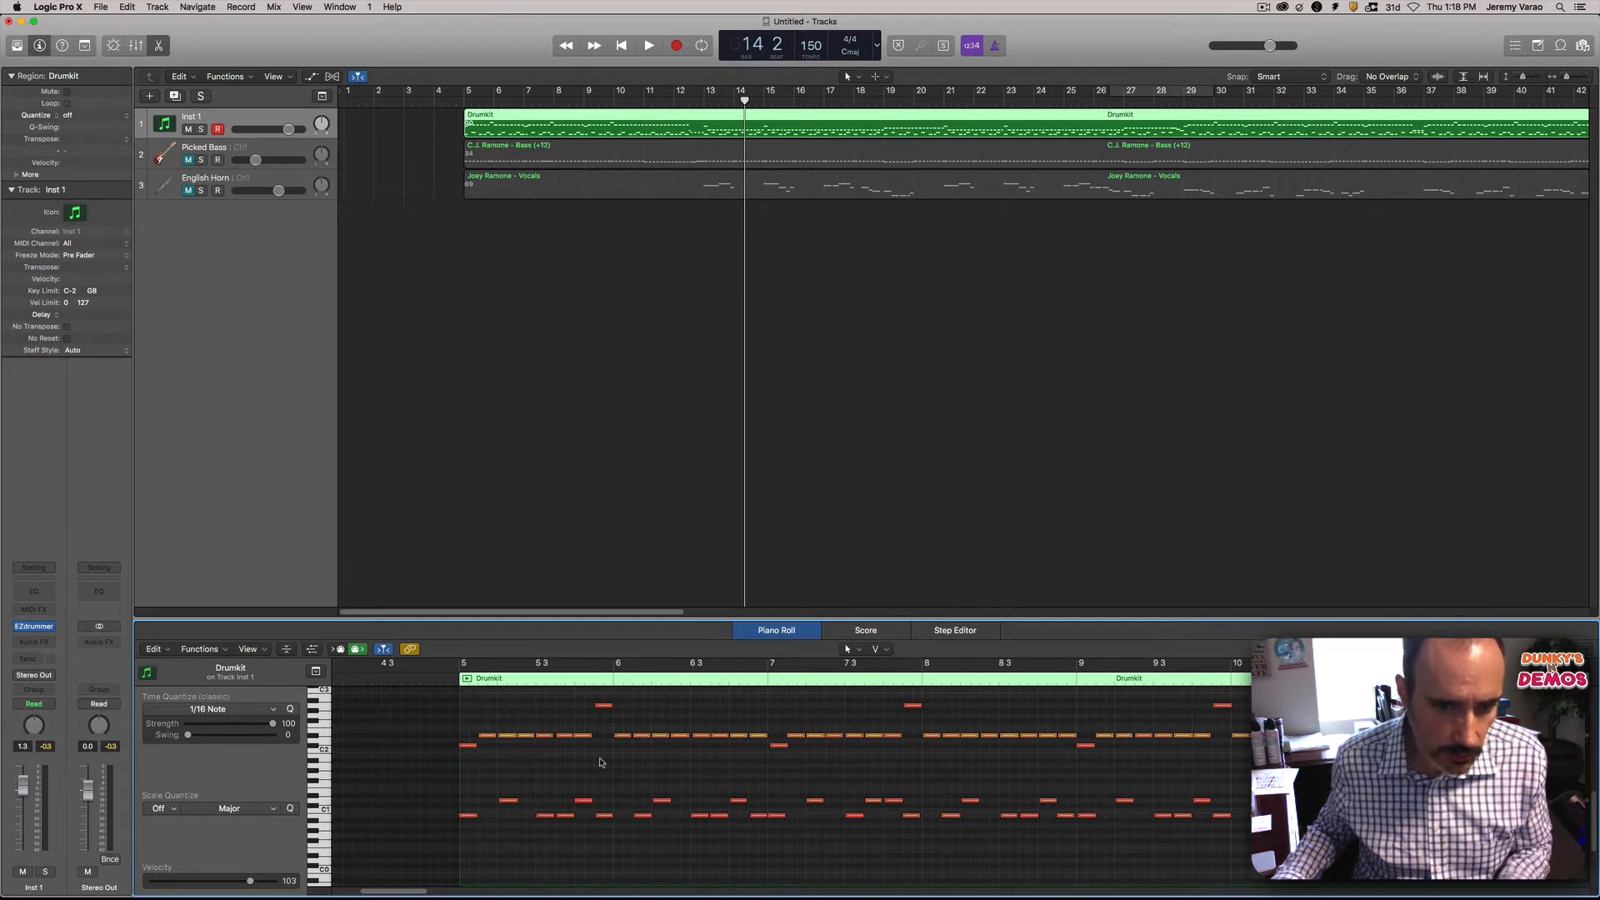
Step: Lower the last ride note of bar 5 to velocity 50, raise it to 111, and place the playhead just before bar 5
left_click_drag(587, 736, 587, 859)
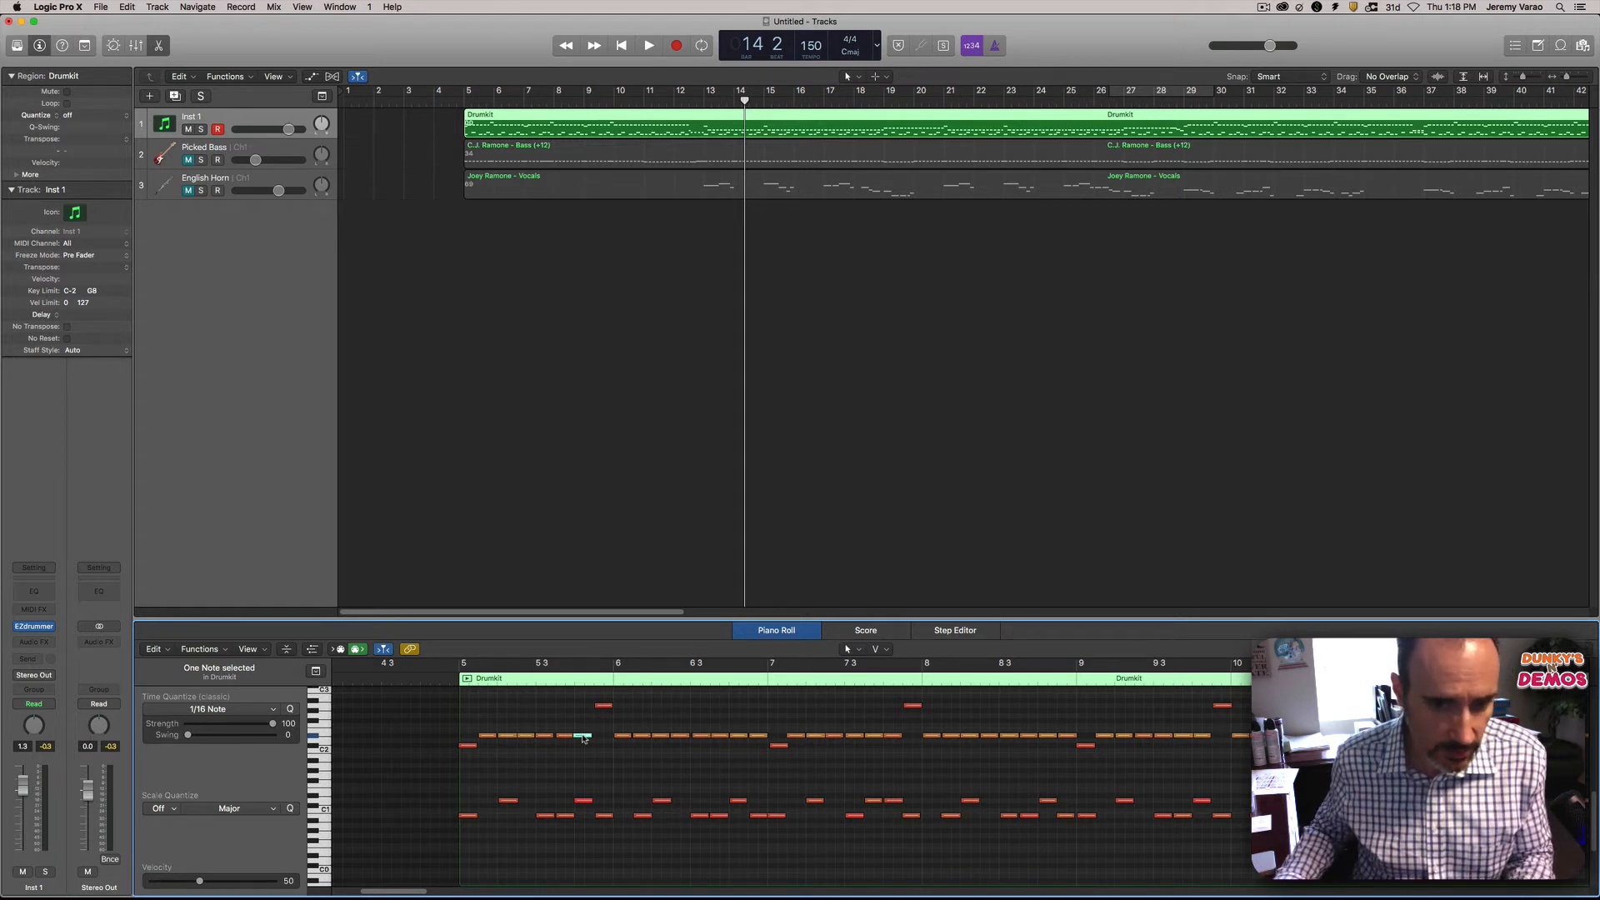
left_click_drag(585, 738, 586, 641)
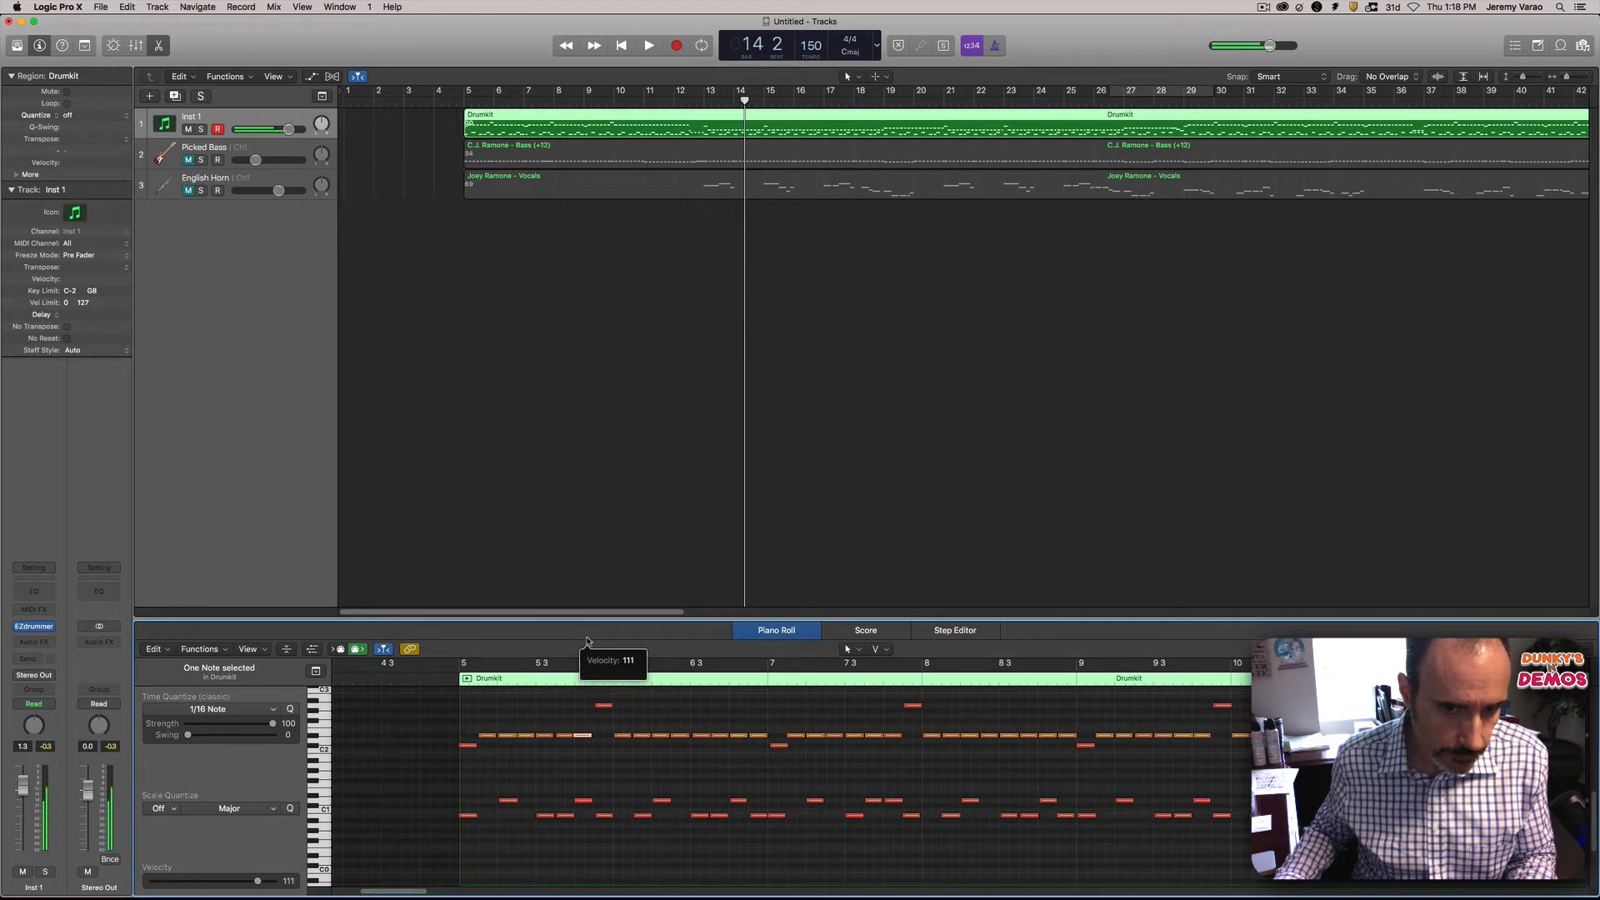
left_click(438, 678)
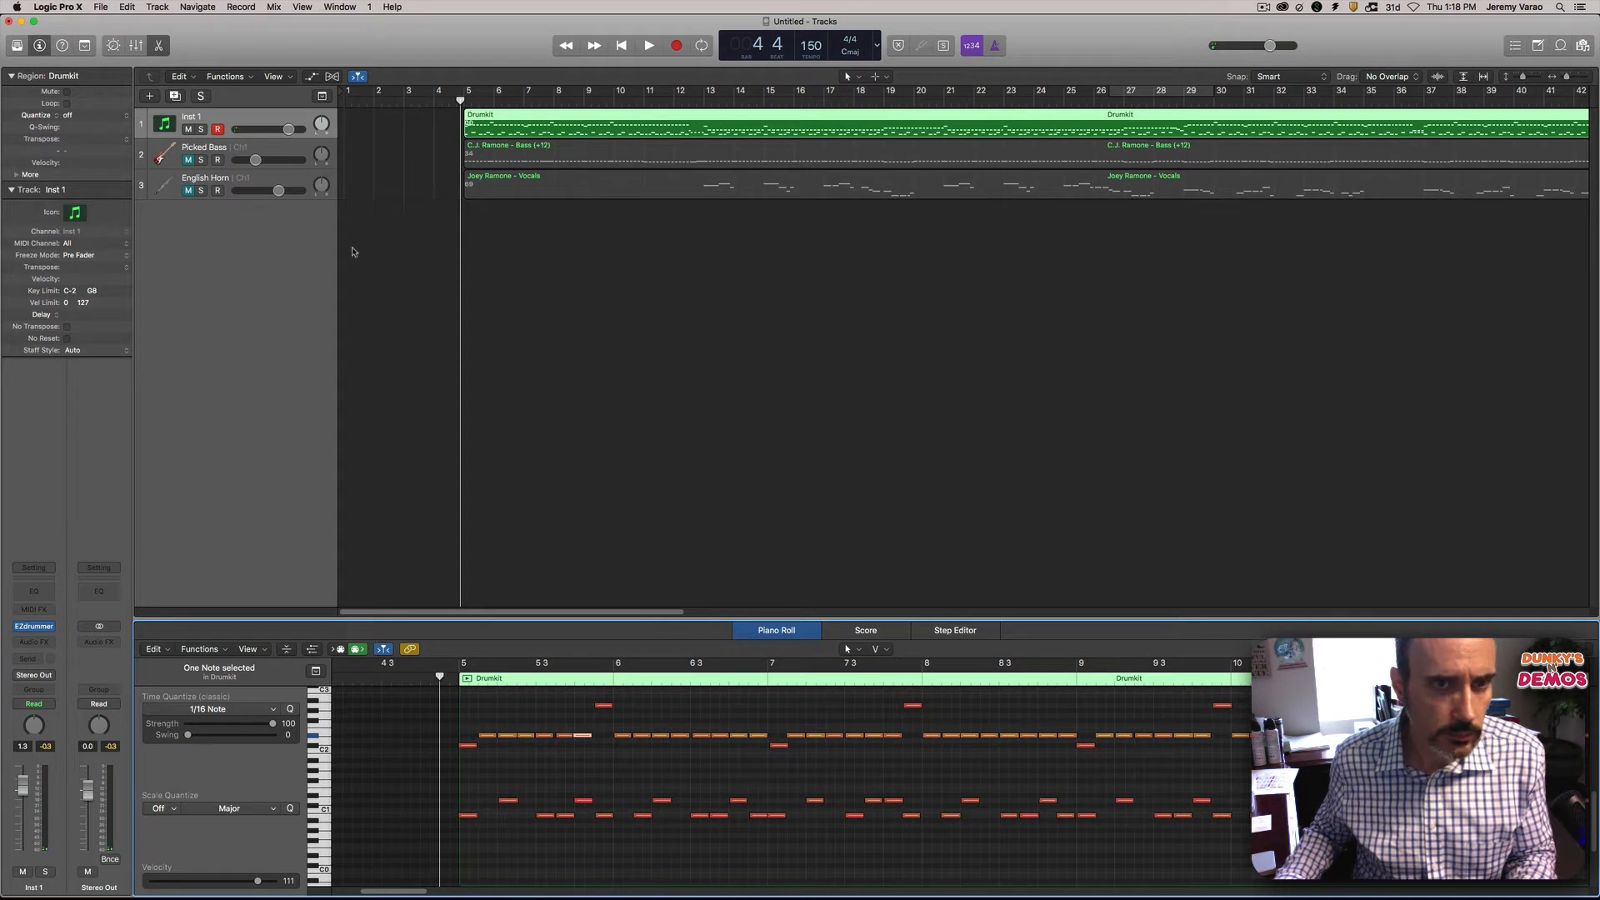
Step: Duplicate the Inst 1 drum track with its settings and check that the new track's EZdrummer kit is loaded
left_click(224, 122)
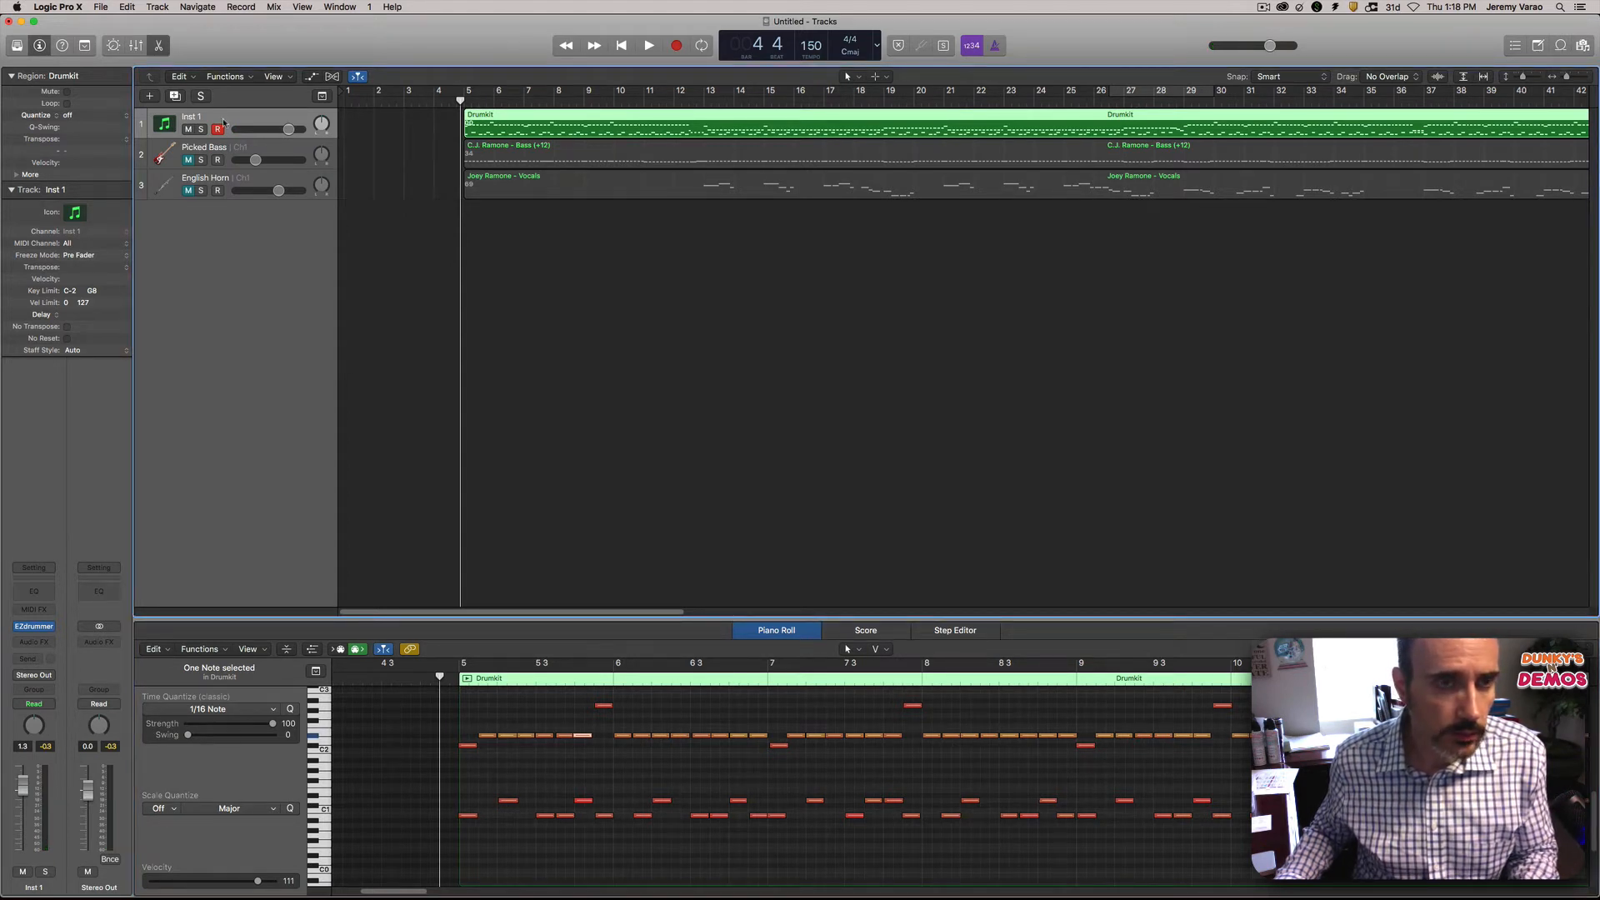
key("super+d")
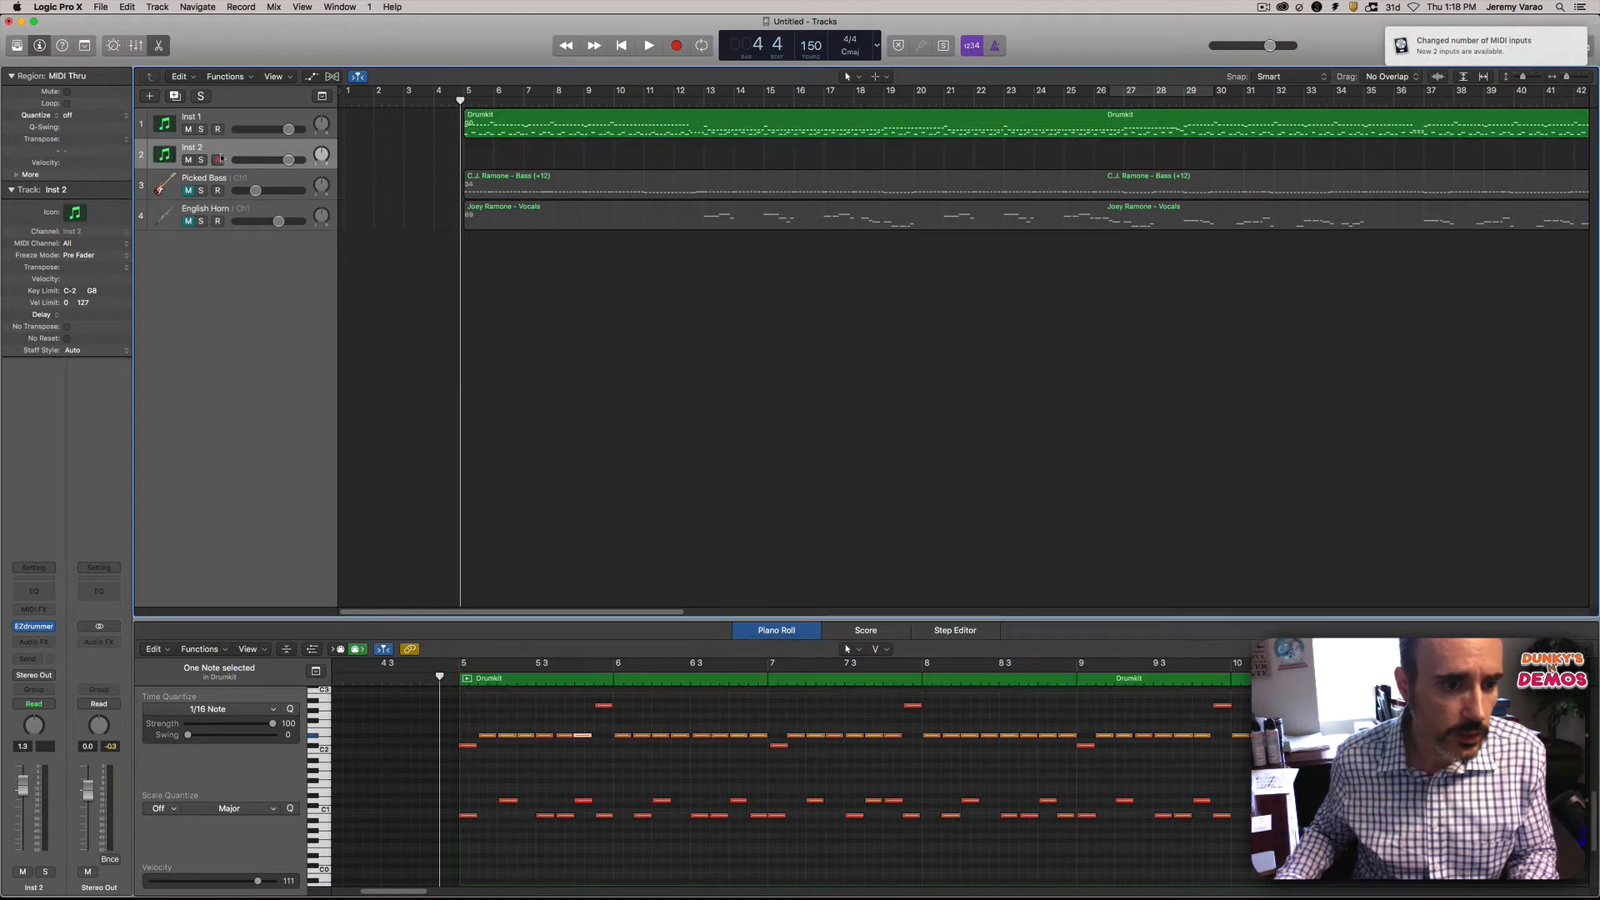
left_click(34, 627)
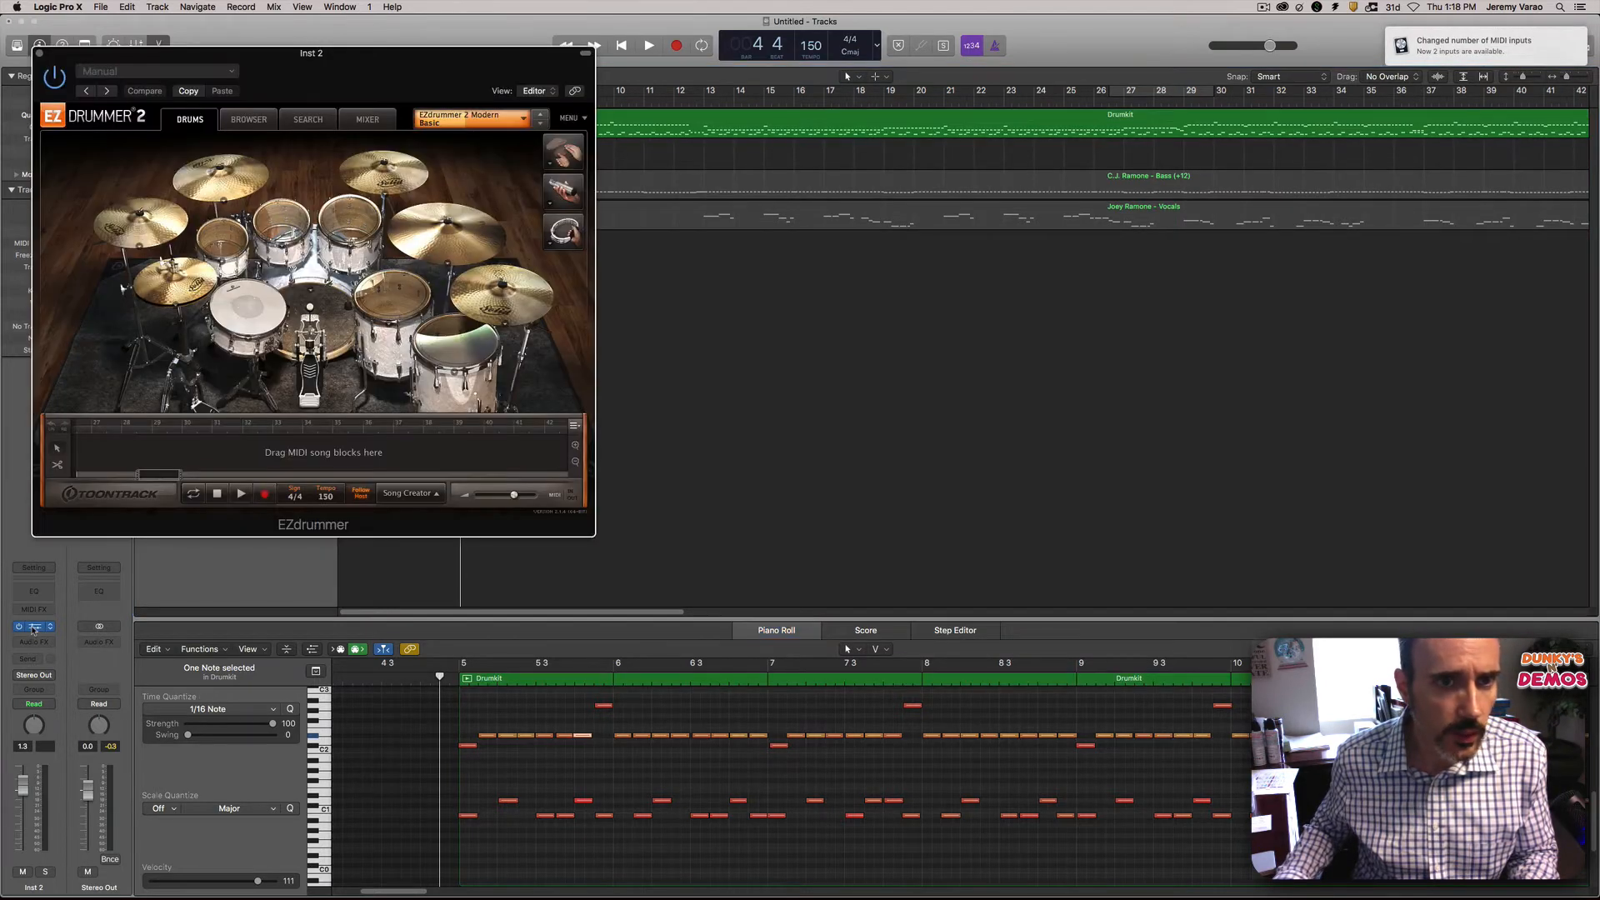
left_click(39, 55)
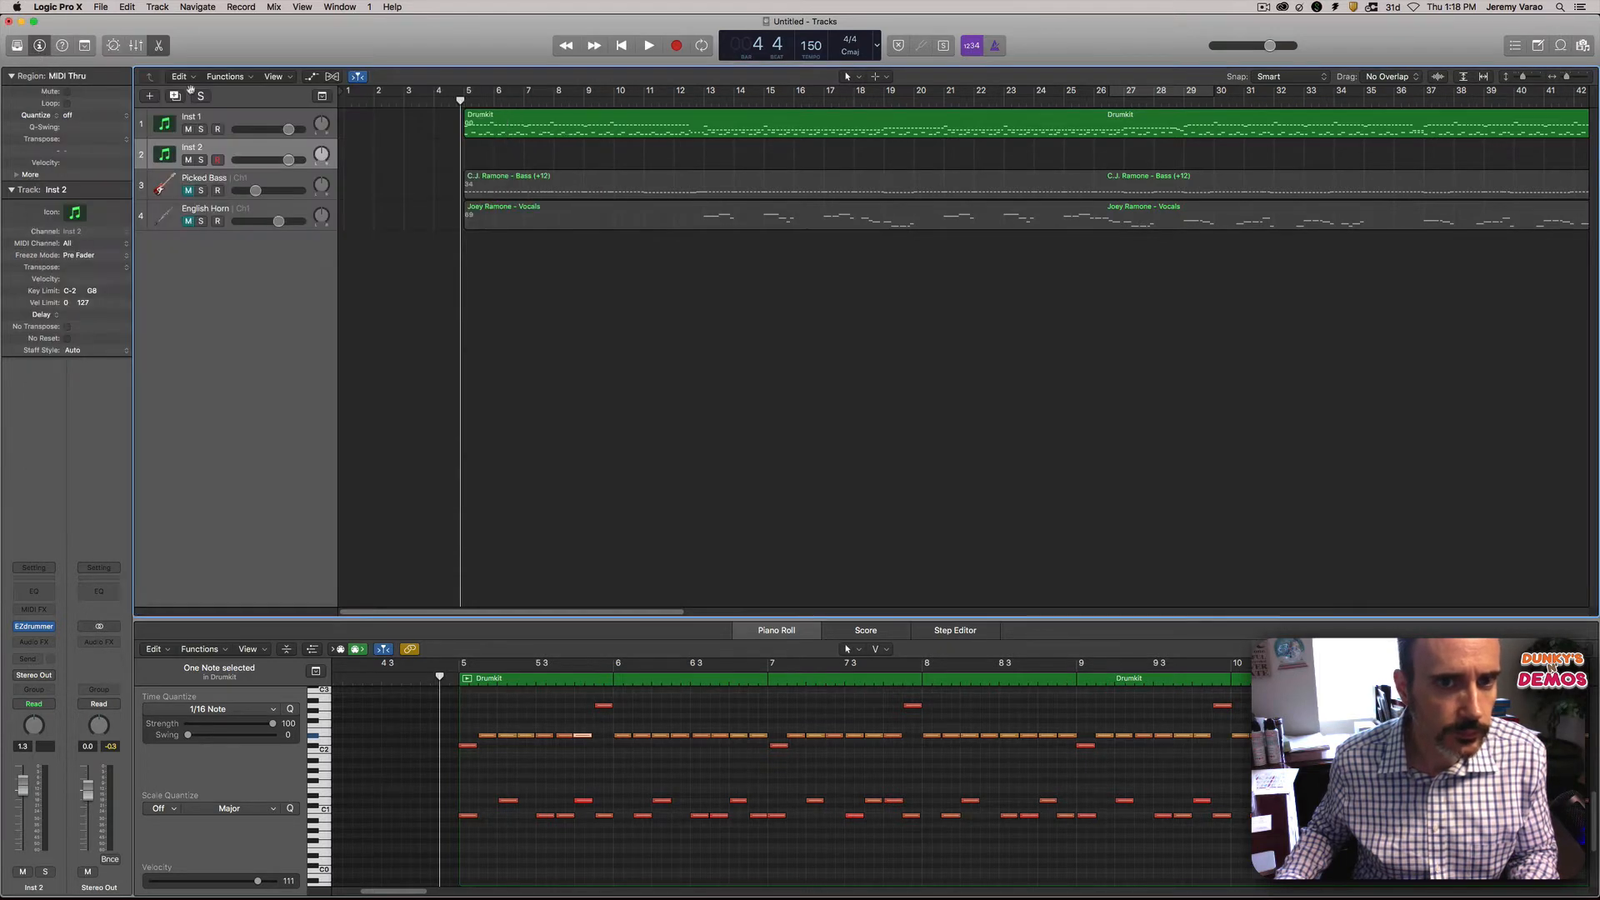
Step: Copy the Drumkit region from Inst 1 to the Inst 2 track, starting at bar 5
left_click(545, 137)
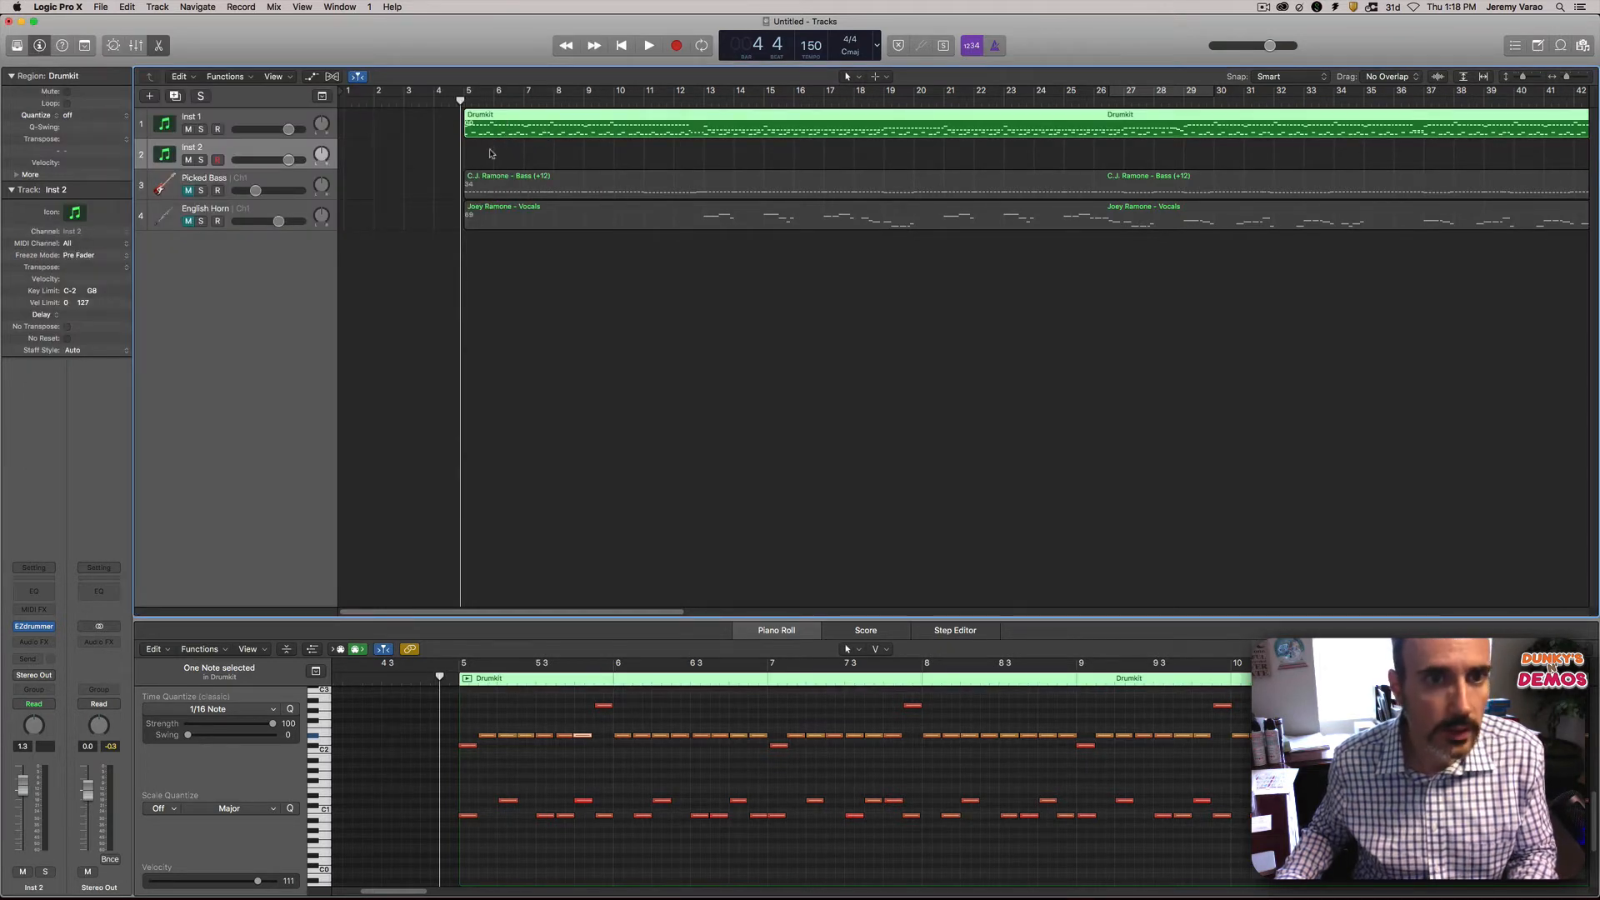
left_click(252, 121)
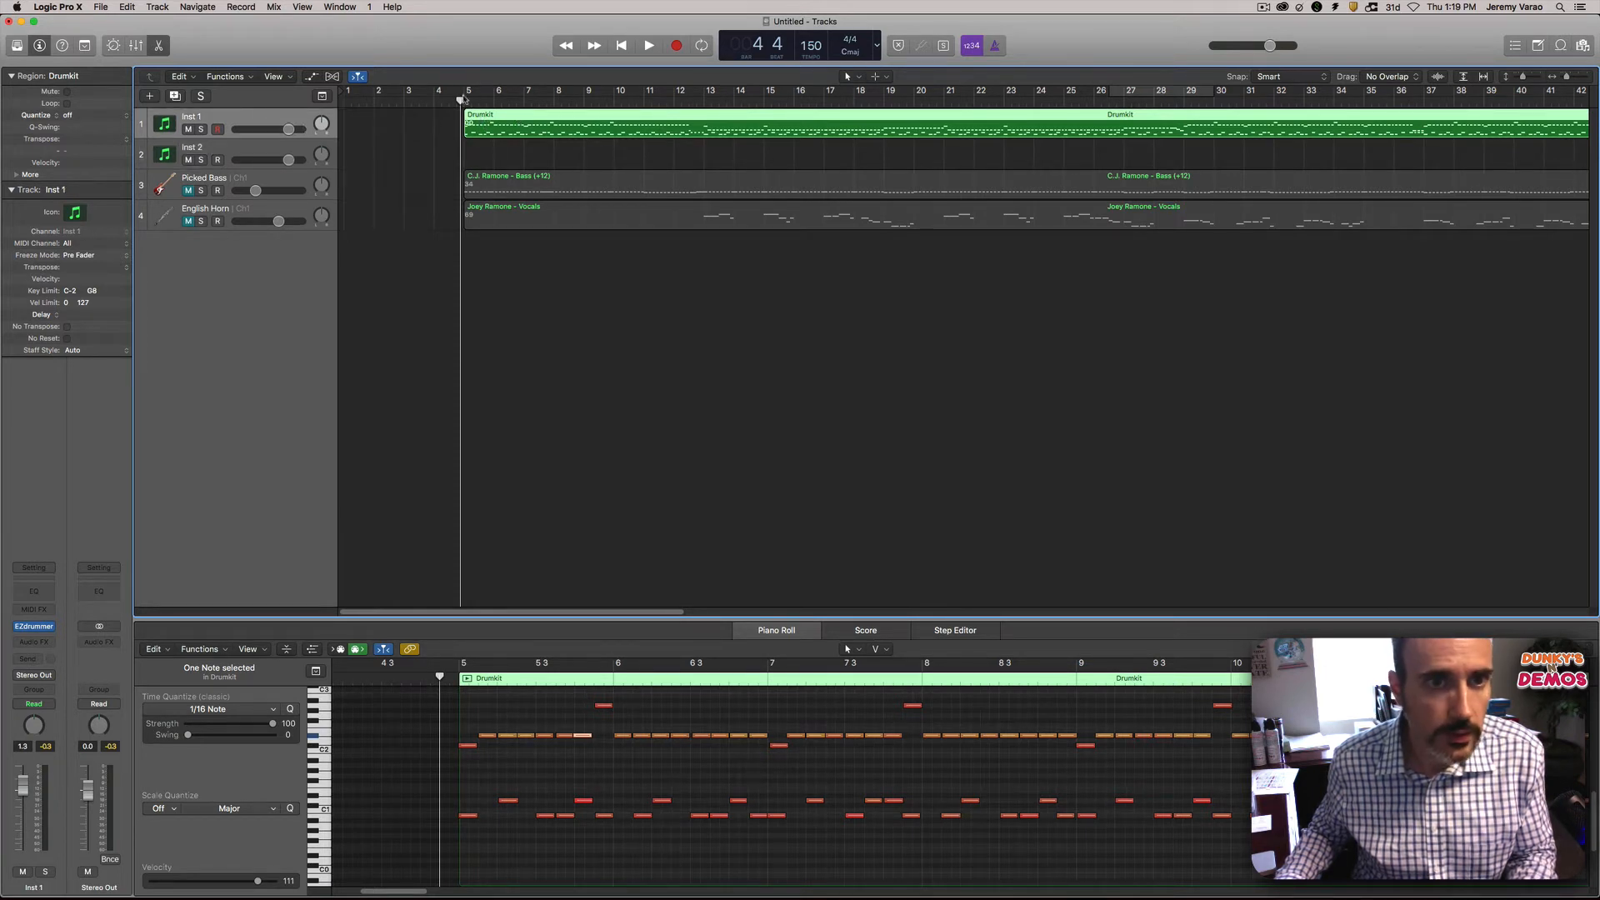
left_click_drag(461, 100, 465, 100)
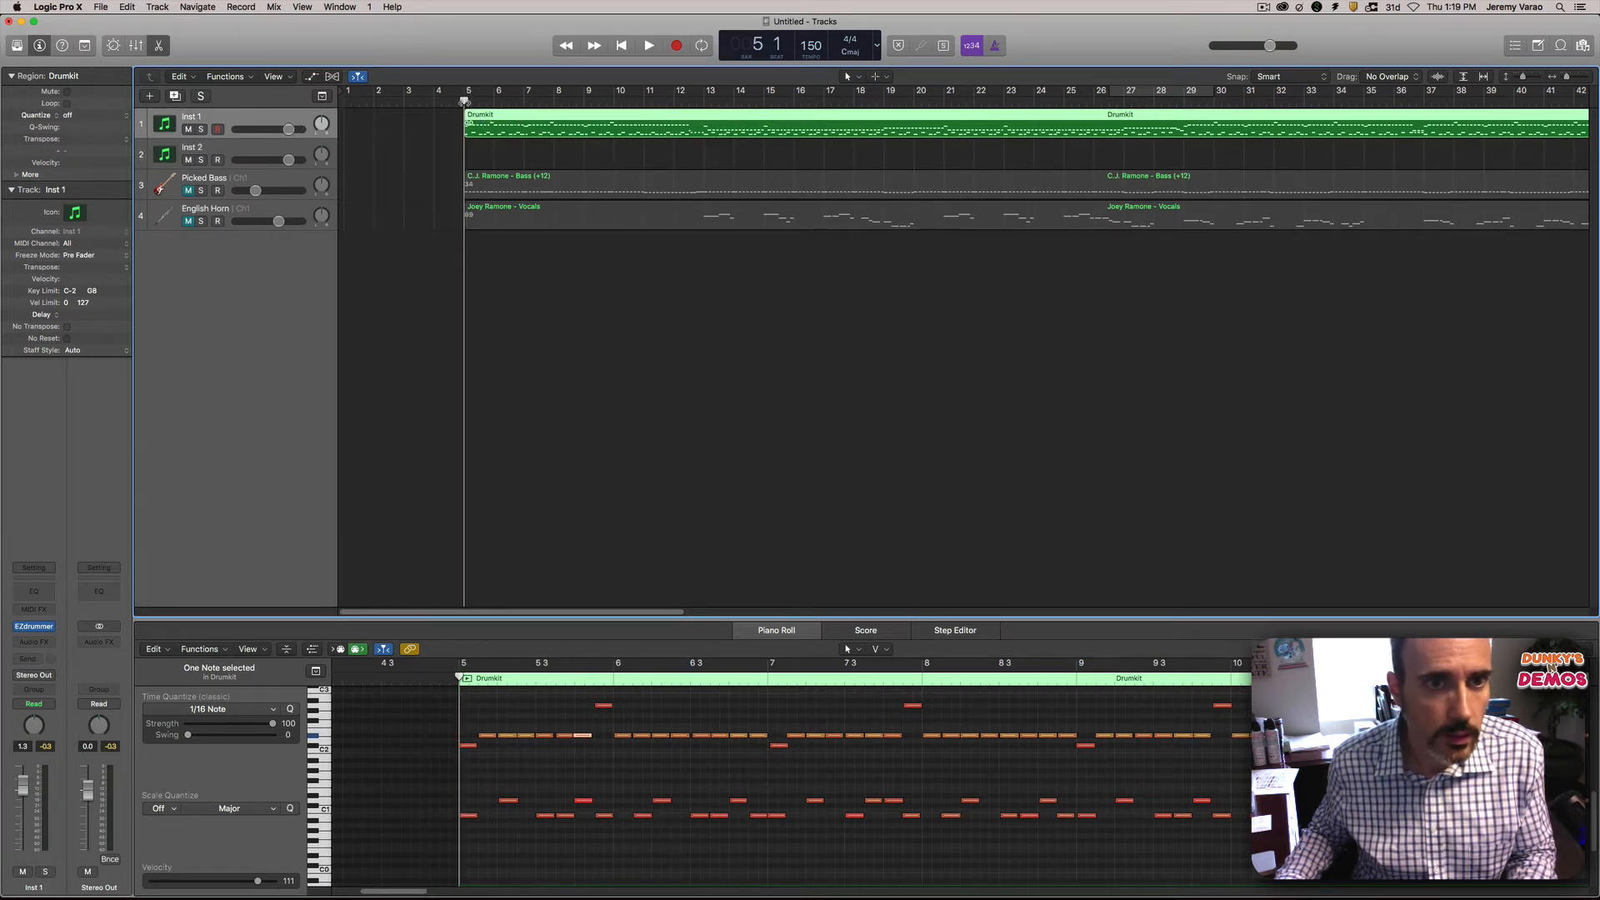
left_click(269, 153)
key("super+v")
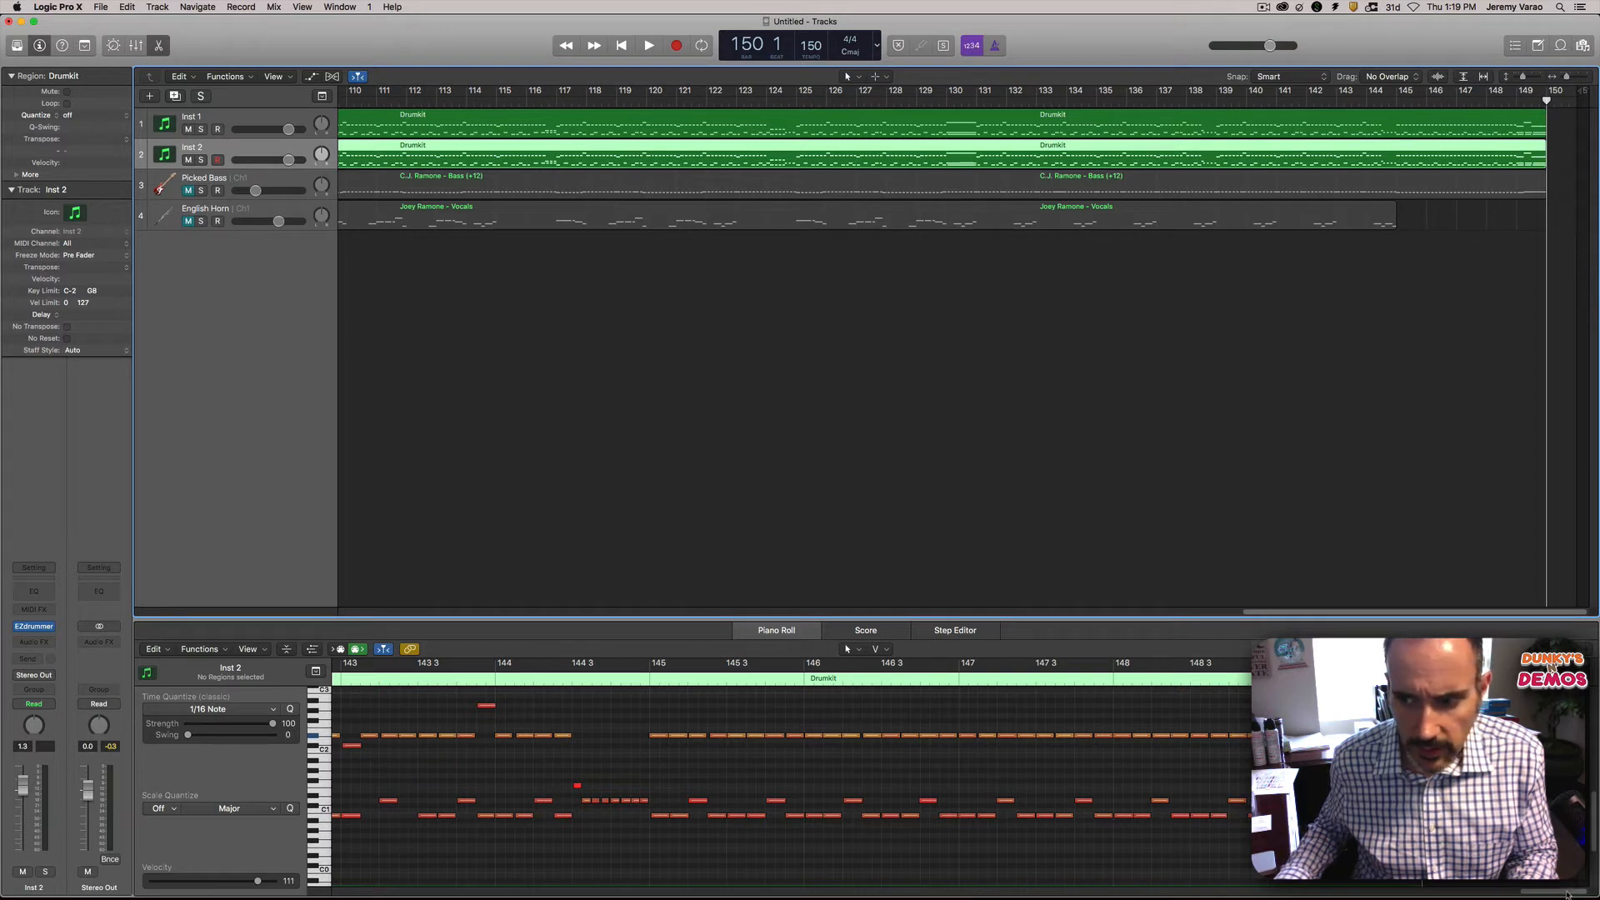
Step: Select all Inst 2 Drumkit notes following the first kick of bar 5 and set their velocities to 107 with the Fixed Velocity transform
left_click_drag(1567, 895, 408, 897)
left_click(560, 859)
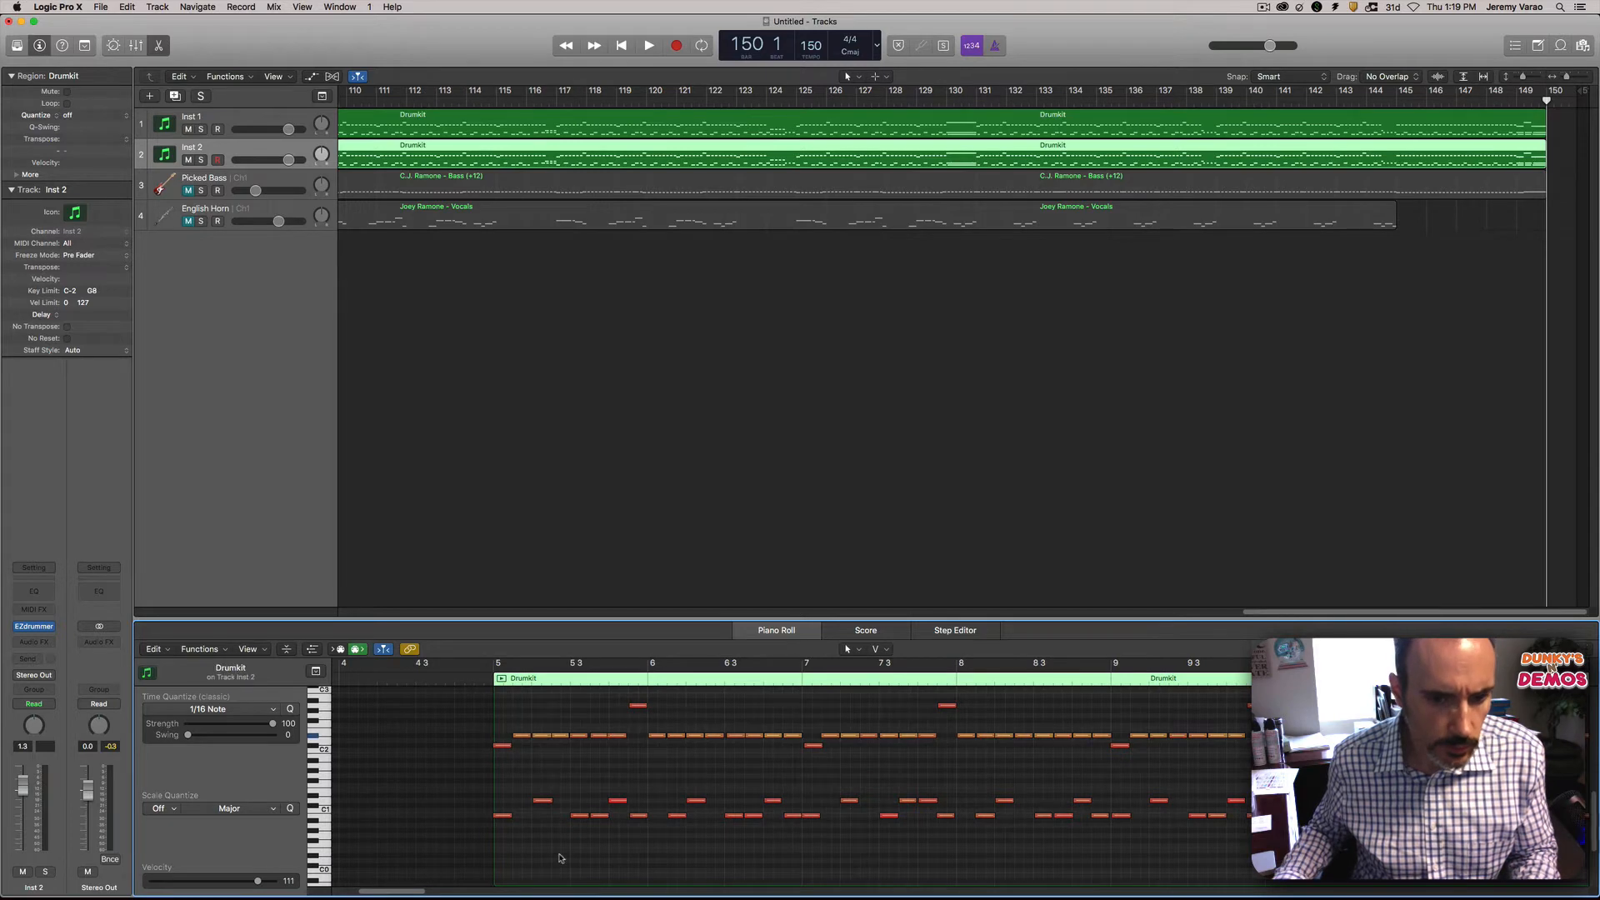
right_click(507, 816)
left_click(596, 640)
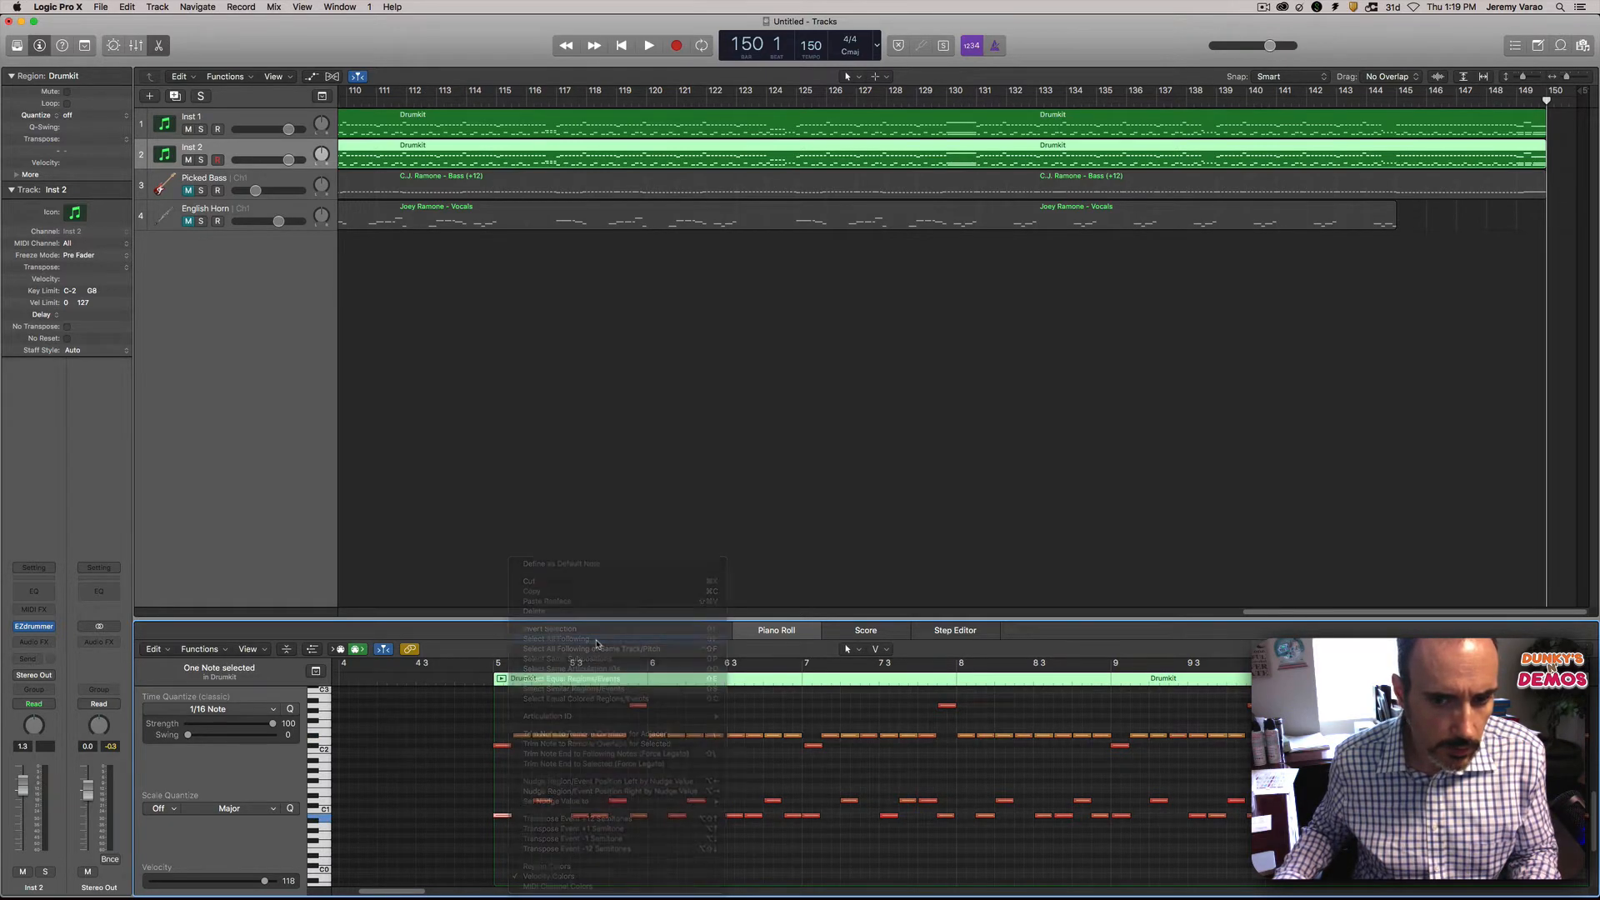
left_click(200, 649)
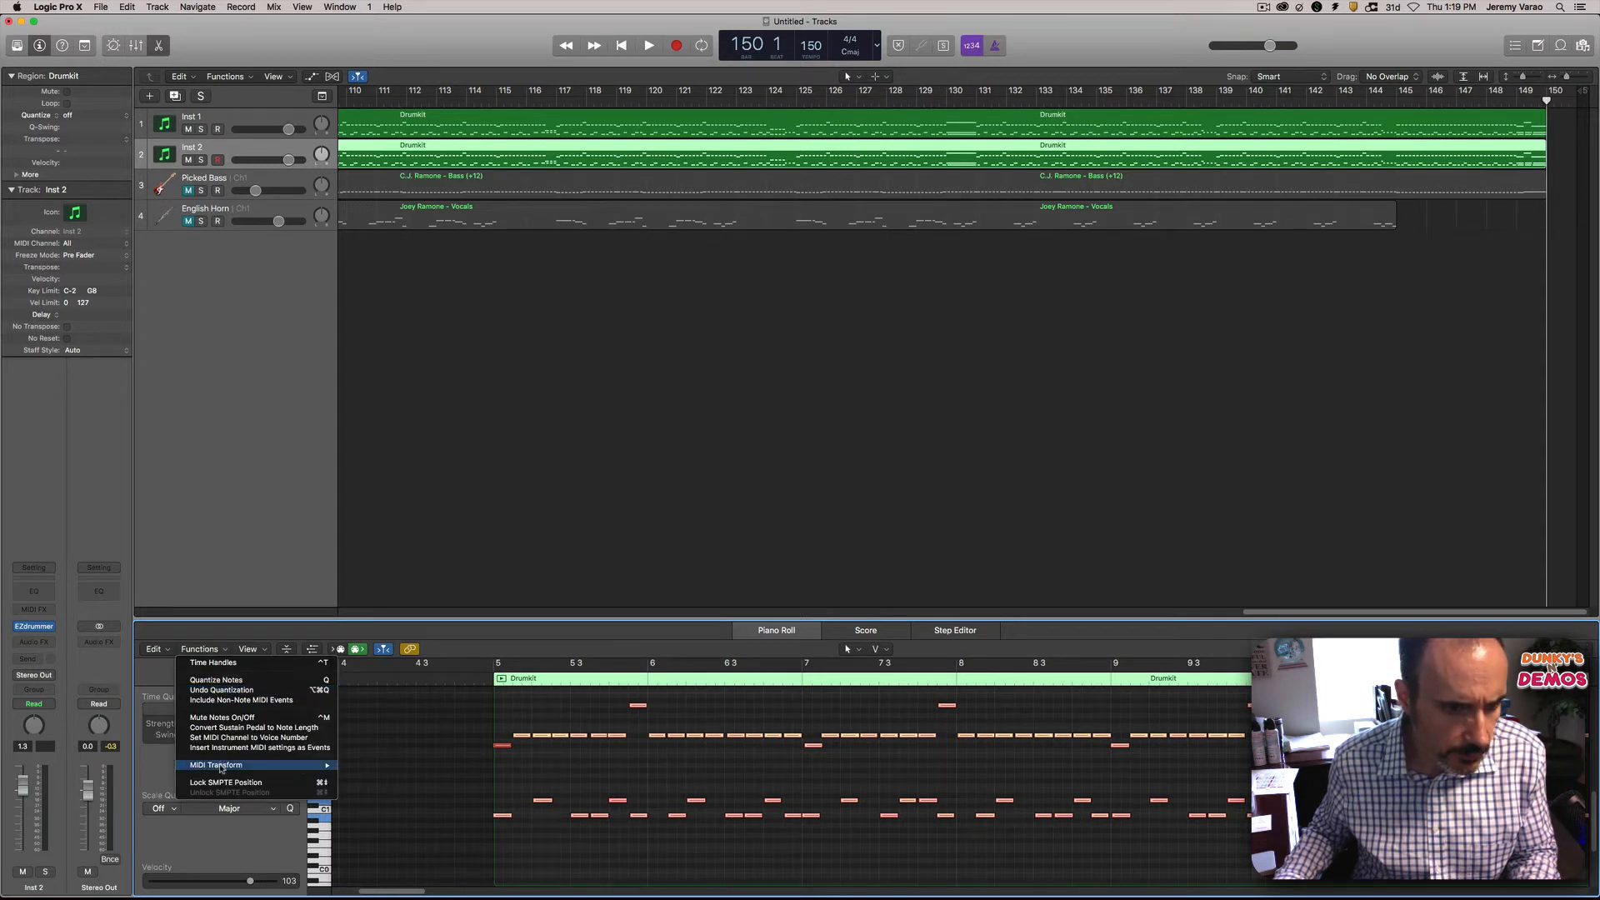
mouse_move(275, 765)
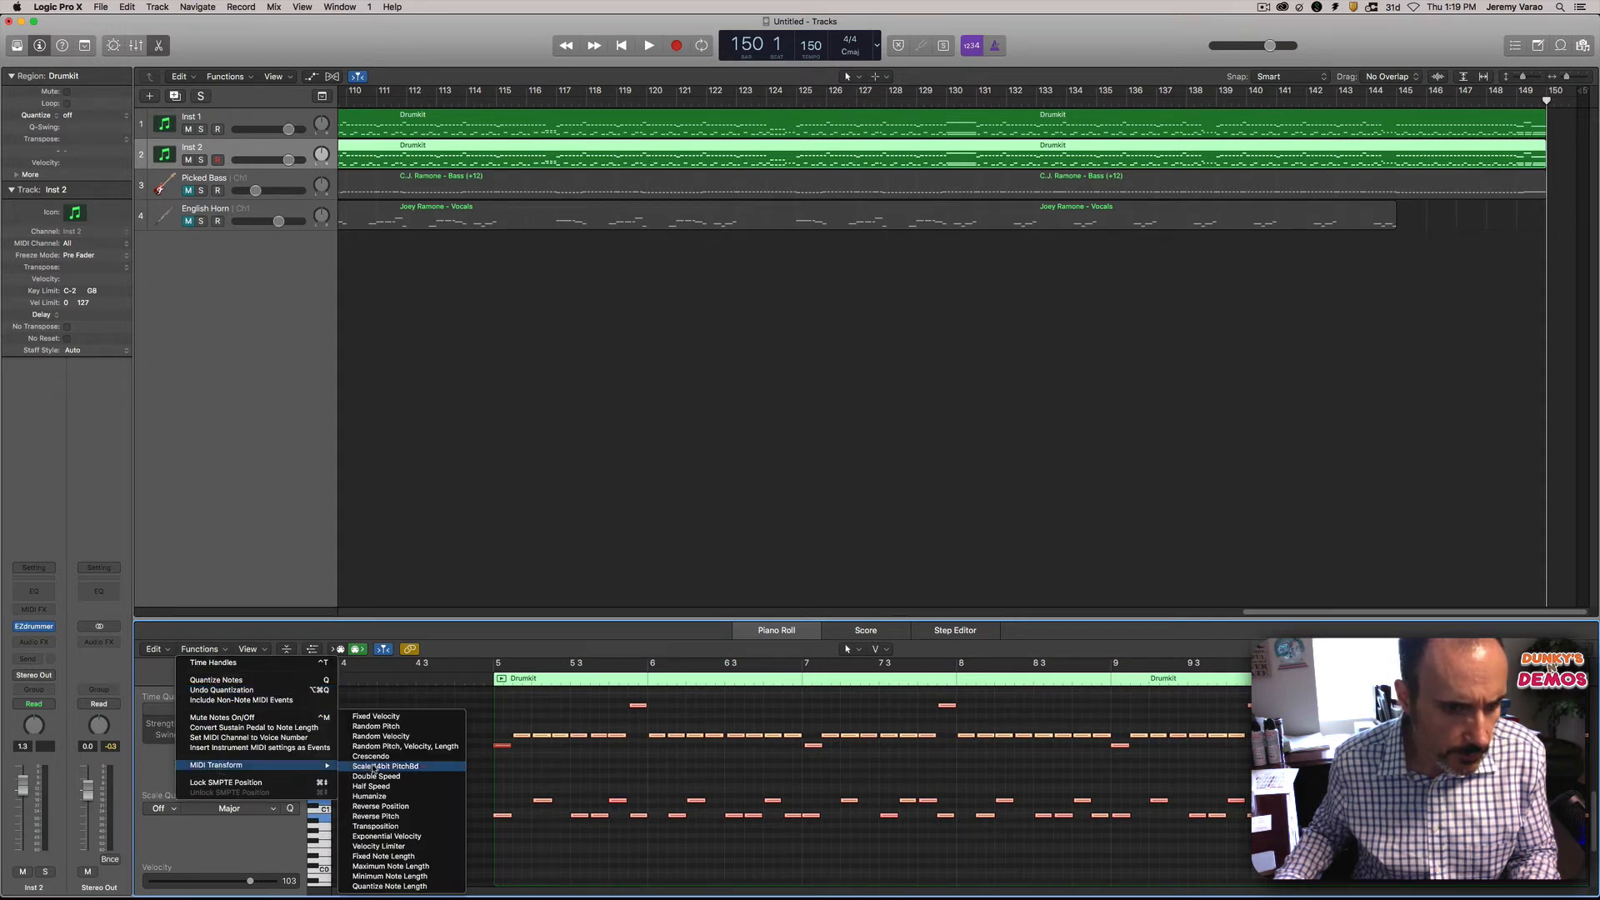
left_click(376, 717)
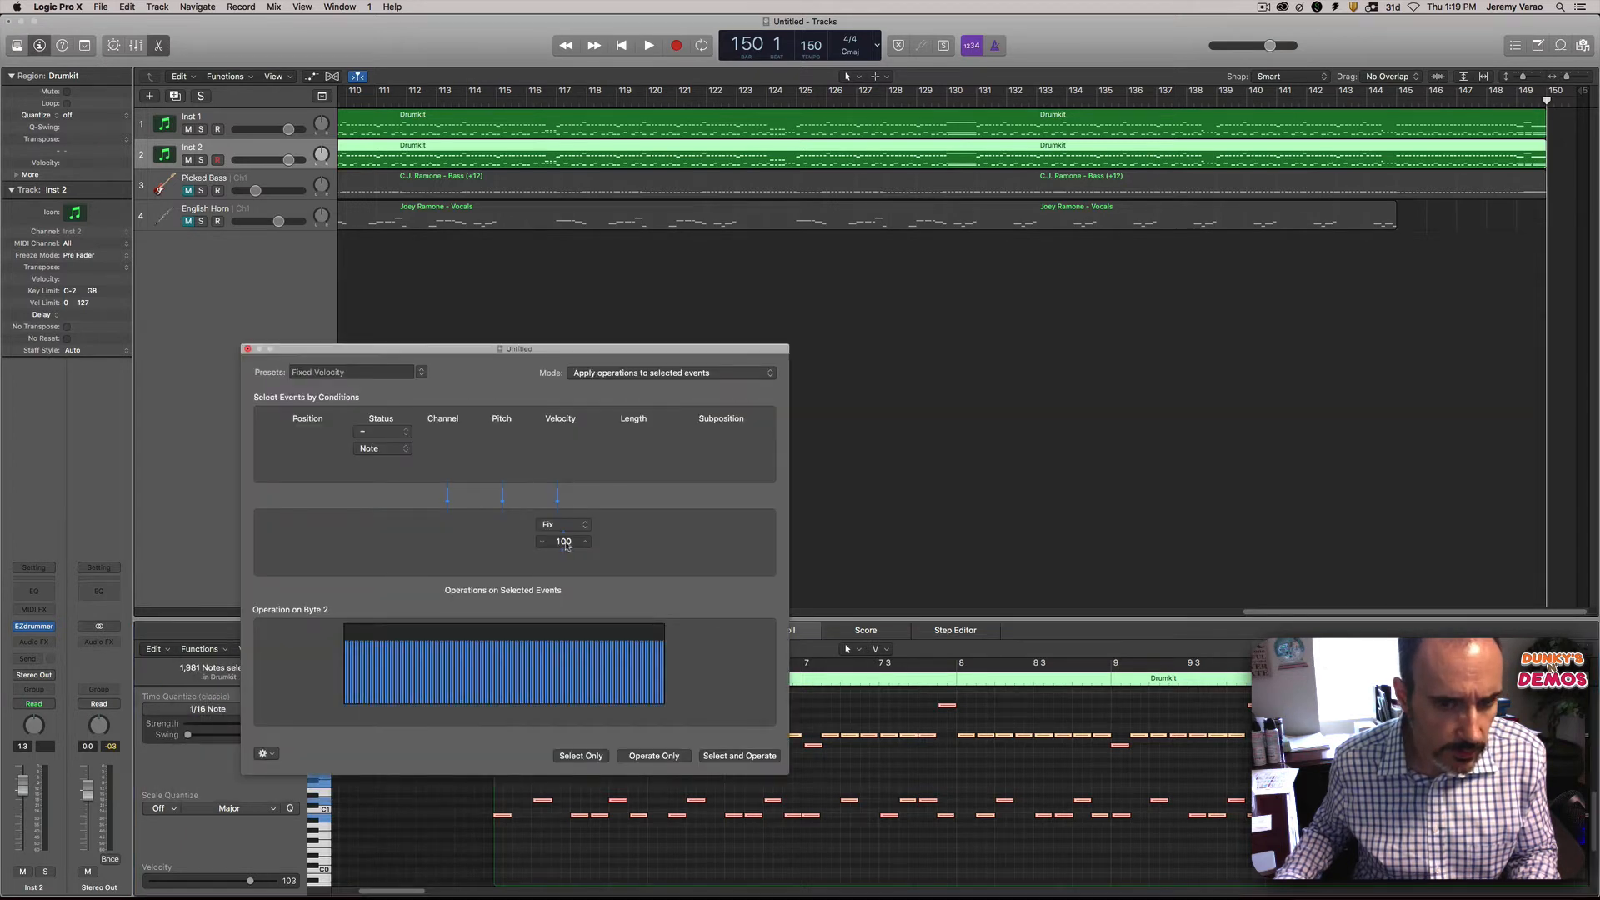
left_click_drag(566, 546, 566, 537)
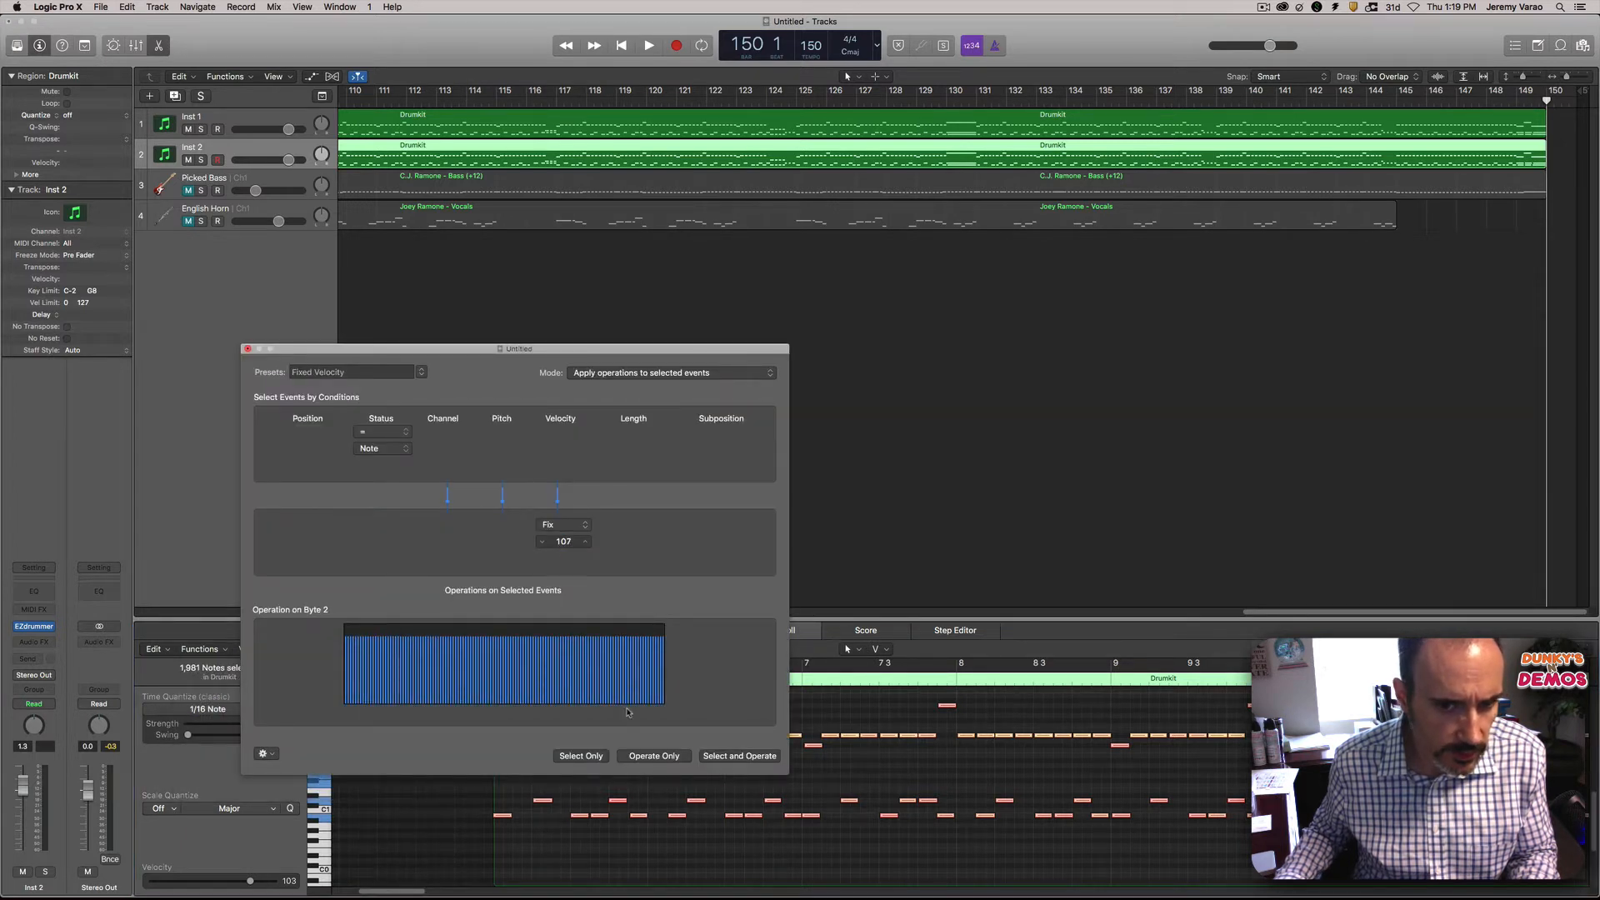
left_click(647, 758)
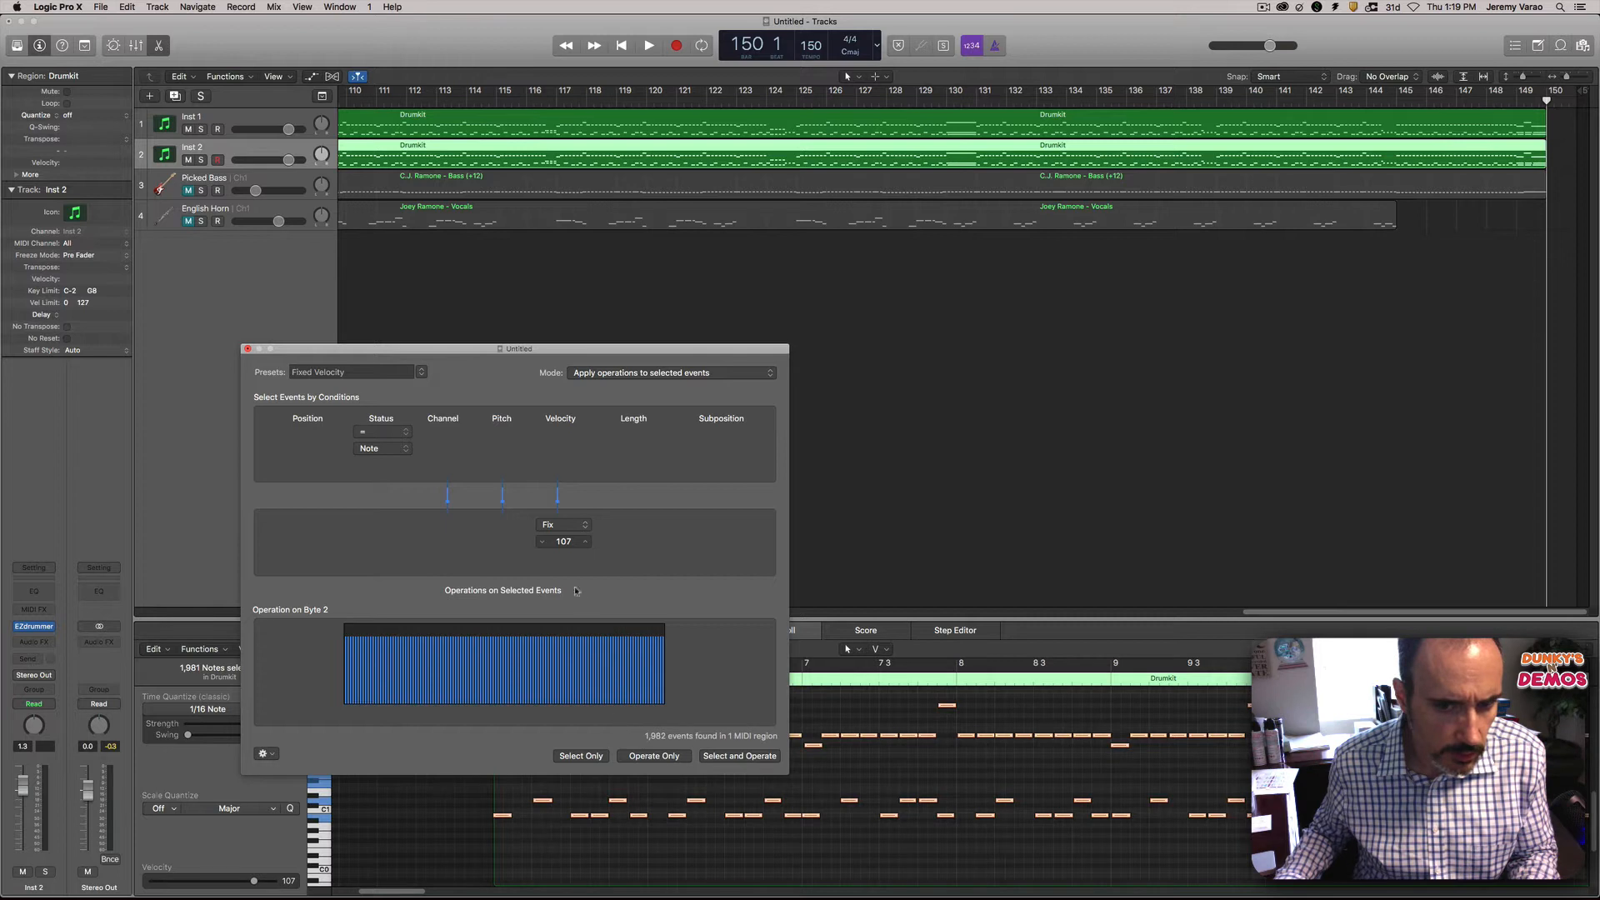
Step: Apply the Fixed Velocity transform to the selected Inst 2 notes again at 89 and close the transform window
left_click_drag(564, 542, 564, 553)
left_click(655, 757)
left_click(653, 756)
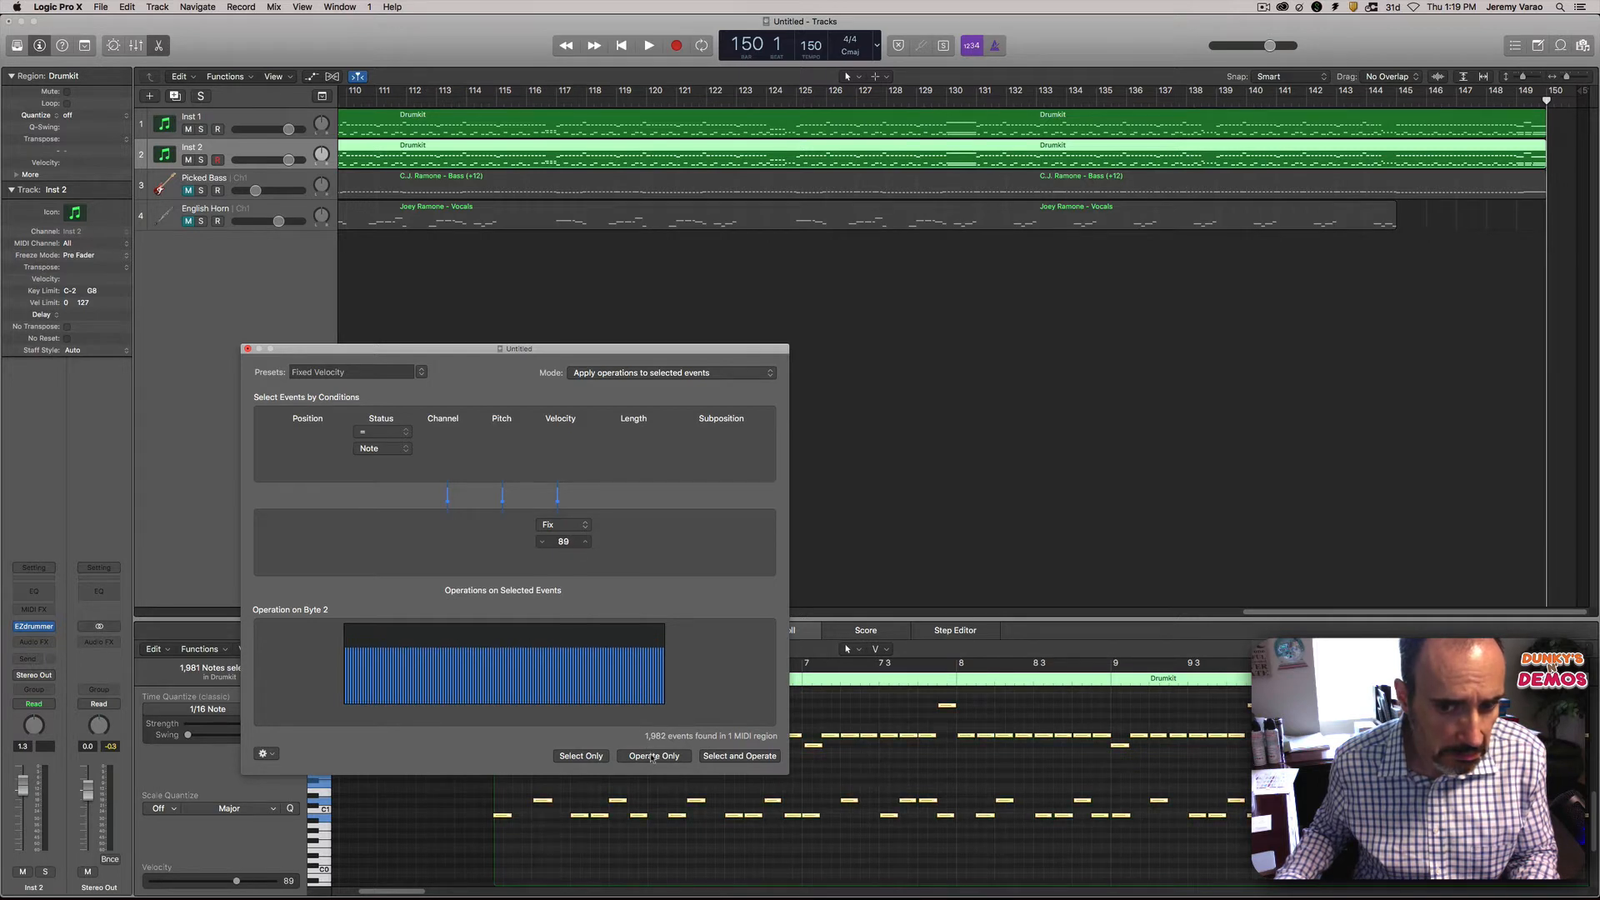
left_click(248, 348)
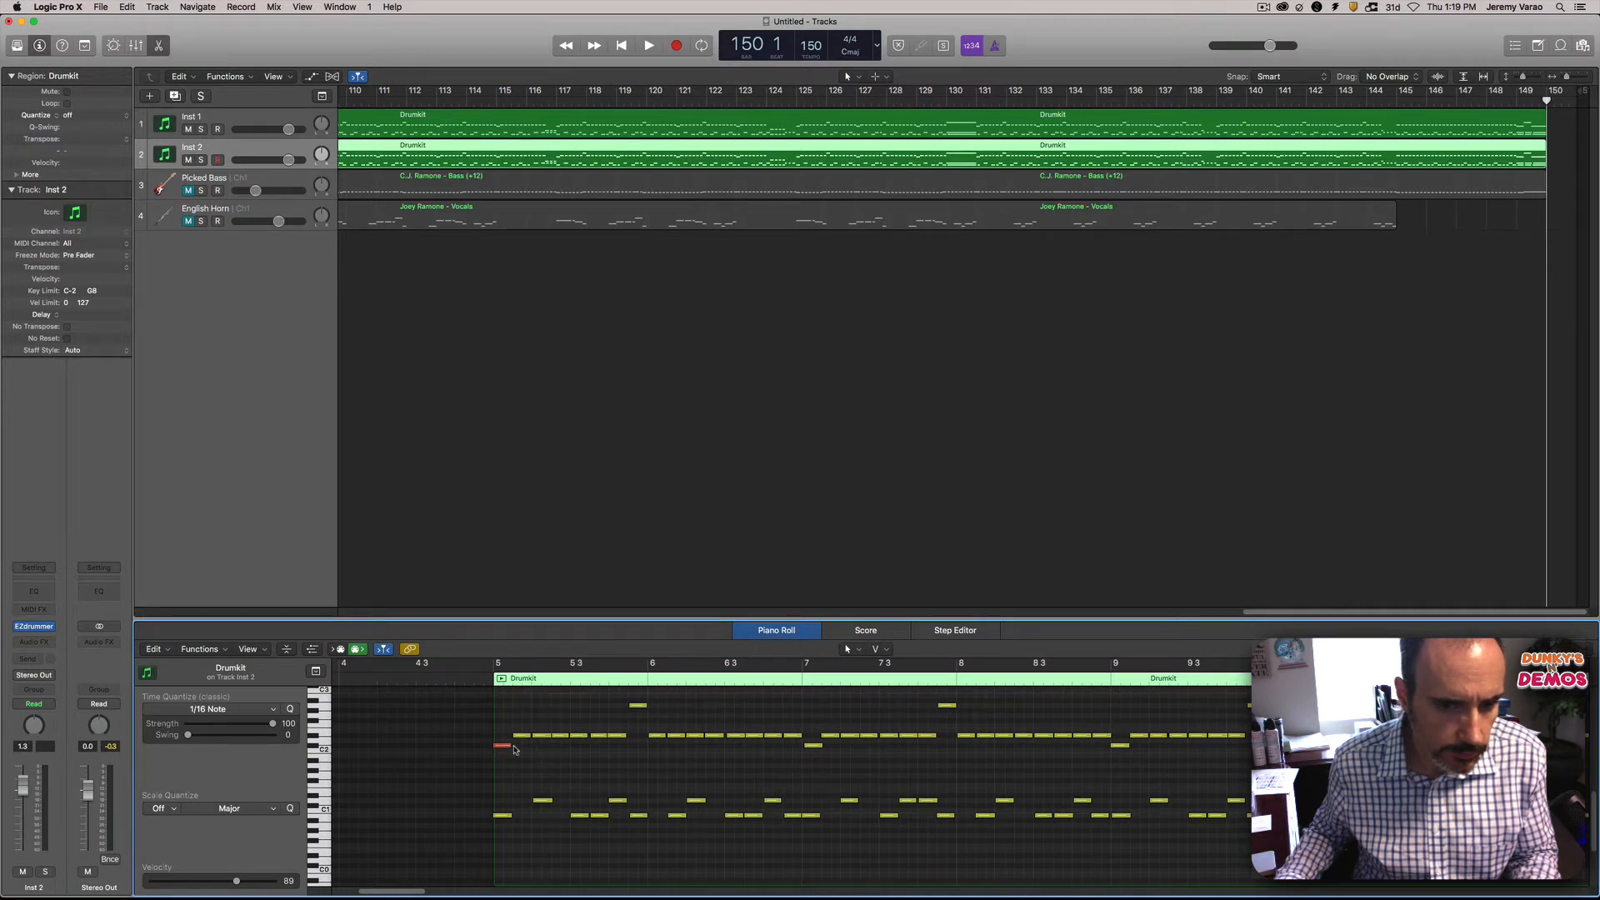
Step: Select every Inst 2 note from bar 5's opening crash onward and set their velocities to 80 with the Fixed Velocity transform
left_click_drag(505, 747, 511, 813)
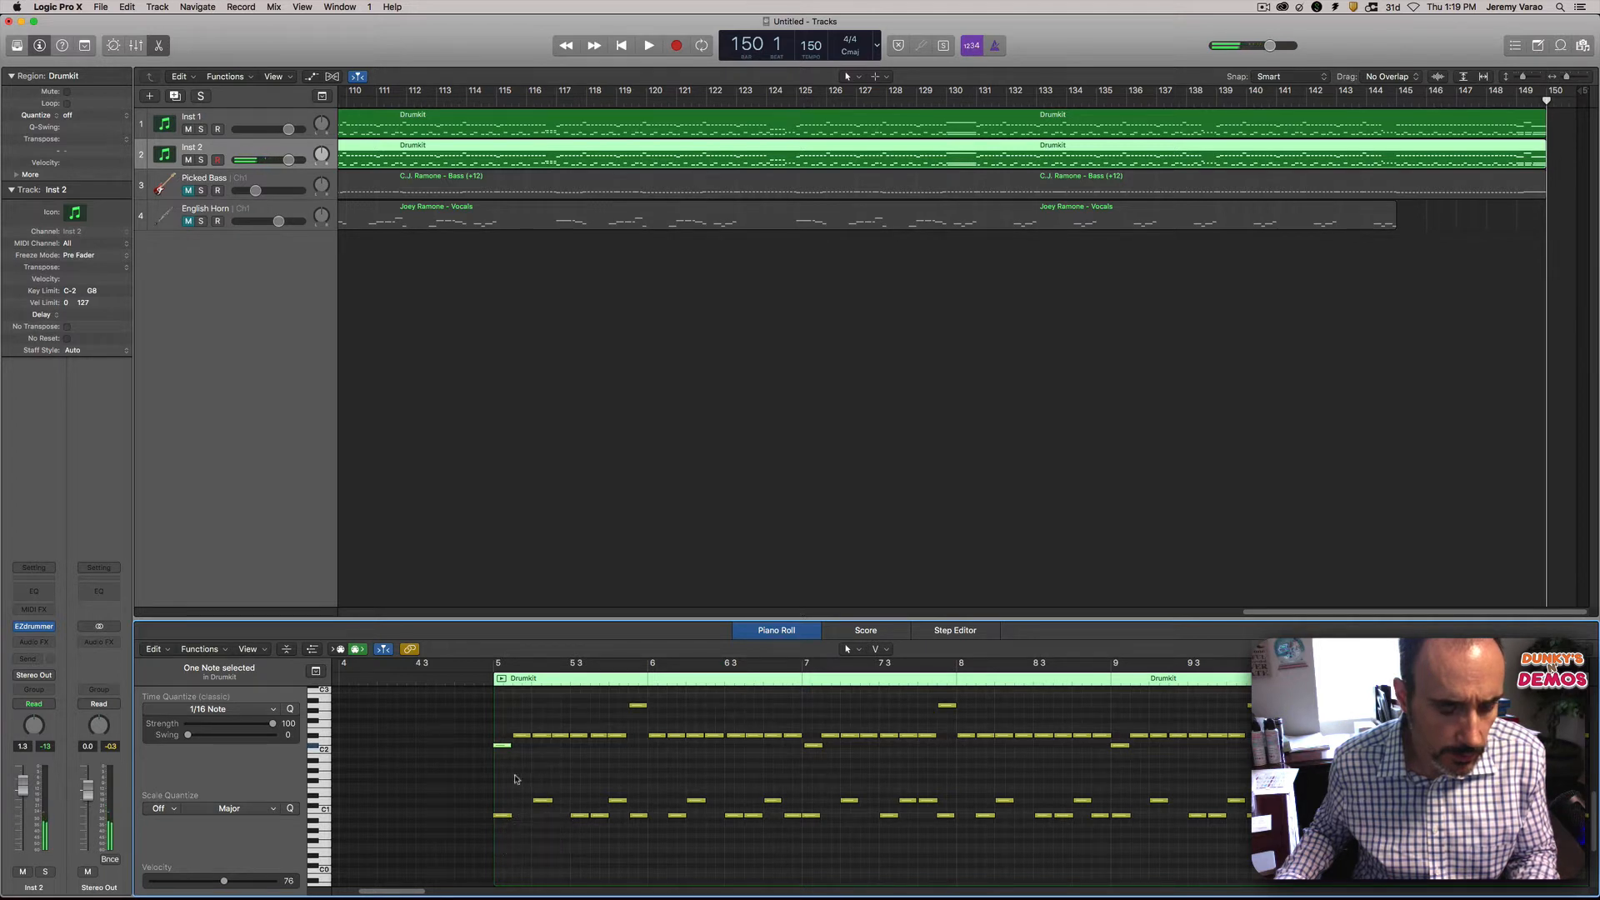
right_click(504, 752)
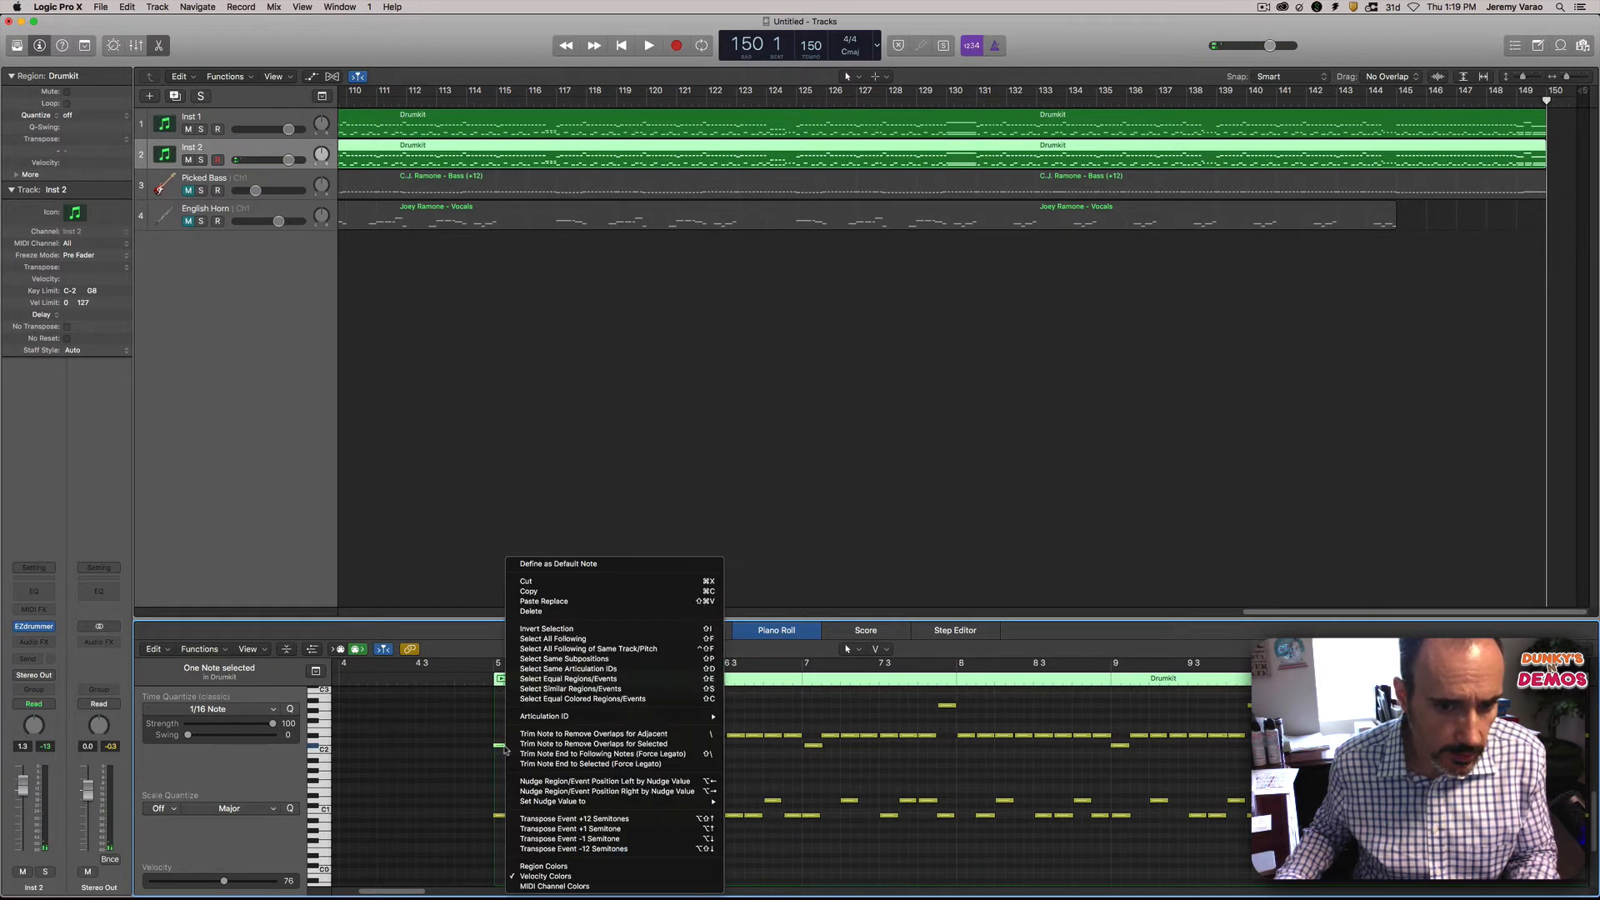
left_click(553, 639)
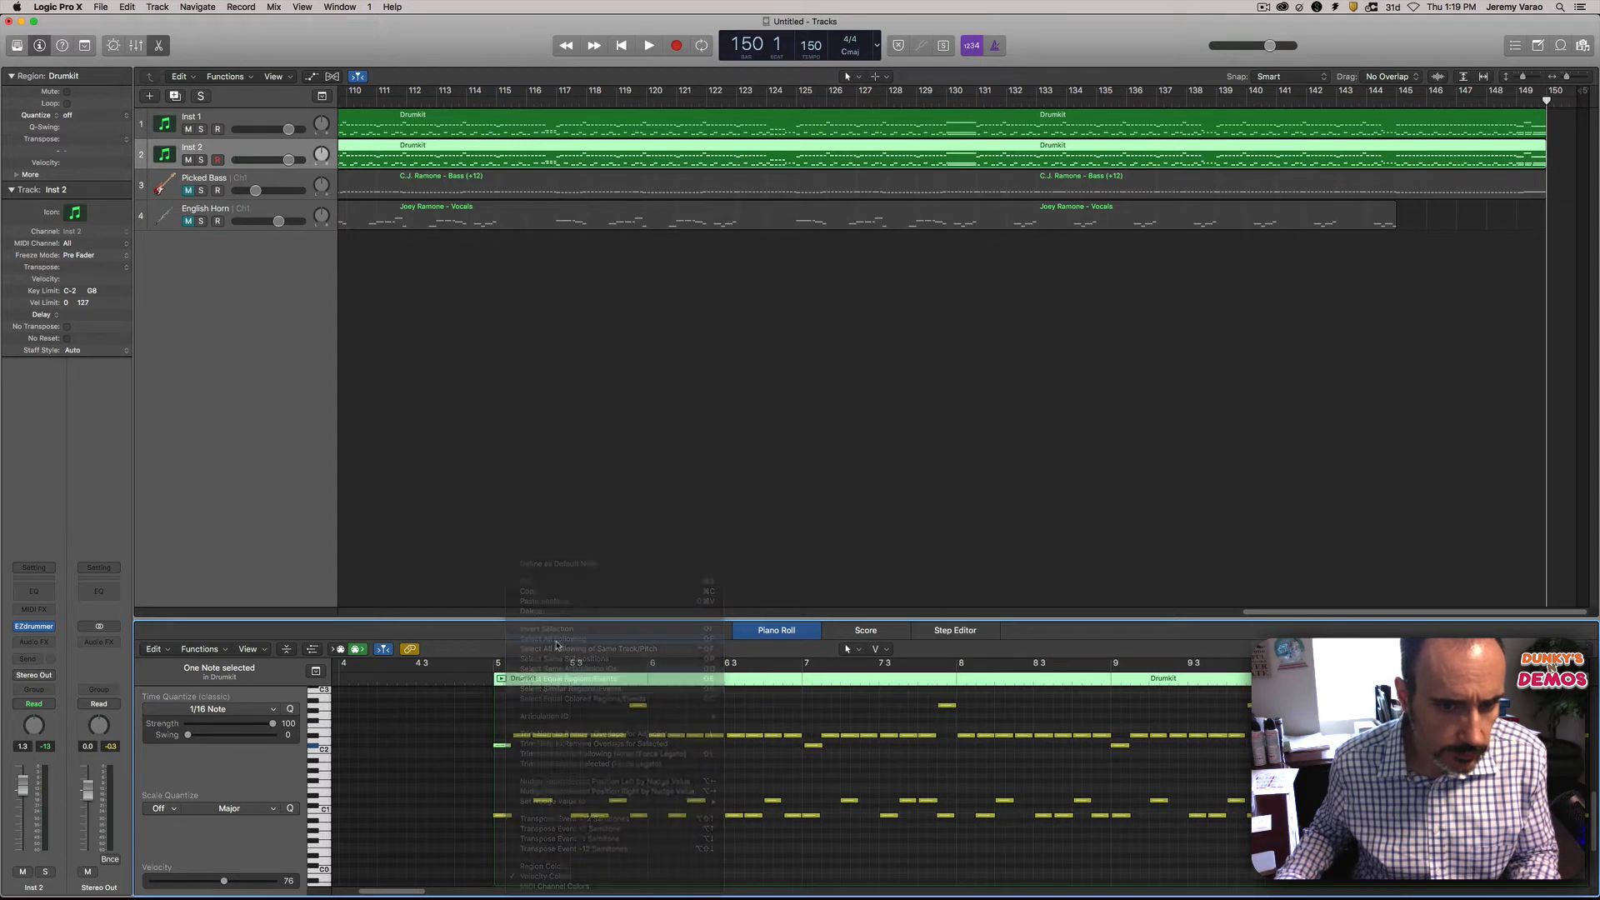
left_click(202, 650)
mouse_move(219, 766)
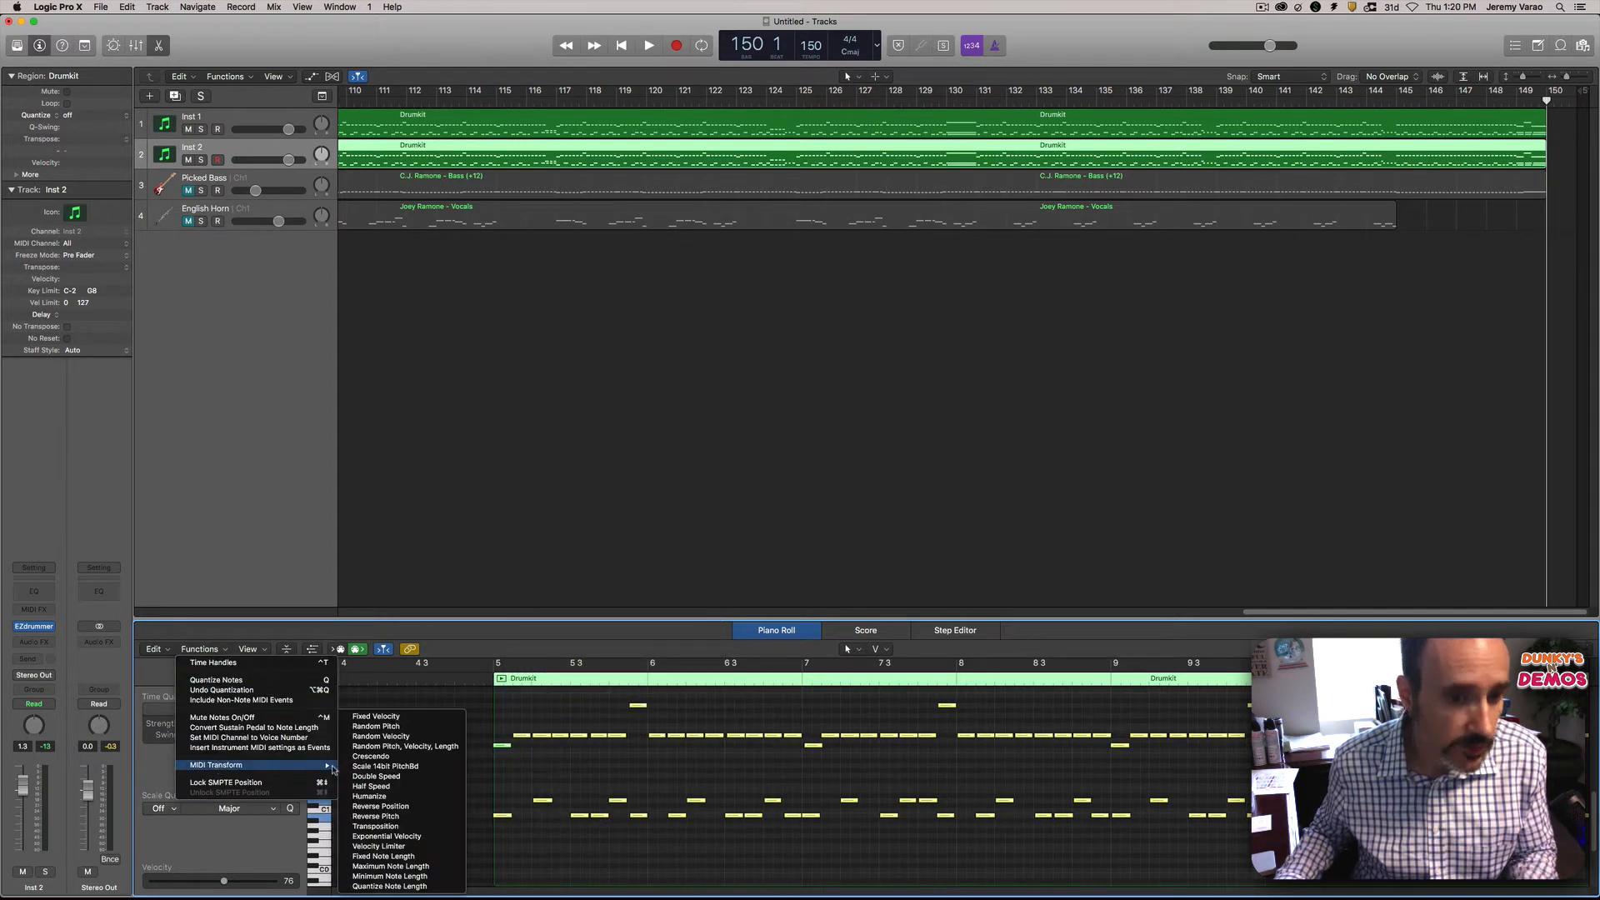
left_click(448, 717)
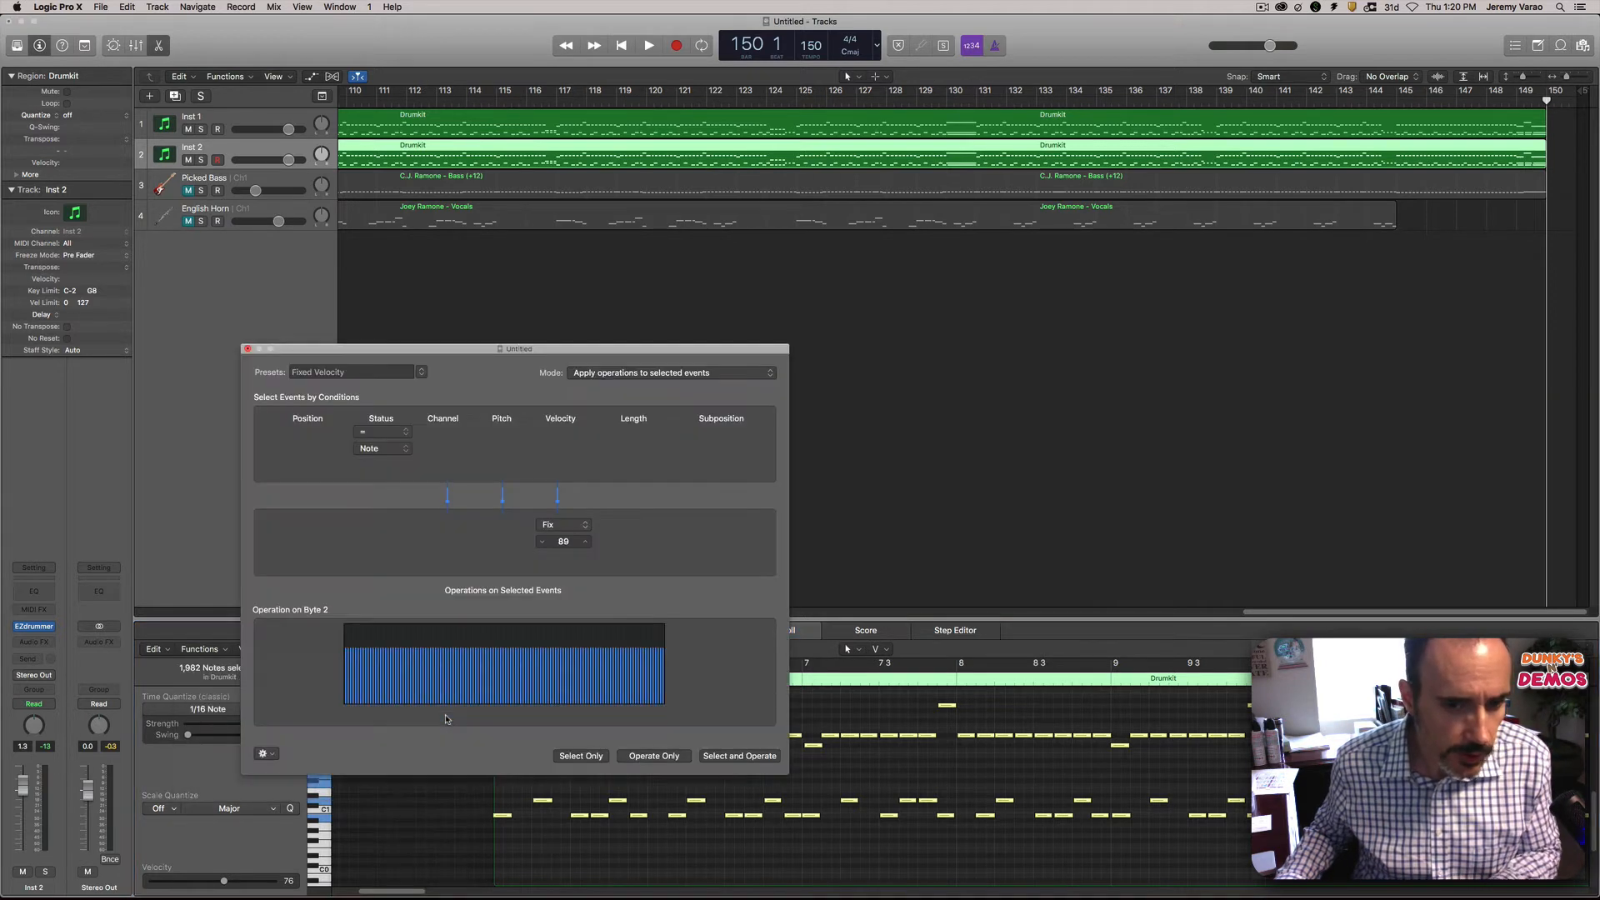
left_click_drag(563, 542, 563, 555)
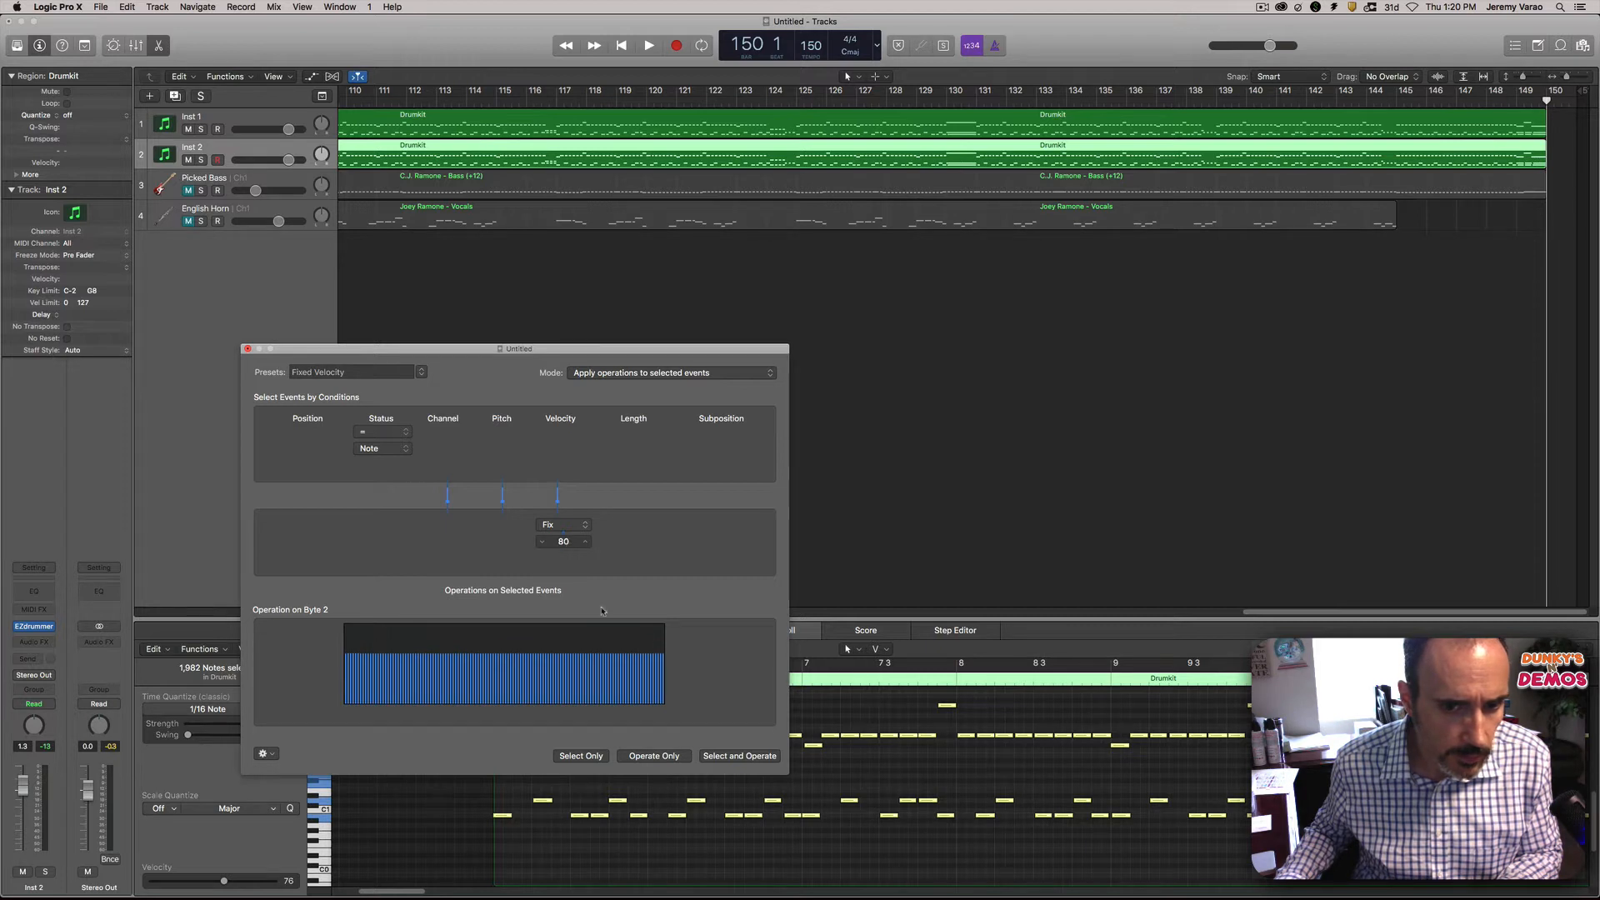
left_click(654, 758)
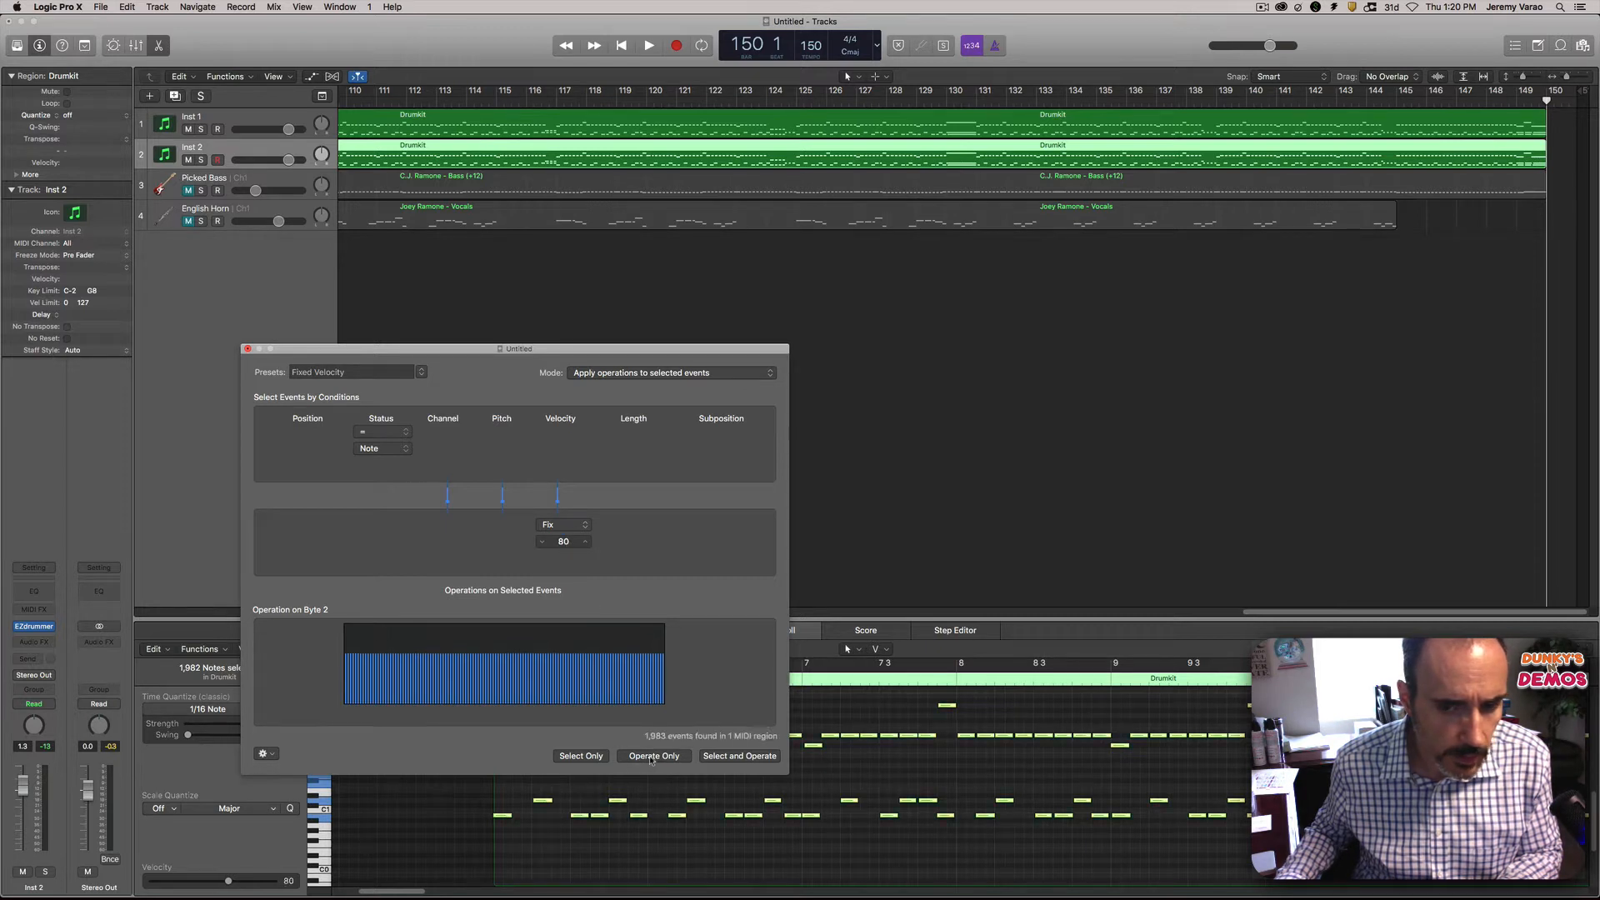
left_click(247, 350)
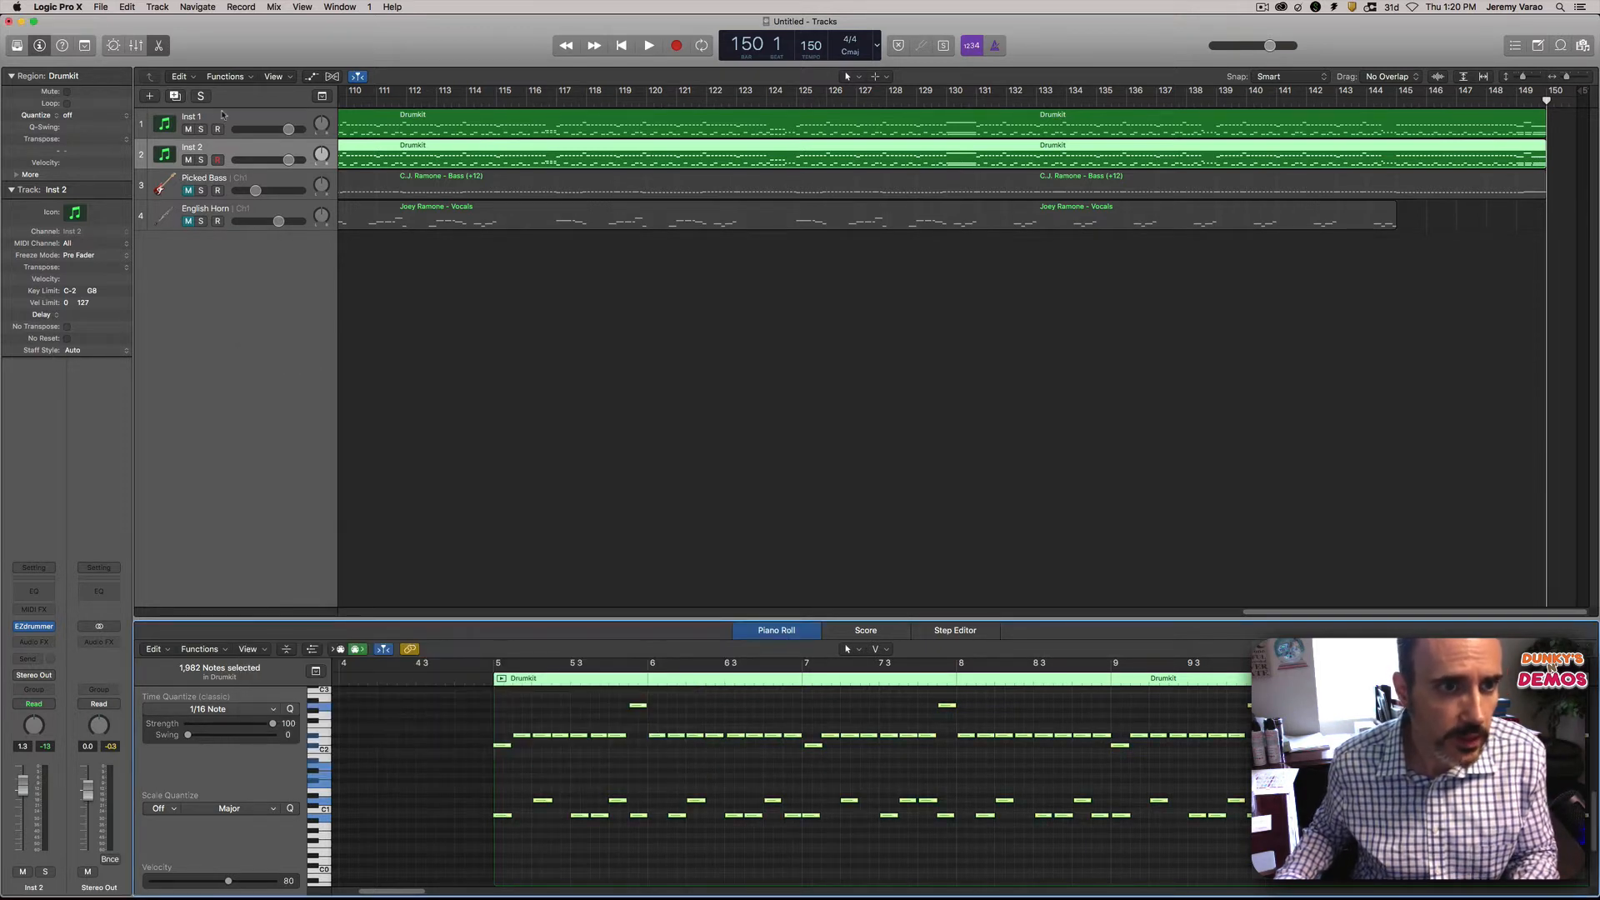
Step: Mute the Inst 1 track and play the fixed-velocity Inst 2 drums from bar 5 for a few bars
left_click(621, 46)
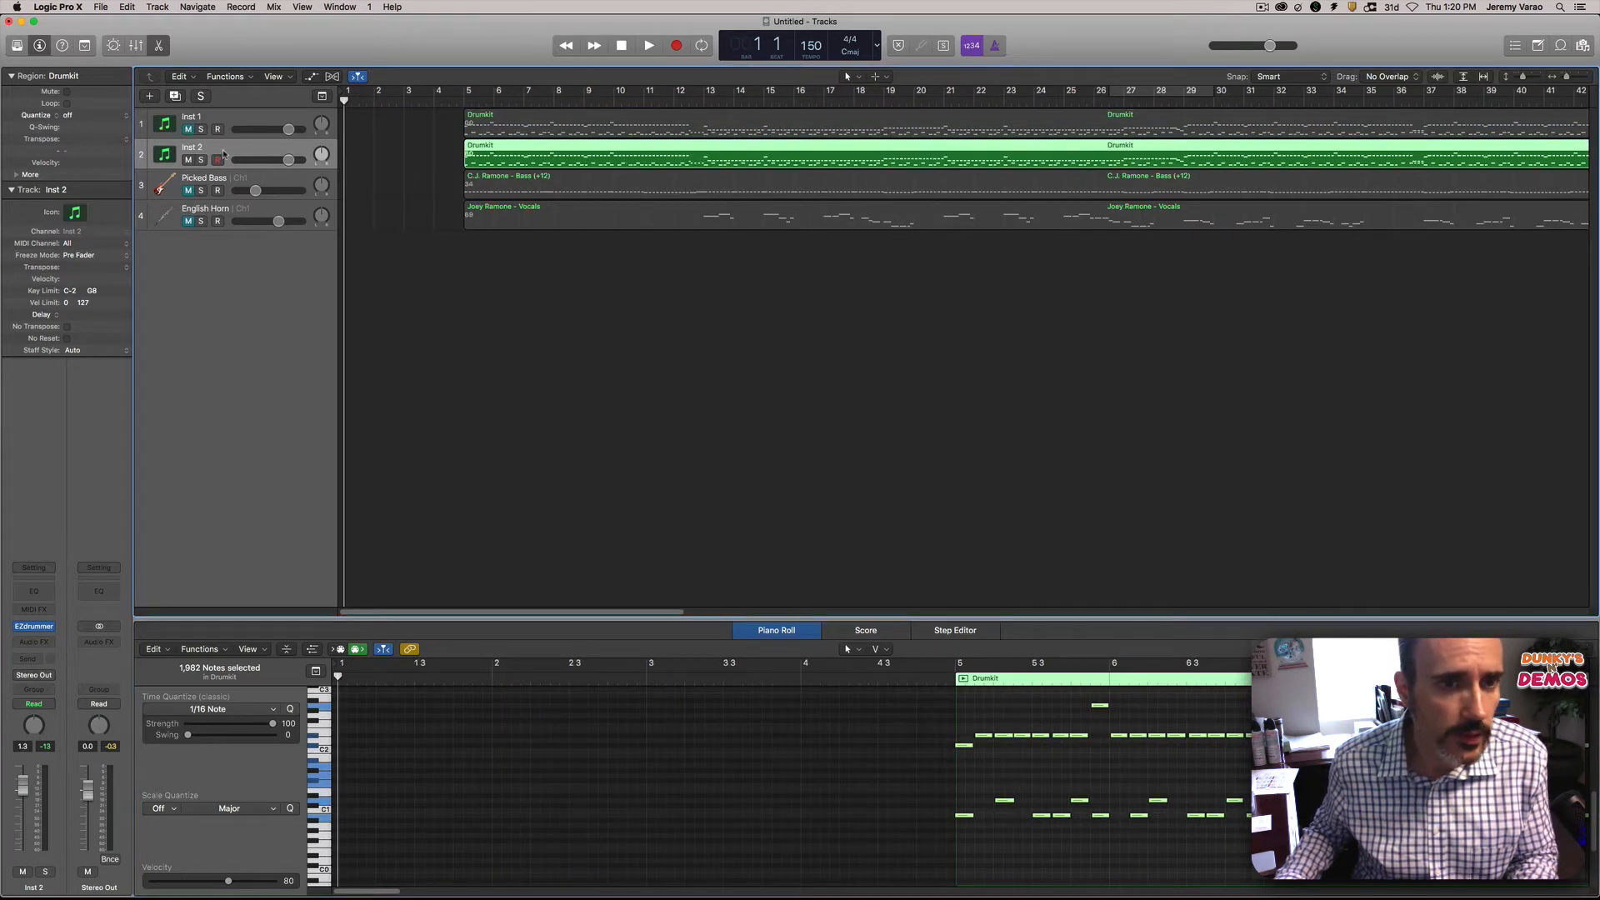
left_click(456, 101)
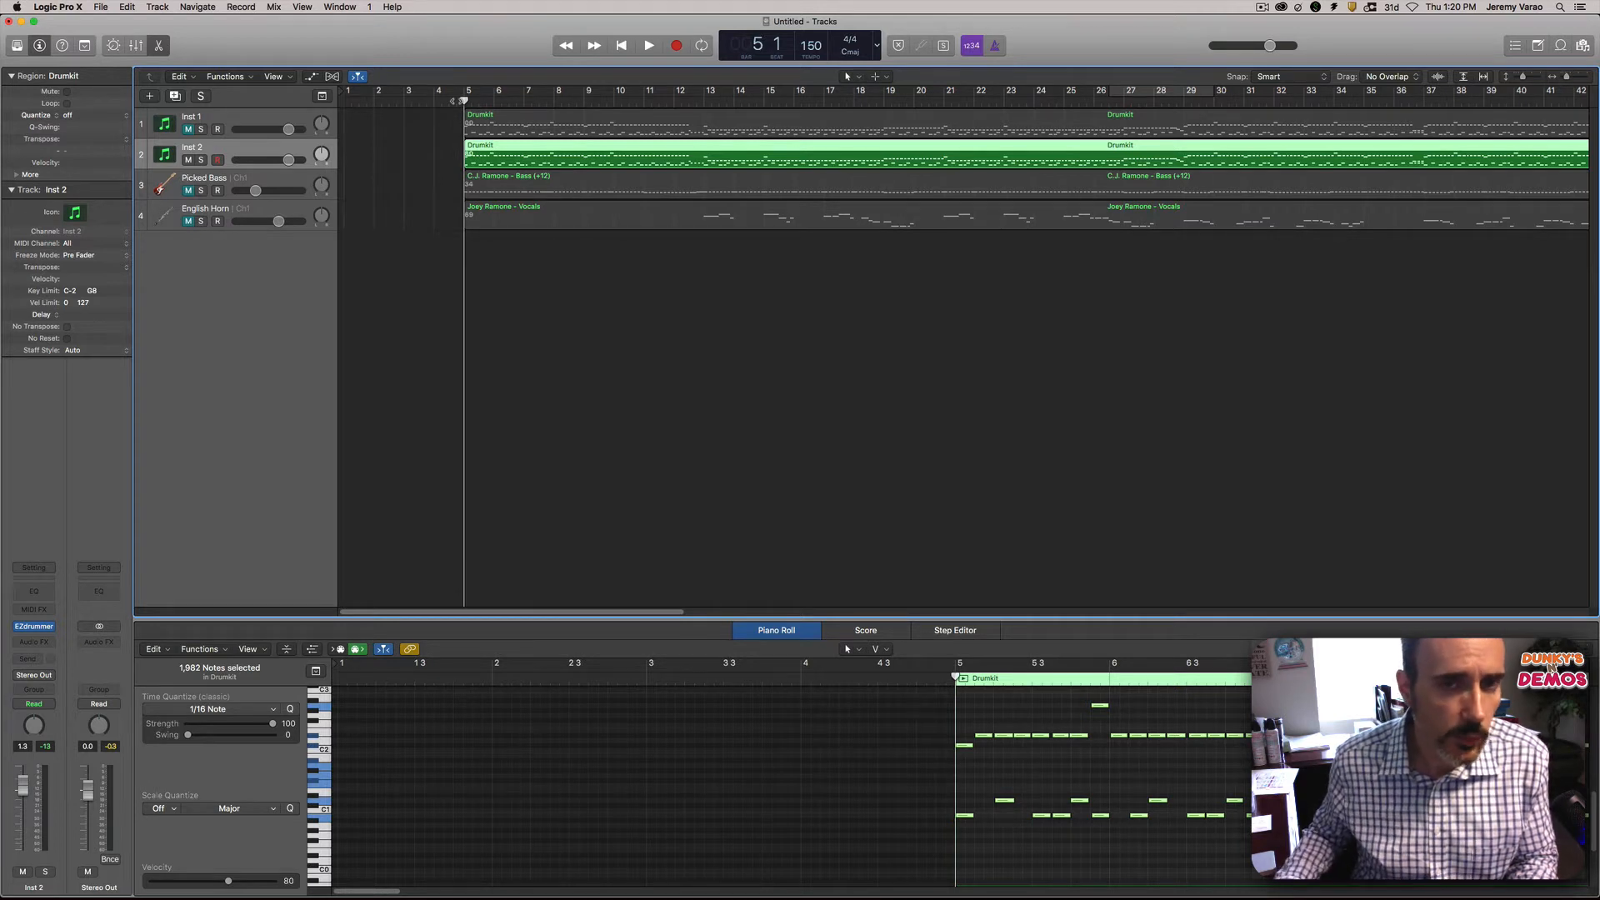
key("space")
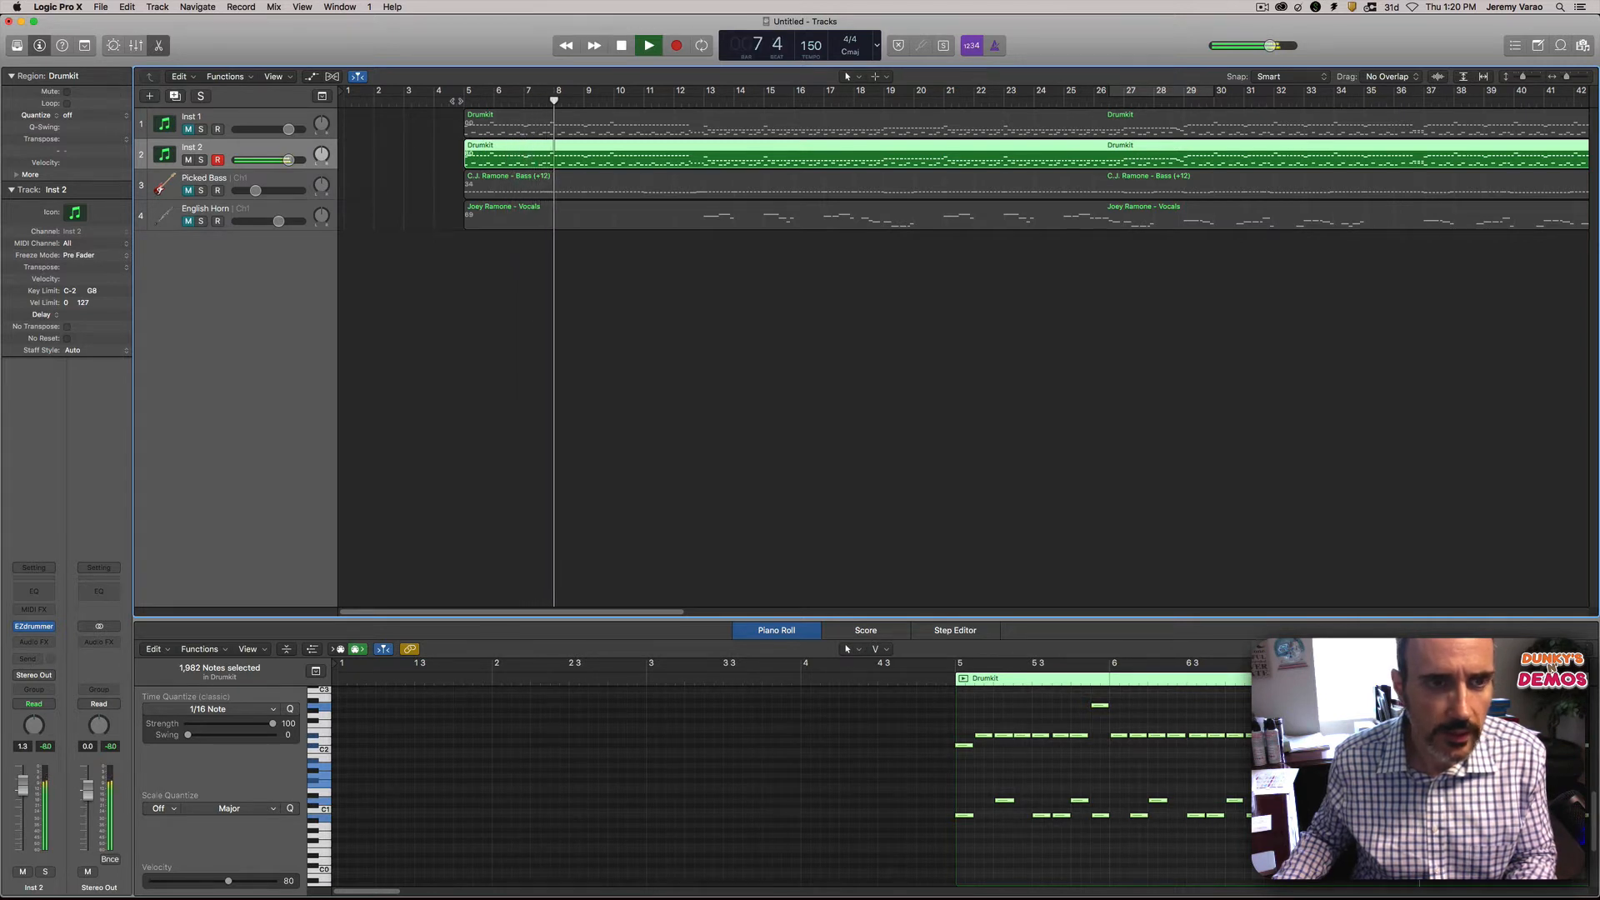
key("space")
Step: Mute Inst 2, unmute Inst 1, and play the Inst 1 Drumkit region from bar 5 for comparison
left_click(188, 159)
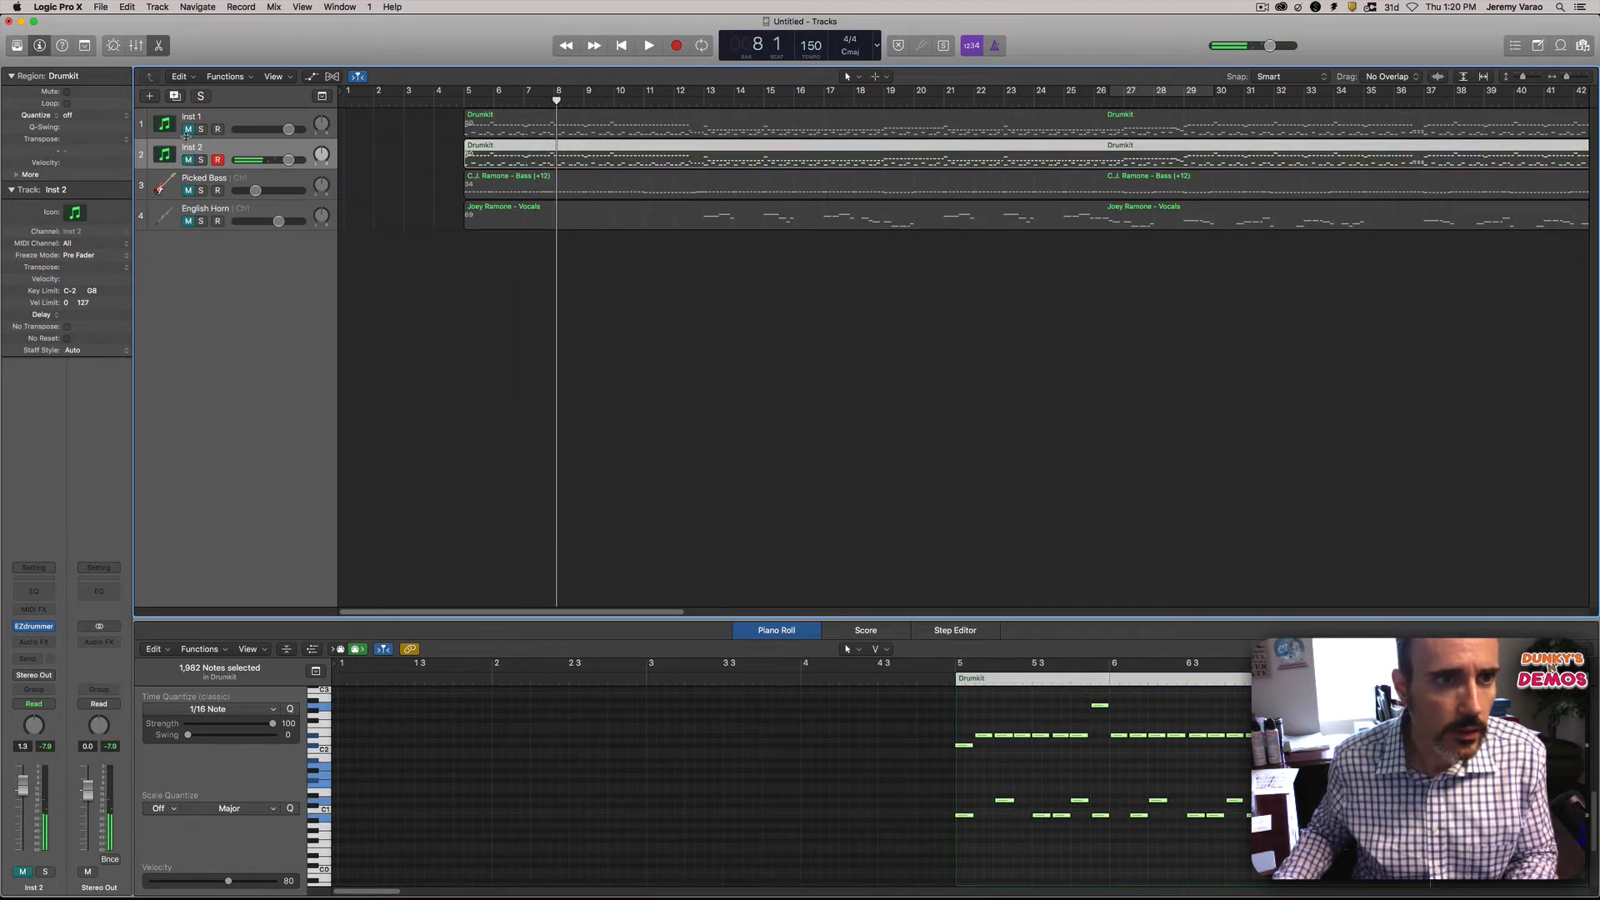
left_click(188, 129)
left_click(454, 101)
key("space")
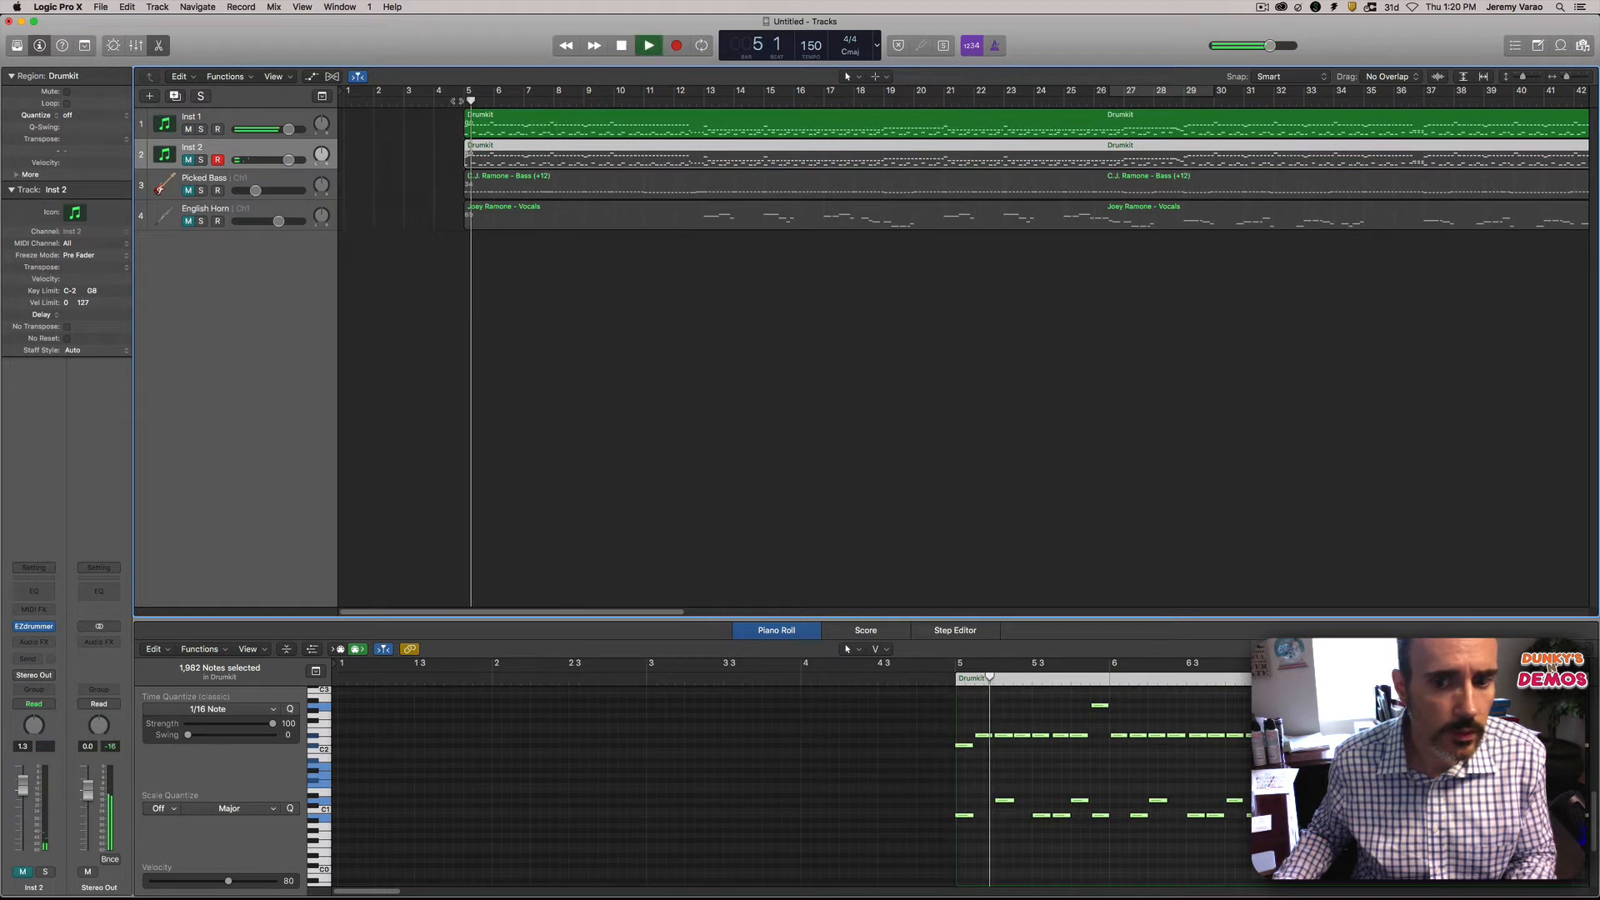
key("space")
left_click(601, 122)
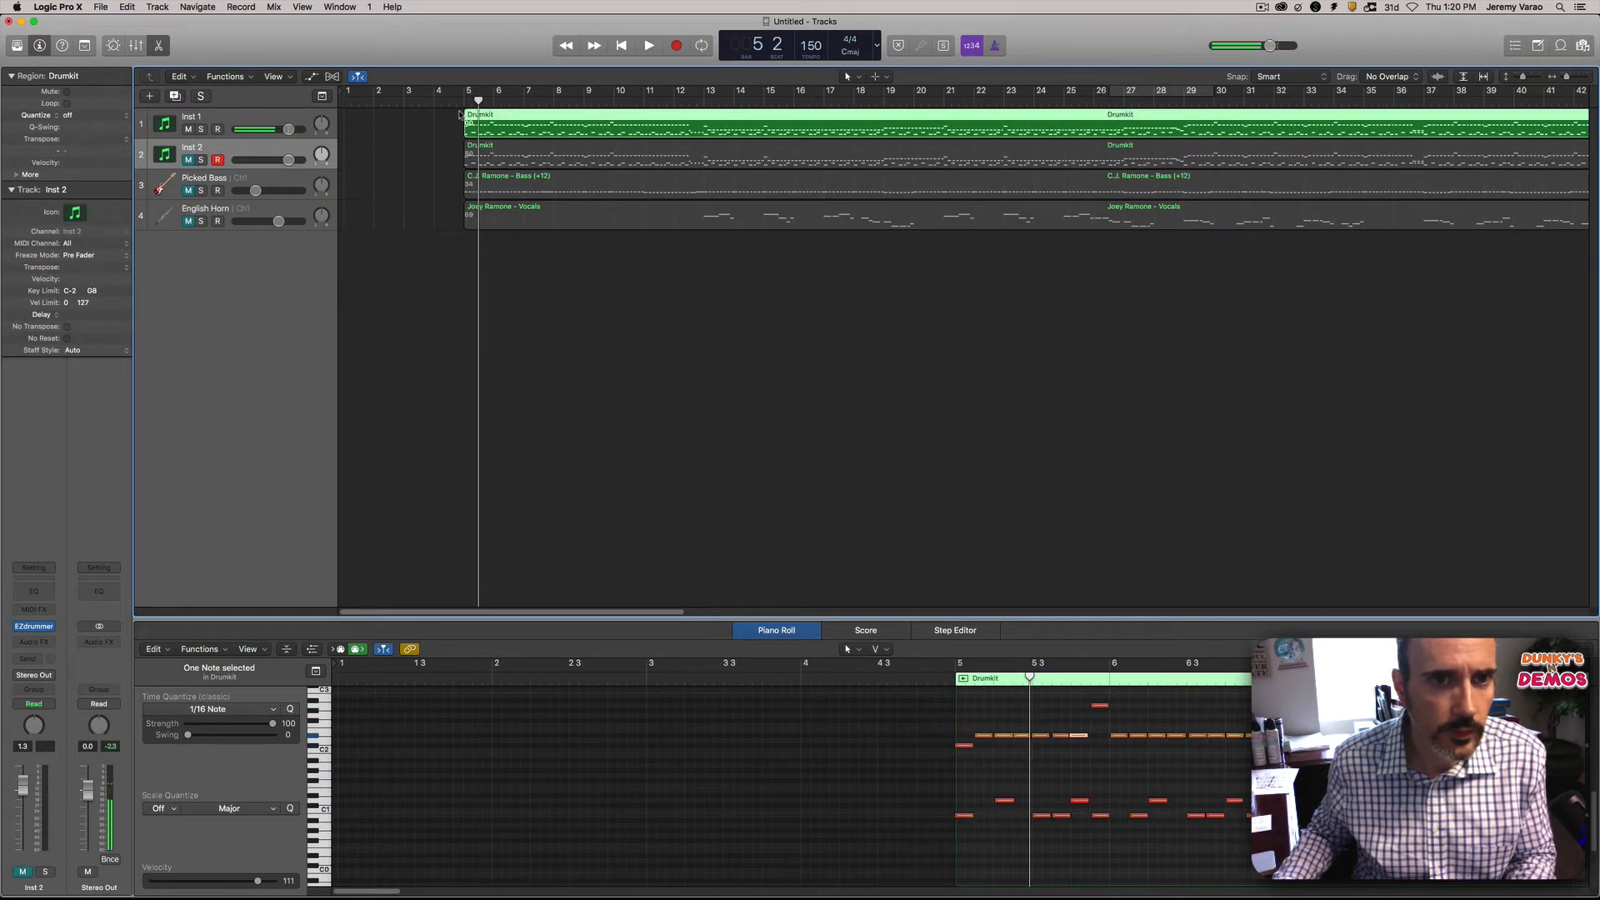
key("space")
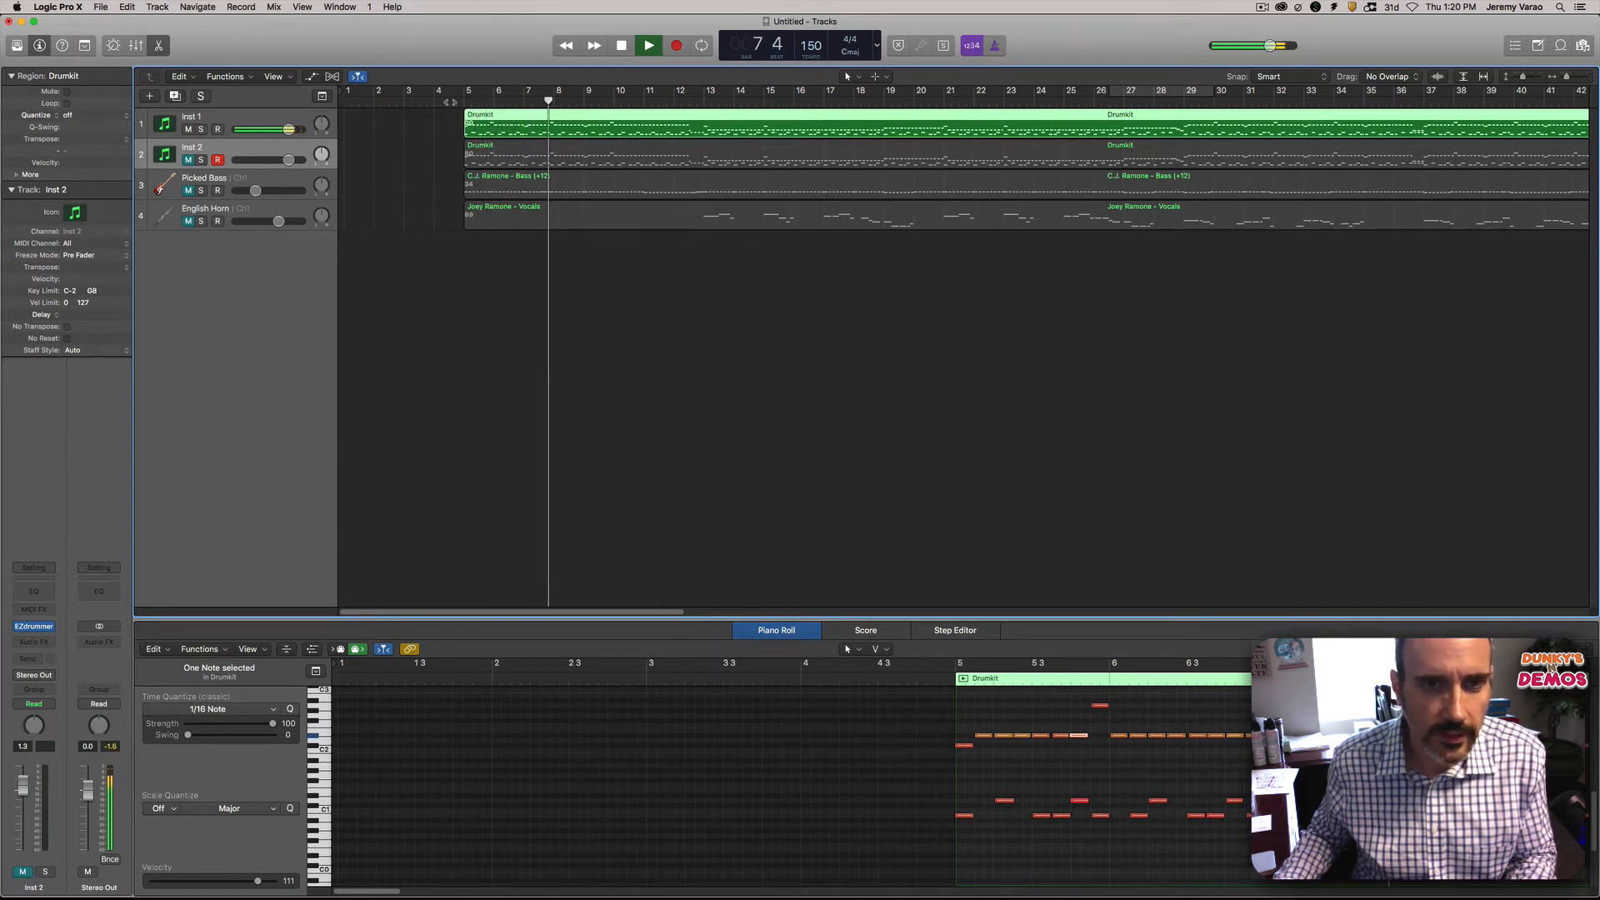
key("space")
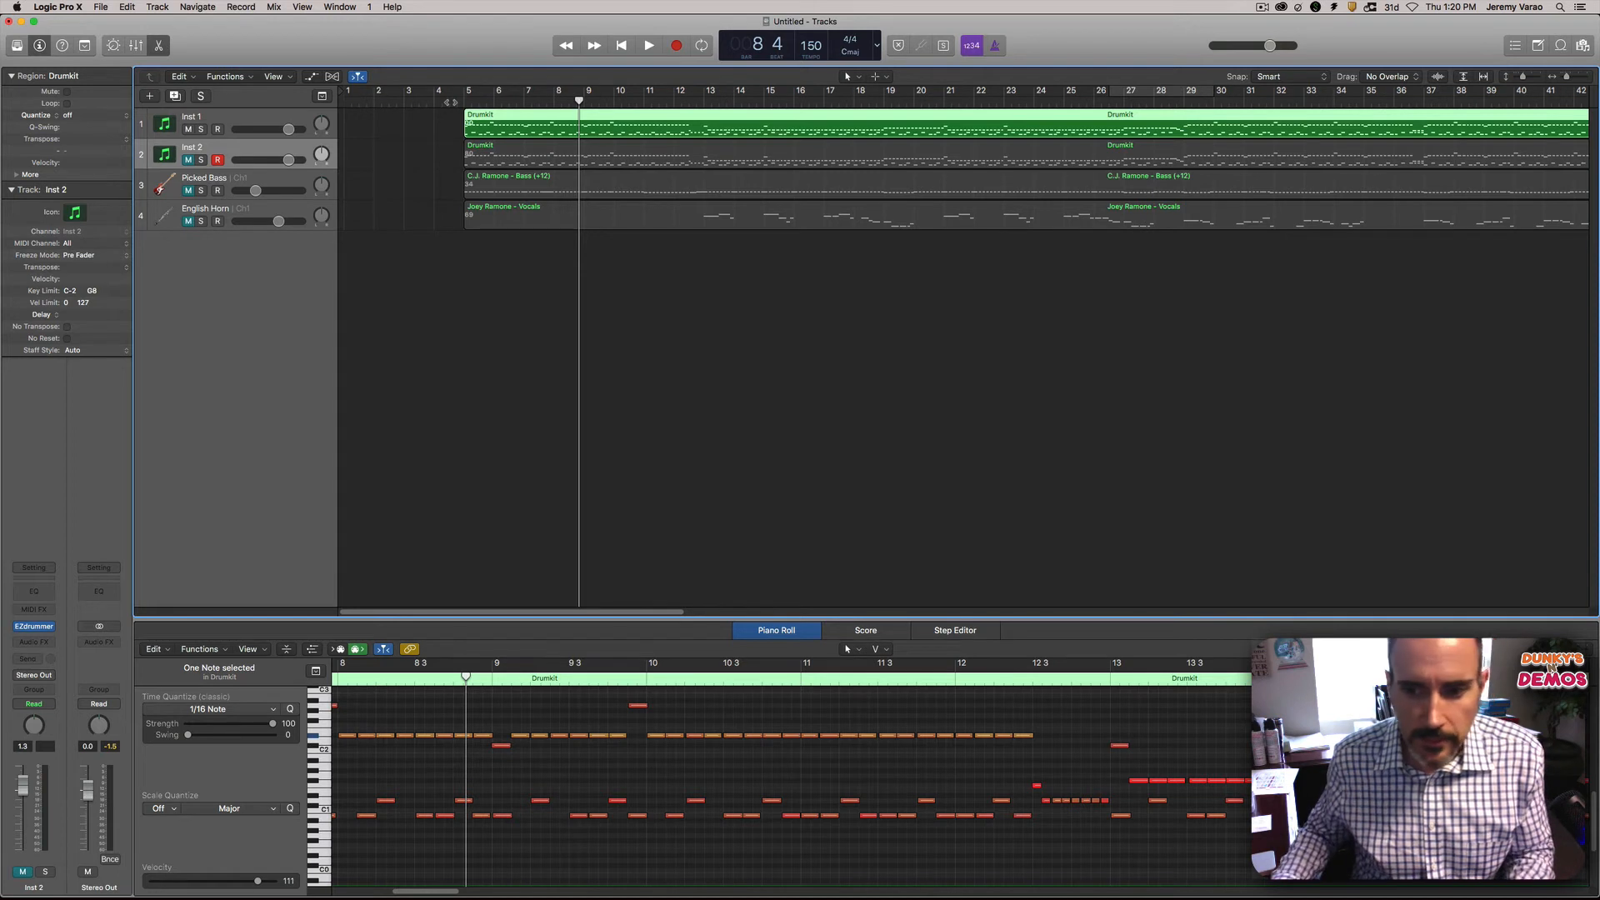
Step: Select all hi-hat notes from bar 13 onward in the Inst 1 Drumkit region and open the Random Velocity transform
left_click(1139, 781)
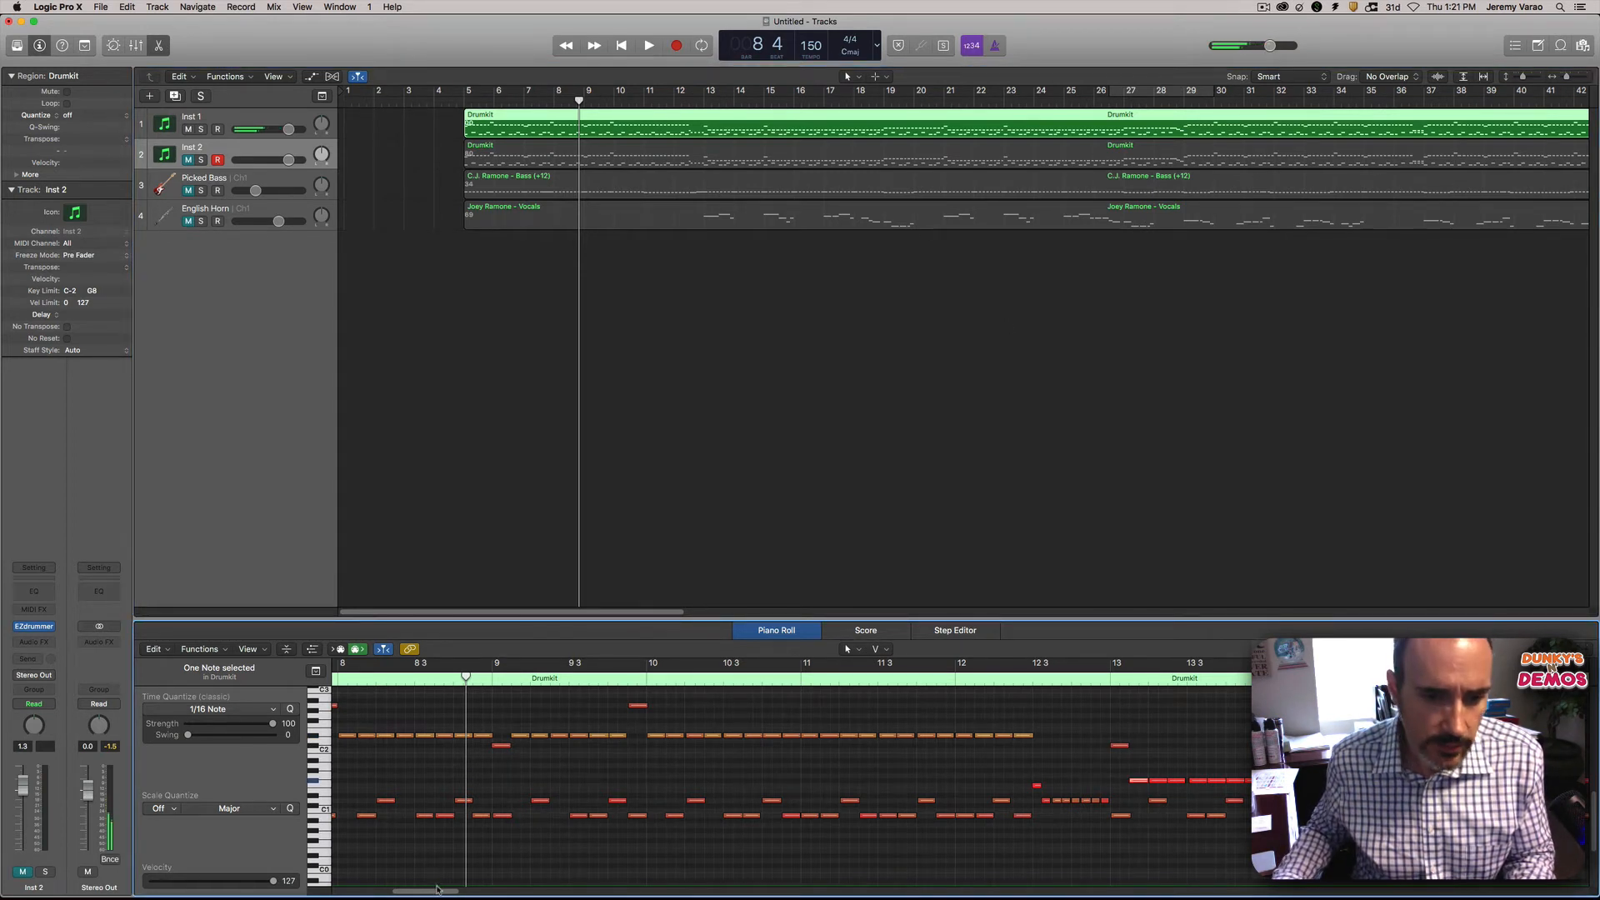
left_click_drag(435, 893, 462, 893)
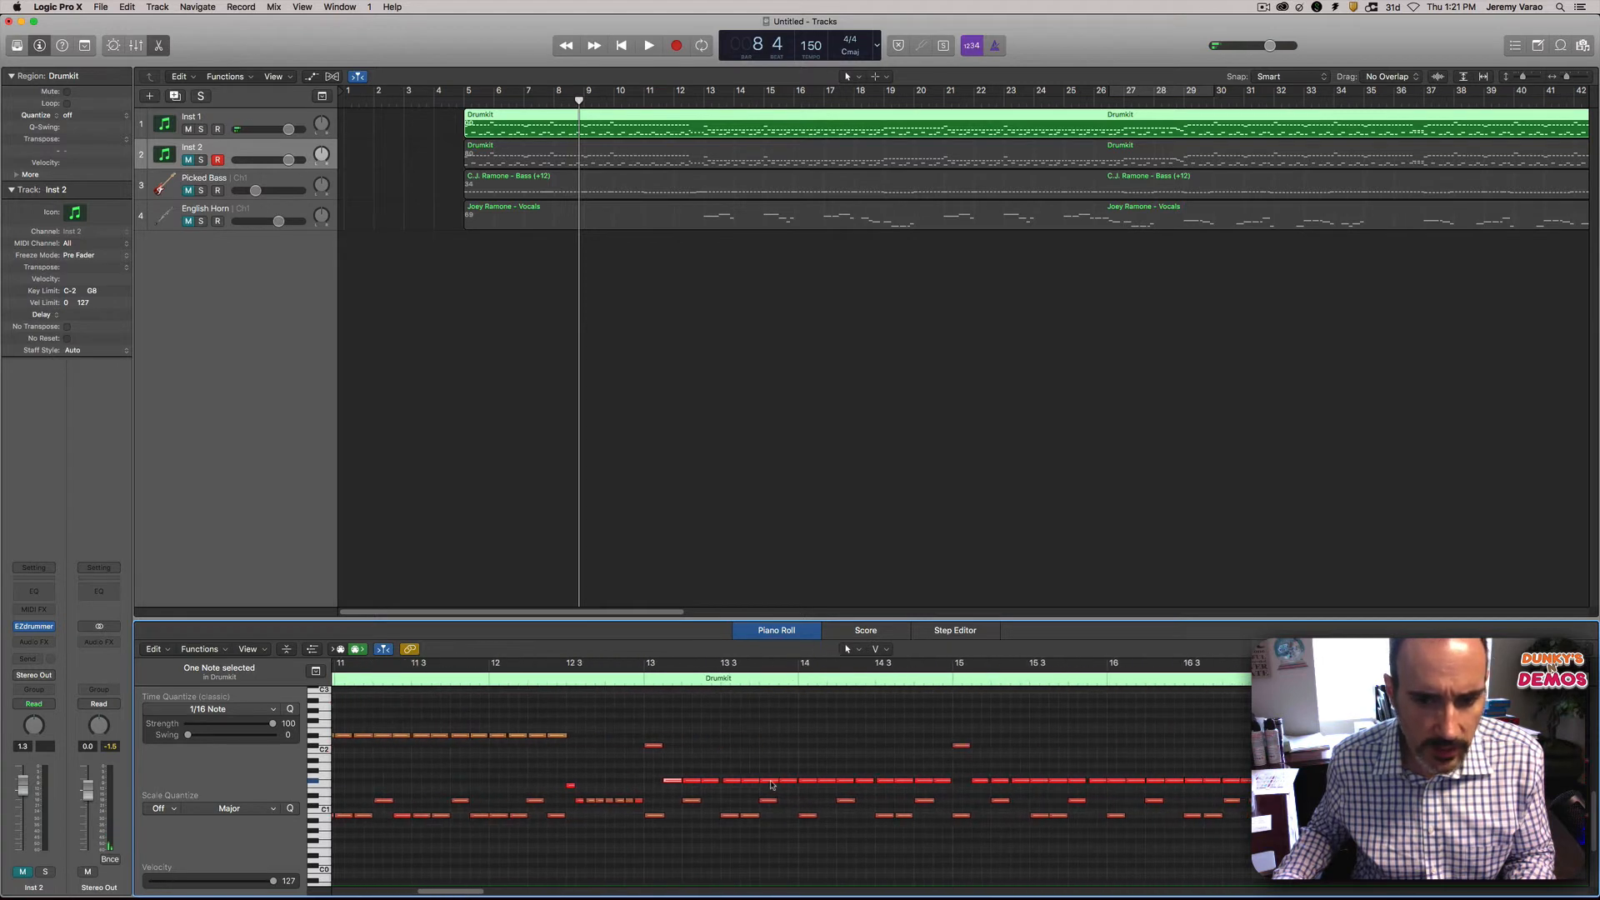
right_click(673, 782)
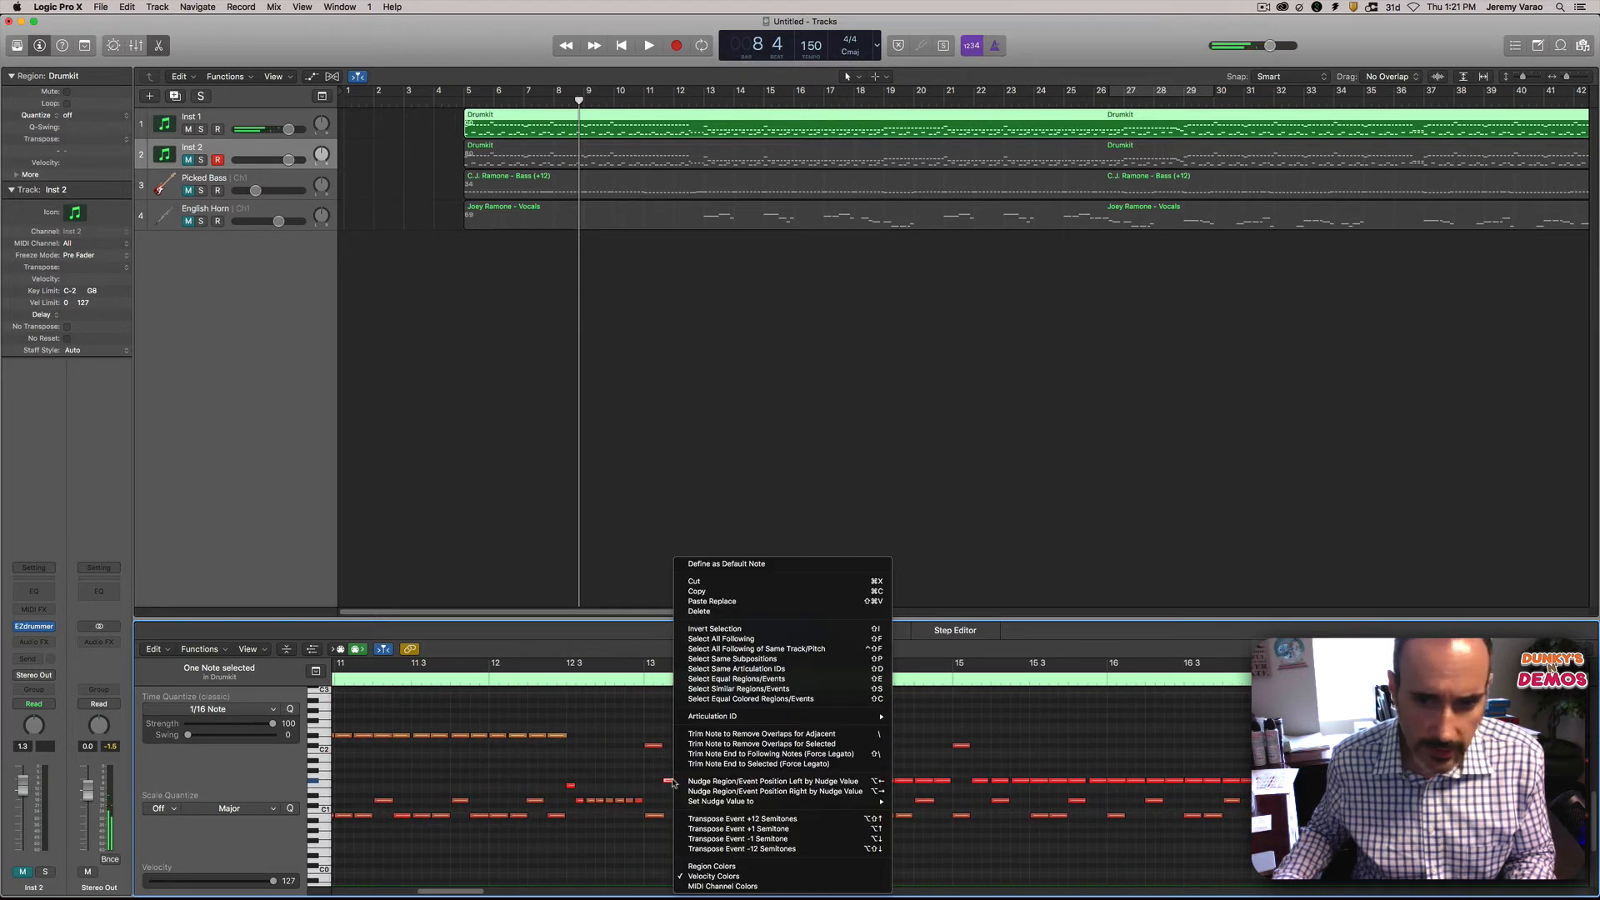
left_click(715, 650)
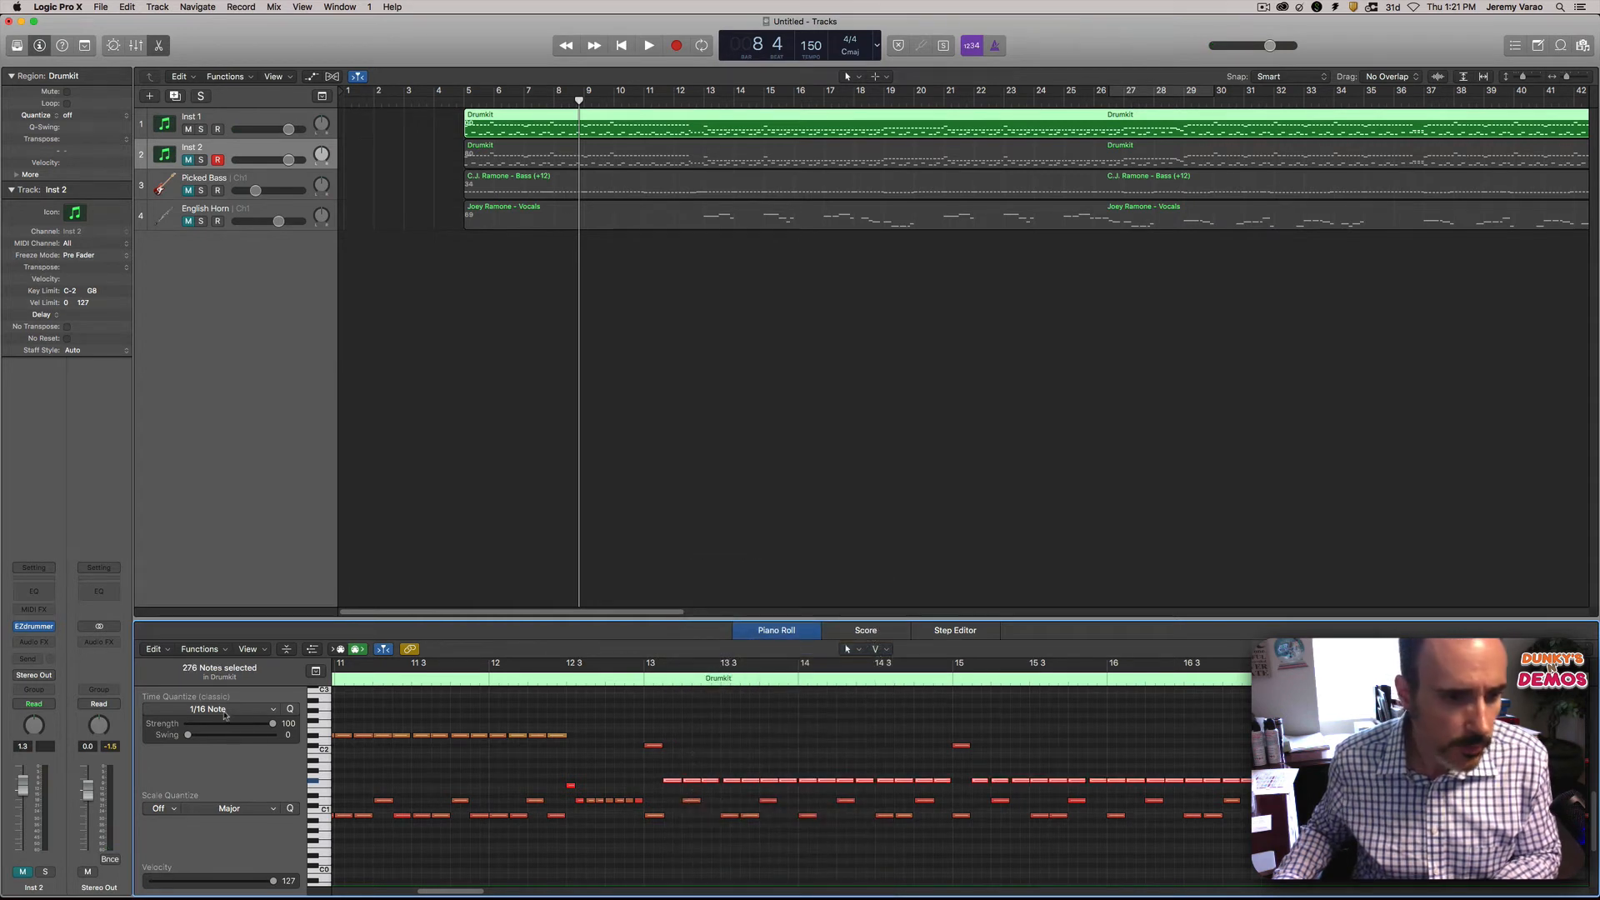
left_click(200, 648)
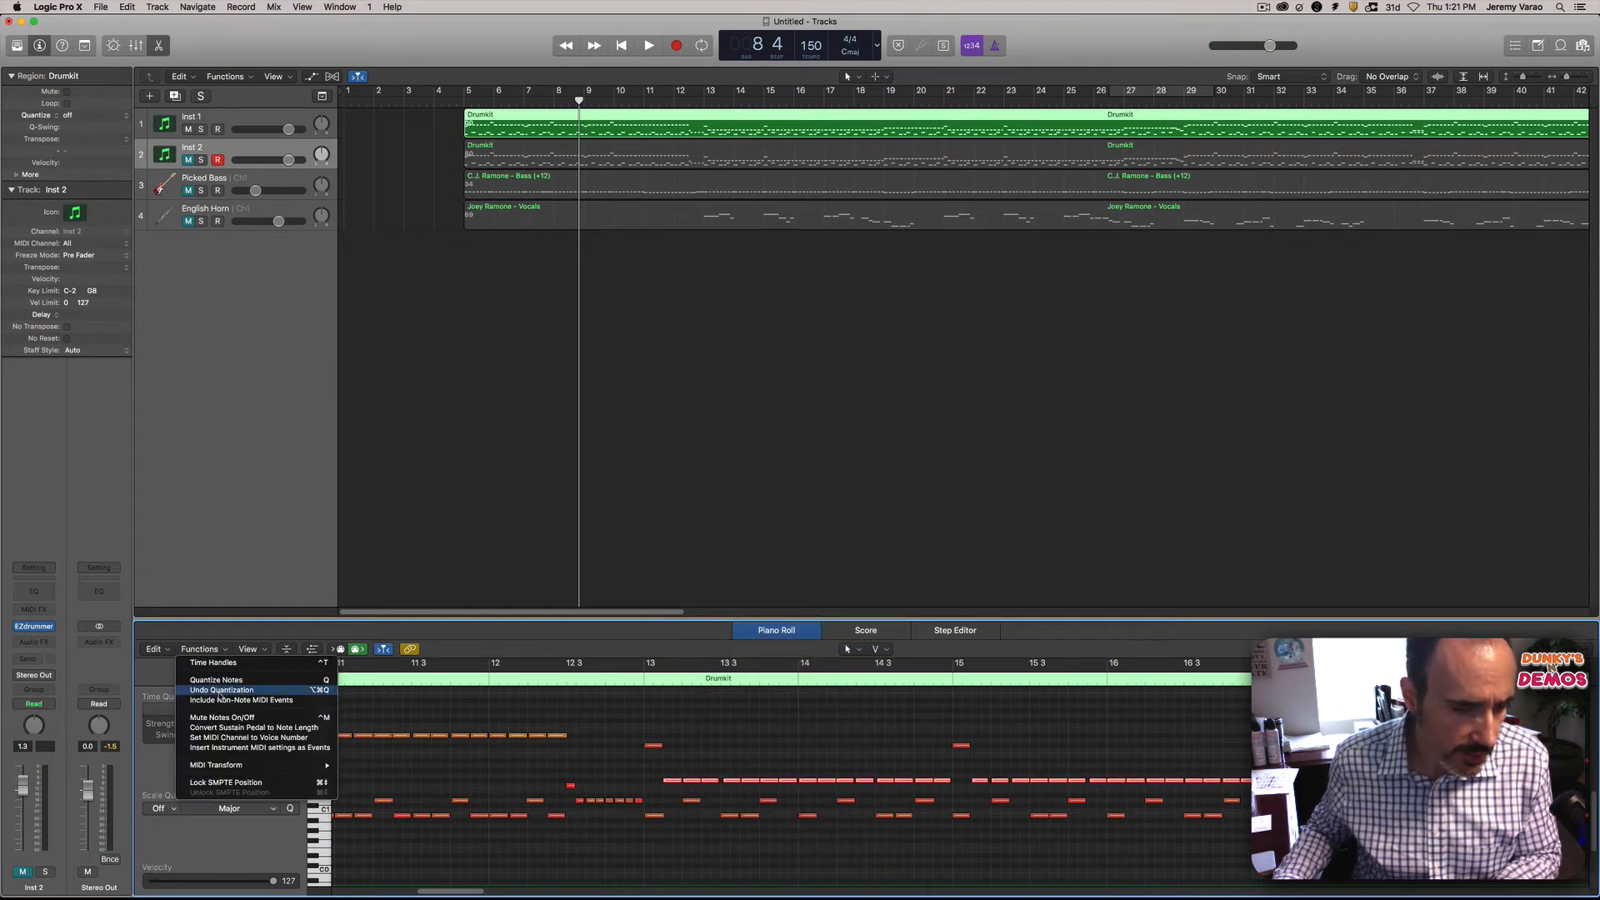
mouse_move(316, 765)
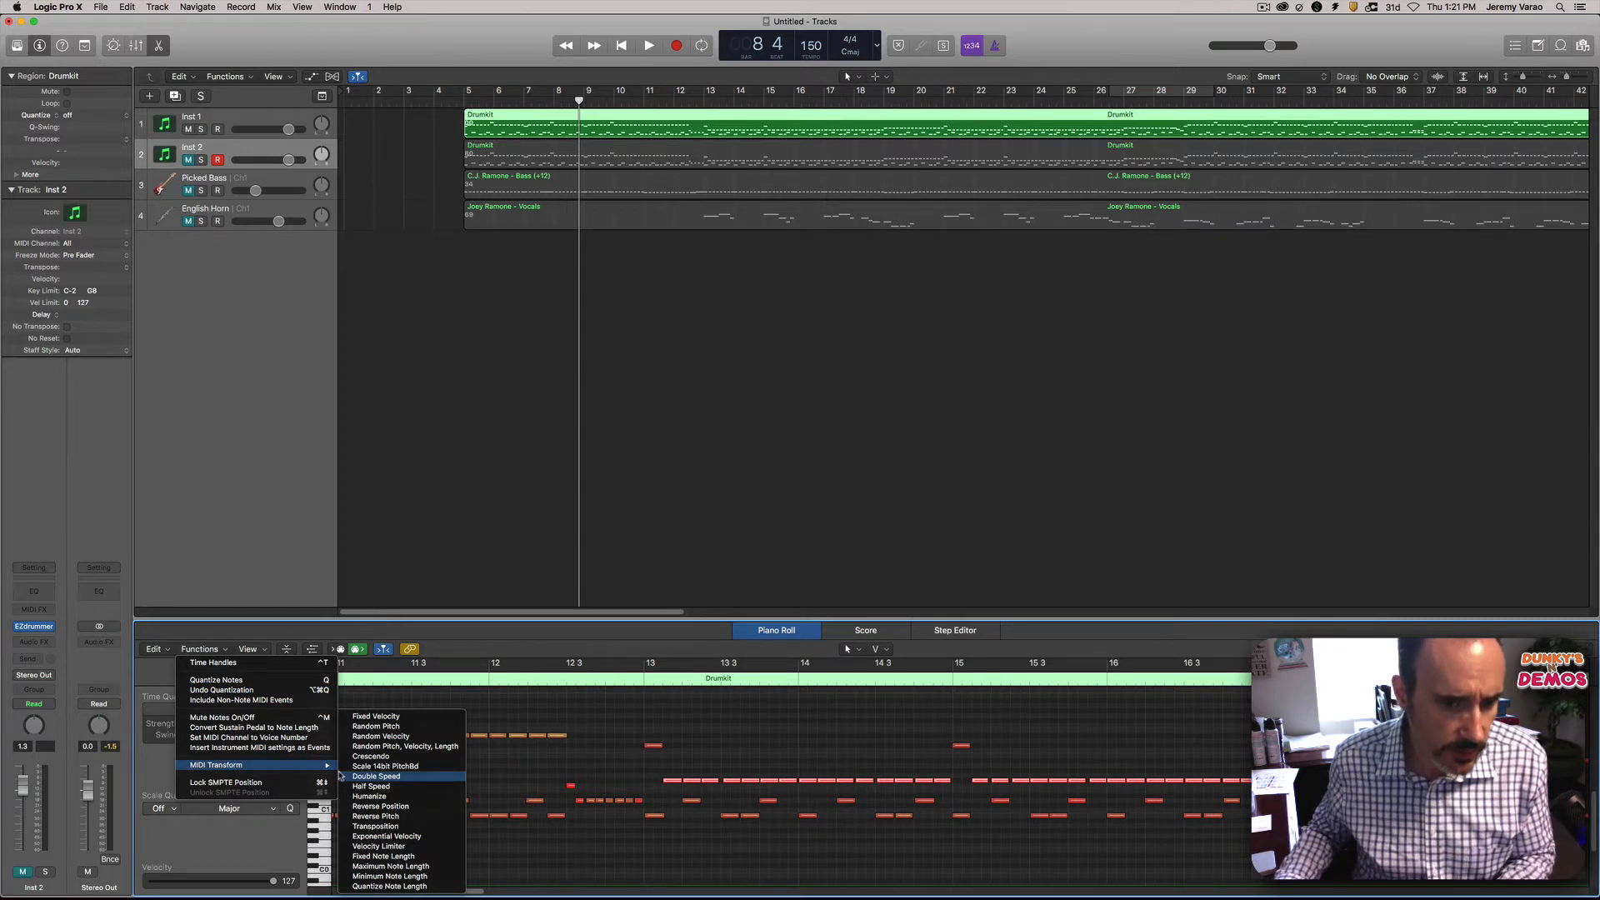
left_click(380, 736)
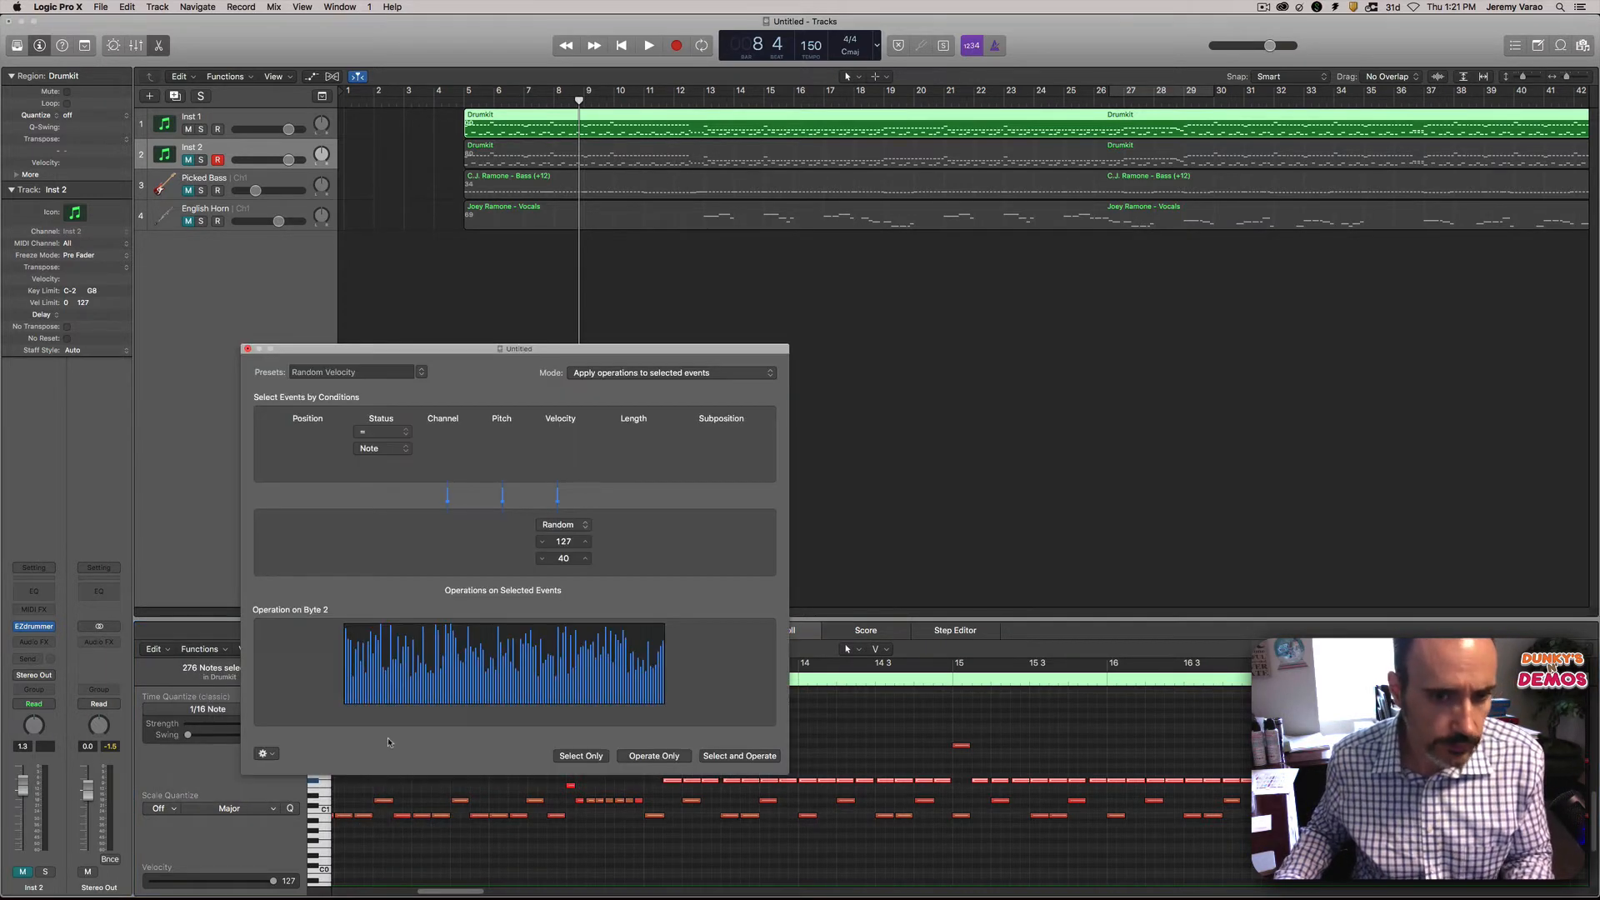
Step: Switch to iTunes, listen to a passage of Poison Heart as a reference, and return to Logic Pro X
key("super+Tab")
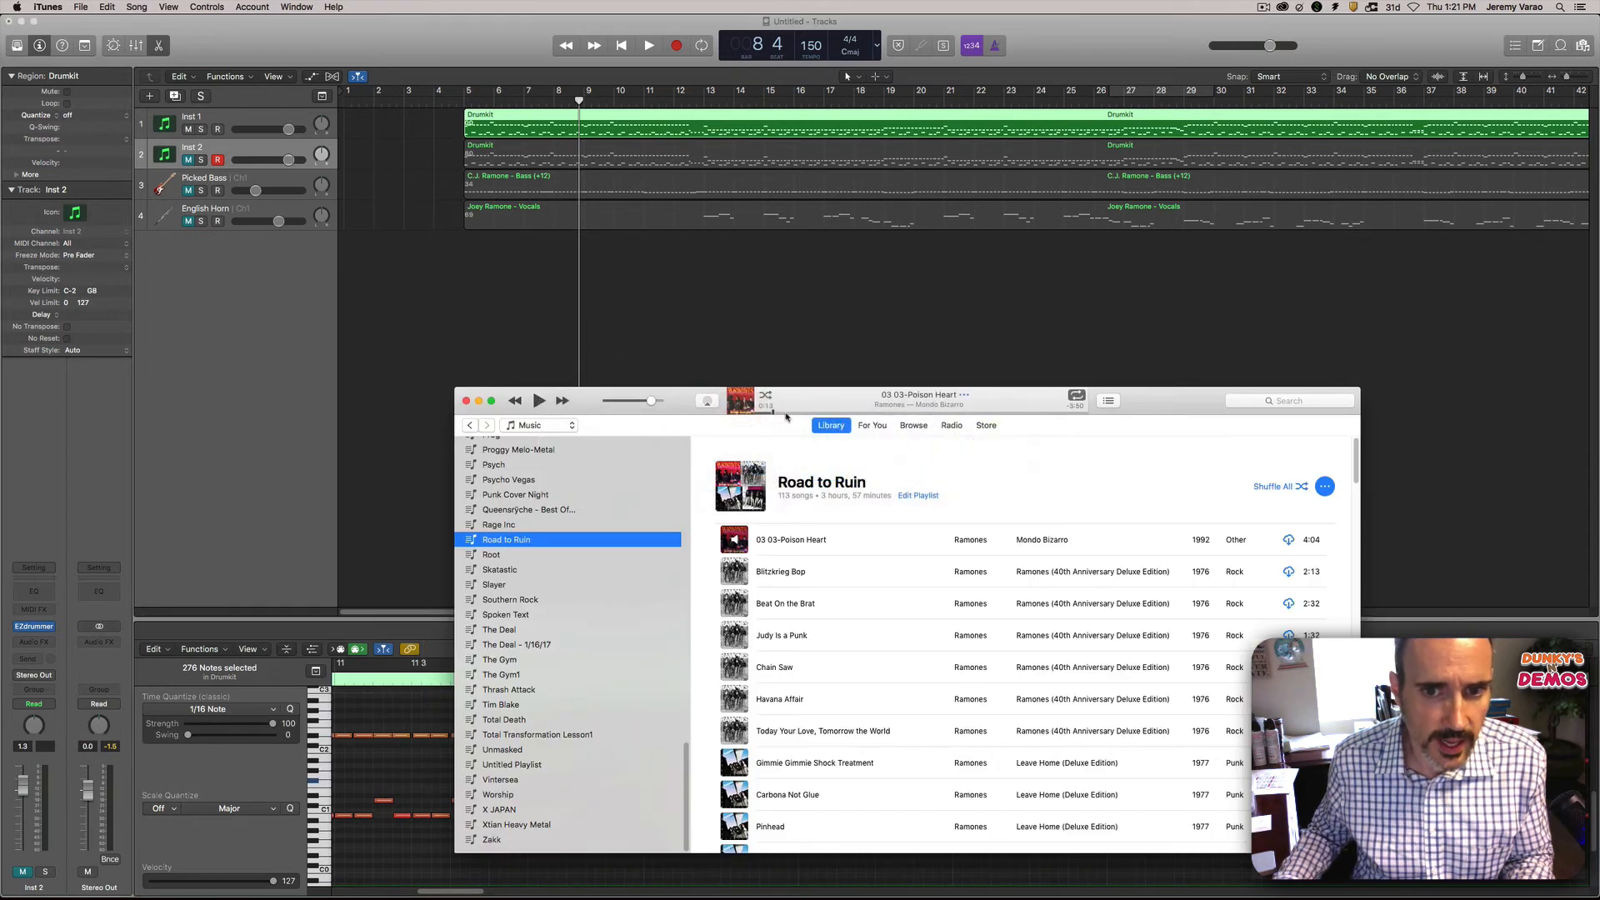
left_click(539, 400)
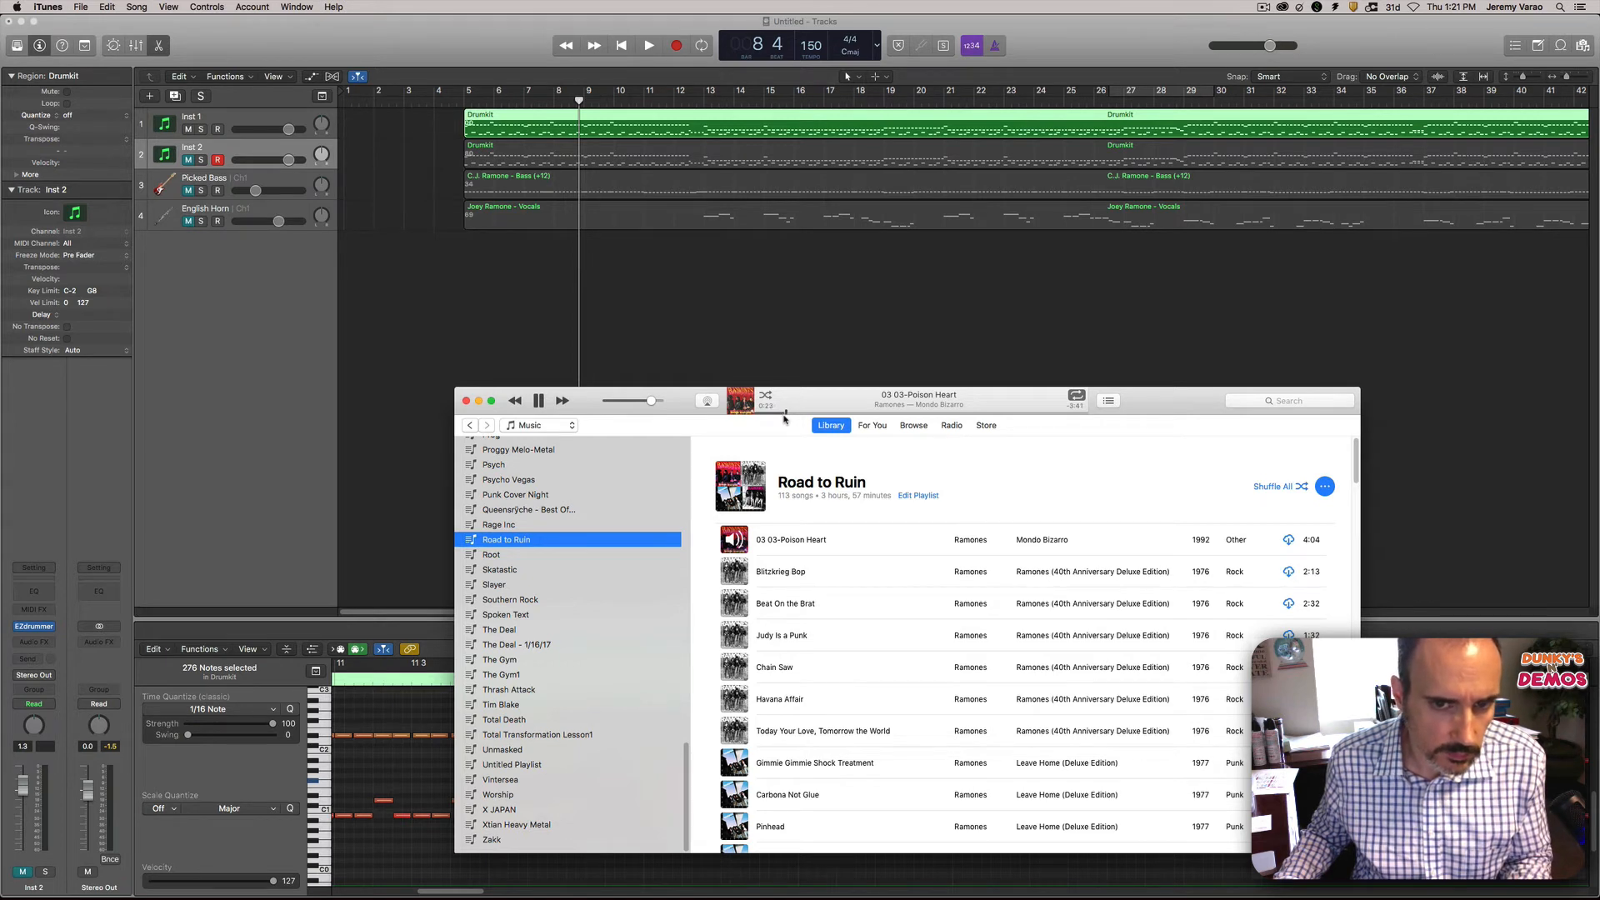
left_click(538, 401)
left_click(469, 353)
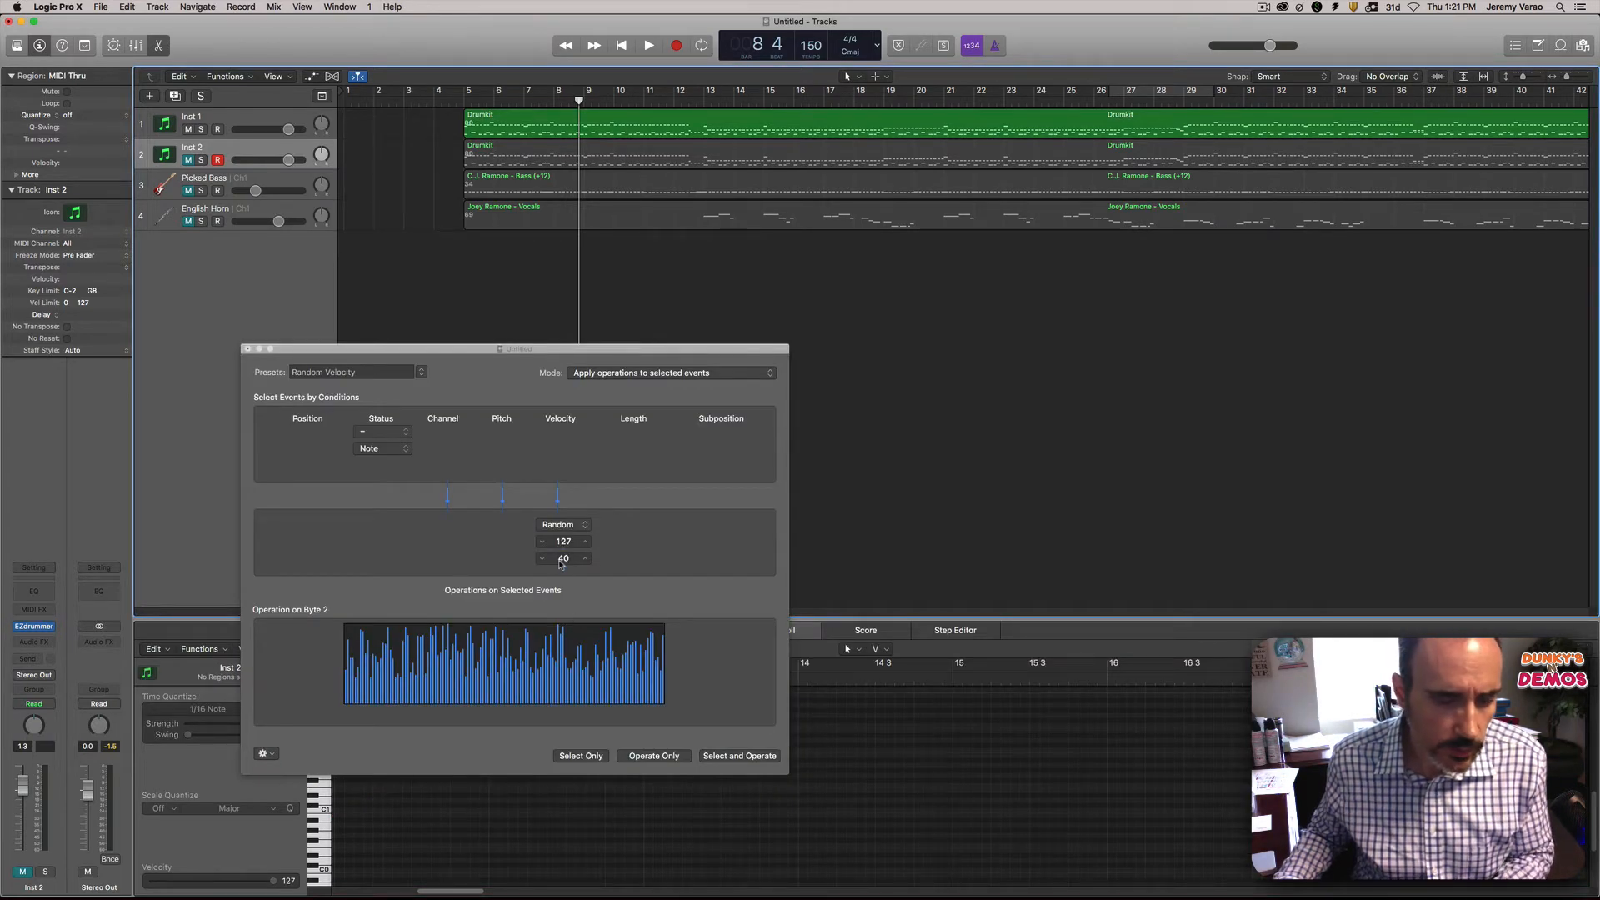
Step: Randomize the velocities of the selected hi-hat notes in the Inst 1 Drumkit region between 90 and 105
mouse_move(563, 559)
left_mouse_down()
mouse_move(563, 525)
mouse_move(563, 560)
left_mouse_up()
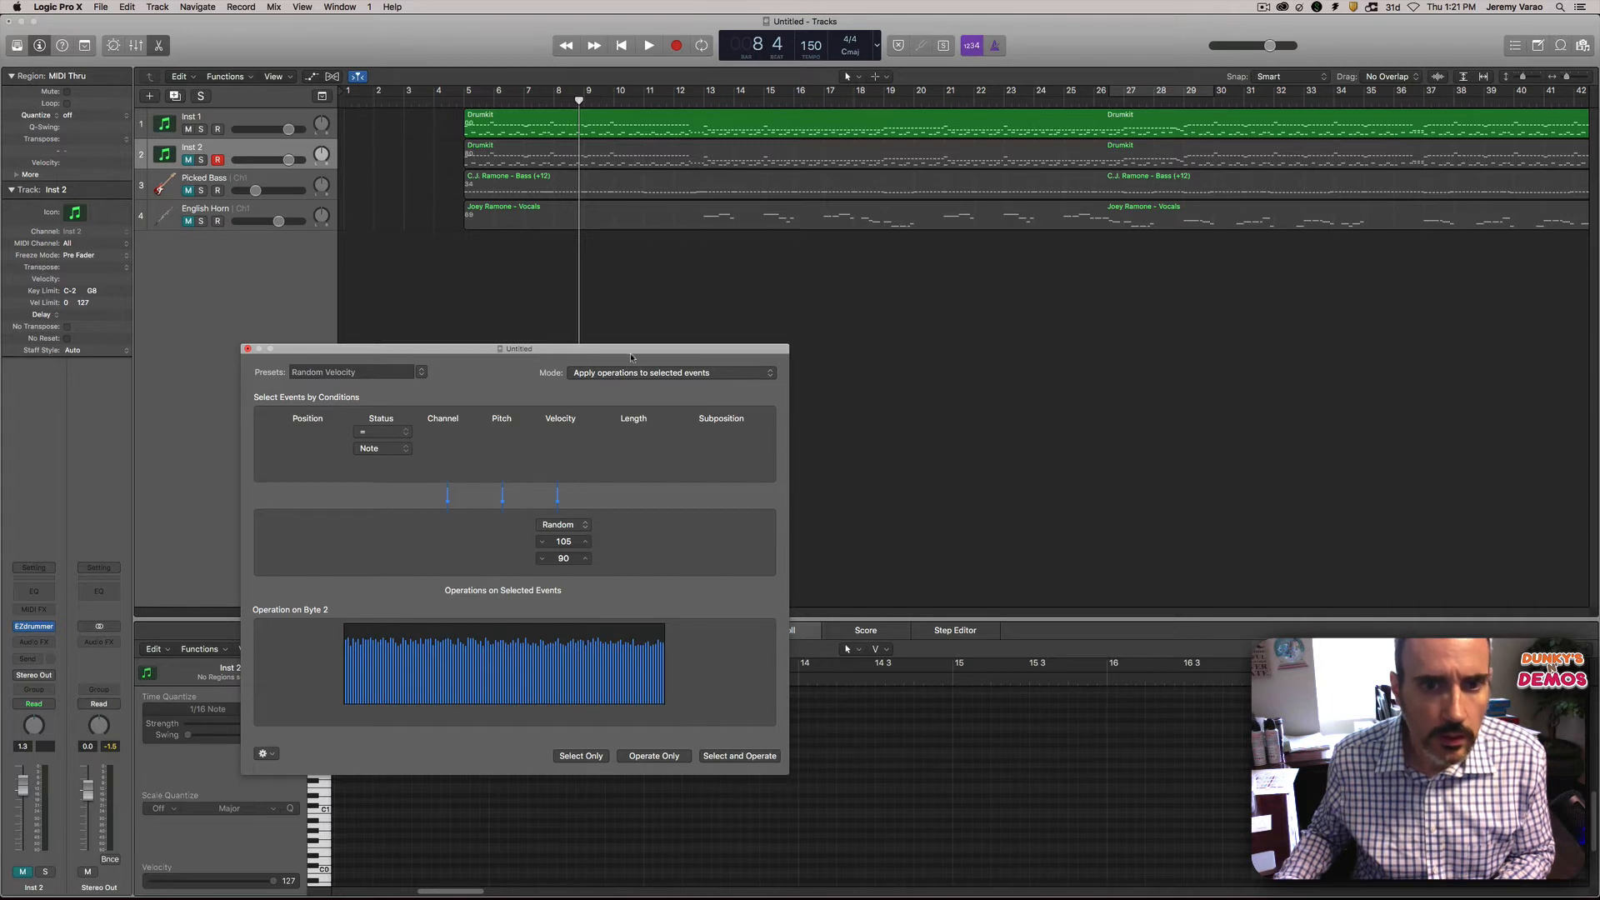
left_click_drag(629, 351, 1213, 424)
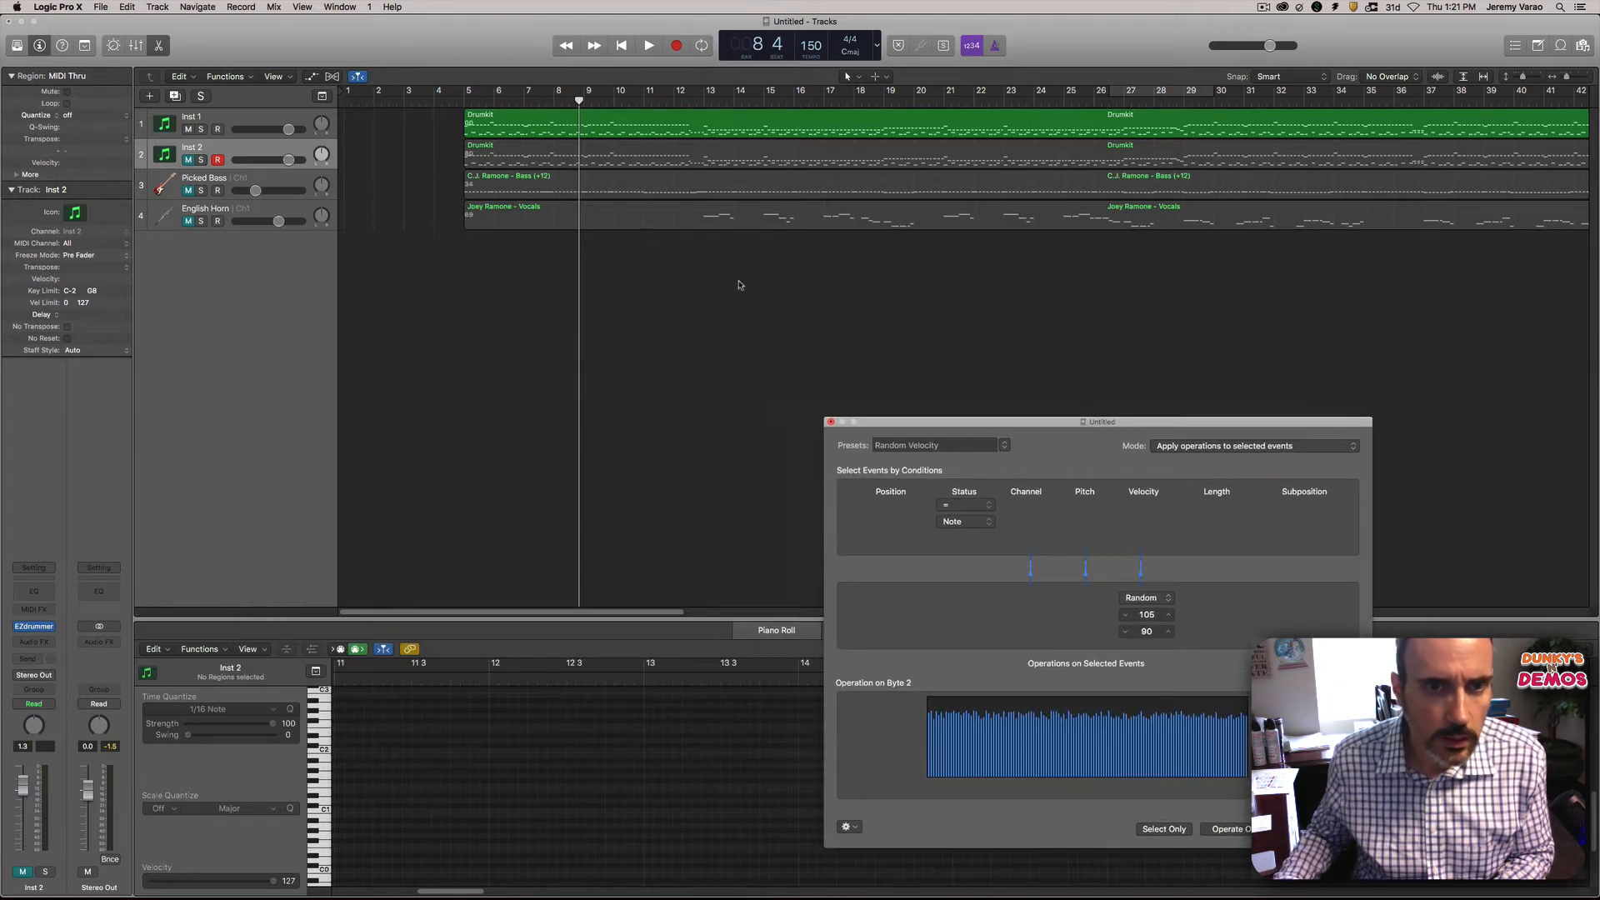
left_click(746, 122)
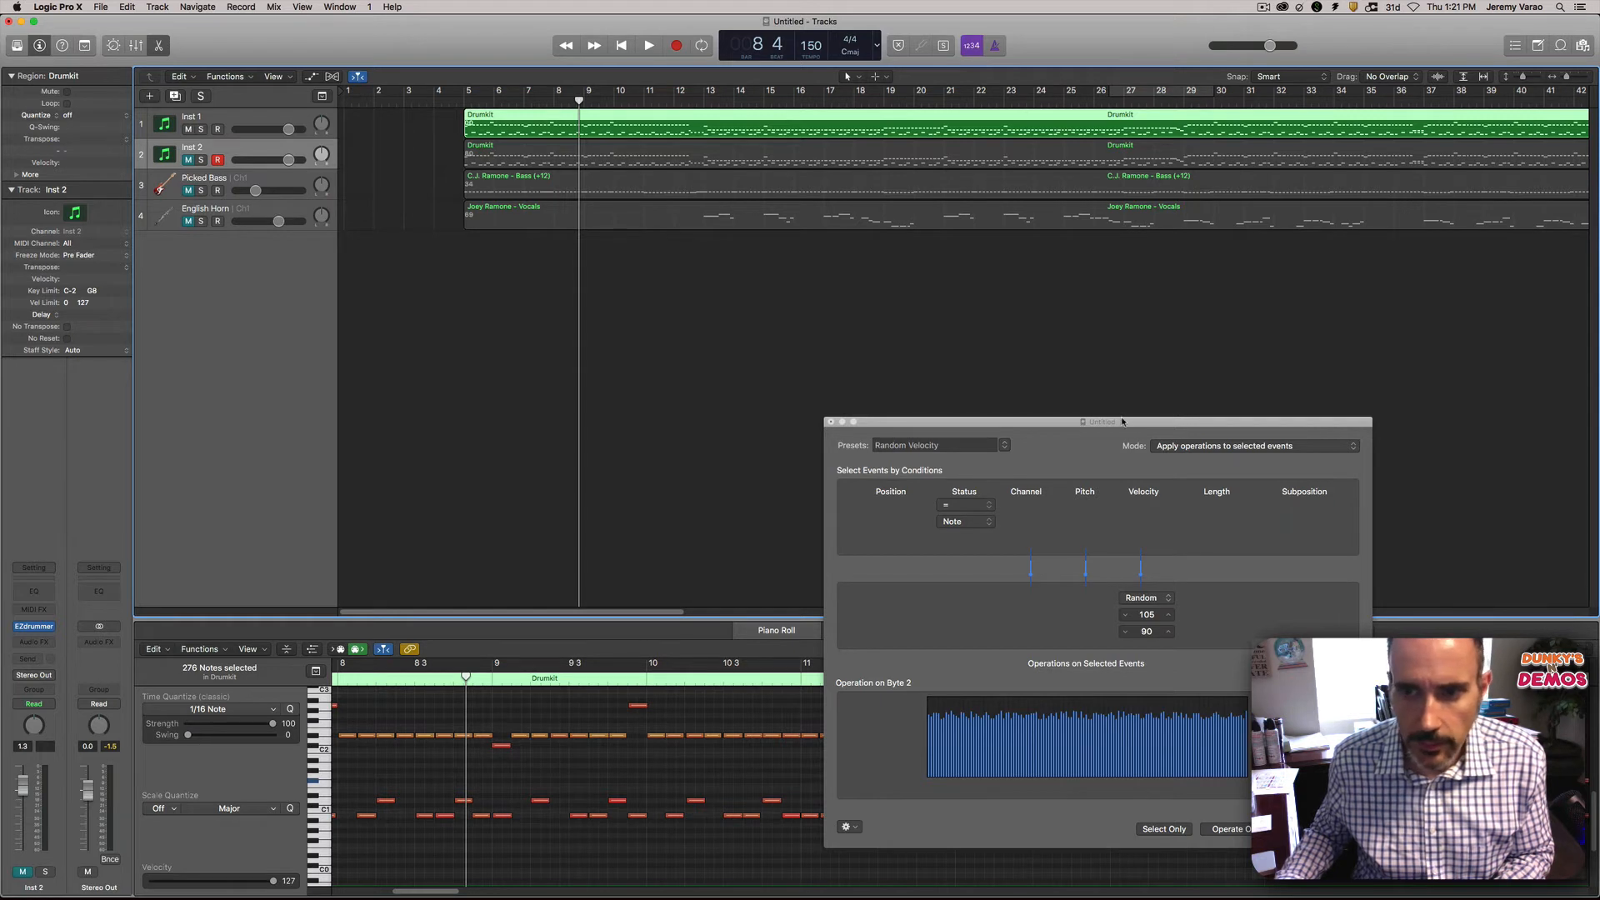
left_click_drag(1123, 422, 749, 175)
left_click(870, 586)
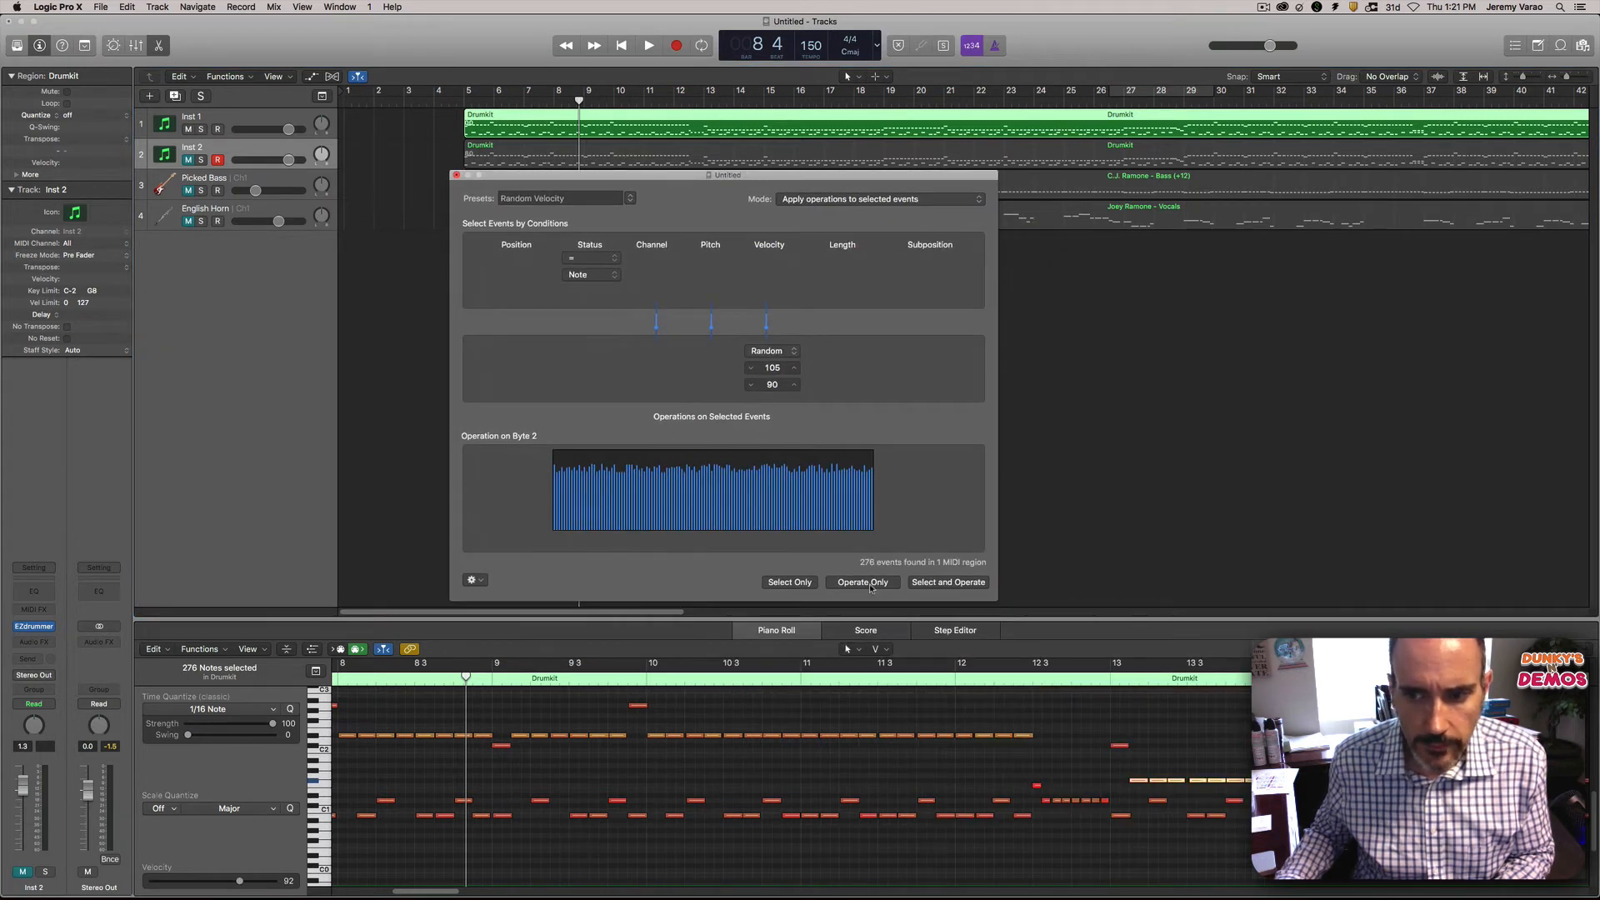
Step: Play the Inst 1 drums from the middle of bar 12 into bar 19 to hear the hi-hats
left_click(1141, 786)
left_click(1060, 679)
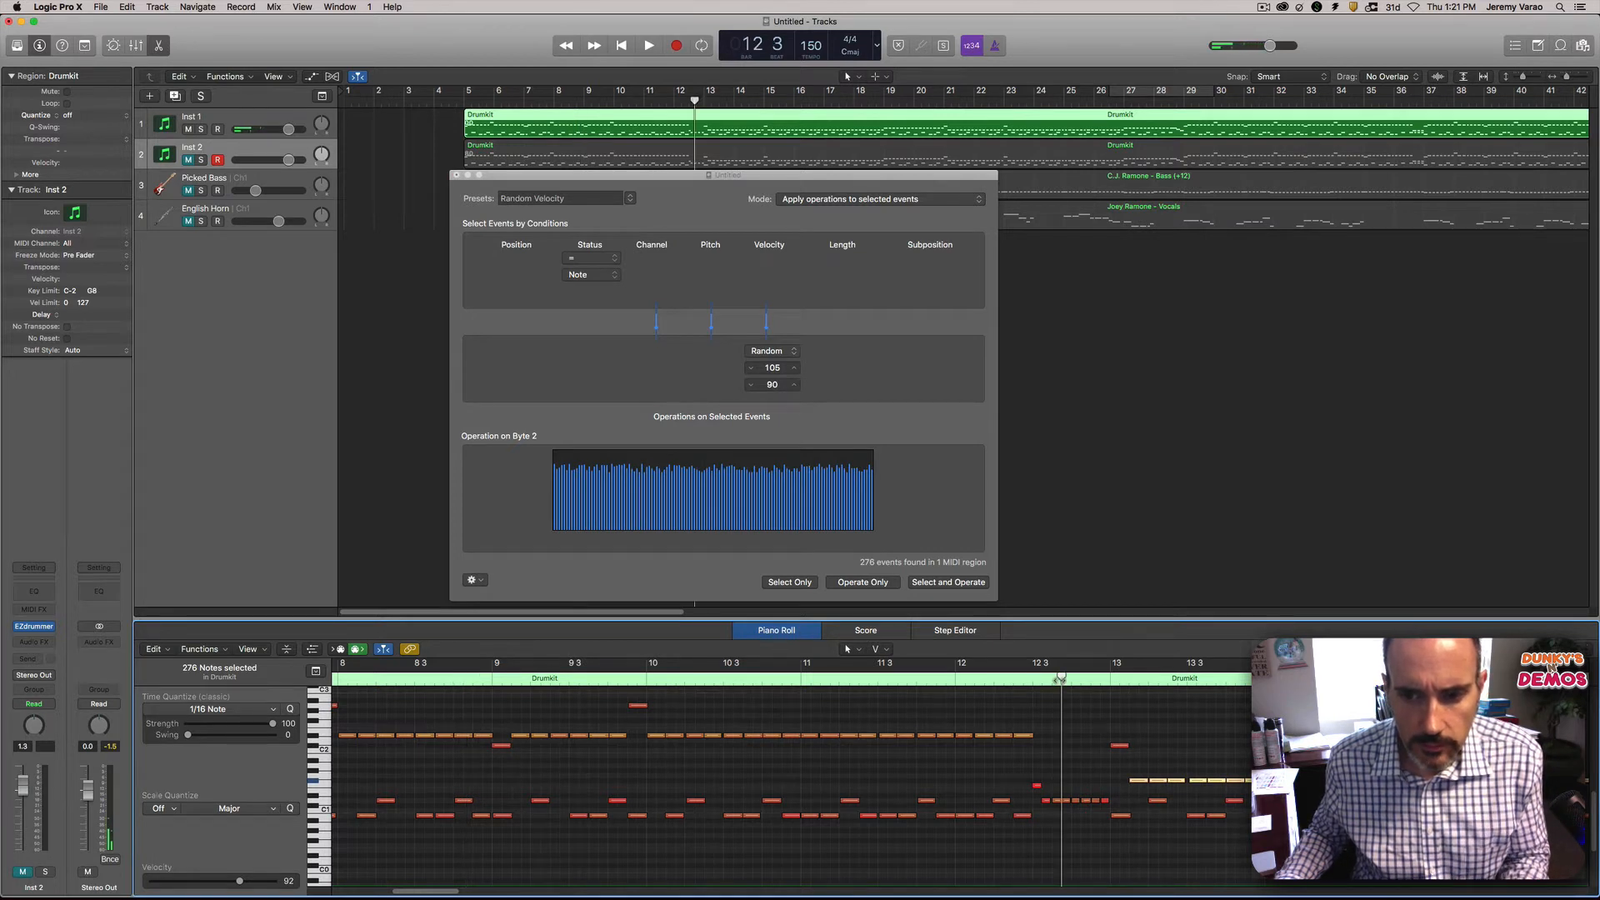
key("space")
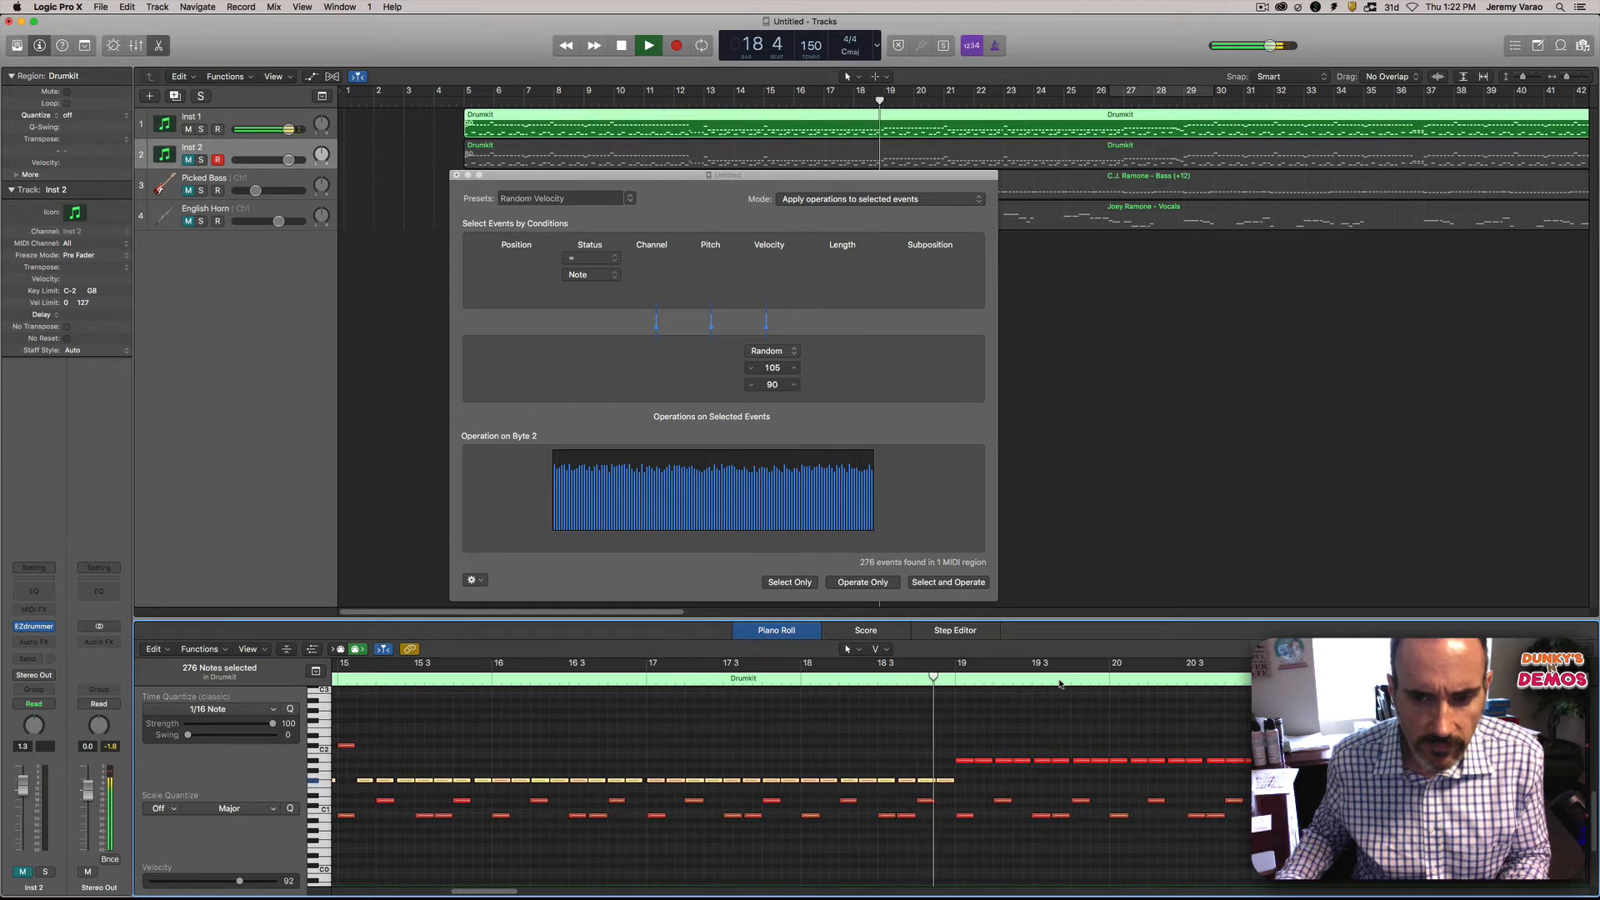
key("space")
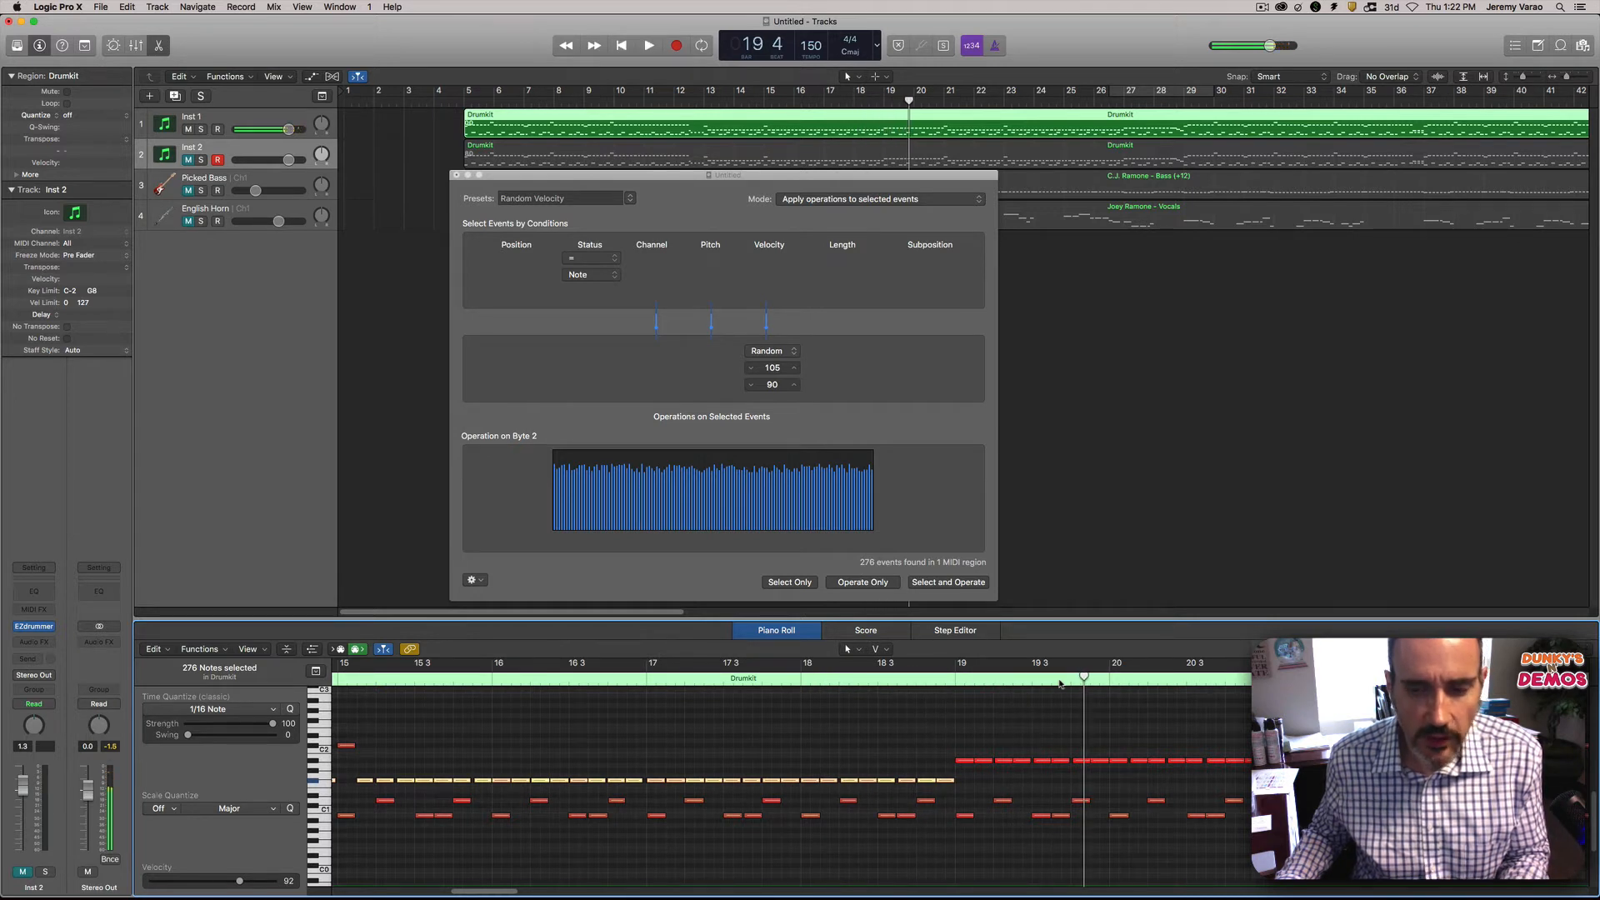
Step: Select all A#1 hi-hat notes from bar 19 onward and randomize their velocities between 95 and 112
left_click(968, 761)
right_click(968, 762)
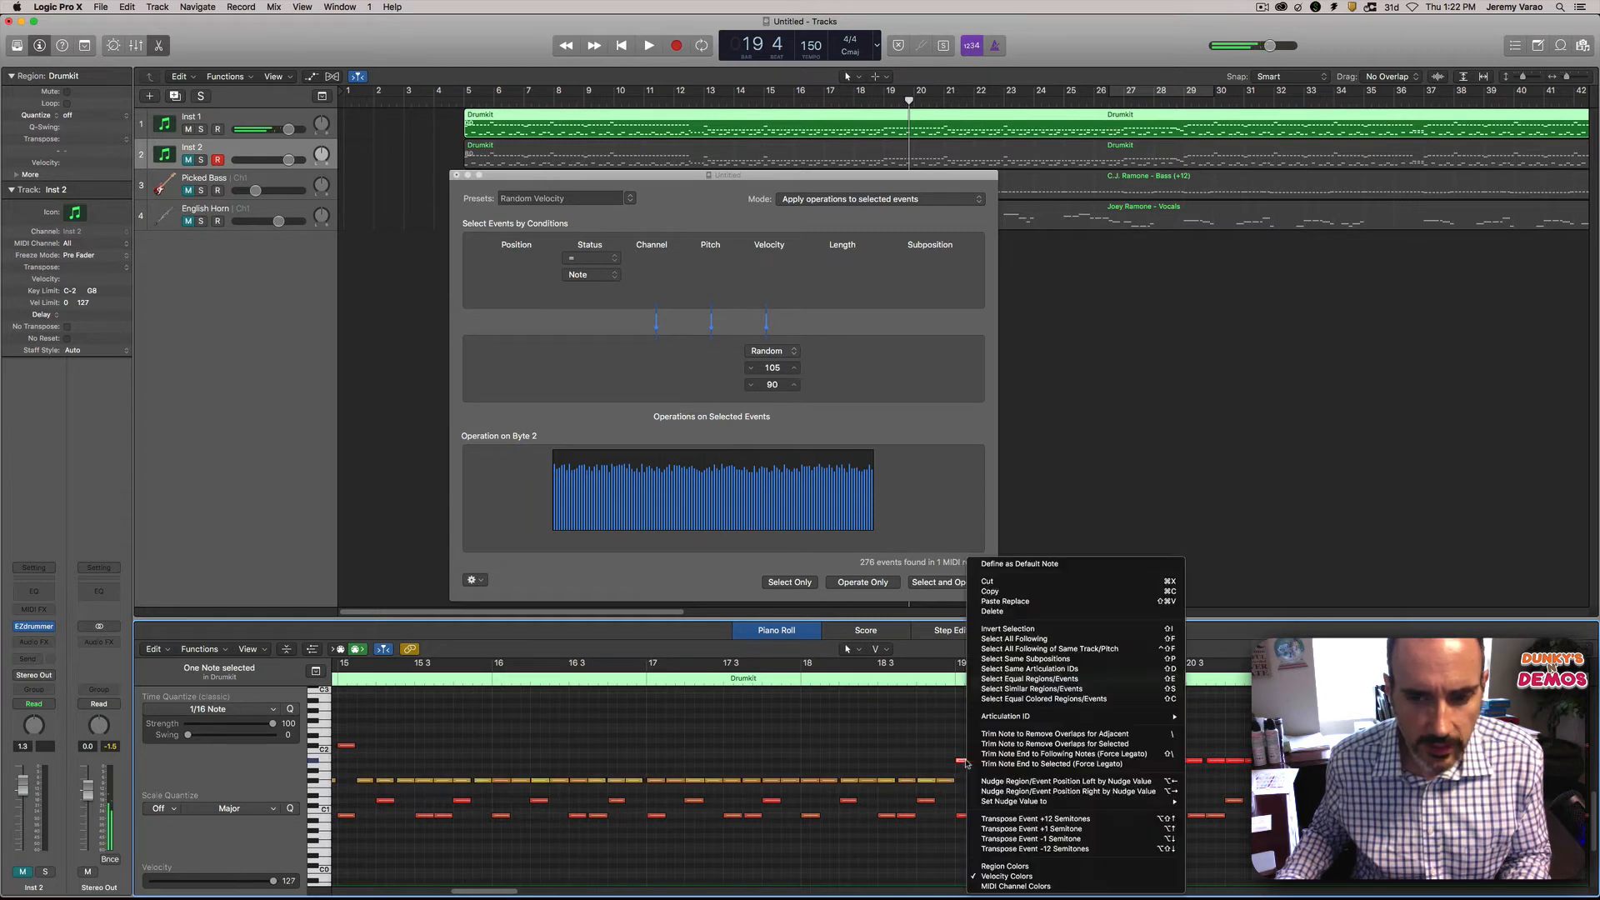
left_click(1072, 650)
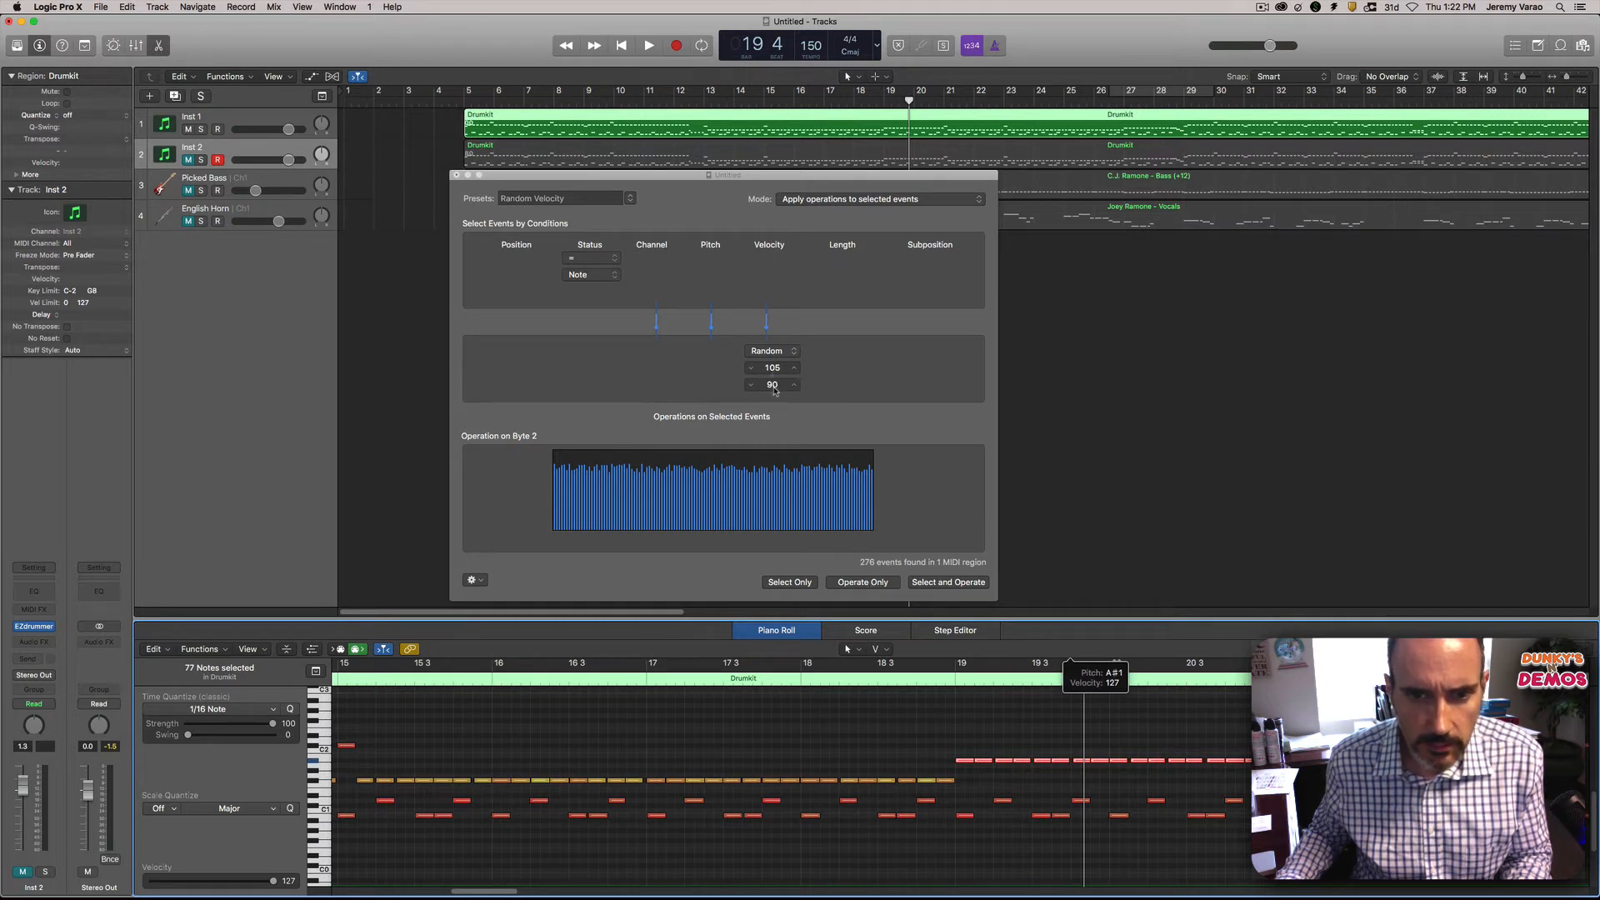
left_click_drag(775, 391, 772, 364)
left_click(862, 582)
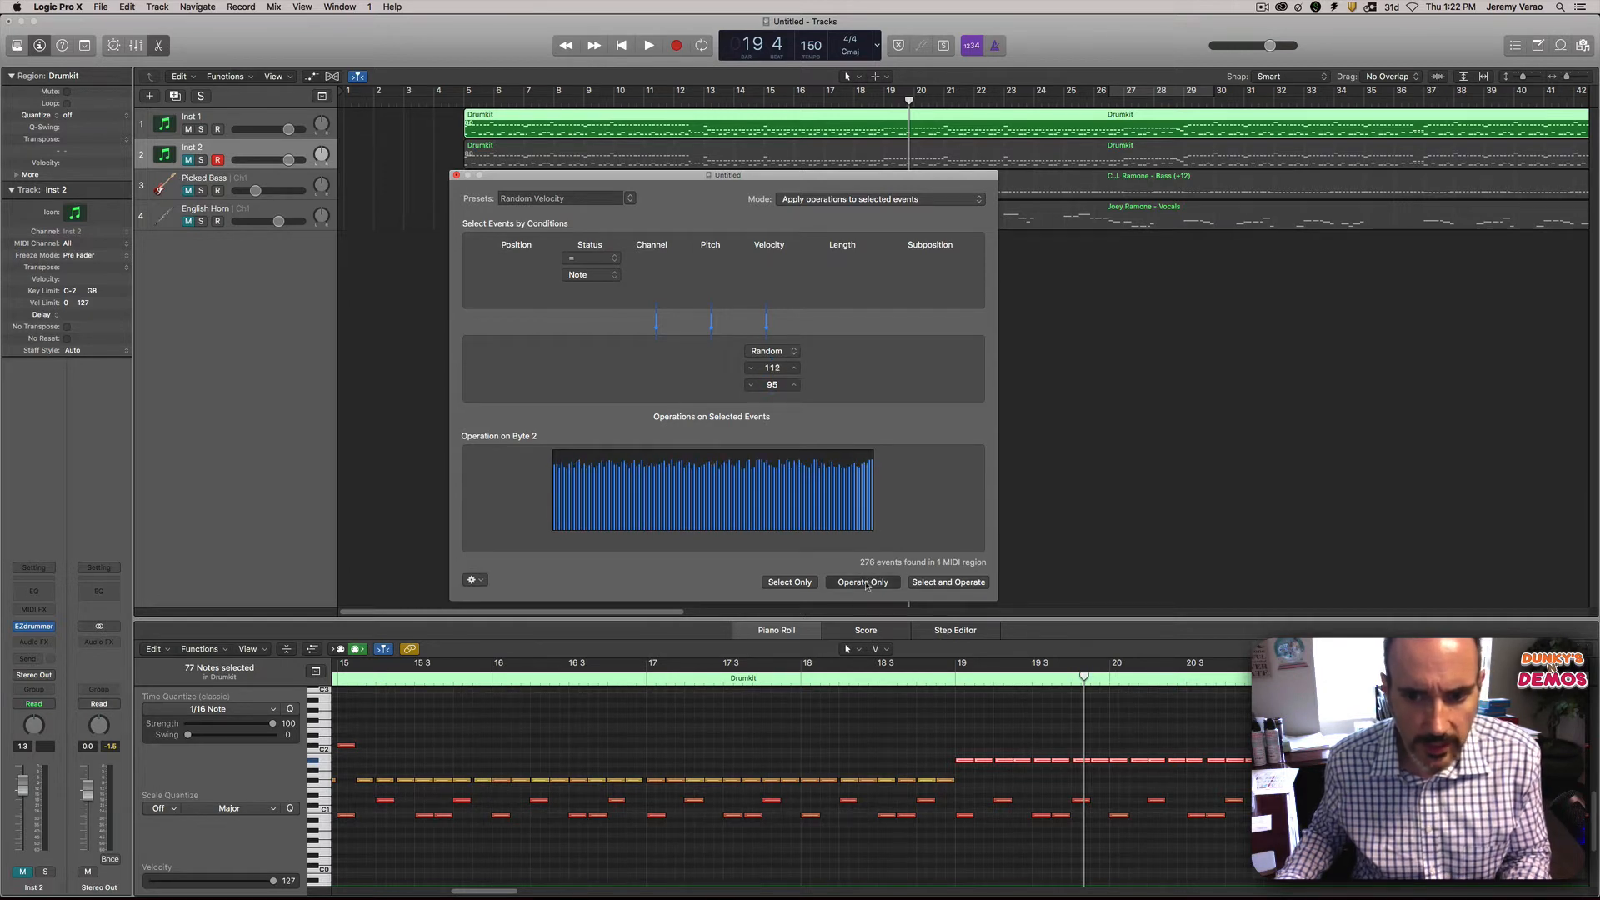
Step: Play the Inst 1 drums from the end of bar 17 to bar 21 to hear the A#1 hi-hats
left_click(781, 680)
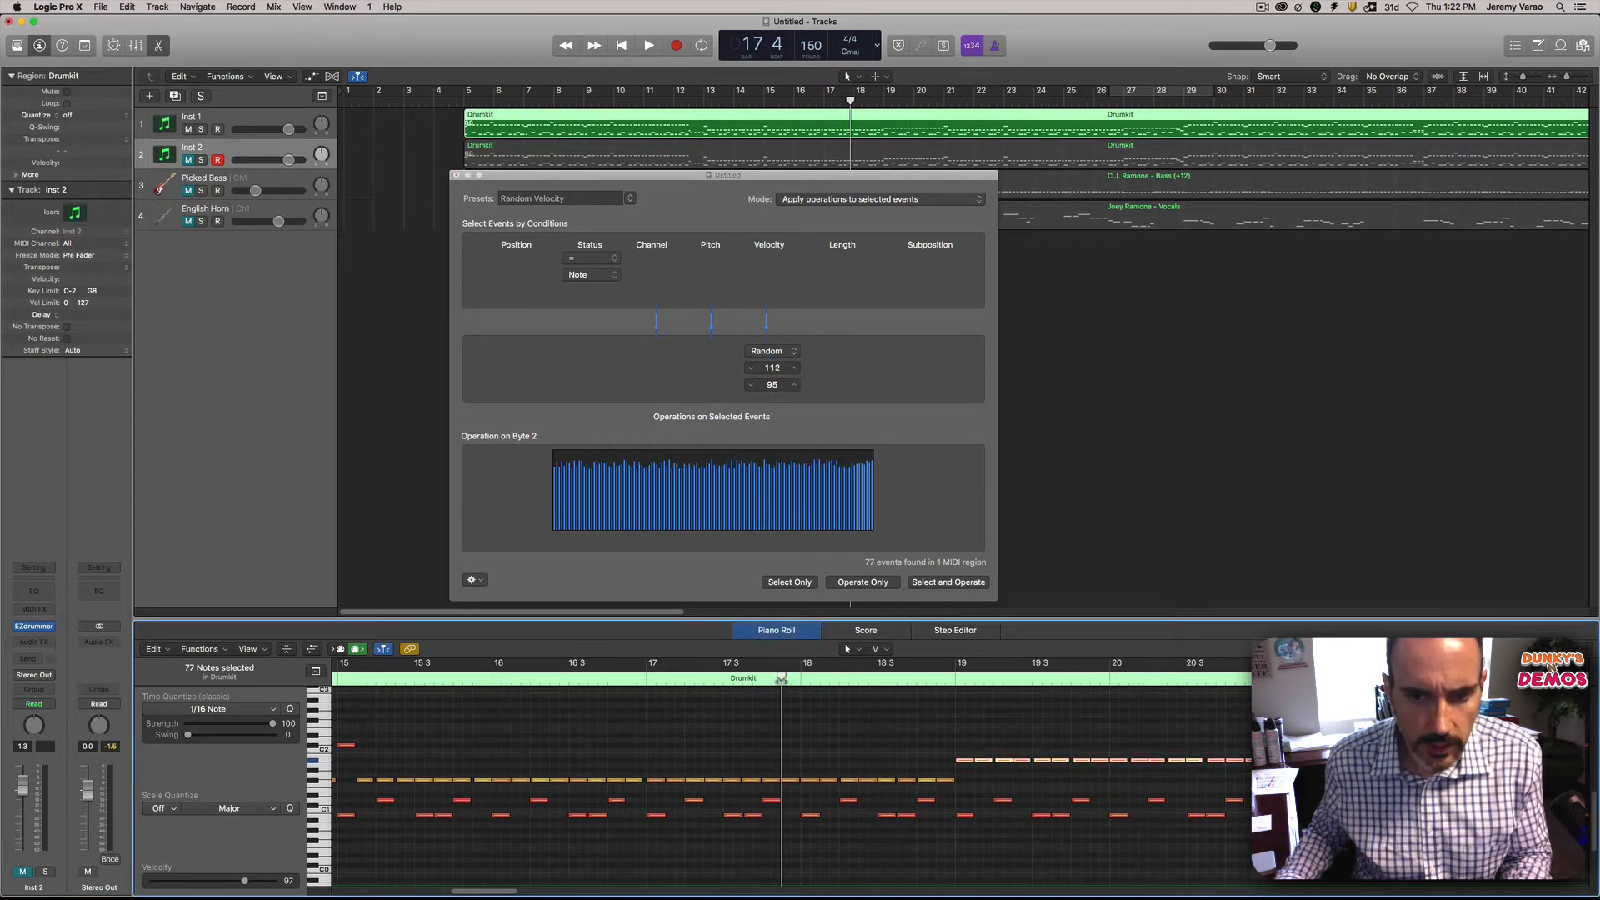
key("space")
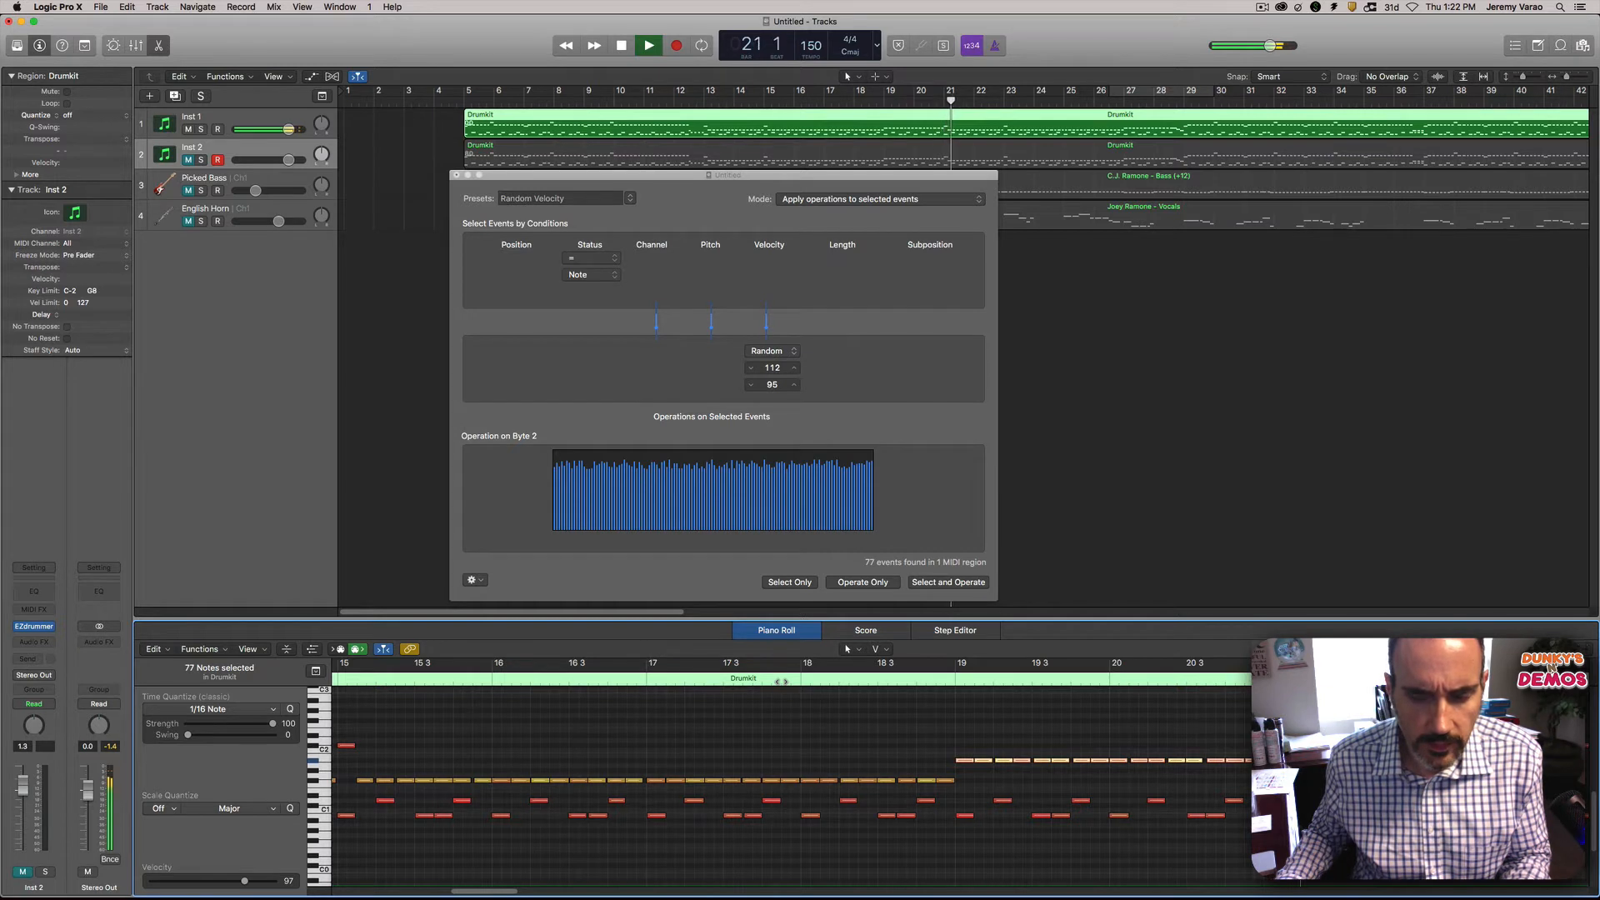
key("space")
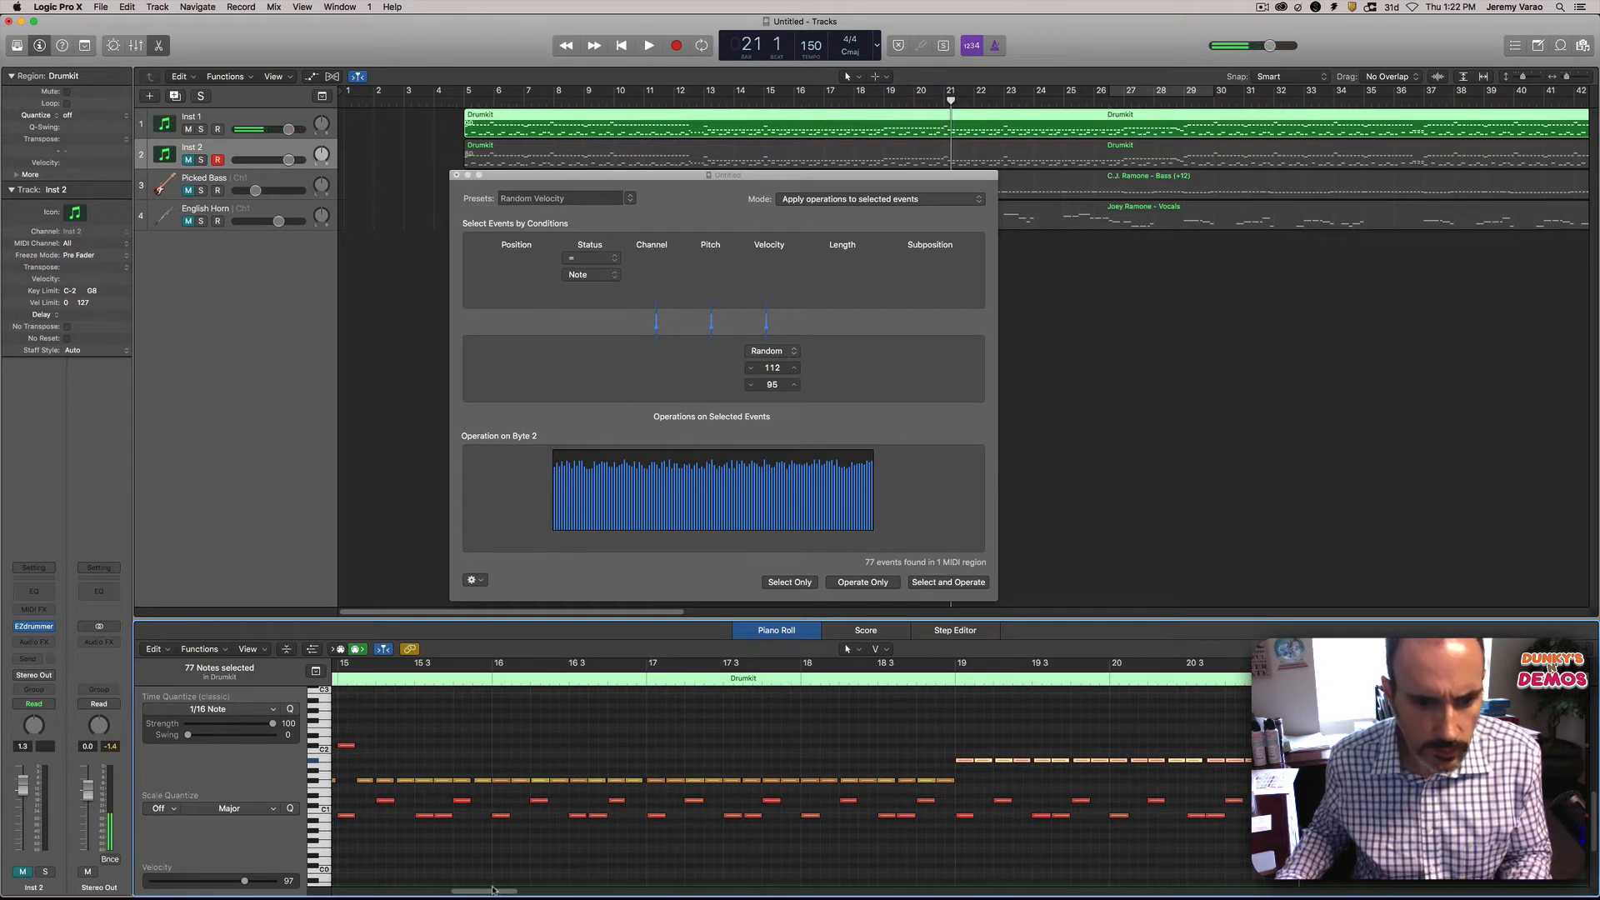
Step: Audition a single note at bar 29 and a tom note of the fill just before bar 37
left_click_drag(495, 894, 596, 890)
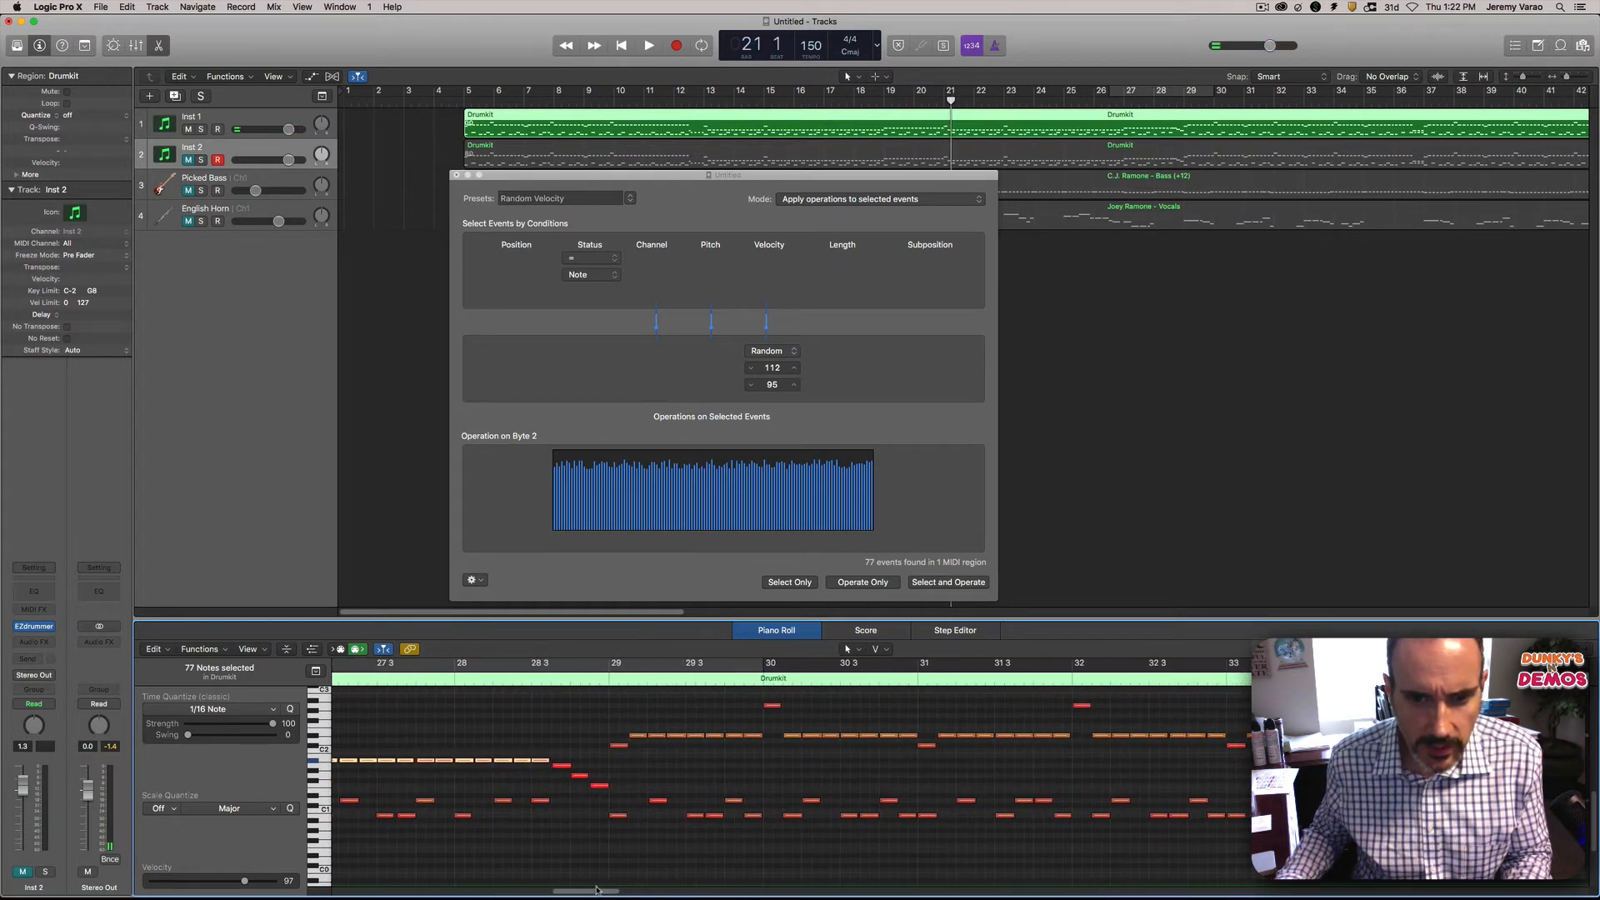
left_click(641, 738)
left_click_drag(593, 891, 636, 891)
left_click(969, 786)
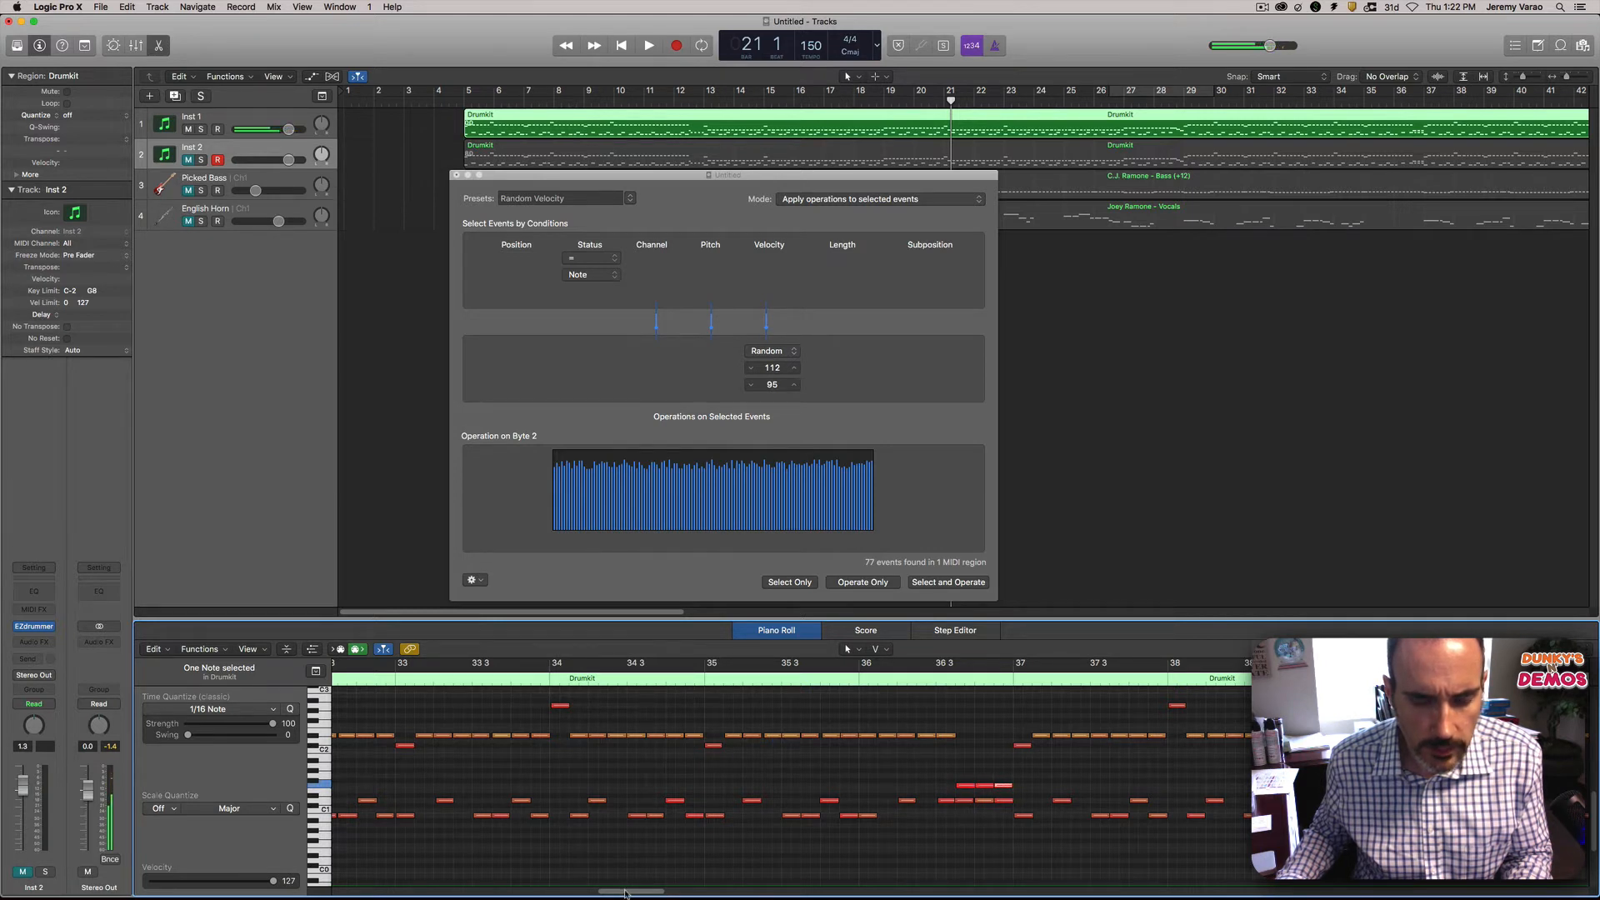
Step: Play the Inst 1 drums from bar 27 through the descending tom fill up to bar 29
left_click_drag(625, 894, 573, 893)
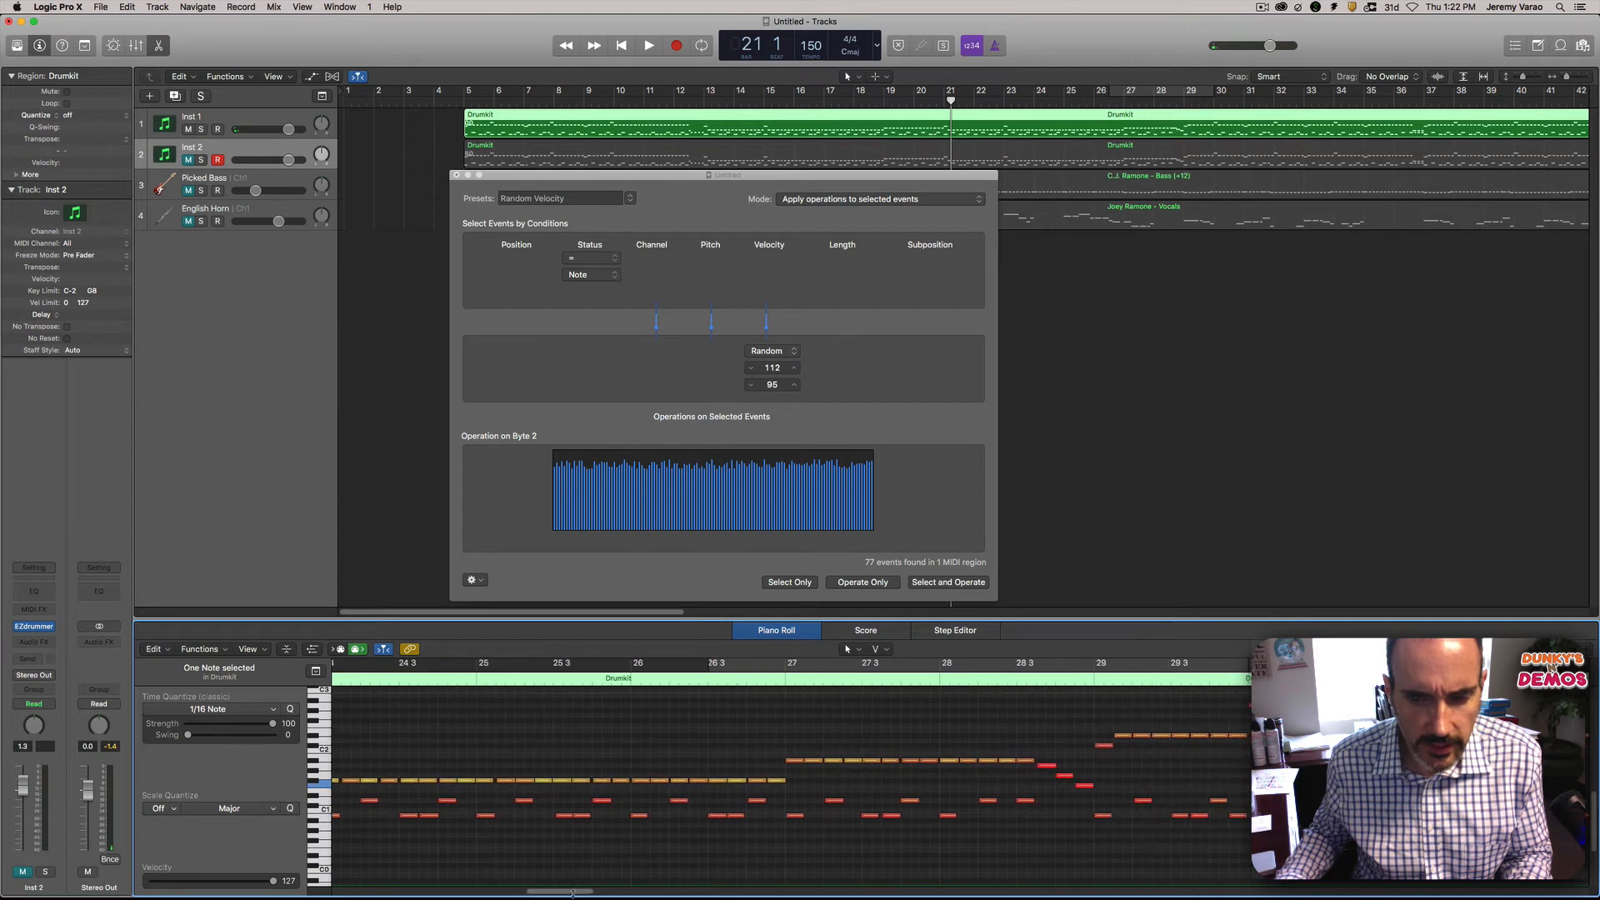
left_click(785, 679)
key("space")
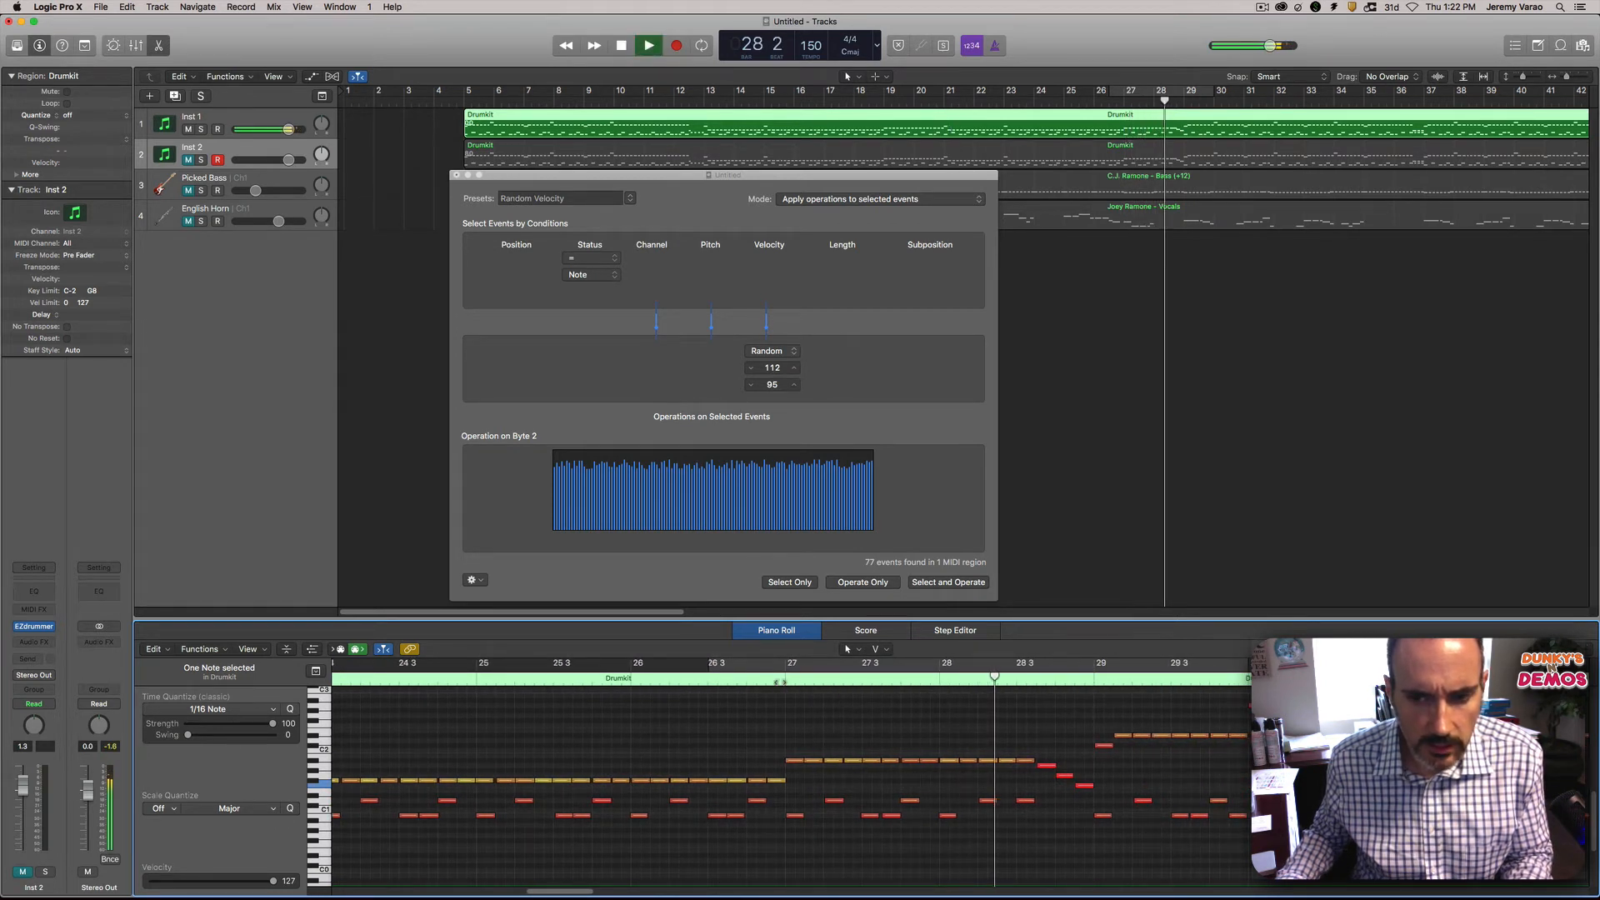
key("space")
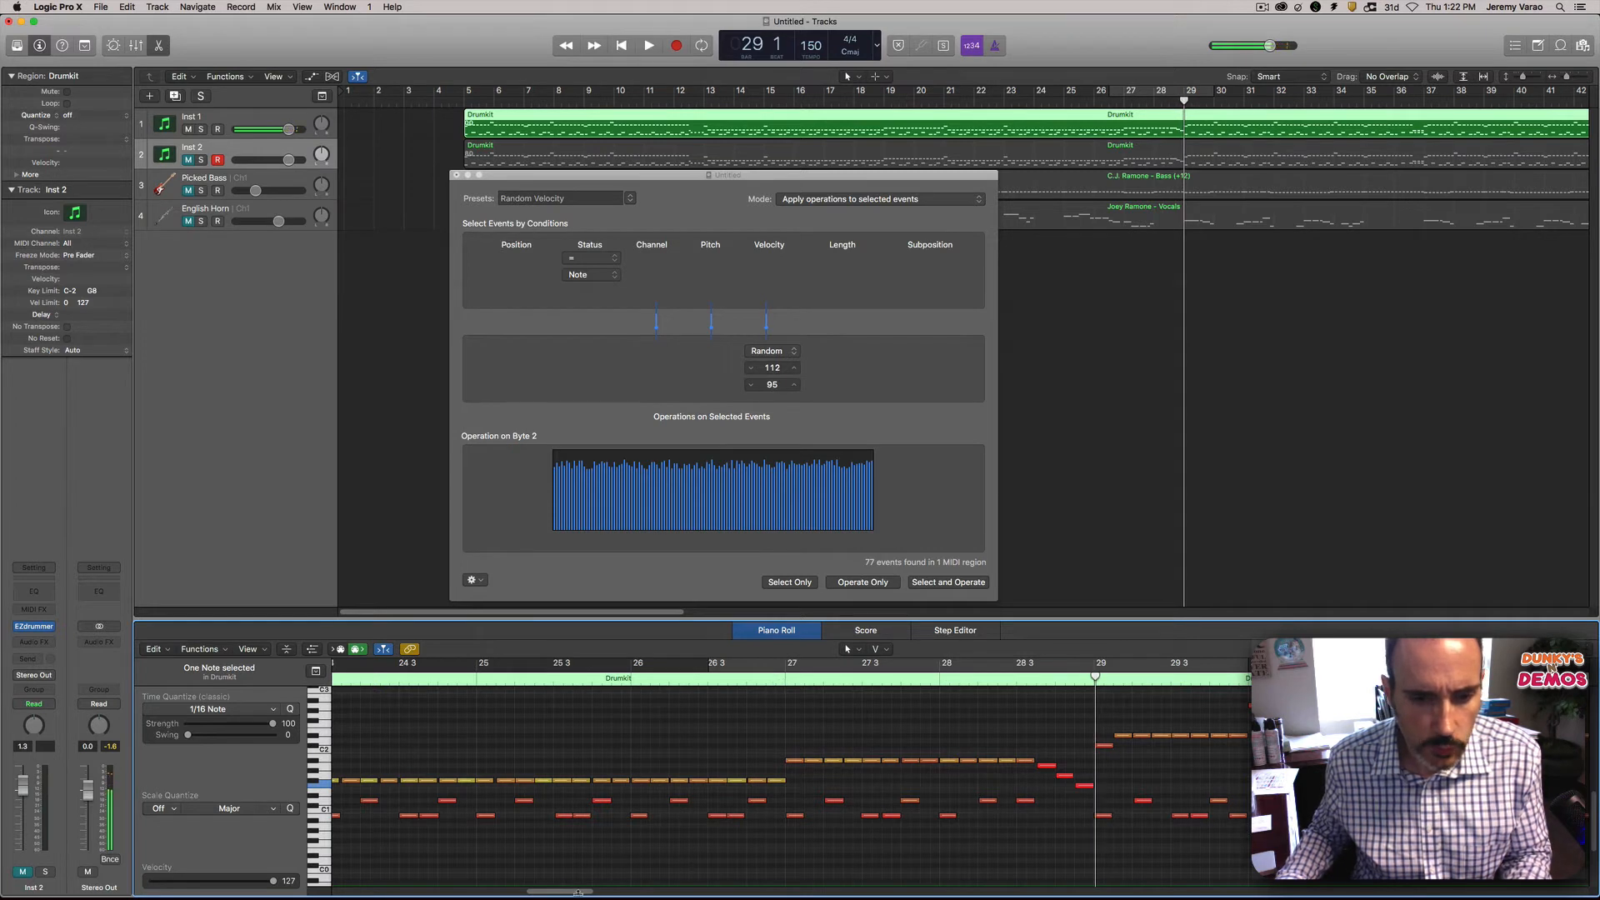
Step: Play the Inst 1 drum fill from bar 12 up to bar 13
left_click_drag(581, 893, 454, 888)
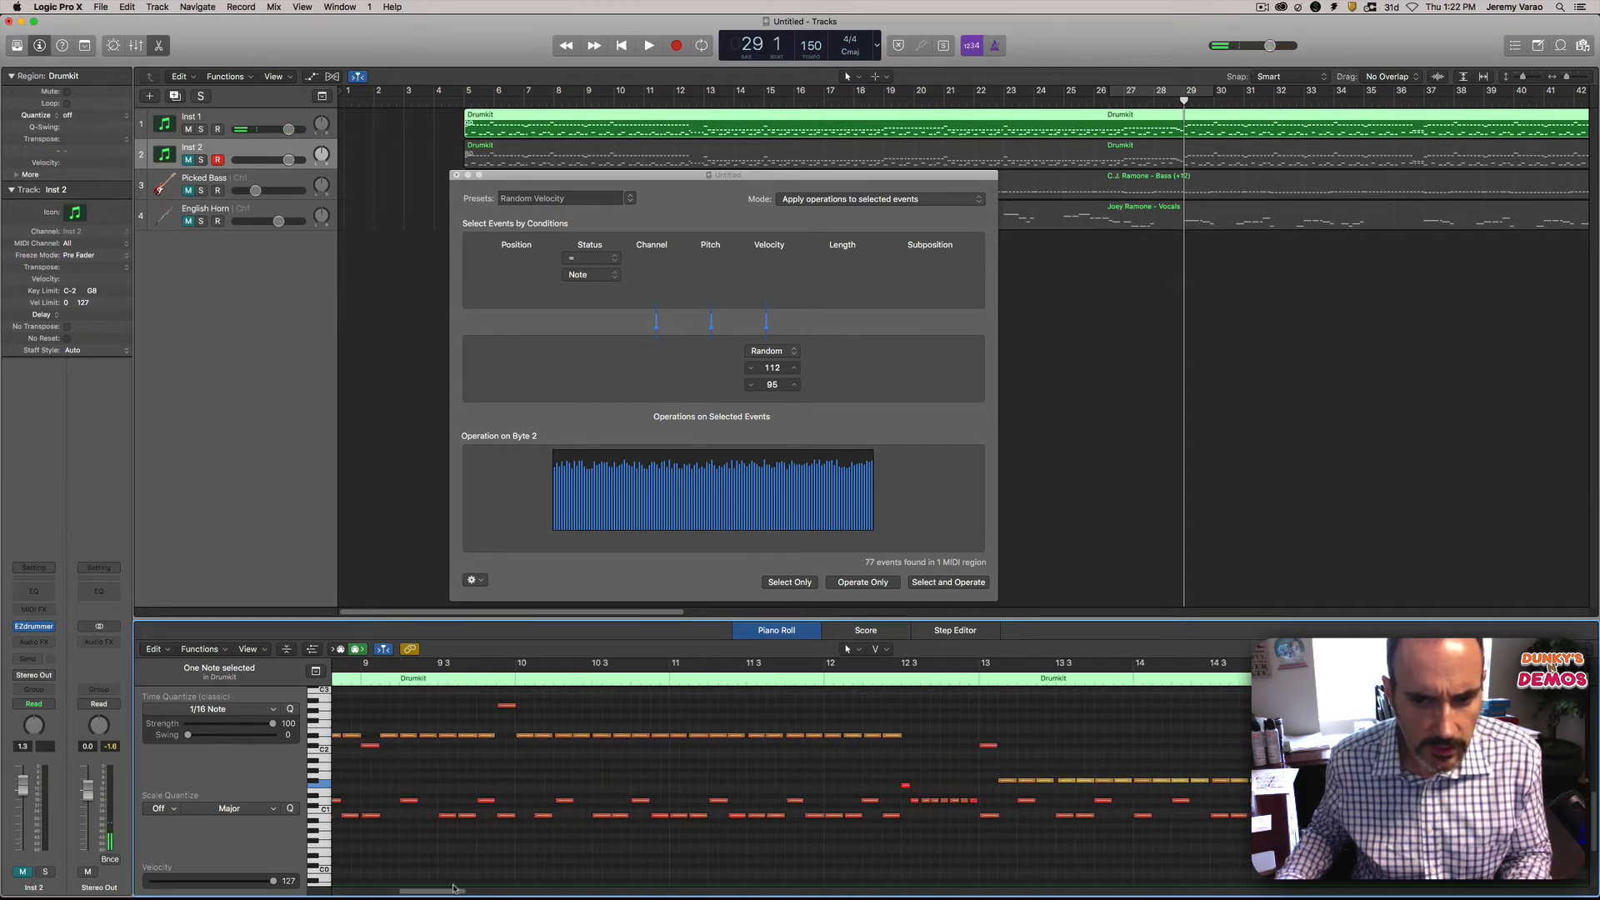
double_click(870, 680)
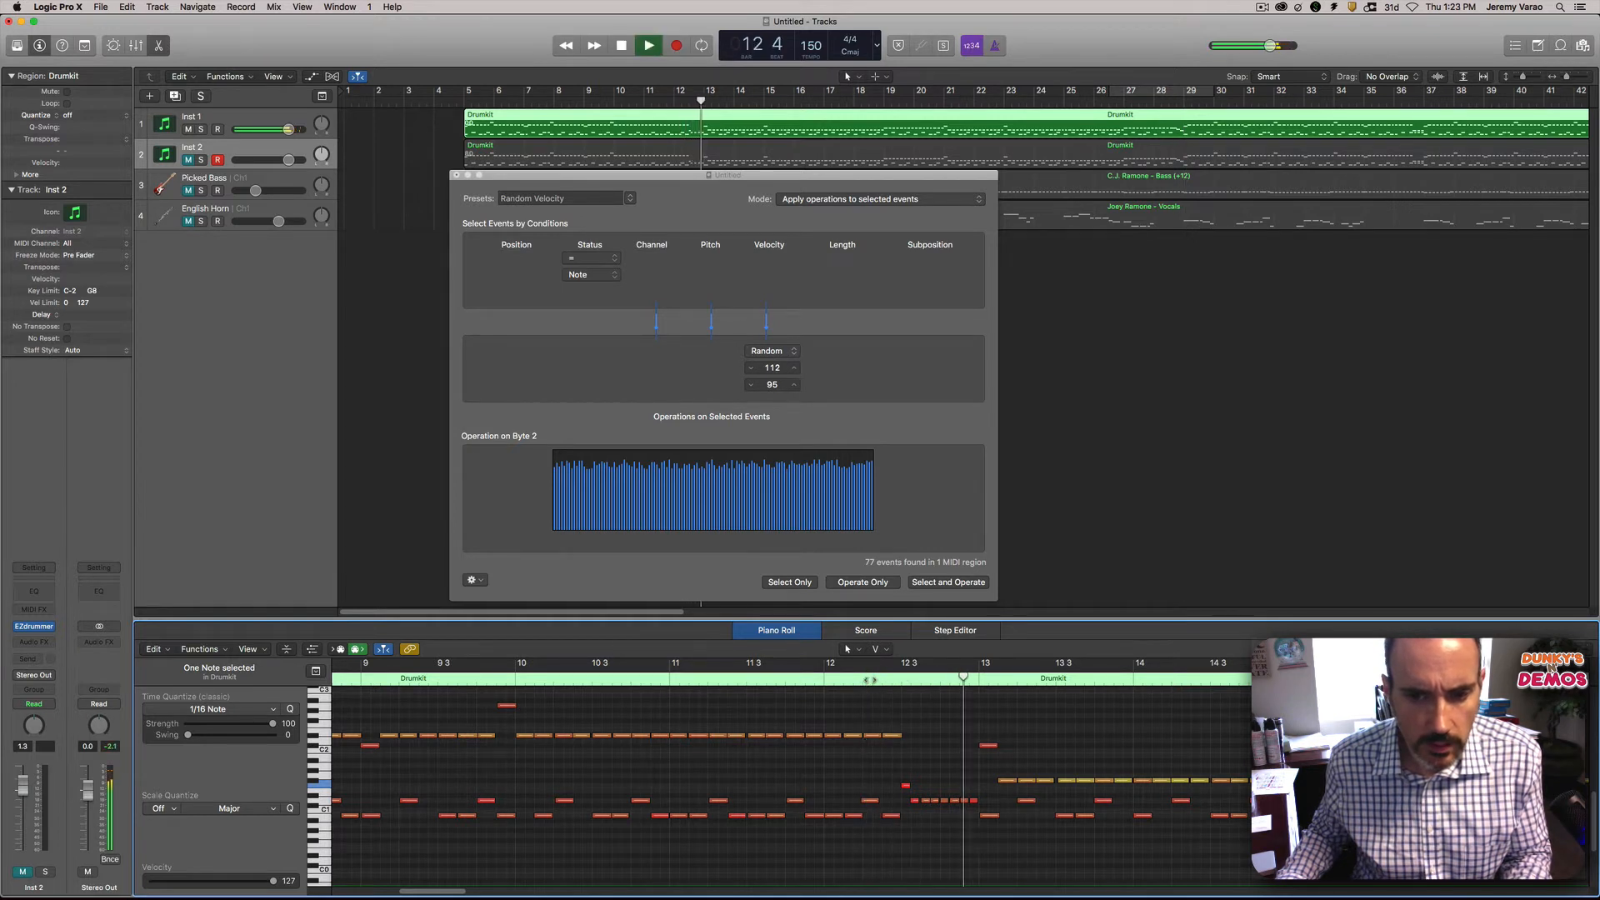
key("space")
double_click(870, 682)
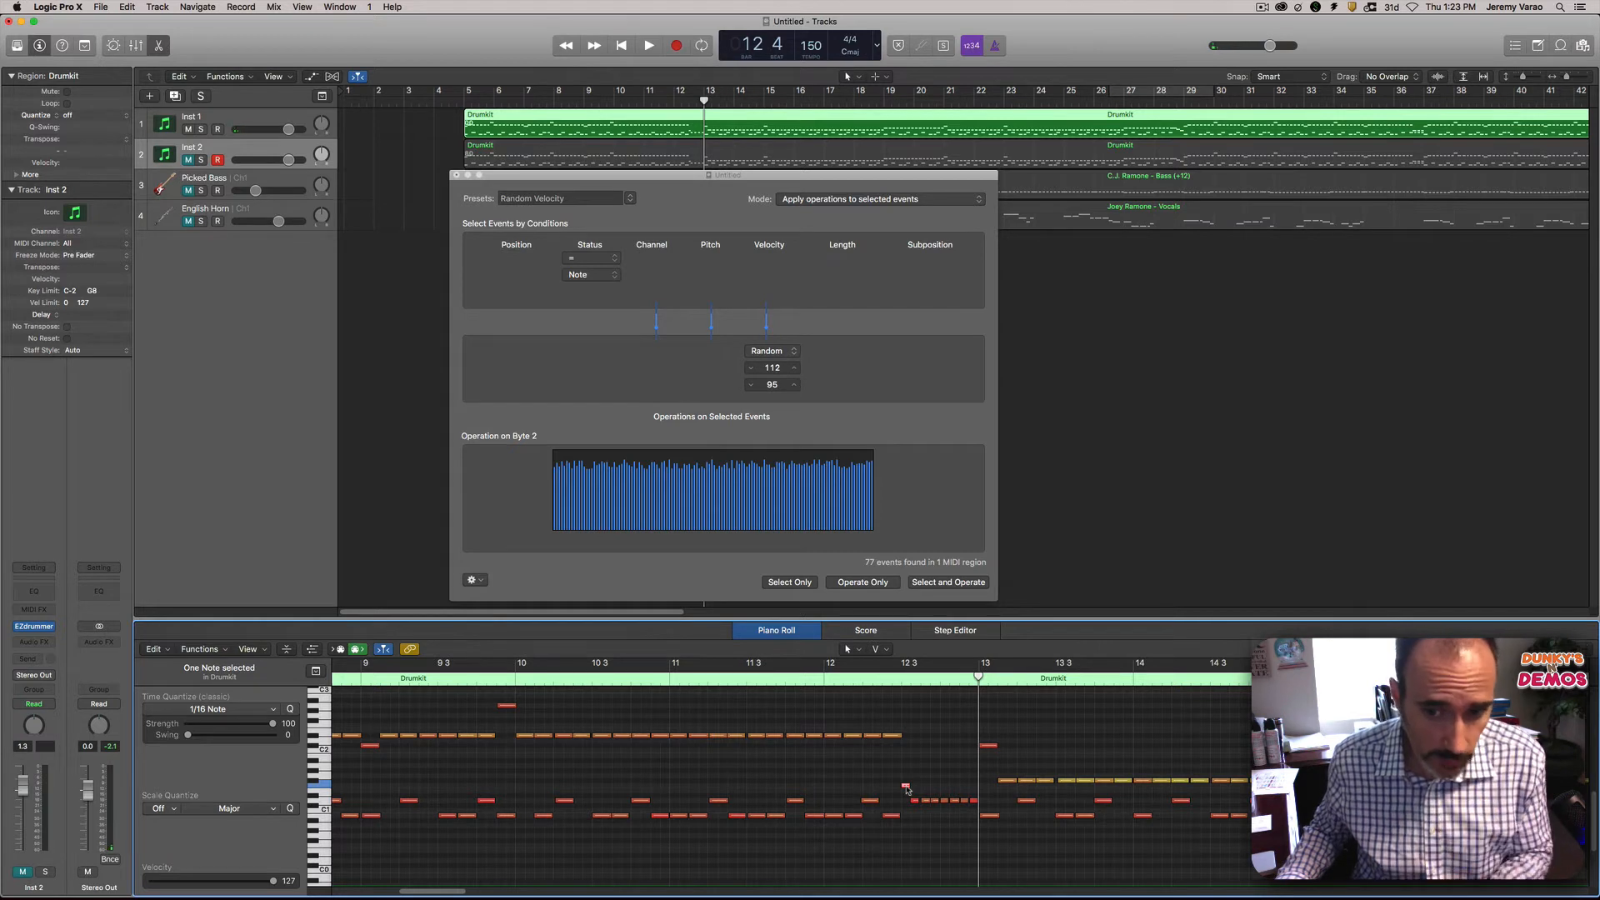
Step: Raise the single F1 tom note just before 12.3 in the drum fill to A1
left_click(906, 787)
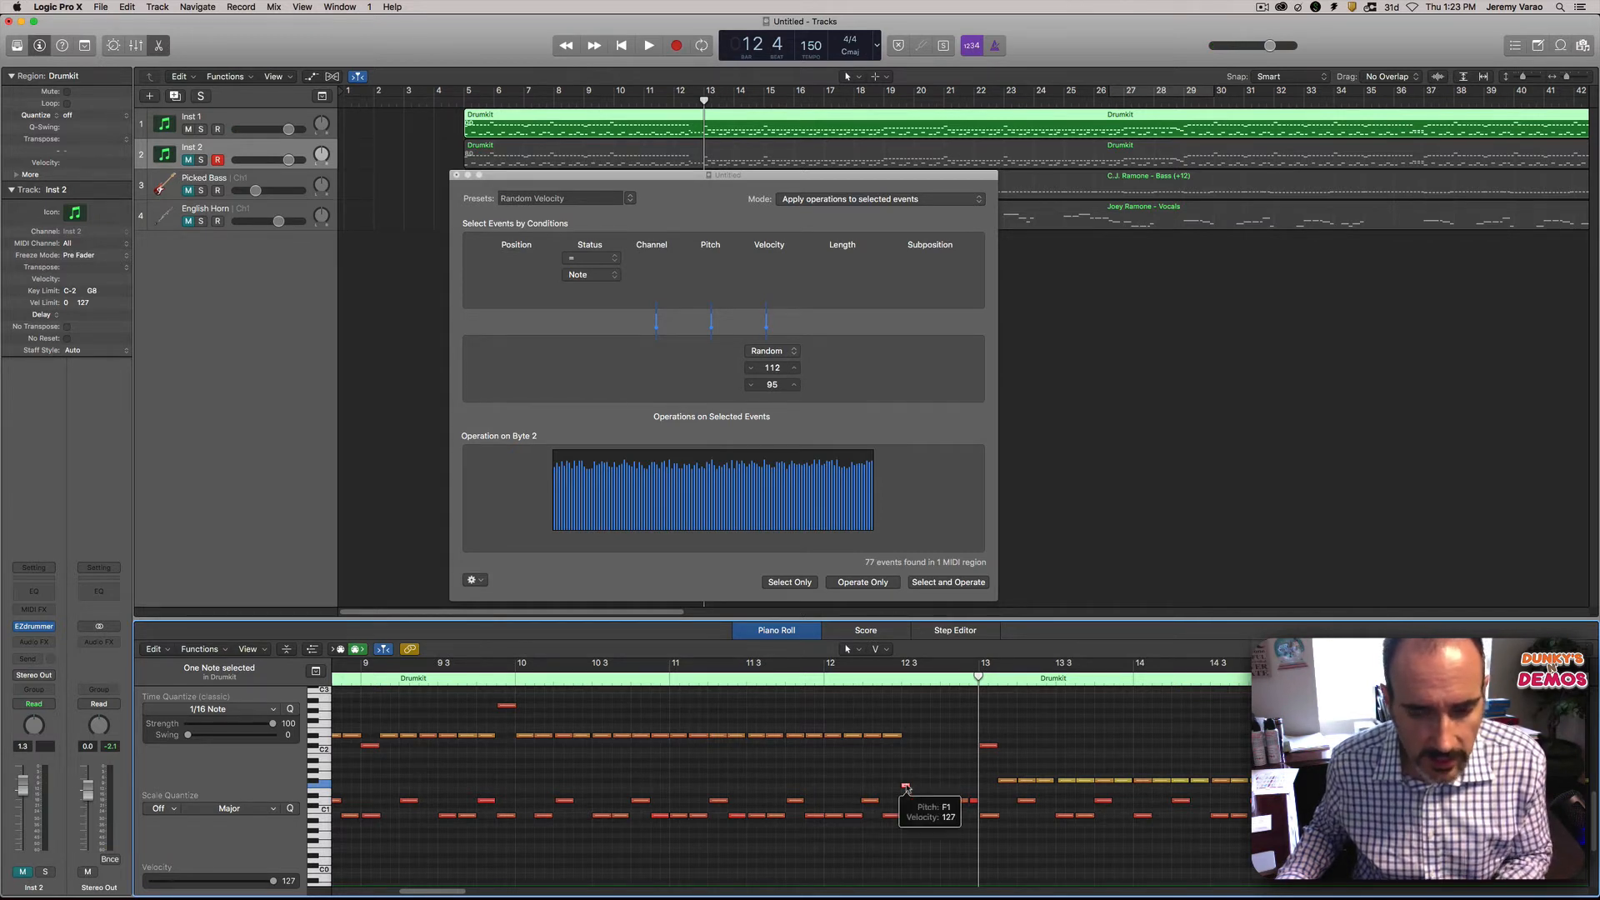
left_click_drag(906, 789, 904, 791)
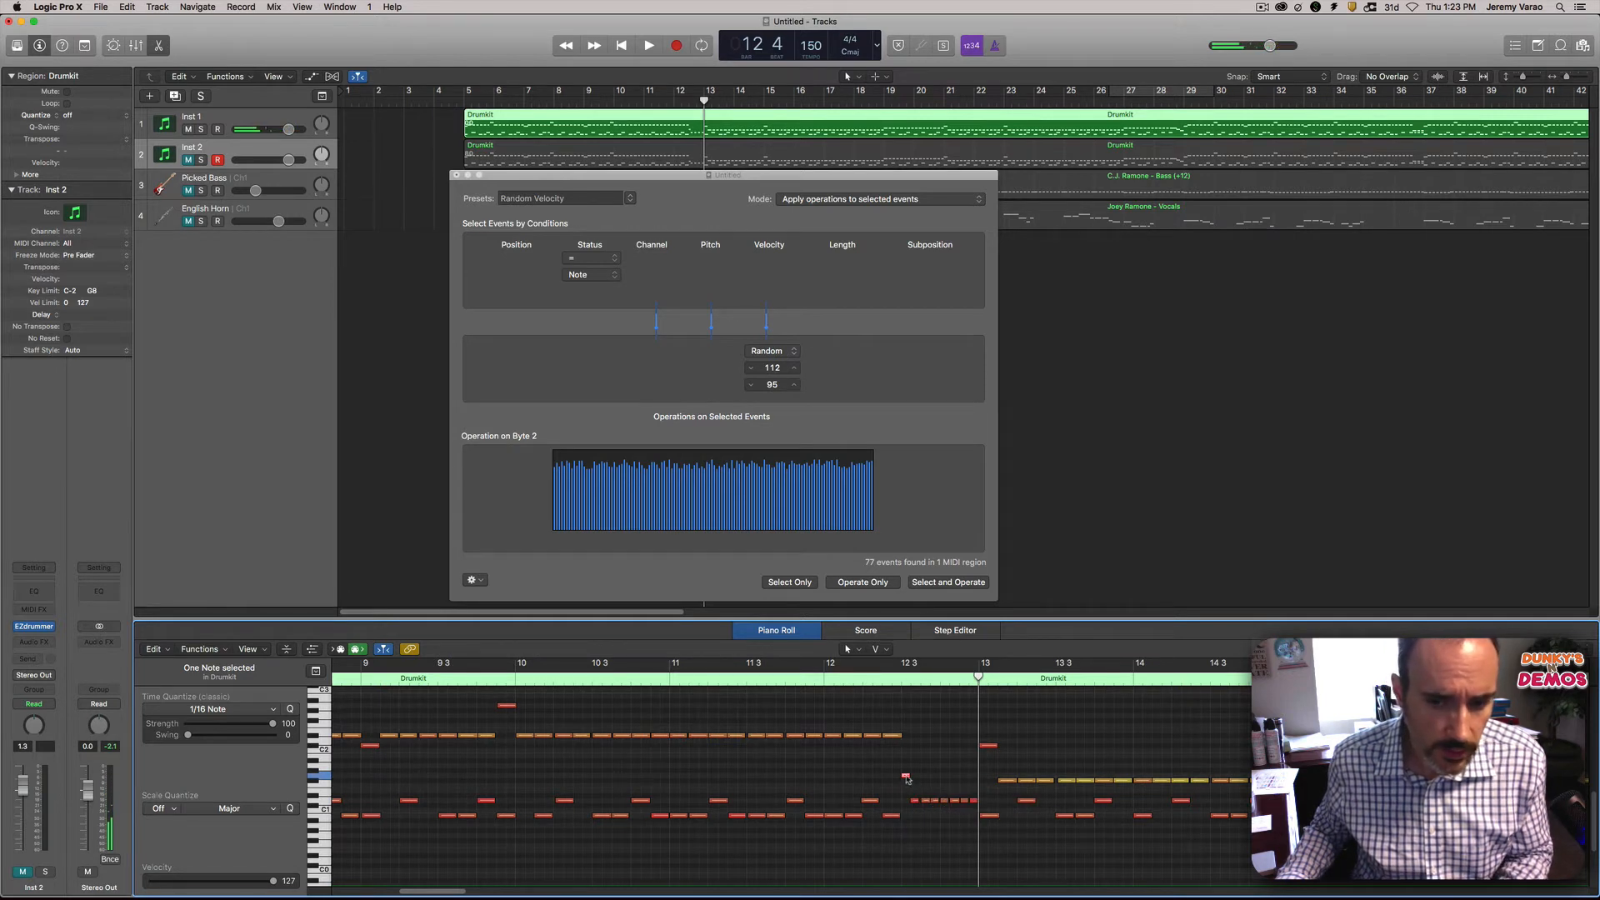
left_click(906, 777)
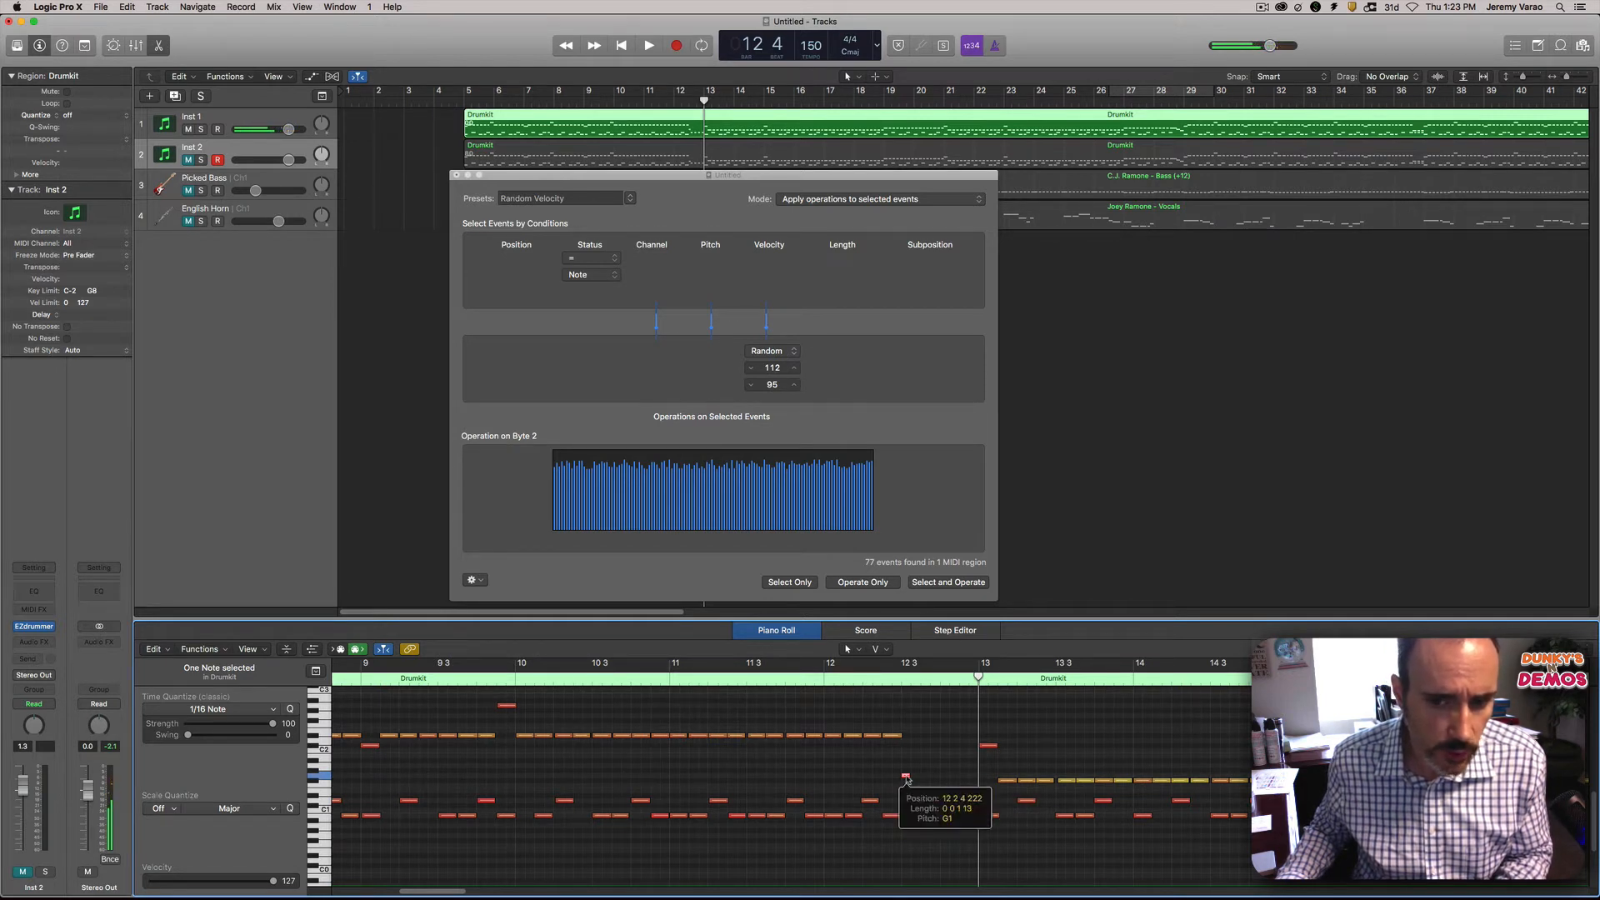
left_click_drag(906, 777, 906, 771)
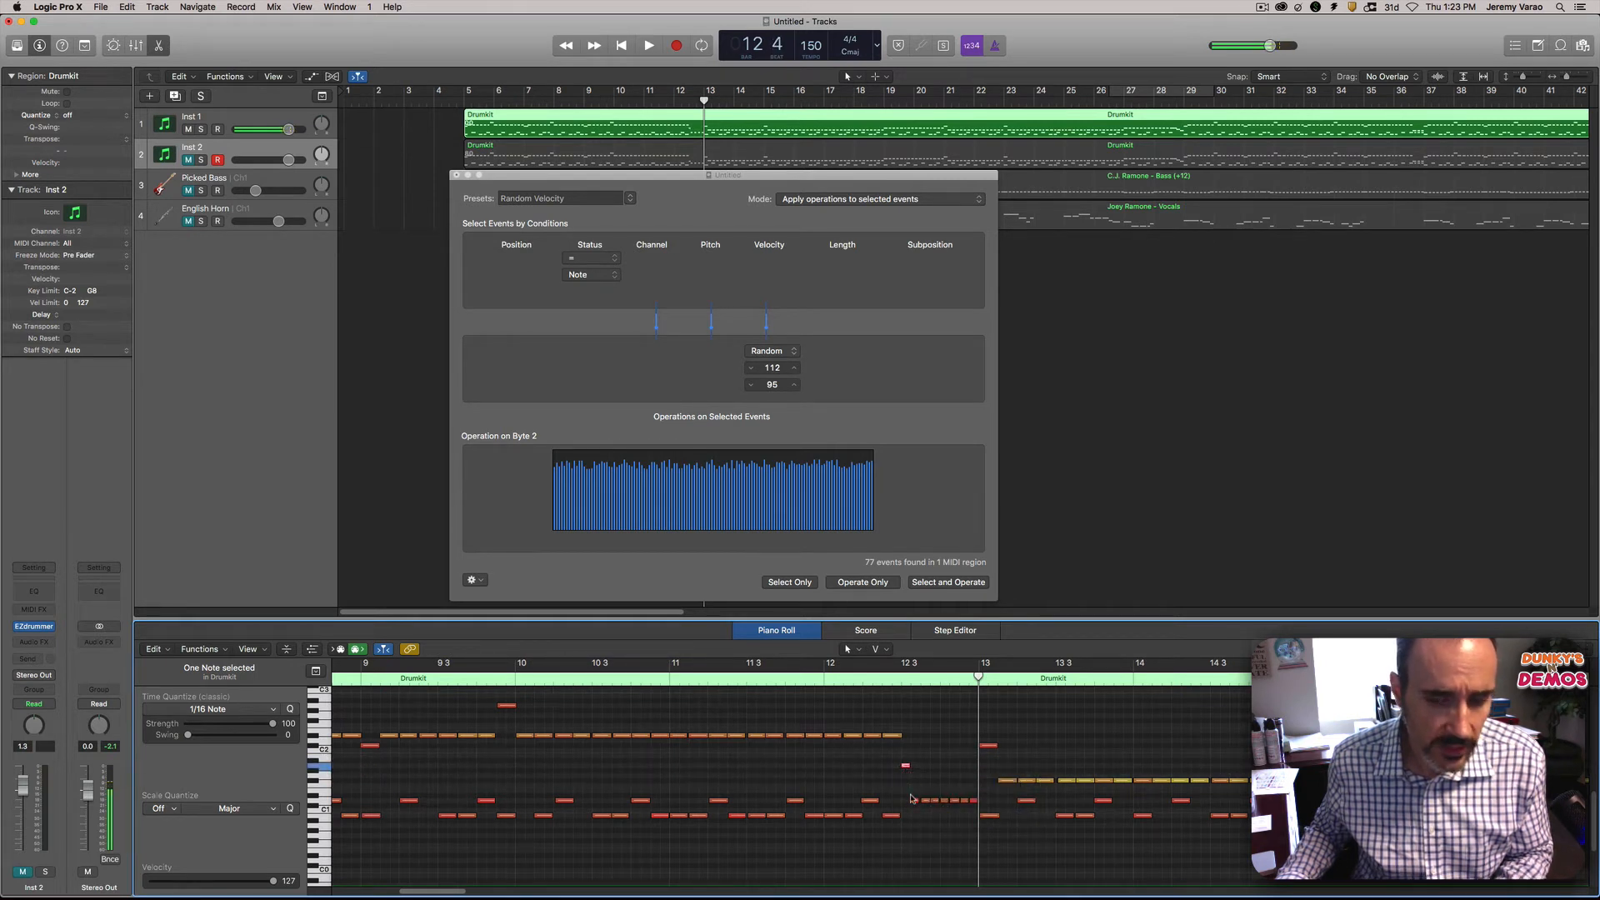
Step: Switch to iTunes, replay the opening passage of Poison Heart as a reference for the fill, and return to Logic Pro X
key("super+Tab")
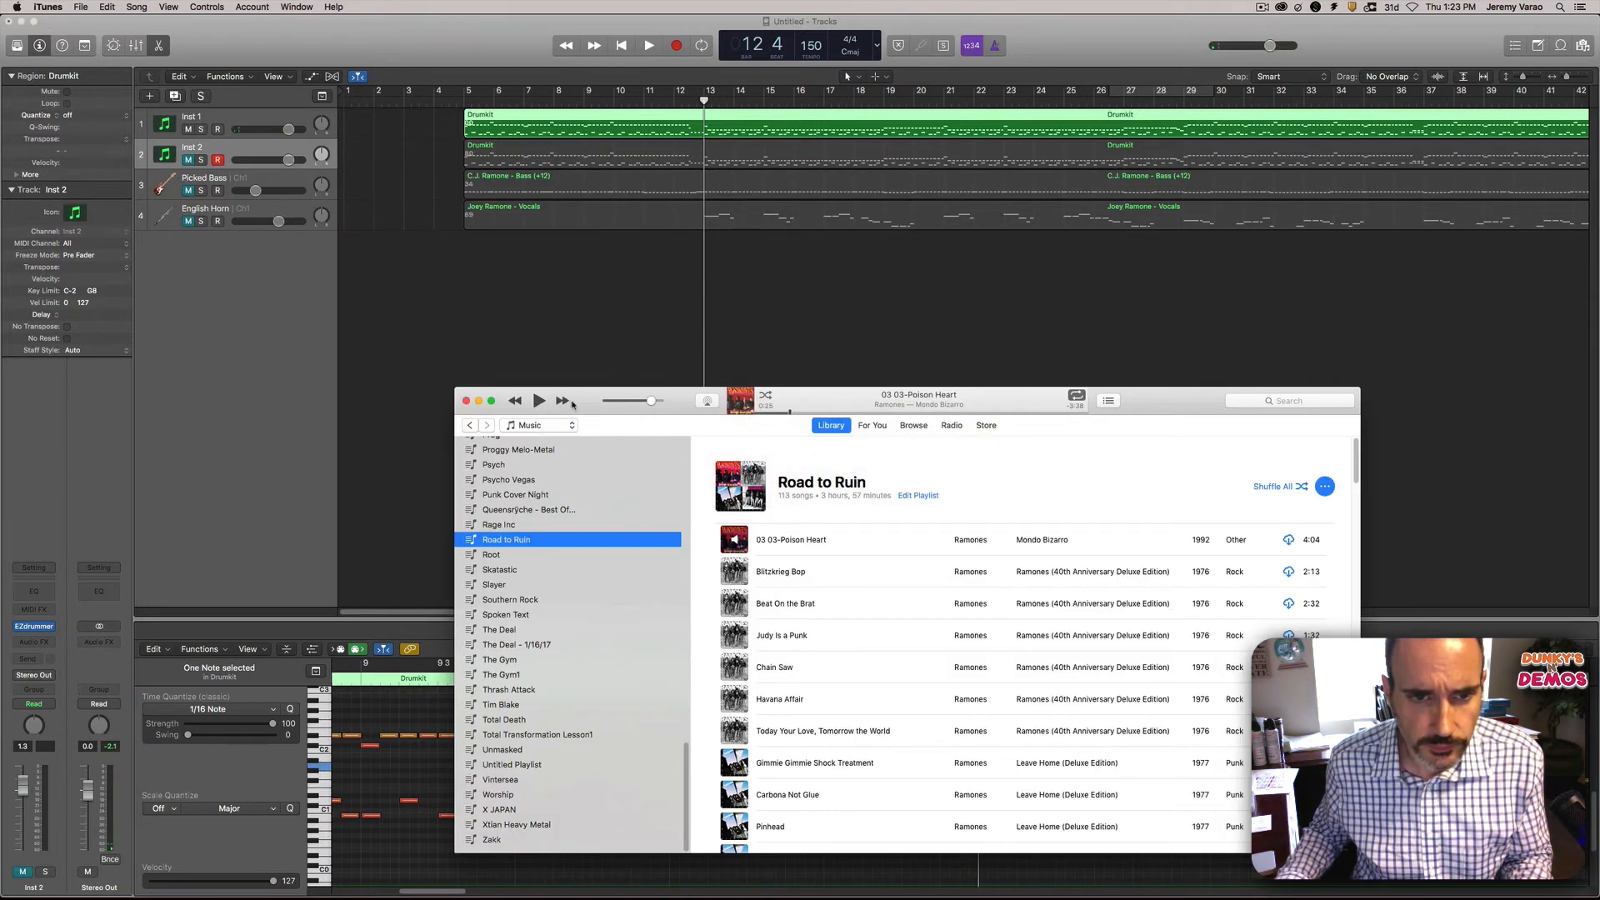
key("space")
left_click(767, 413)
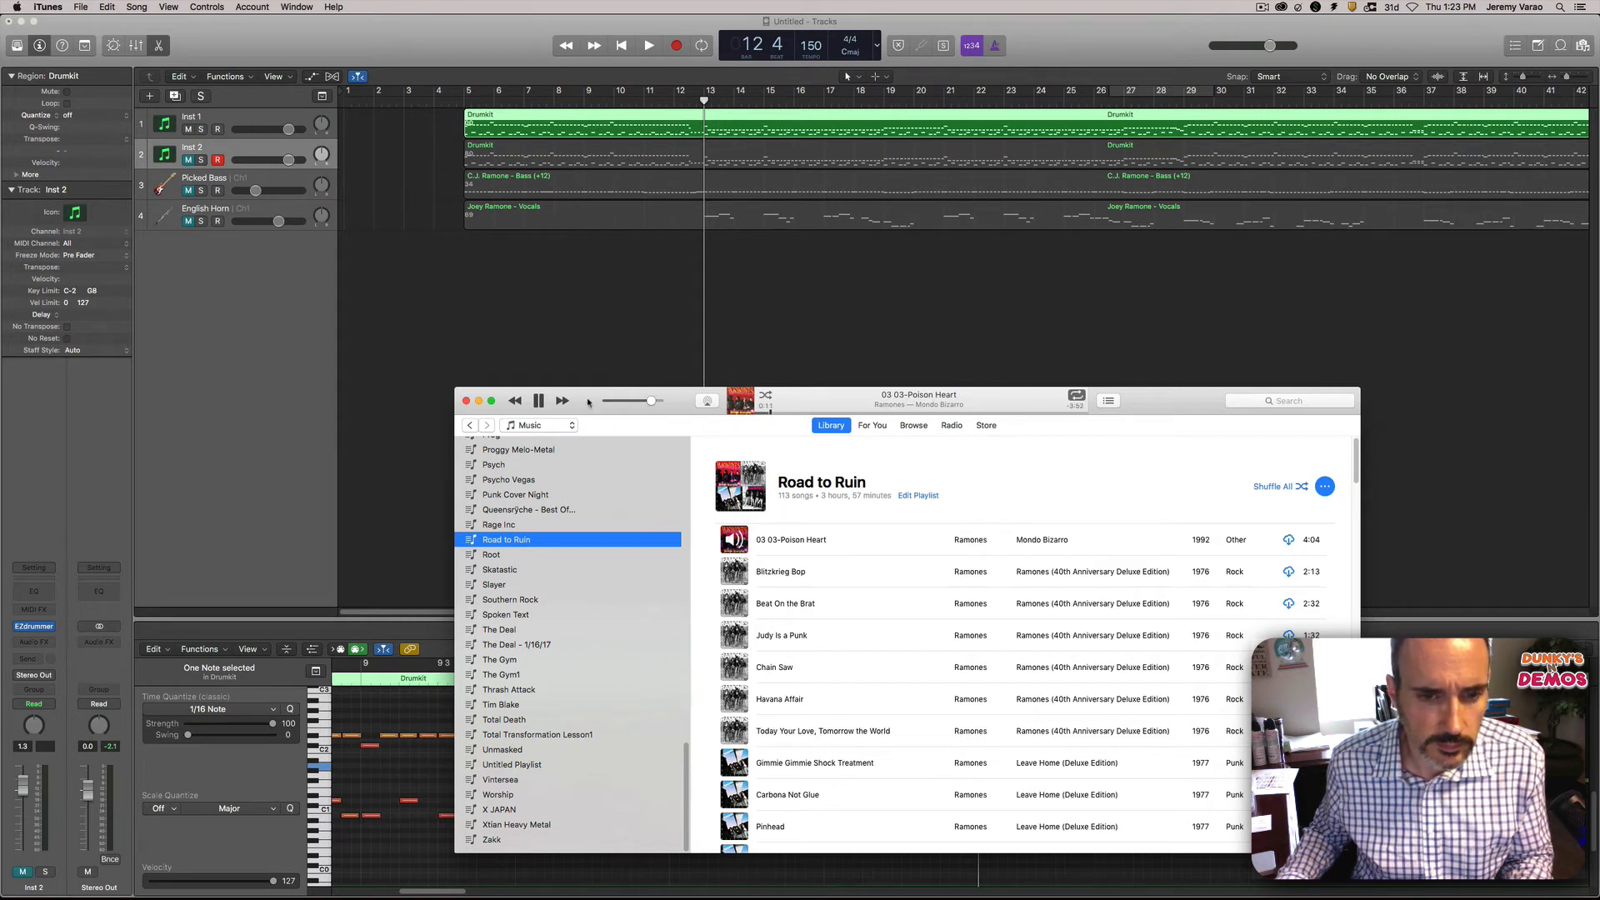
left_click(539, 400)
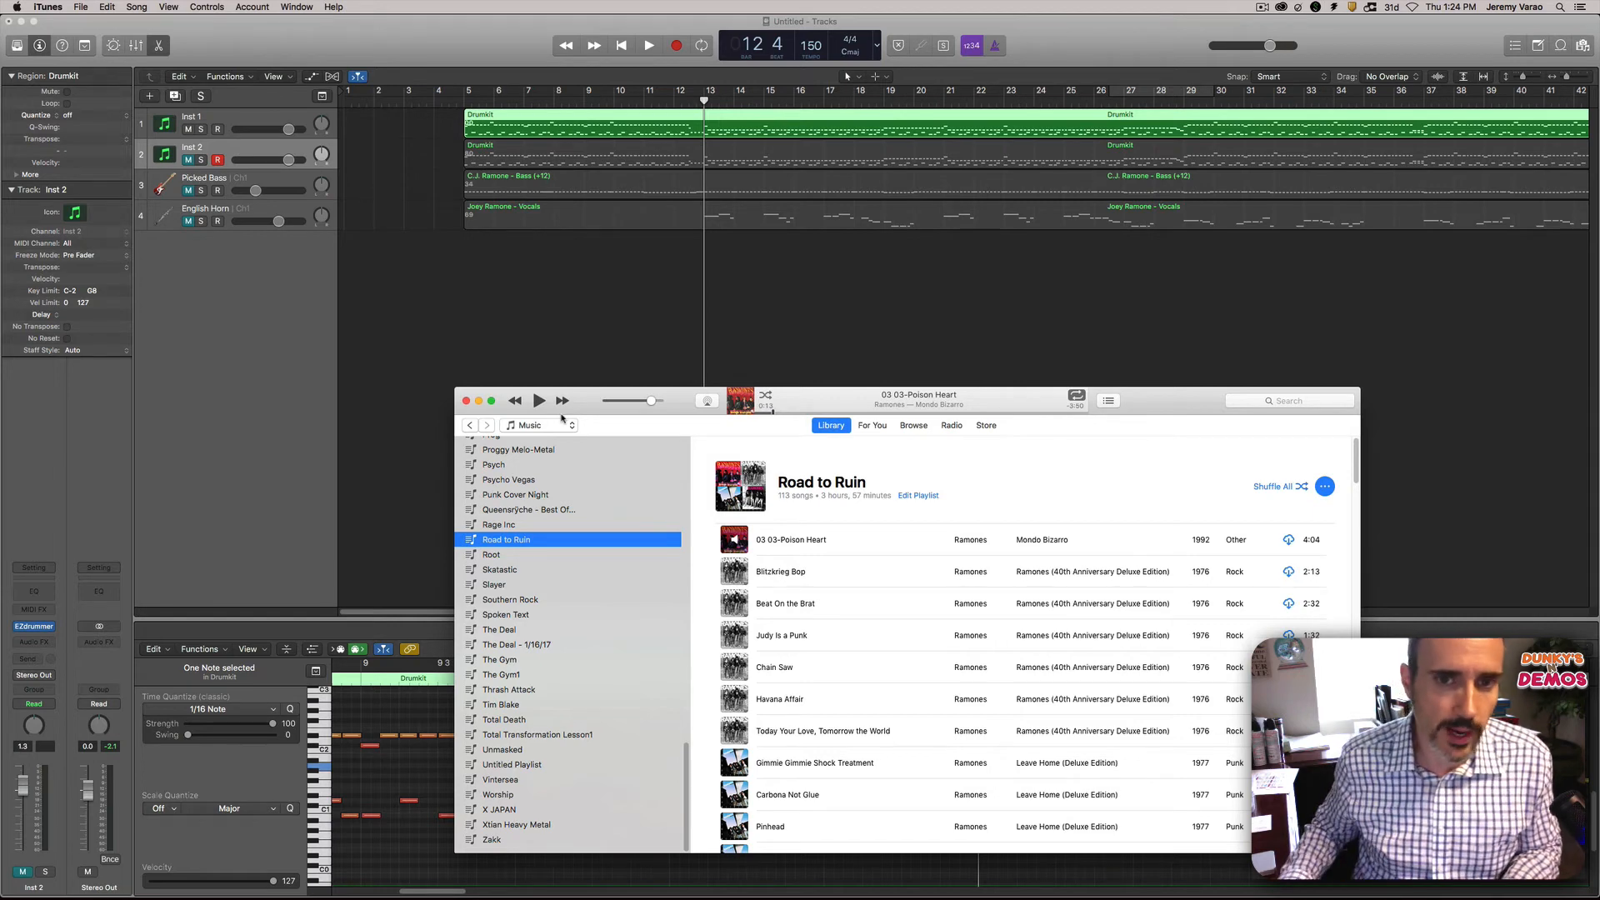
left_click(844, 357)
key("super+9")
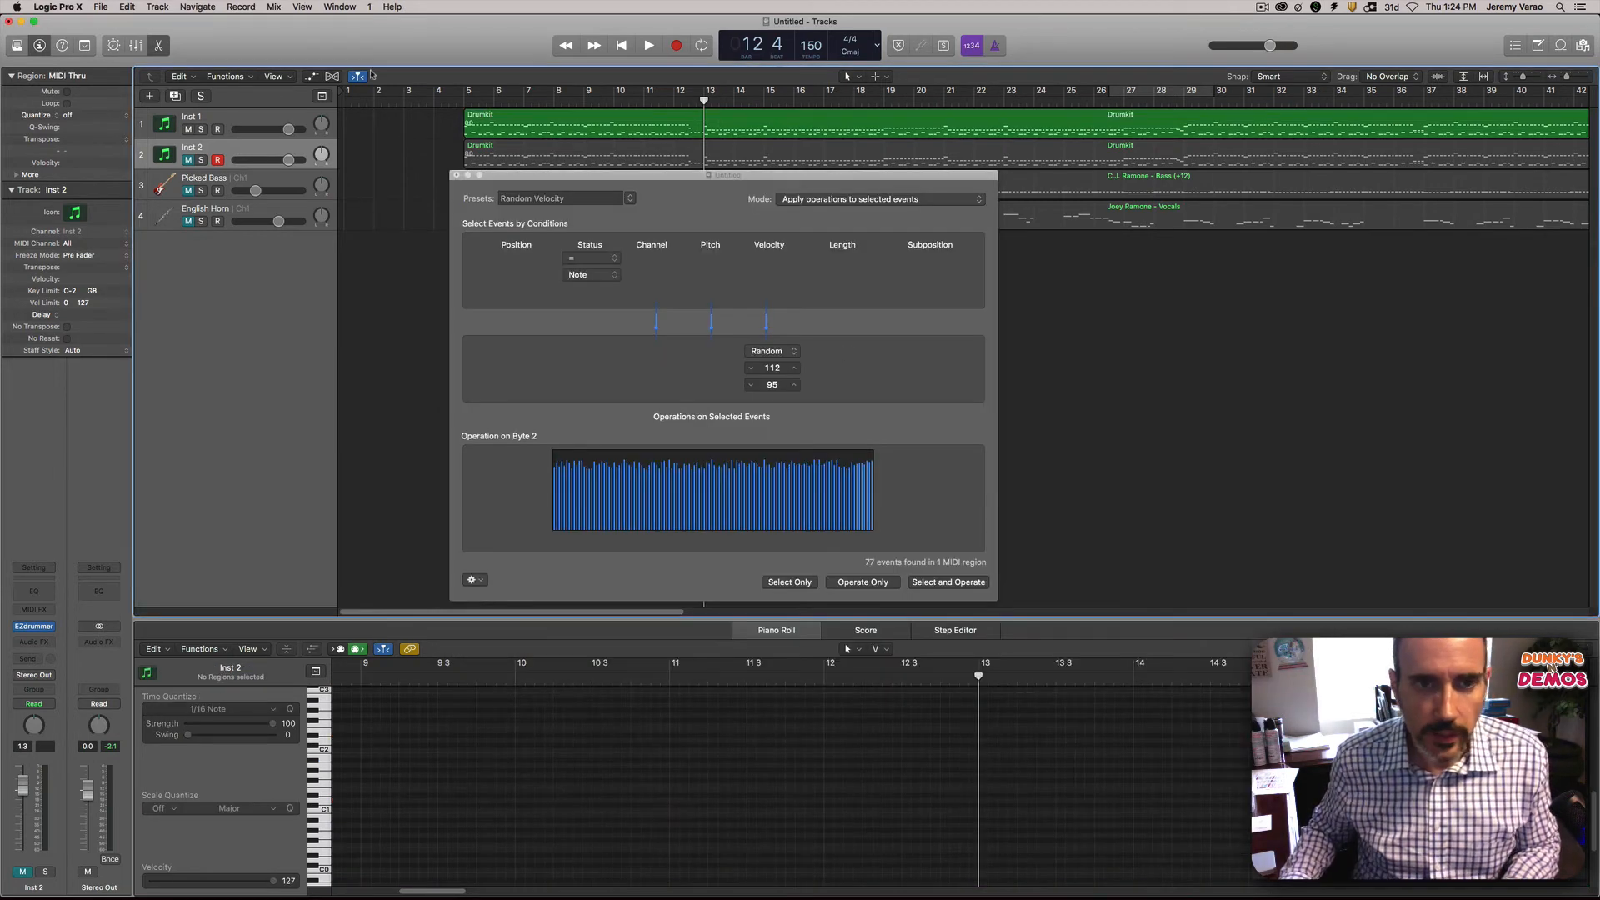
Step: Close the transform window and replay the fill in the Inst 1 Drumkit region from bar 12
left_click(455, 175)
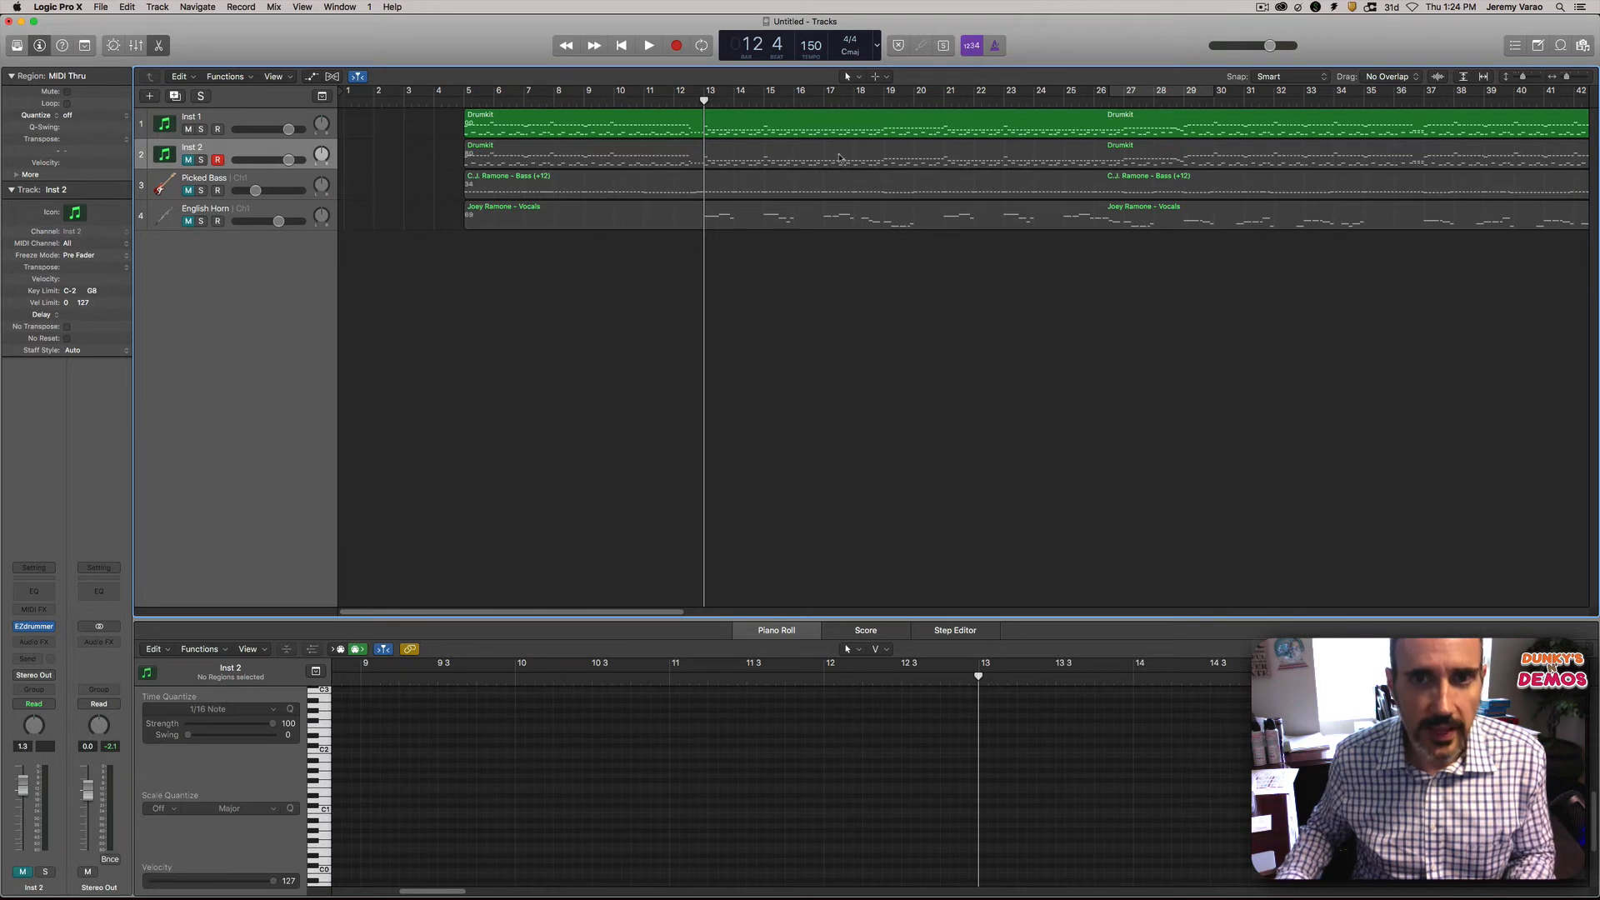
left_click(841, 128)
double_click(866, 680)
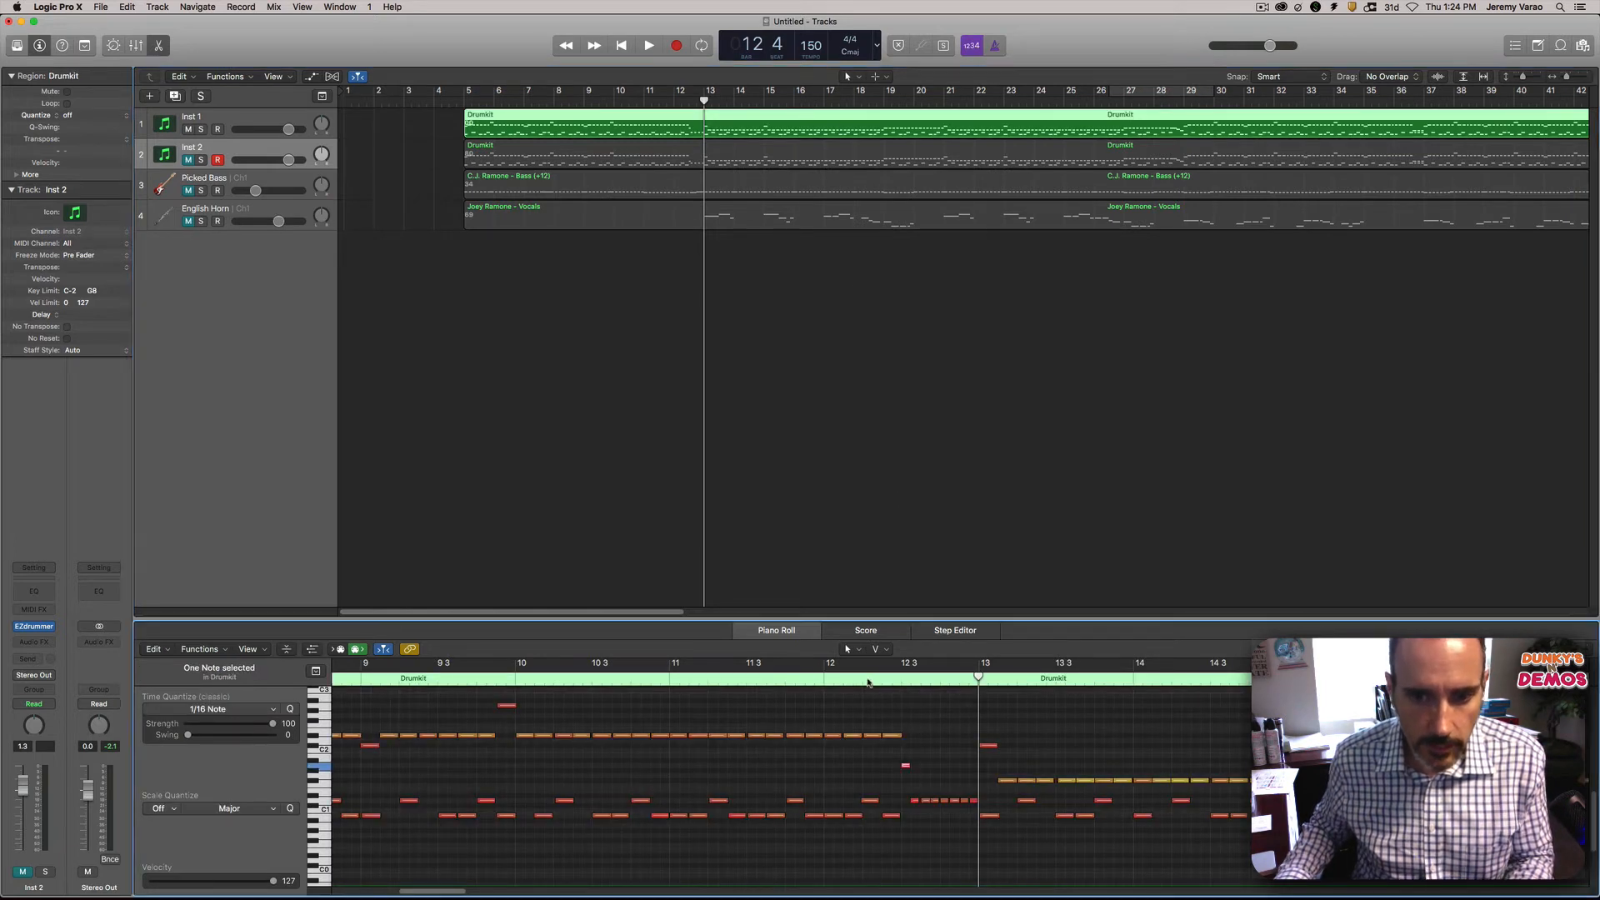
key("space")
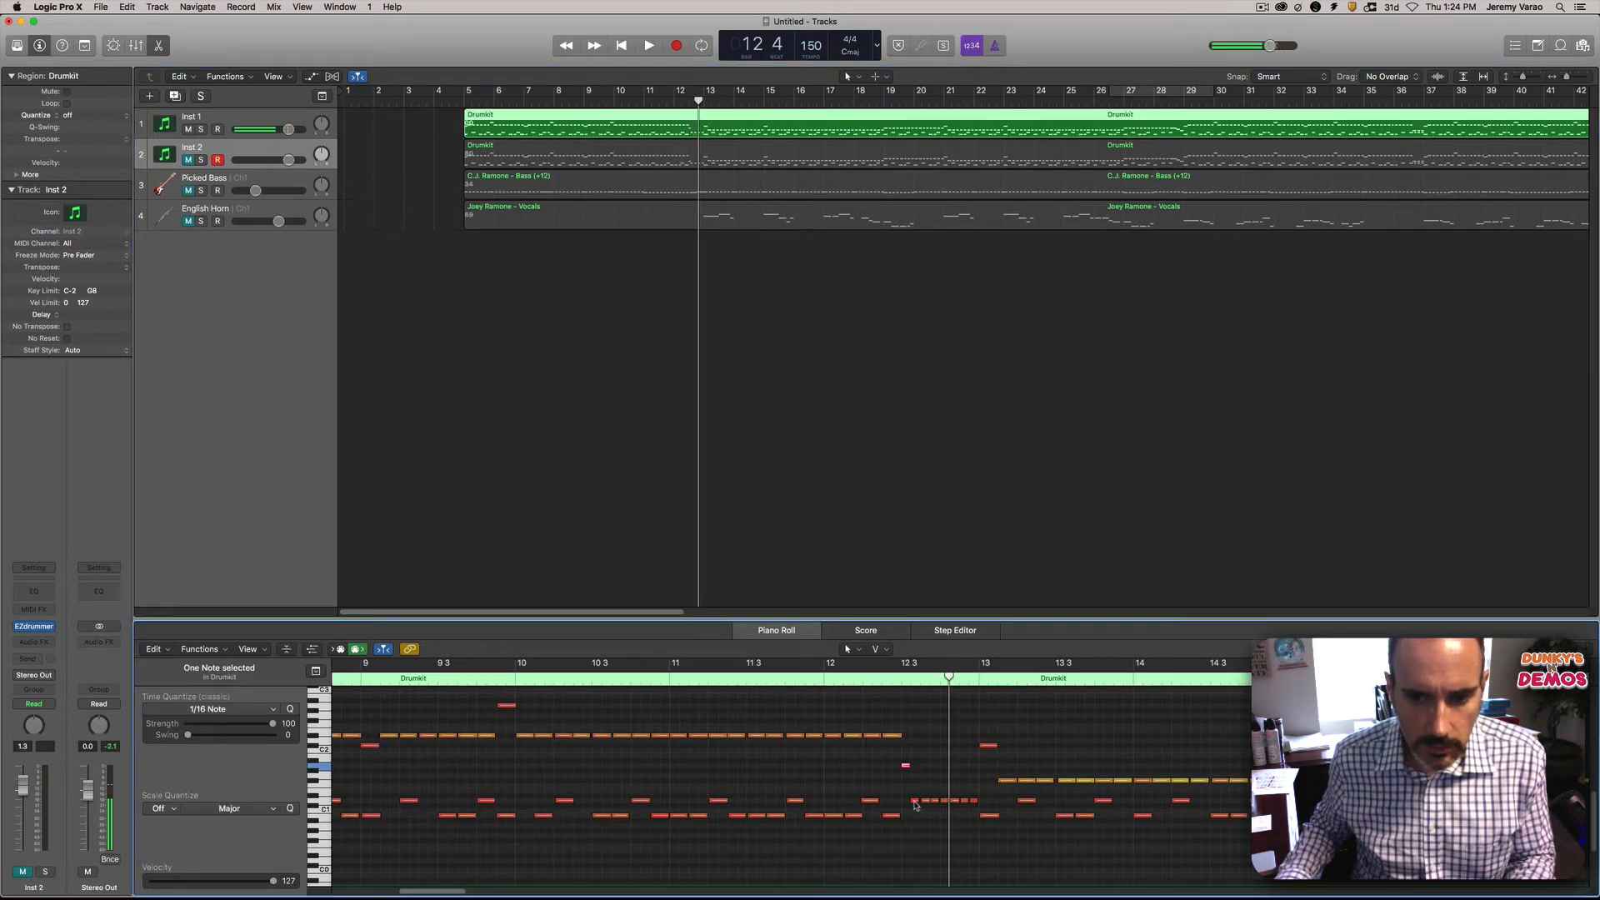
Step: Lower the velocities of the drum fill's first two D1 snare notes after 12.3 to 102 and 89, and replay the fill
left_click(915, 801)
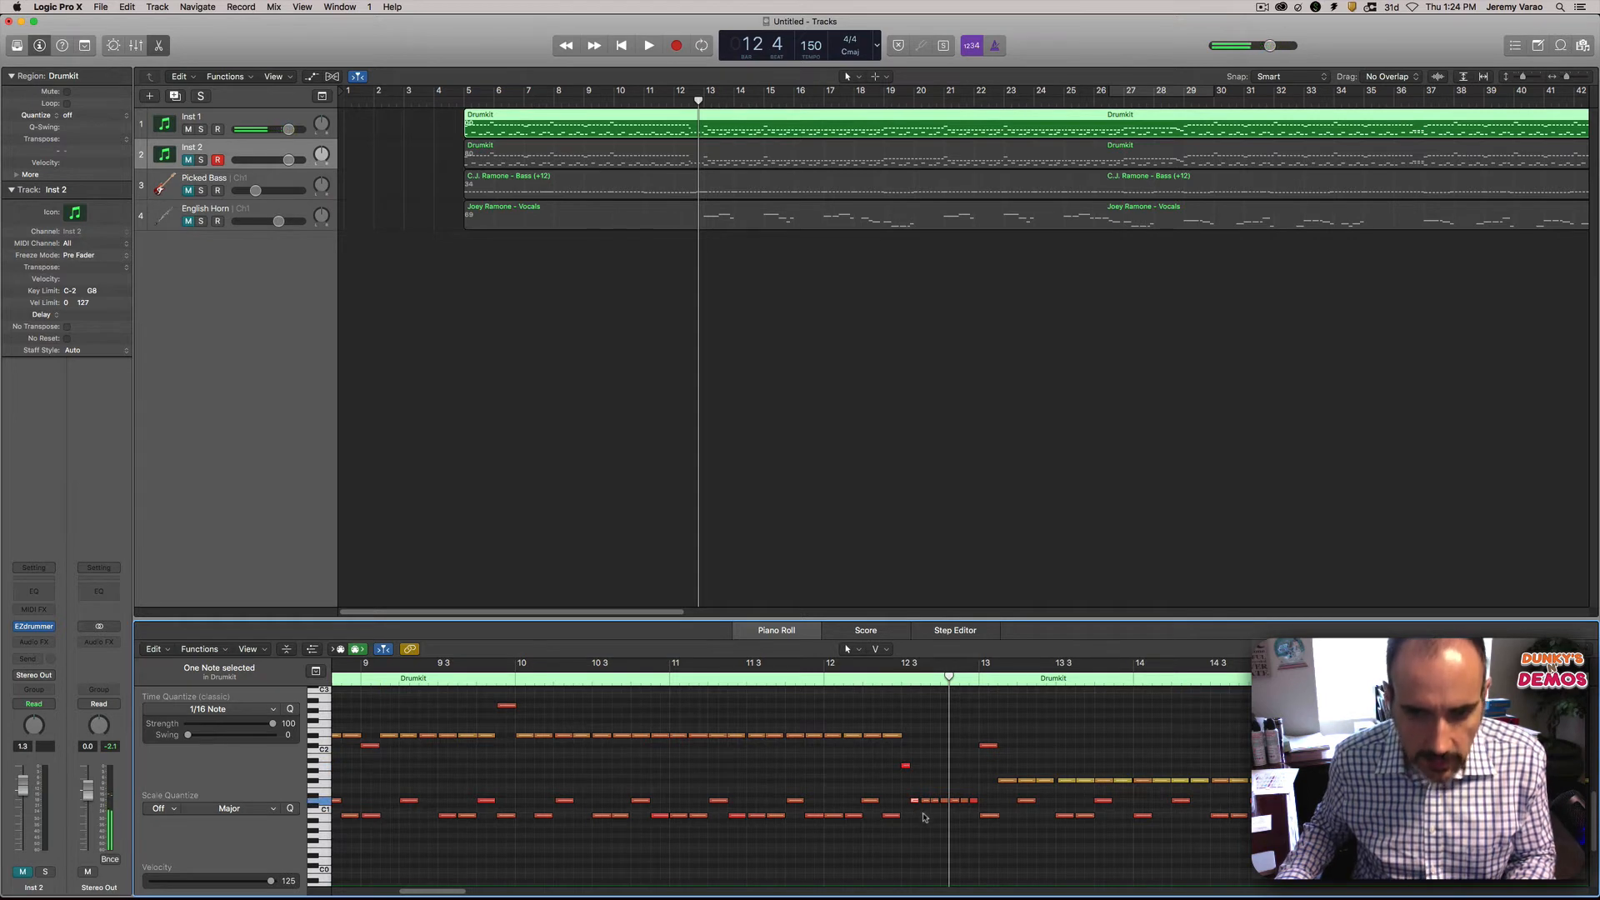
left_click(925, 801, "shift")
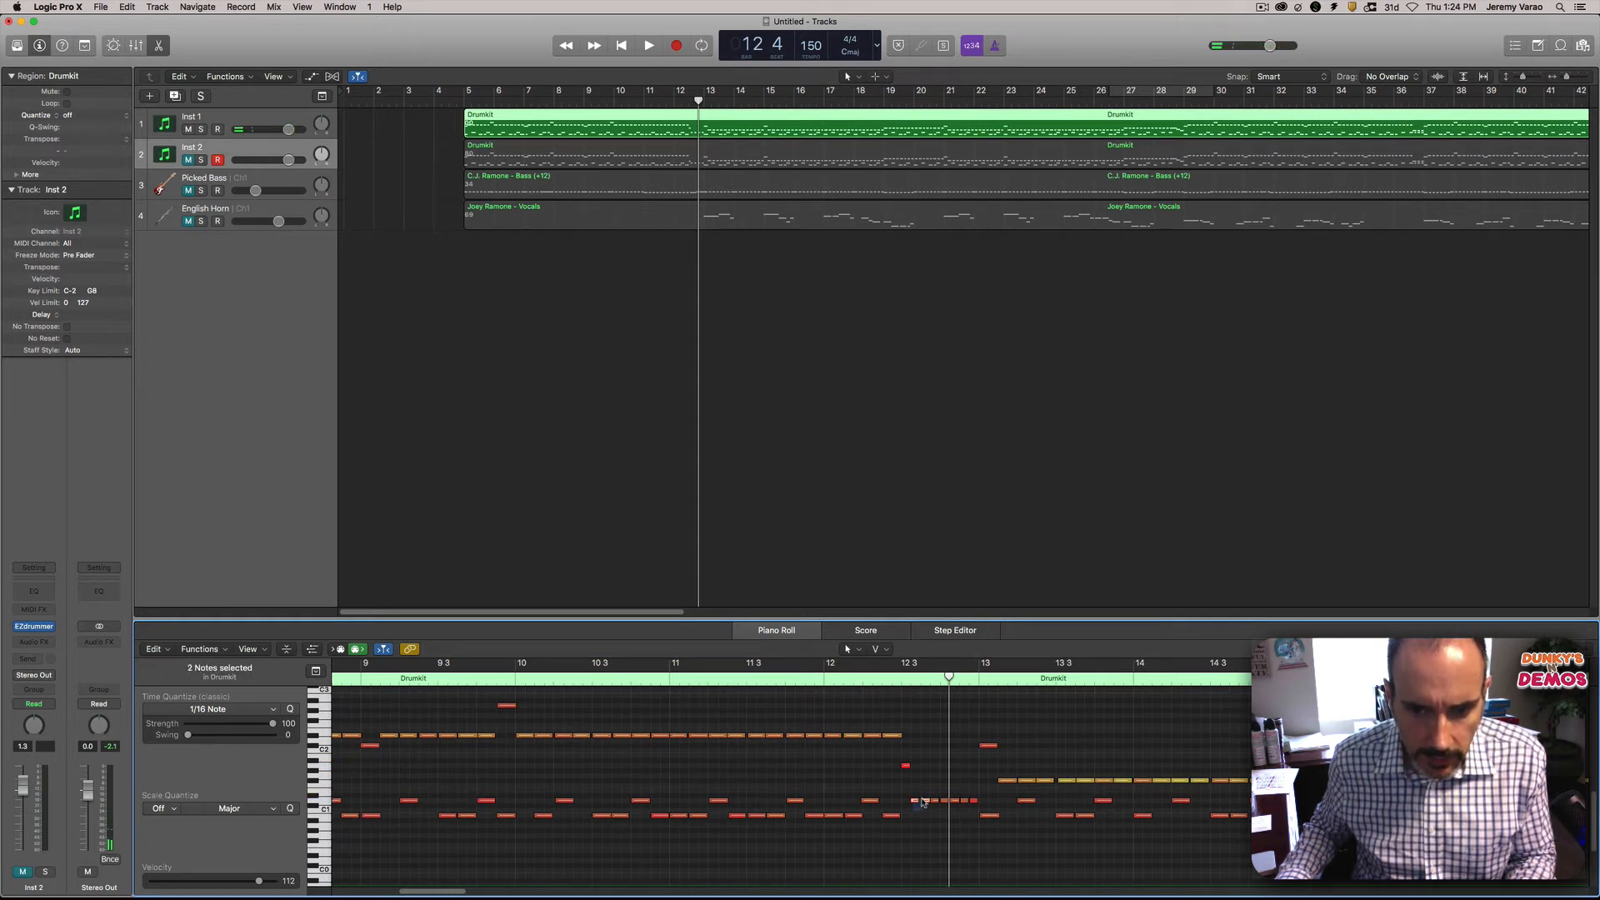
left_click_drag(925, 802, 924, 803)
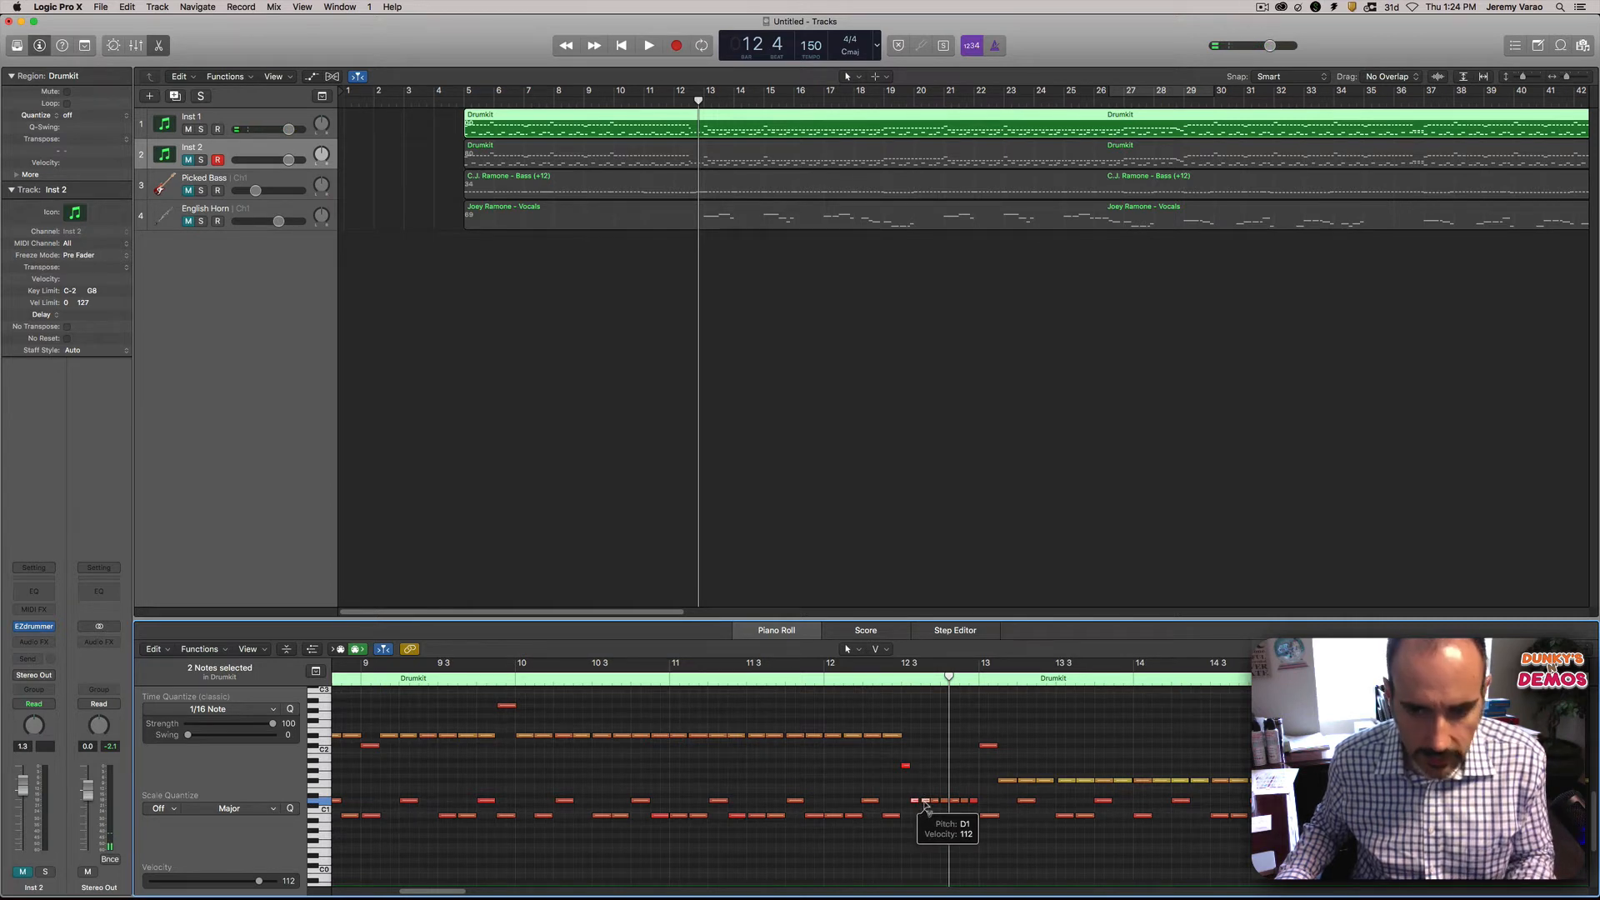
left_click_drag(925, 805, 927, 807)
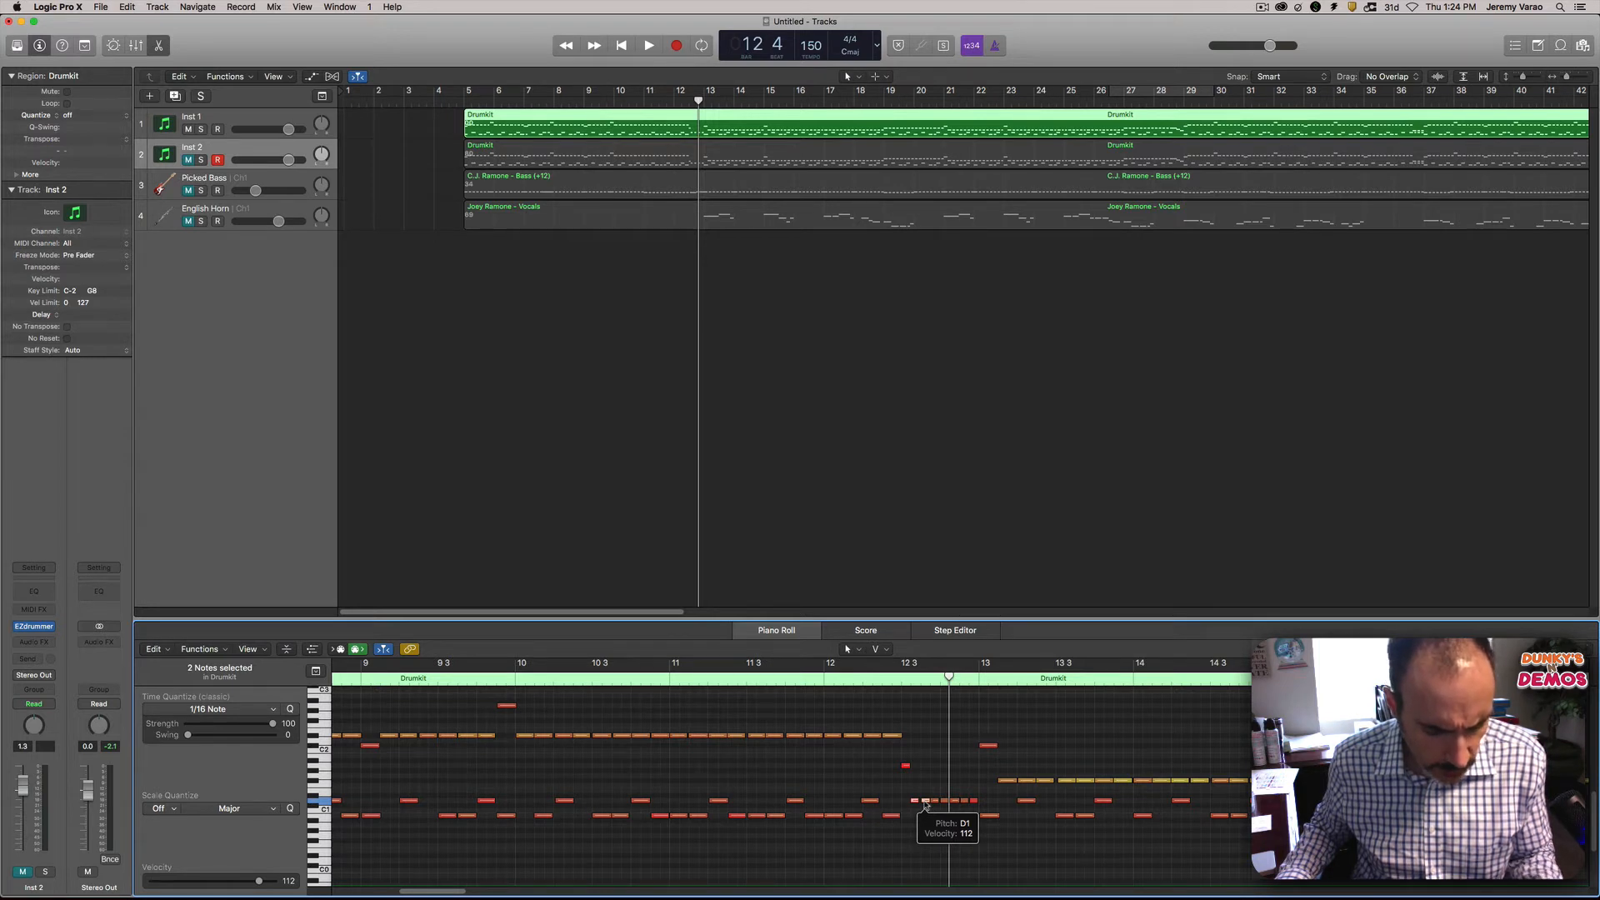
mouse_move(925, 805)
left_mouse_down()
mouse_move(924, 840)
mouse_move(926, 812)
left_mouse_up()
double_click(886, 681)
key("space")
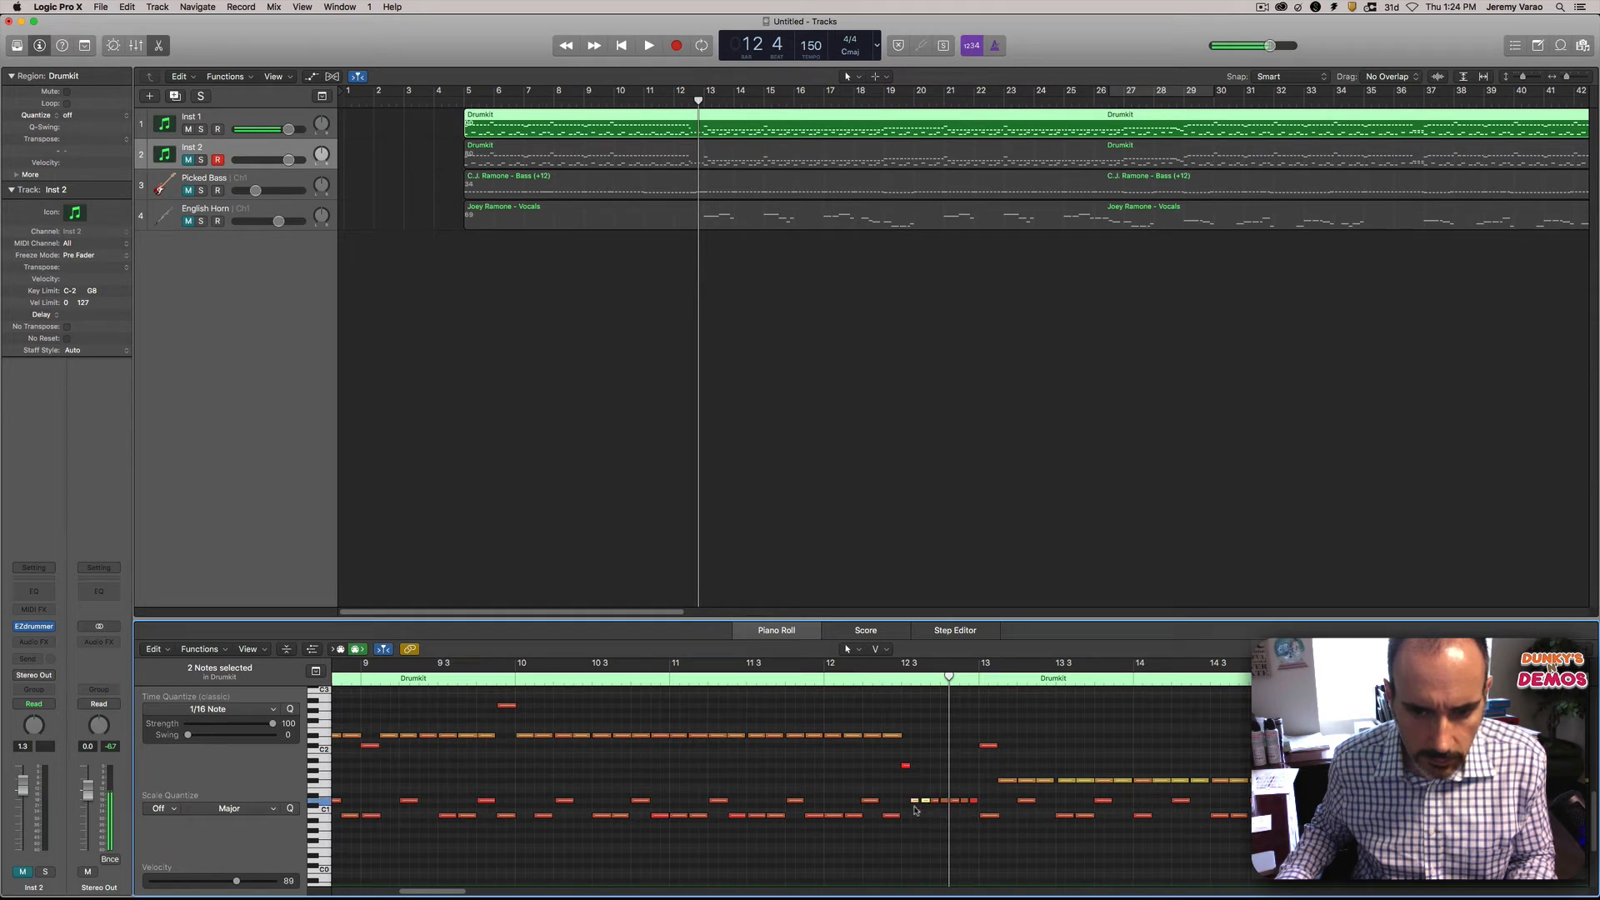
Step: Set the fill's first D1 snare note to velocity 91 and its fifth to 126, and play the result
left_click(916, 801)
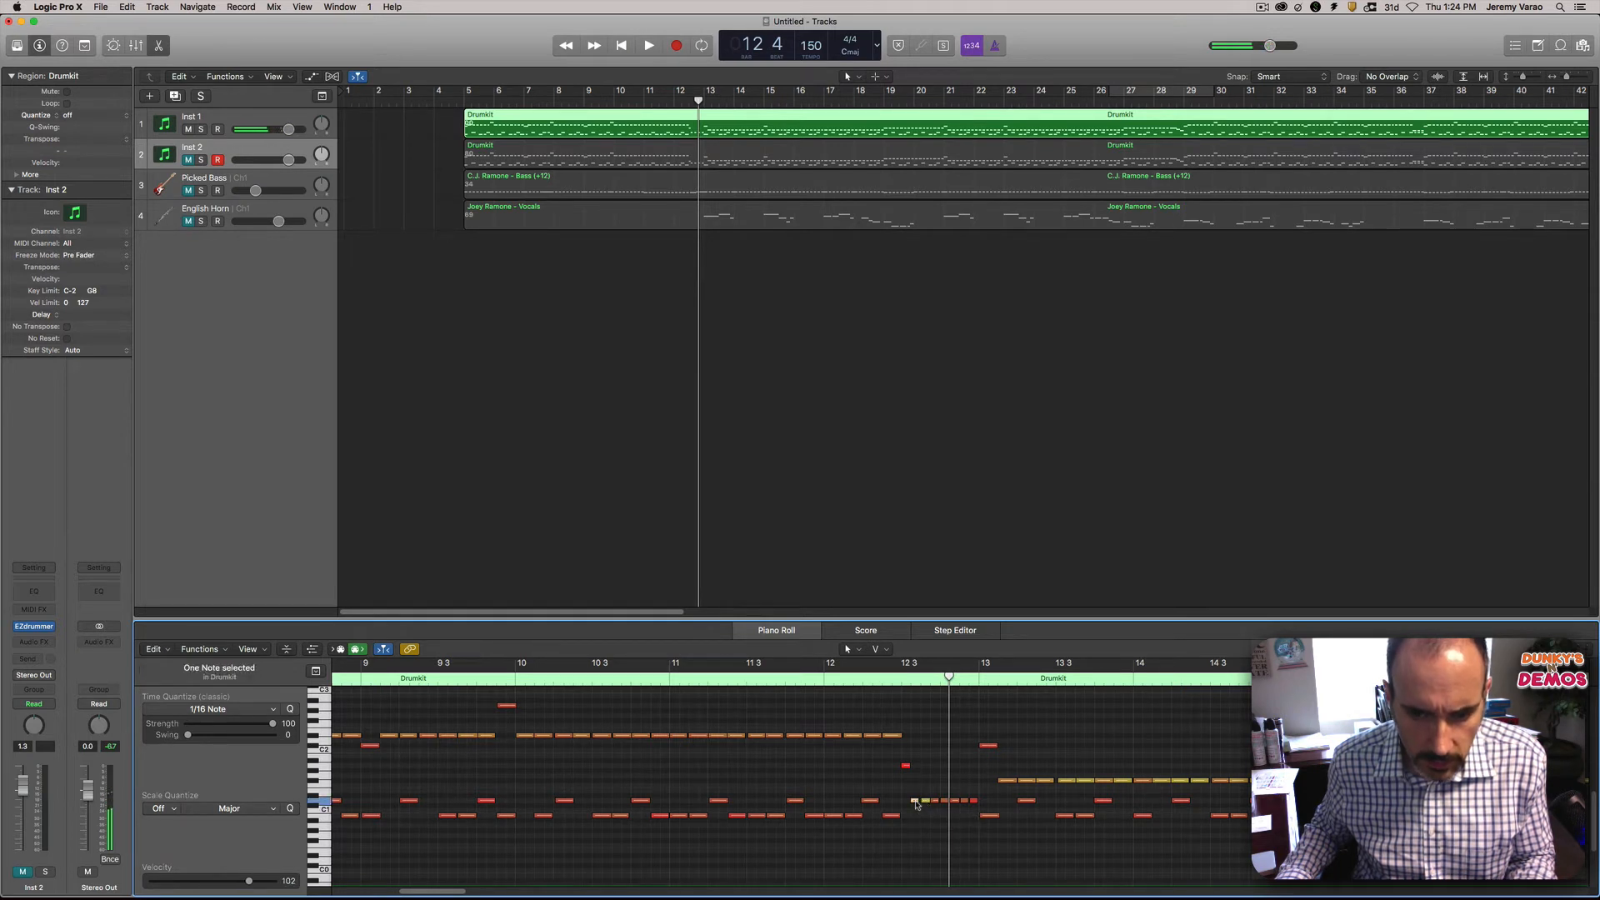
left_click_drag(917, 806, 918, 812)
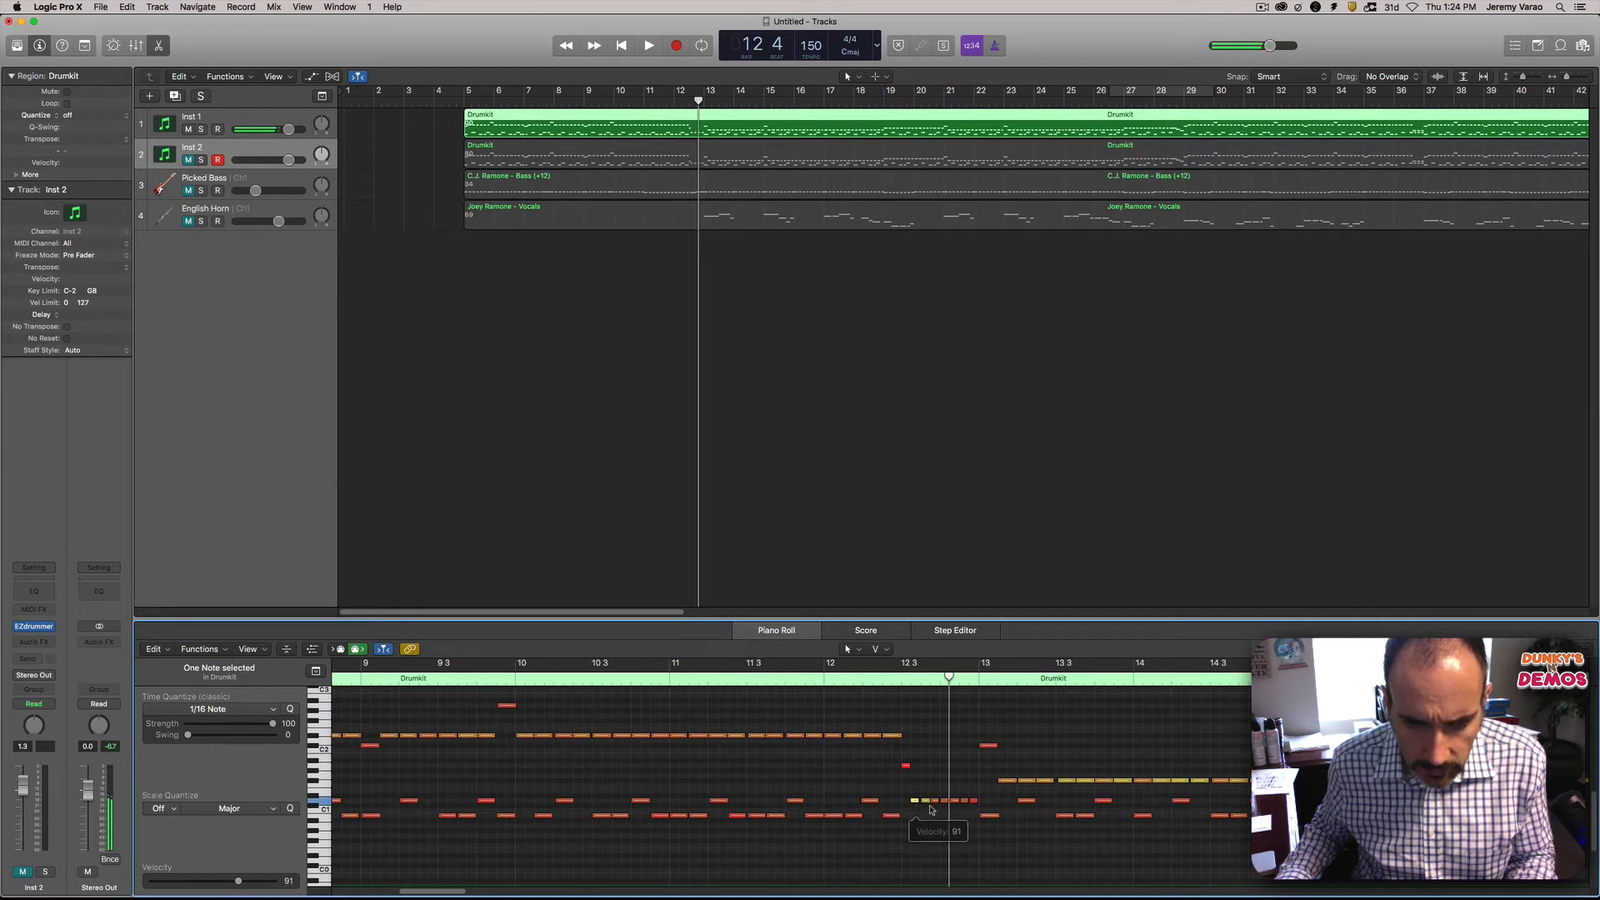
left_click(936, 808)
left_click_drag(935, 806, 956, 791)
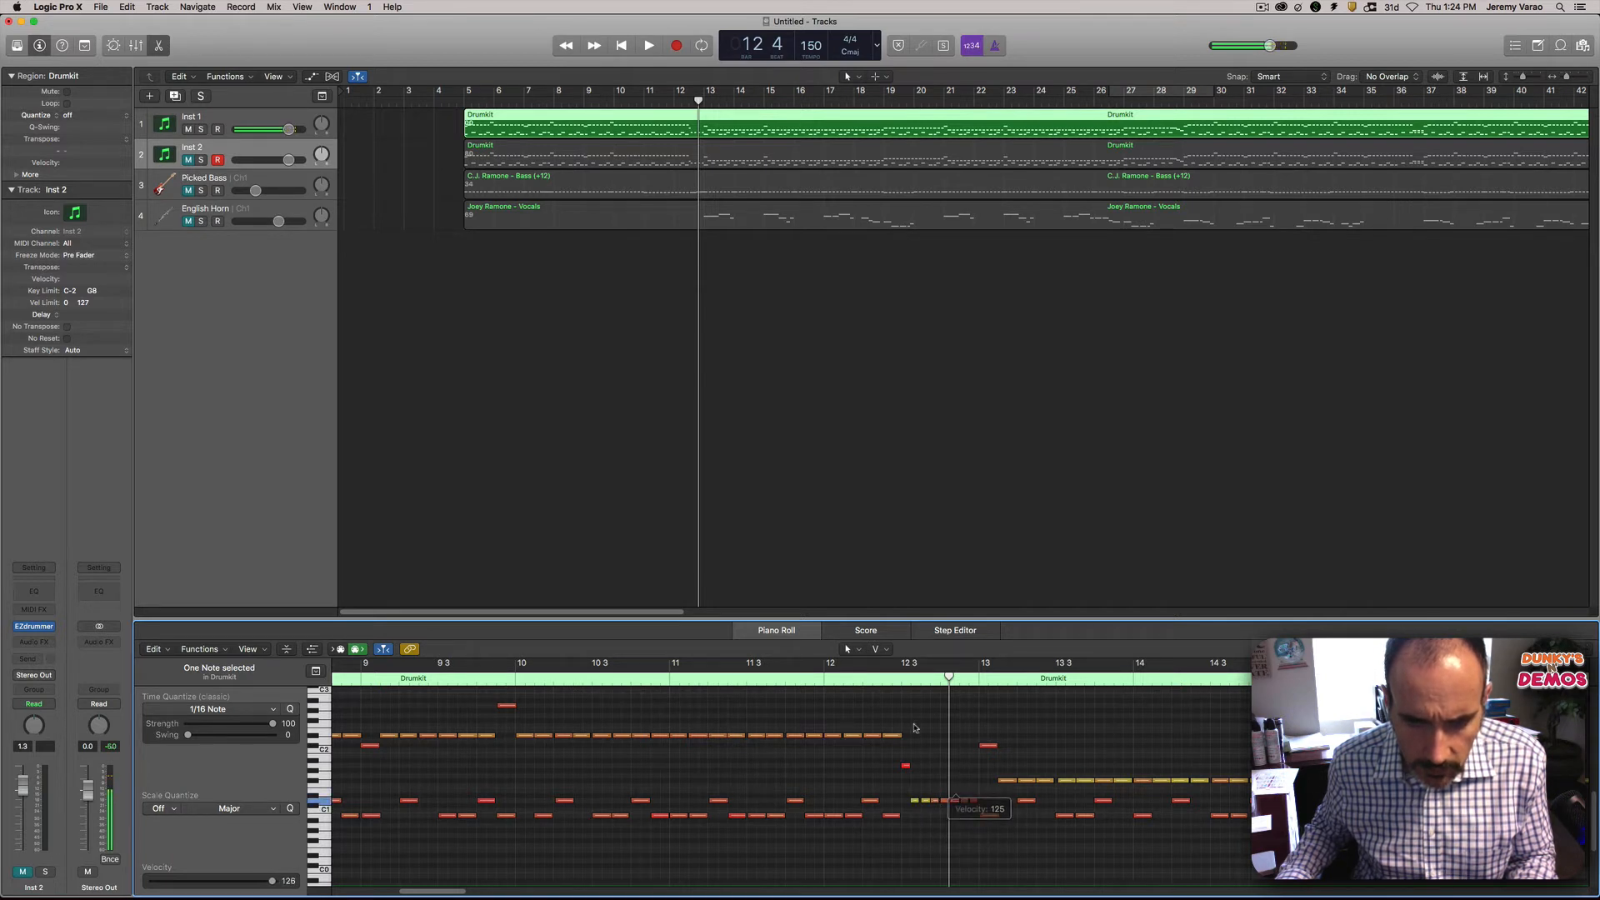
key("space")
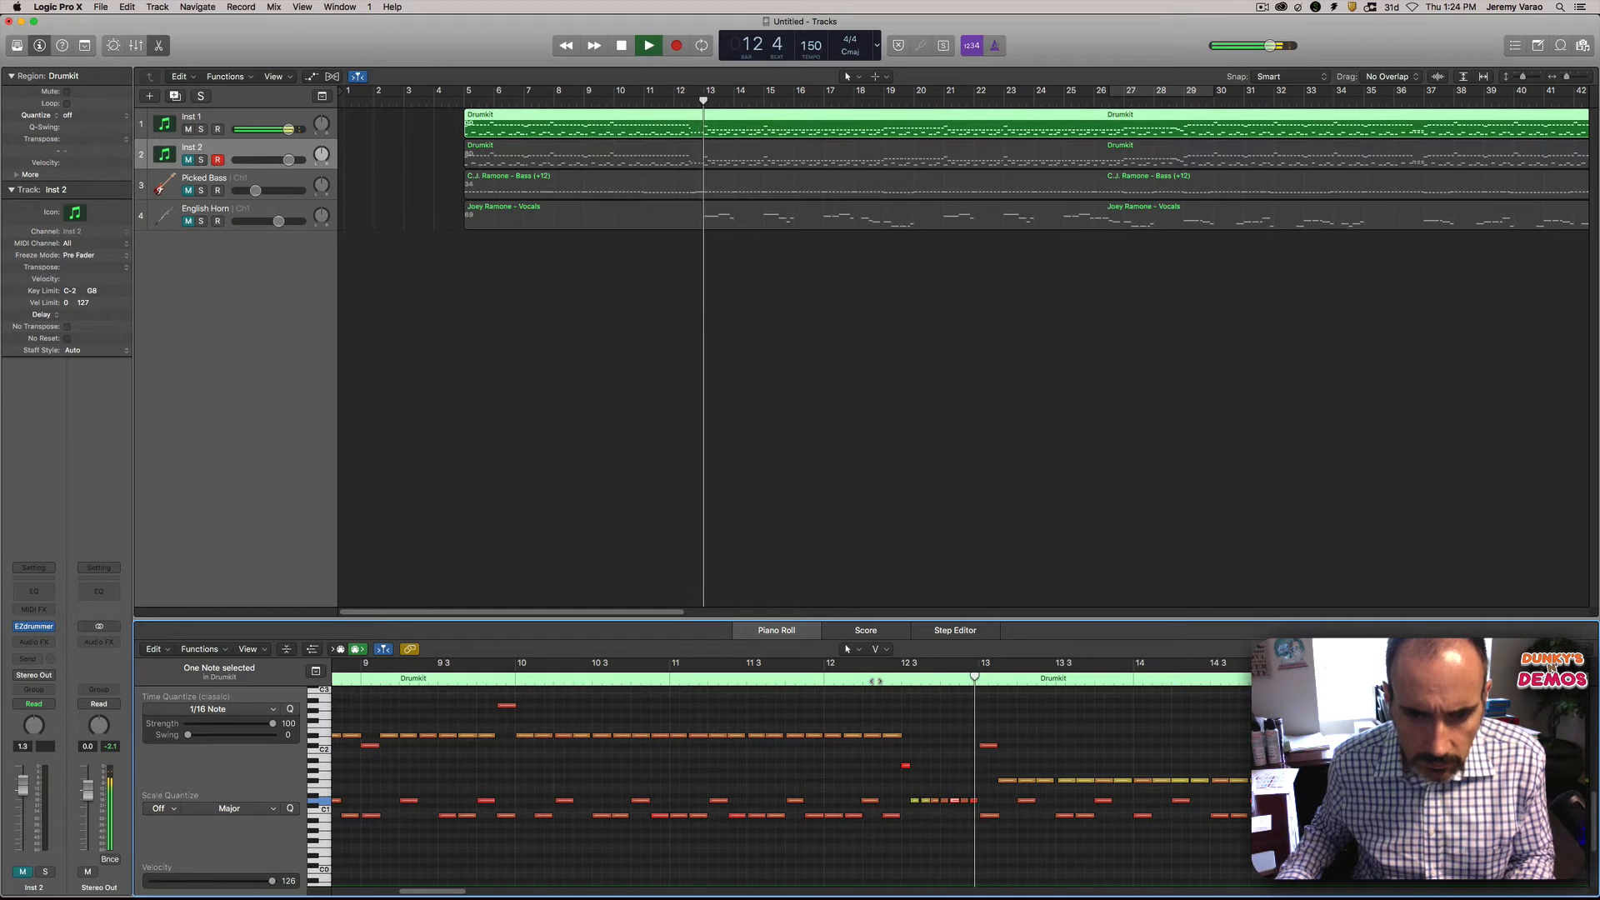
key("space")
Step: Set the velocity of the fill's third D1 snare note to 110 and replay the passage leading into bar 13
mouse_move(965, 801)
left_mouse_down()
mouse_move(971, 834)
mouse_move(917, 817)
mouse_move(921, 798)
mouse_move(936, 807)
left_mouse_up()
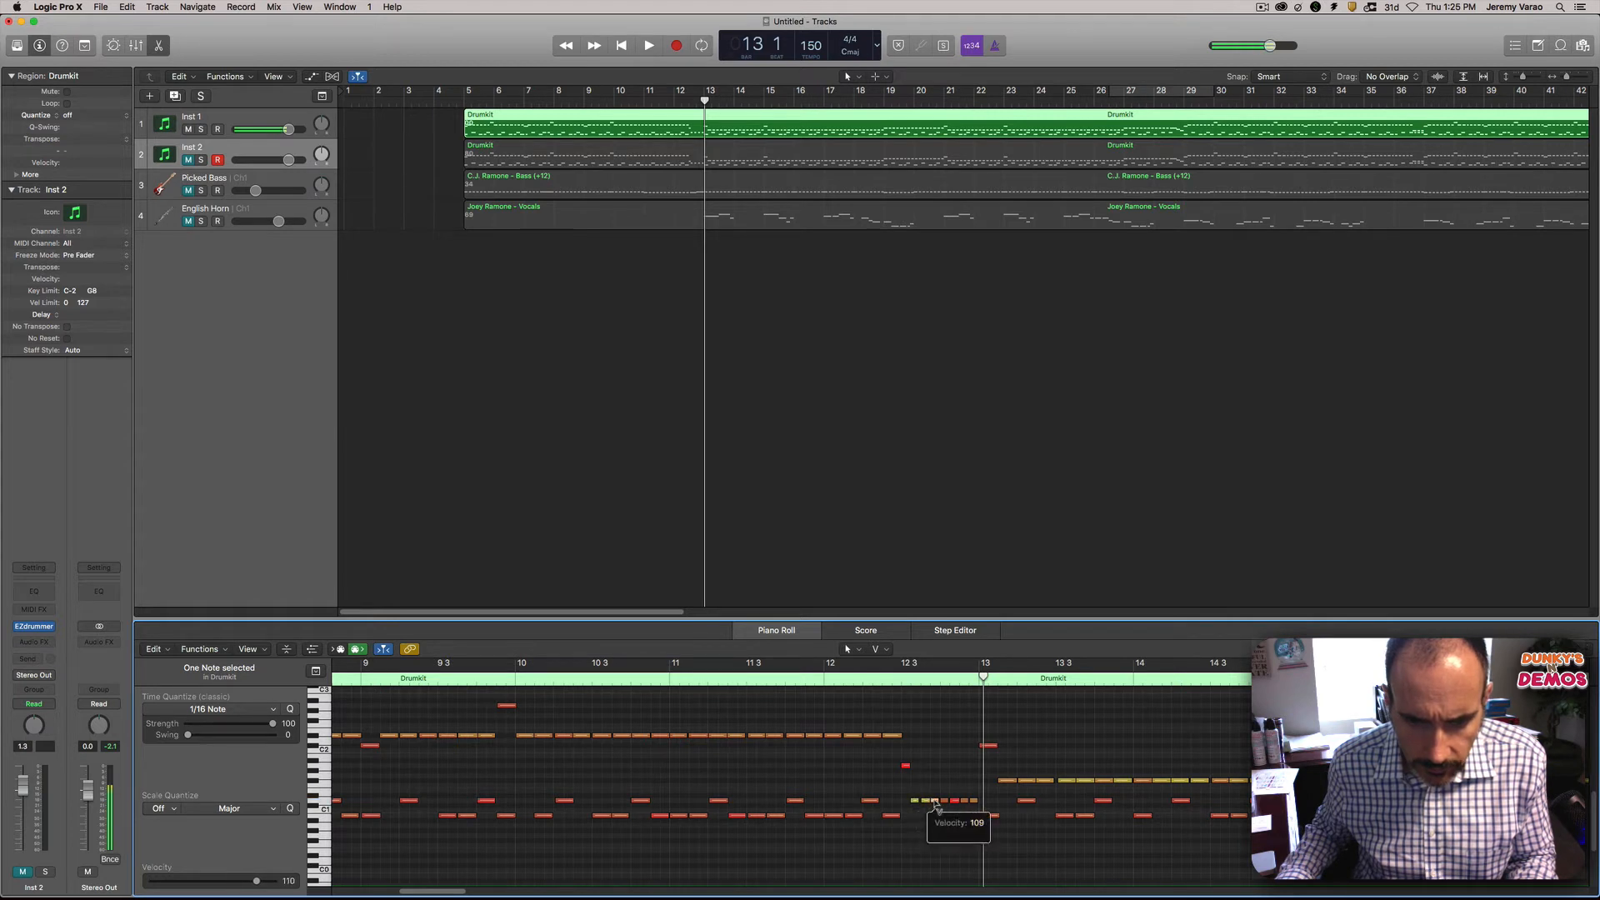
left_click(876, 681)
key("space")
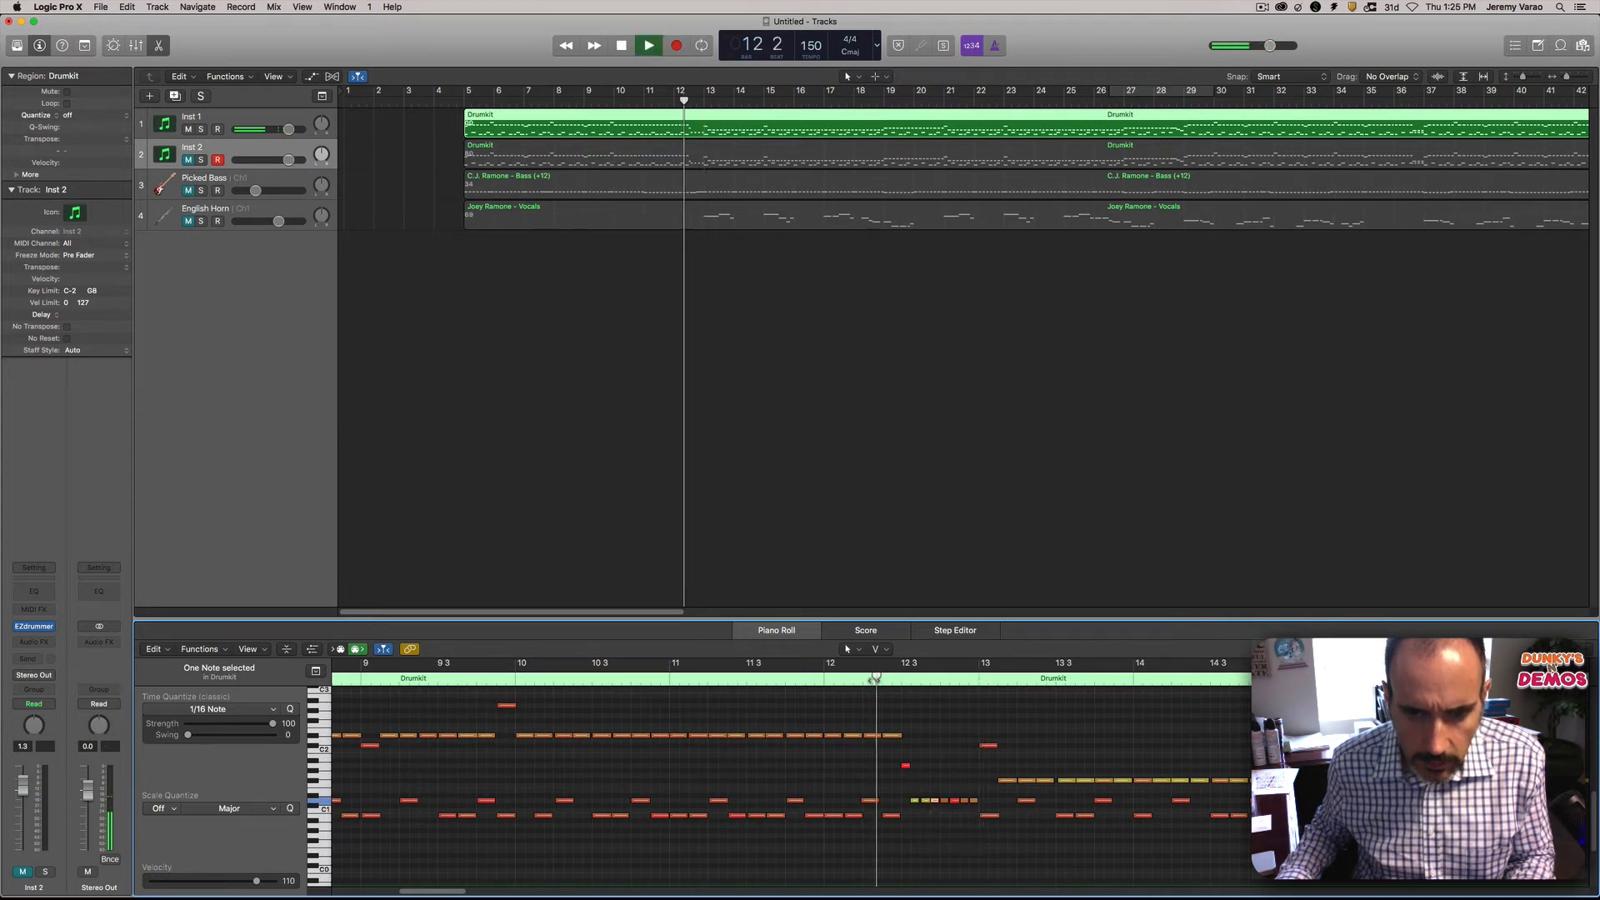
key("space")
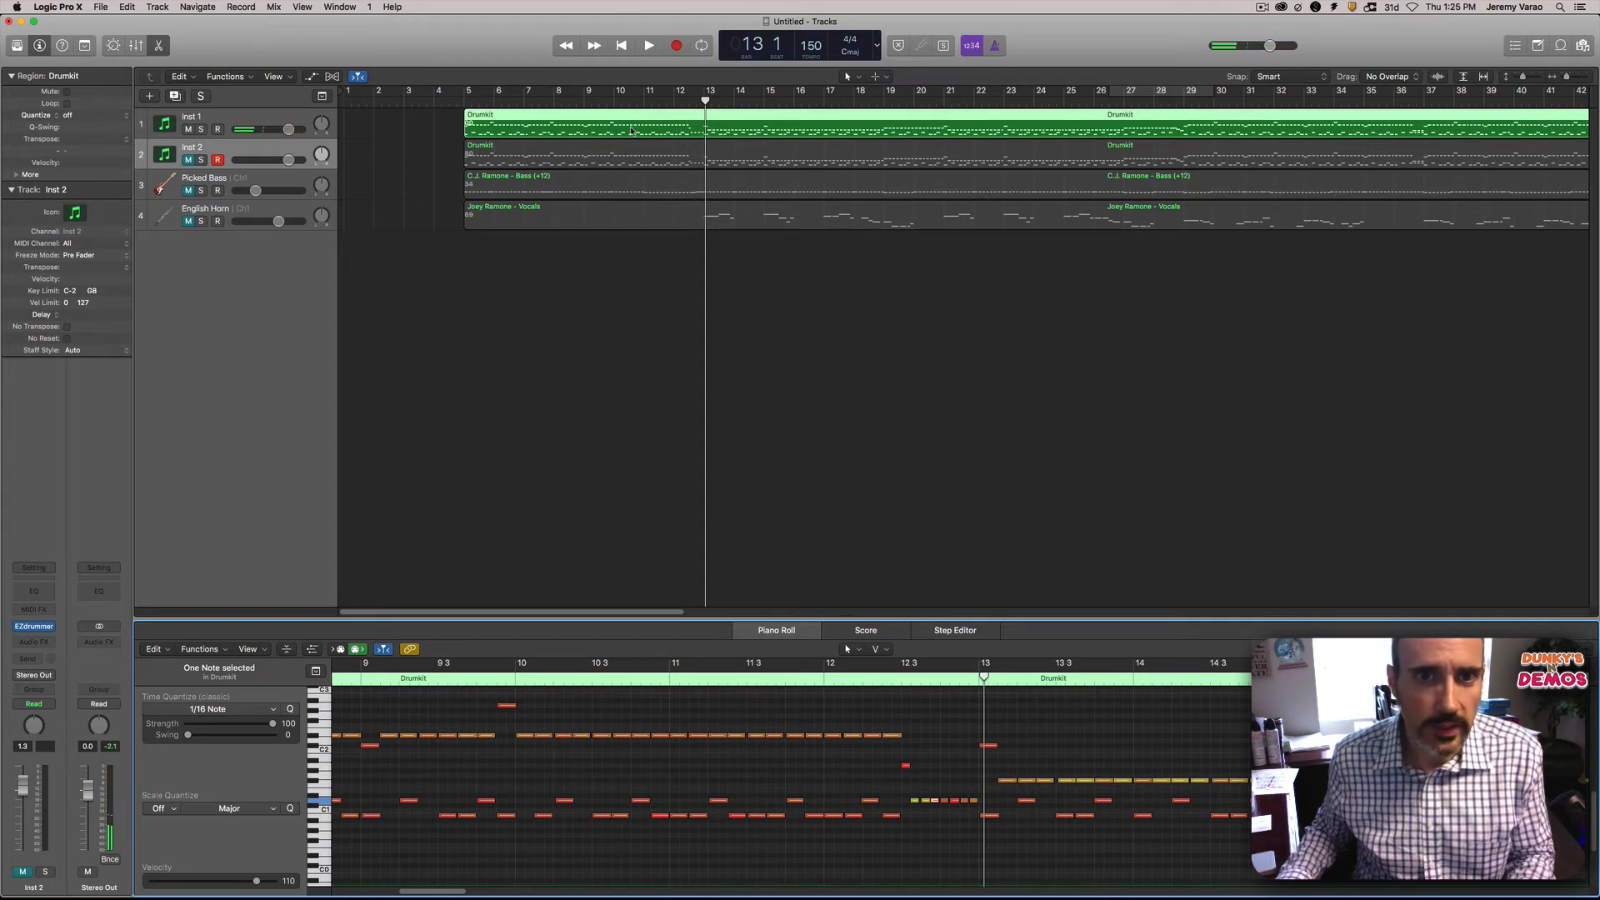
left_click(650, 104)
key("space")
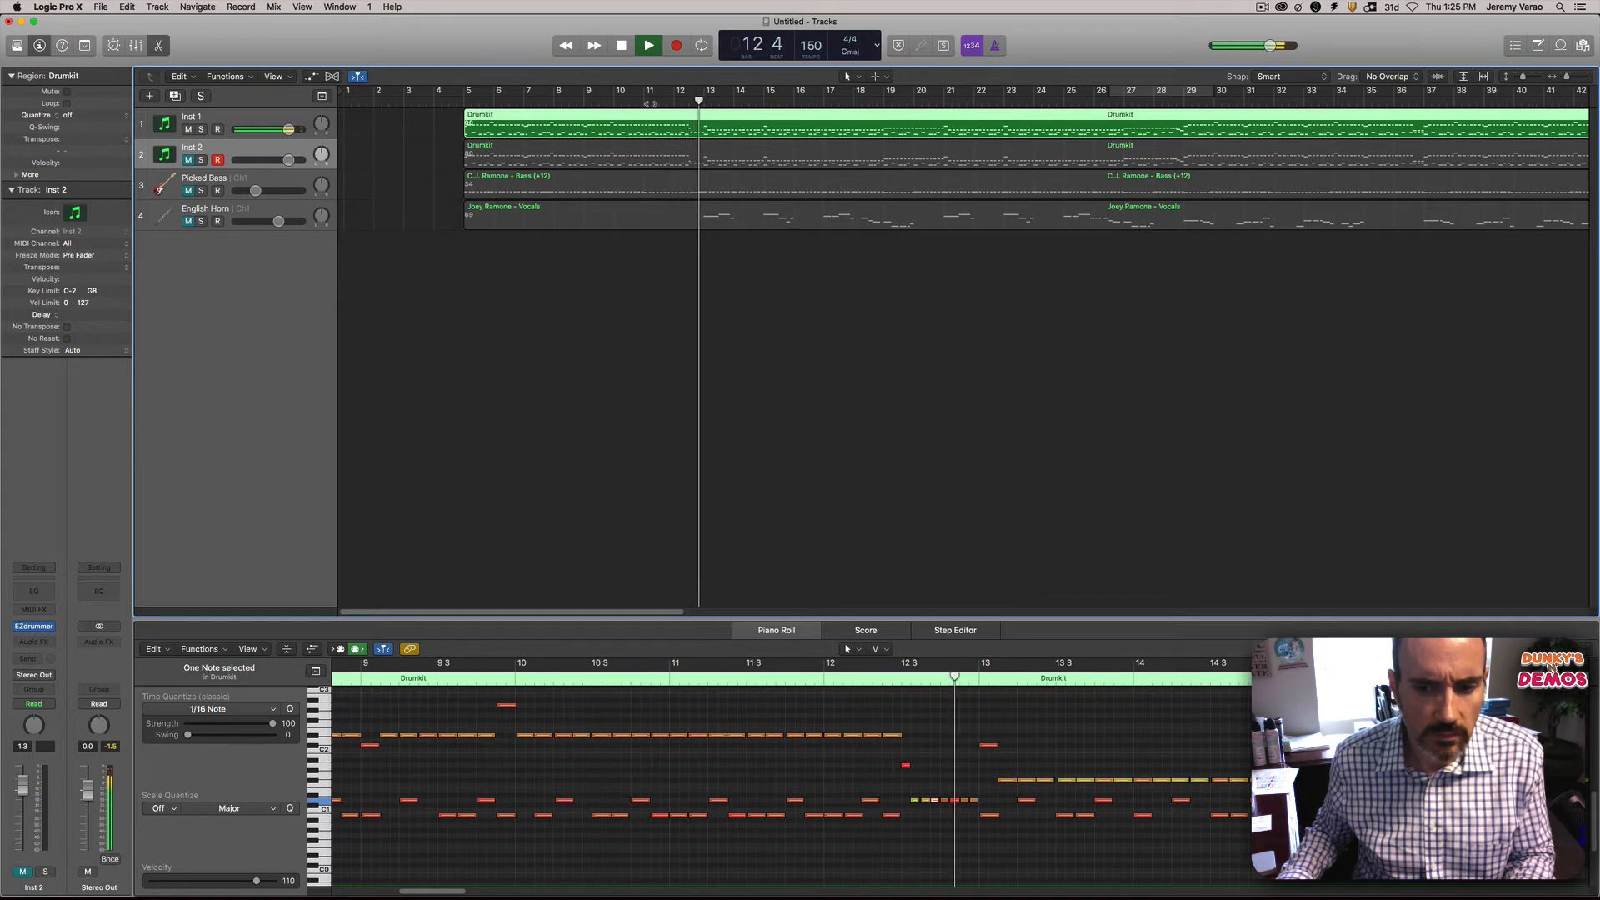
key("space")
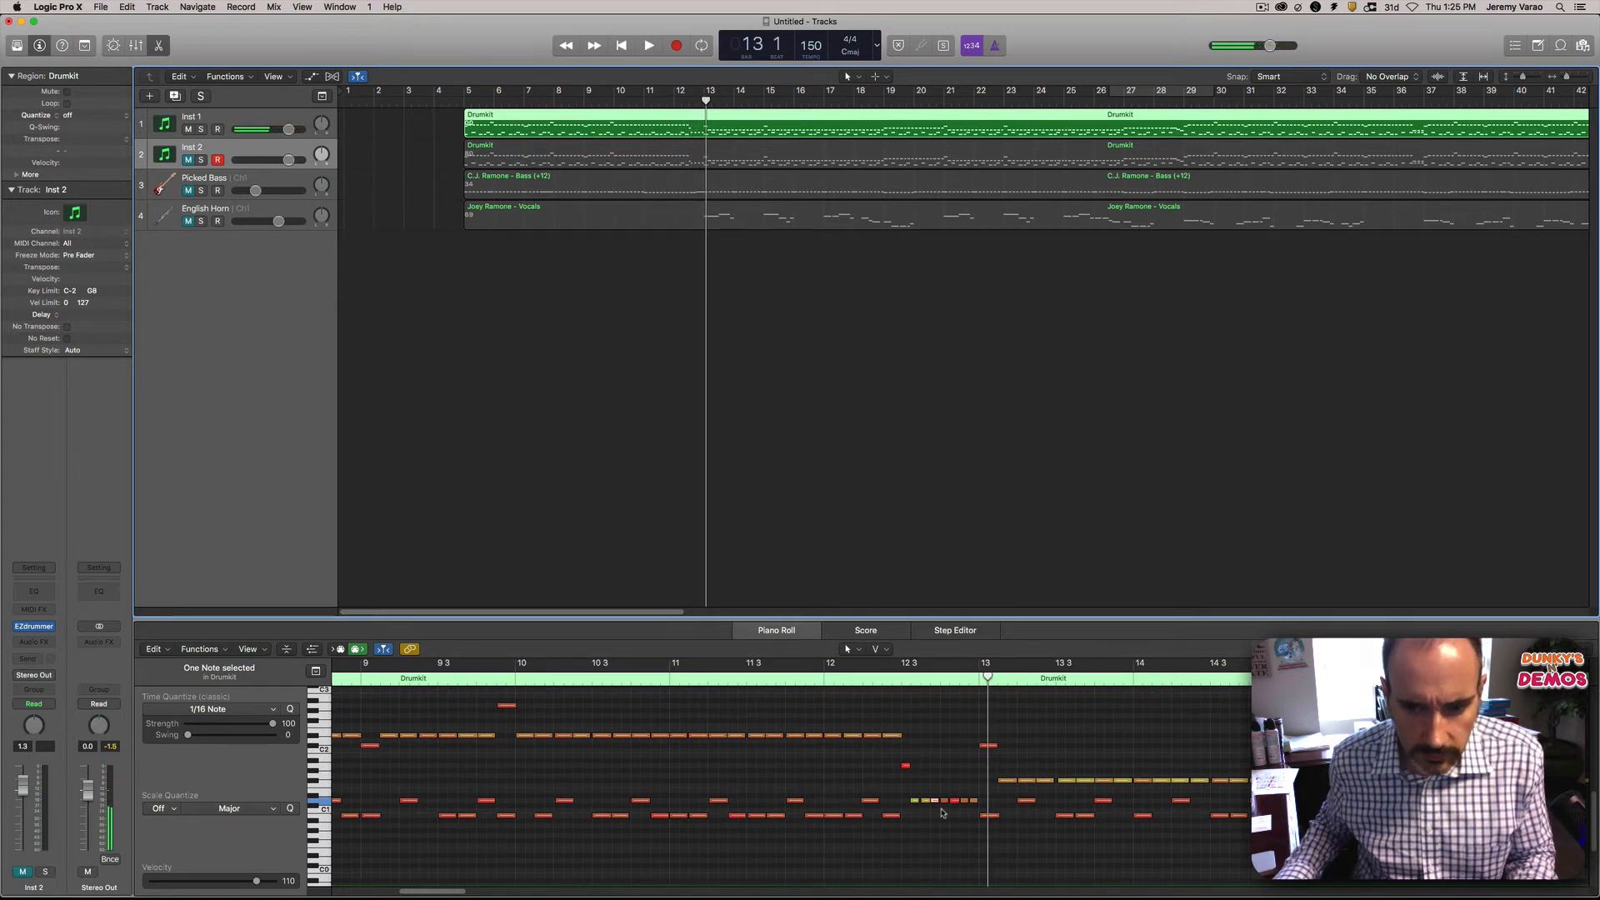
Step: Set the velocity of the fill's fourth D1 snare note to 112 and replay the fill from bar 12
mouse_move(948, 808)
left_mouse_down()
mouse_move(951, 795)
mouse_move(940, 812)
left_mouse_up()
double_click(856, 684)
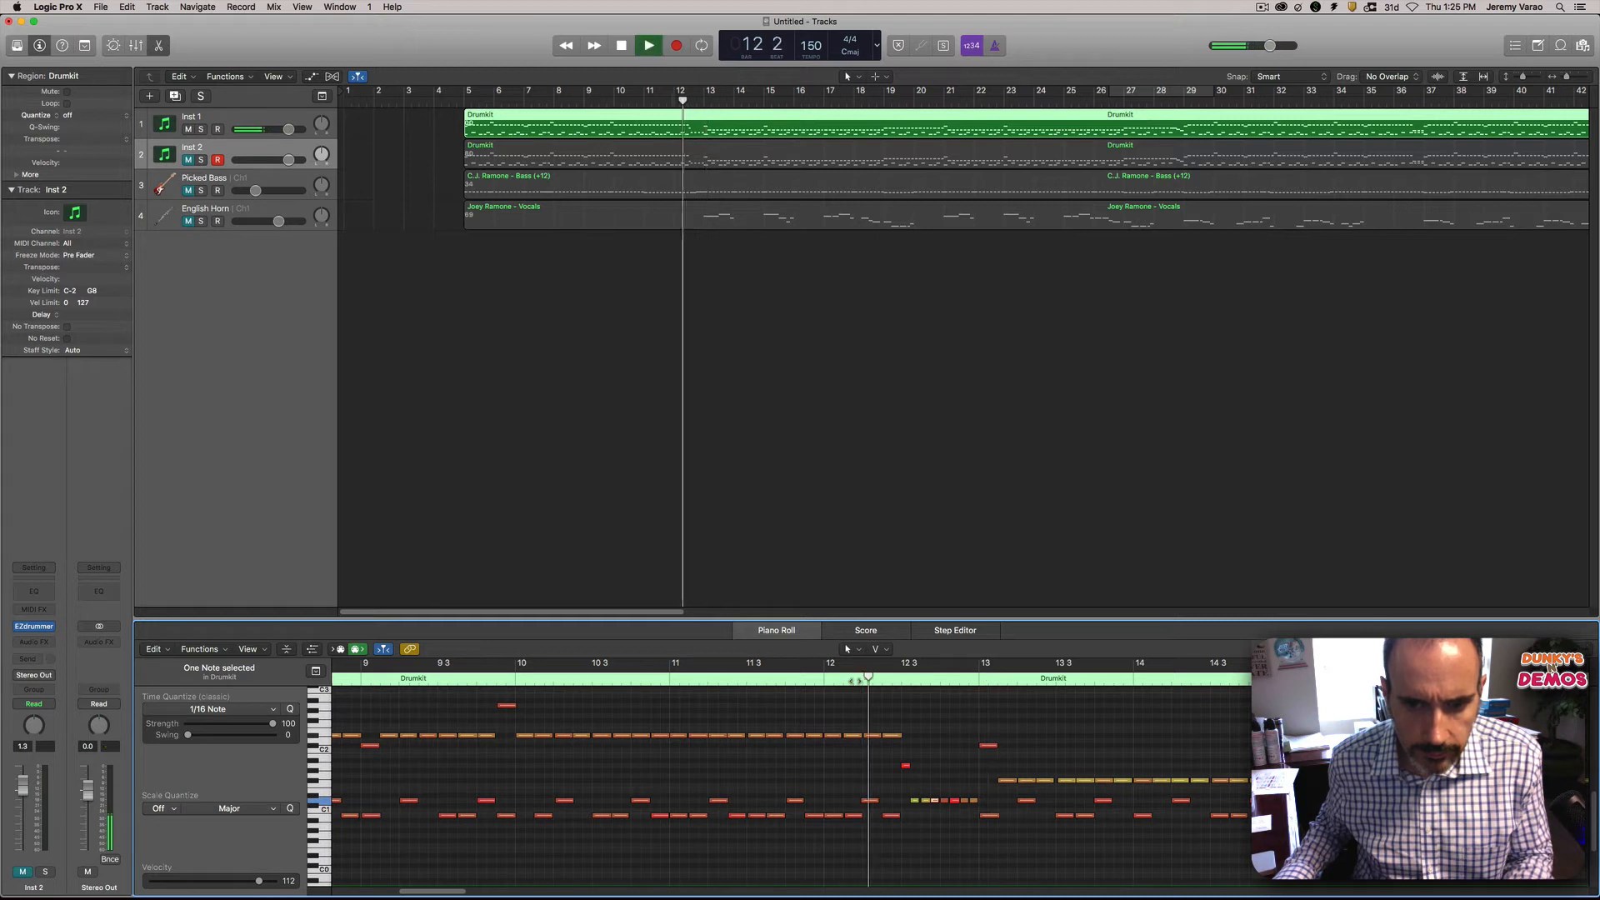
key("space")
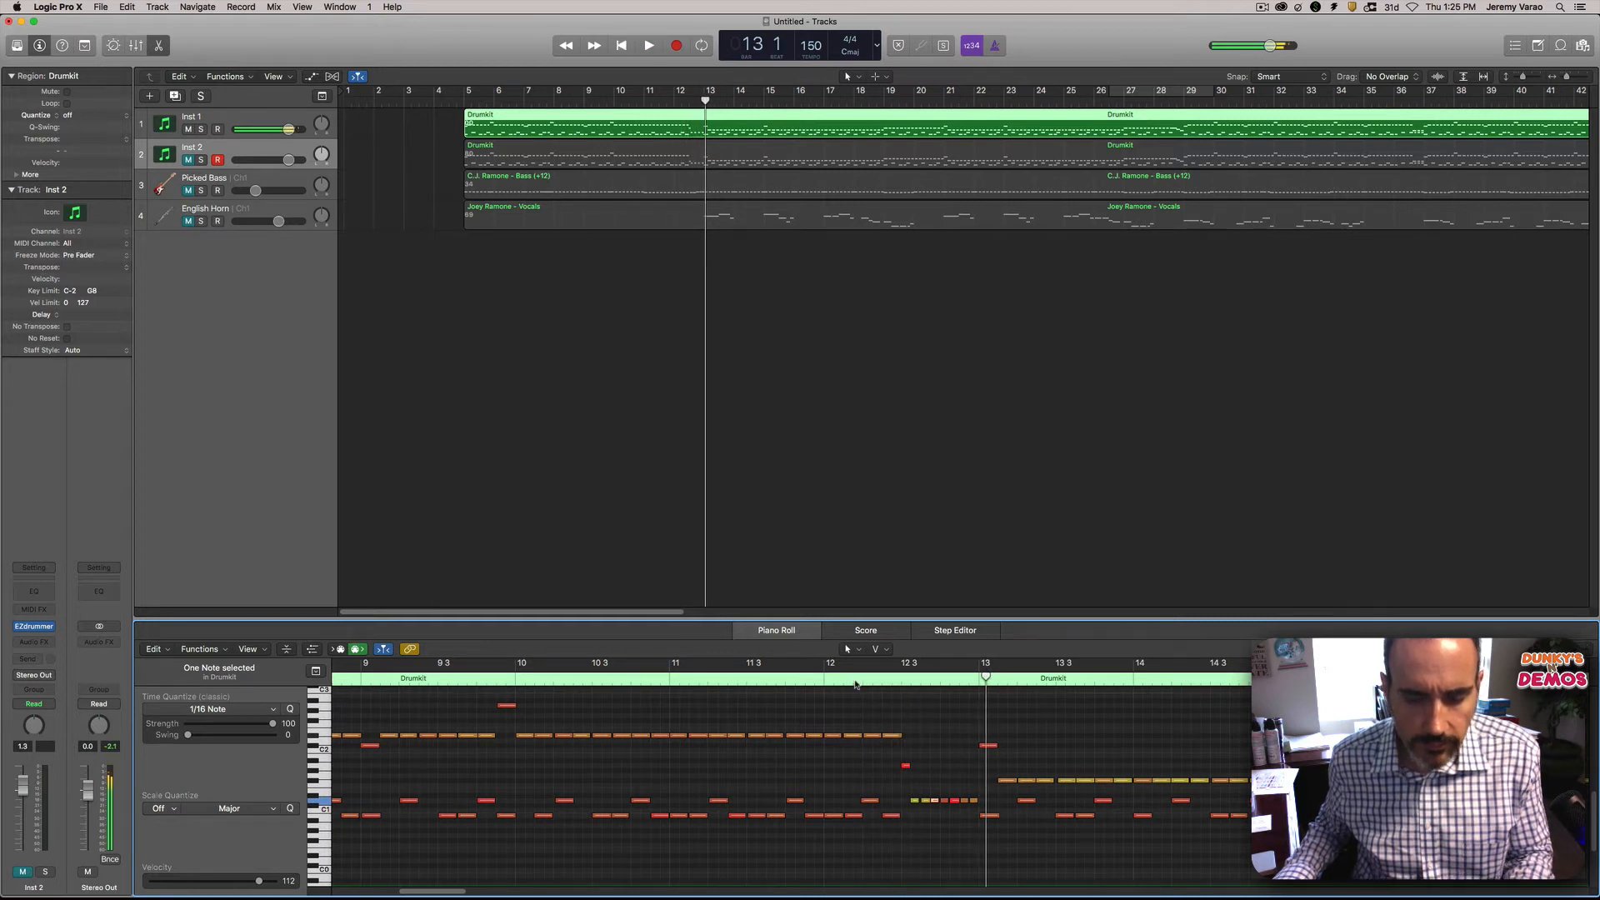
left_click(965, 802)
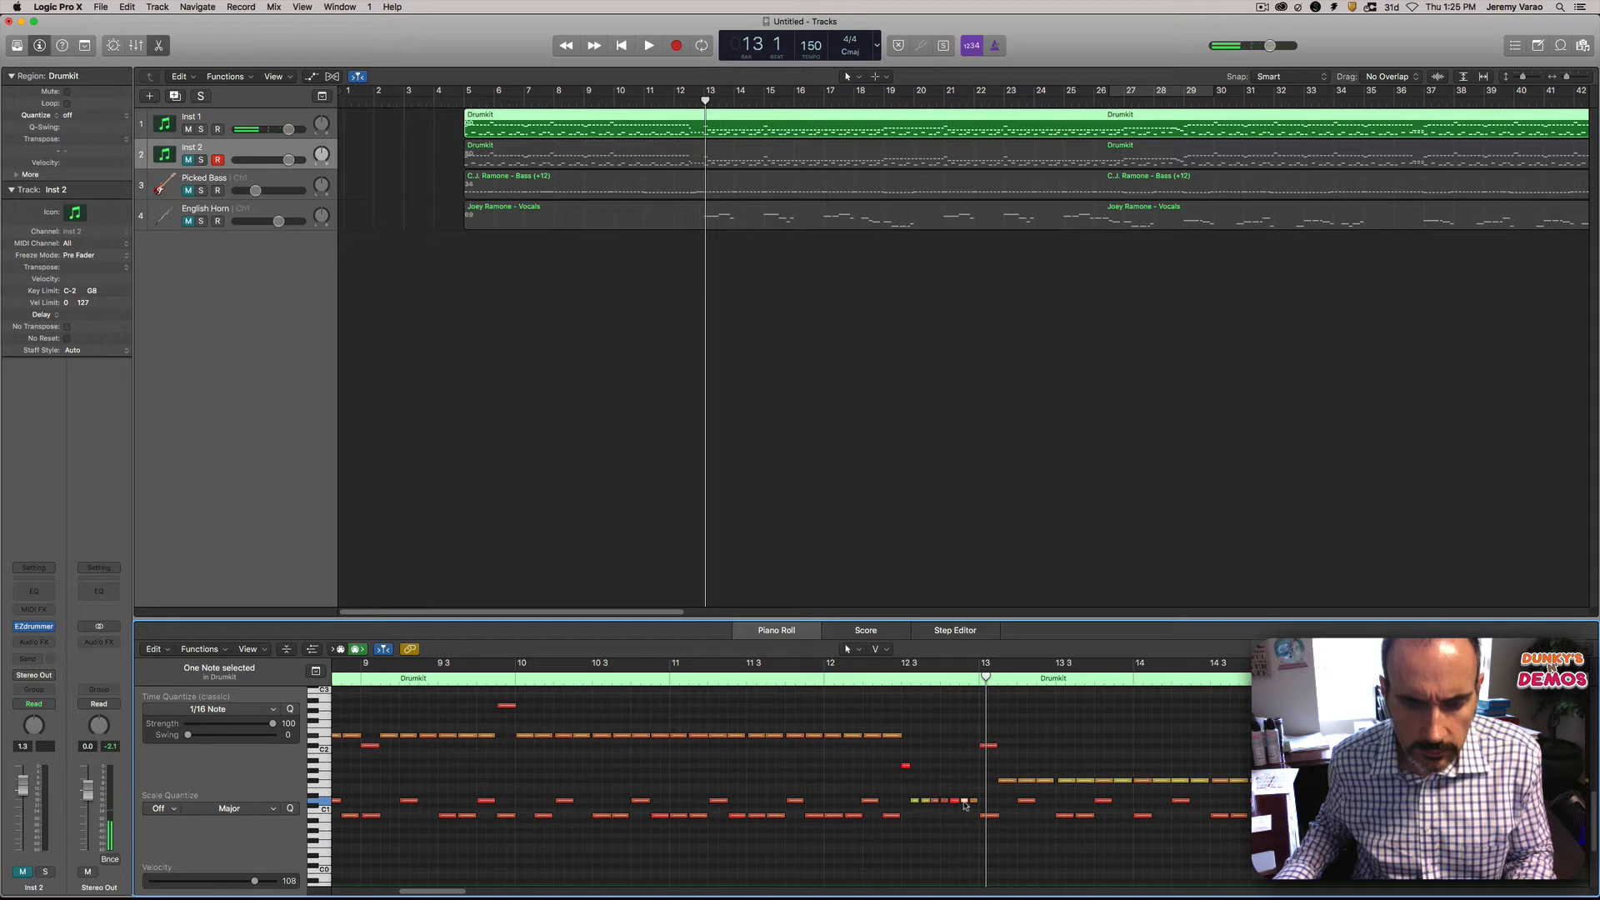
Step: Switch to iTunes, listen to Poison Heart as a reference for the snare fill, and return to Logic Pro X
key("super+Tab")
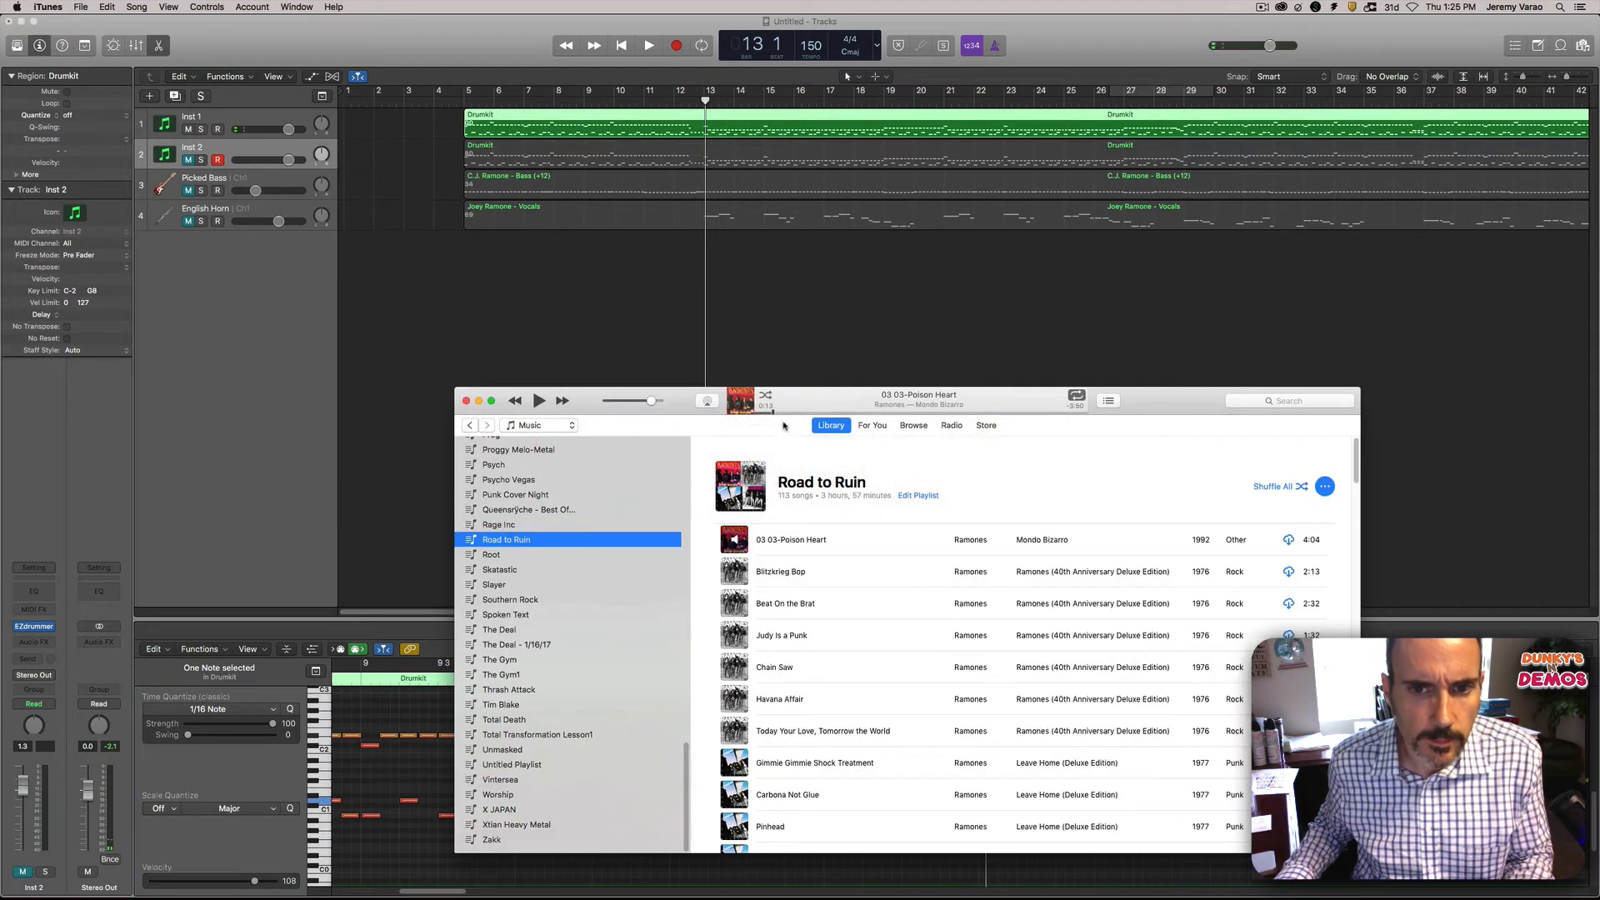
key("space")
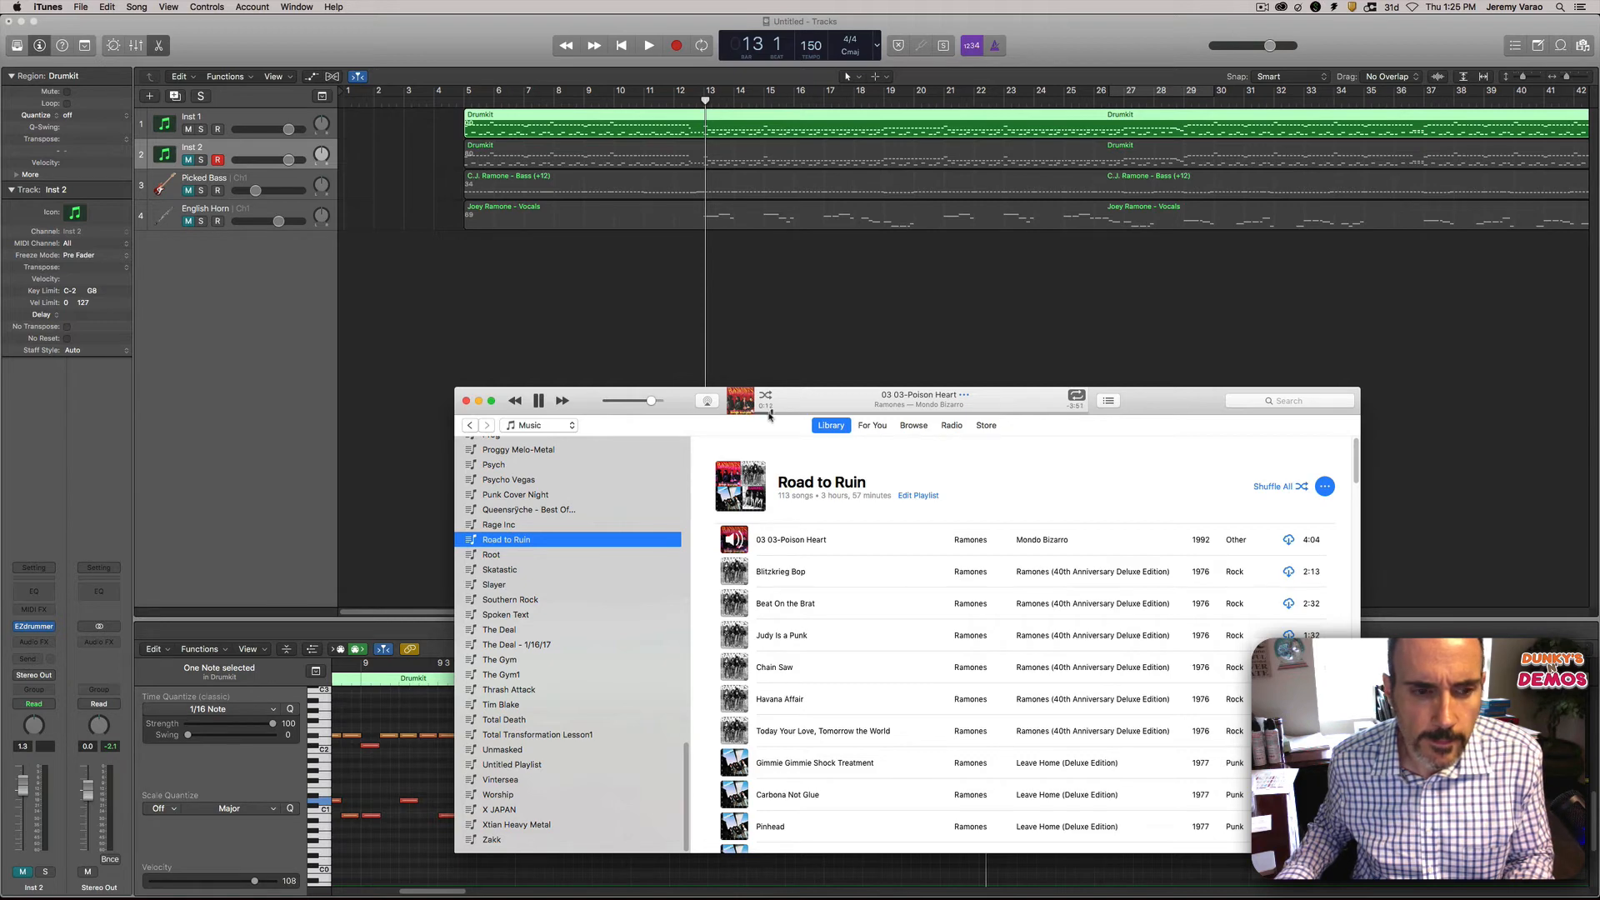
left_click(708, 341)
left_click(798, 124)
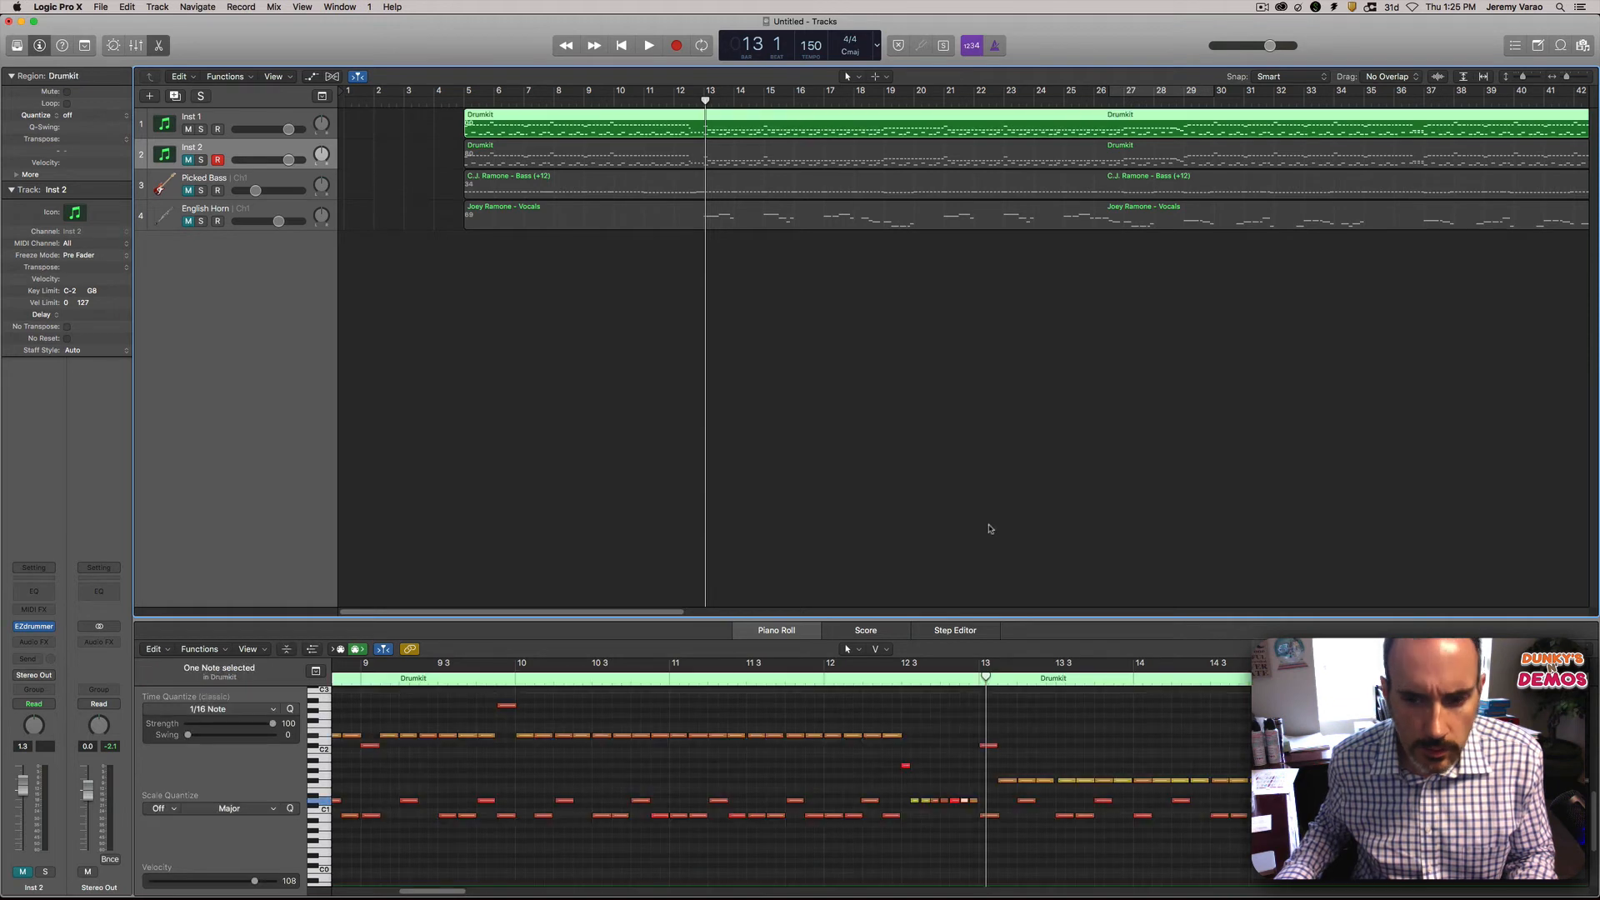
Step: Select the last two D1 snare notes before bar 13 and replay the fill from bar 12
left_click(962, 801)
left_click(970, 817)
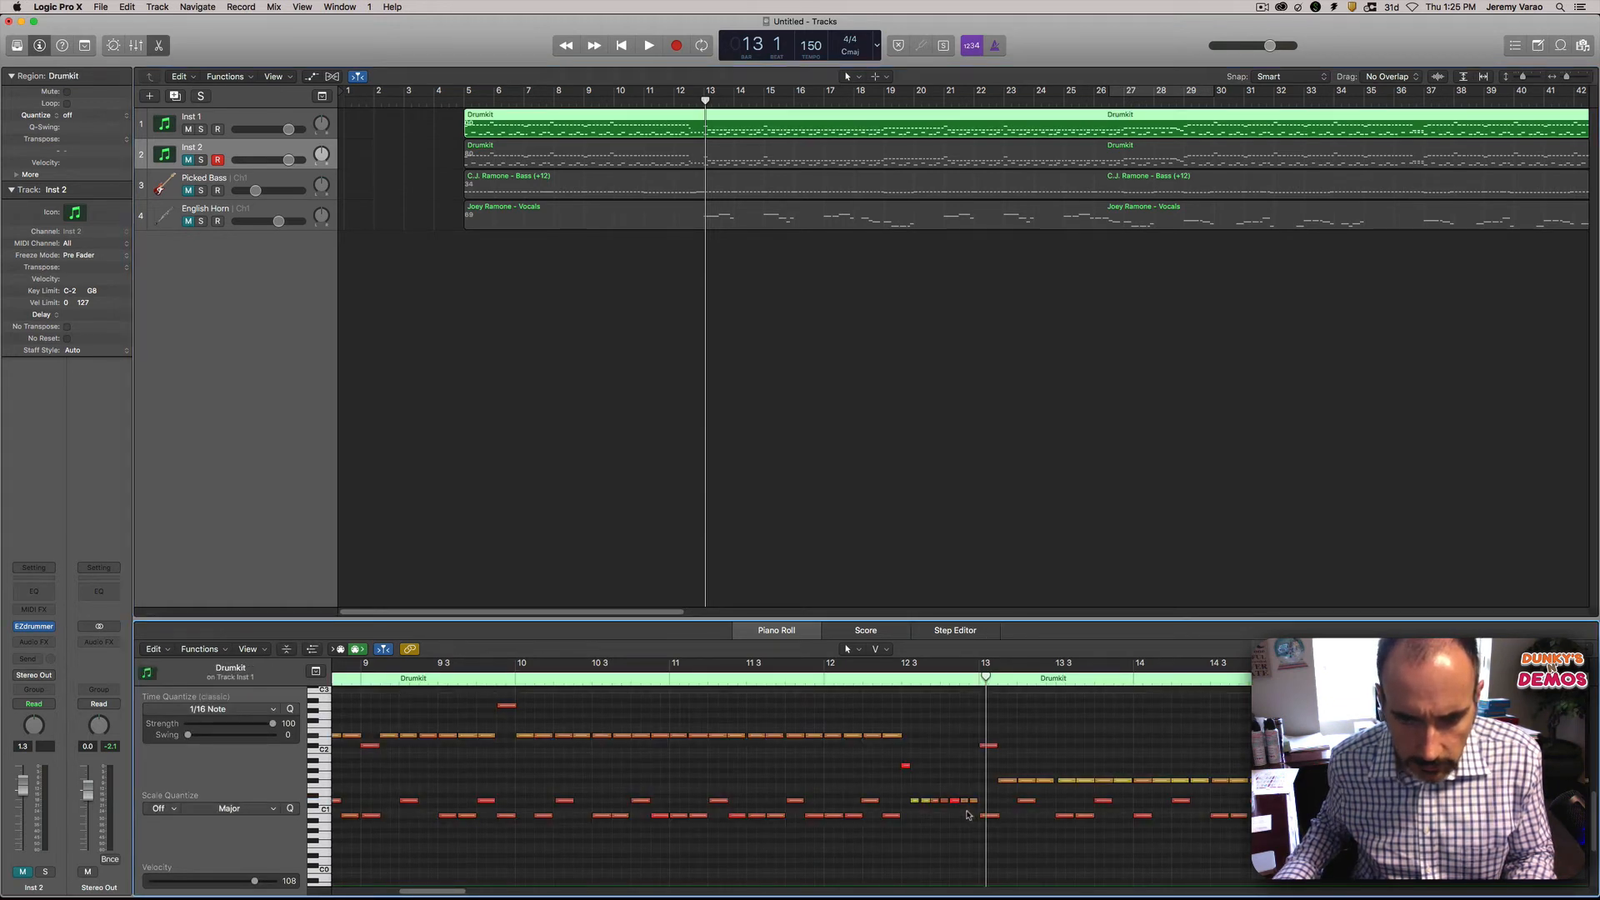
left_click_drag(968, 815, 975, 796)
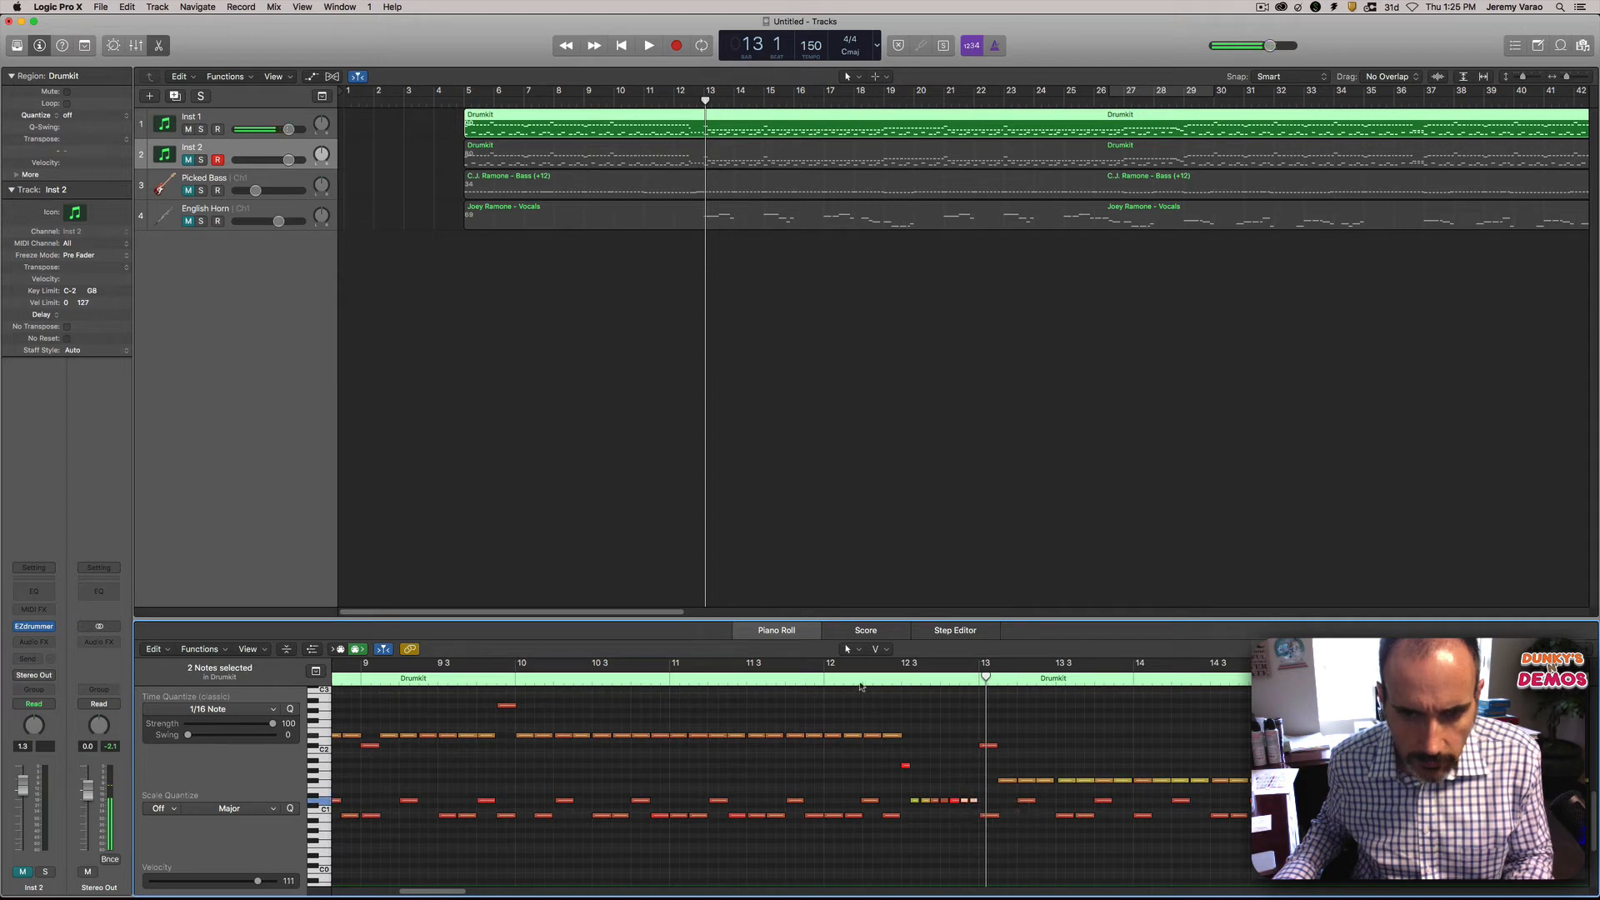
left_click(862, 680)
key("space")
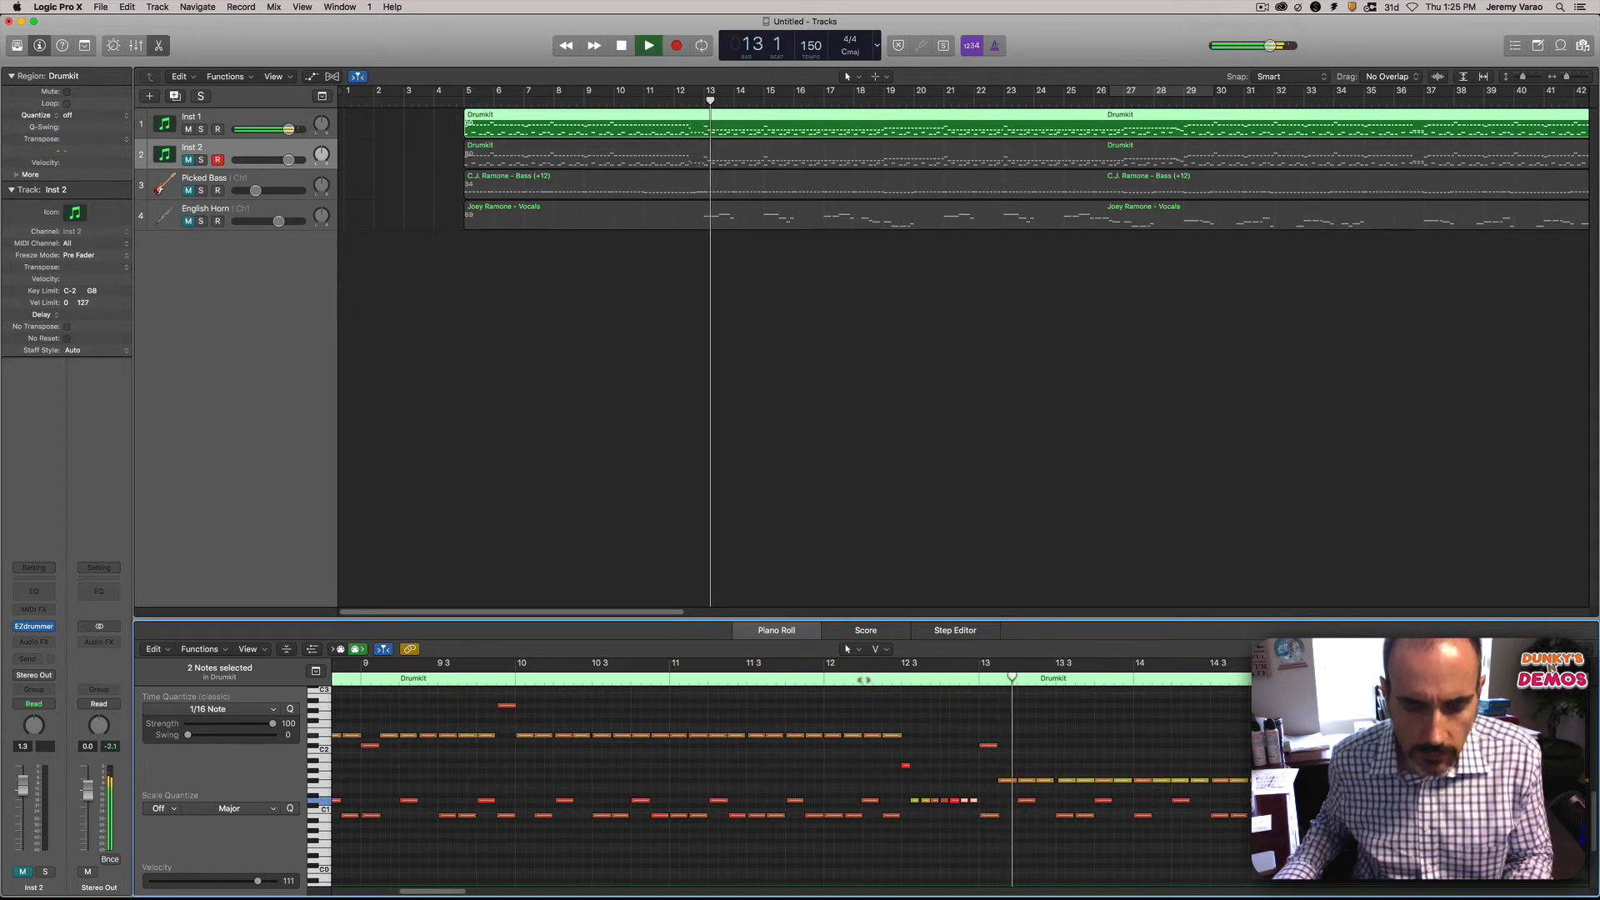
key("space")
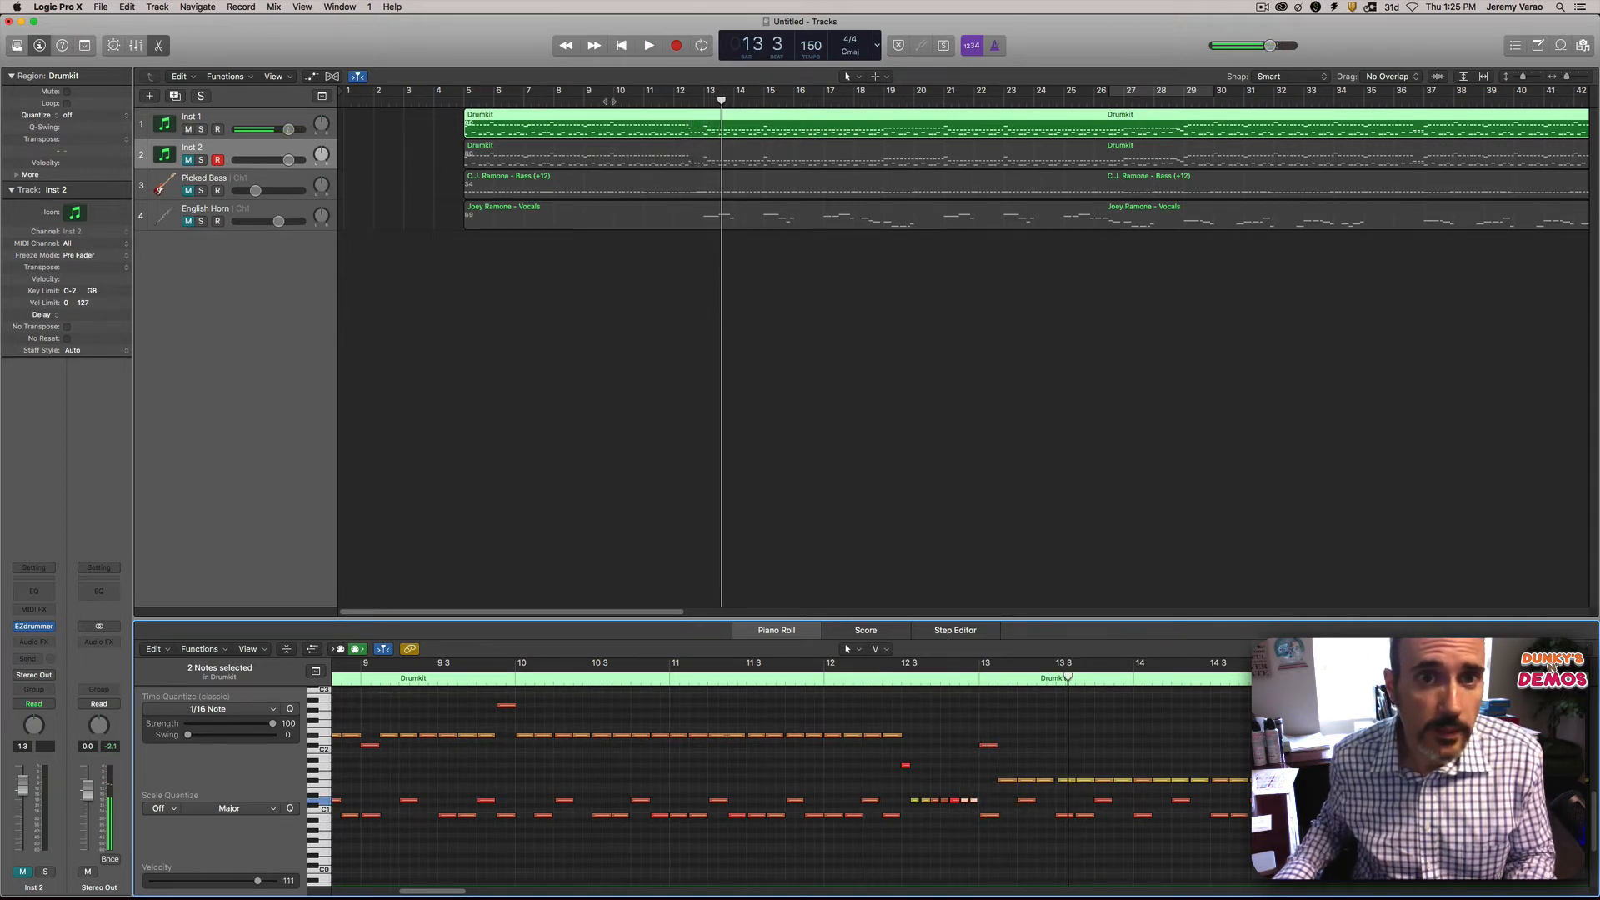
Step: Play the drums from between bars 9 and 10 through bar 21, and audition a hi-hat and a snare note between 17.3 and 18
left_click(610, 101)
key("space")
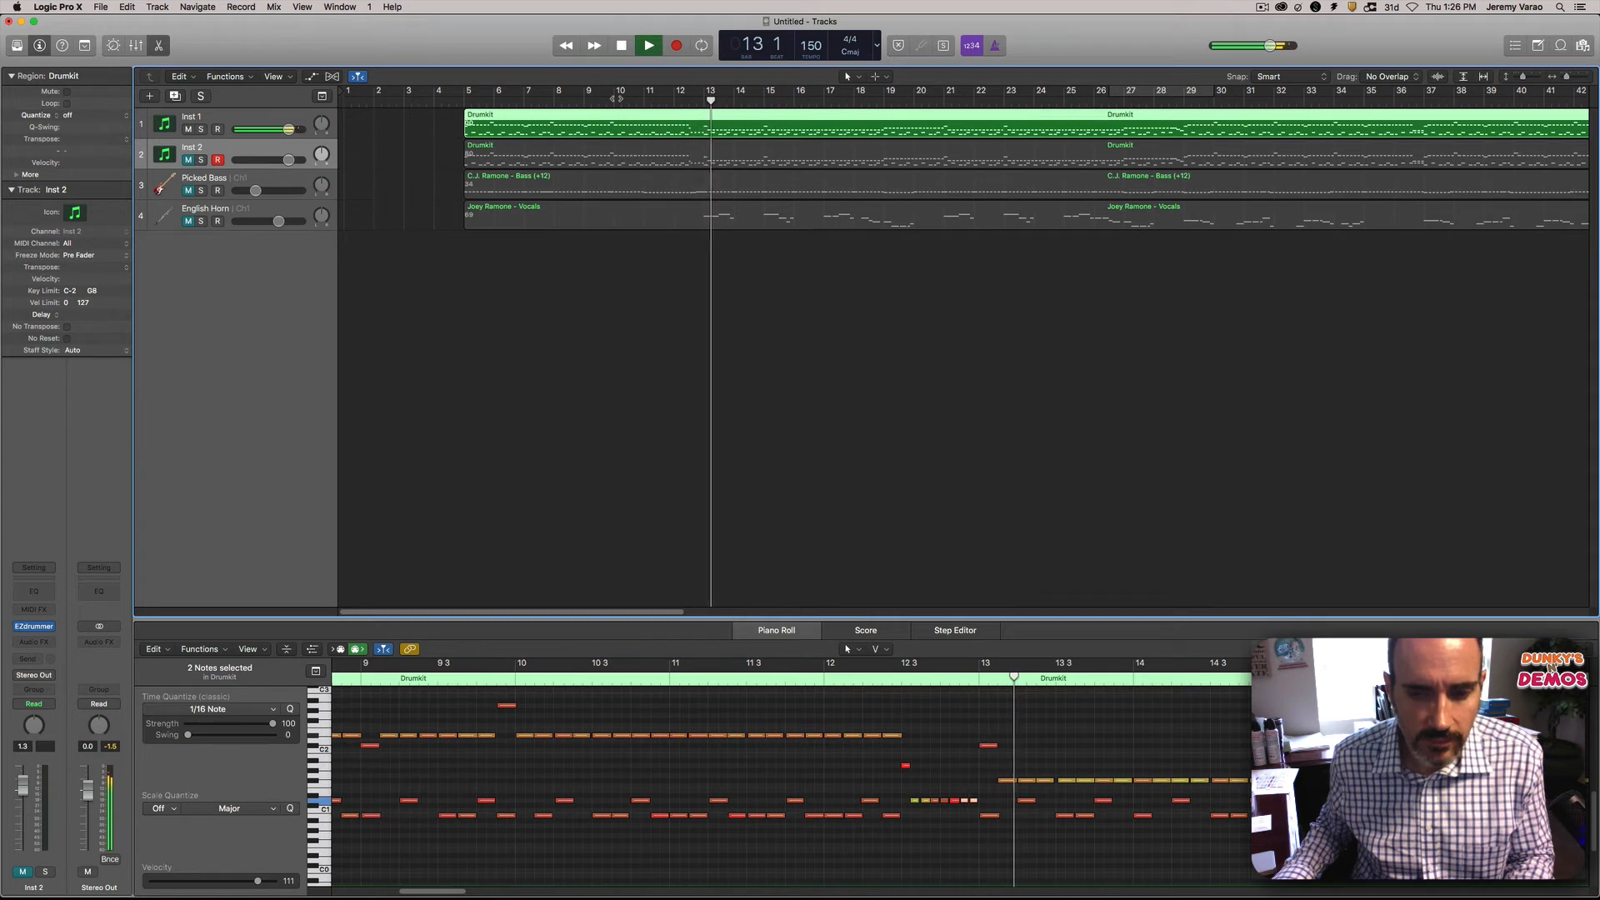
key("space")
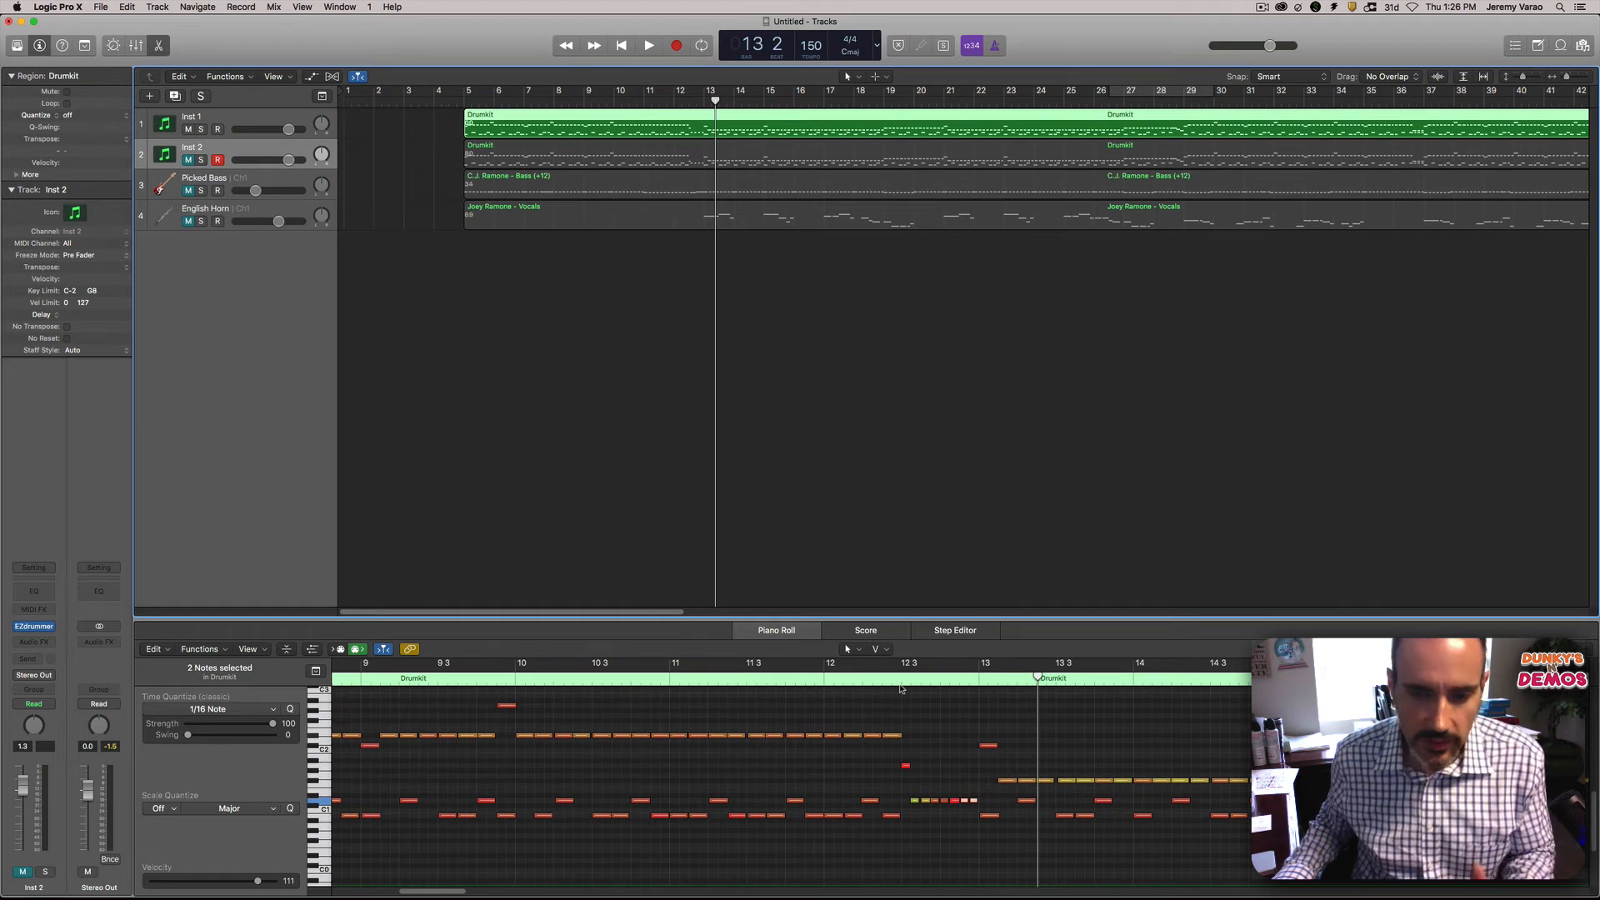
key("space")
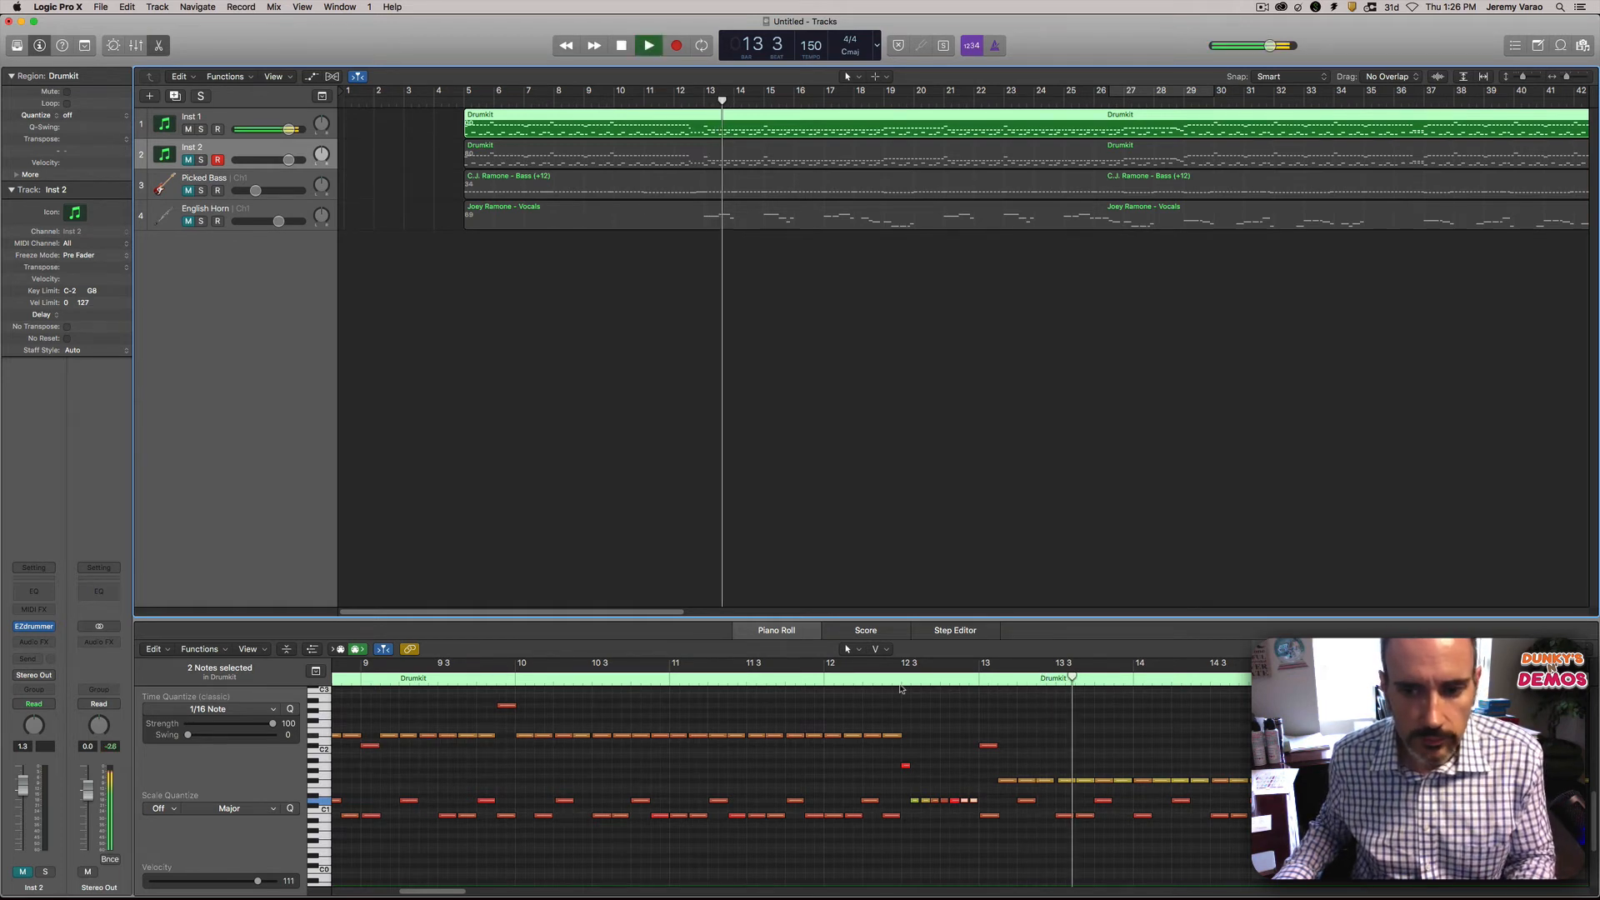
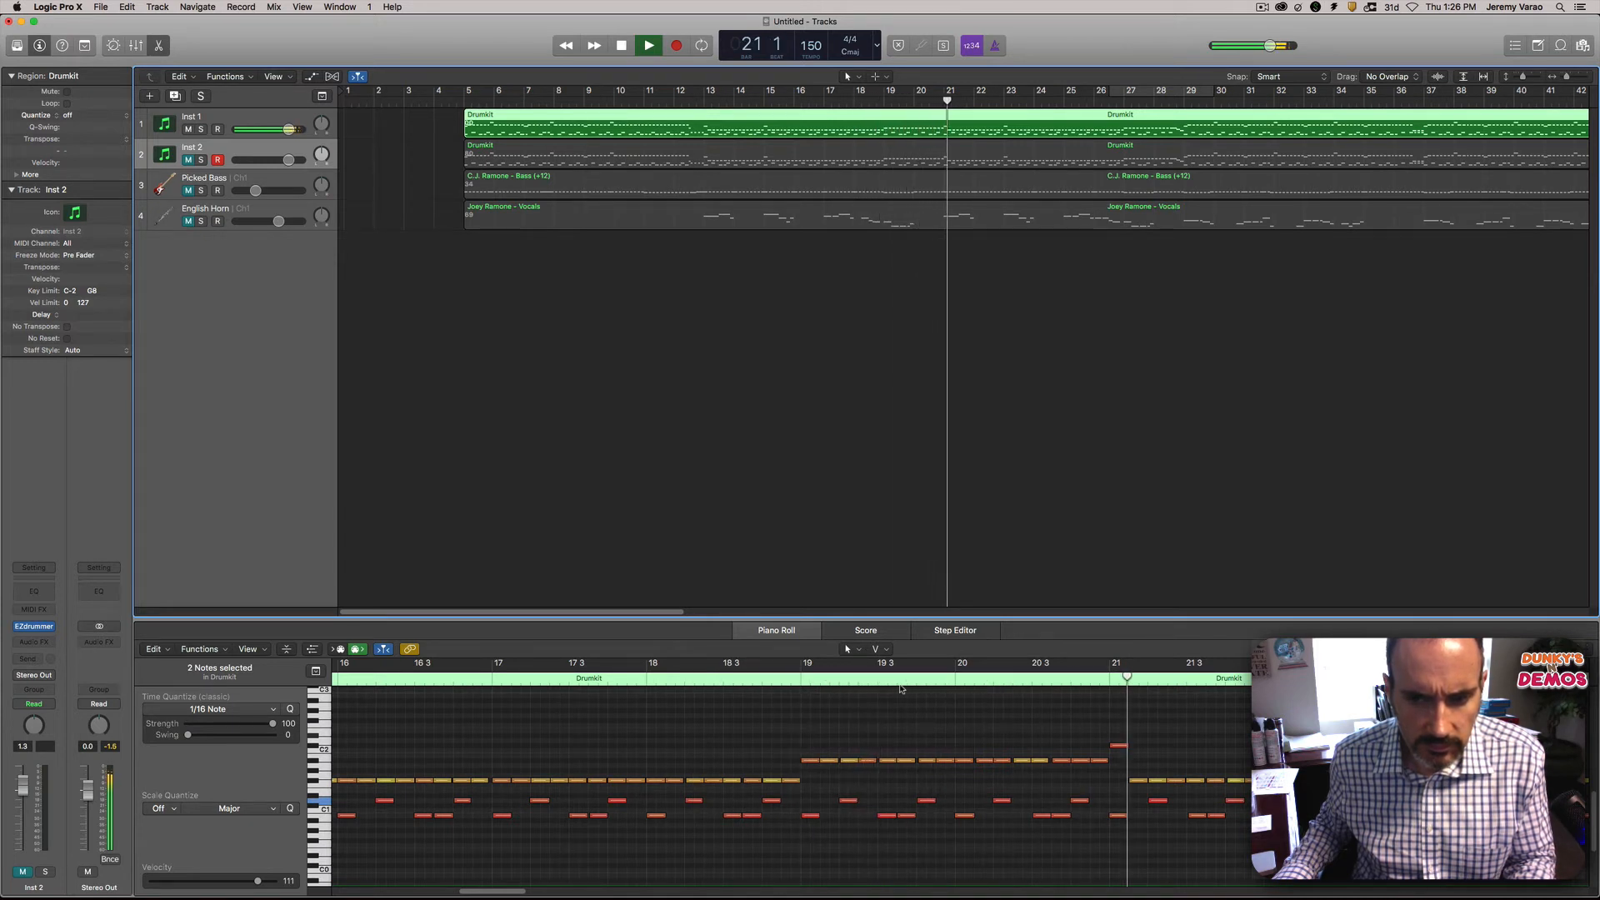
key("space")
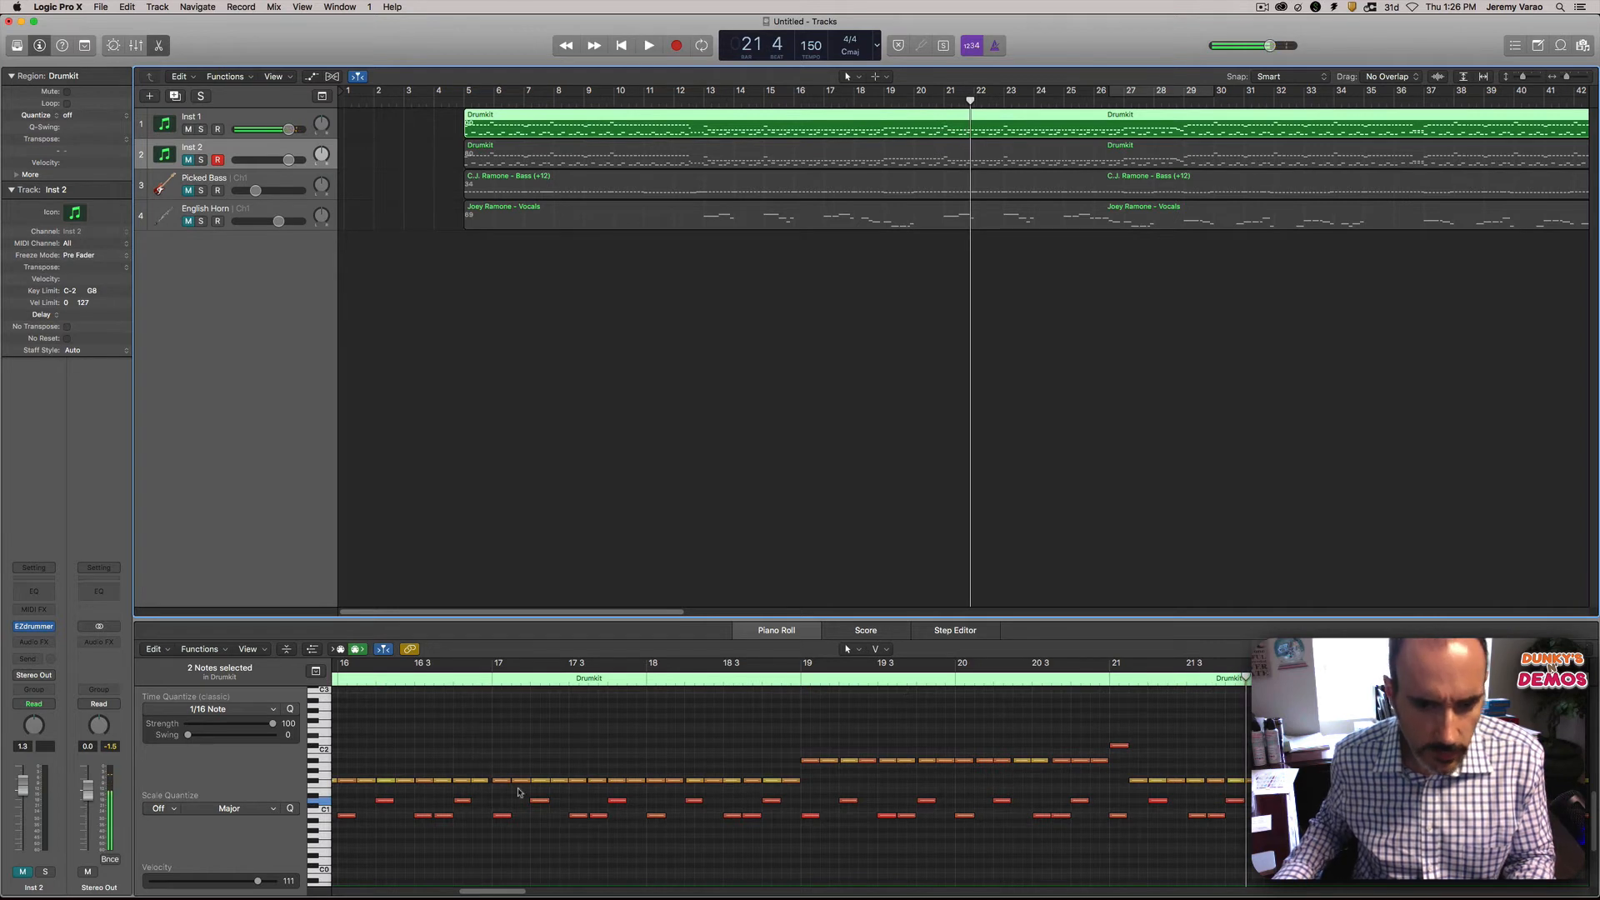
left_click(598, 781)
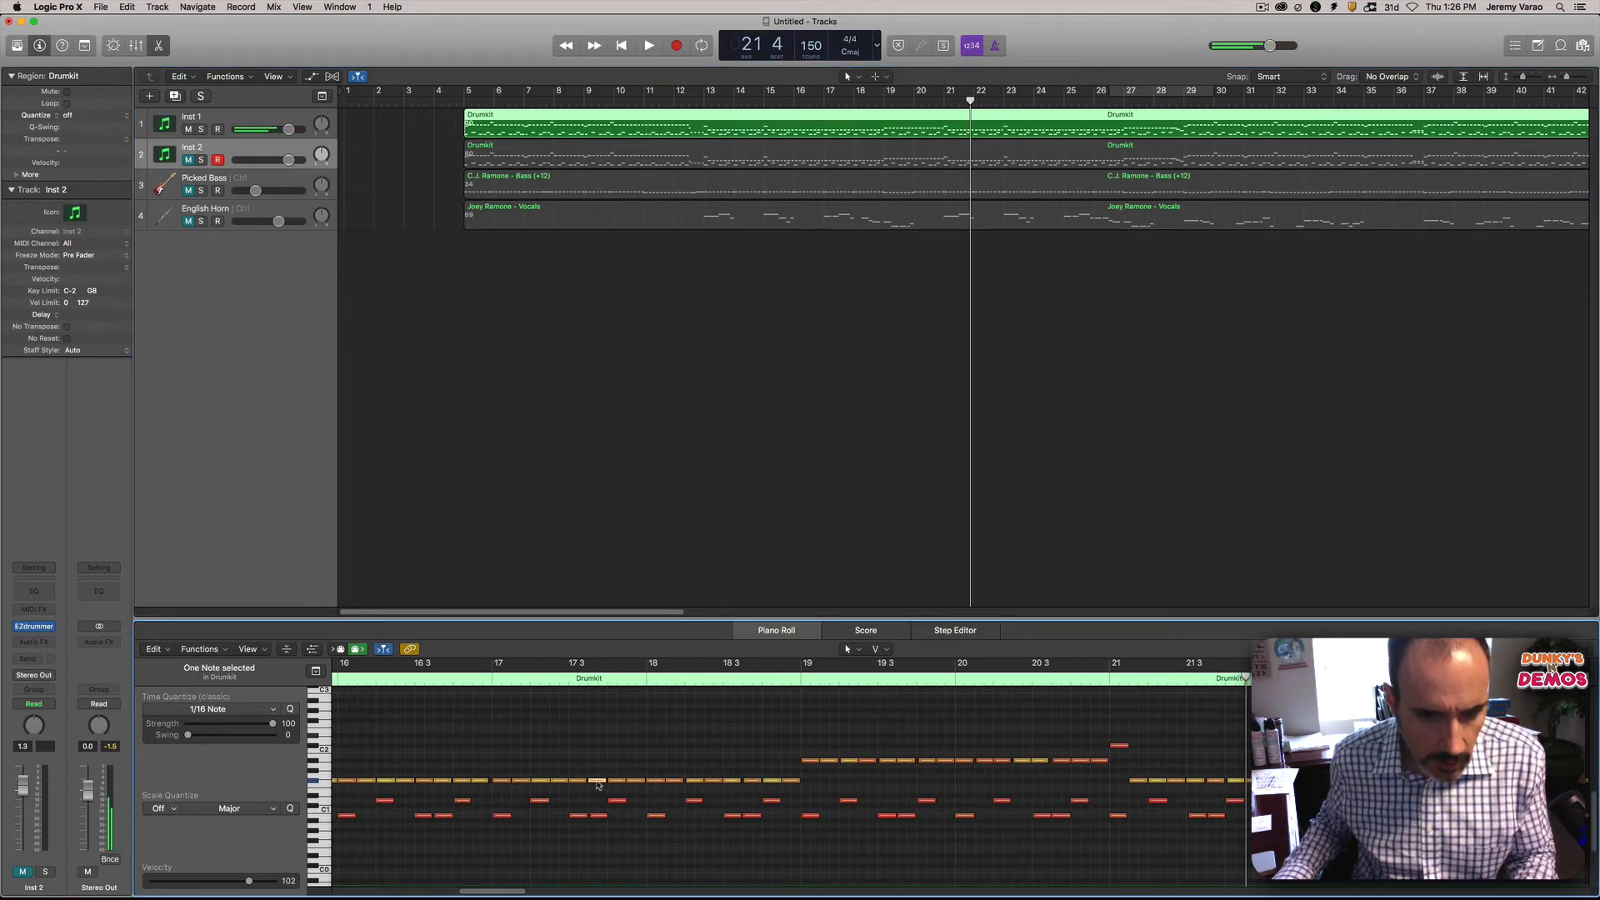
mouse_move(598, 785)
left_mouse_down()
mouse_move(598, 765)
mouse_move(614, 805)
left_mouse_up()
left_click(615, 801)
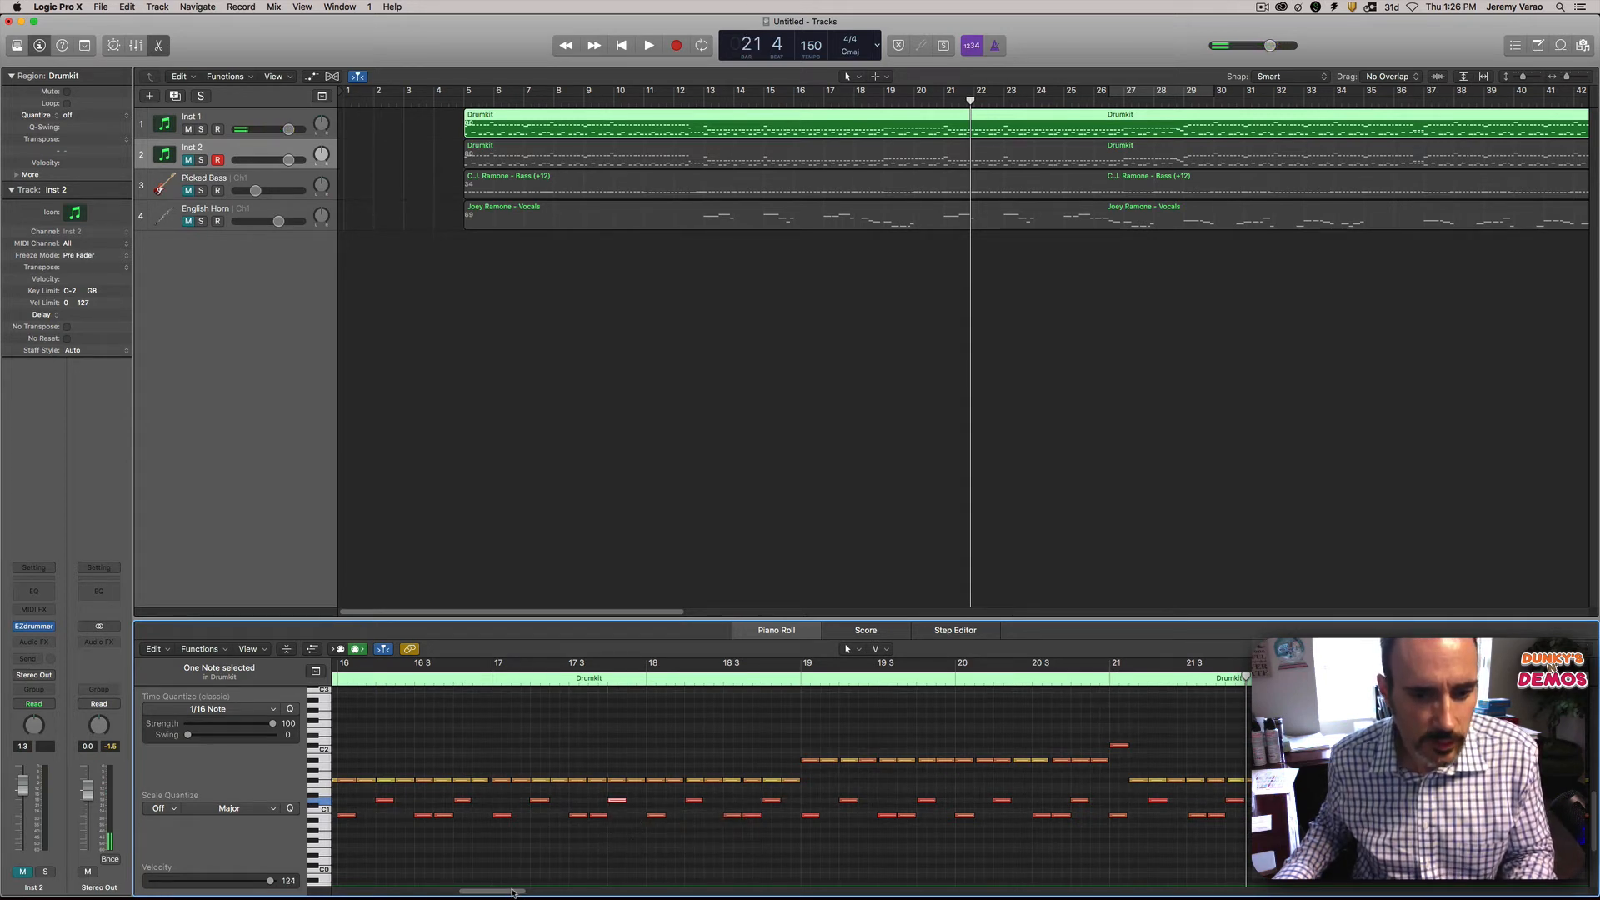
Step: Raise the D1 snare notes at 13.4 and 15.2 by one semitone and play the drums from bar 13
left_click_drag(512, 893, 474, 895)
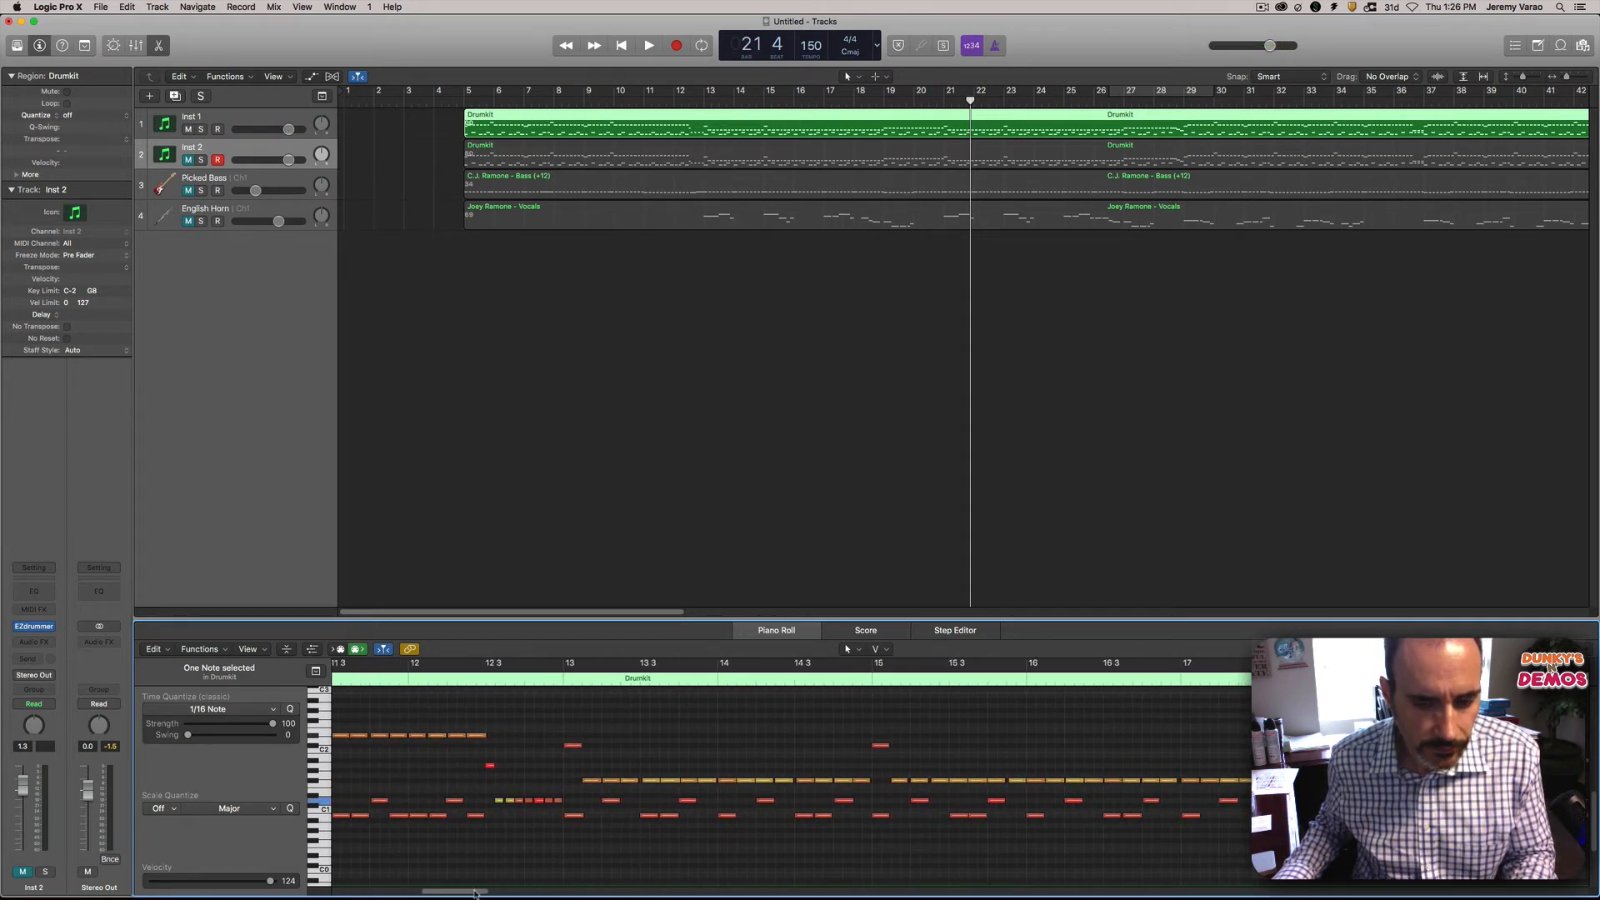
left_click(682, 802)
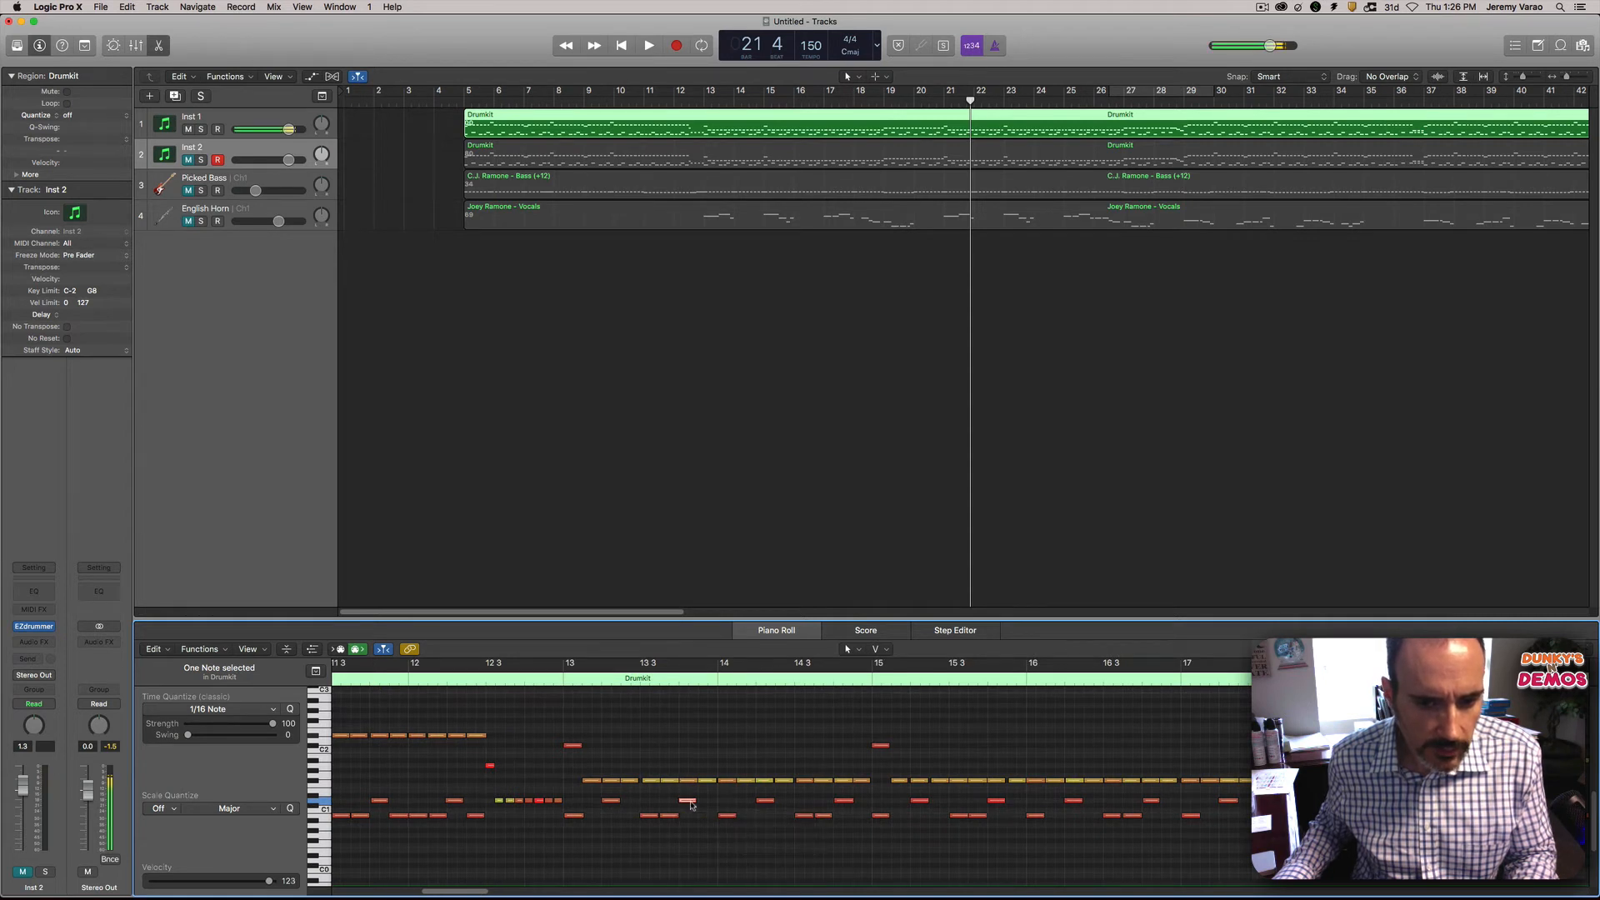
left_click(691, 805, "super")
left_click_drag(691, 804, 690, 799)
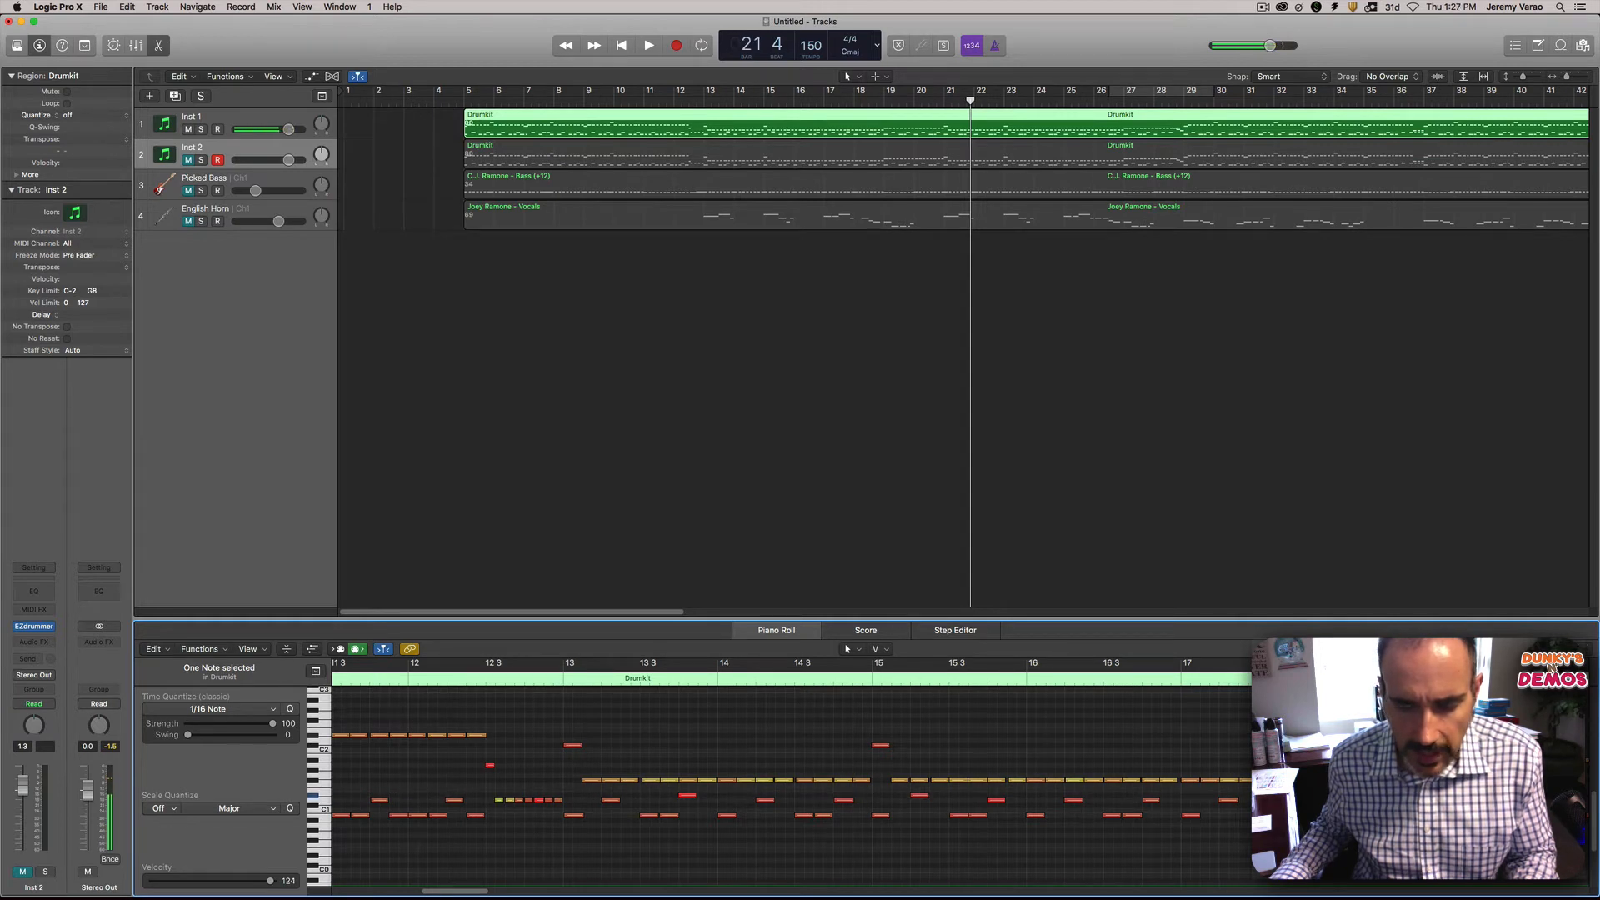
left_click(562, 683)
key("space")
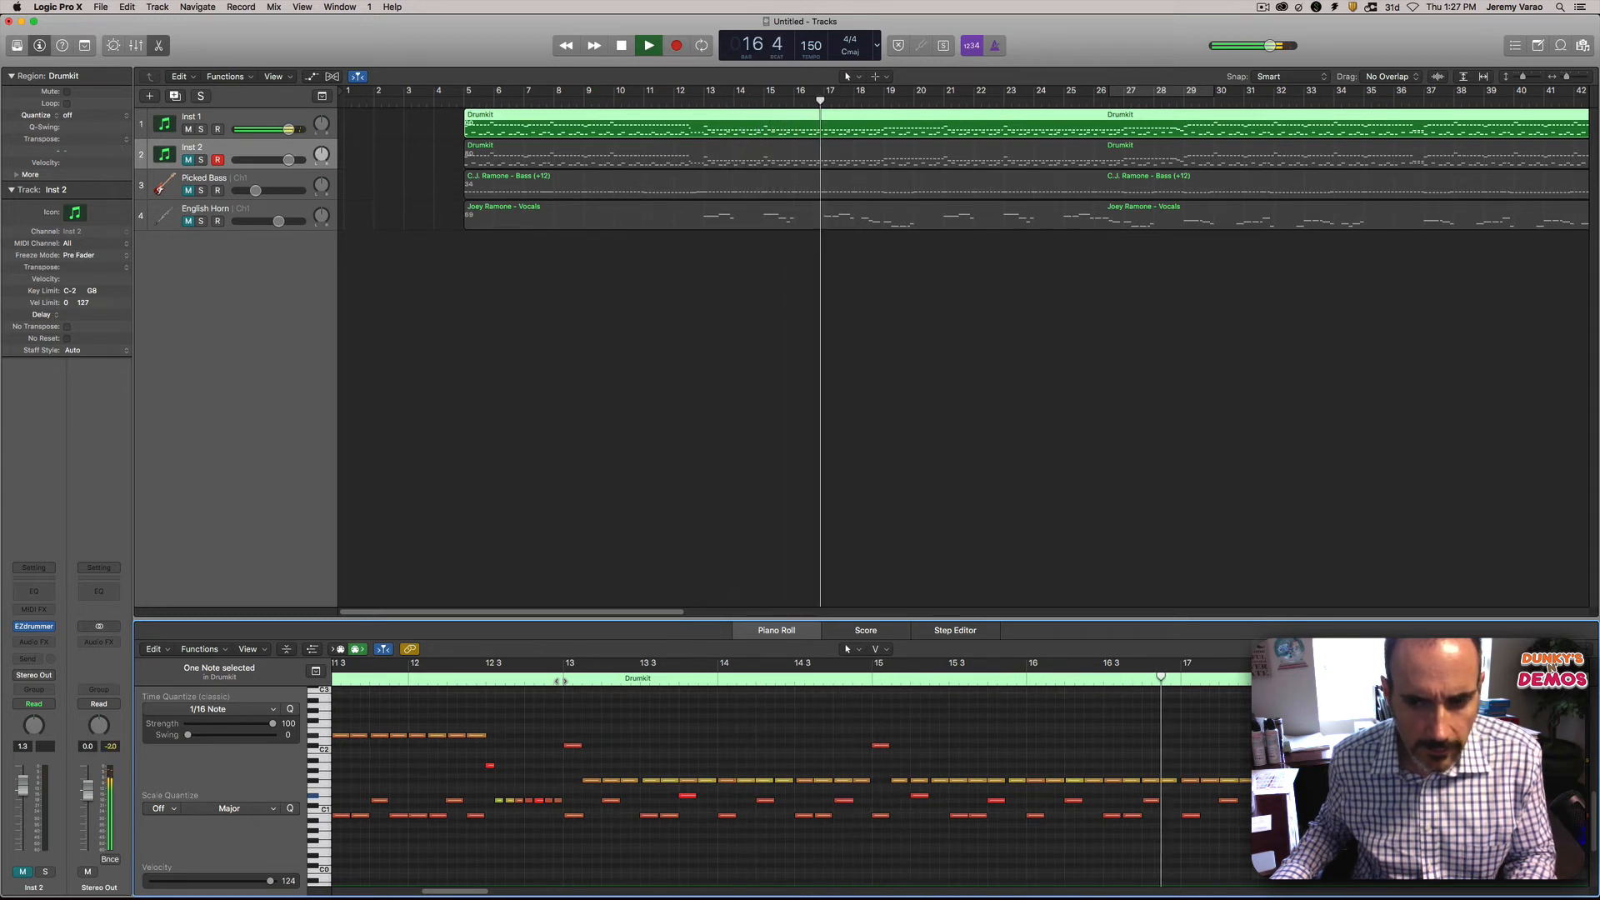
Step: Stop playback, audition the crash note at bar 21, and play the drums from just before it to the tom fill ahead of bar 29
key("space")
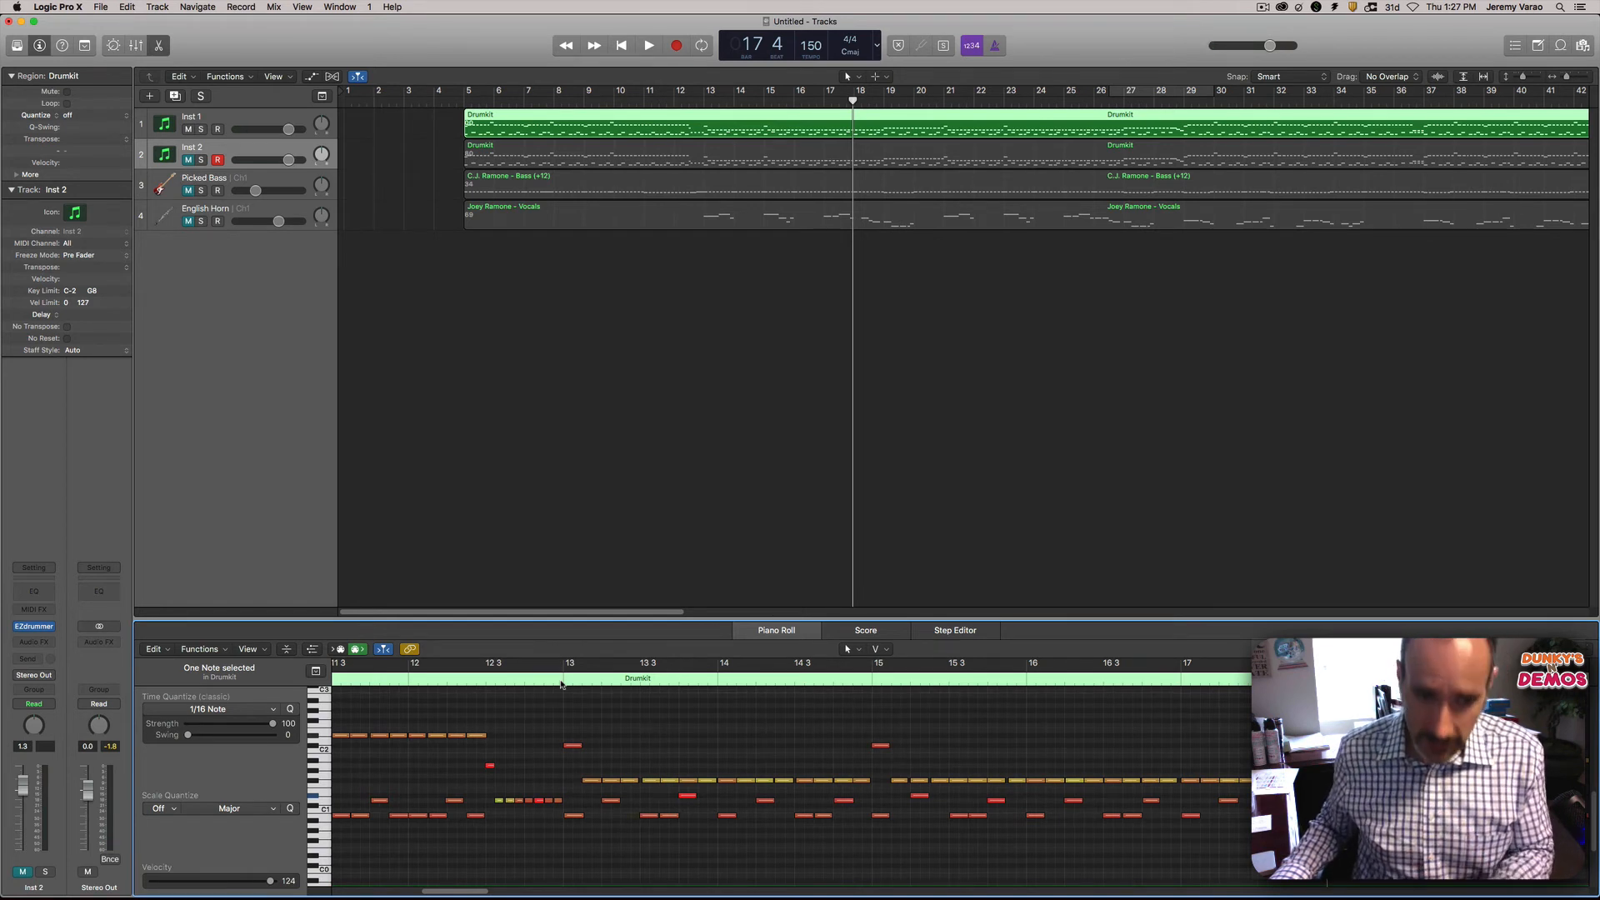
left_click_drag(467, 894, 527, 888)
left_click(941, 747)
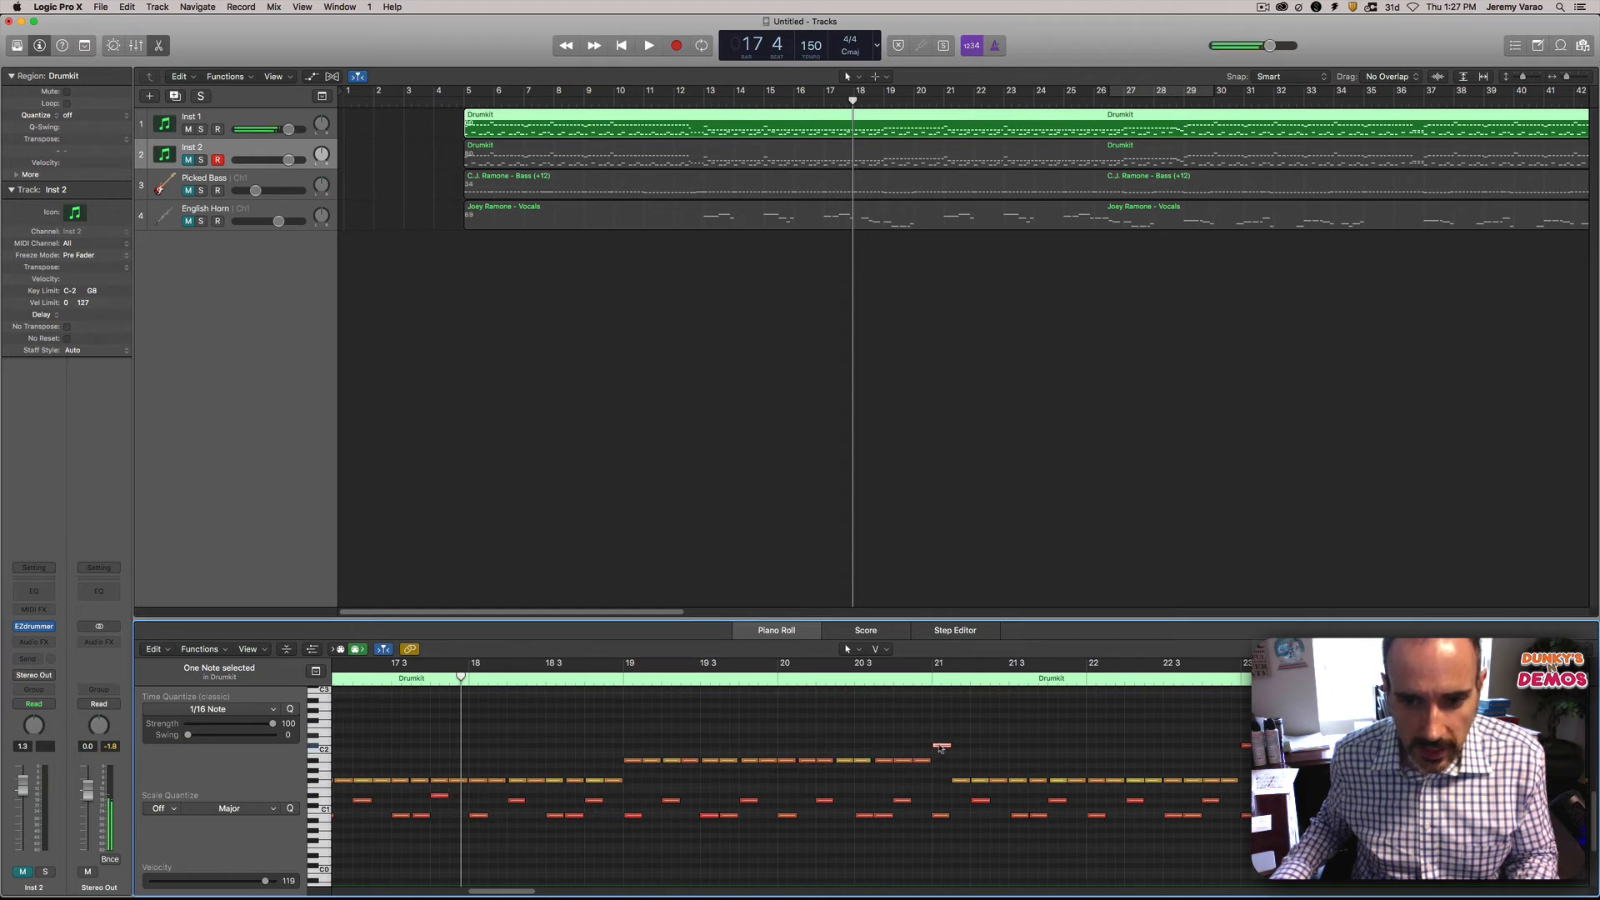
left_click(899, 685)
key("space")
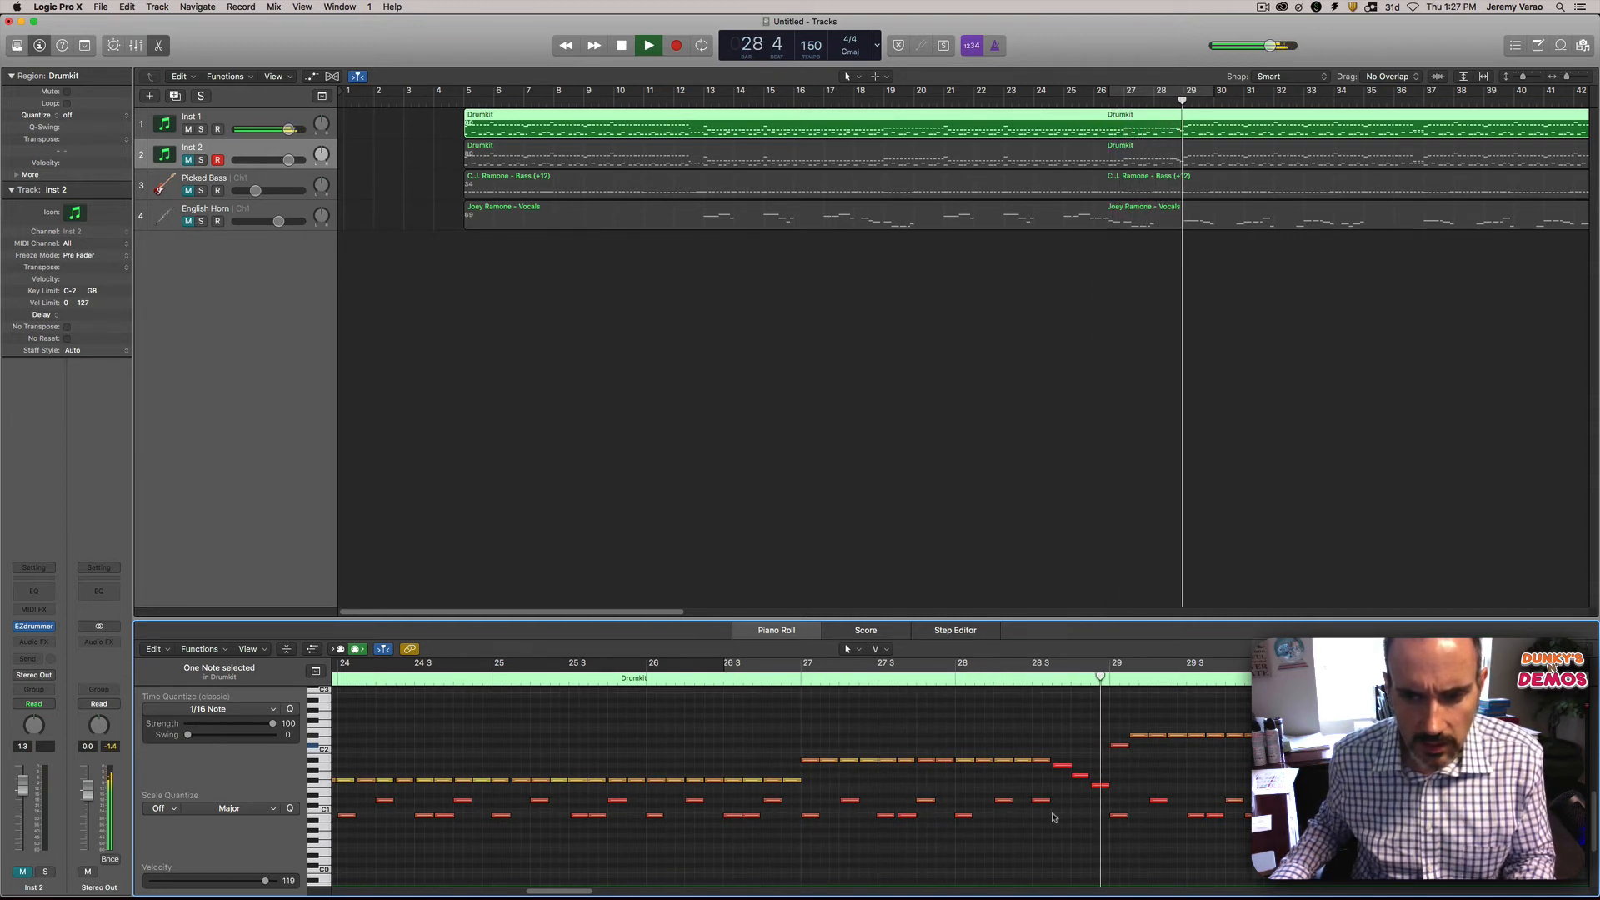
key("space")
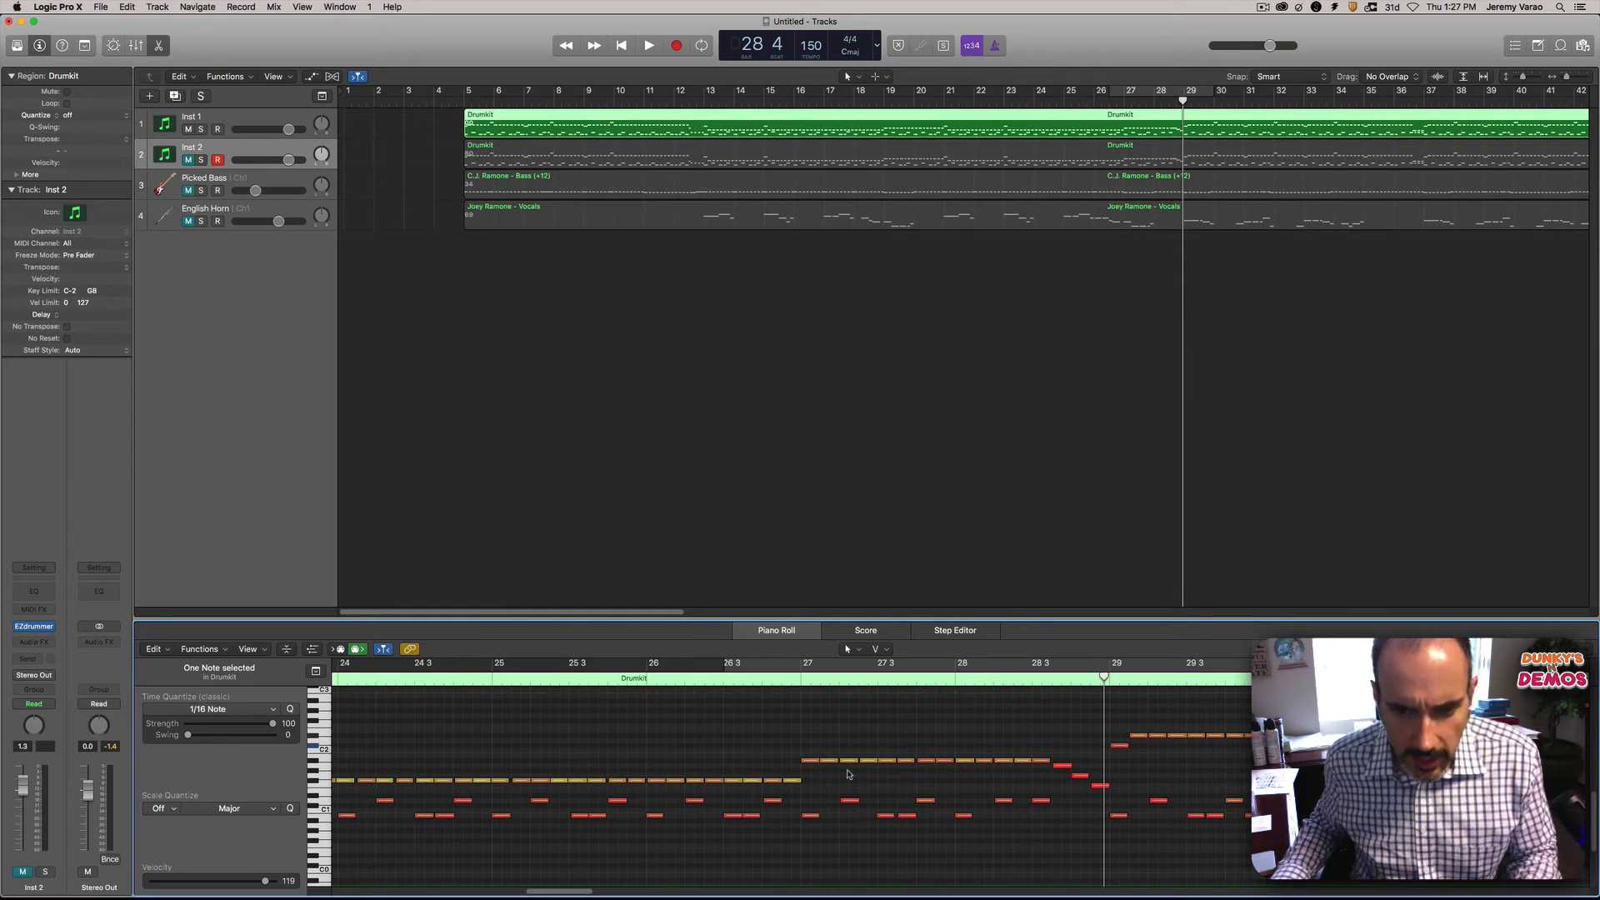
Step: Select the last five open hi-hat notes before the tom fill in bar 28 and replay the passage from just before bar 27
left_click_drag(810, 770, 1042, 759)
left_click(773, 678)
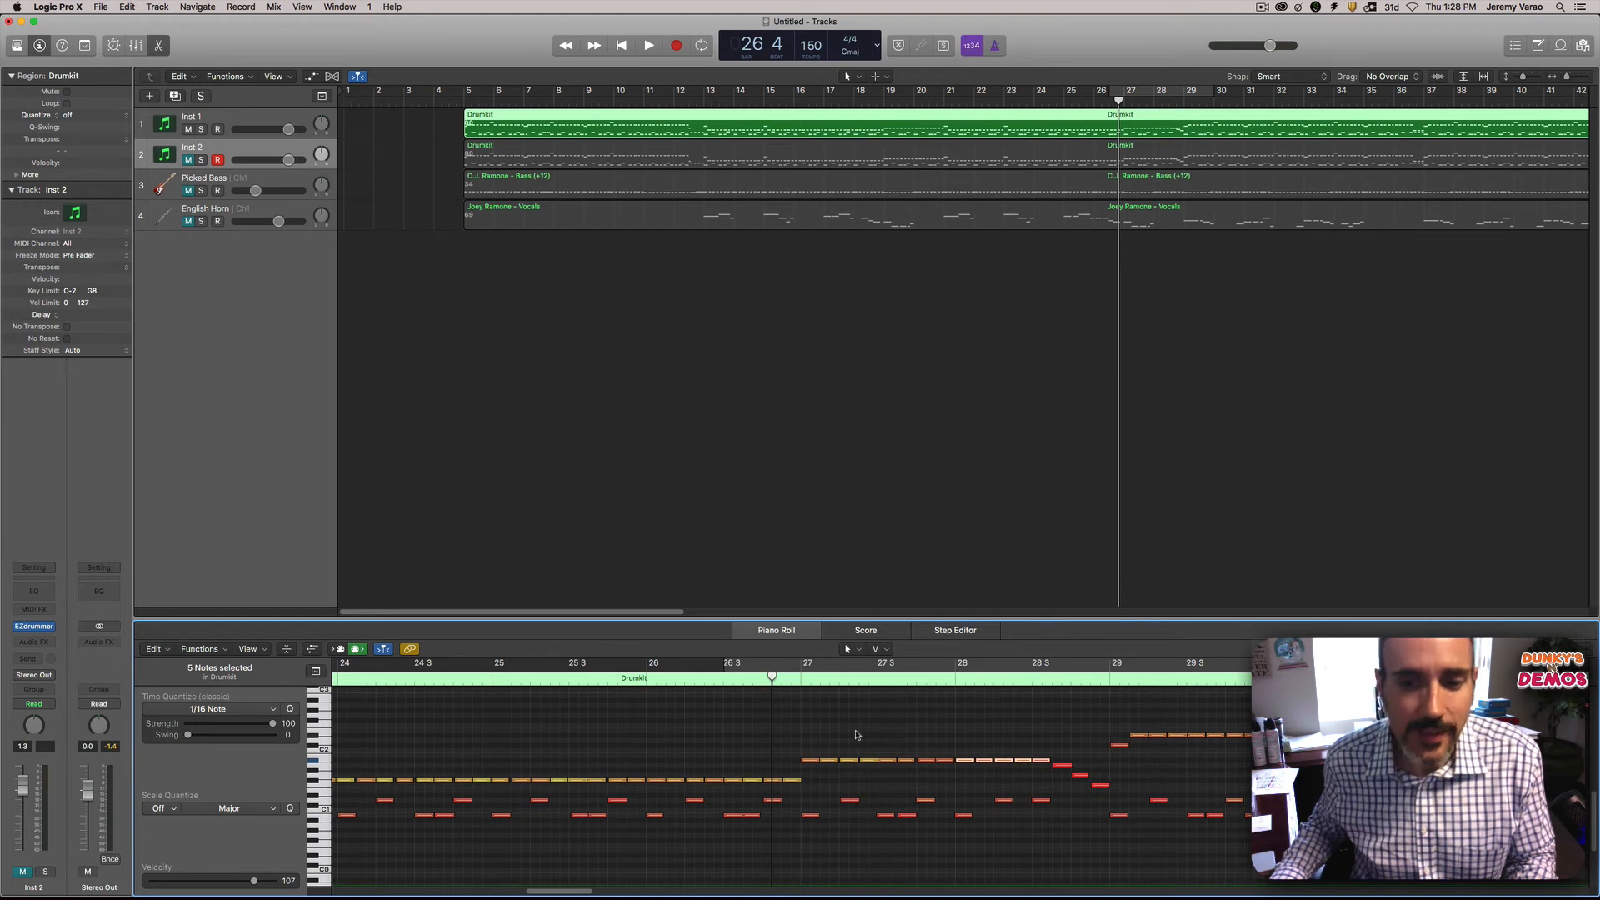
key("space")
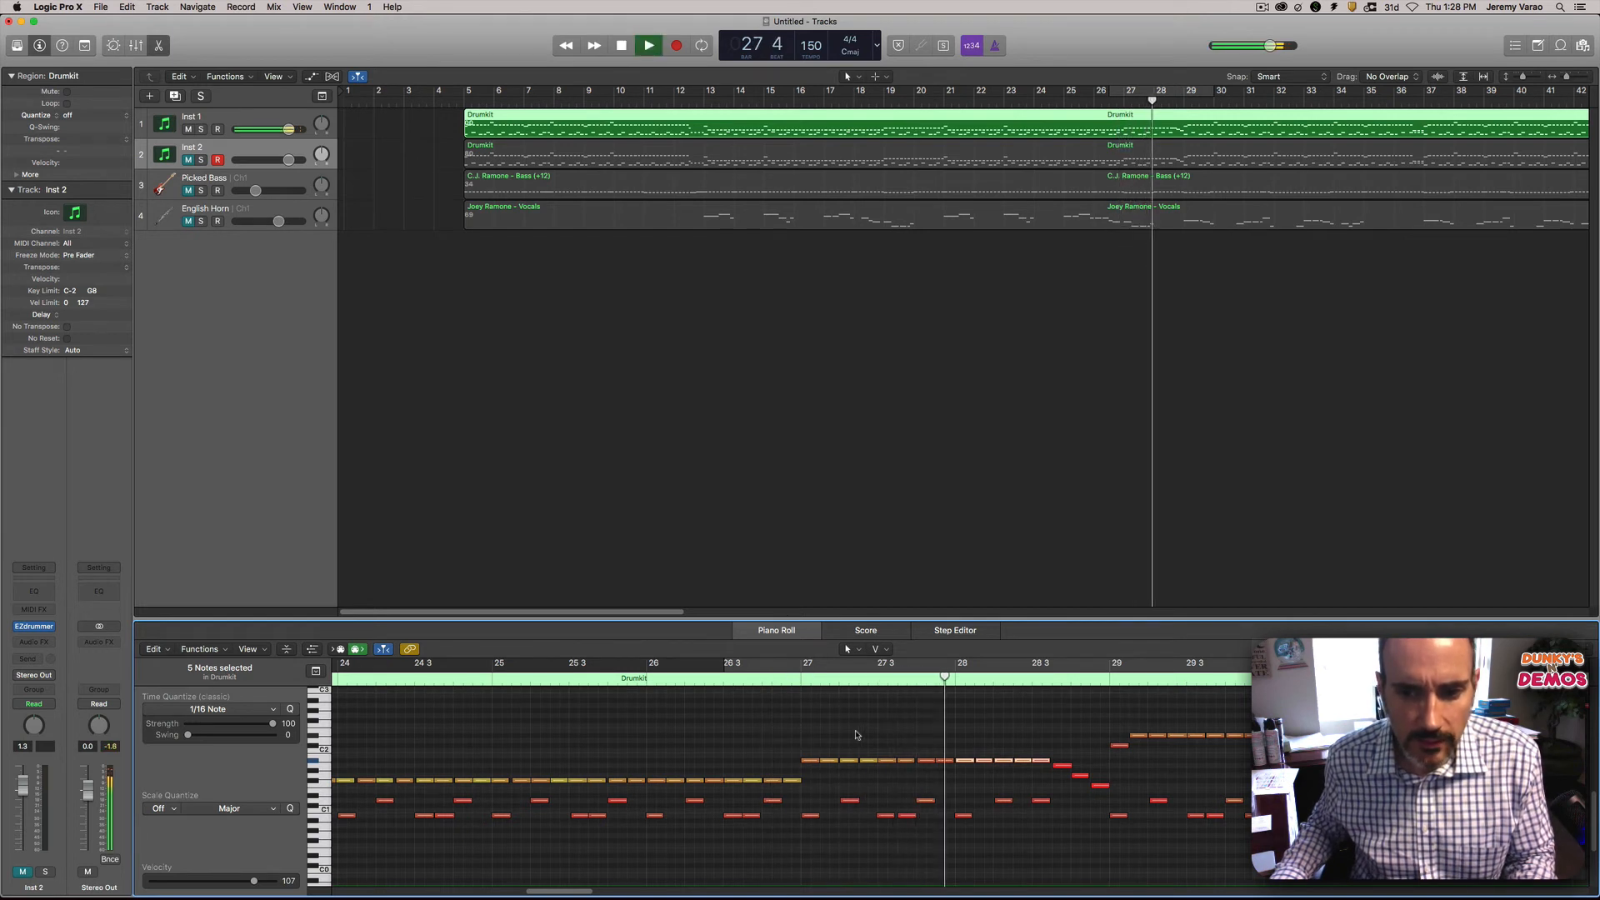
key("space")
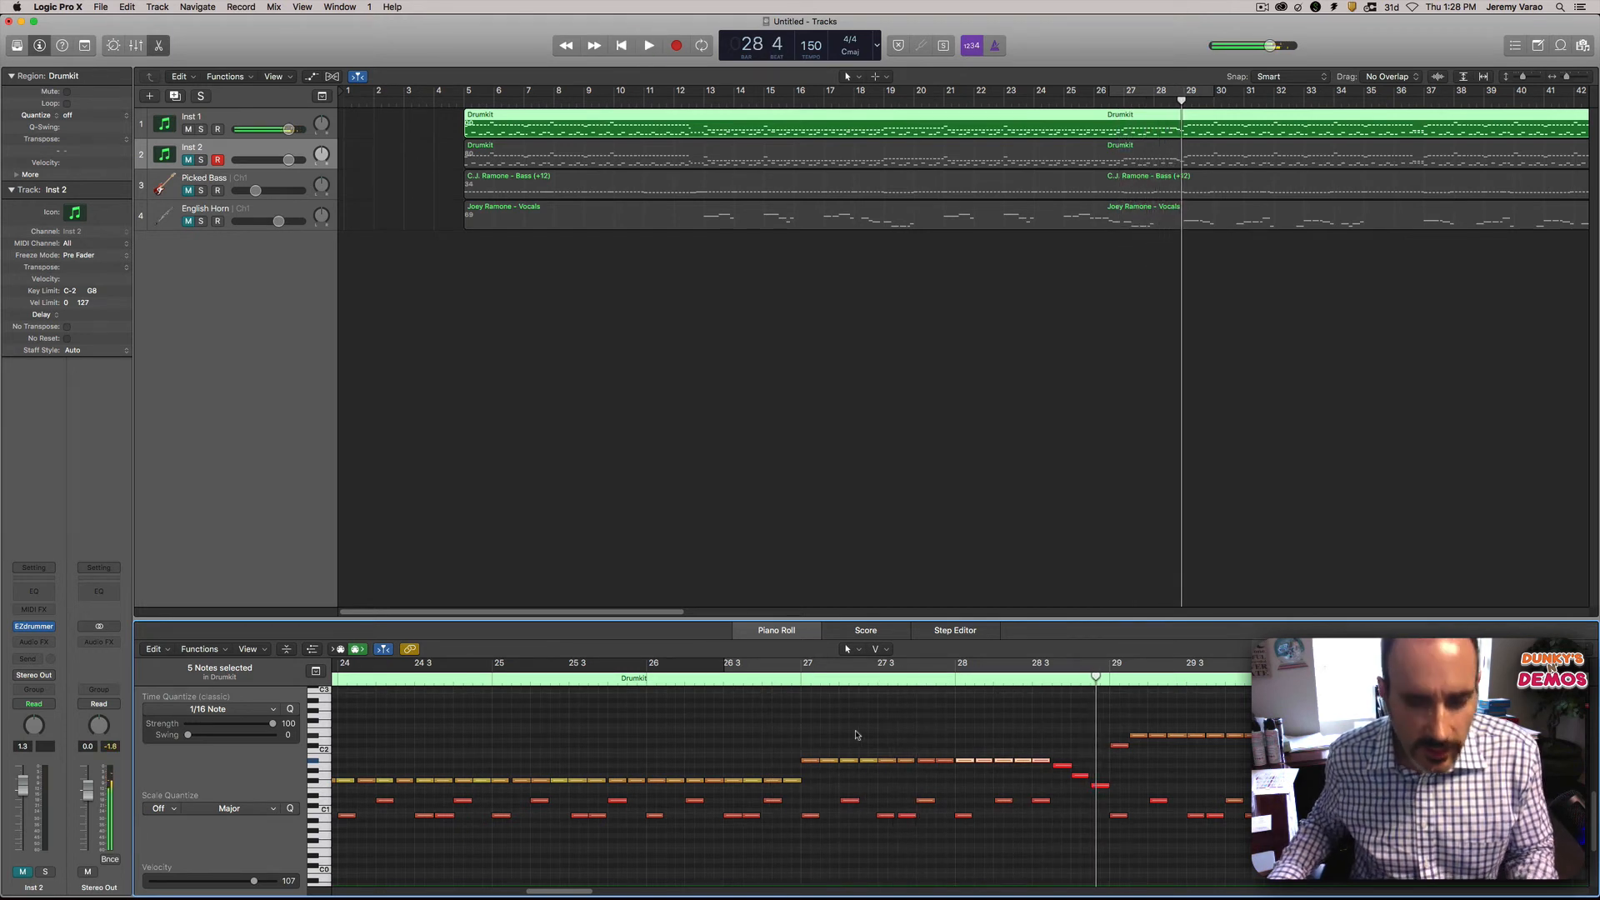
Step: Select the last six open hi-hat notes before the tom fill and listen again from bar 27 through the fill
left_click_drag(805, 755, 1042, 765)
left_click(797, 680)
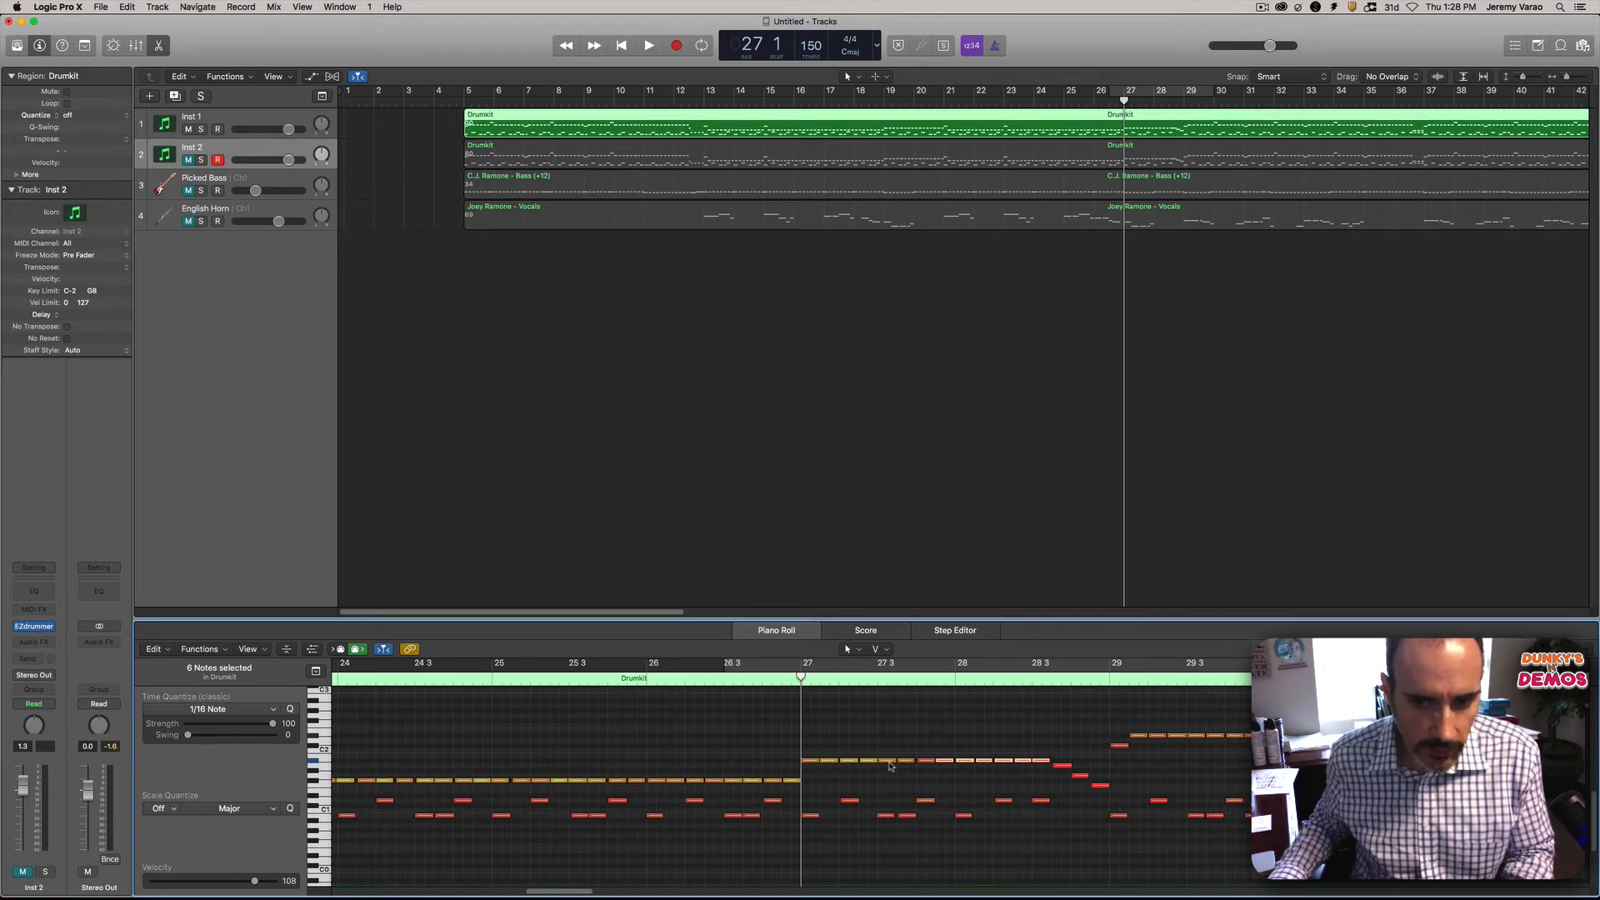
mouse_move(891, 765)
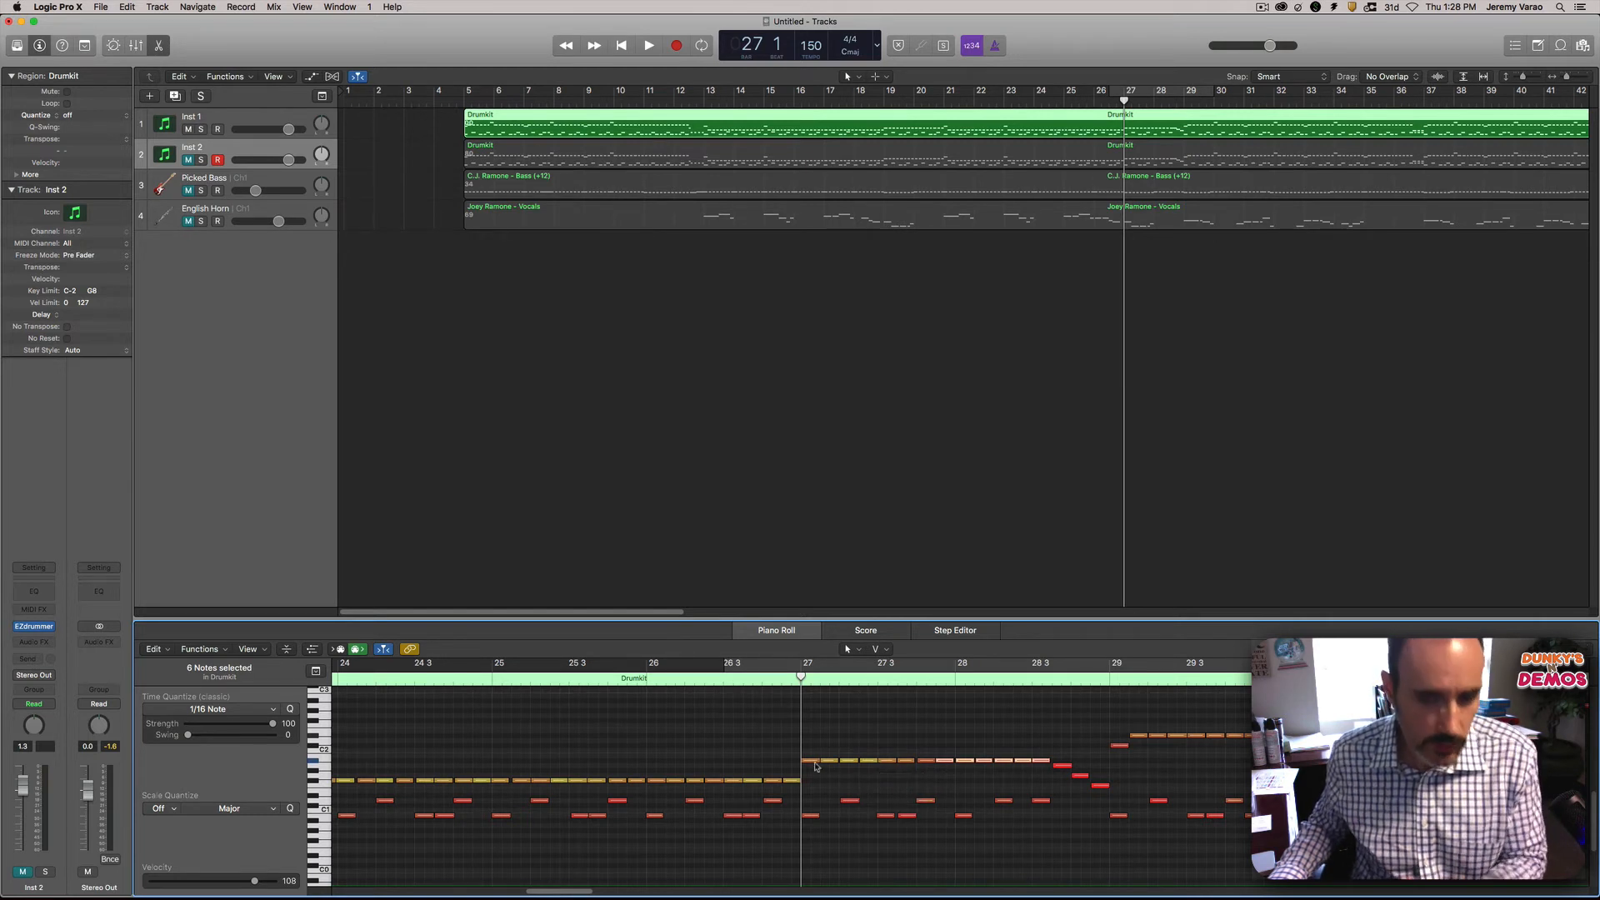
left_click(790, 681)
key("space")
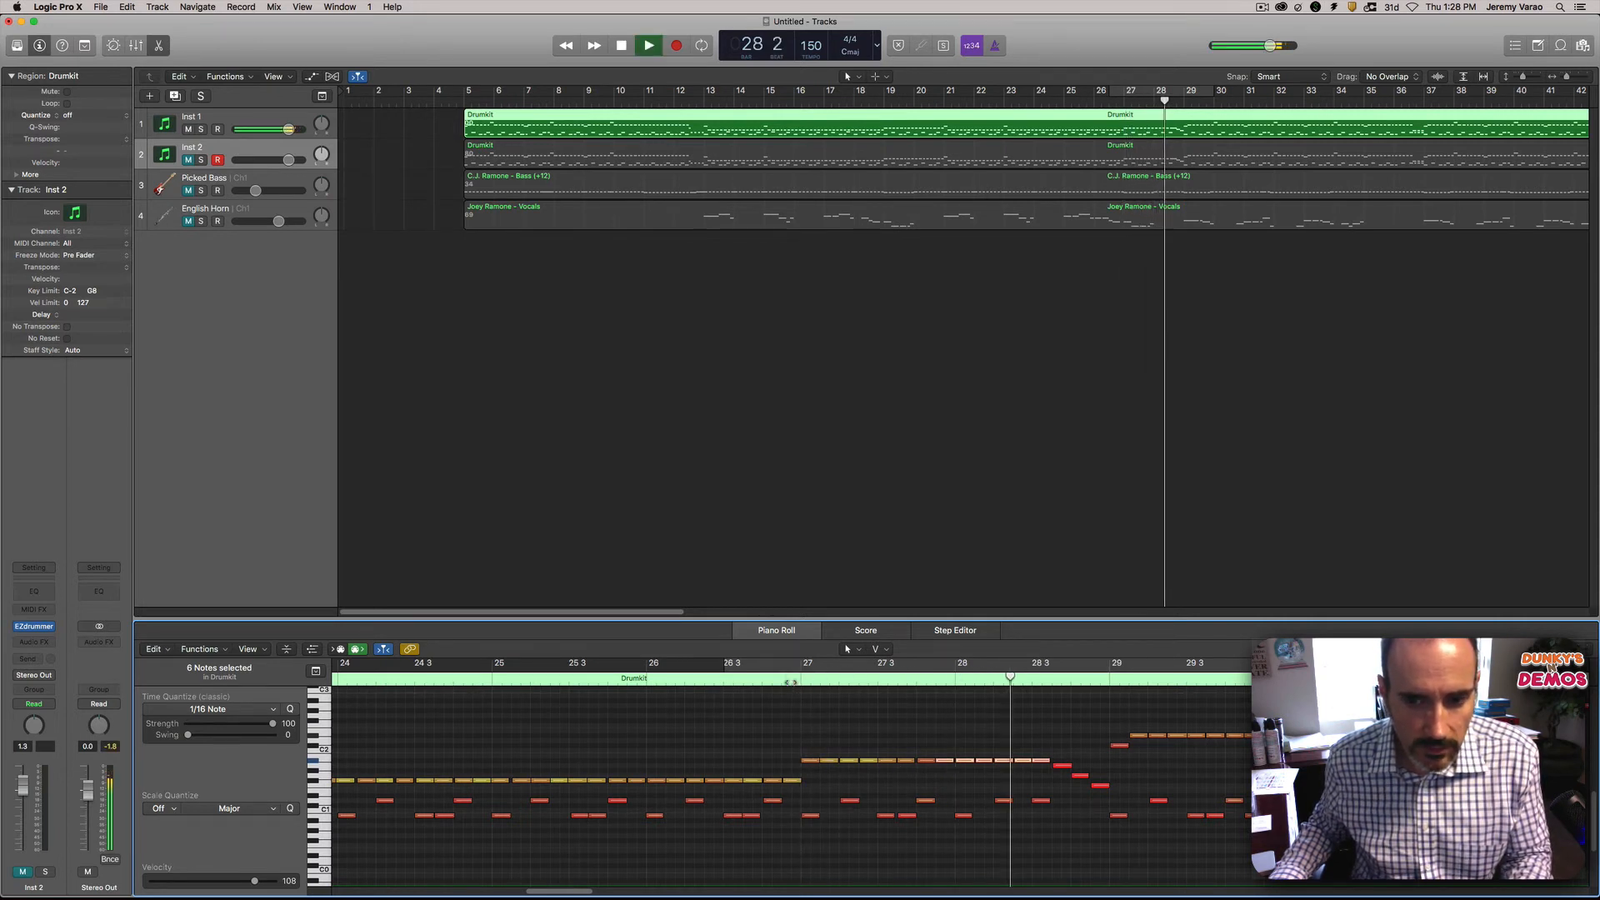
key("space")
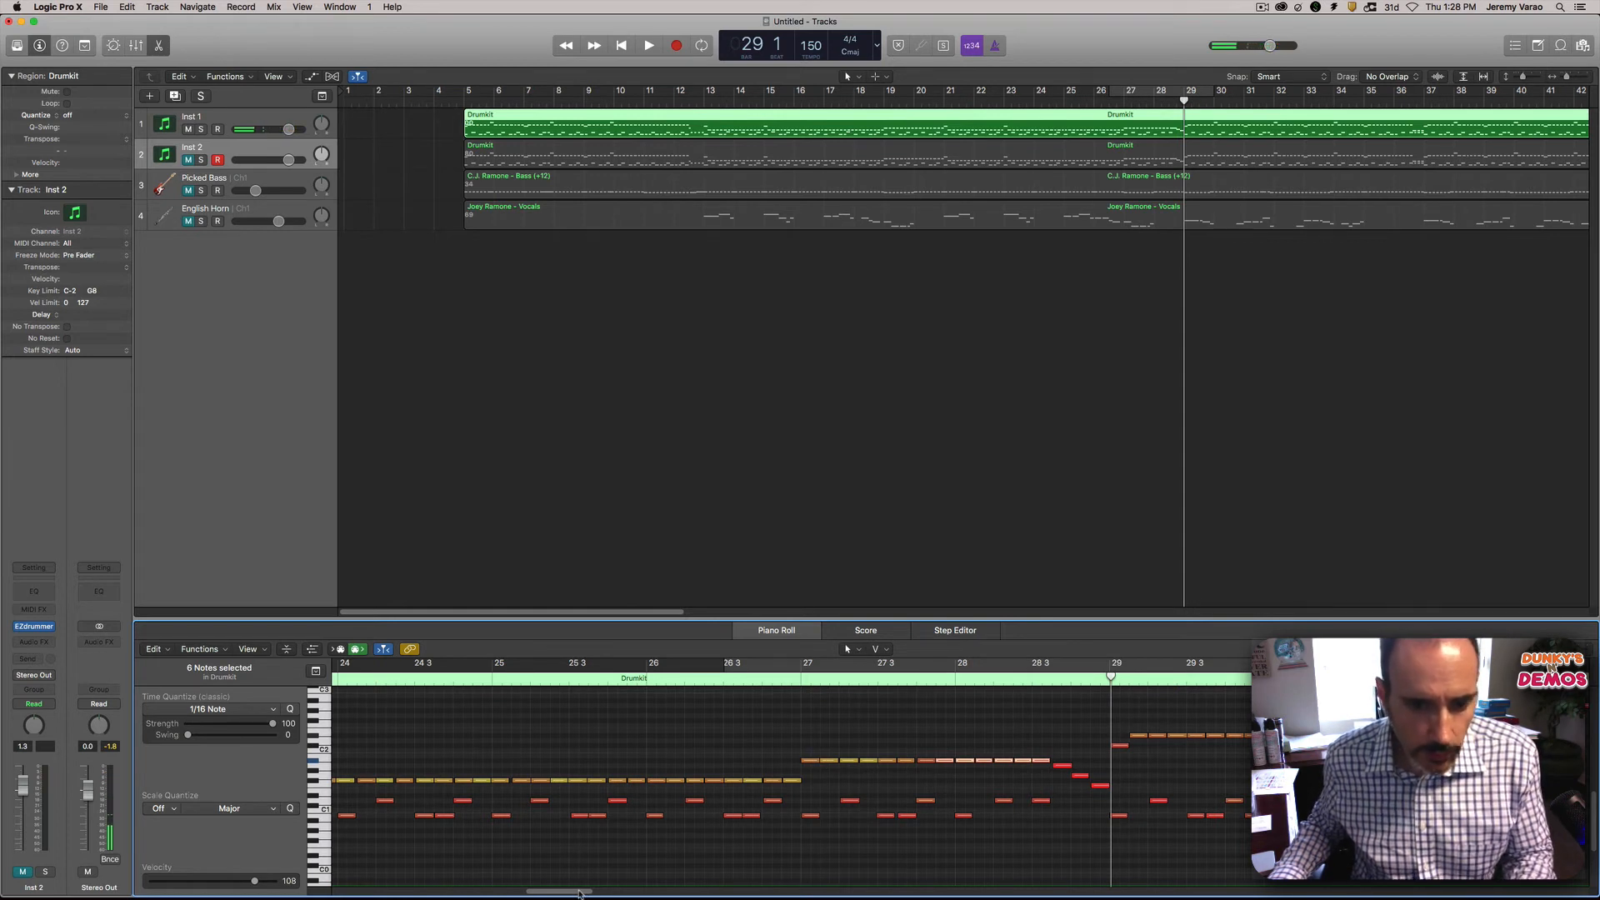
Step: Replay bars 27 and 28 twice to judge the open hi-hats leading into the tom fill
left_click_drag(579, 894, 588, 890)
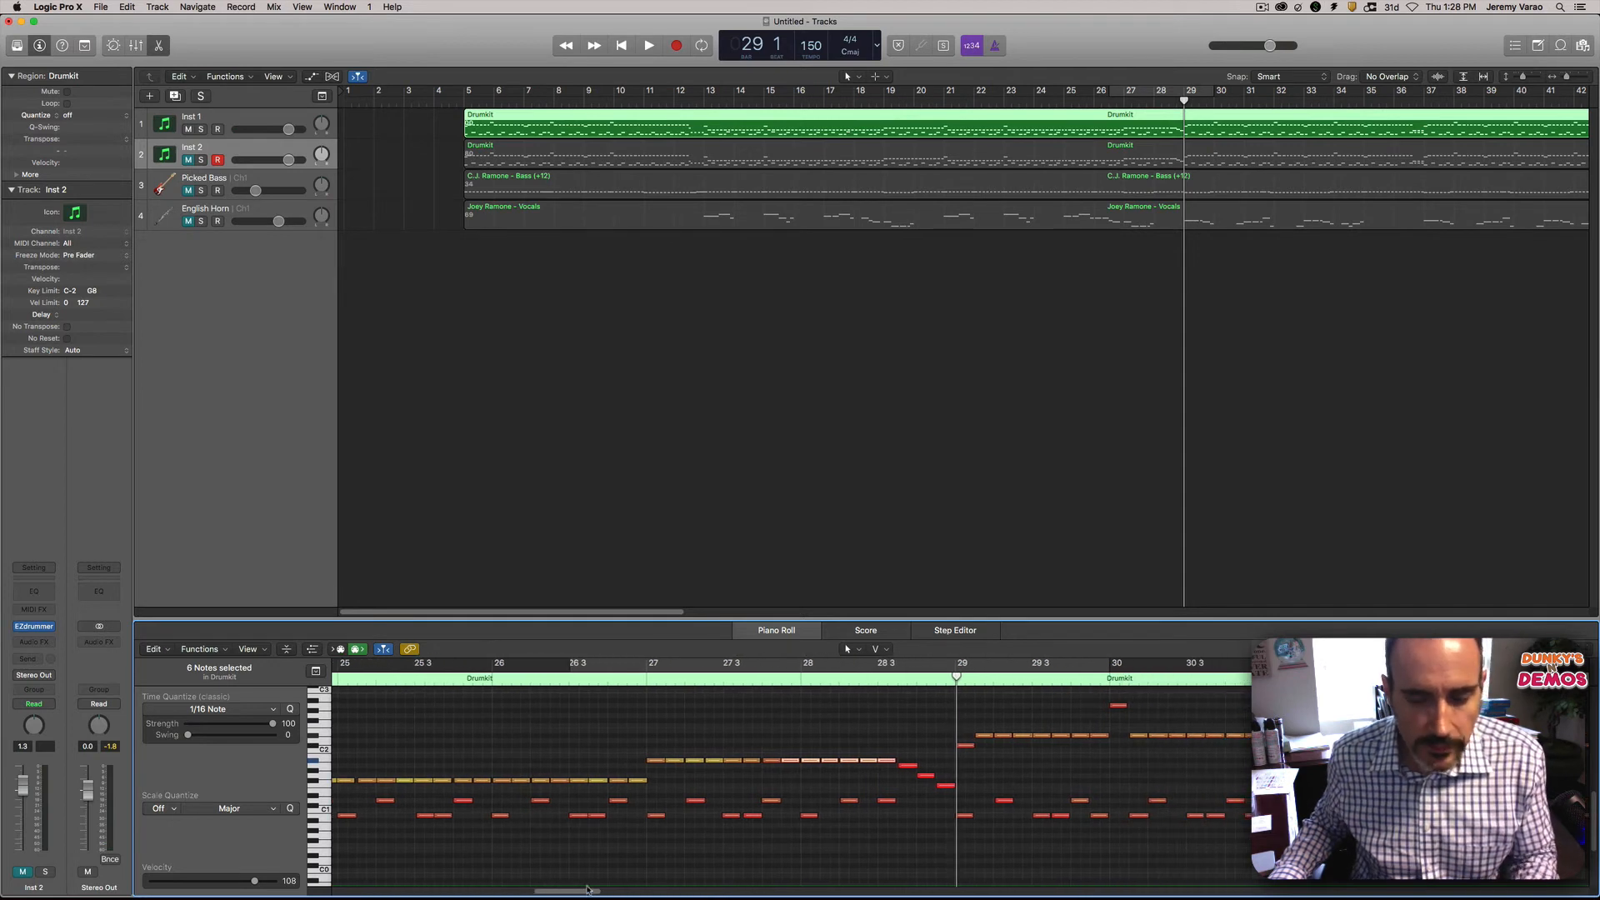
left_click(639, 683)
key("space")
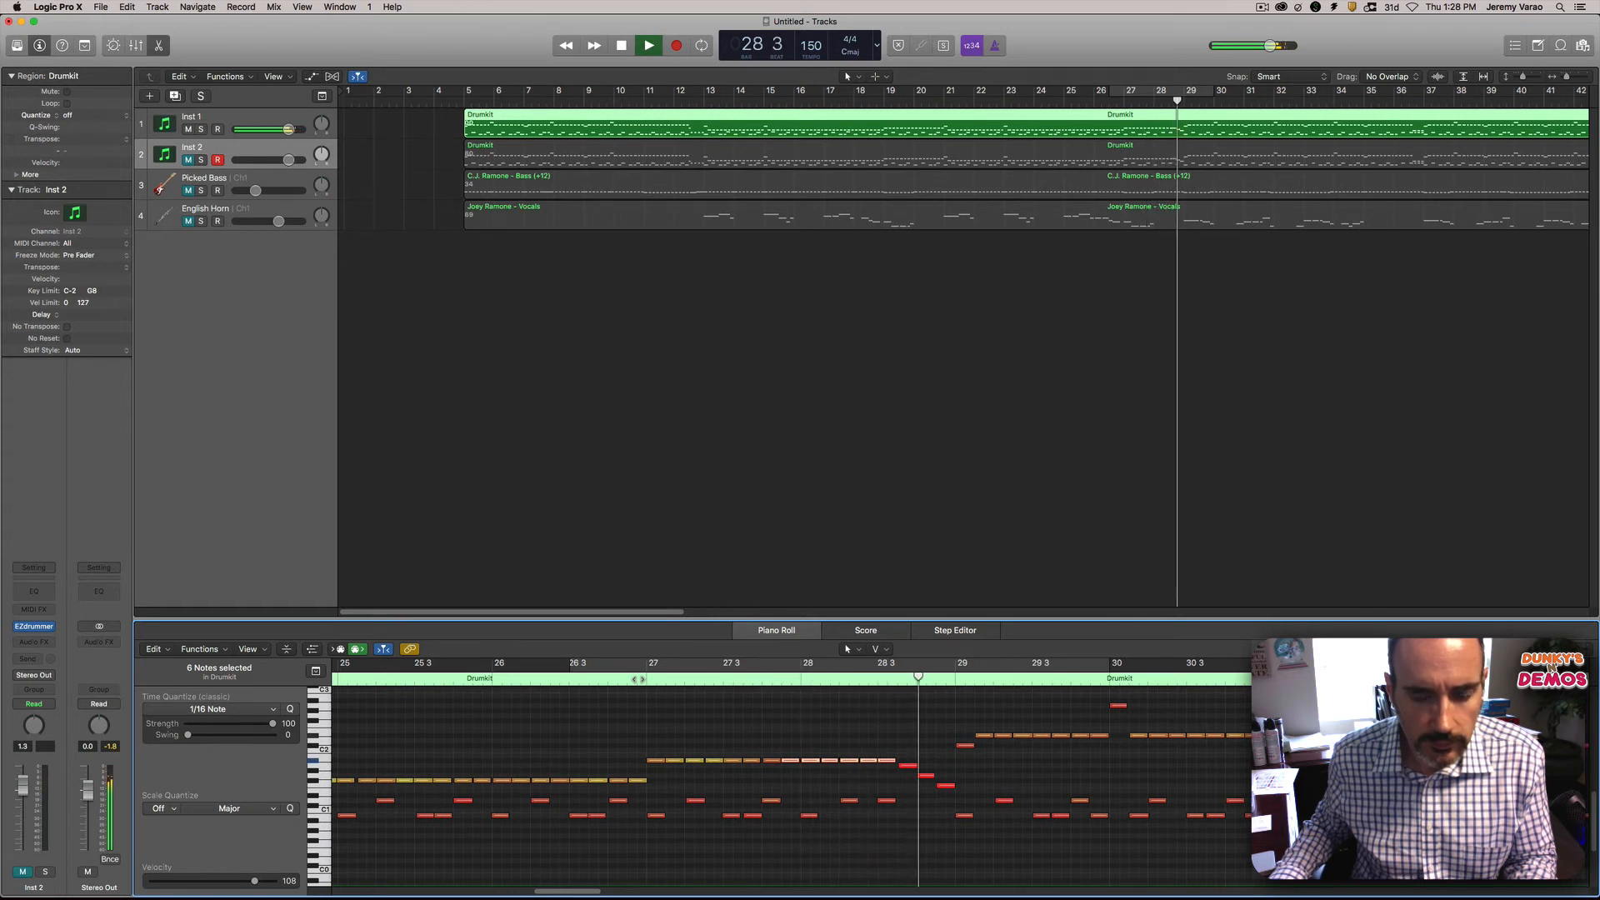
key("space")
left_click(643, 679)
key("space")
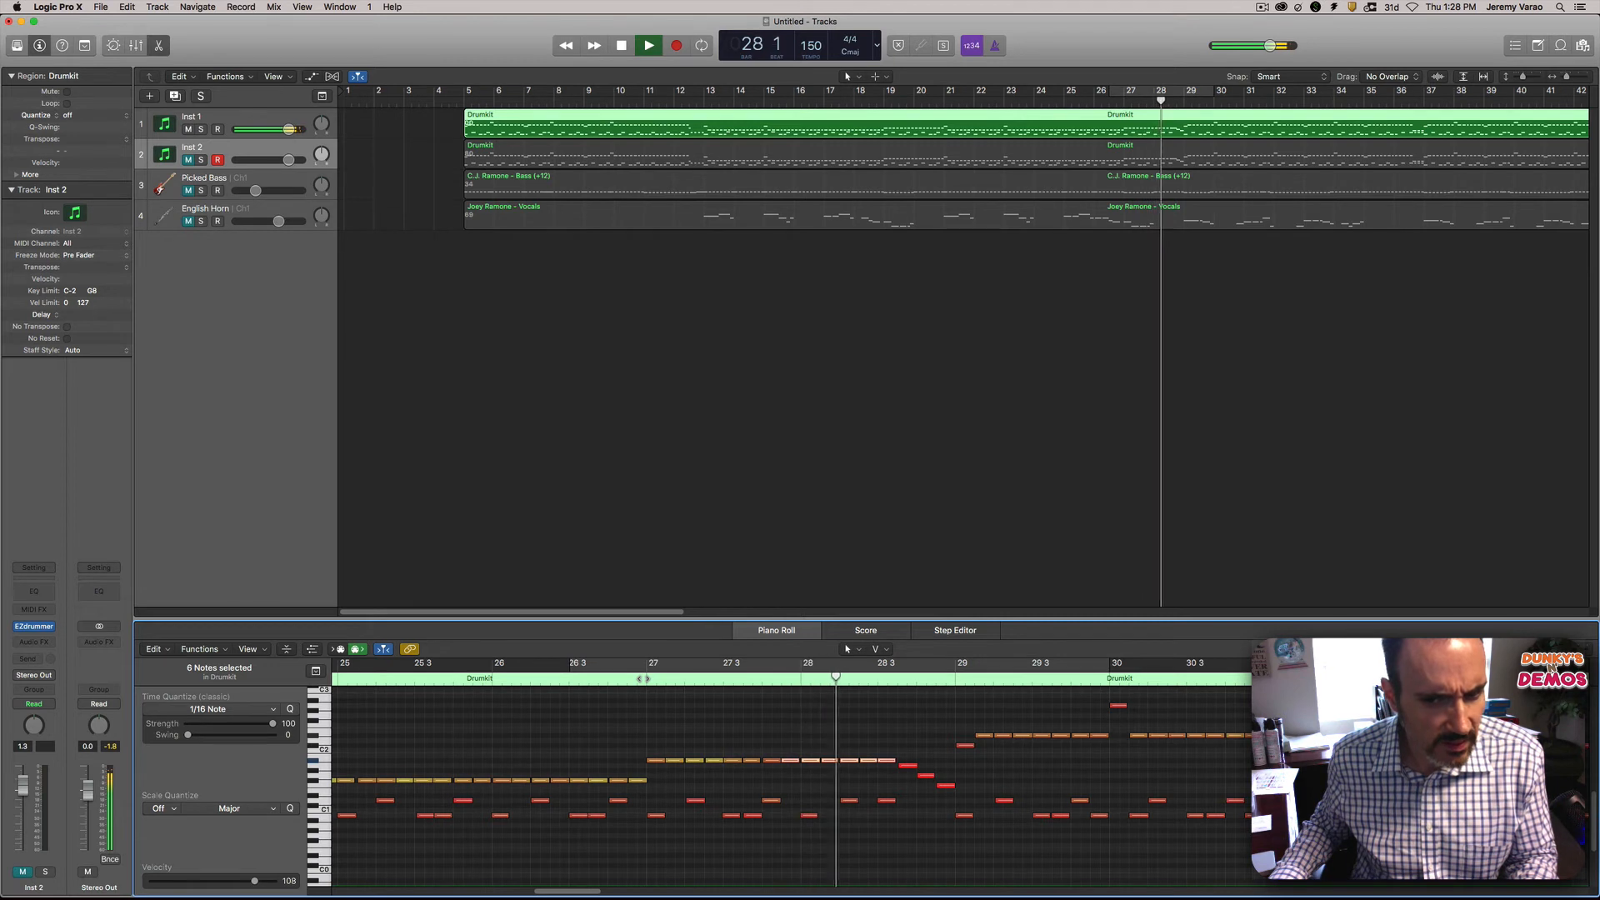
key("space")
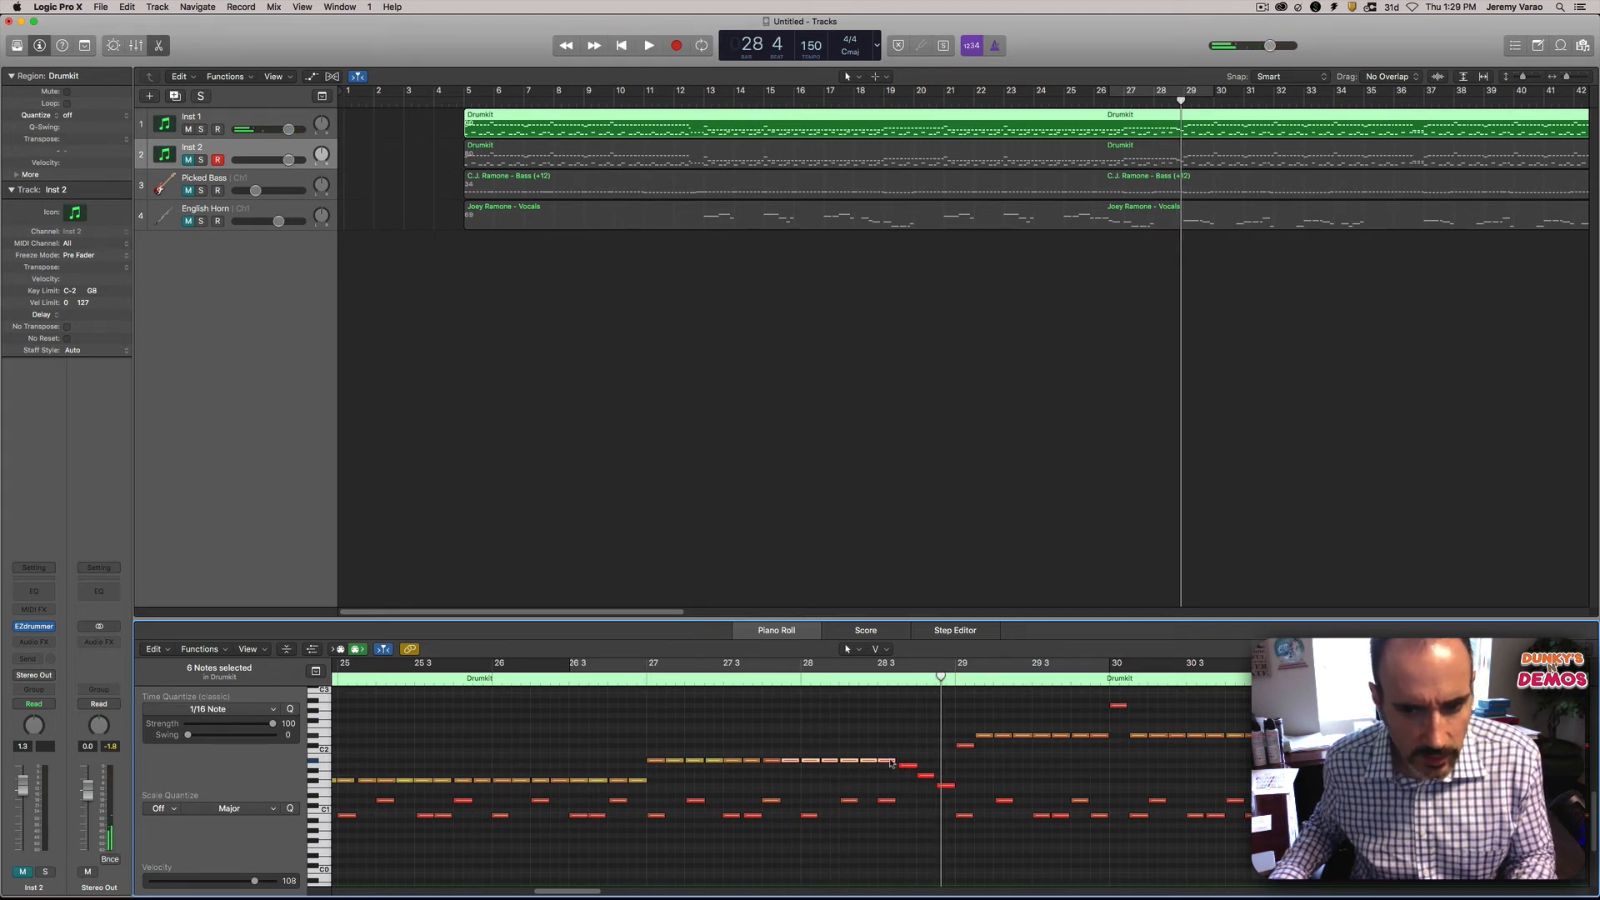
Step: Delete only the last open hi-hat note at 28.3, just before the tom fill
key("Delete")
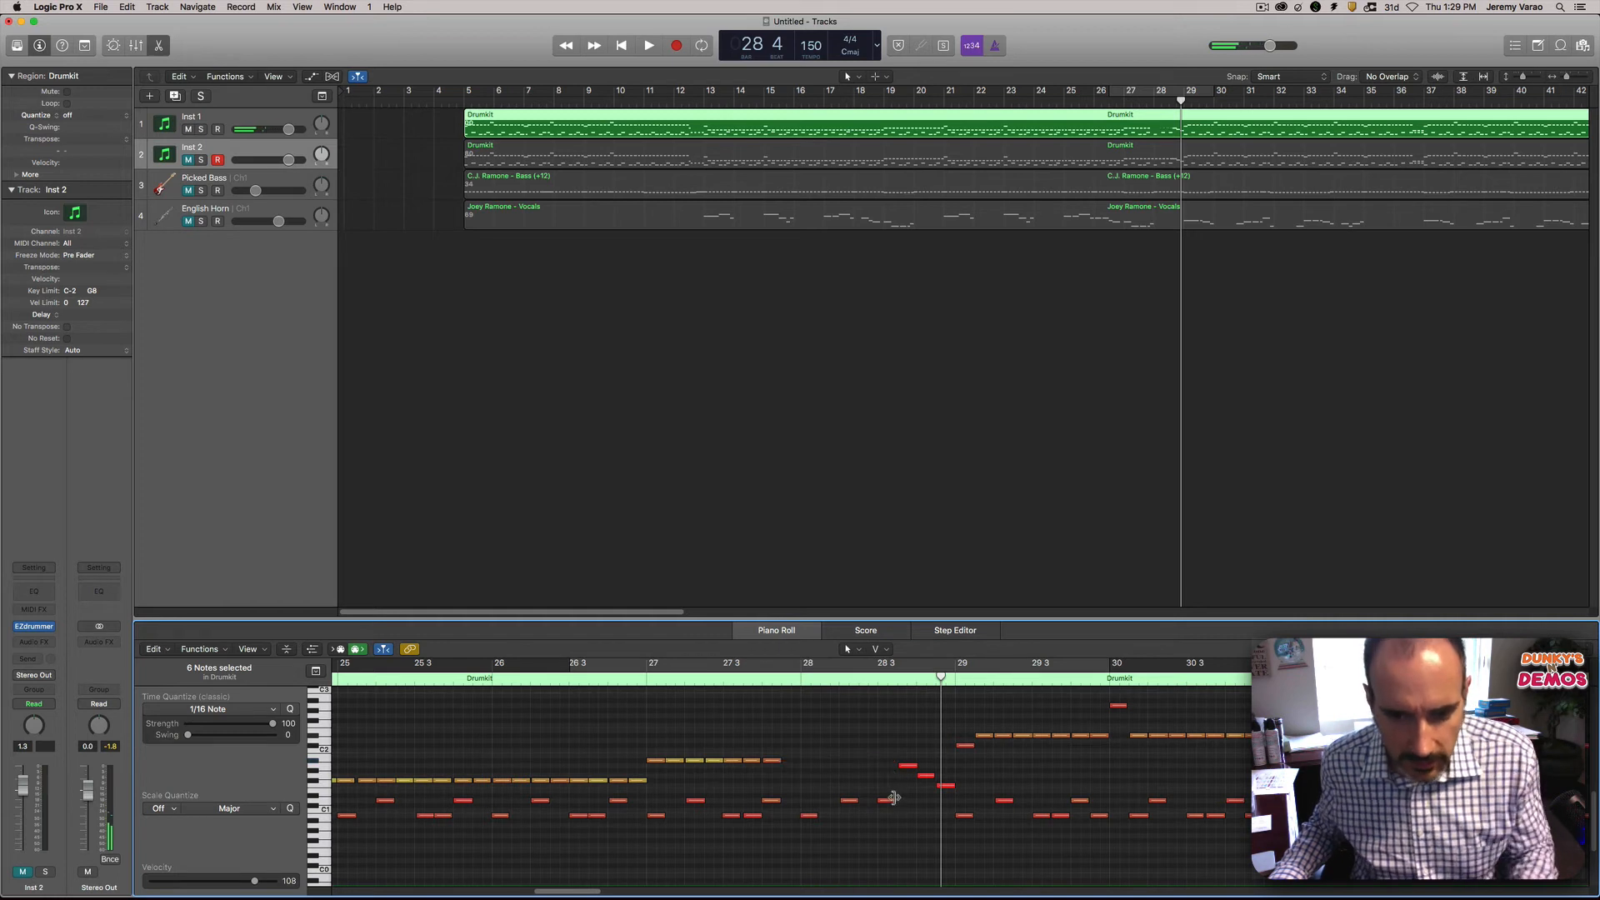
key("super+z")
left_click(881, 790)
left_click(890, 761)
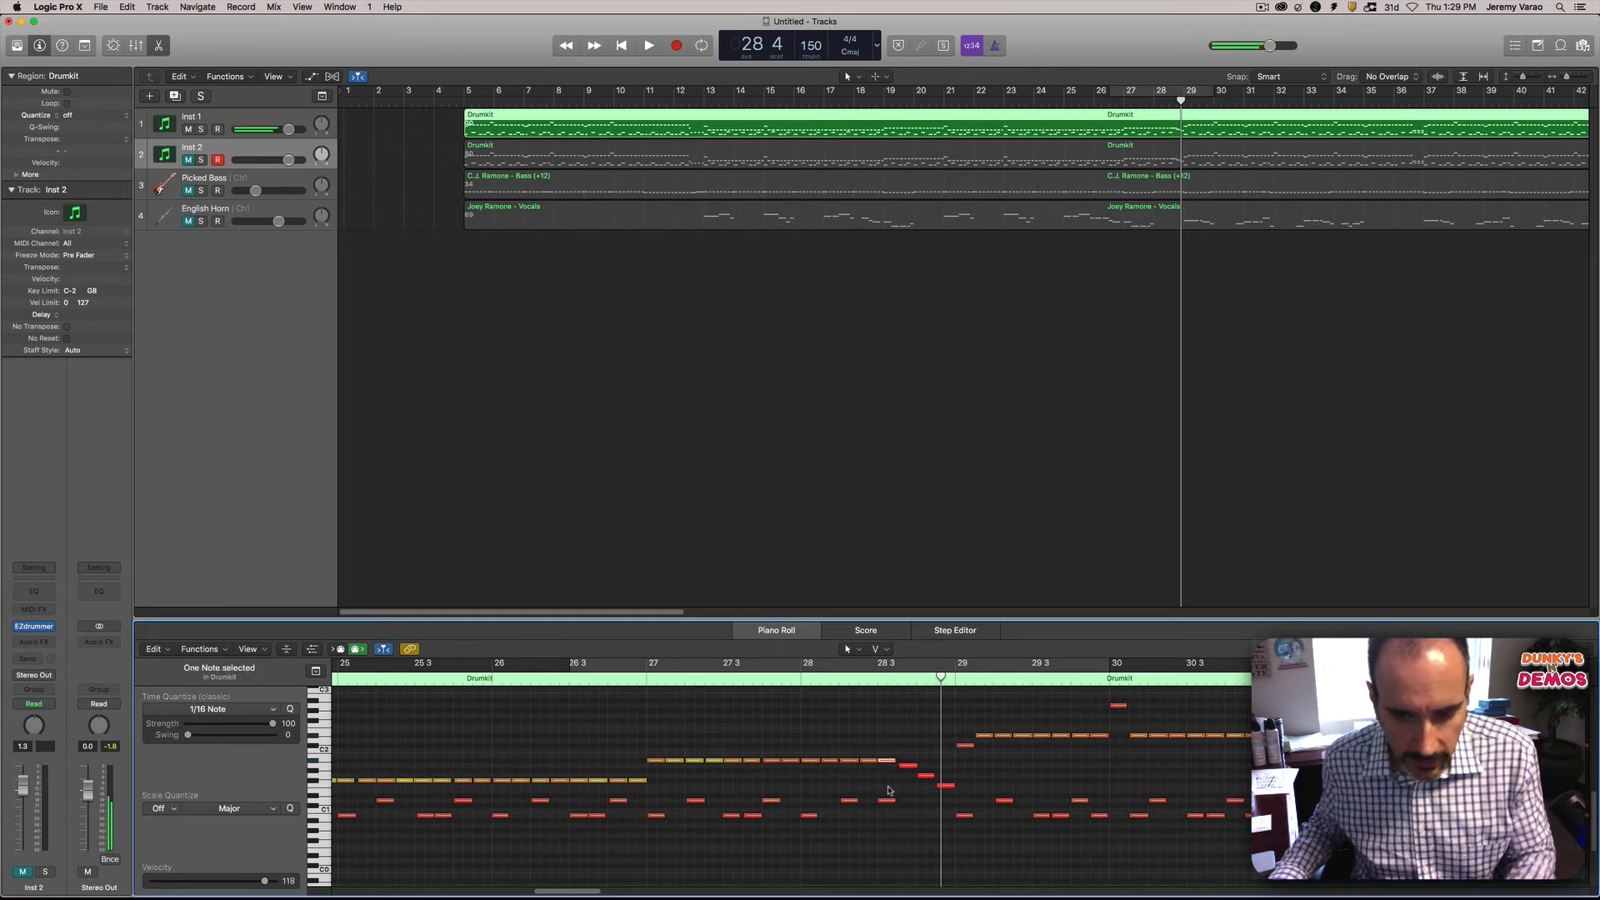
Step: Copy the D1 snare note at 28.3 up to E1 with a slightly later start, and play the fill from bar 27
left_click(886, 803)
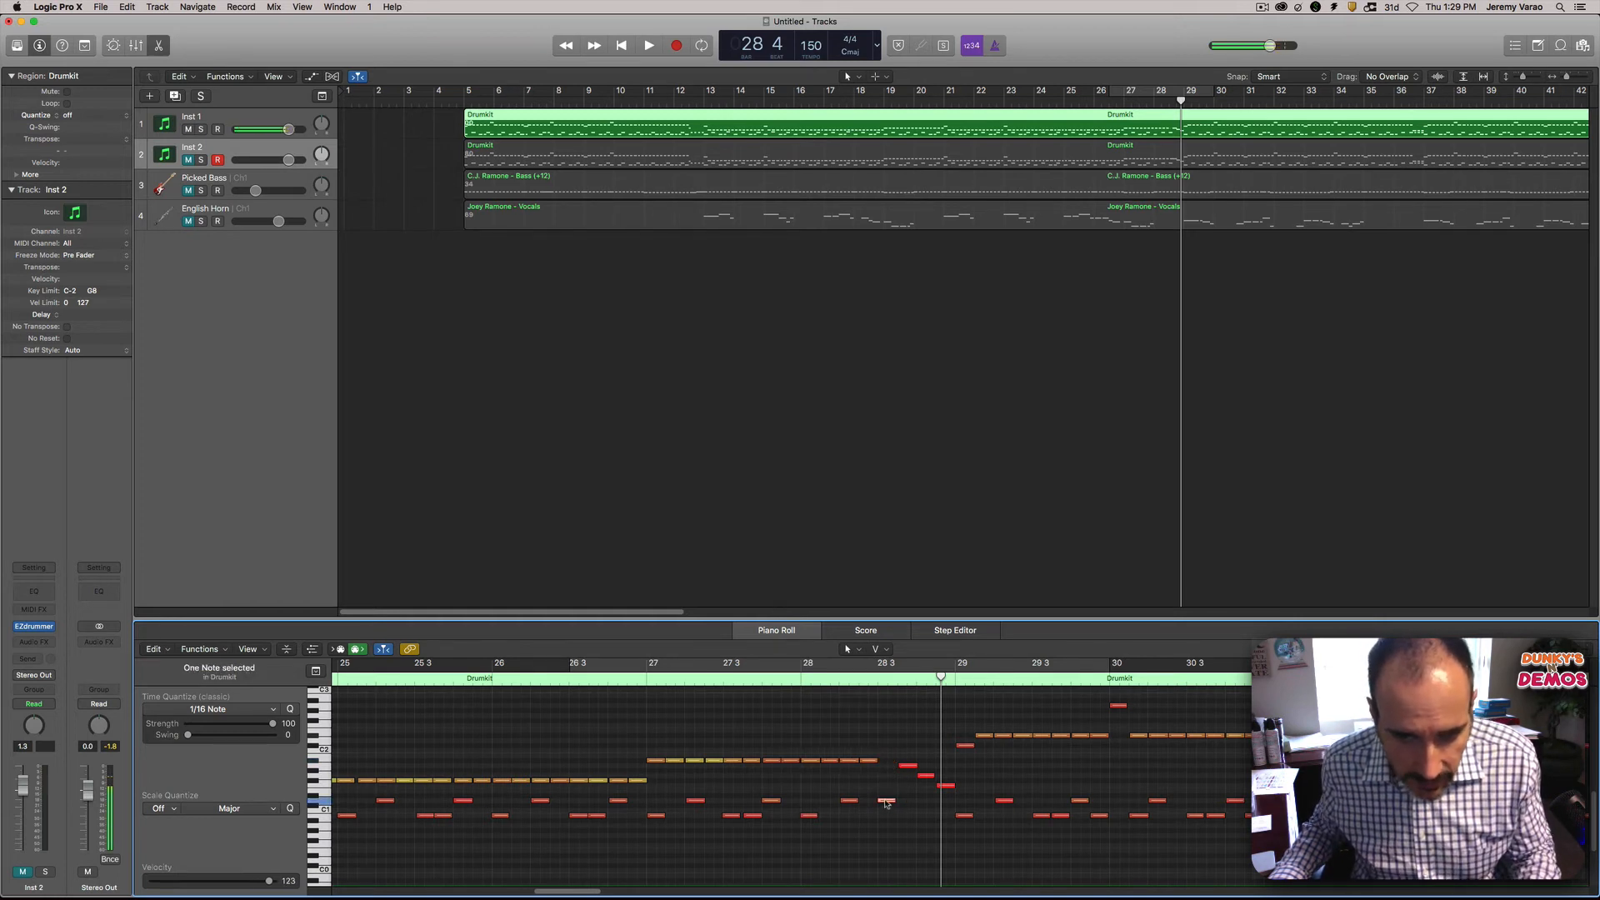
left_click_drag(886, 803, 899, 803)
double_click(645, 682)
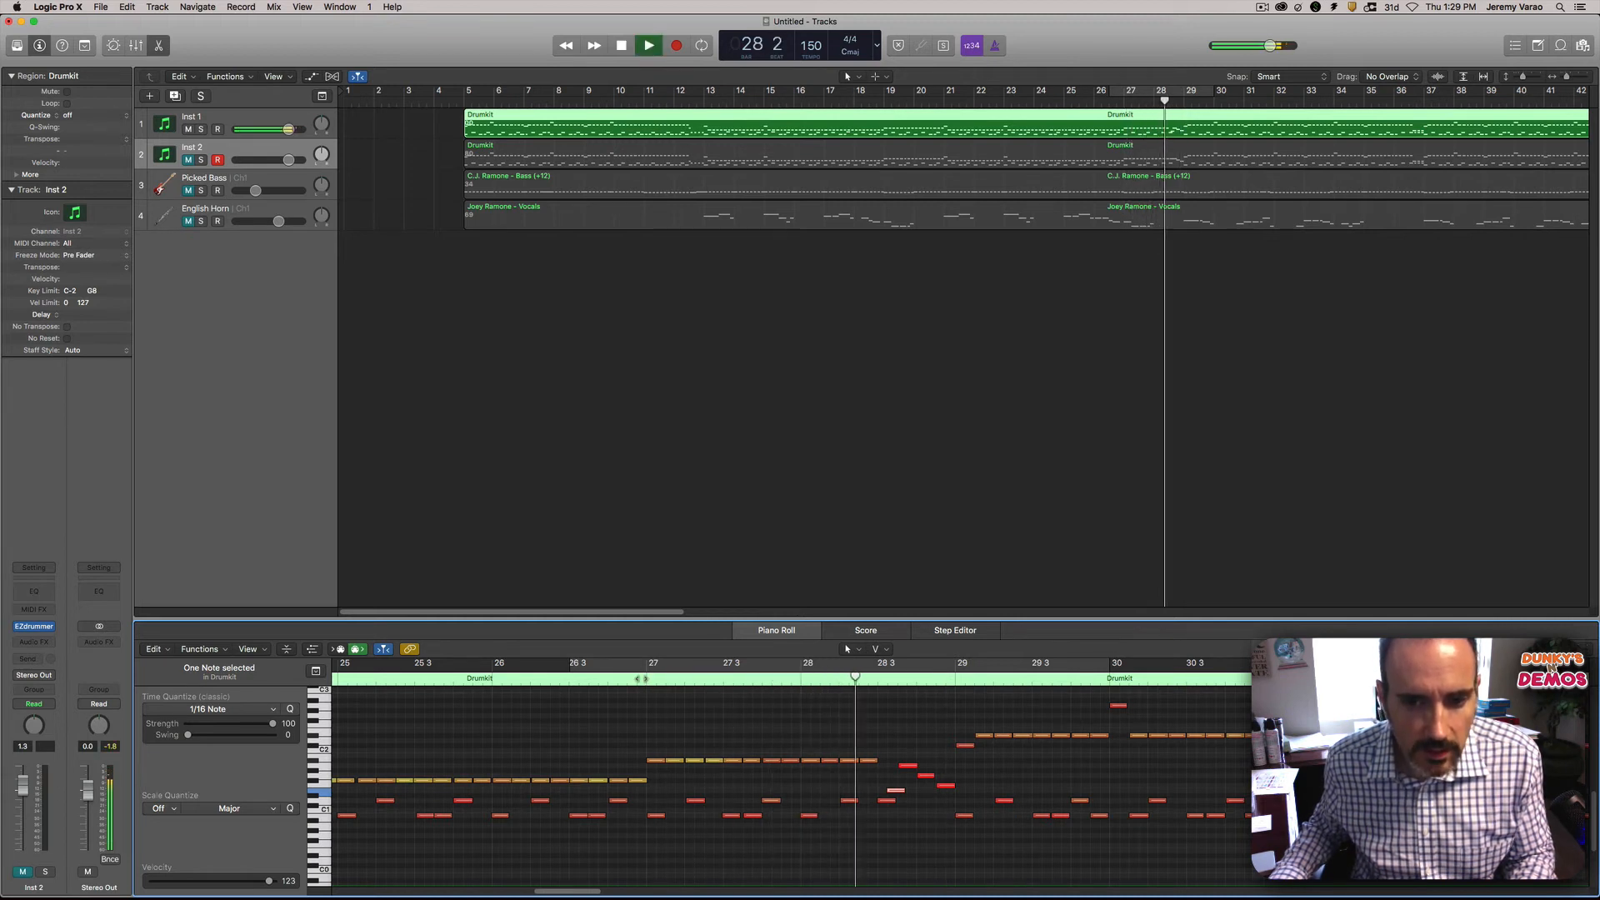
key("space")
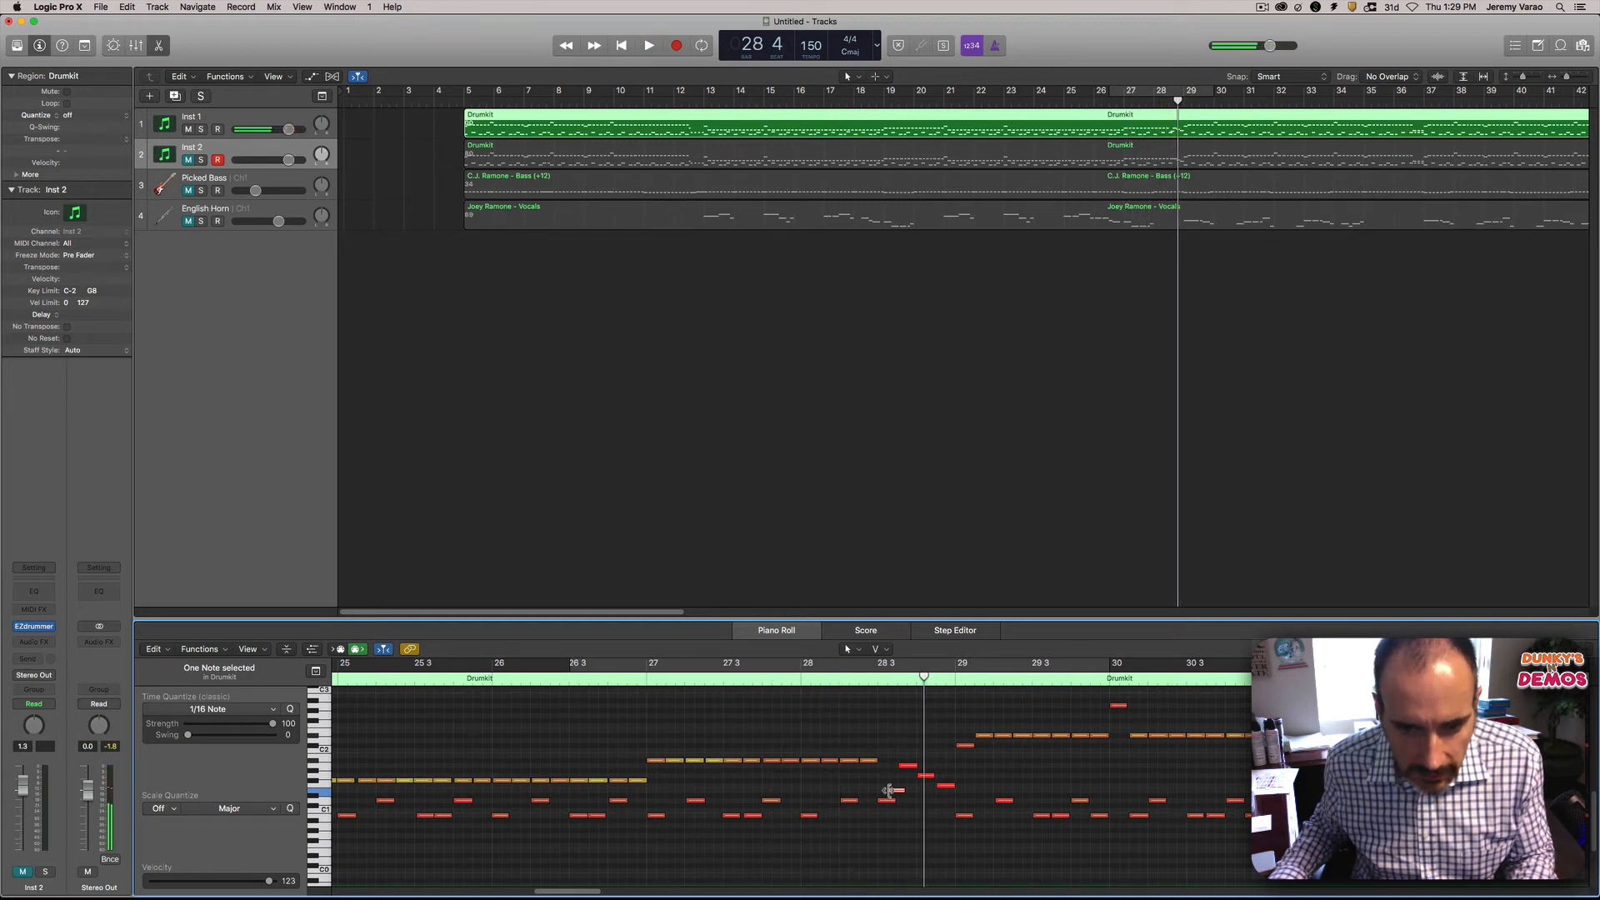
Step: Move the copied E1 snare note slightly earlier and replay the fill from just before 28.3
left_click_drag(894, 793, 889, 793)
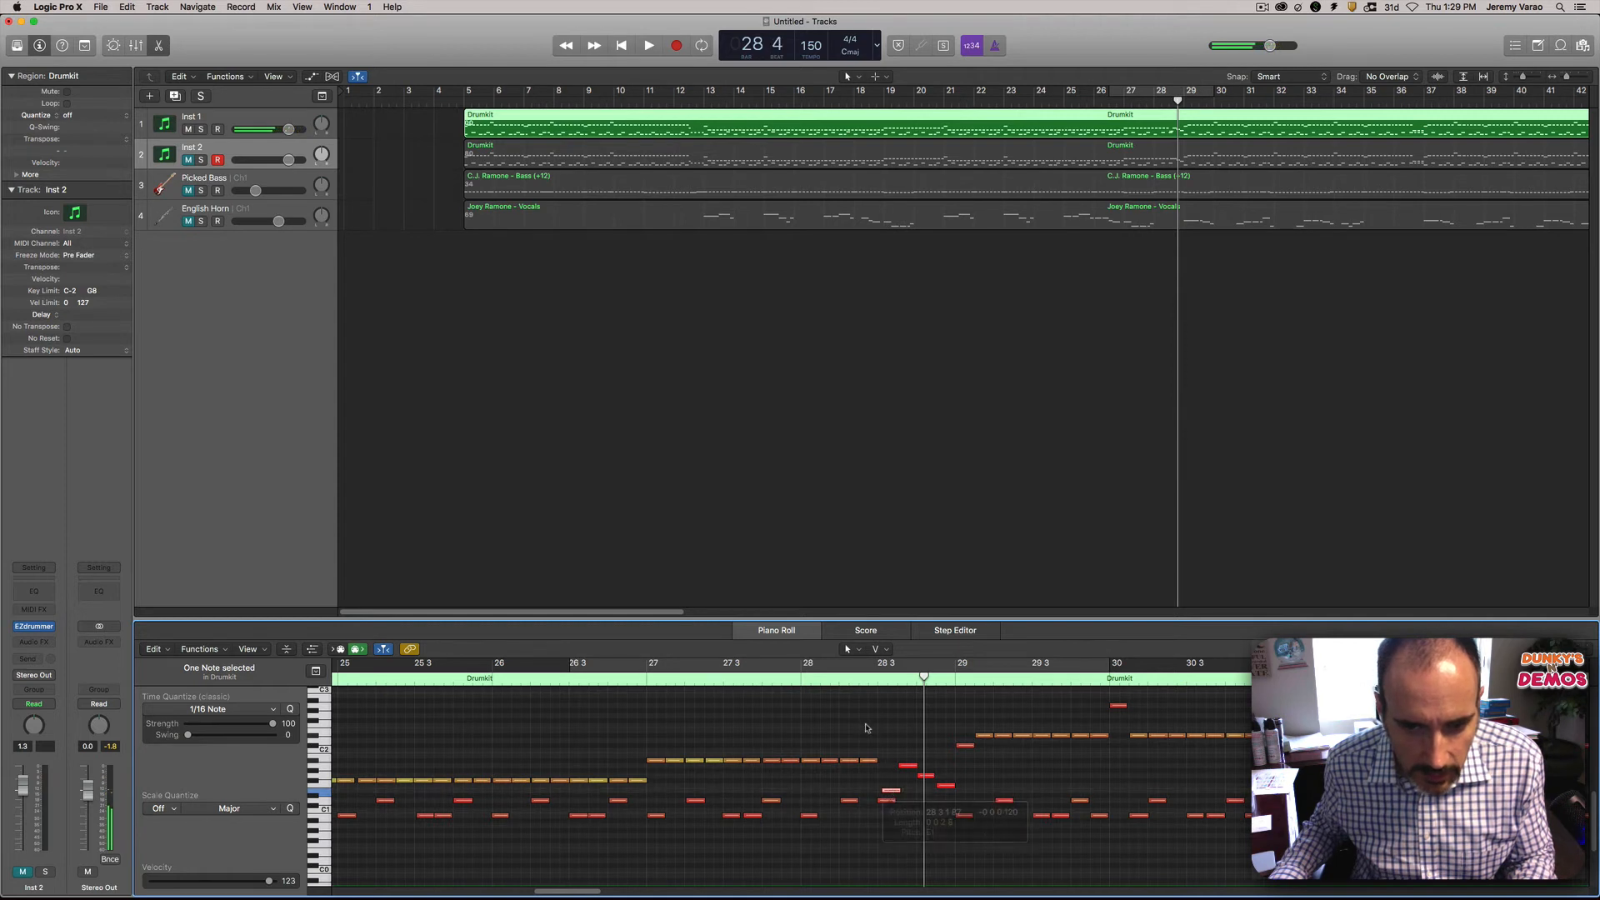
double_click(860, 684)
key("space")
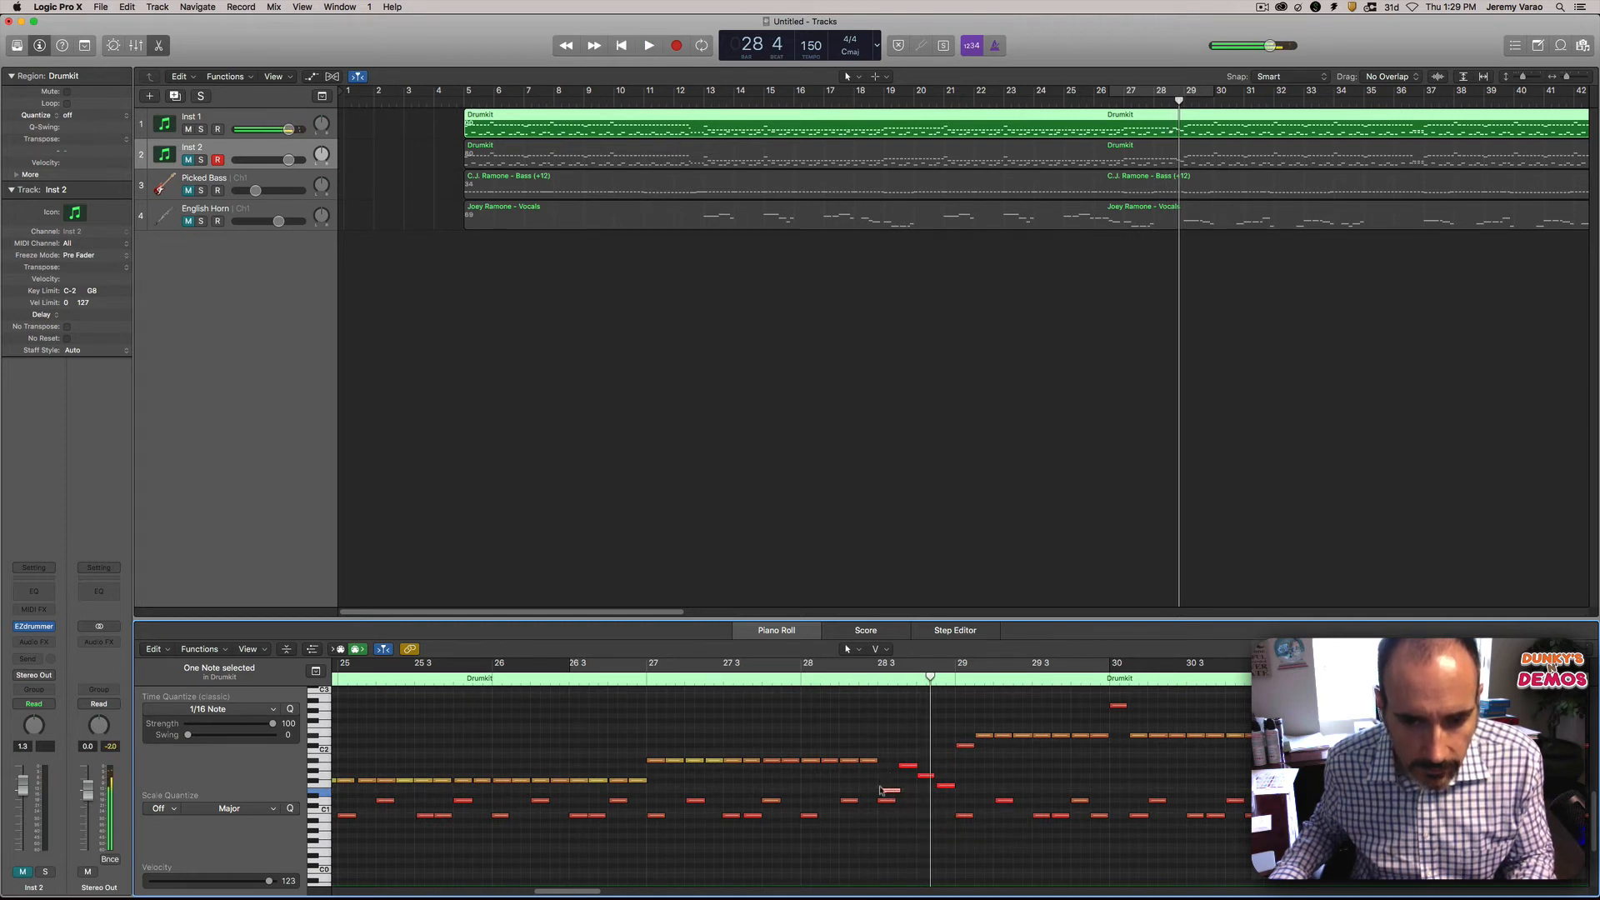
Step: Fine-tune the start of the copied E1 snare note against the D1 snare at 28.3 and play the fill
left_click_drag(885, 790, 890, 790)
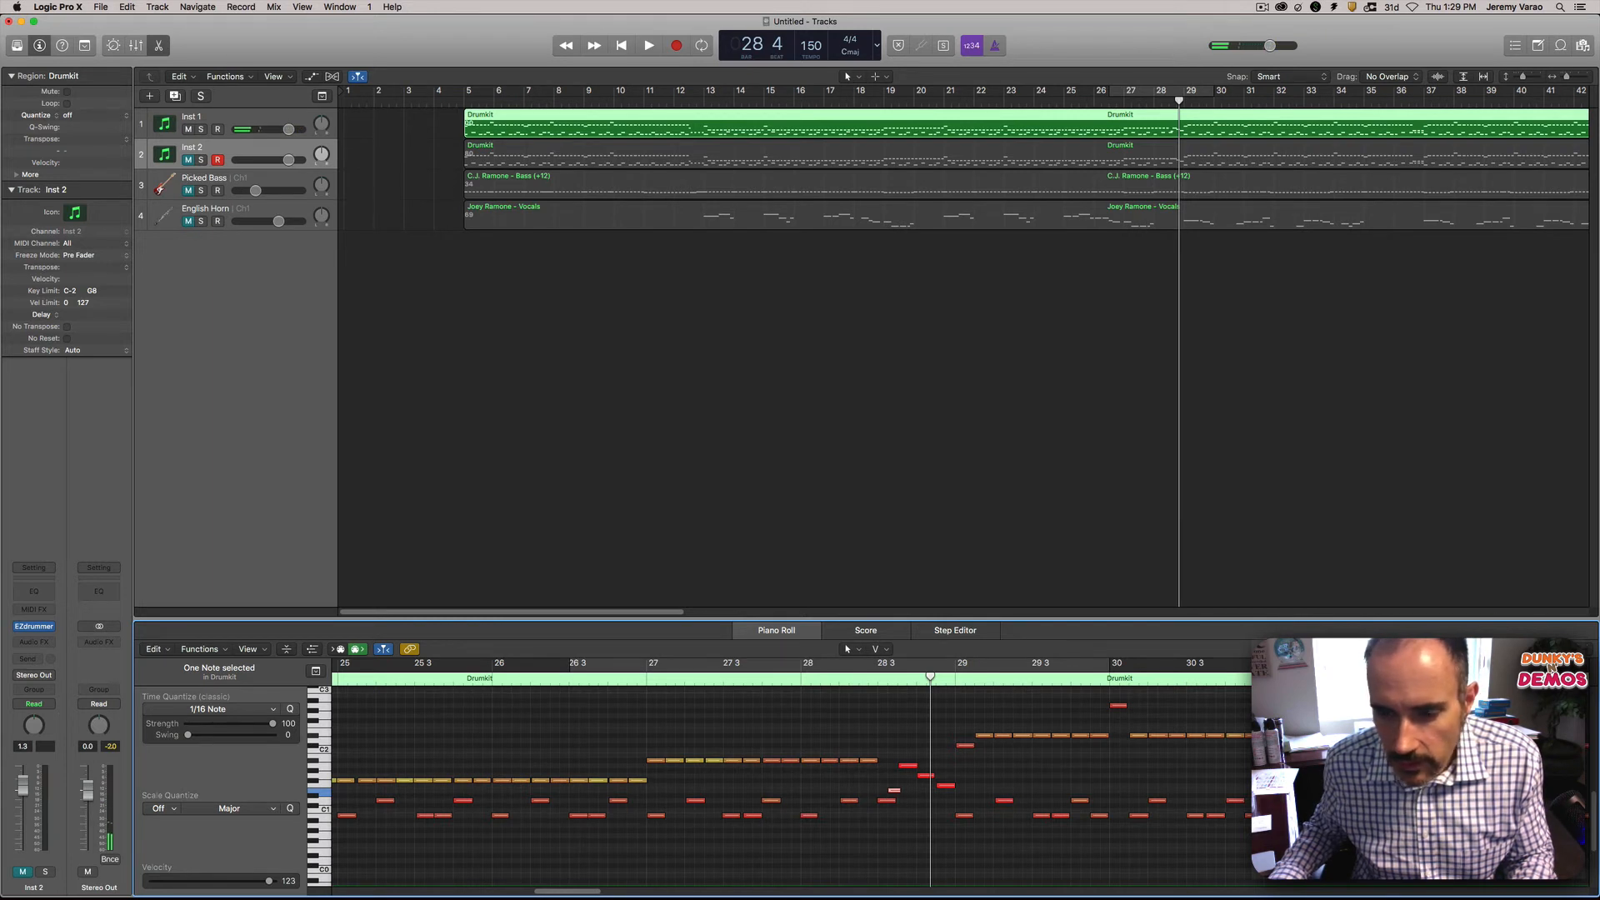
key("super+Right")
key("super+Right")
key("super+Right")
key("super+Right")
key("super+Down")
key("super+Down")
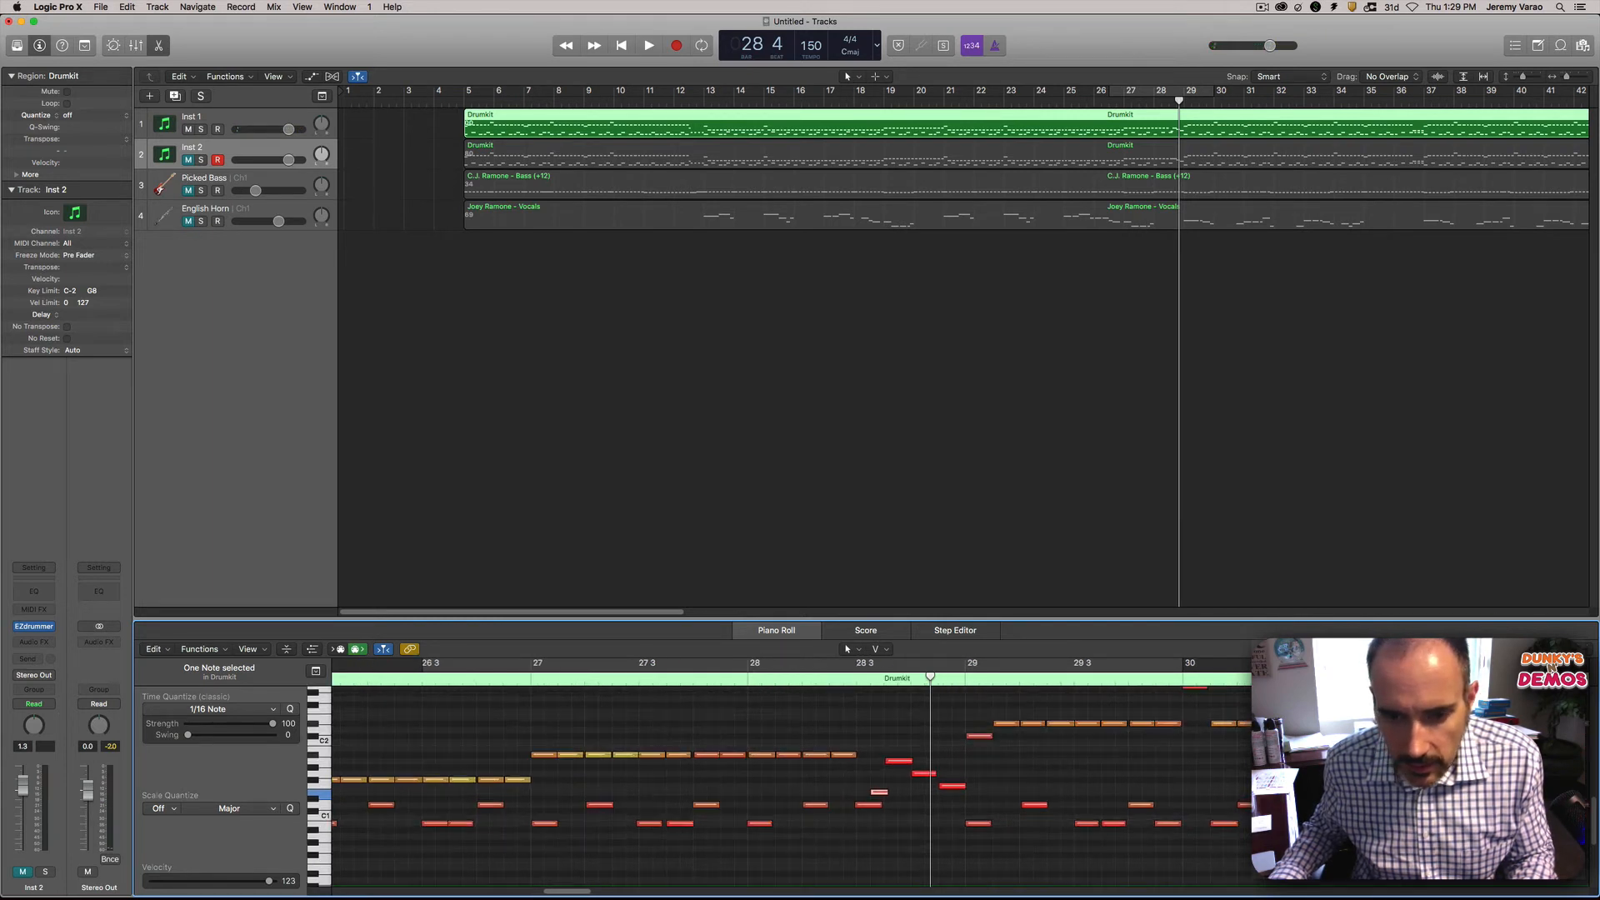
left_click_drag(874, 801, 868, 802)
left_click(843, 681)
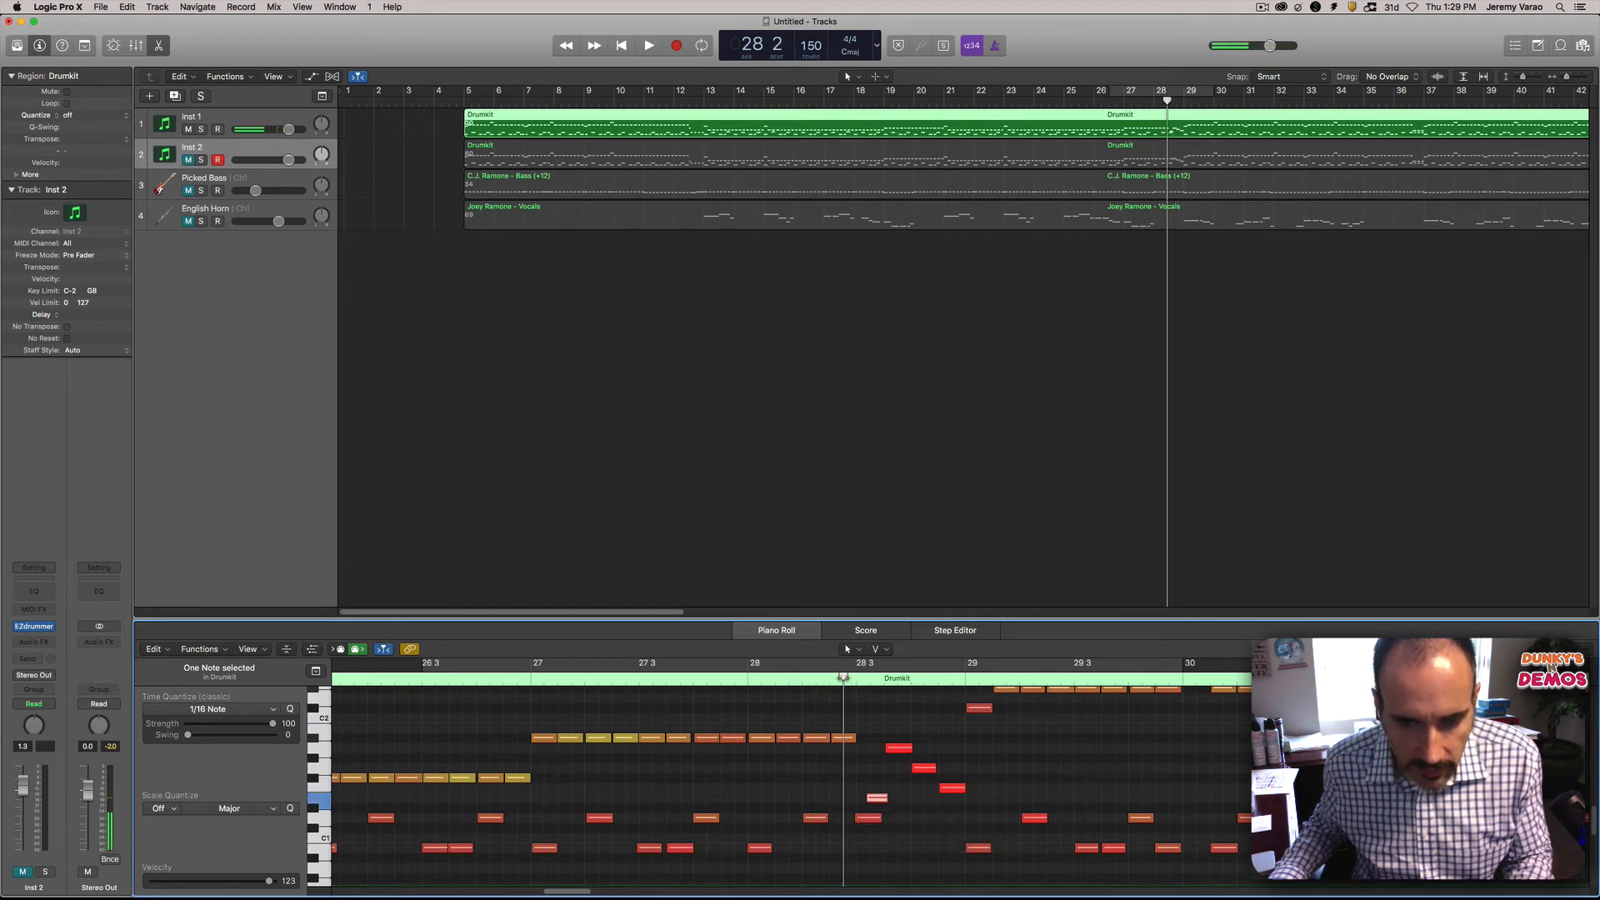
key("space")
key("space")
Step: Nudge the E1 snare note slightly earlier in small increments, replaying the fill from just before 28.3 after each adjustment
left_click_drag(867, 798, 855, 705)
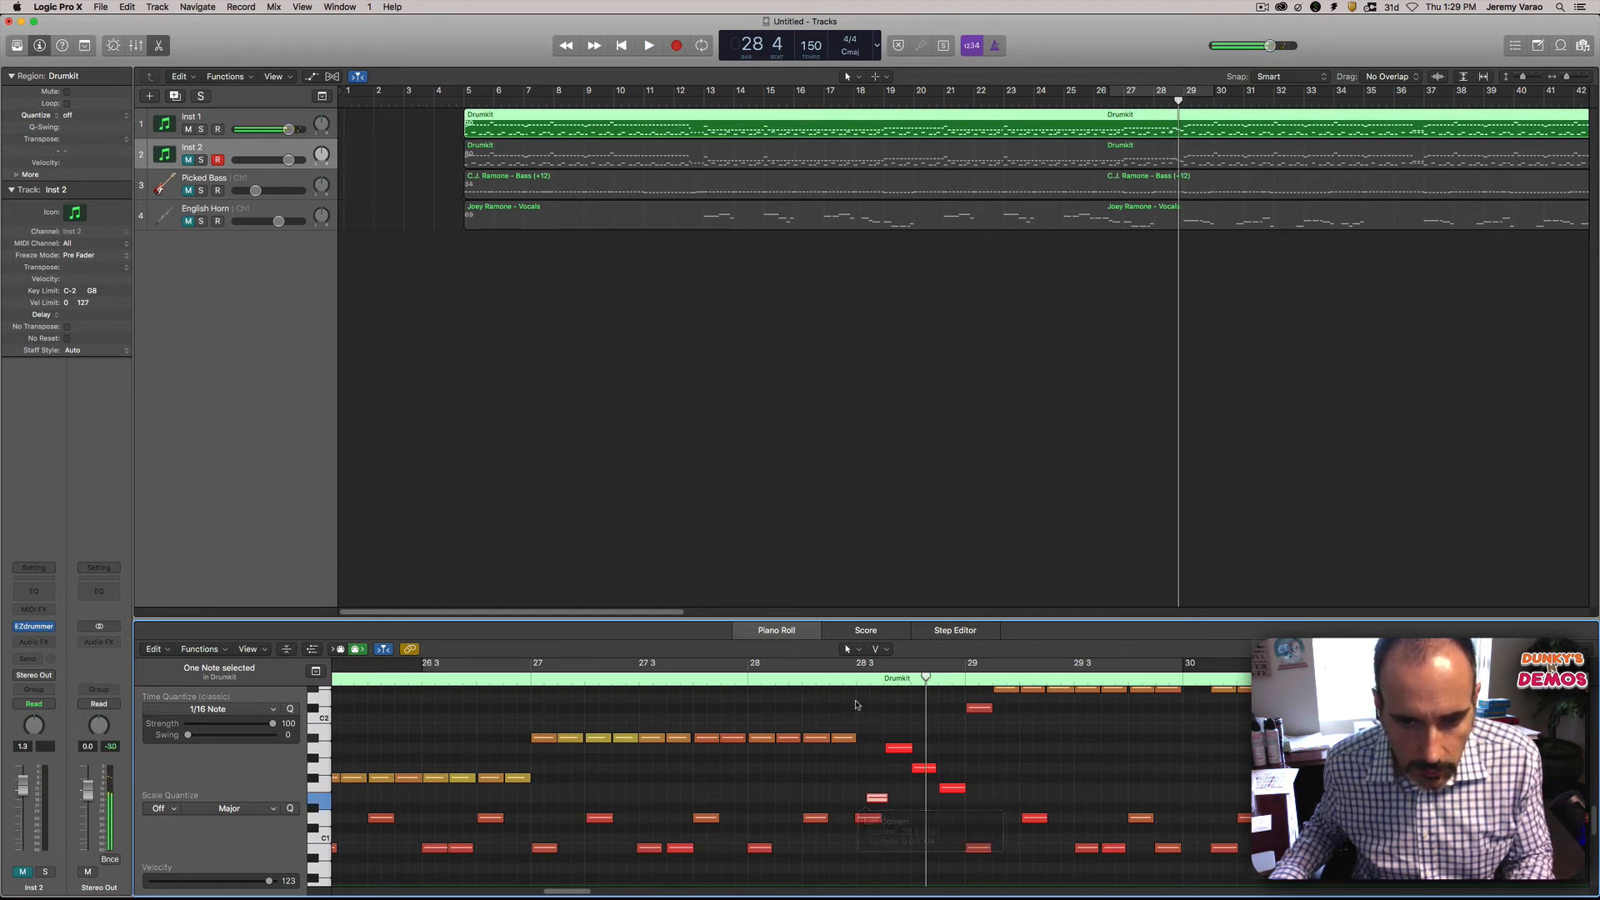
left_click(874, 797)
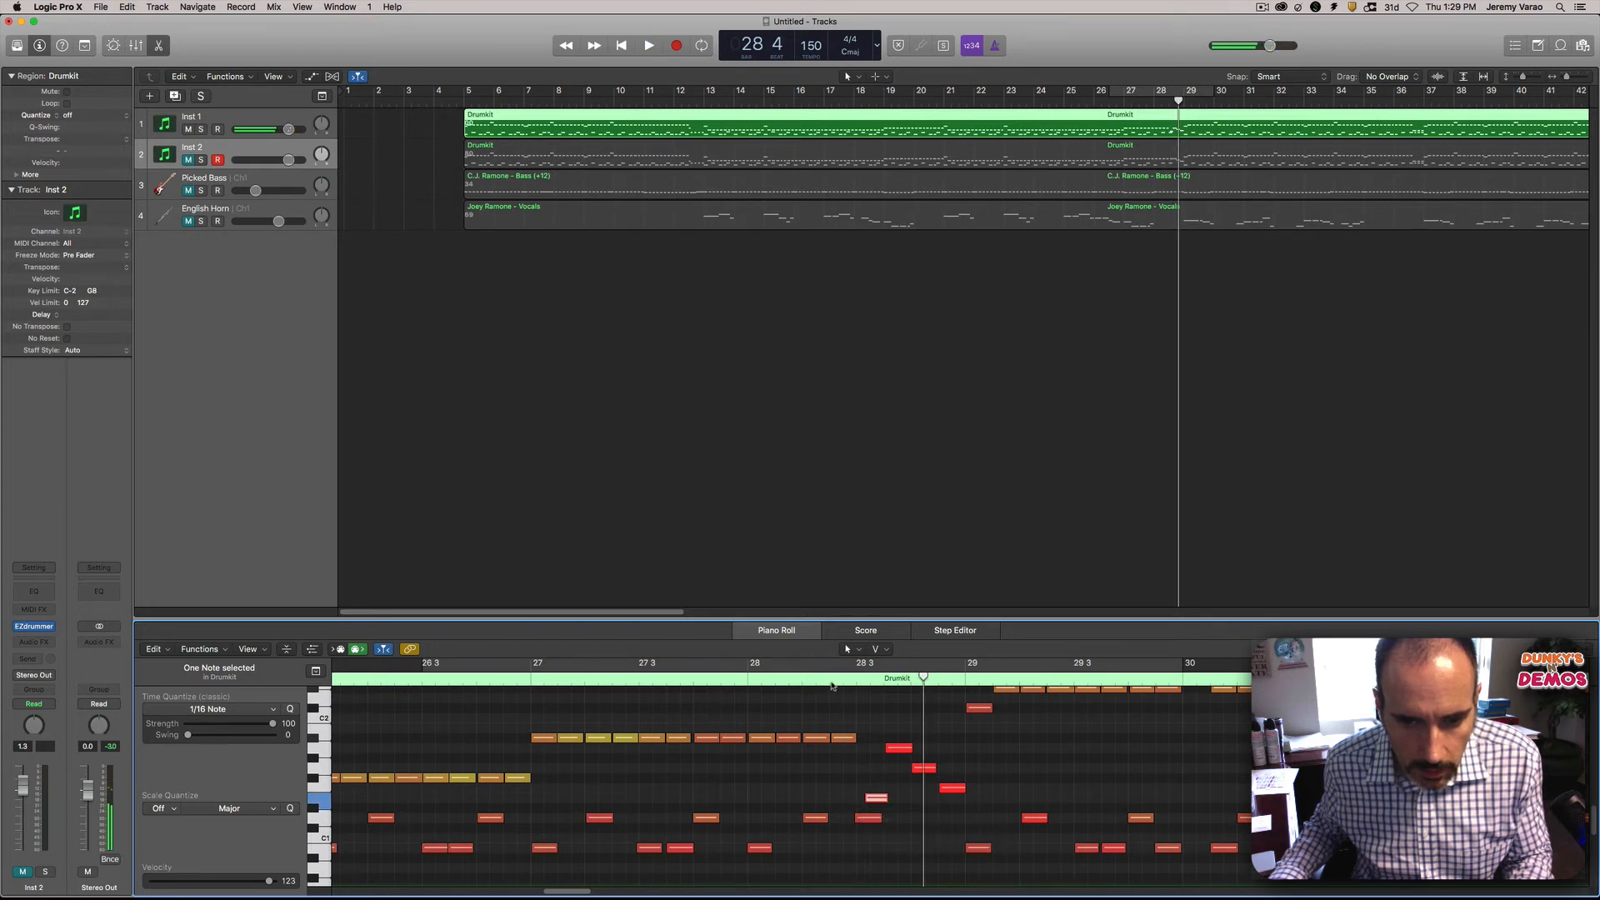
left_click(831, 681)
key("space")
key("space")
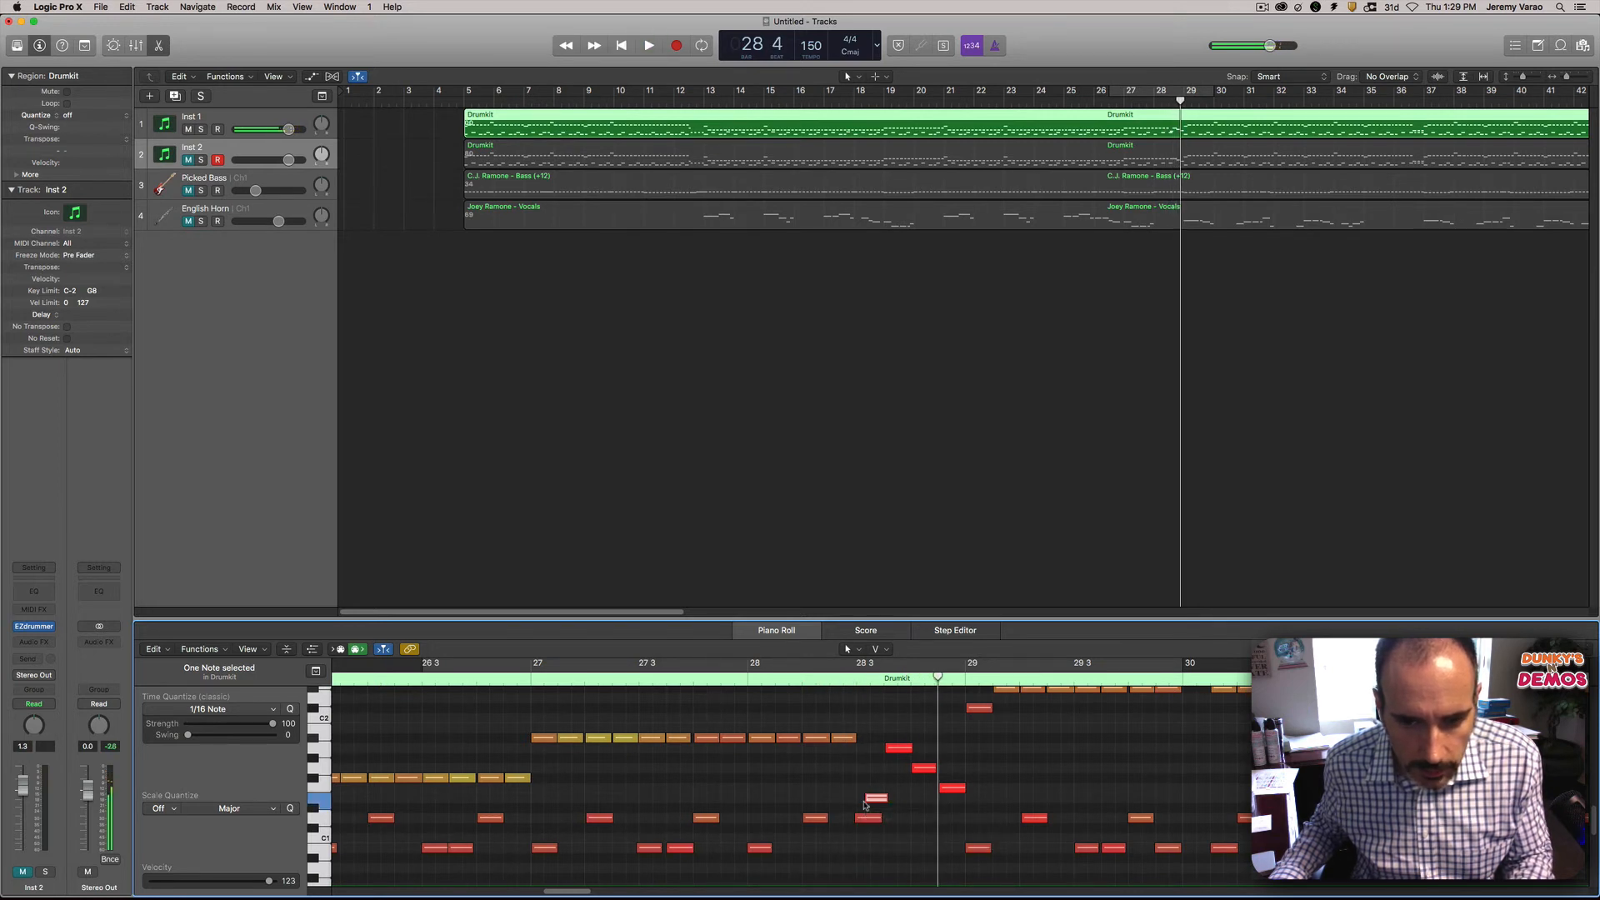
left_click(871, 798)
left_click(836, 681)
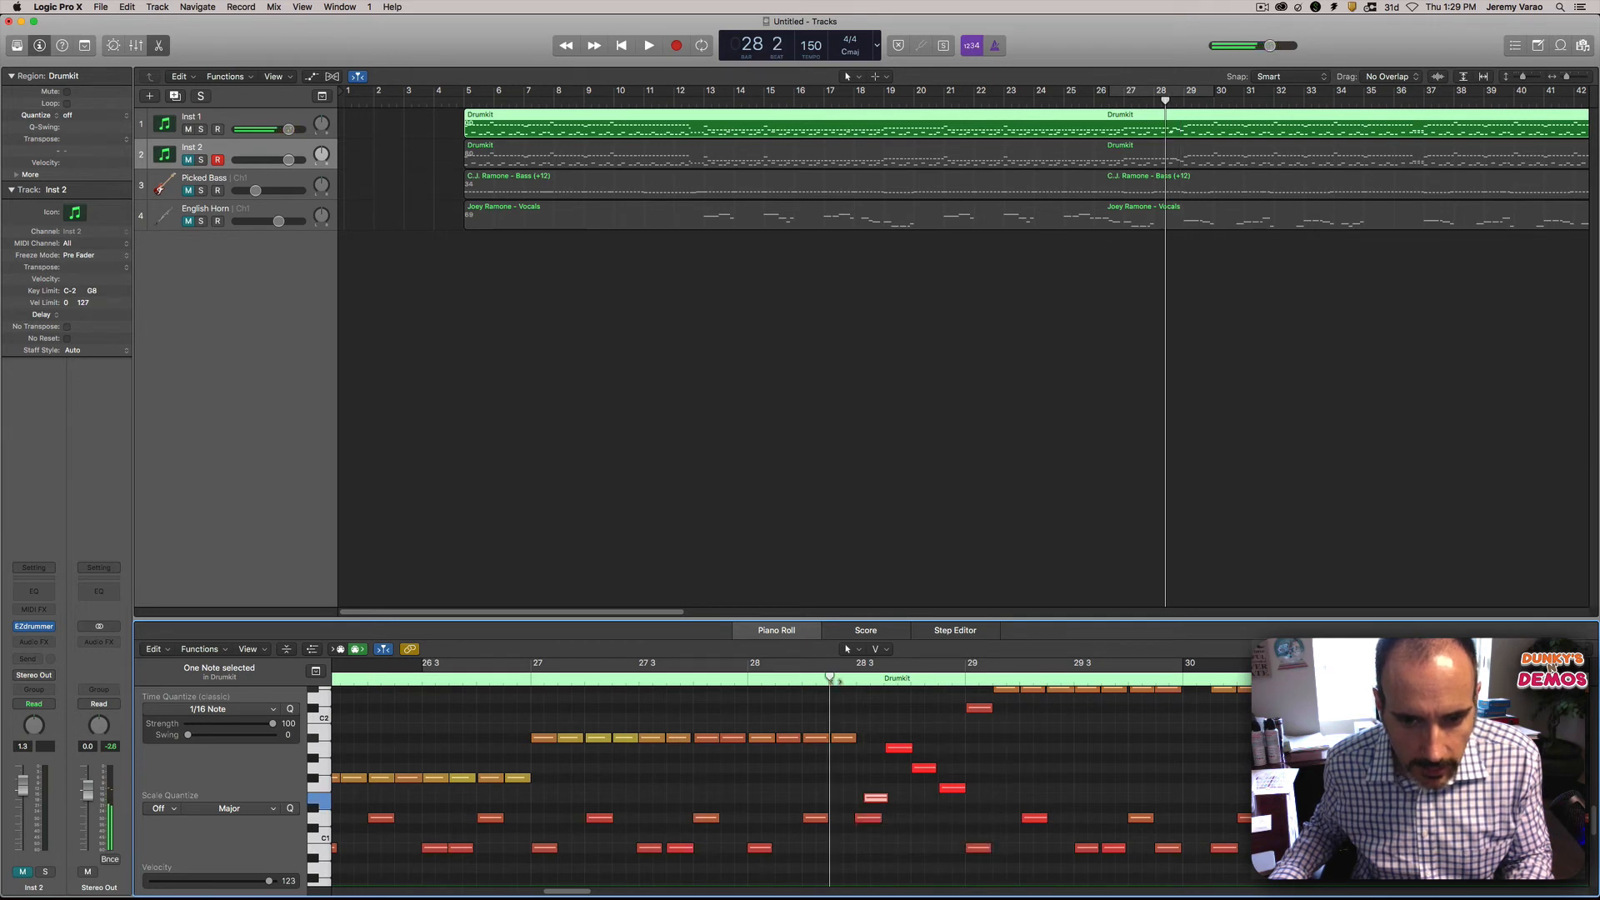
key("space")
key("space")
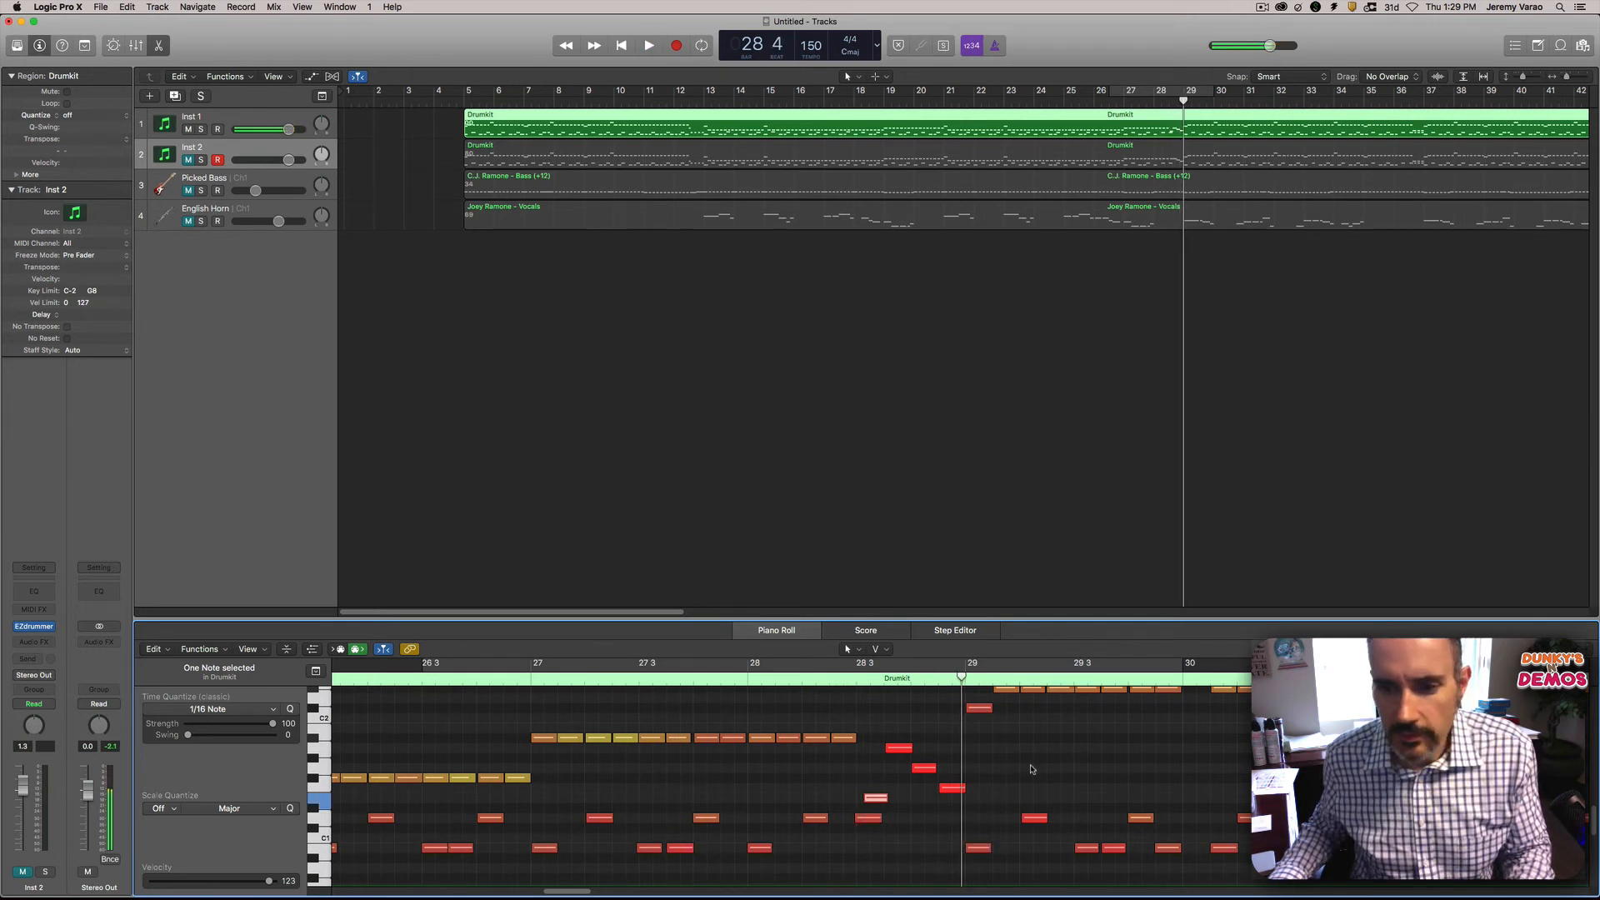
Step: Lower the E1 snare note's velocity to 109, replay the fill, and reduce it further to 105
left_click(875, 798)
left_click_drag(876, 797, 875, 826)
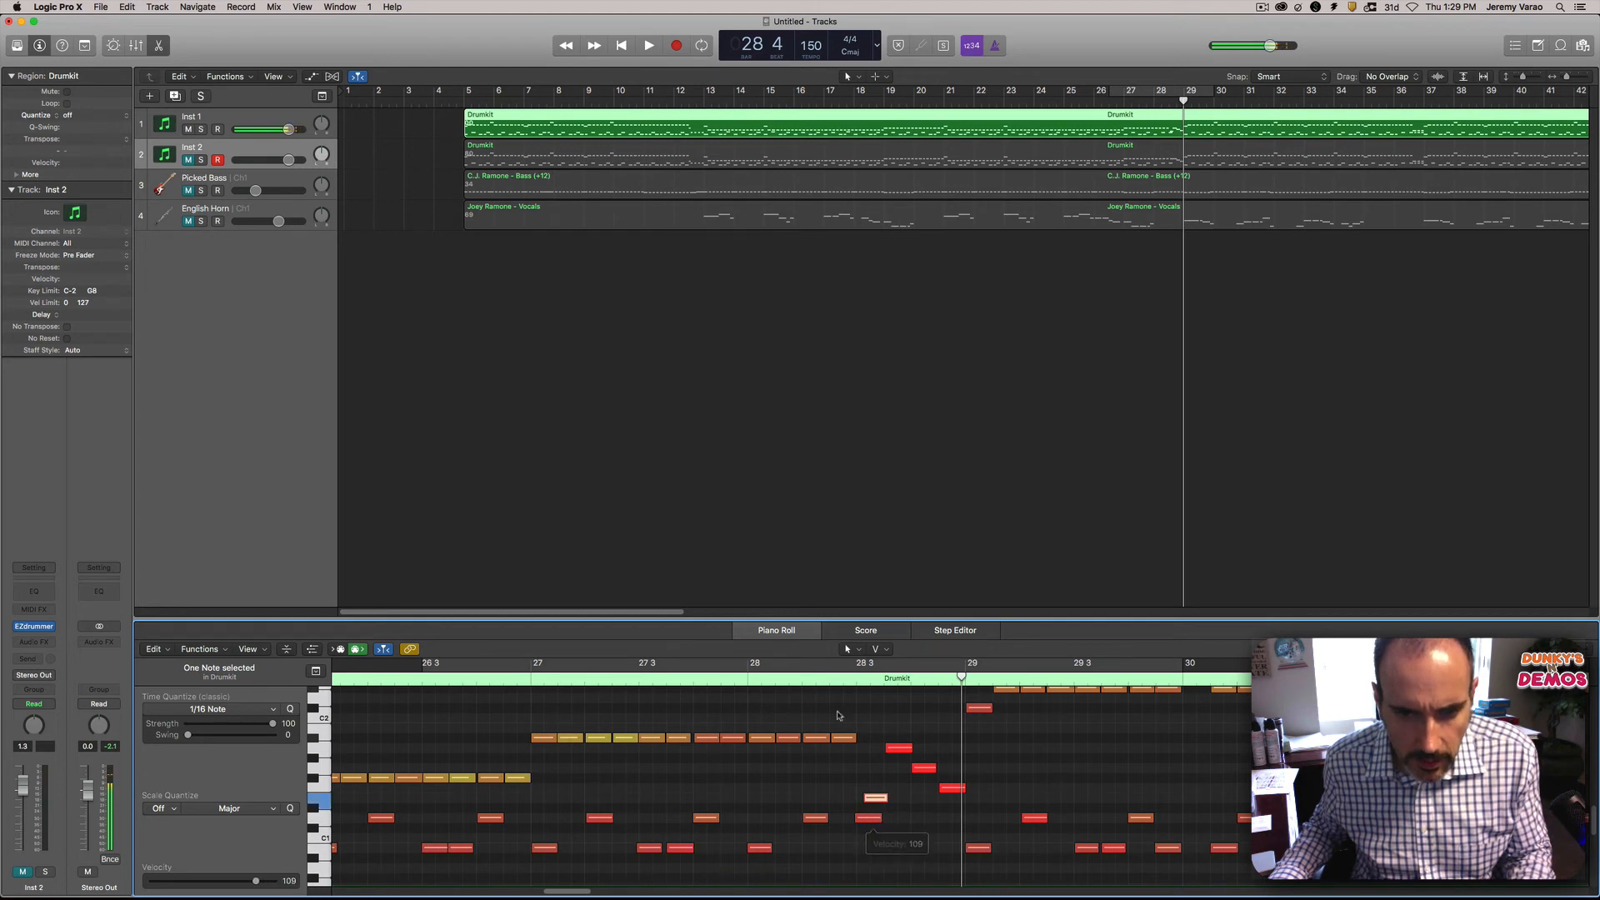
key("space")
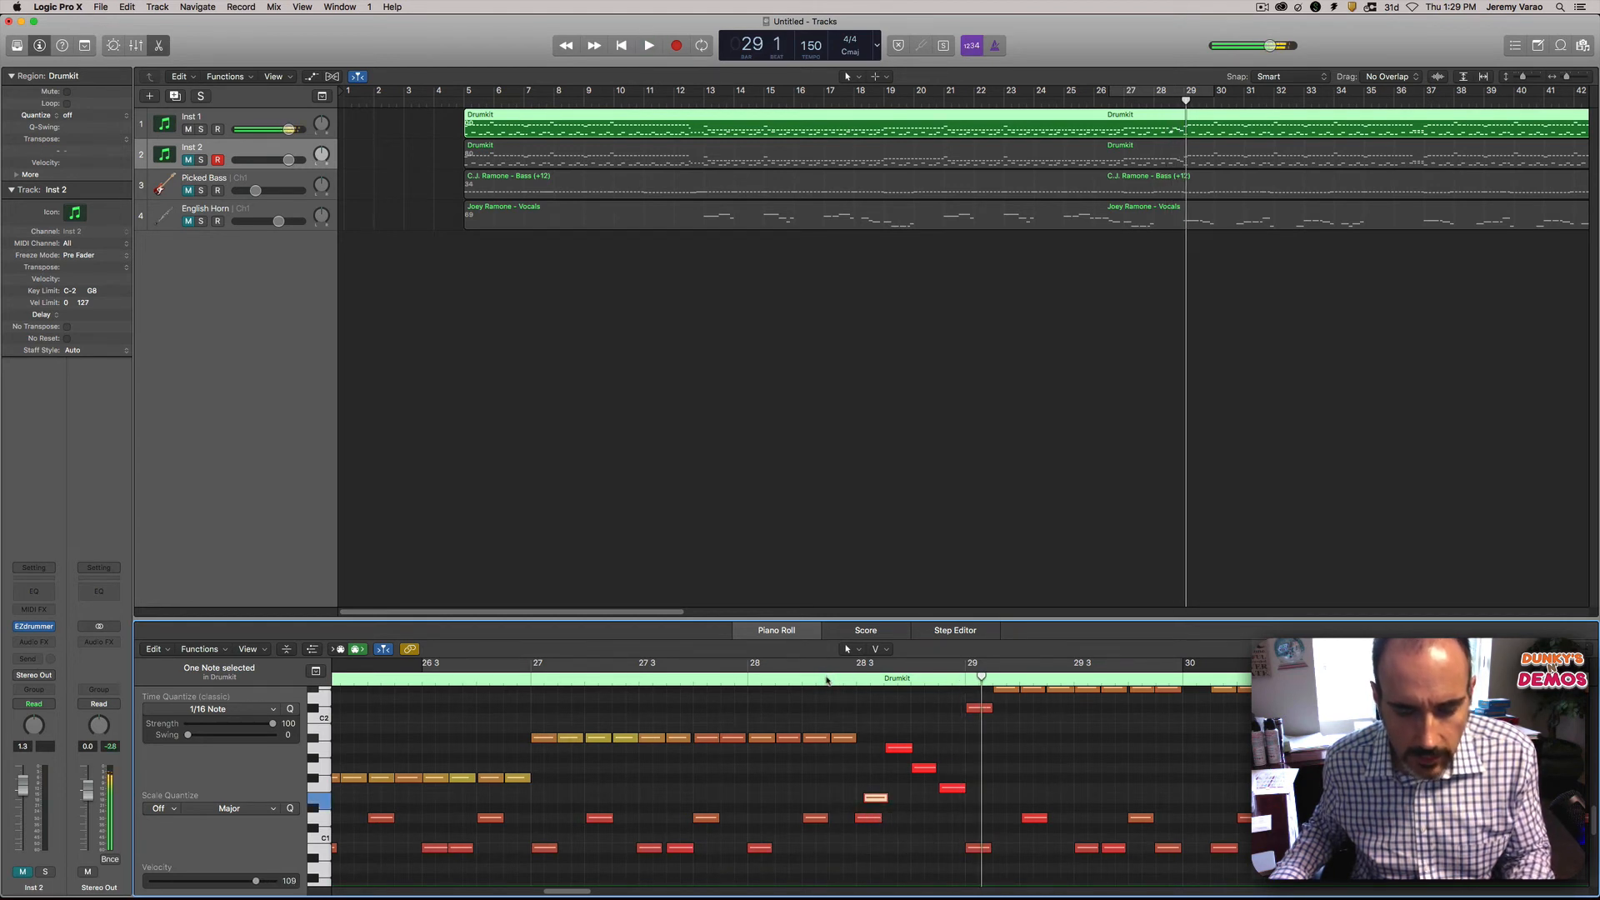
left_click_drag(872, 802, 882, 805)
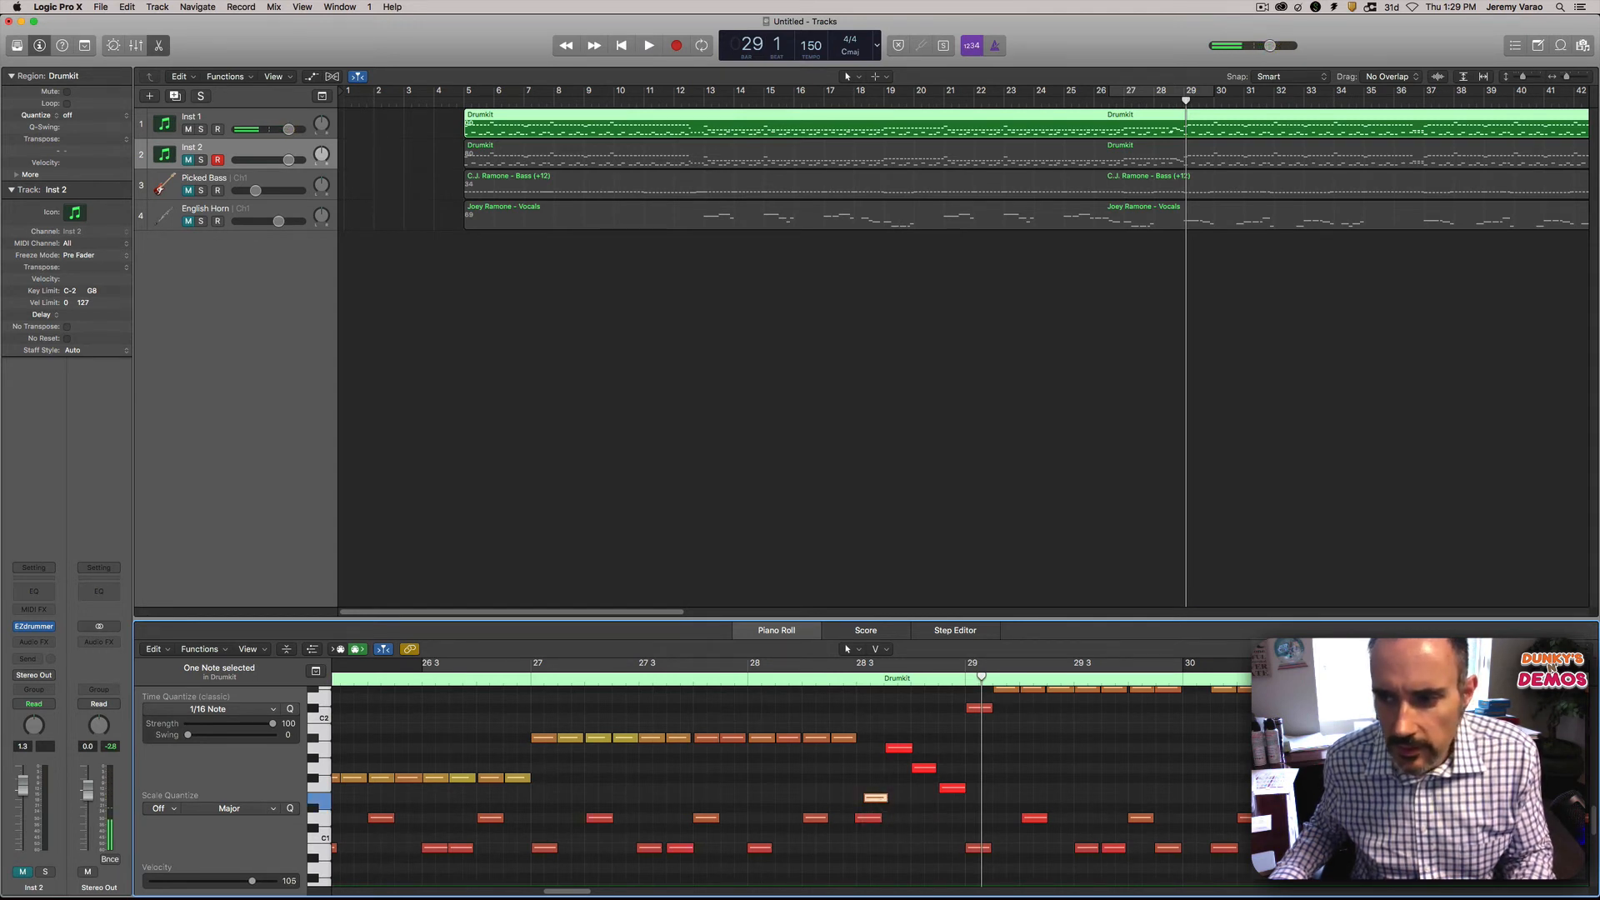
key("super+Up")
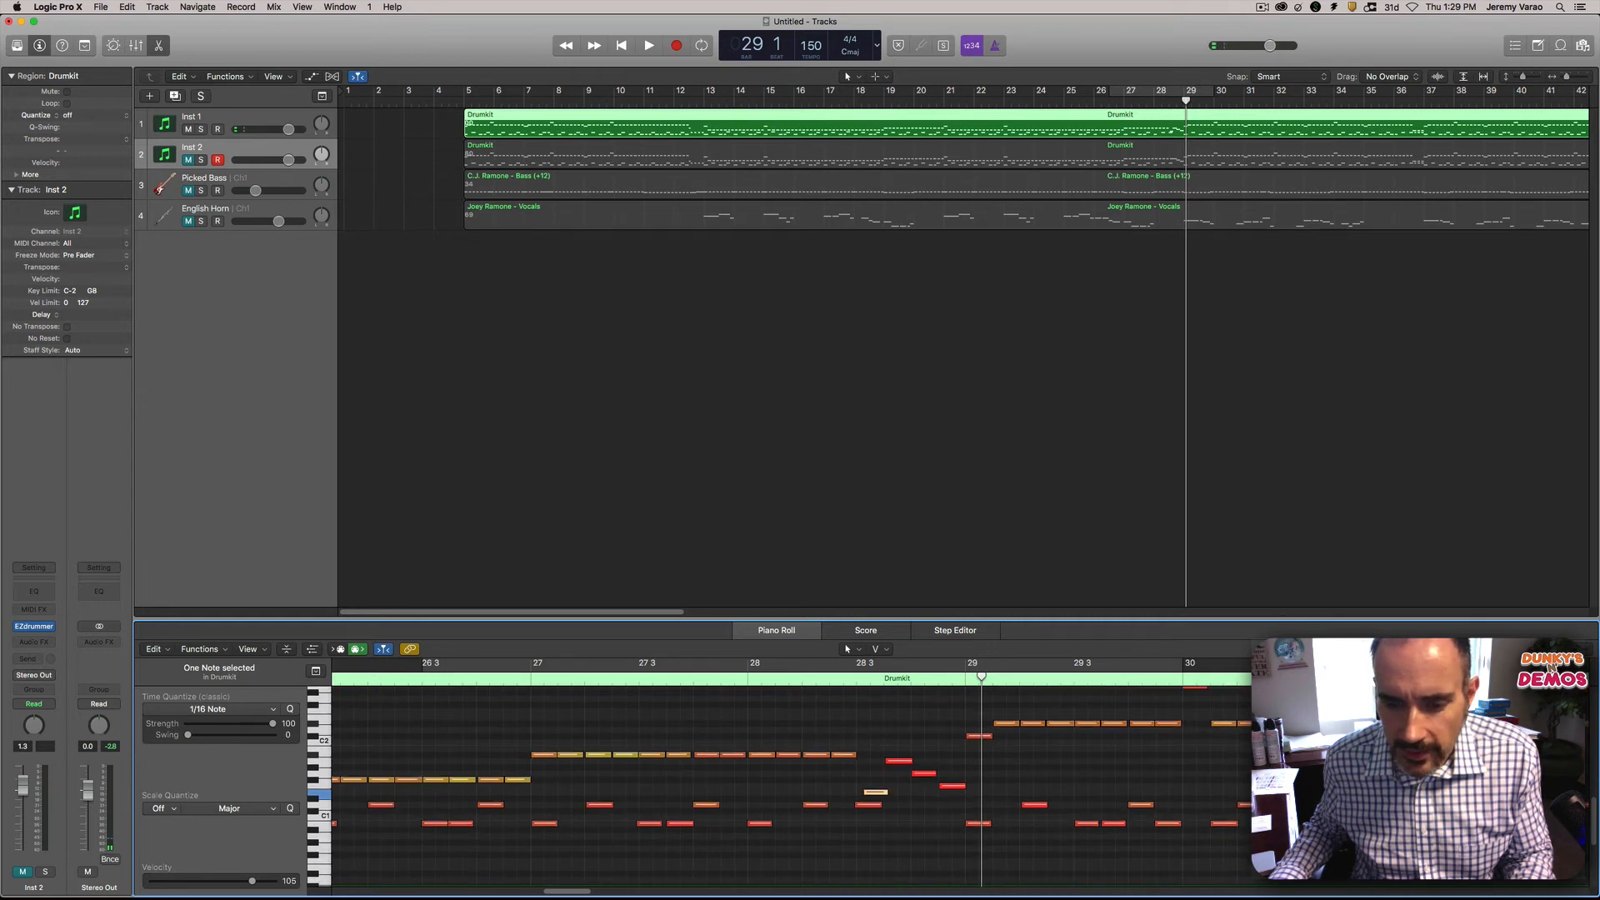
key("super+Left")
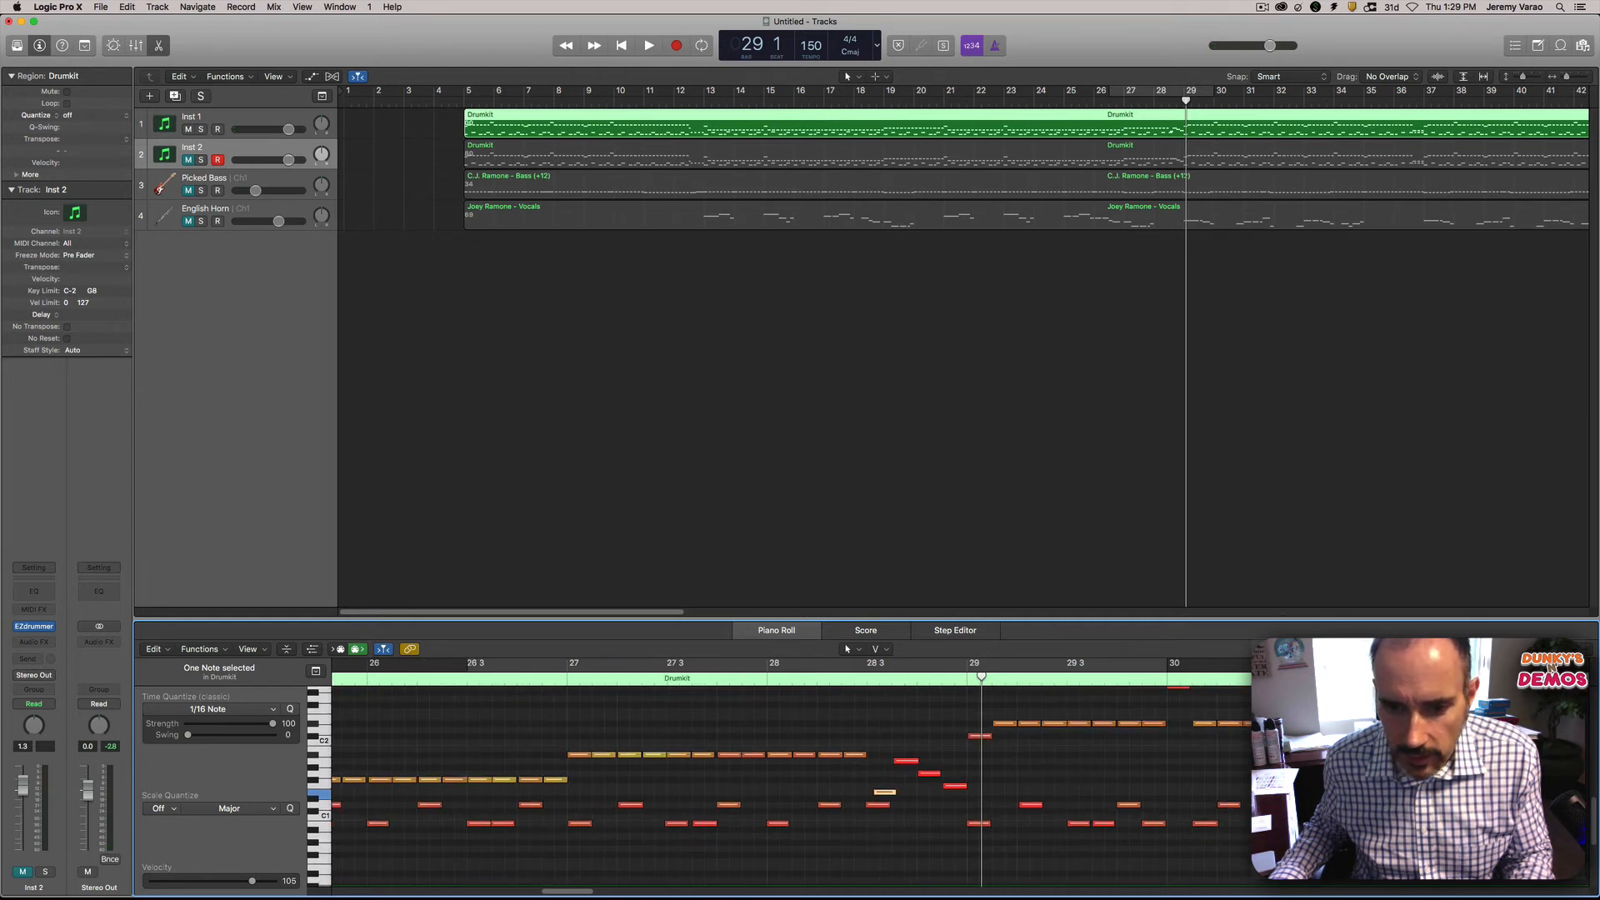
Step: Play the edited fill from bar 28, and play it again in context from just before bar 27 through bar 30
left_click(774, 688)
key("space")
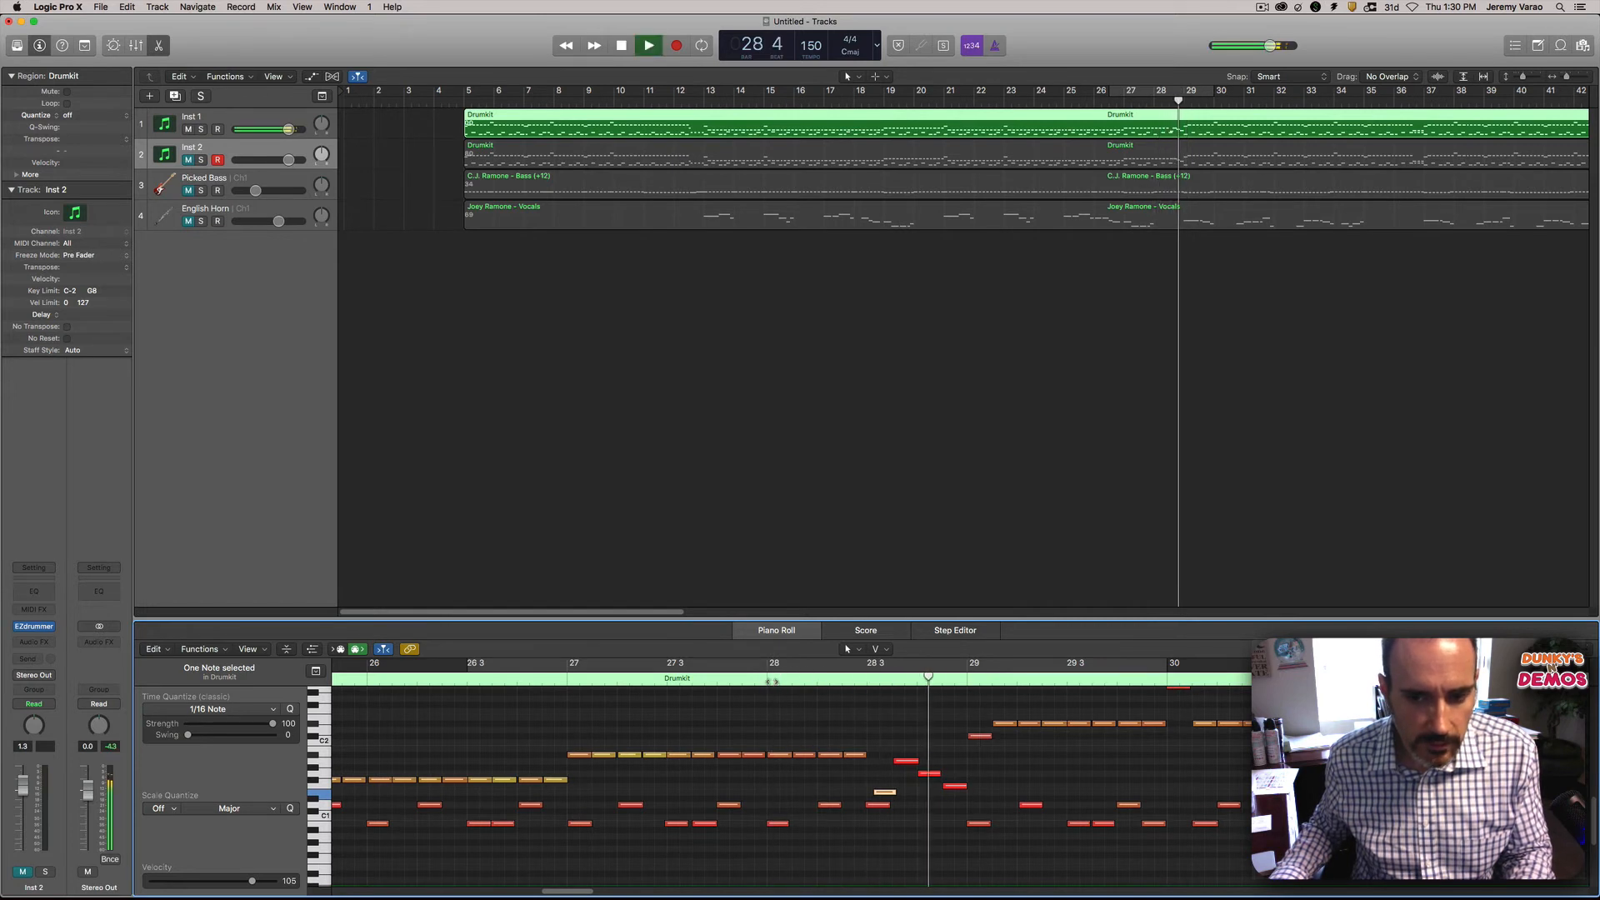
key("space")
scroll(897, 796, "up", 1)
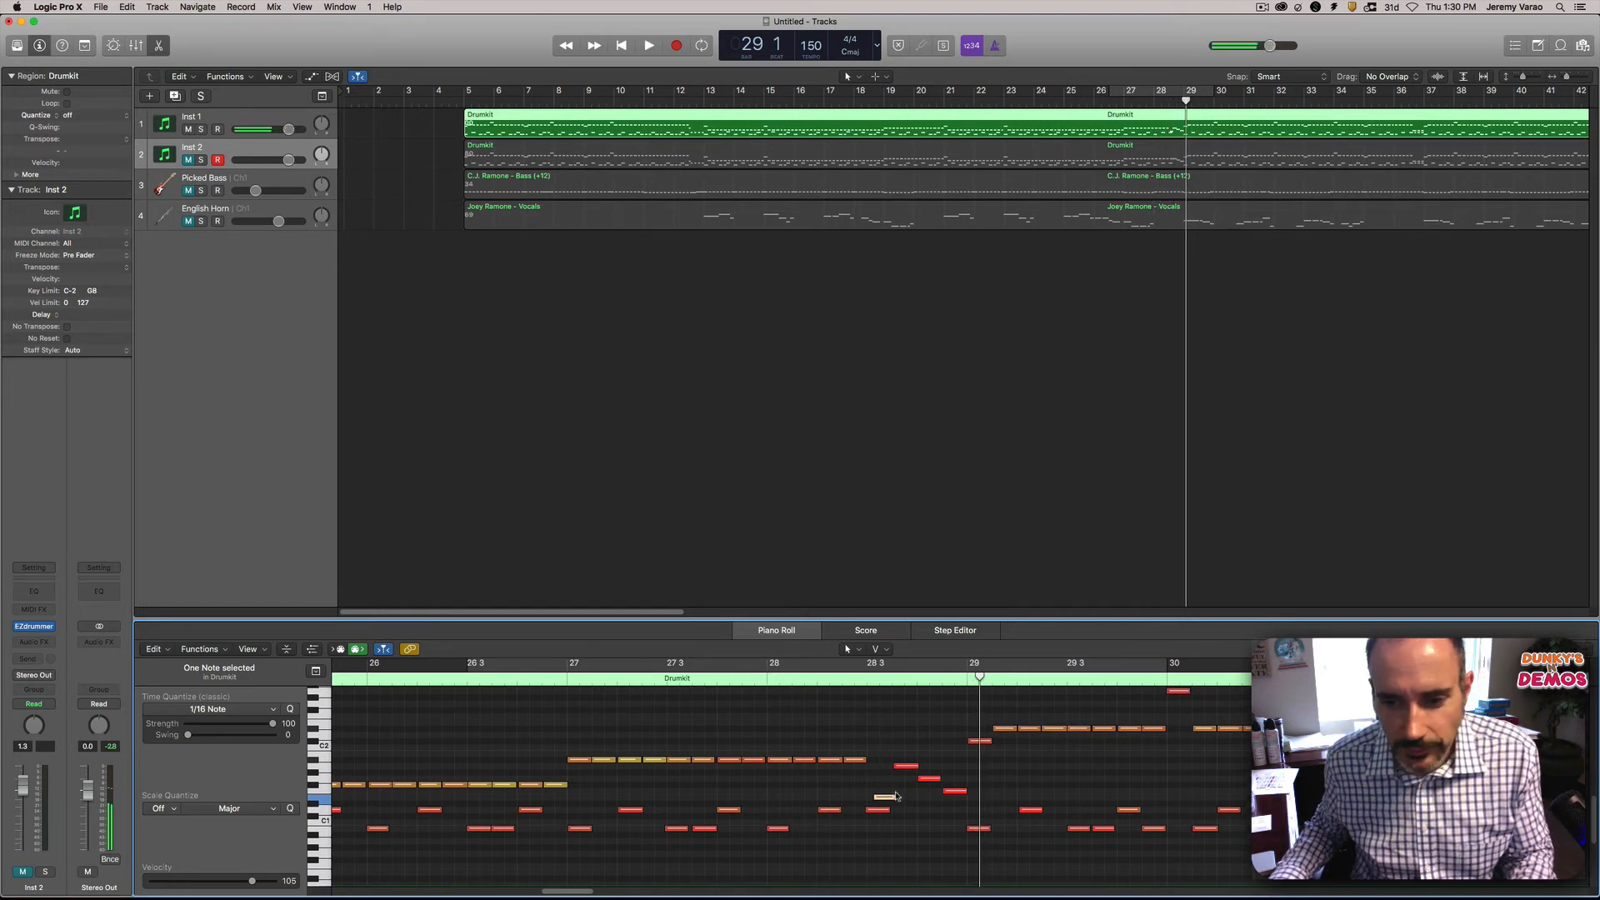
scroll(897, 796, "up", 1)
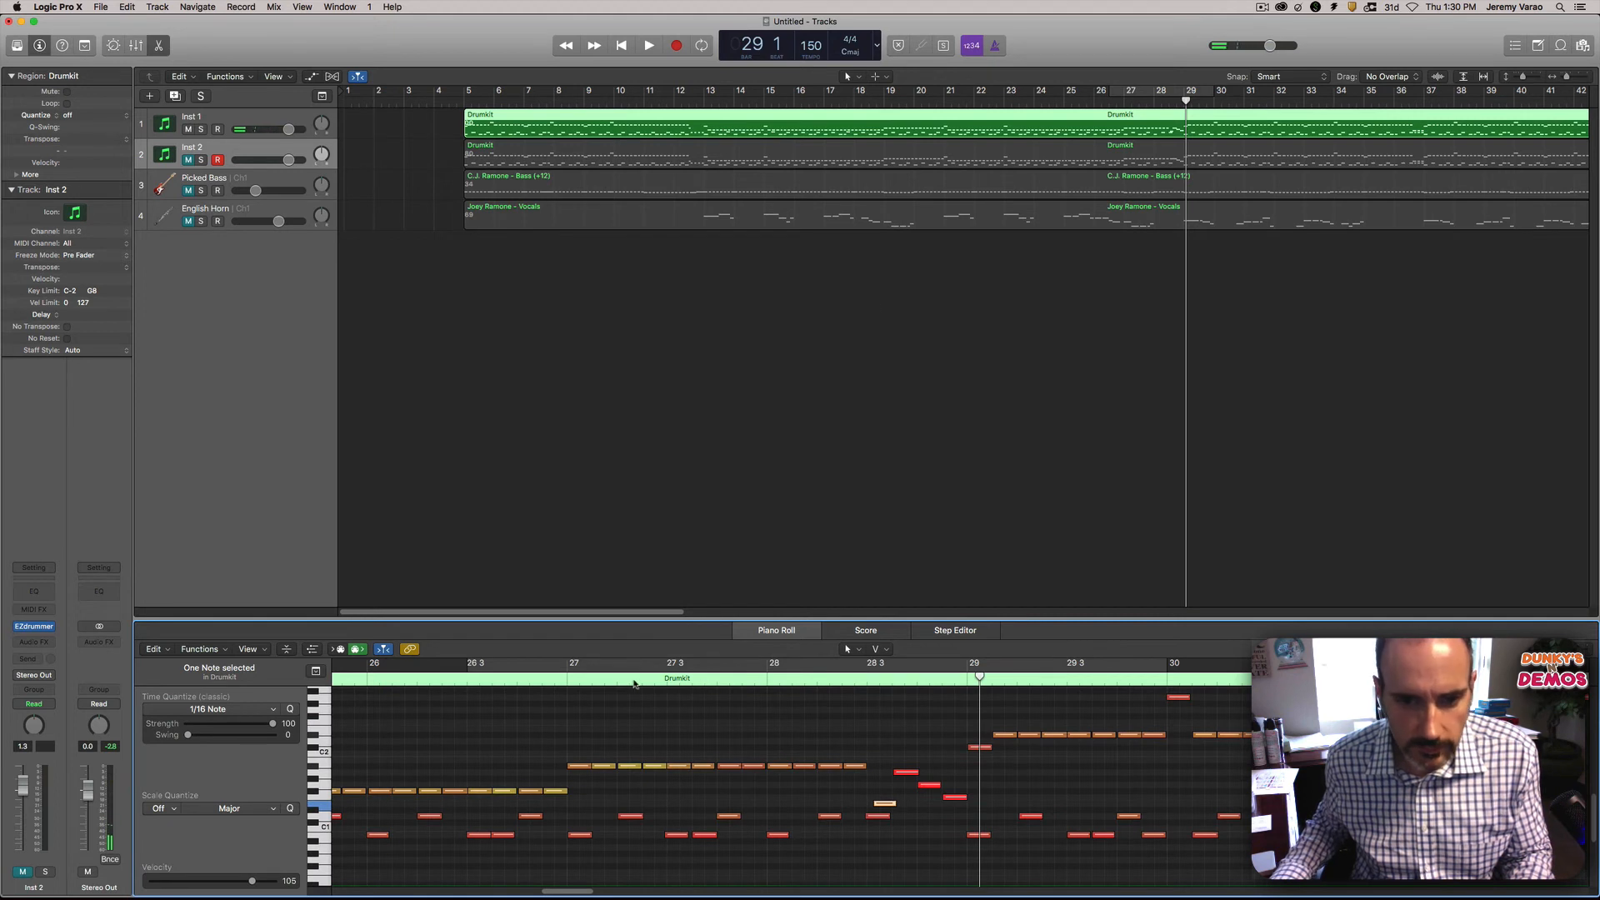
left_click(555, 681)
key("space")
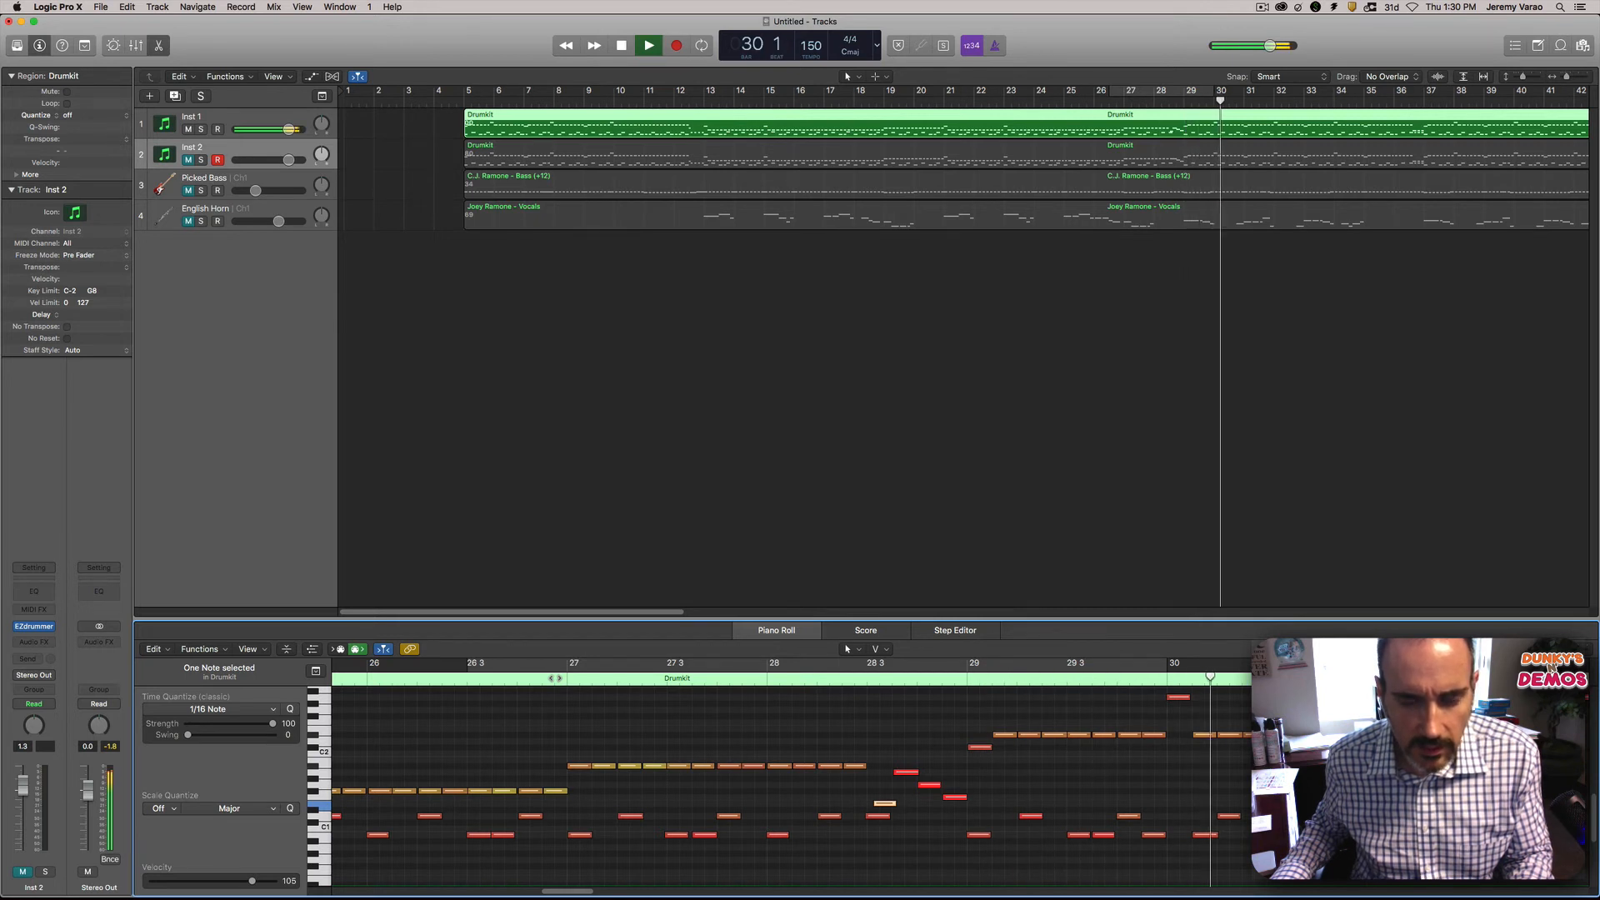
key("space")
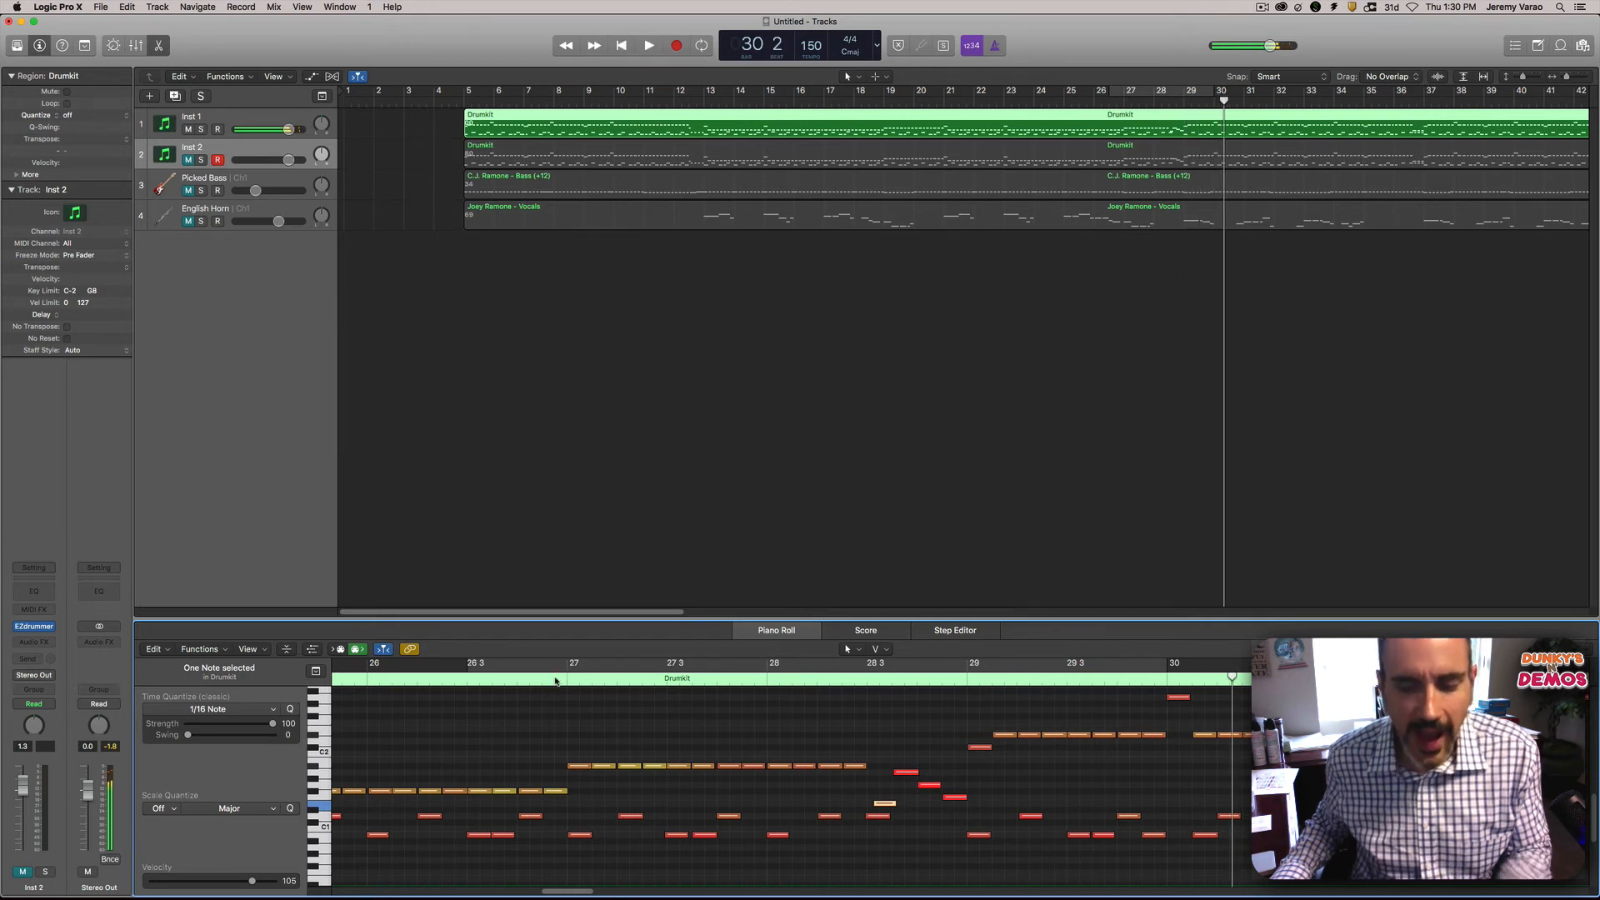
Step: Move the A2 crash note at bar 30 and all following A2 notes an eighth note earlier and play the result
left_click(1176, 697)
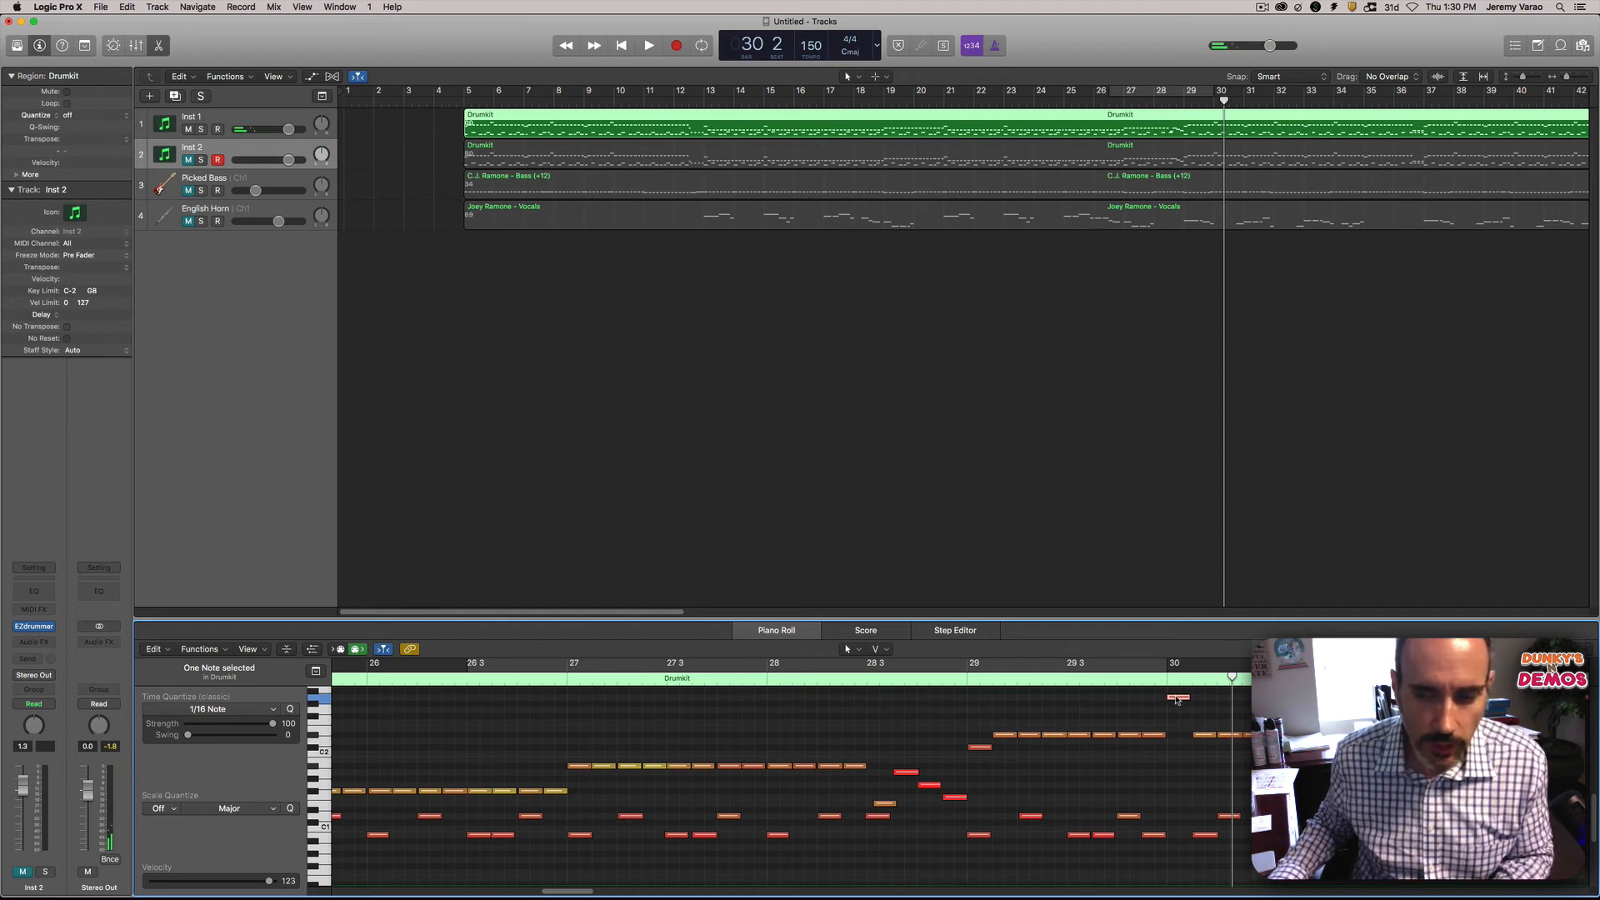
right_click(1177, 698)
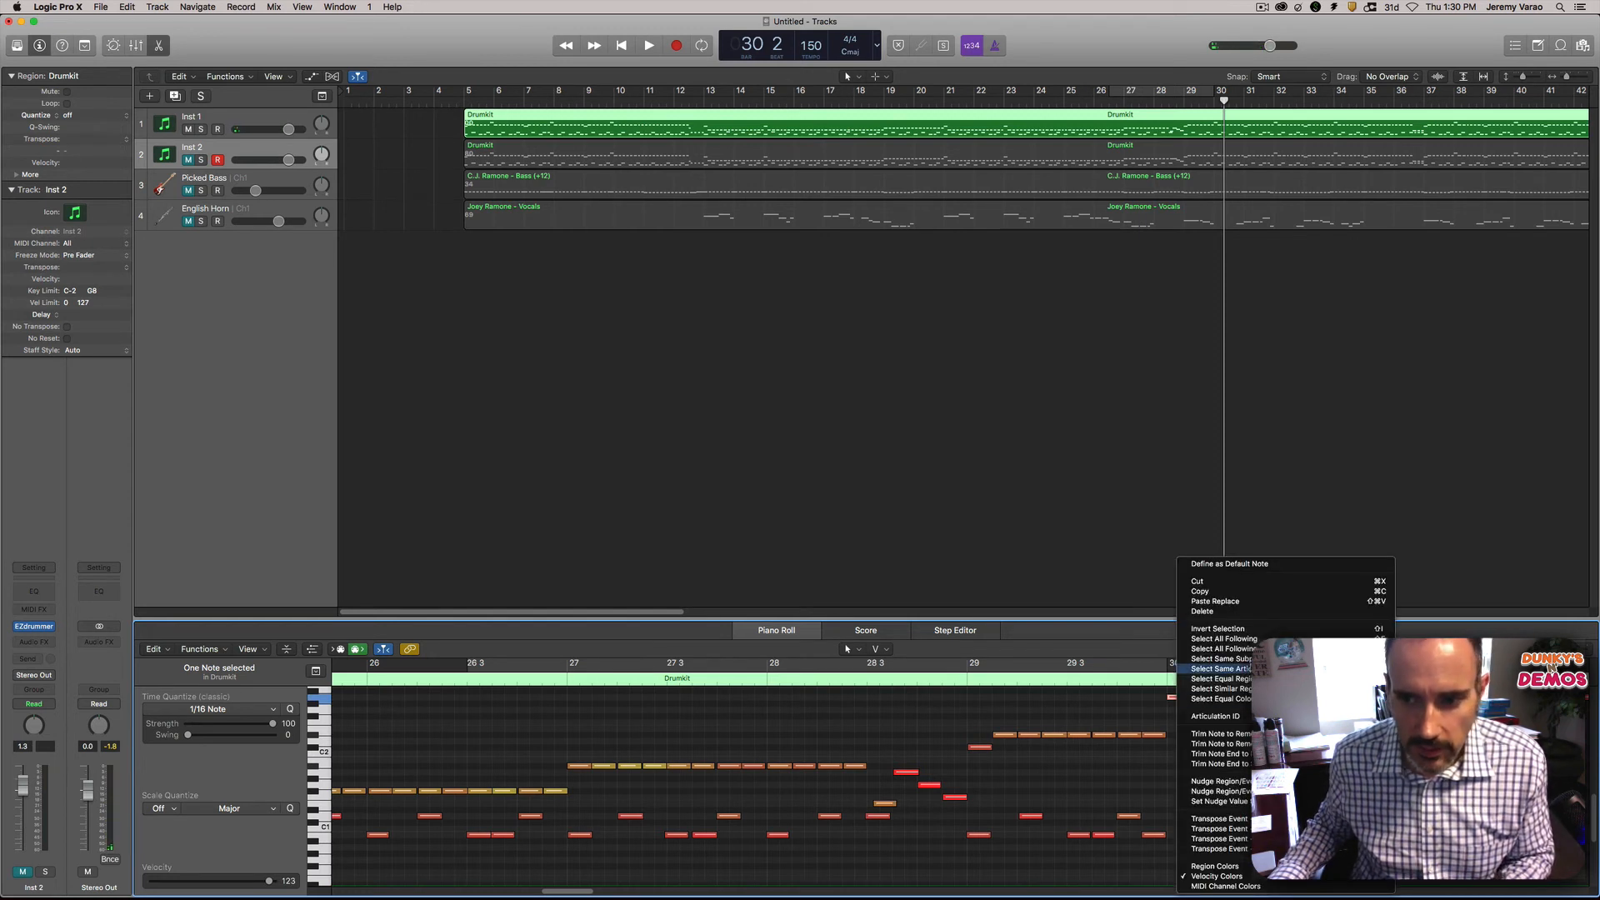
left_click(1221, 648)
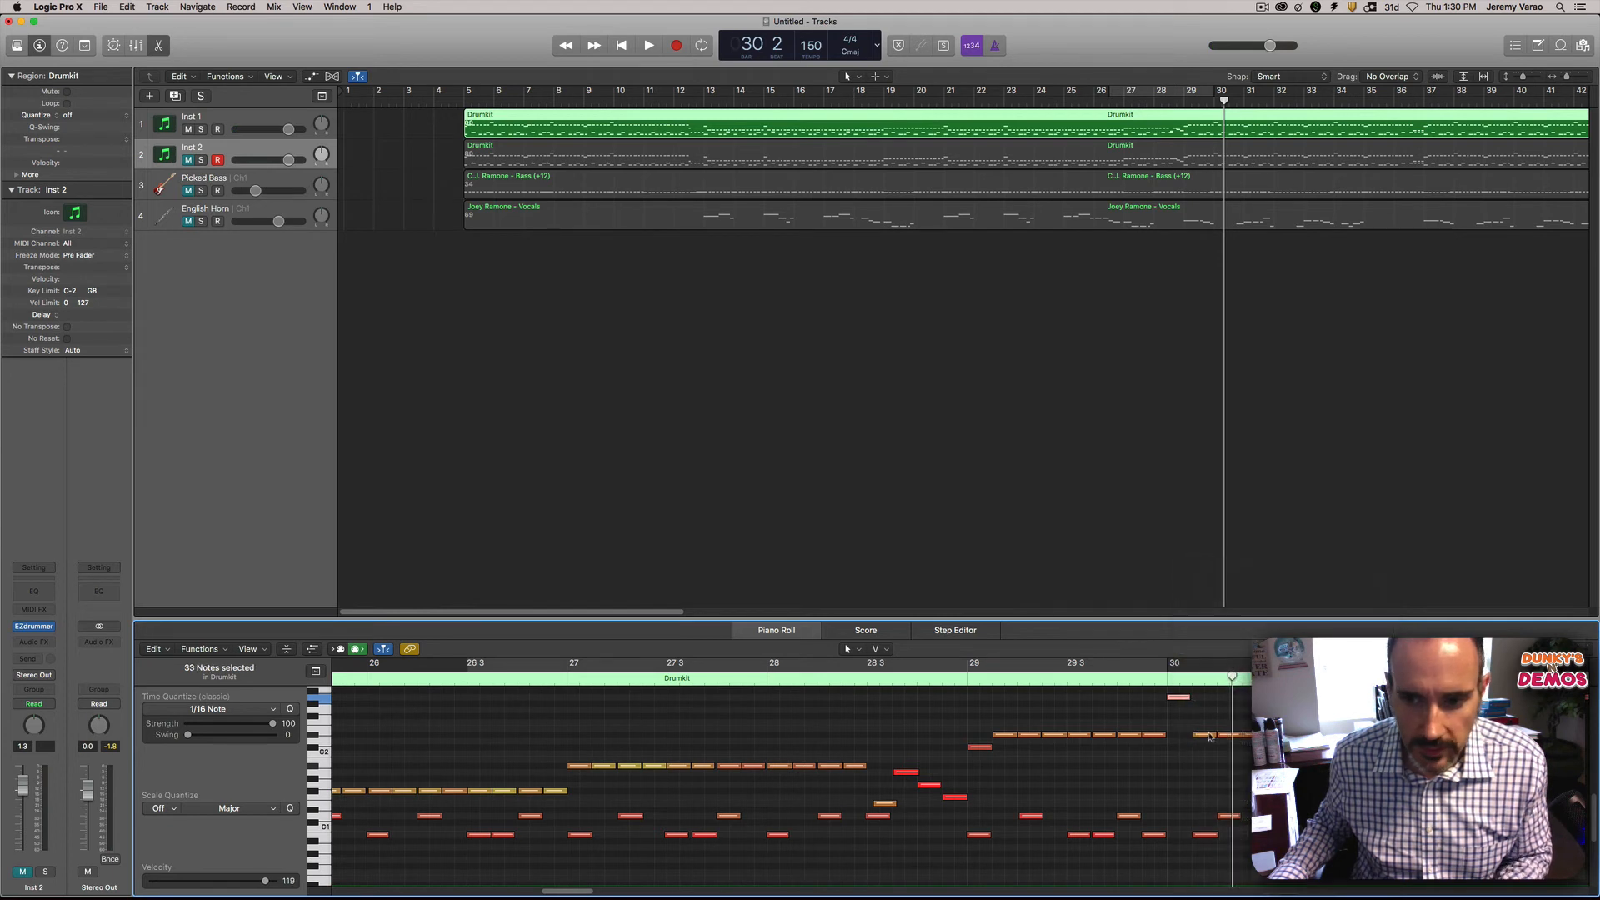
left_click_drag(1179, 698, 1156, 702)
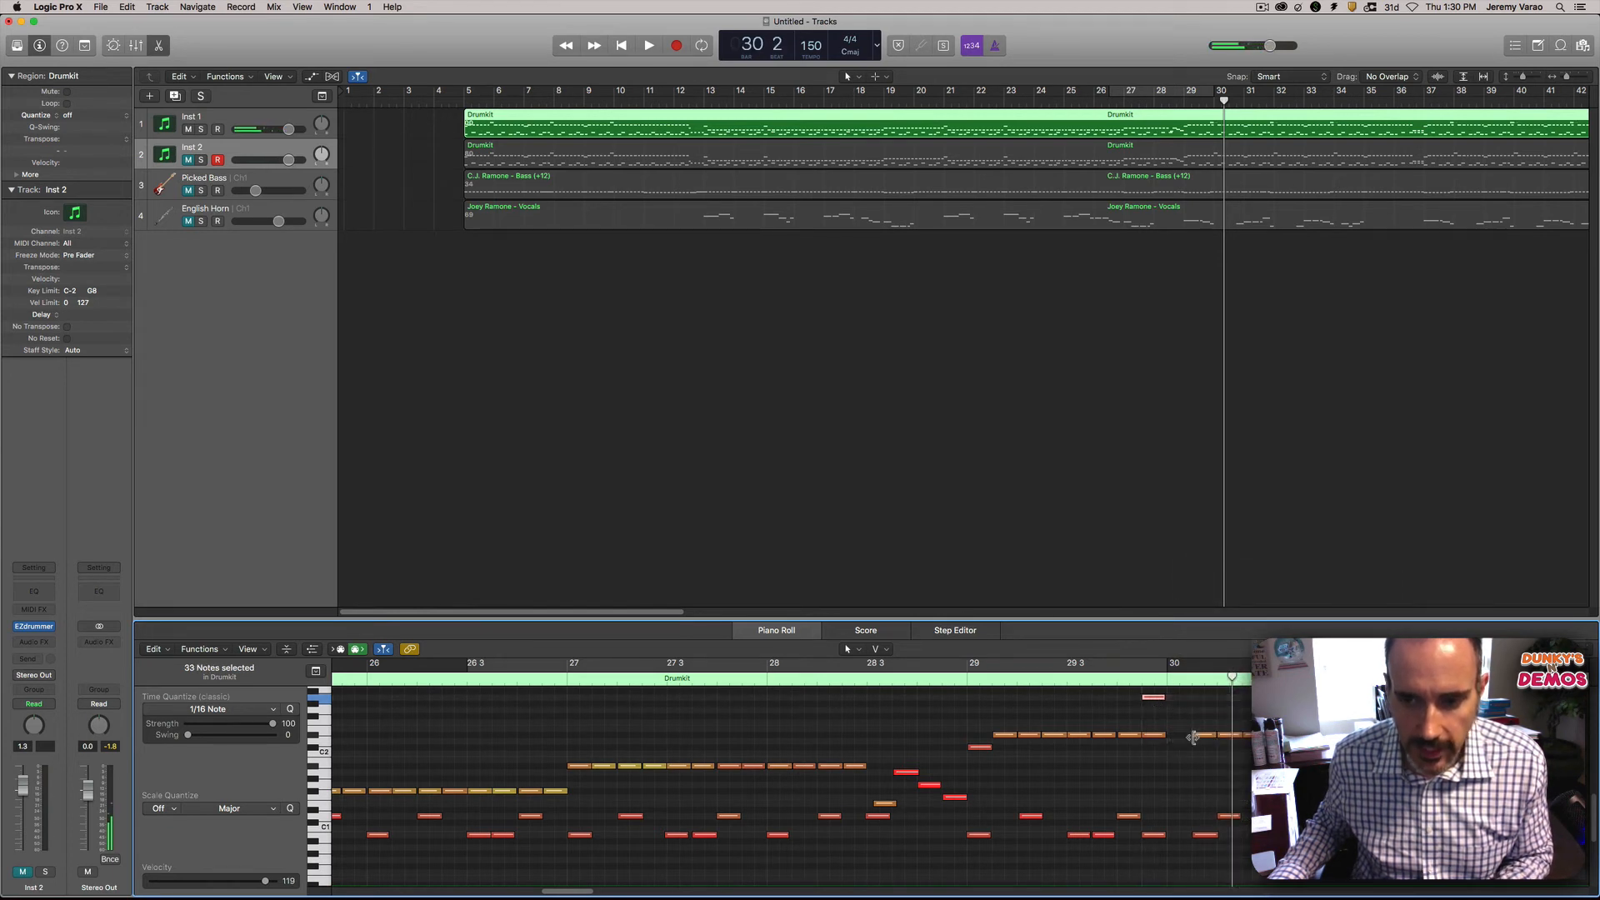
left_click(921, 682)
key("space")
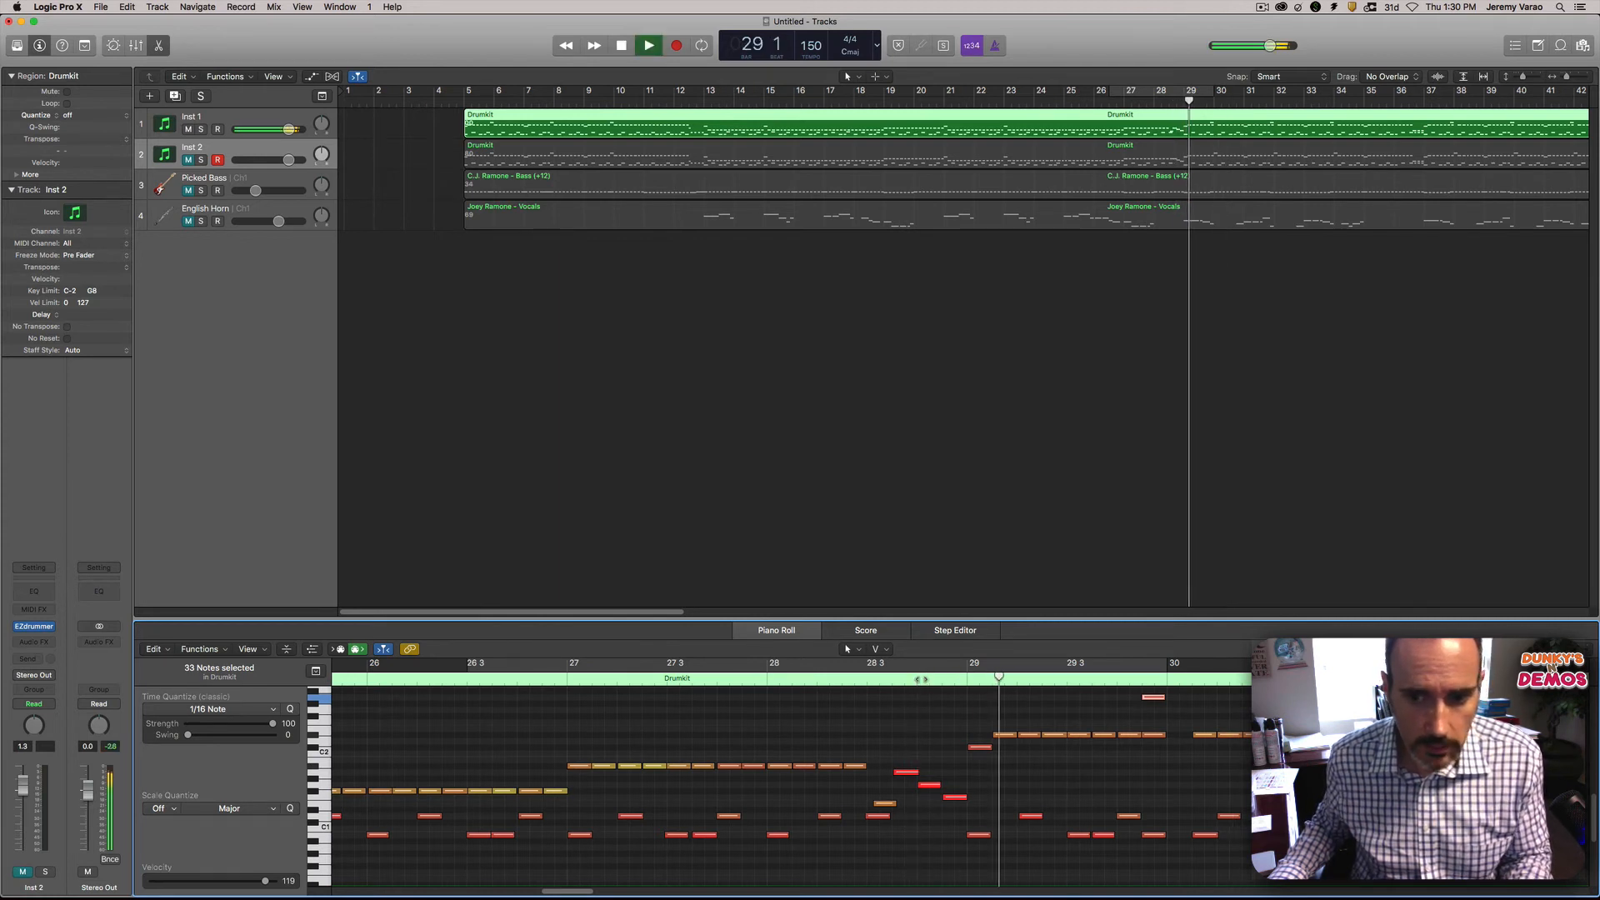
key("space")
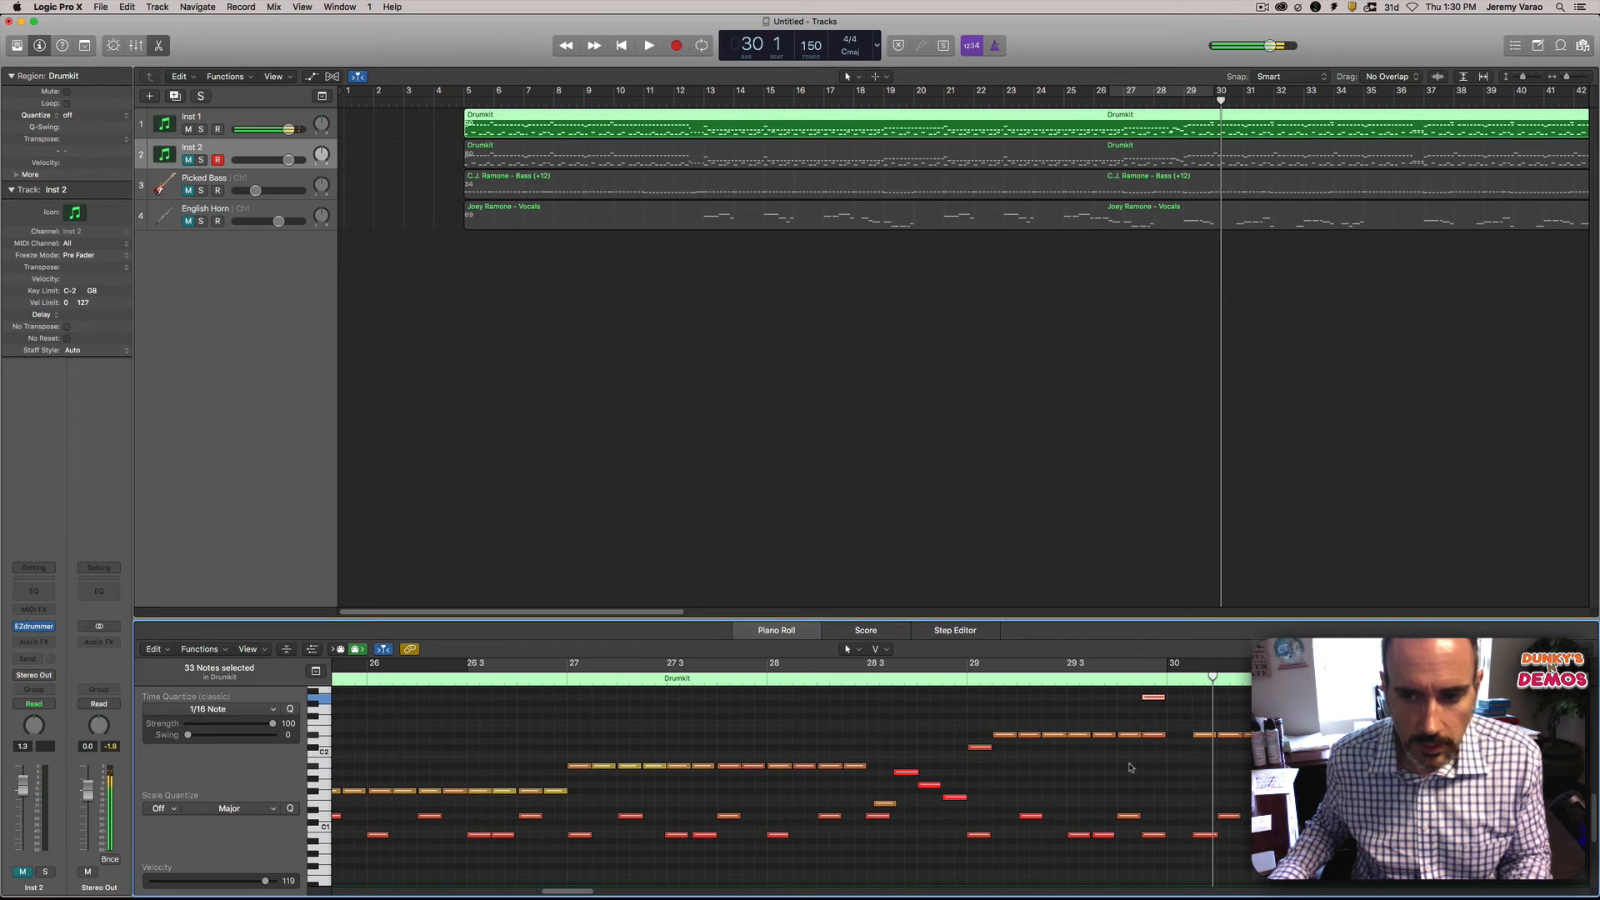
Step: Delete the D#2 ride notes that coincide with the moved A2 crash hits between bars 29 and 40
left_click(1159, 737)
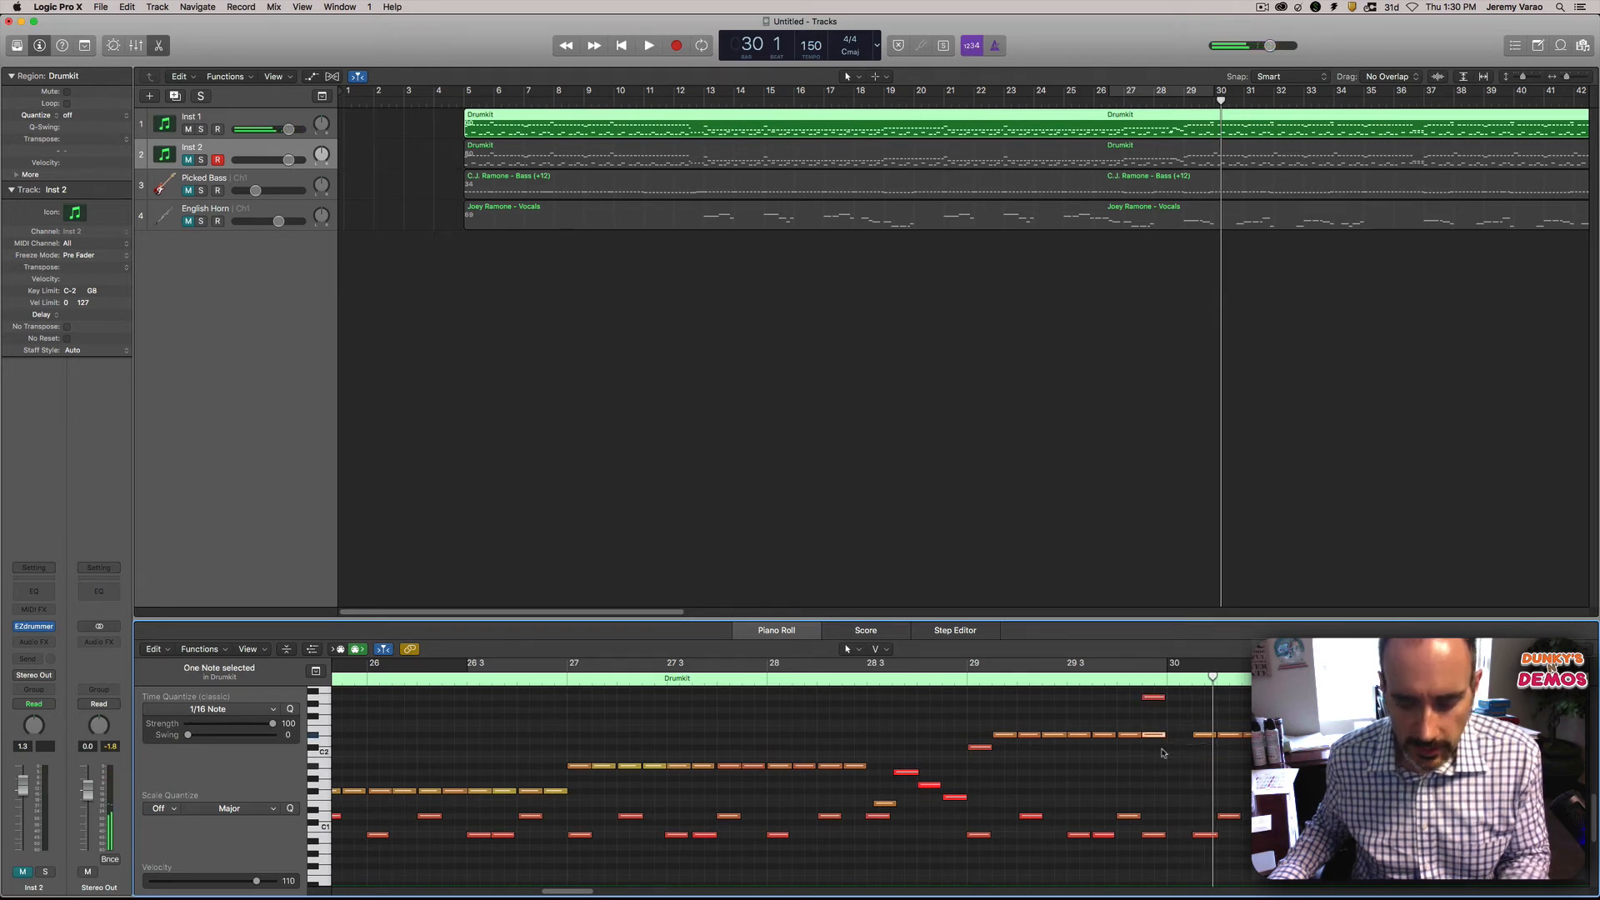
left_click_drag(581, 894, 608, 893)
left_click(900, 735)
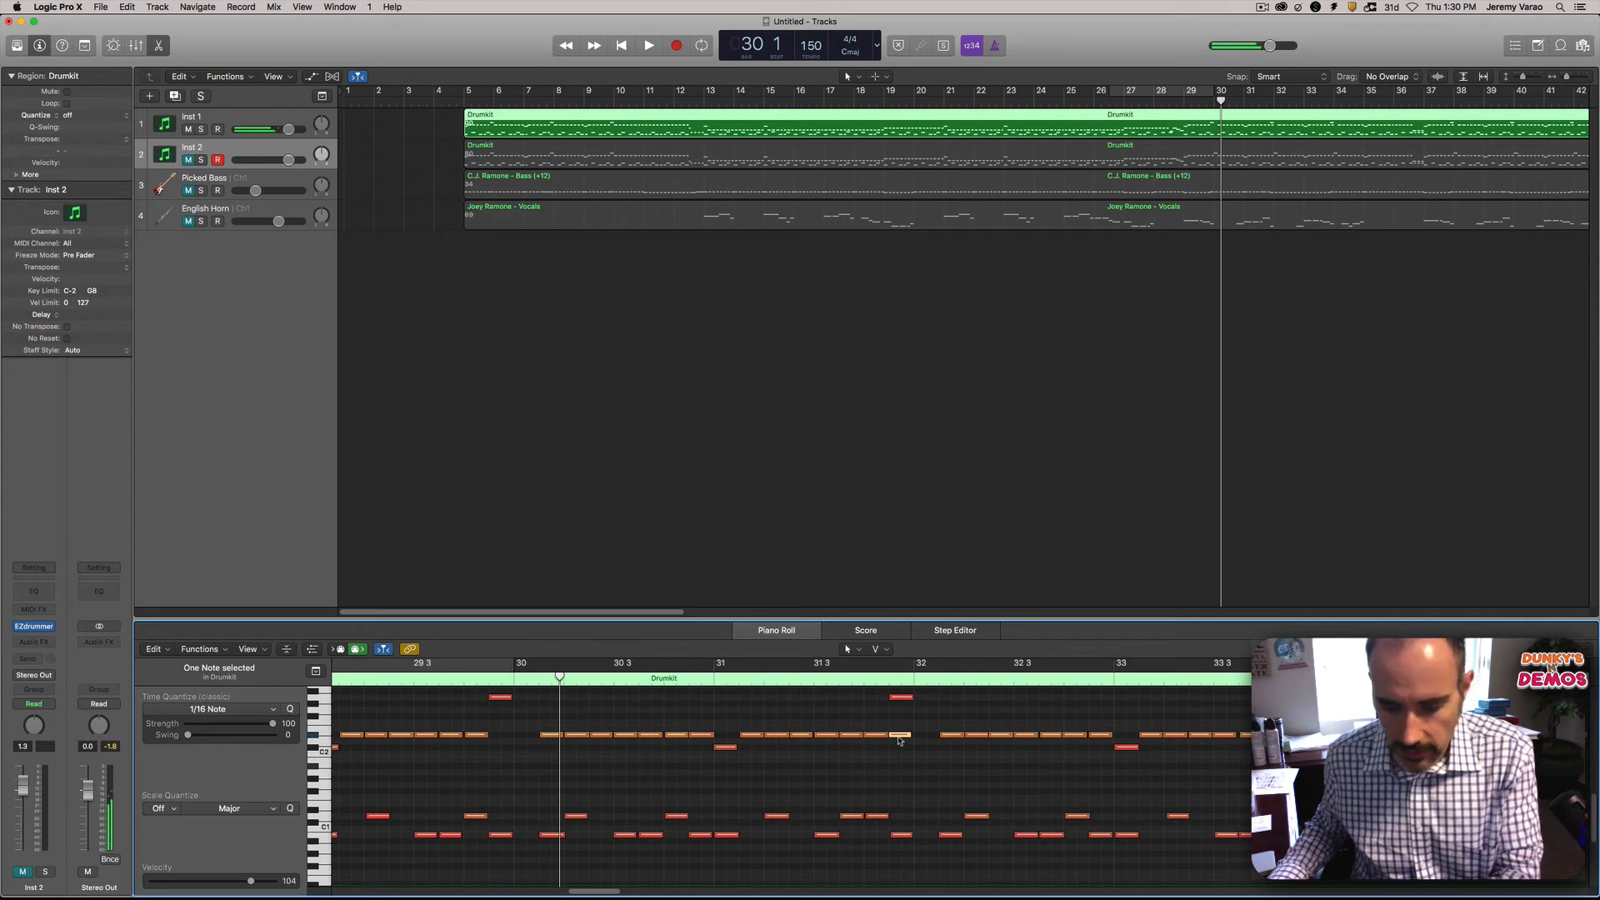
key("Delete")
left_click_drag(250, 881, 257, 881)
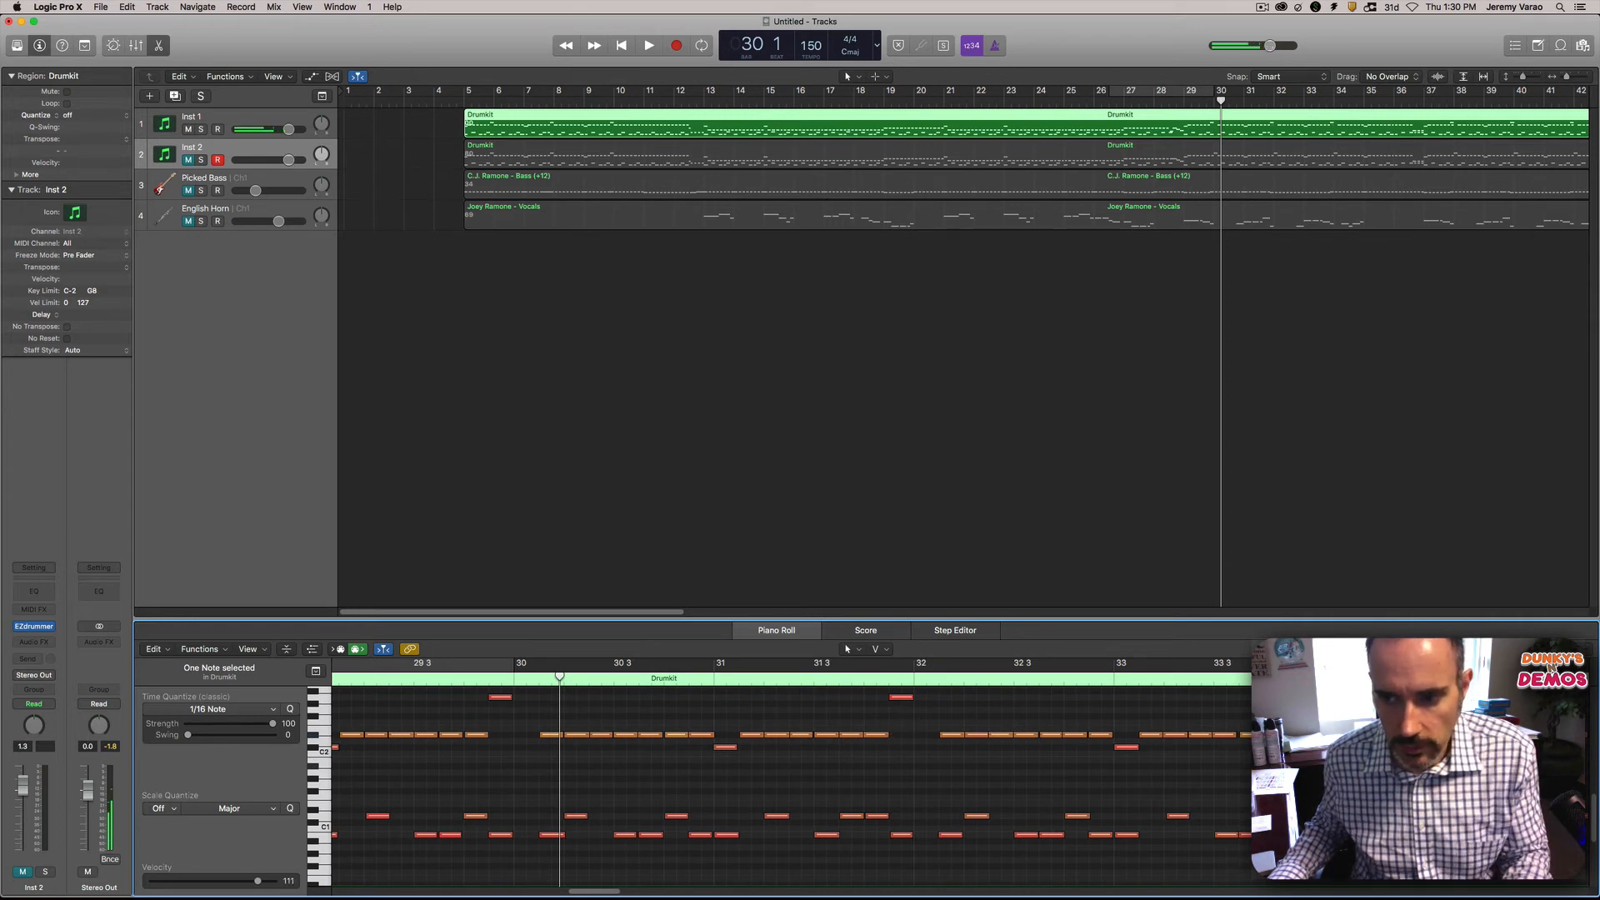
left_click_drag(603, 893, 639, 893)
left_click_drag(258, 881, 253, 881)
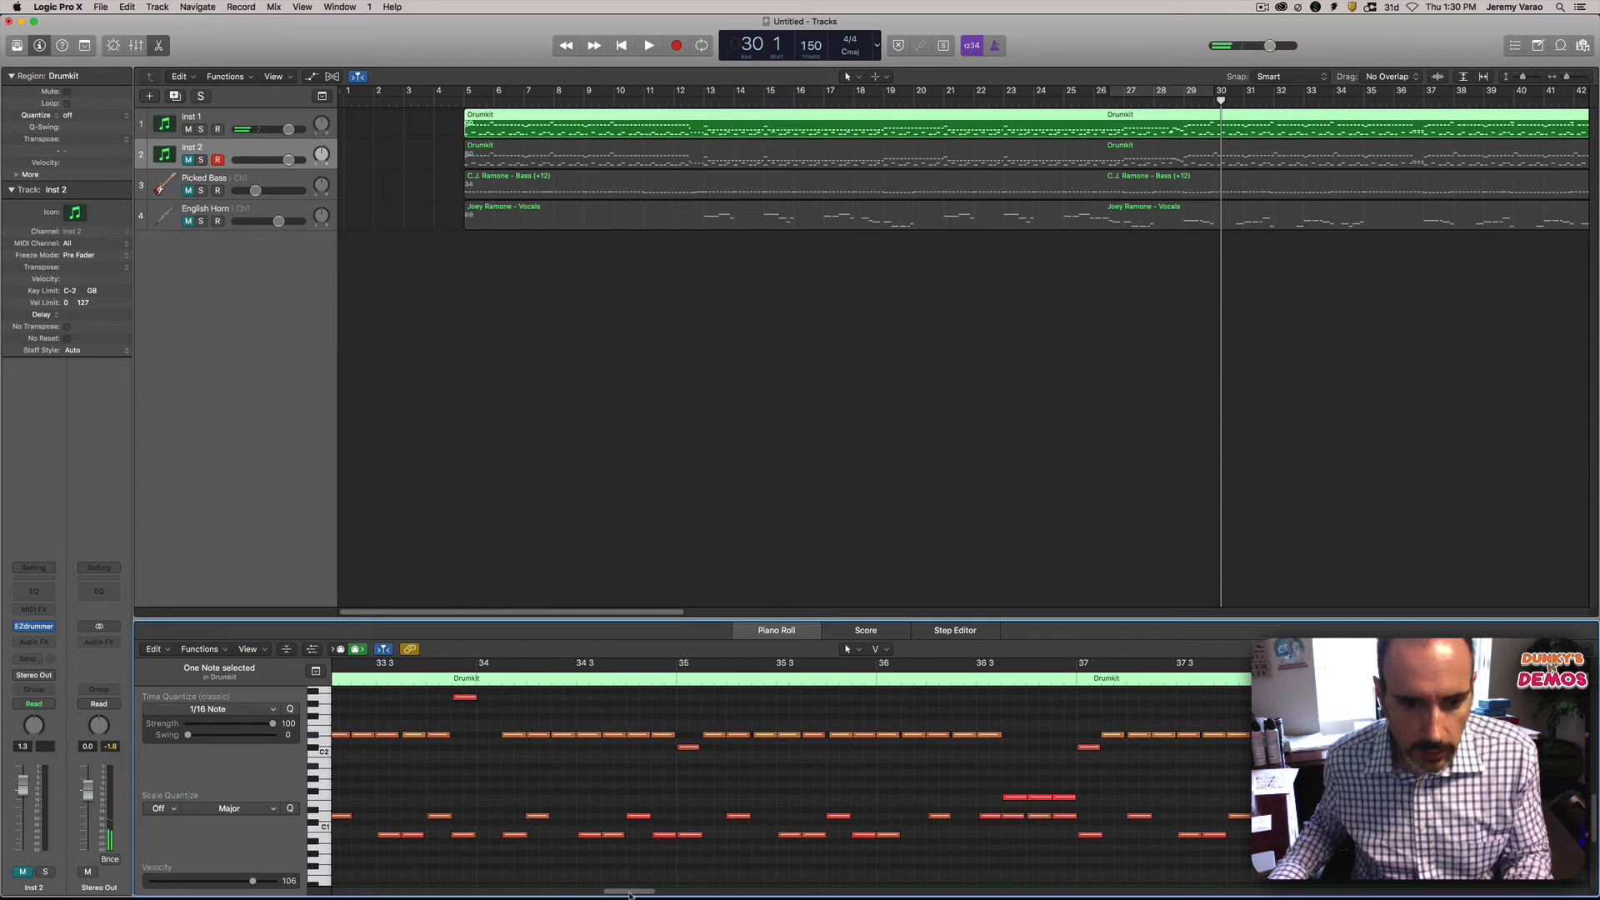
left_click_drag(630, 895, 648, 894)
left_click(1199, 735)
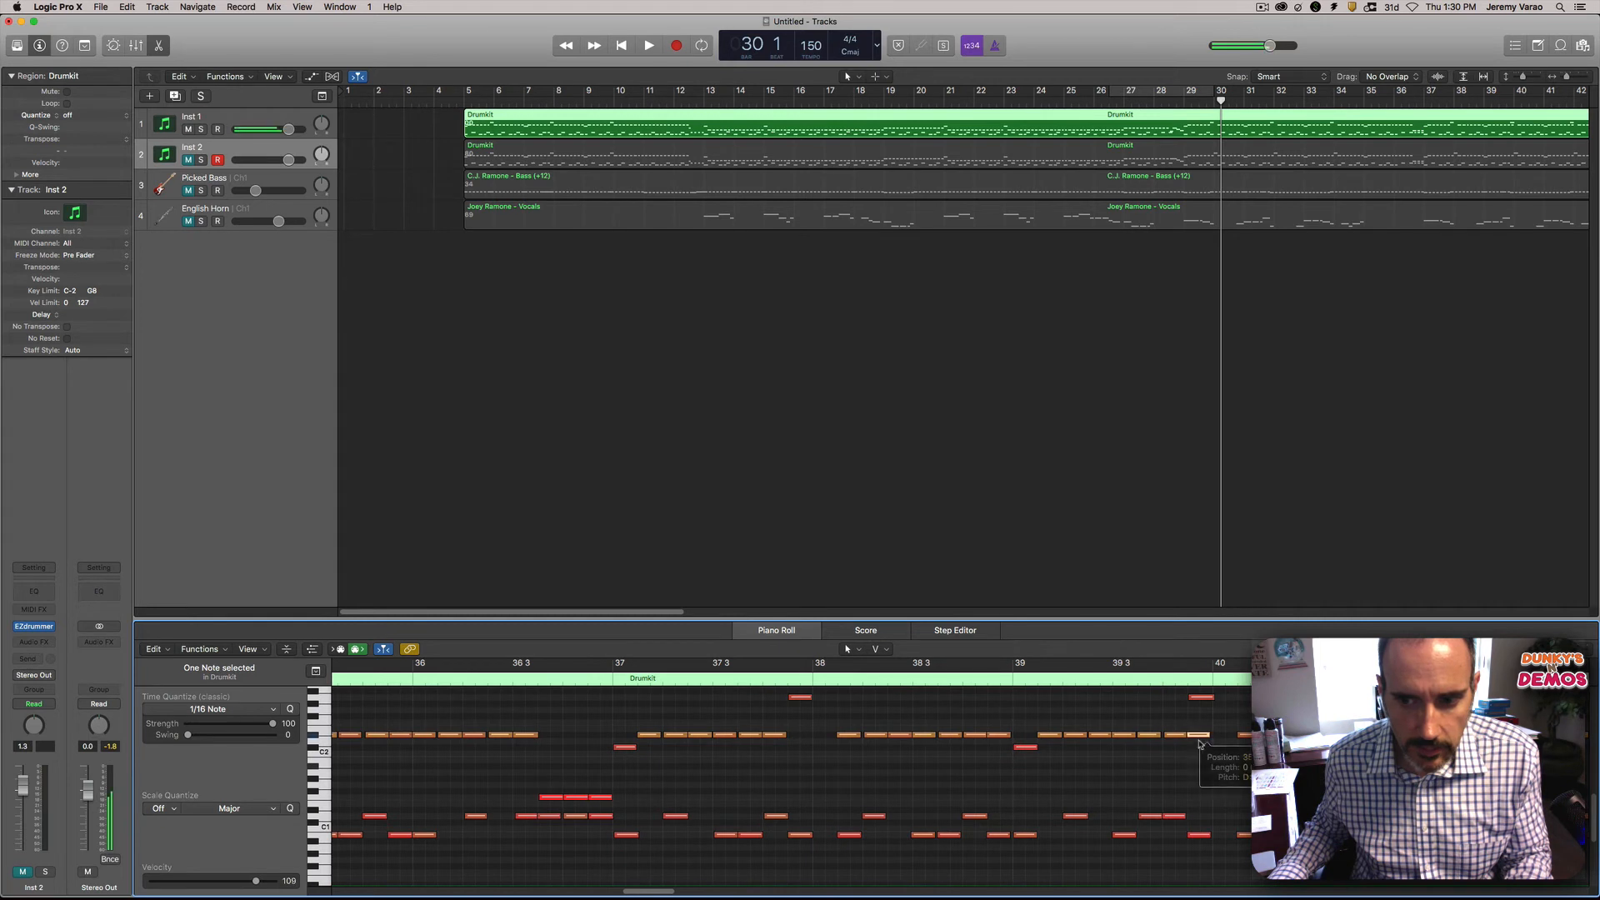
key("Delete")
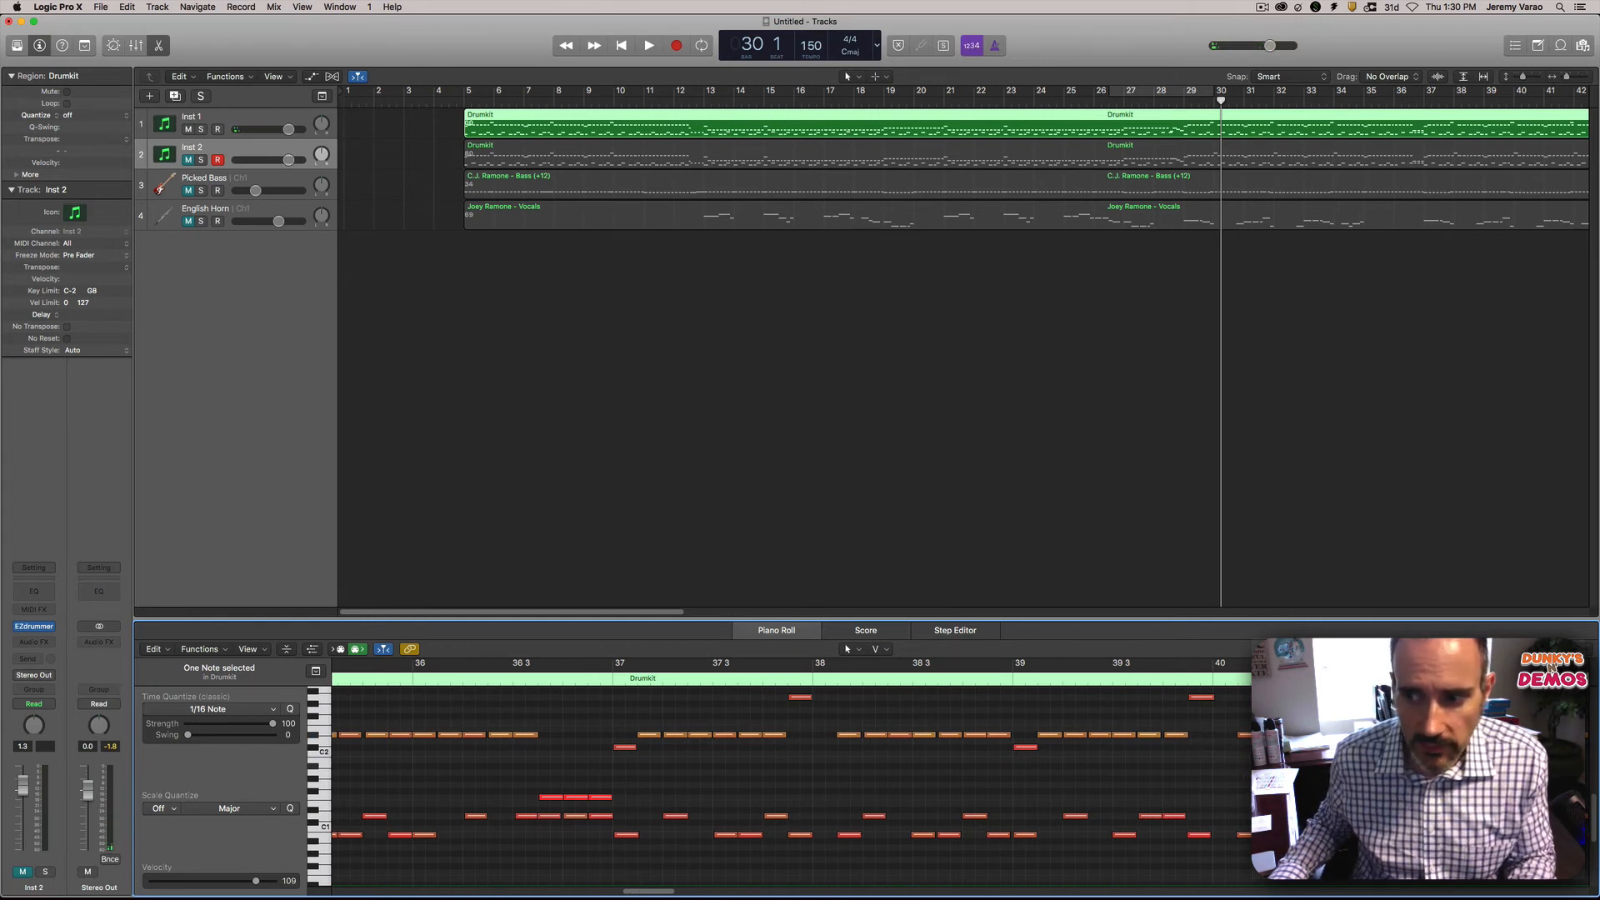
Step: Place the playhead at bar 104 and unmute the Picked Bass and English Horn tracks
left_click_drag(1570, 649, 1568, 650)
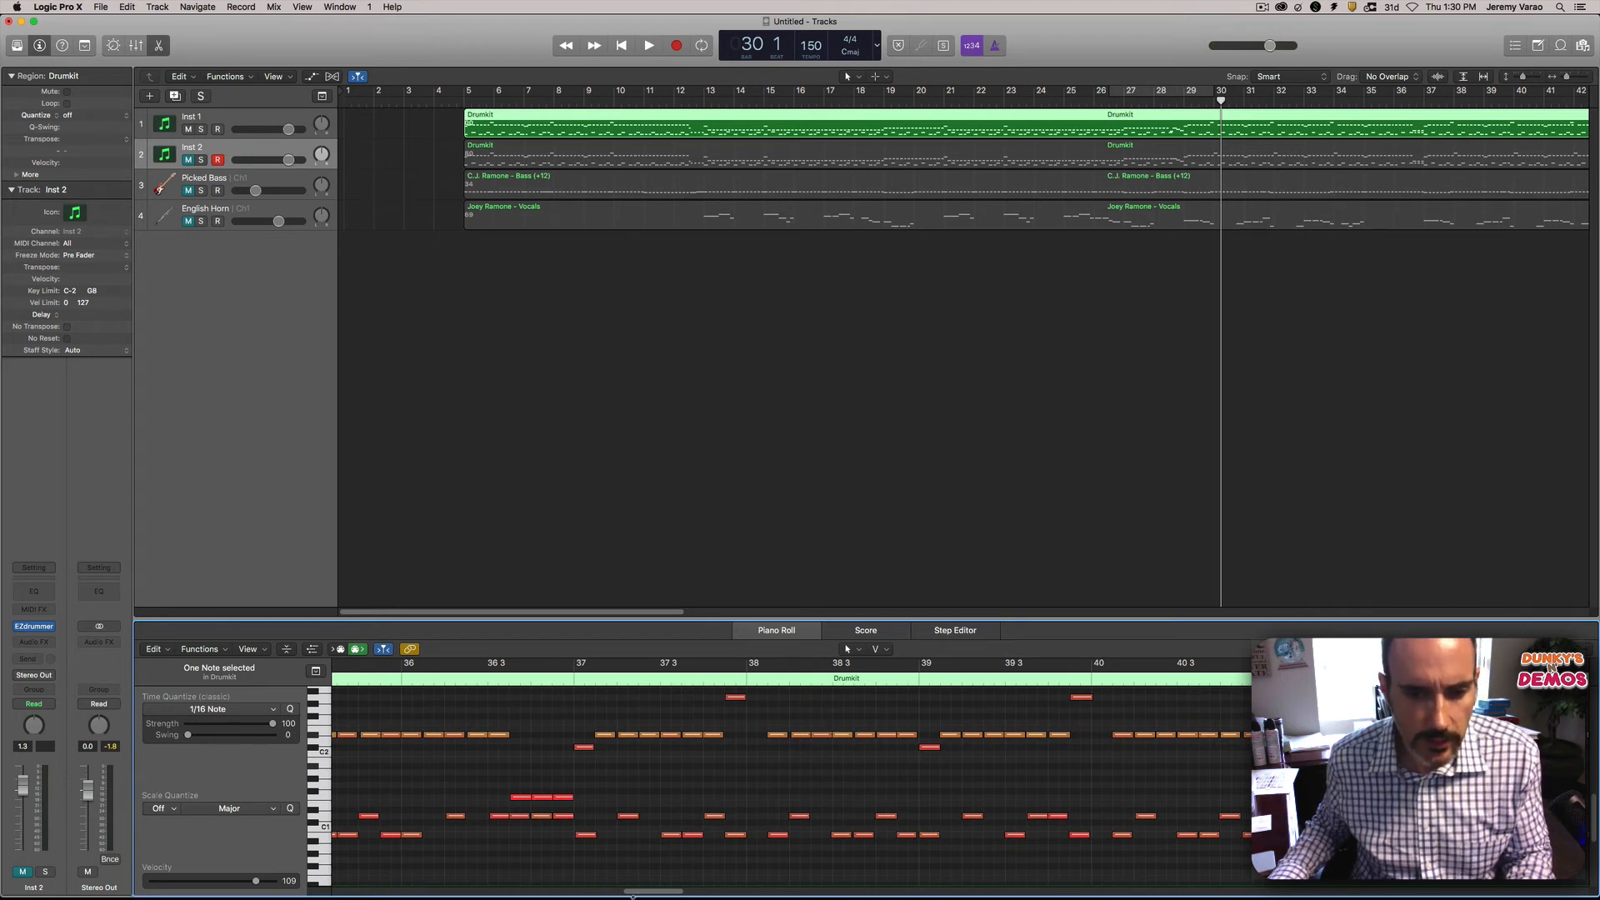
left_click_drag(656, 894, 728, 897)
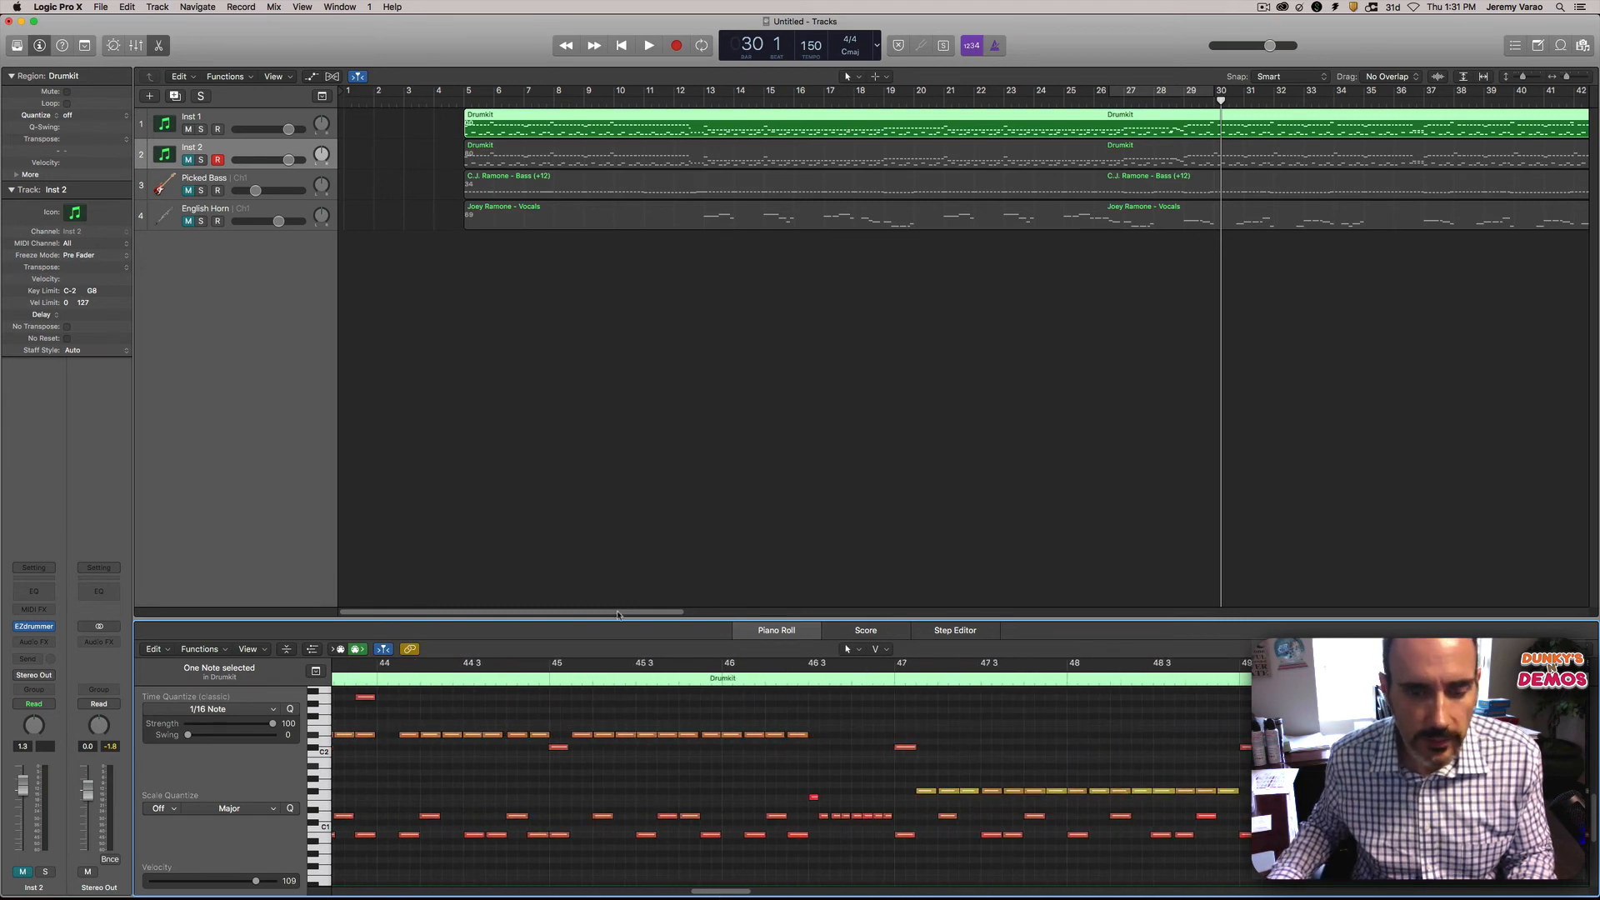
left_click_drag(618, 613, 1261, 612)
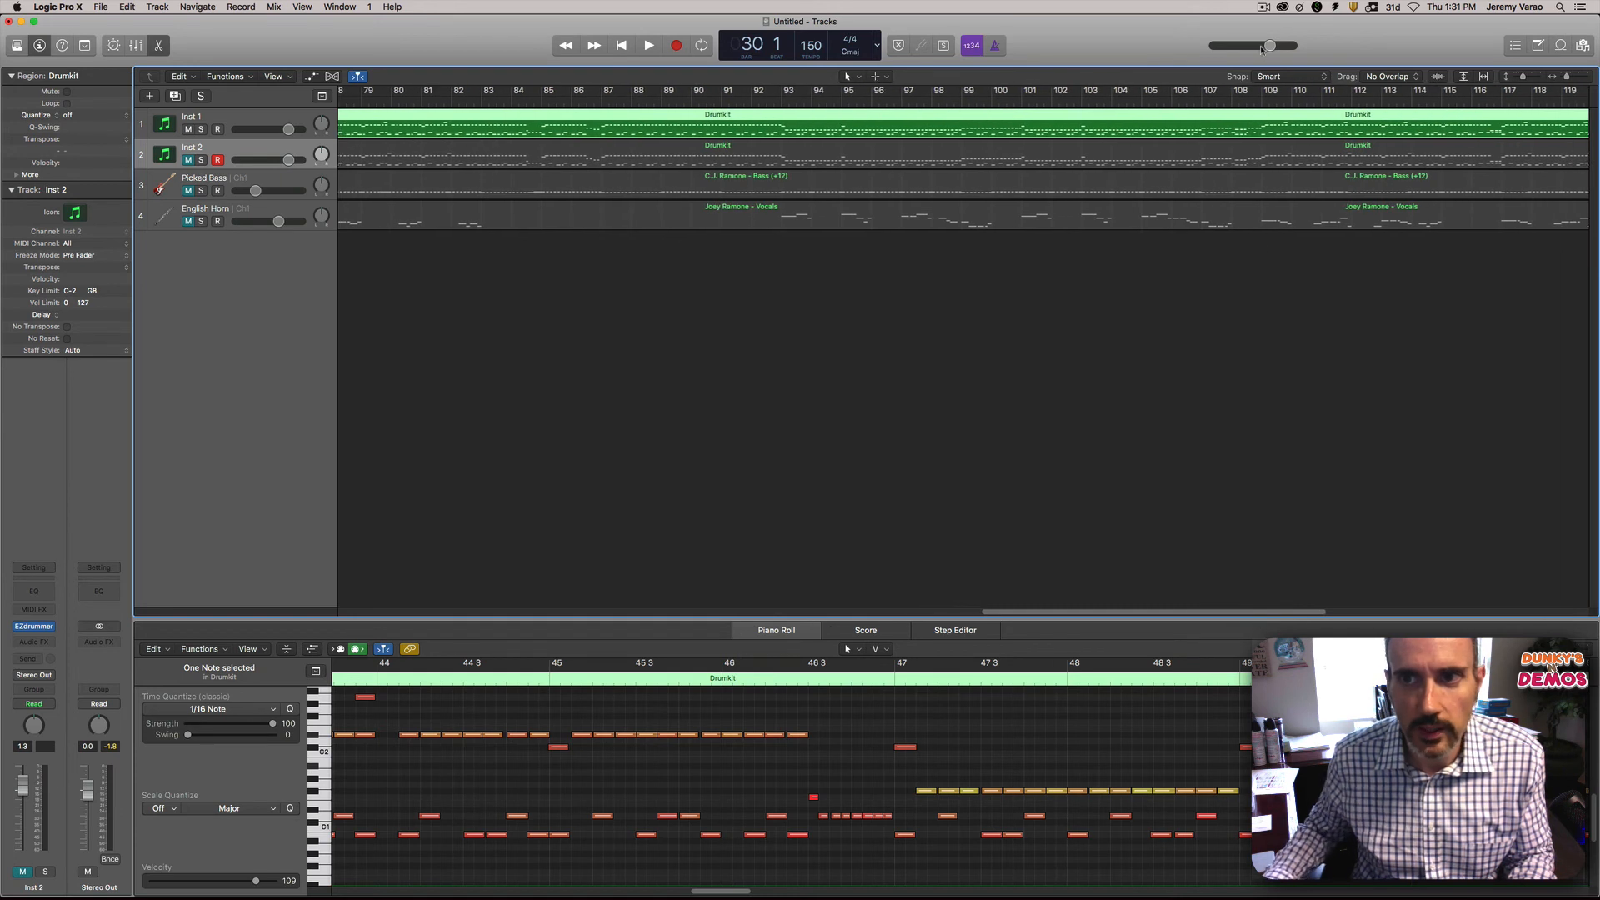
left_click(1108, 101)
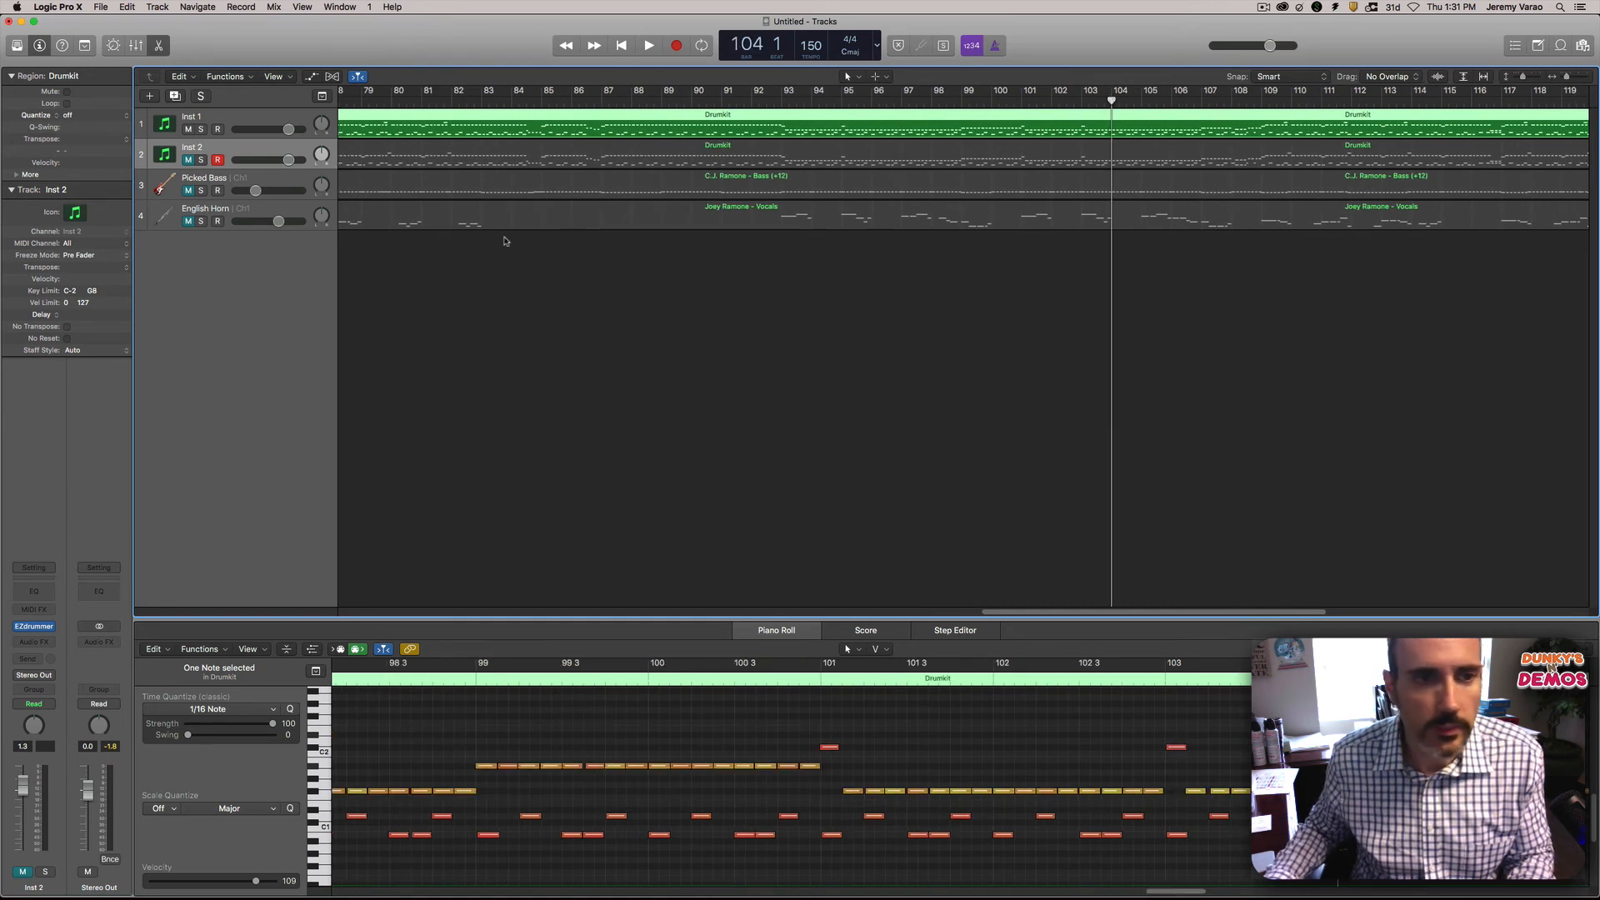
left_click(187, 190)
left_click(187, 221)
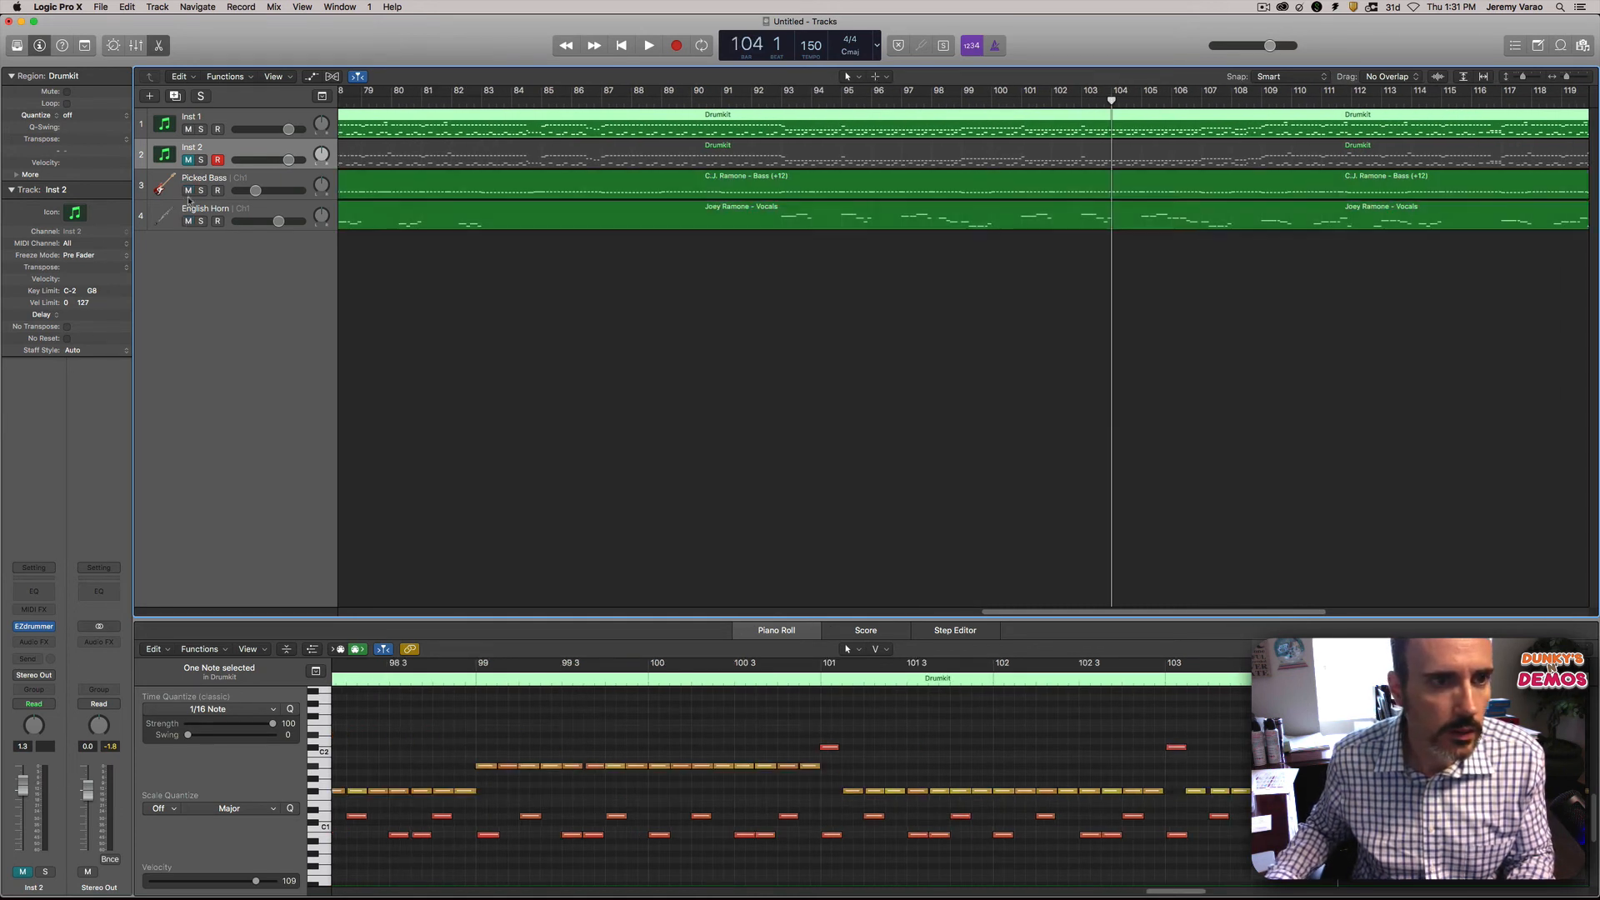
left_click(220, 148)
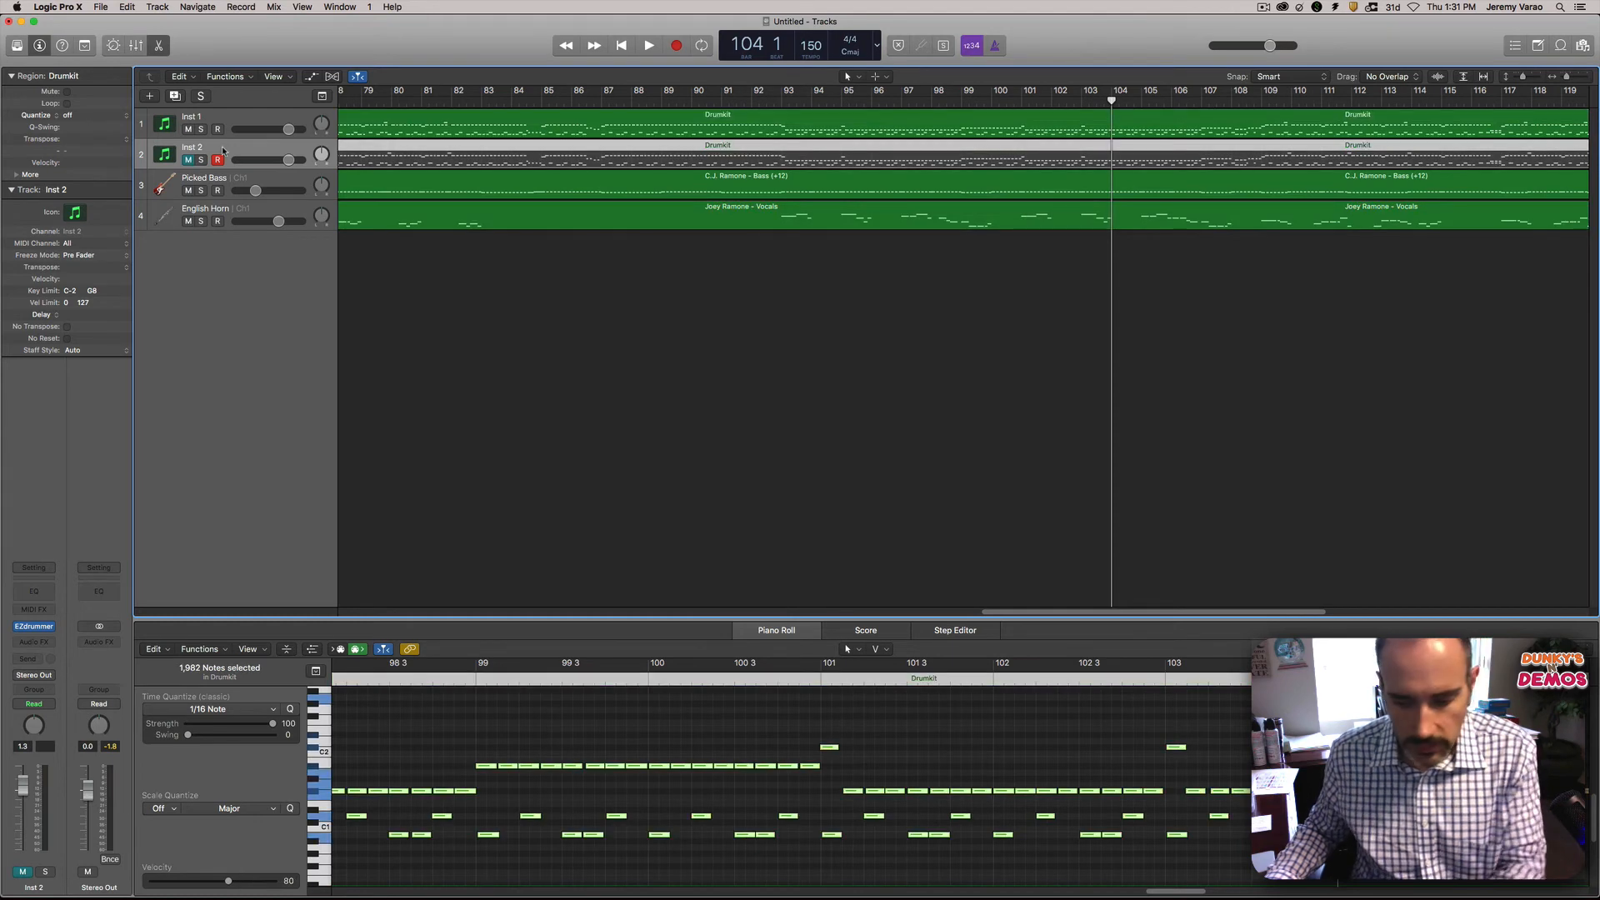
key("Delete")
key("super+z")
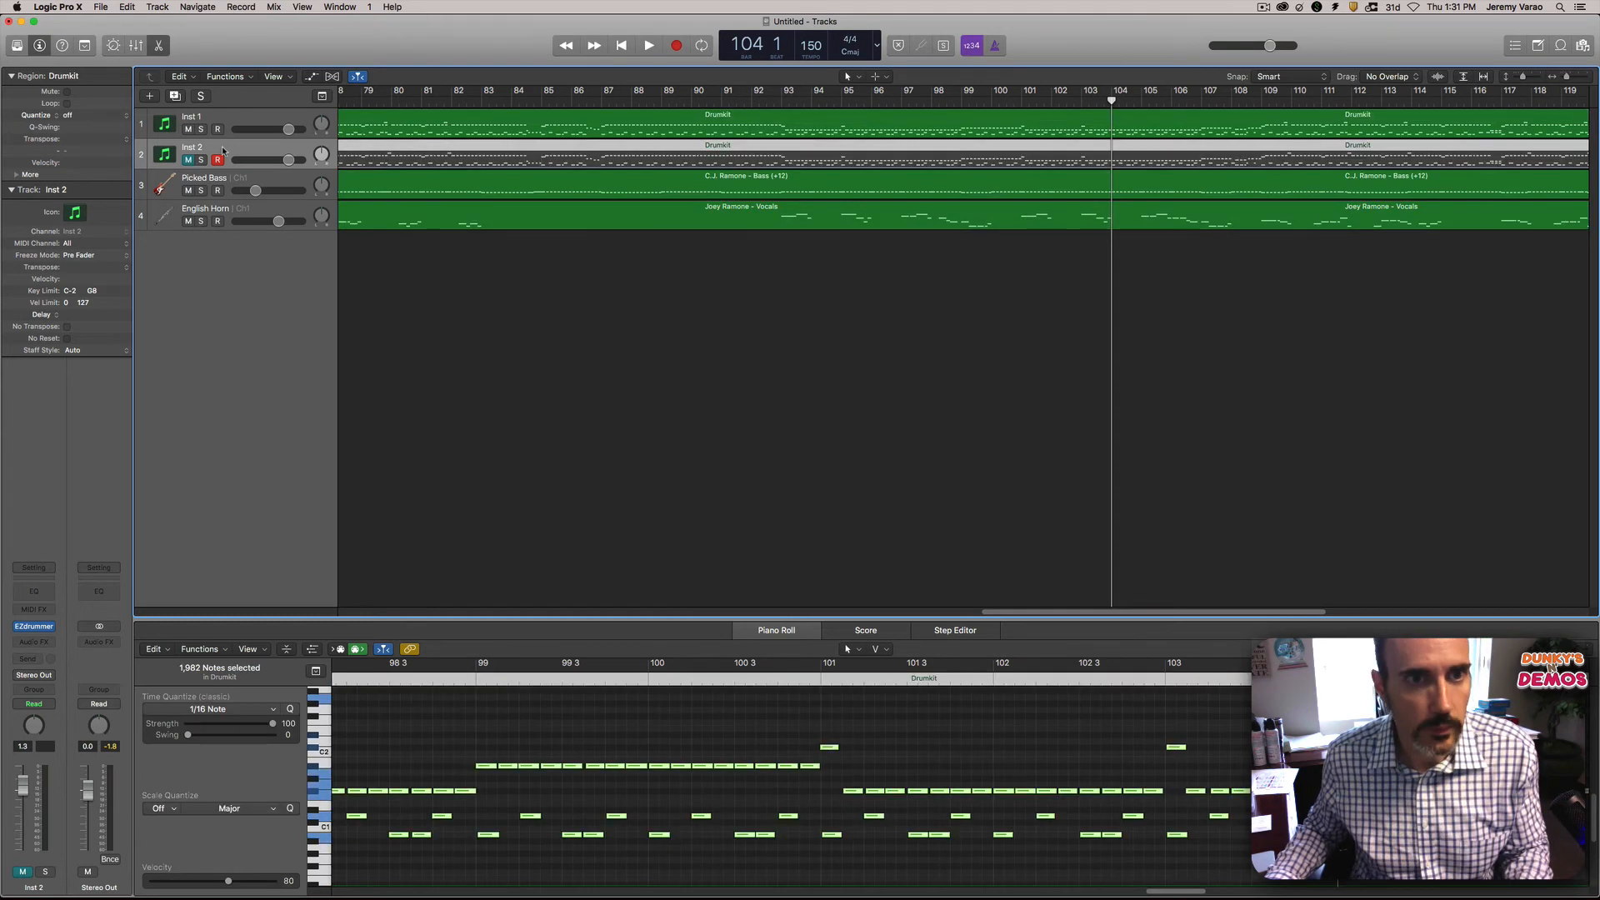
Step: Play the song from bar 104 into the next drum fill and replay that fill from bar 108
key("space")
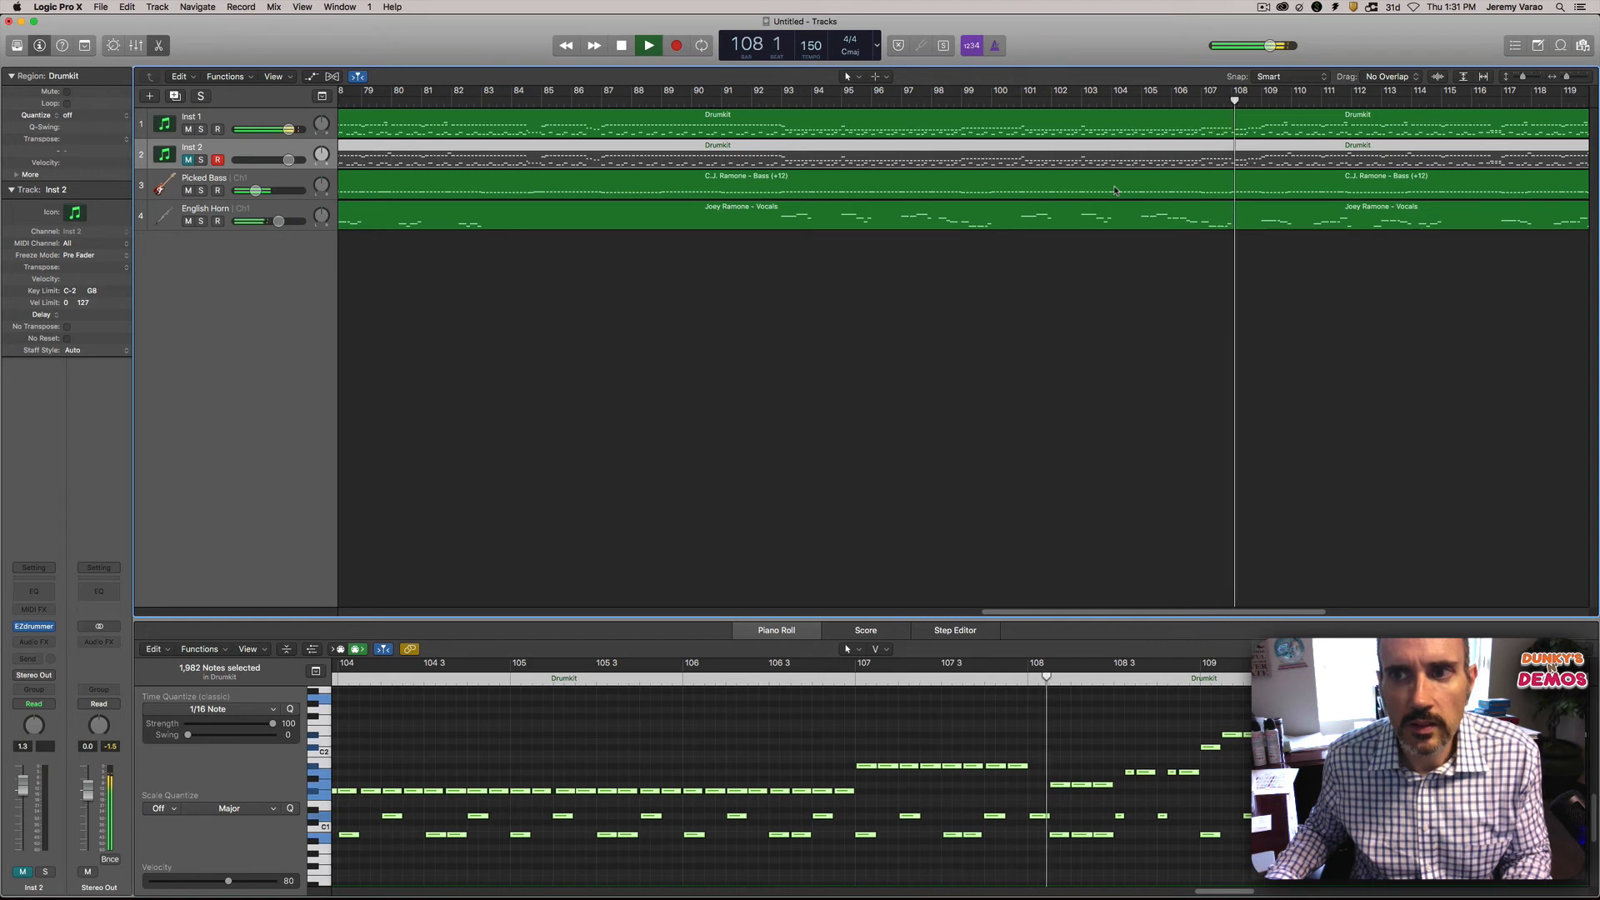
key("space")
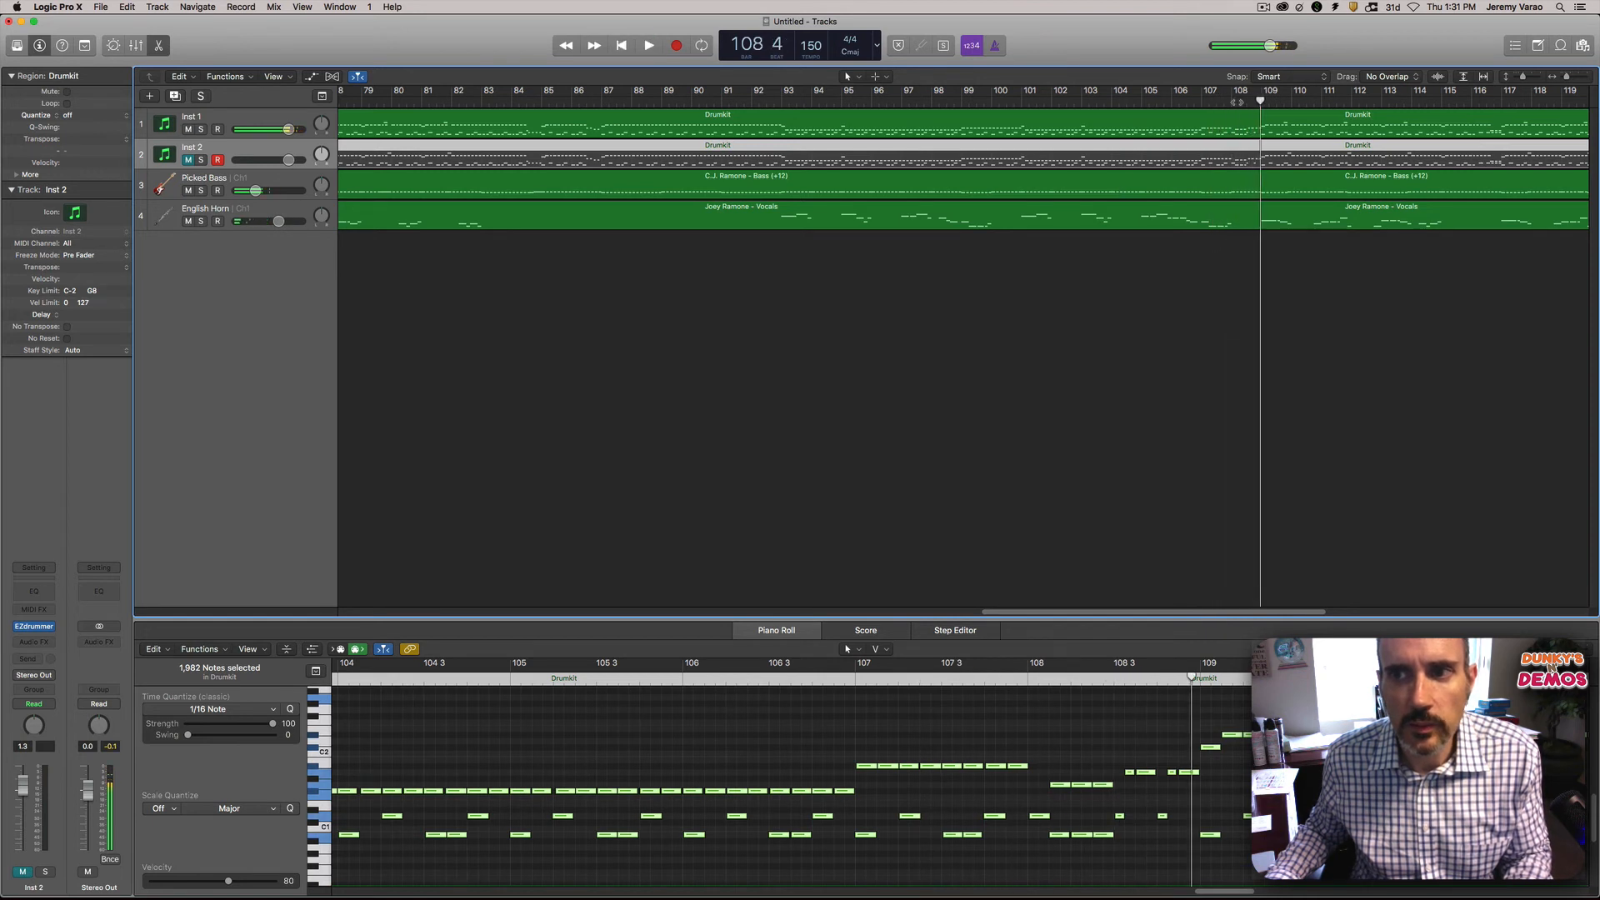
left_click(1233, 103)
key("space")
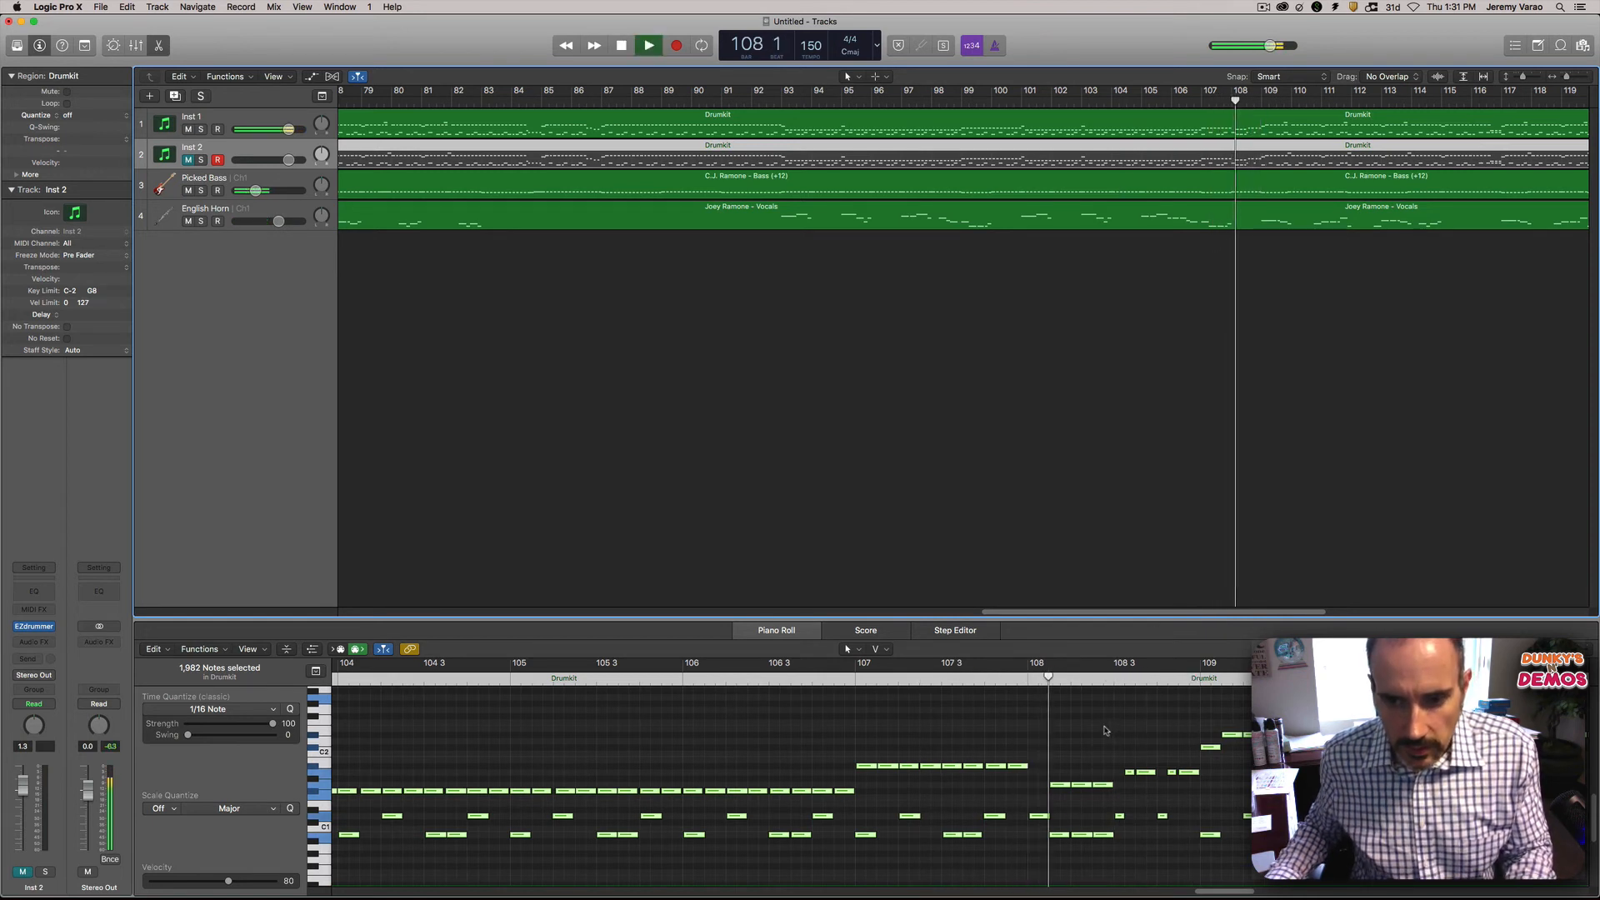
key("space")
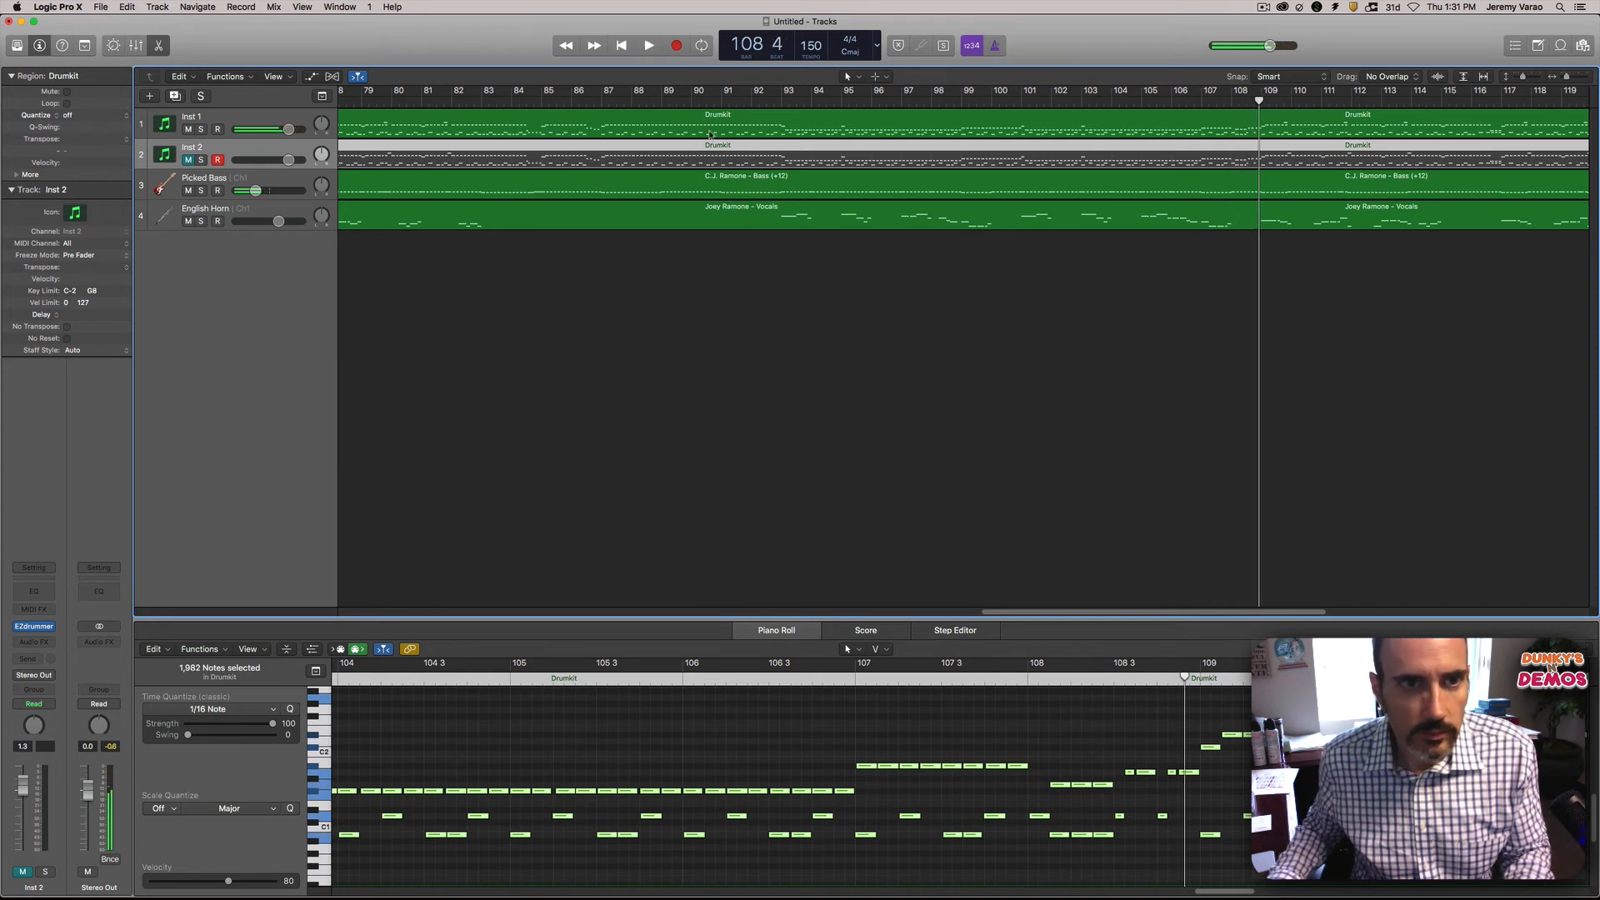
Step: Show the Inst 1 Drumkit region's notes for editing and replay its fill from bar 108
left_click(709, 133)
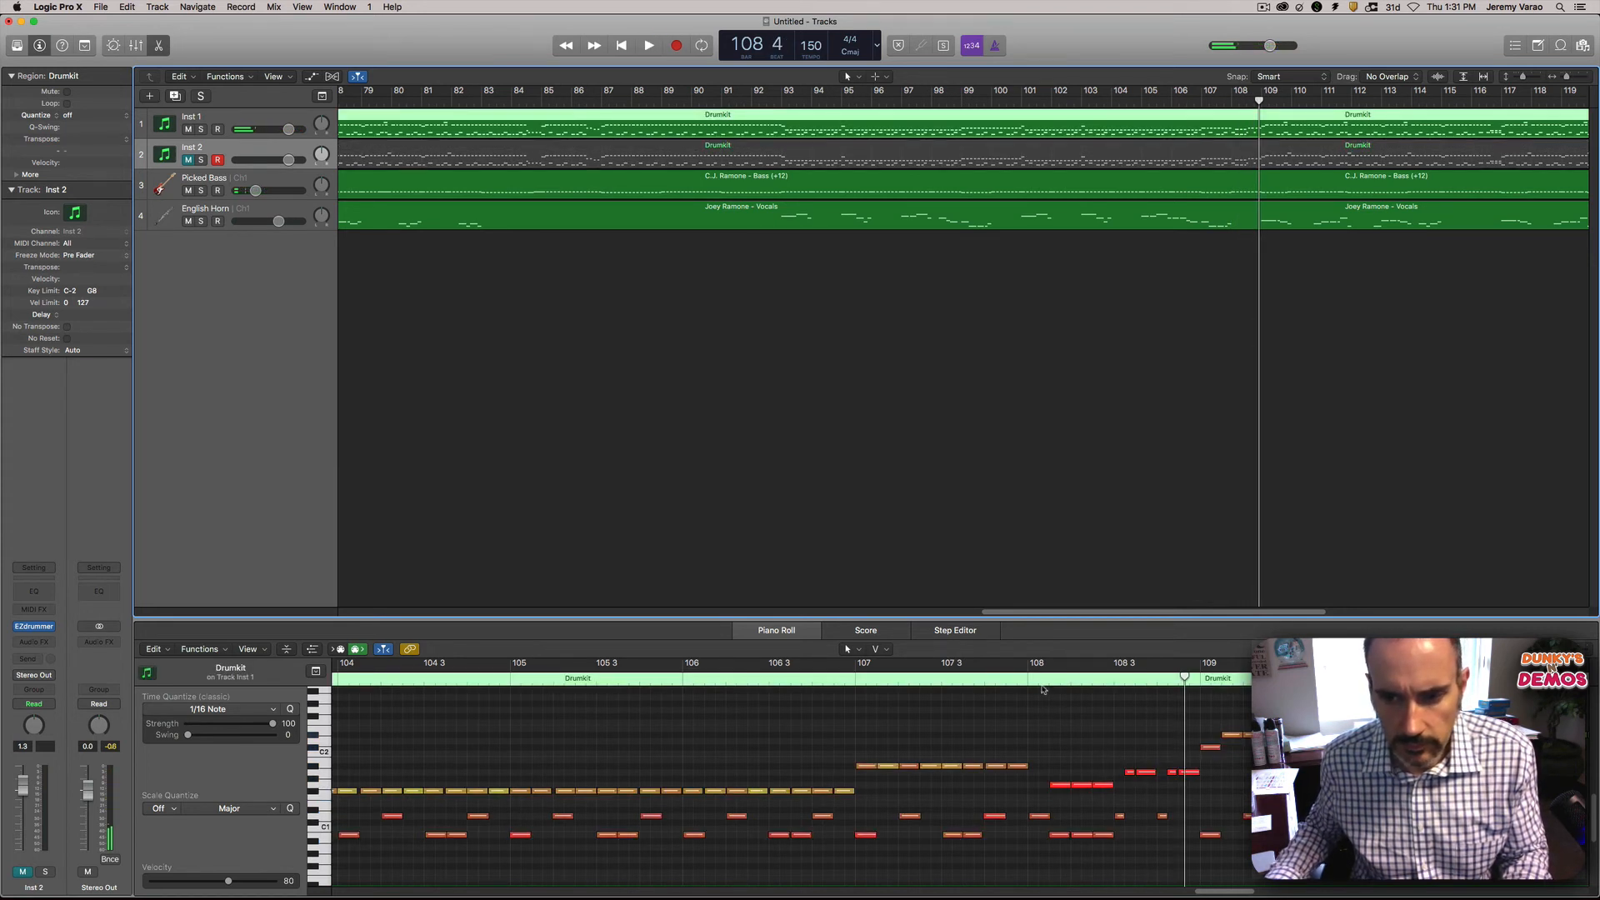
key("space")
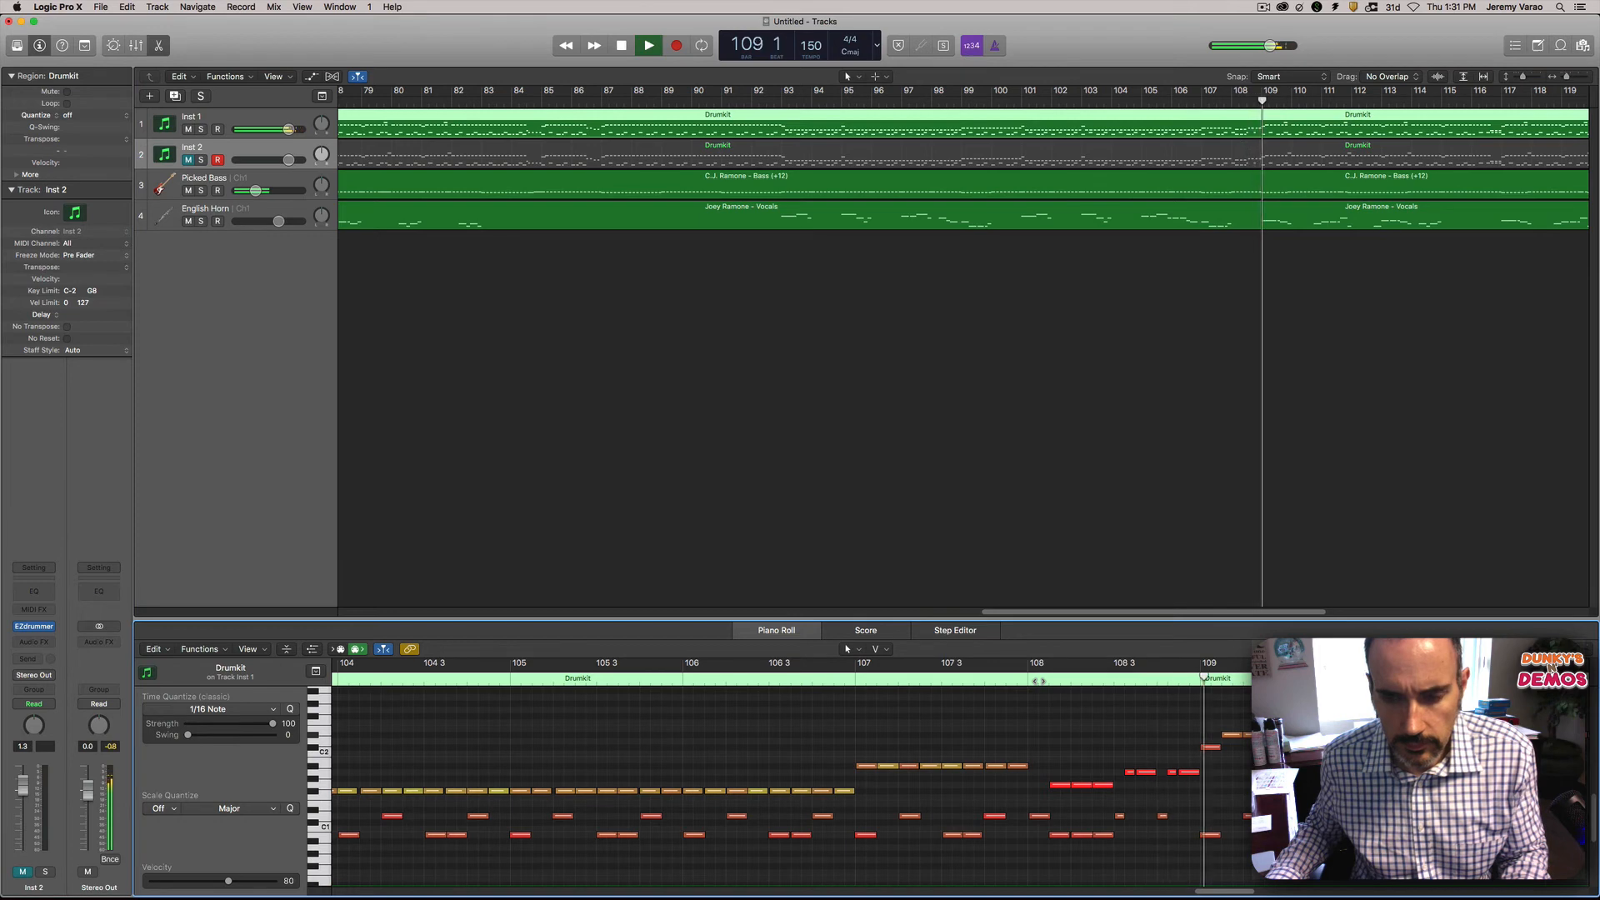
key("space")
Step: Switch to iTunes and play Poison Heart, skipping ahead past 2:13 to hear the original's matching drum fill, and pause it
key("super+Tab")
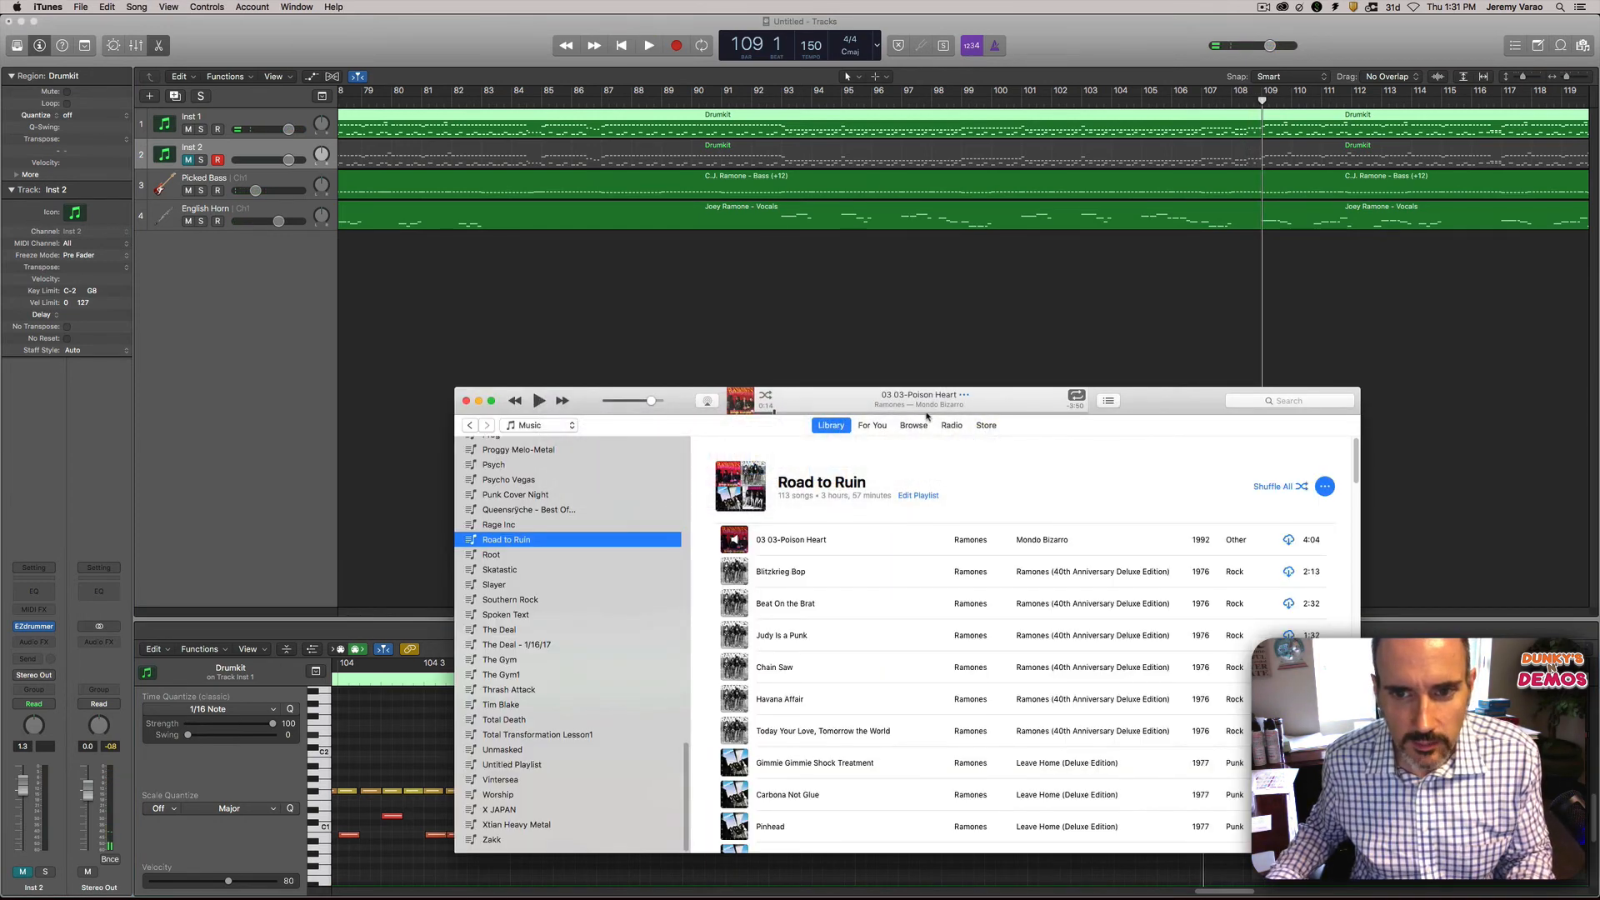
left_click(927, 414)
left_click(936, 414)
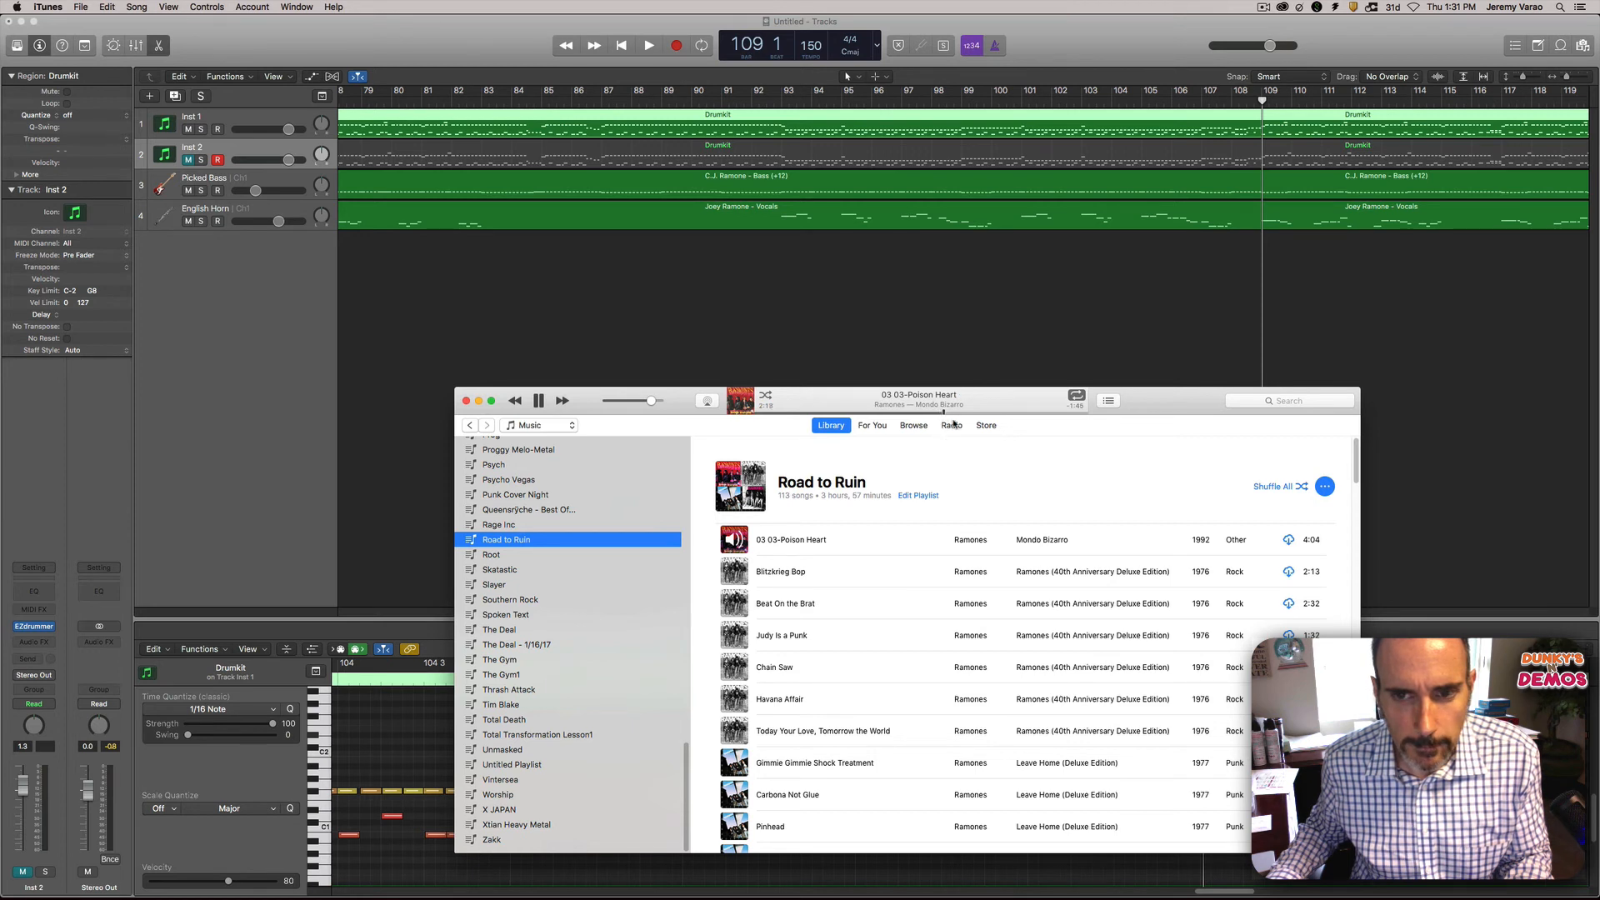
left_click(955, 412)
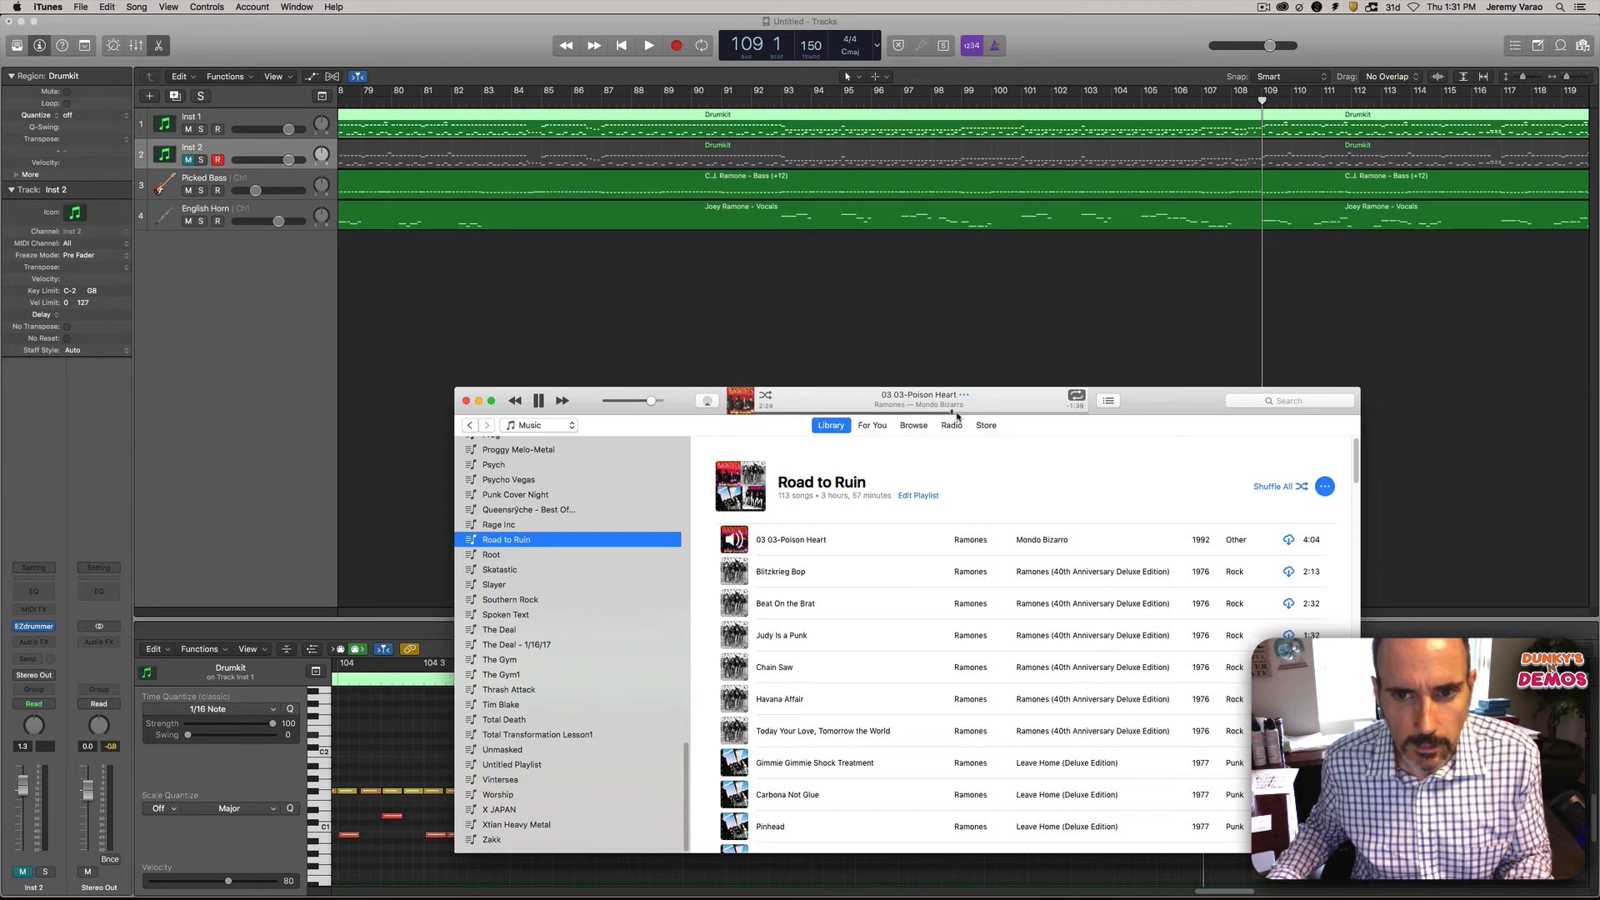
left_click(958, 413)
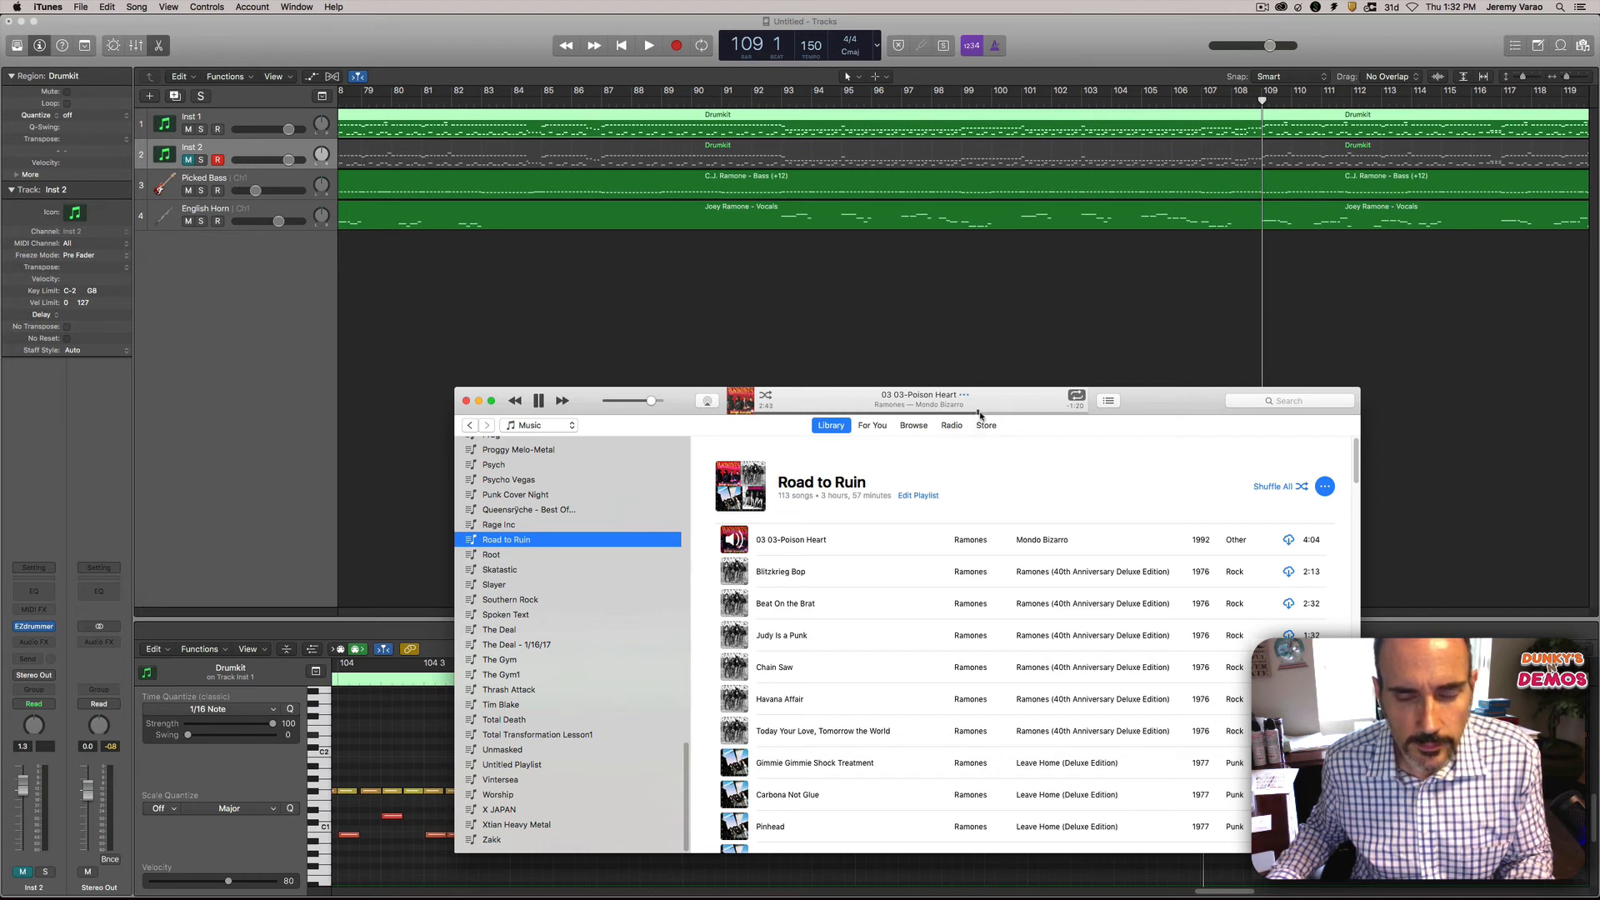
left_click(541, 402)
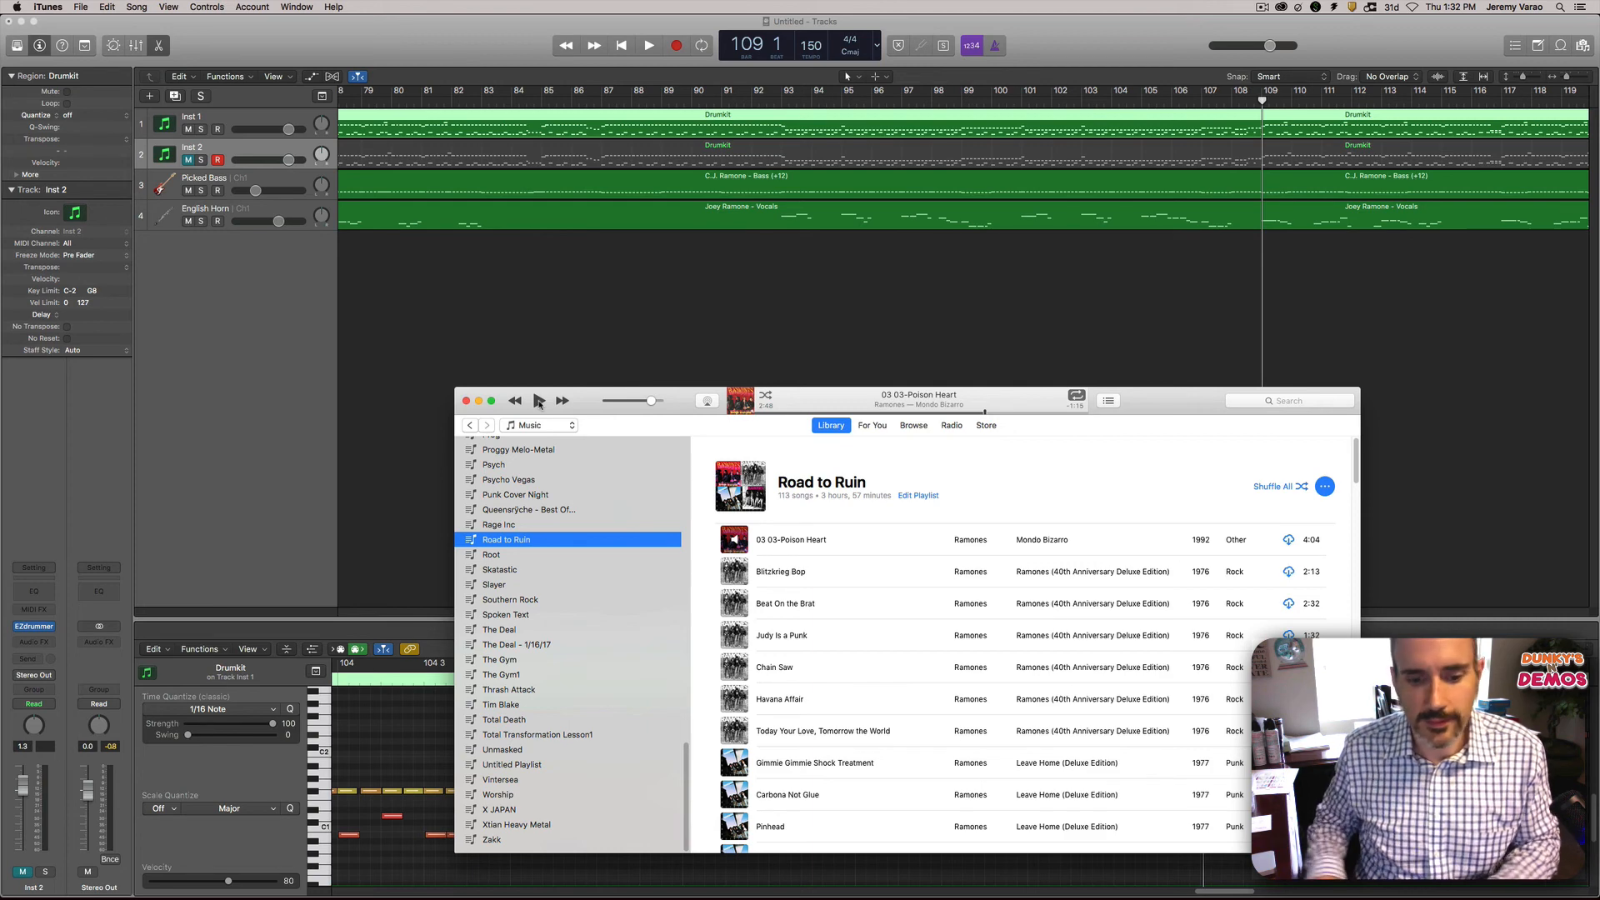
Step: Return to Logic Pro, show the Inst 1 Drumkit region's notes and replay the fill in bar 108
left_click(765, 317)
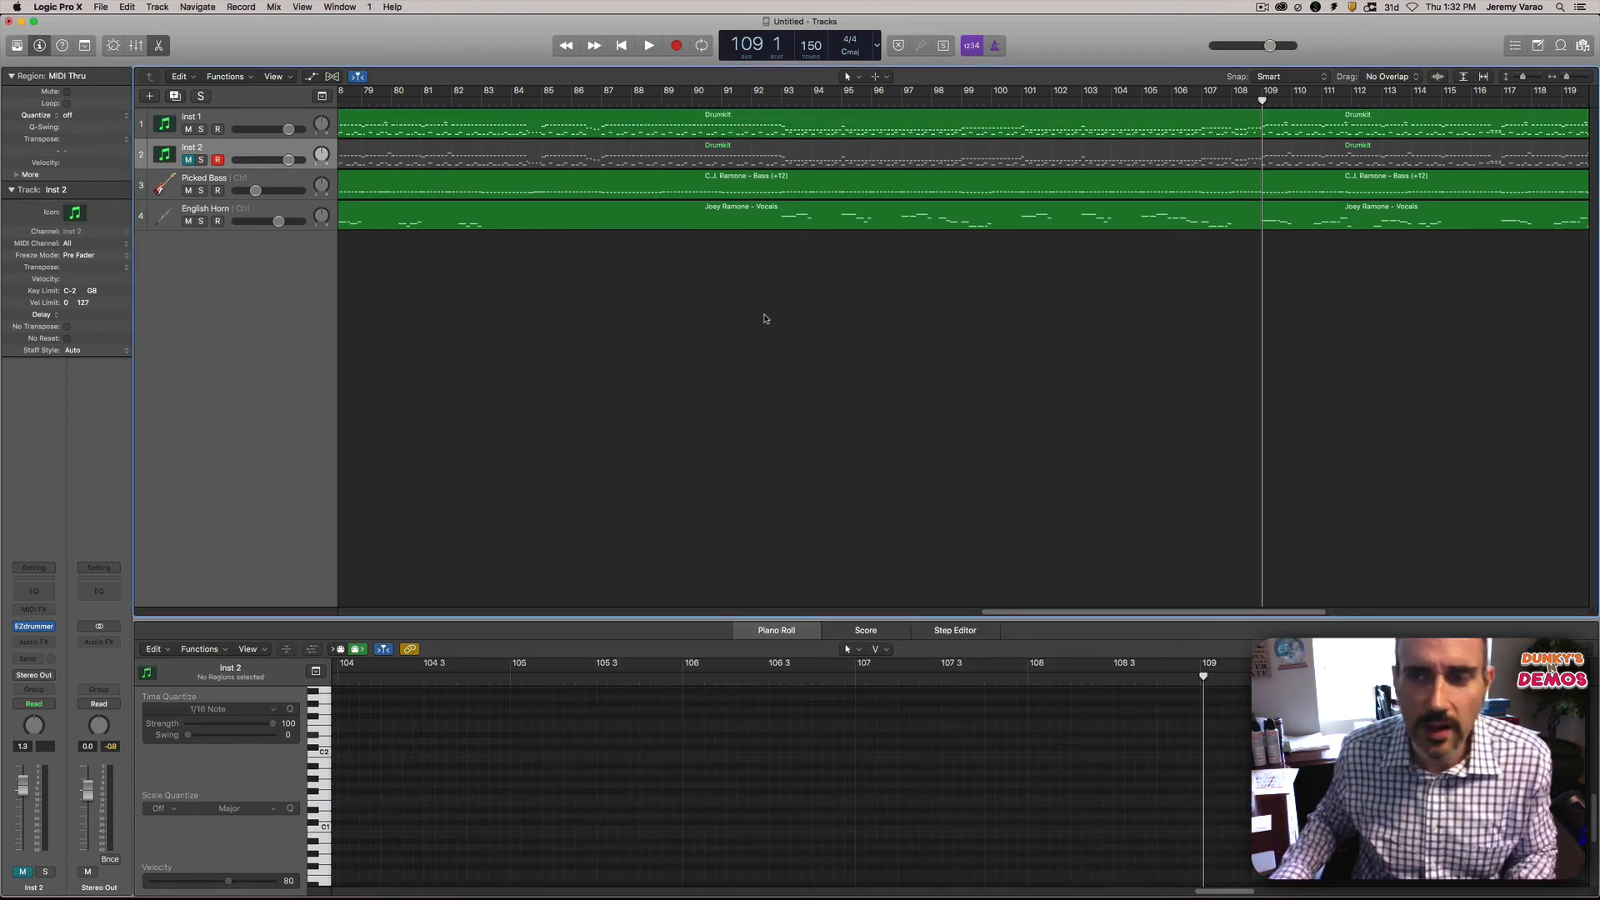
left_click(1242, 123)
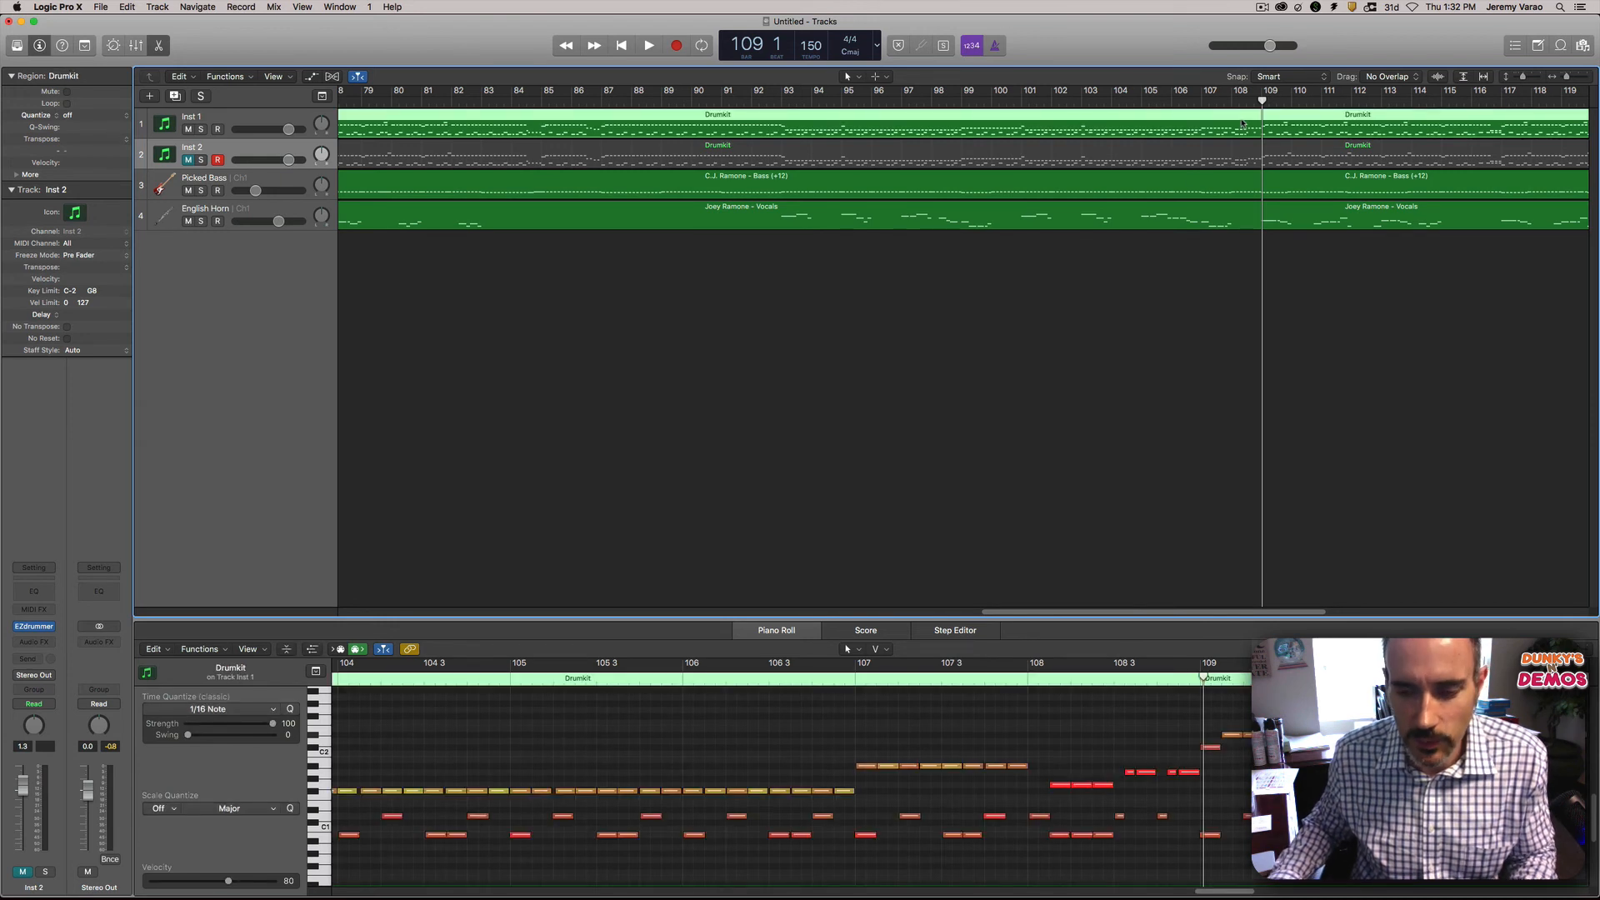
key("space")
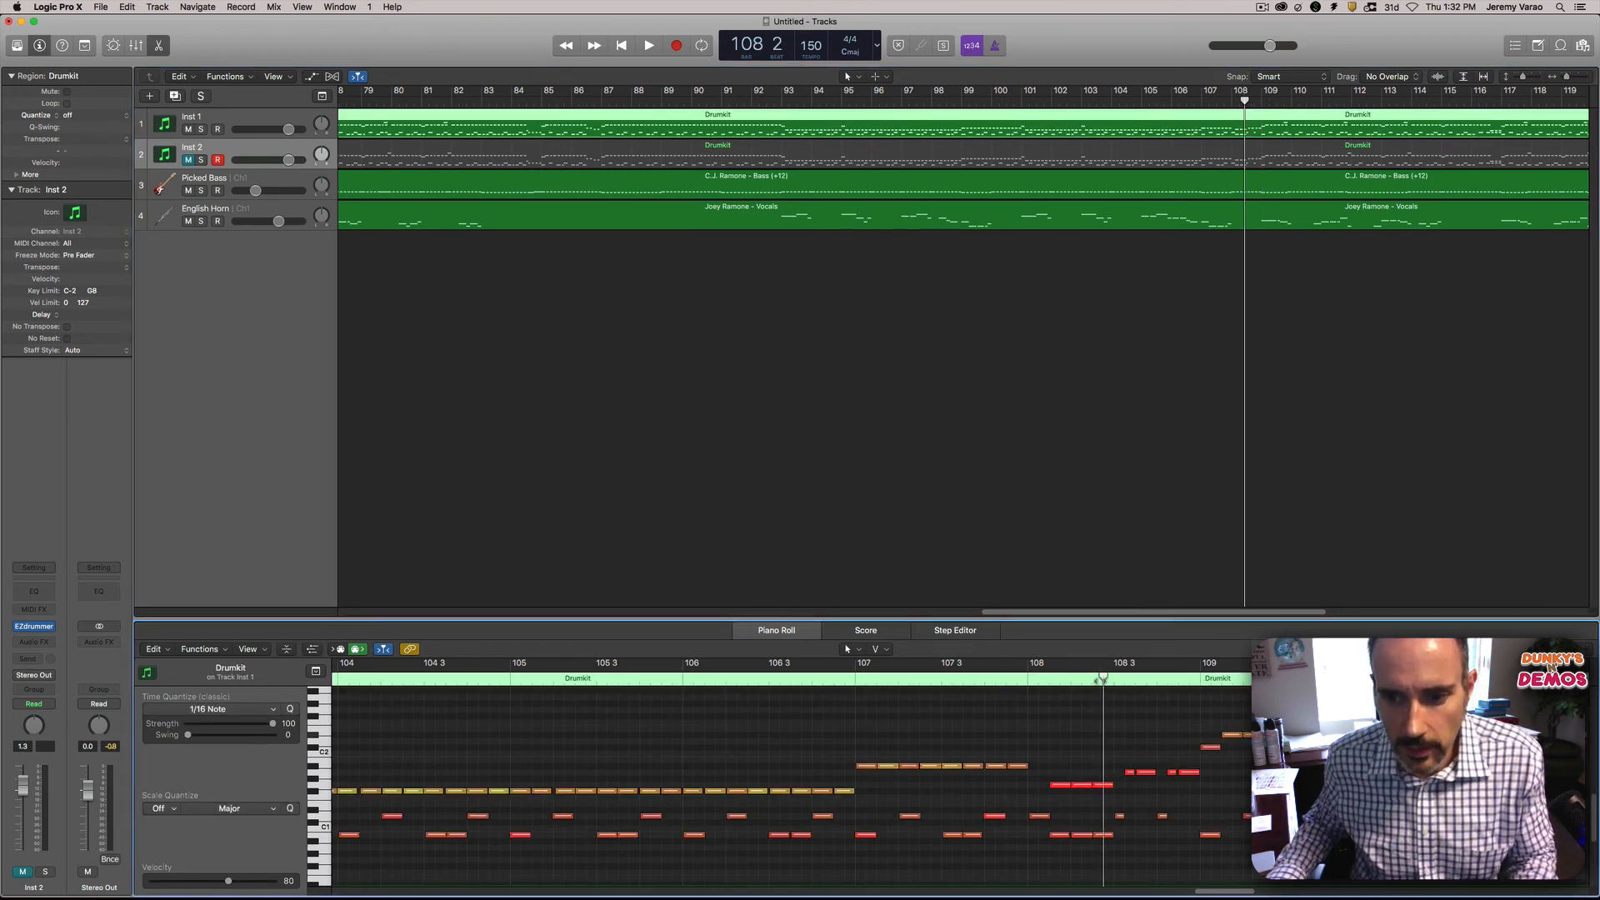
Step: Move the tom hit between 108 3 and 108 4 down to the lower tom and replay the fill
left_click(1143, 777)
left_click_drag(1144, 776, 1144, 787)
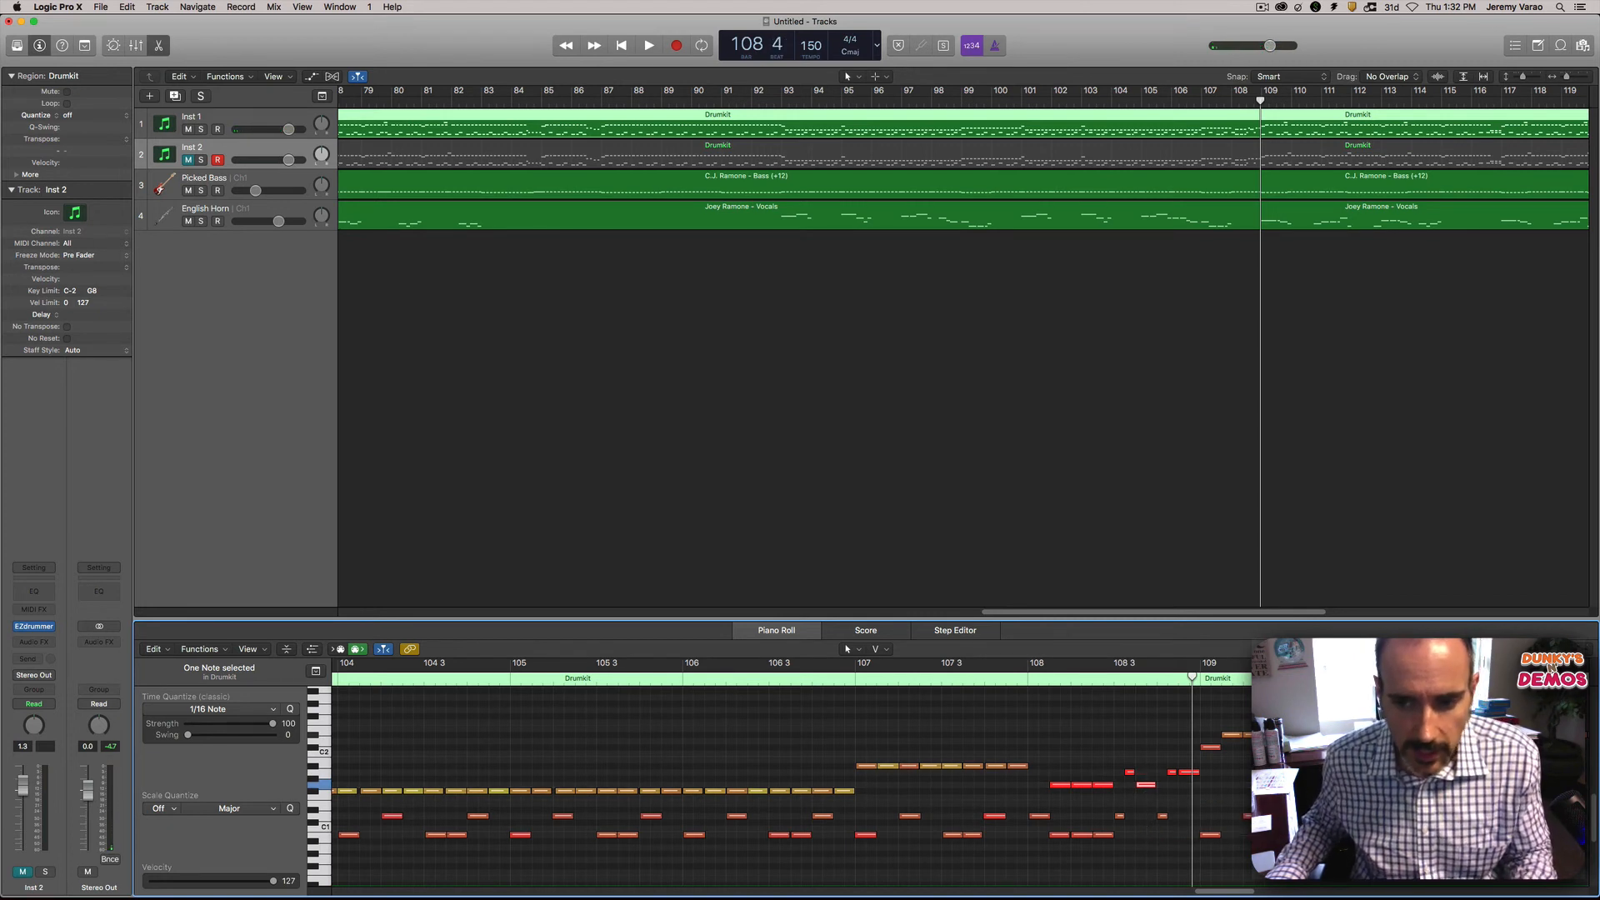
key("space")
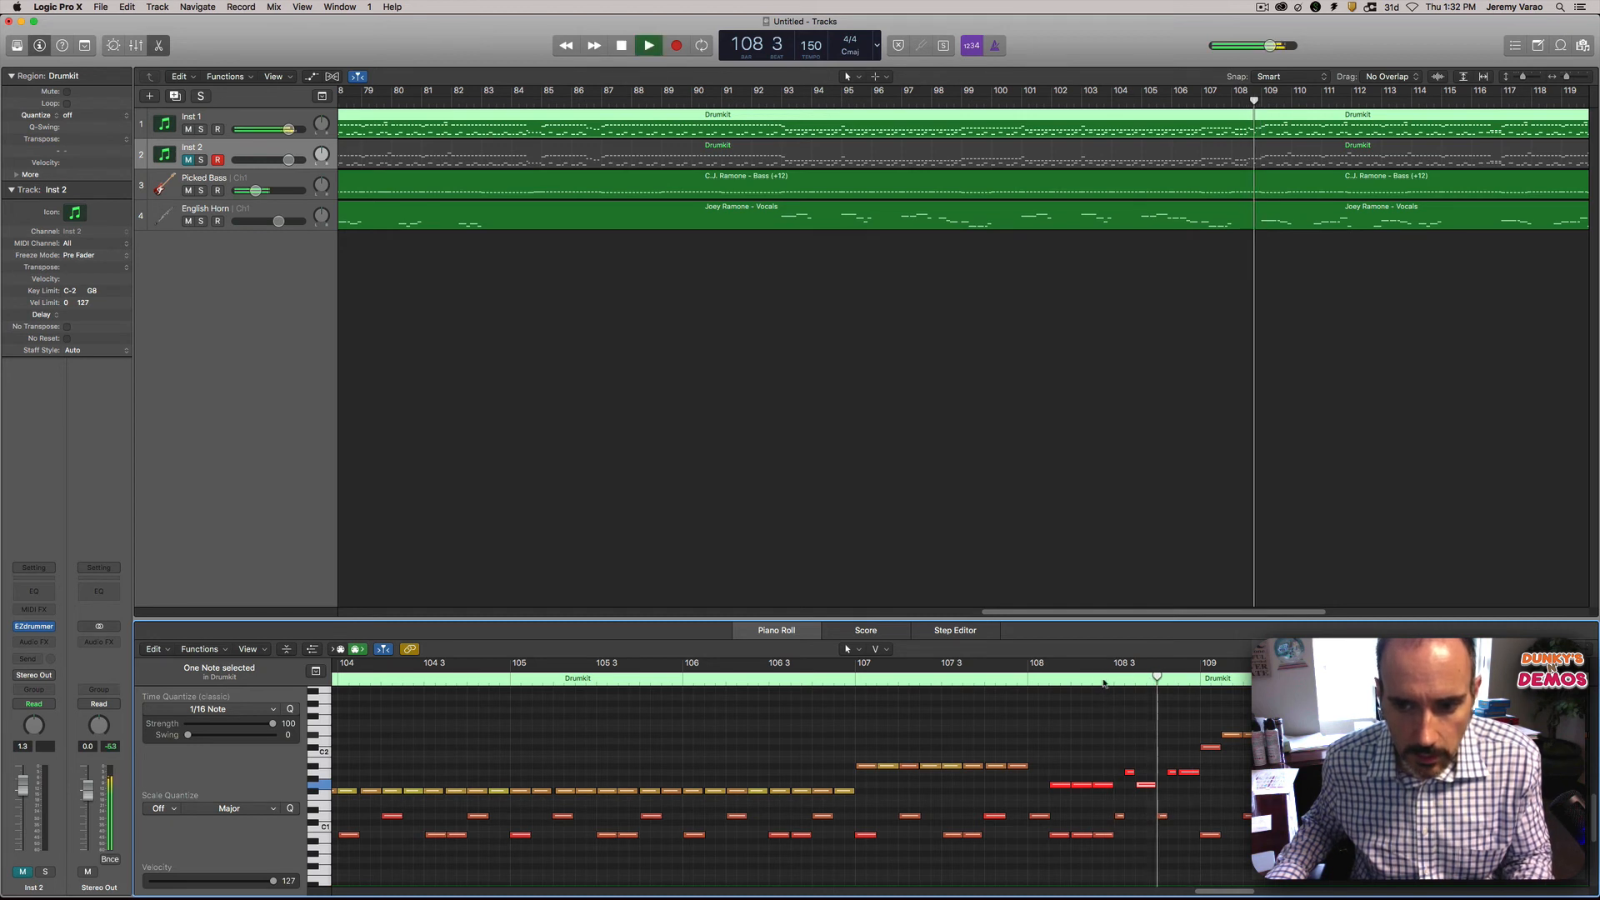
Step: Add a kick hit right behind the lower tom hit by copying that tom note, and shift the kick slightly earlier after replaying
left_click_drag(1148, 786, 1151, 836)
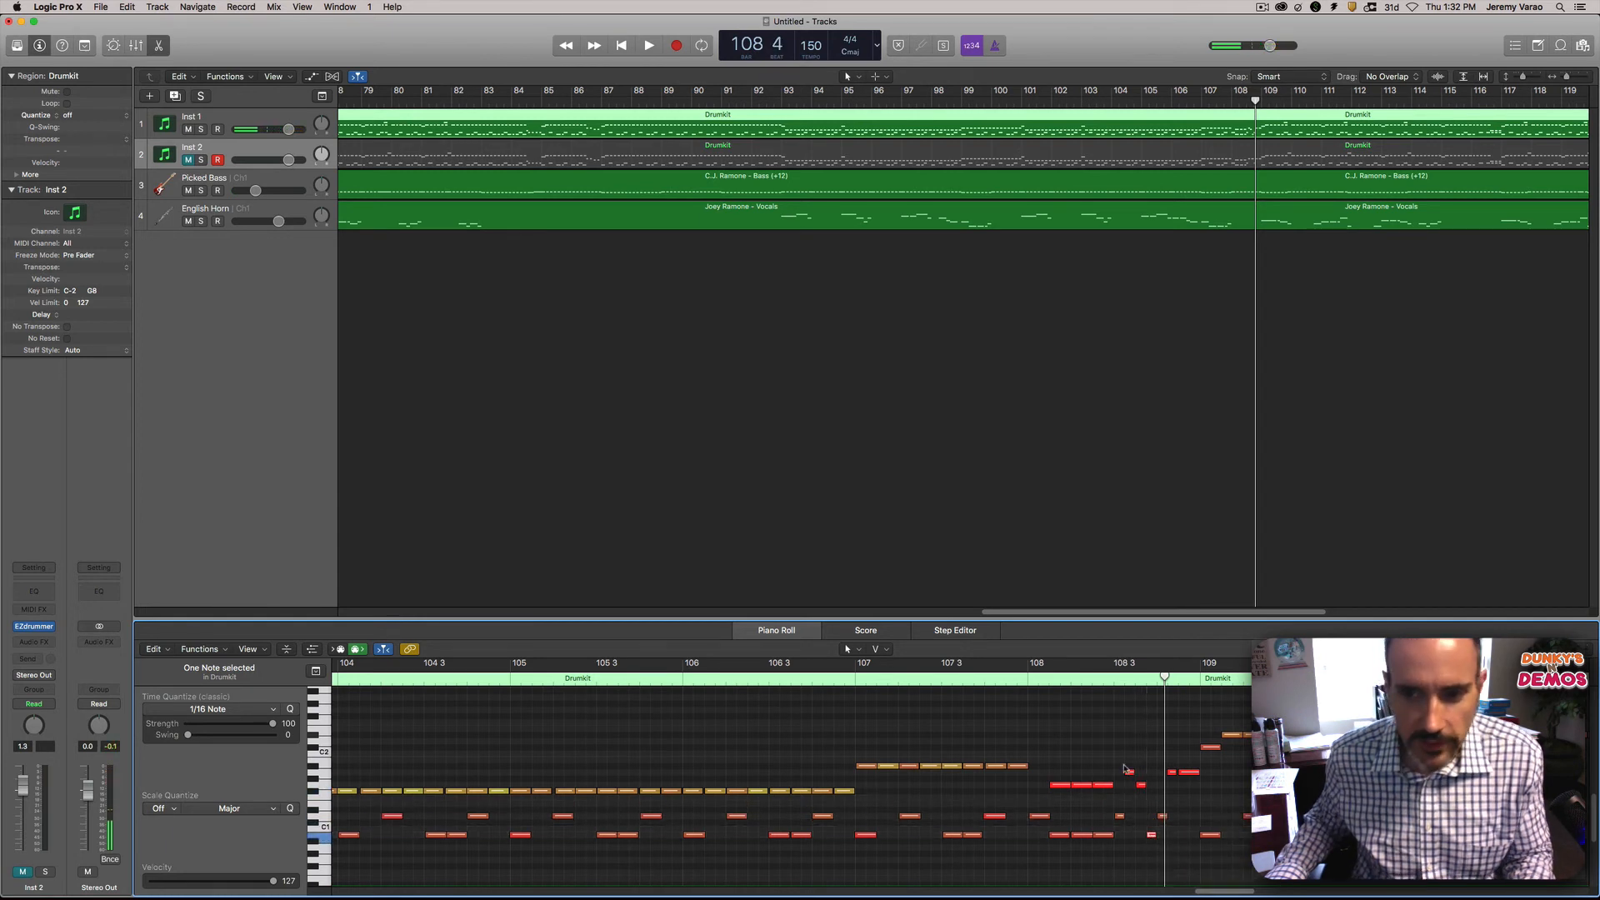
key("space")
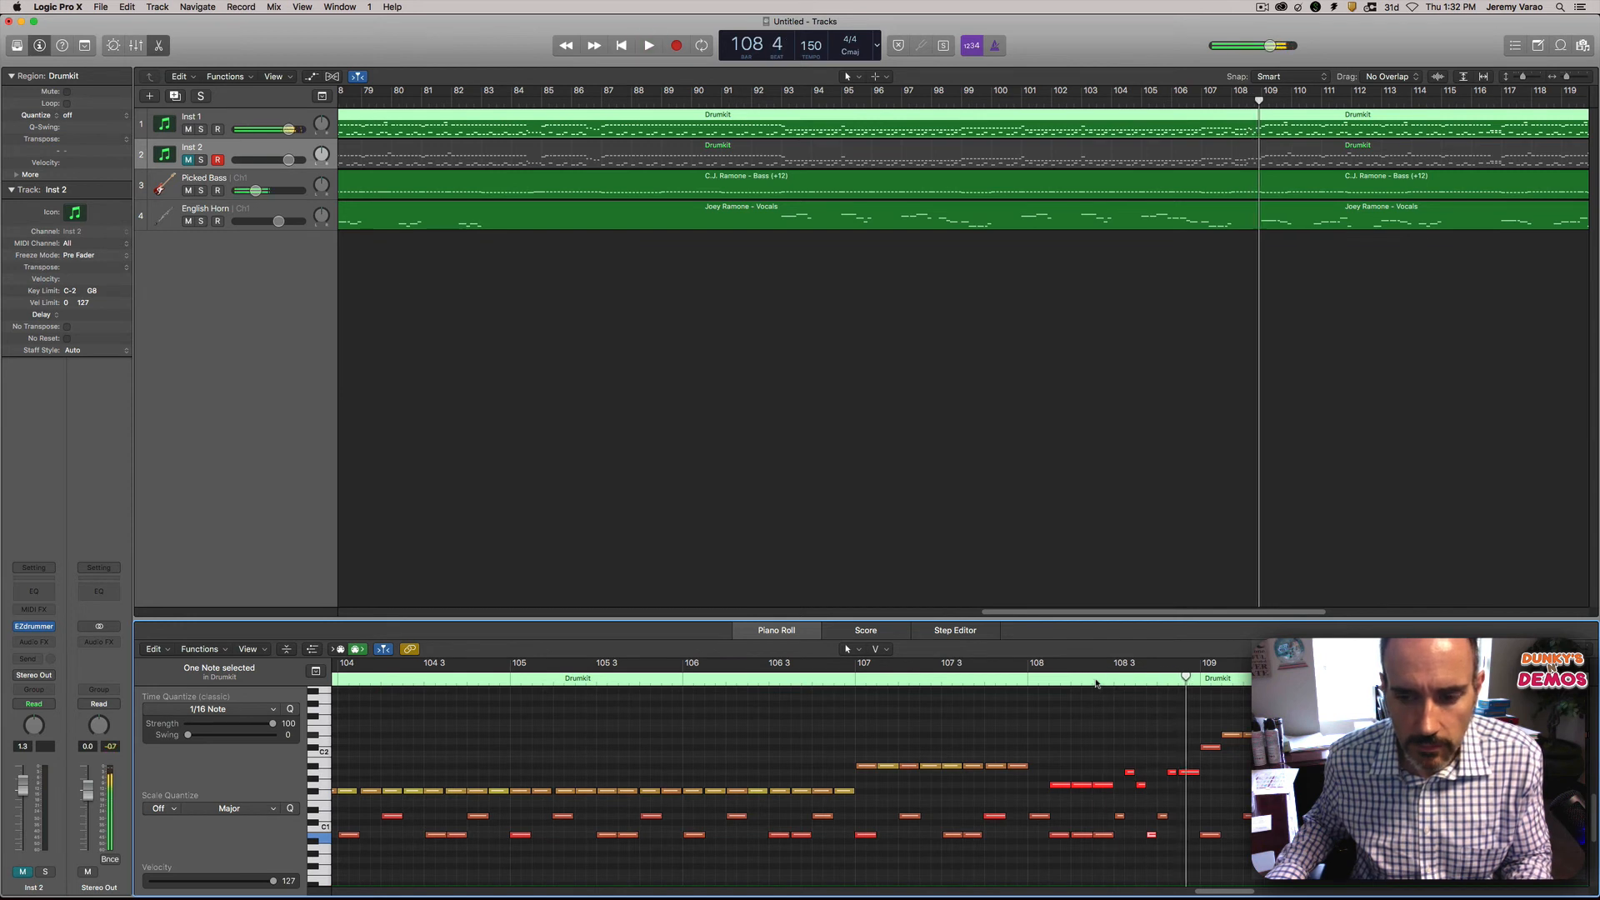
left_click_drag(1151, 838, 1147, 837)
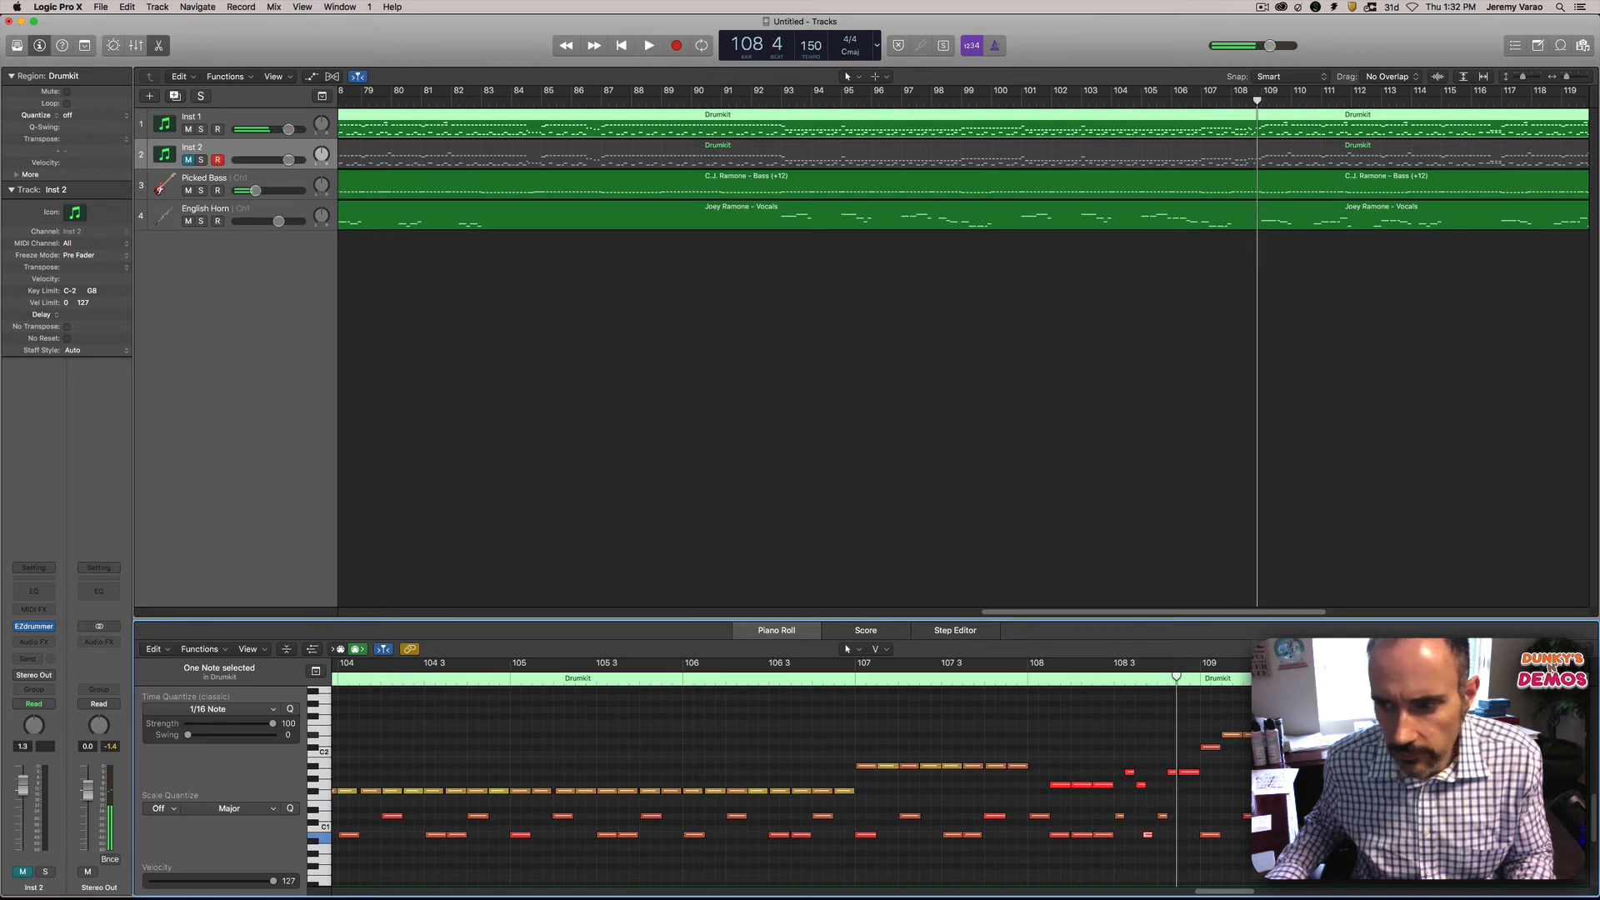
Step: Start the two tom hits and the kick after 108 3 slightly earlier and replay the fill
key("super+Right")
key("super+Right")
key("super+Right")
key("super+Right")
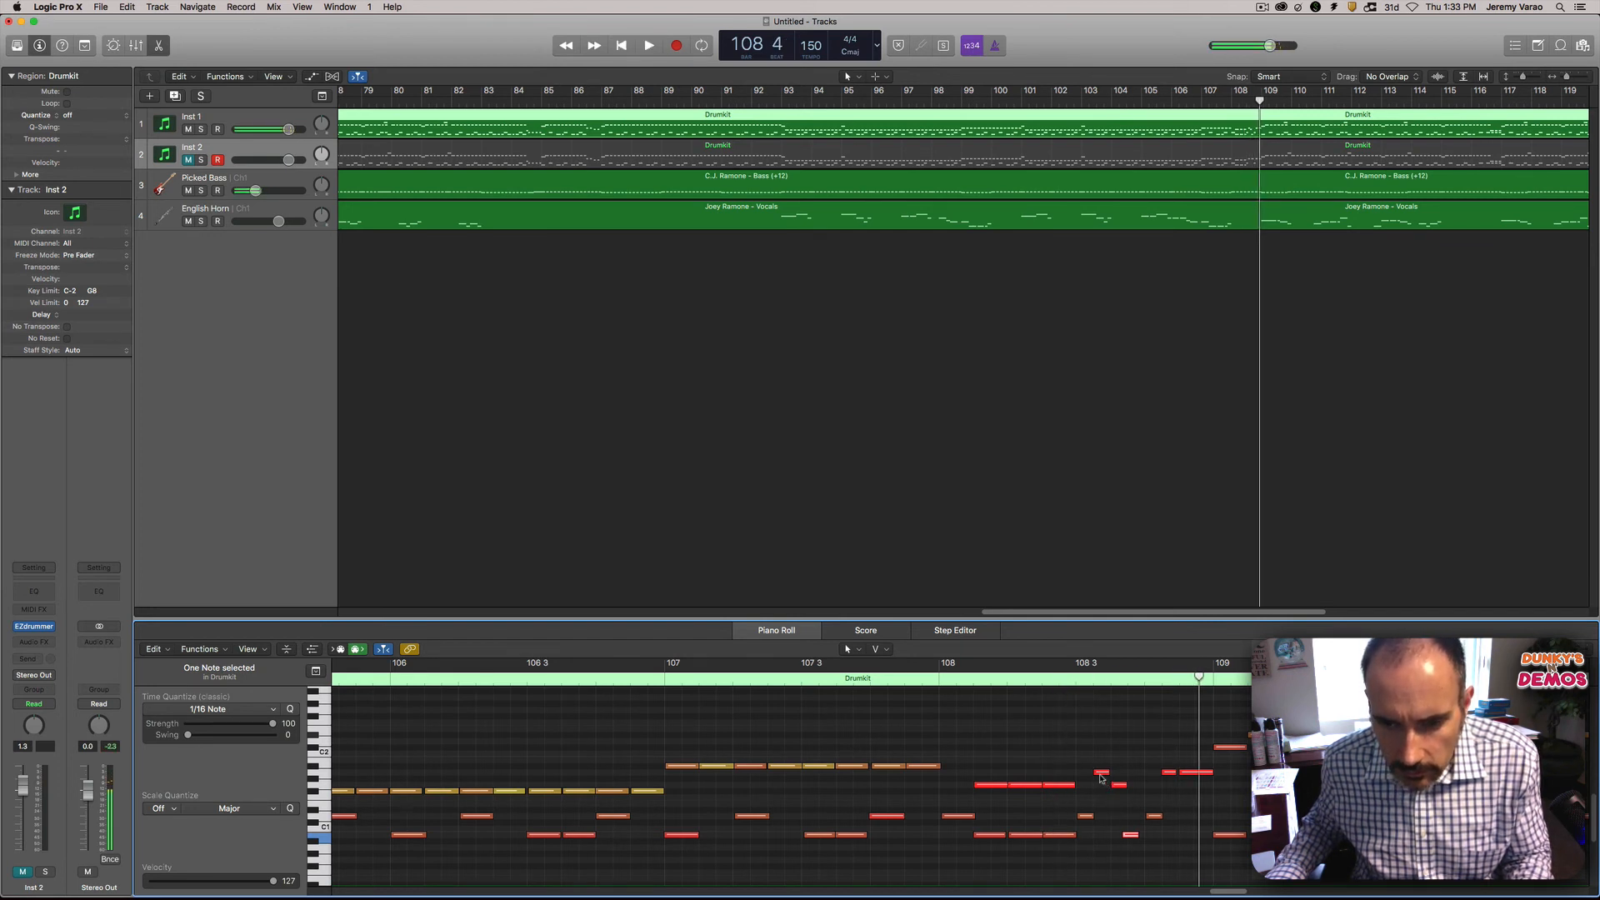
left_click_drag(1093, 773, 1117, 835)
left_click(1057, 681)
left_click(1057, 681)
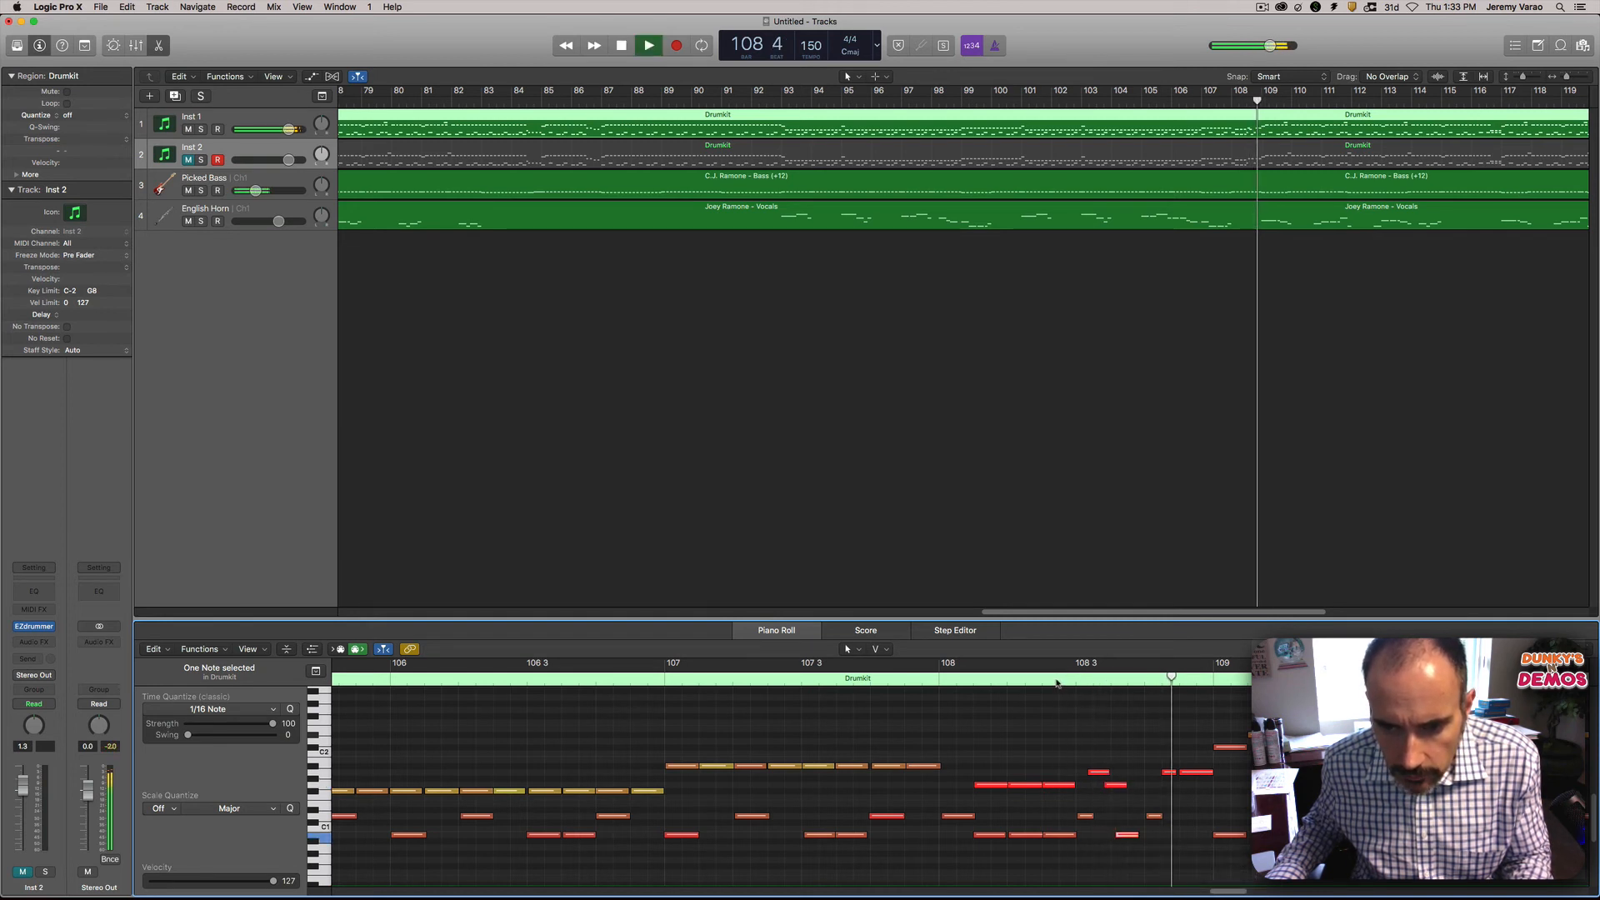
key("space")
Step: Delete the two tom notes and the snare note just before bar 109 and replay the fill
left_click_drag(1158, 761, 1210, 846)
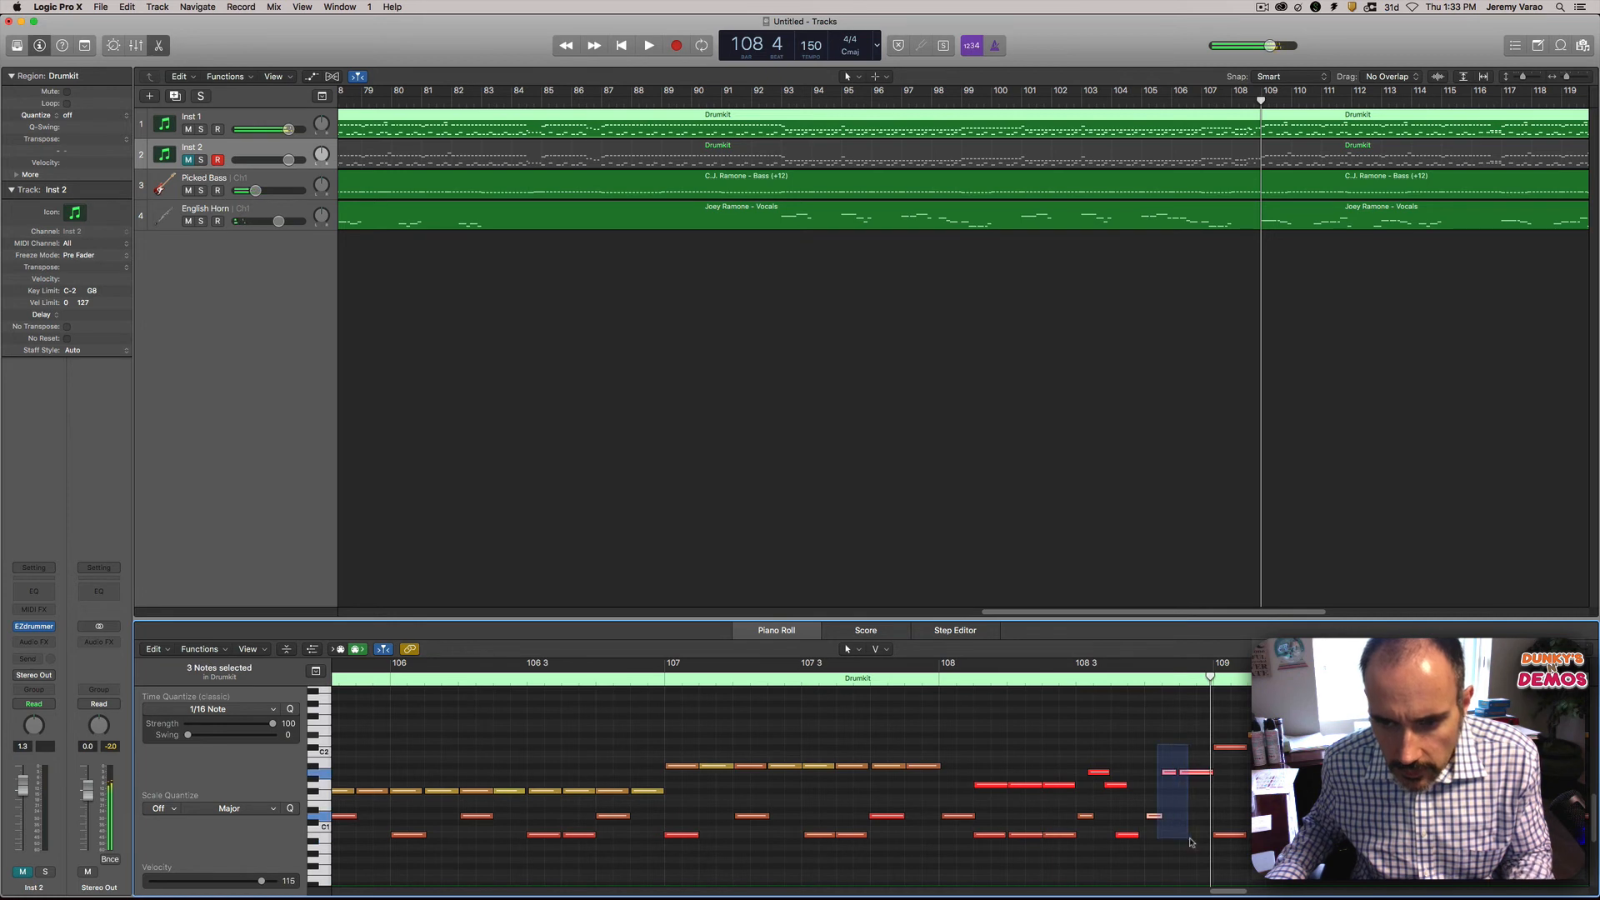
key("Delete")
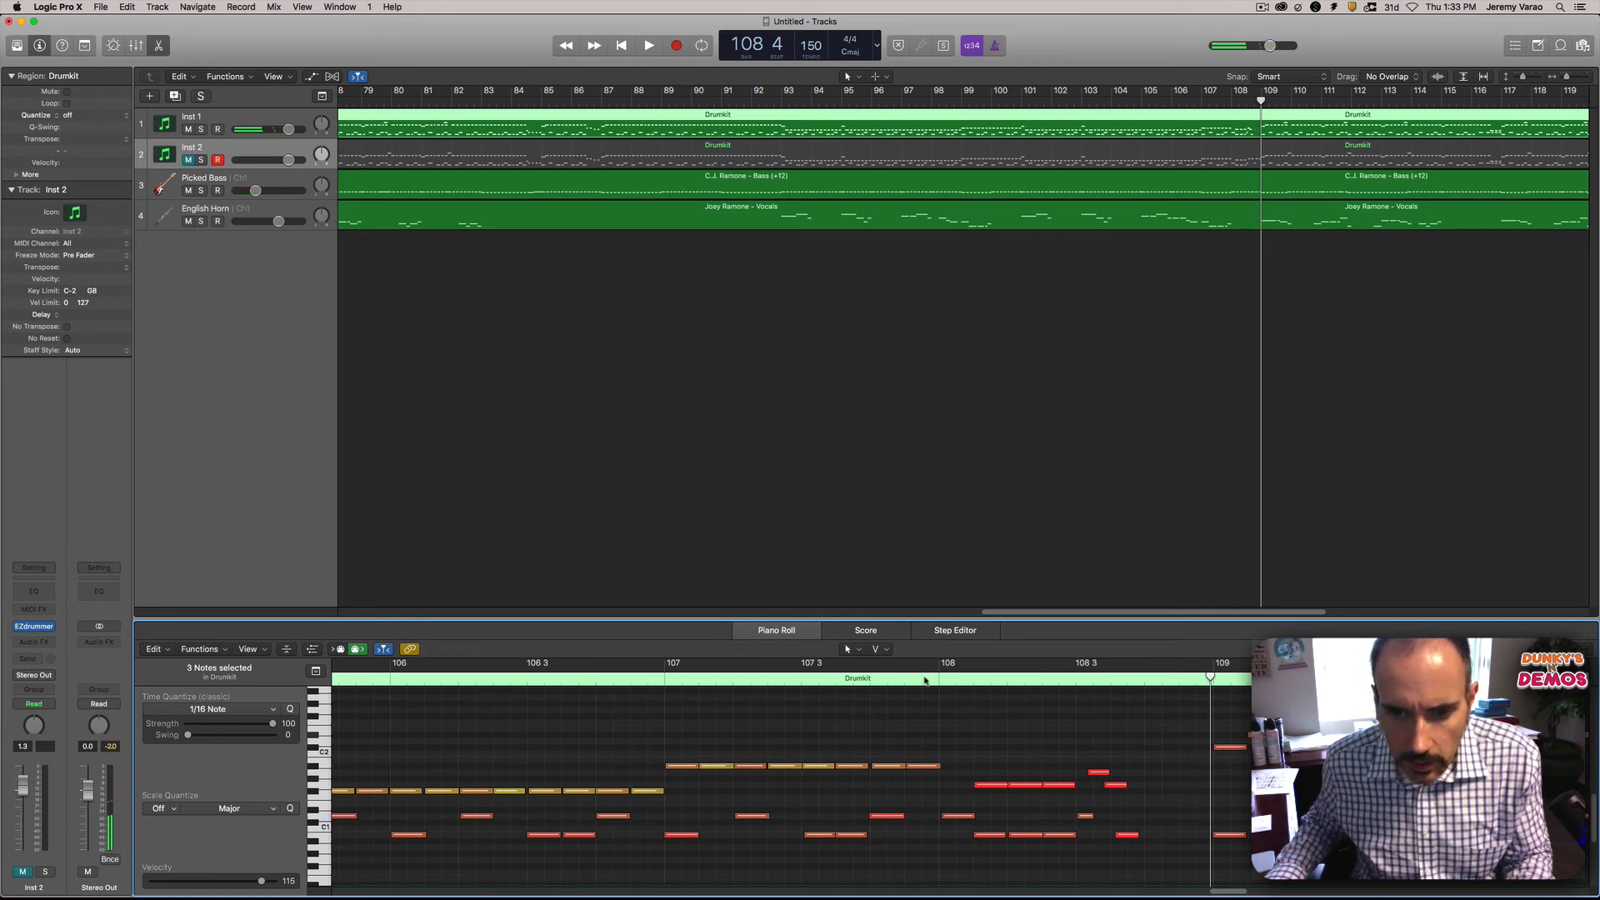
double_click(924, 679)
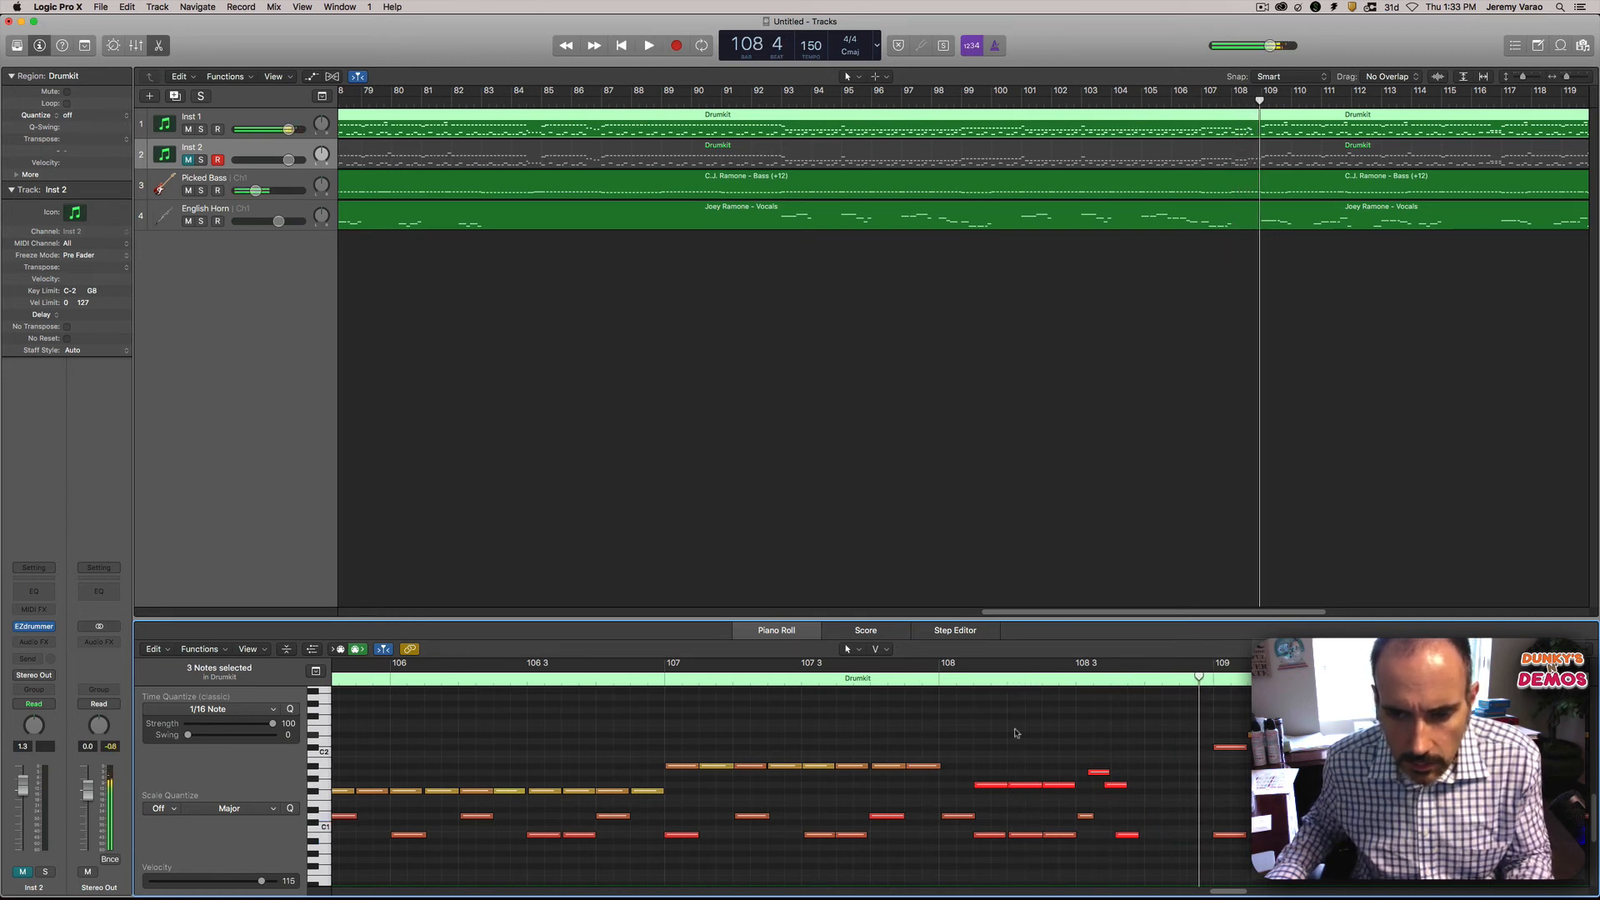
key("space")
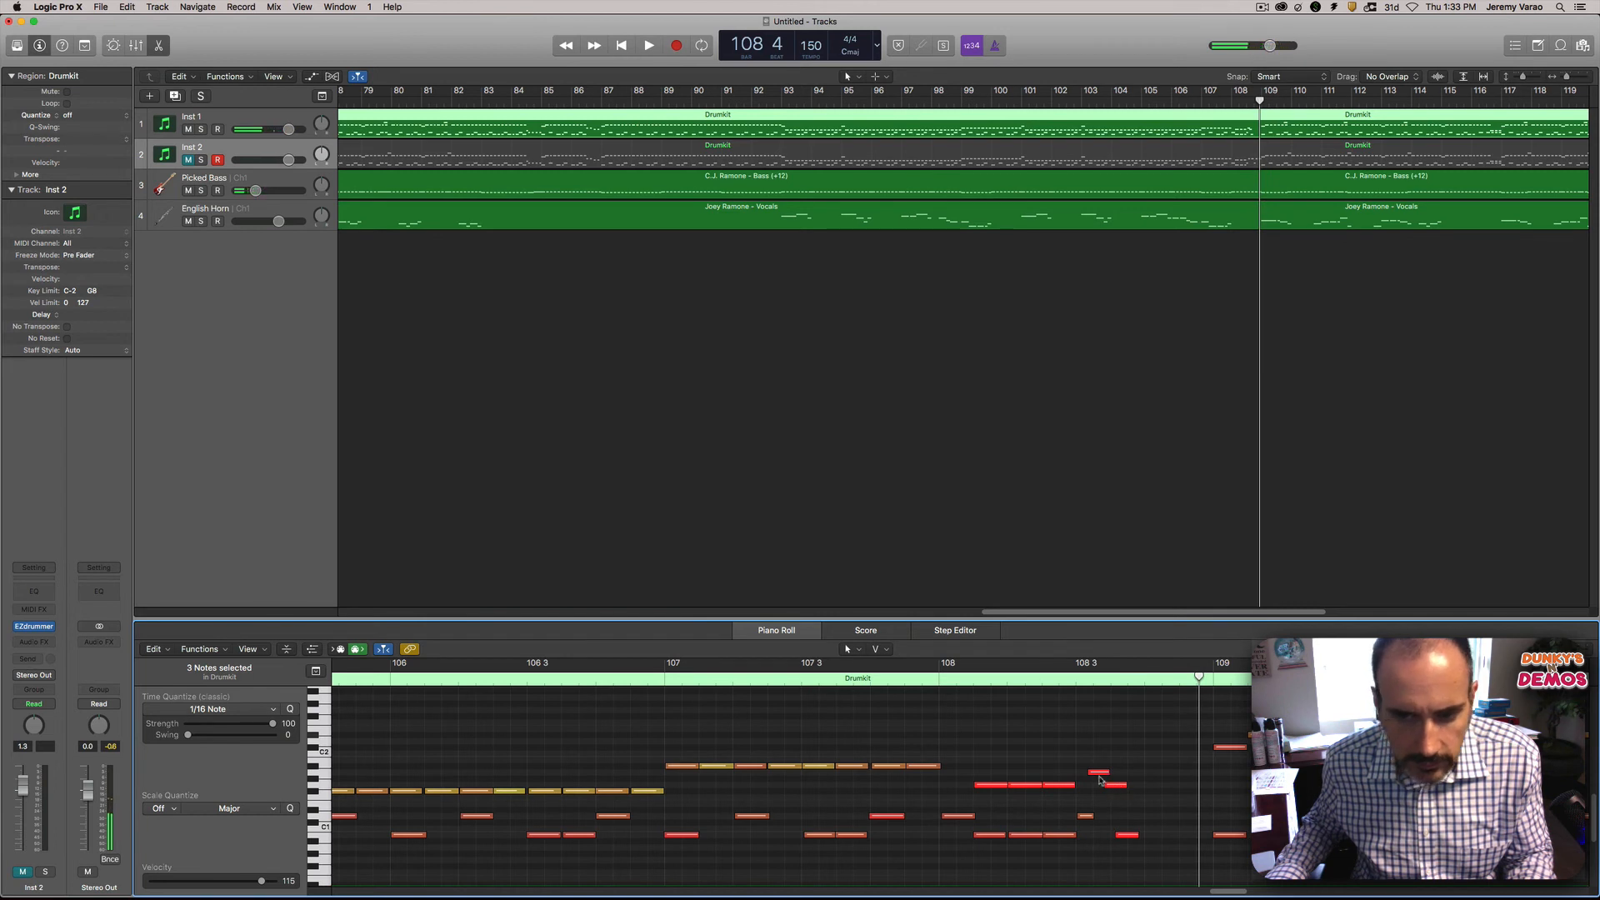
Step: Fine-tune the timing of the high tom, low tom and kick group after 108 3, replaying the fill after each shift
left_click_drag(1148, 765, 1122, 838)
key("comma")
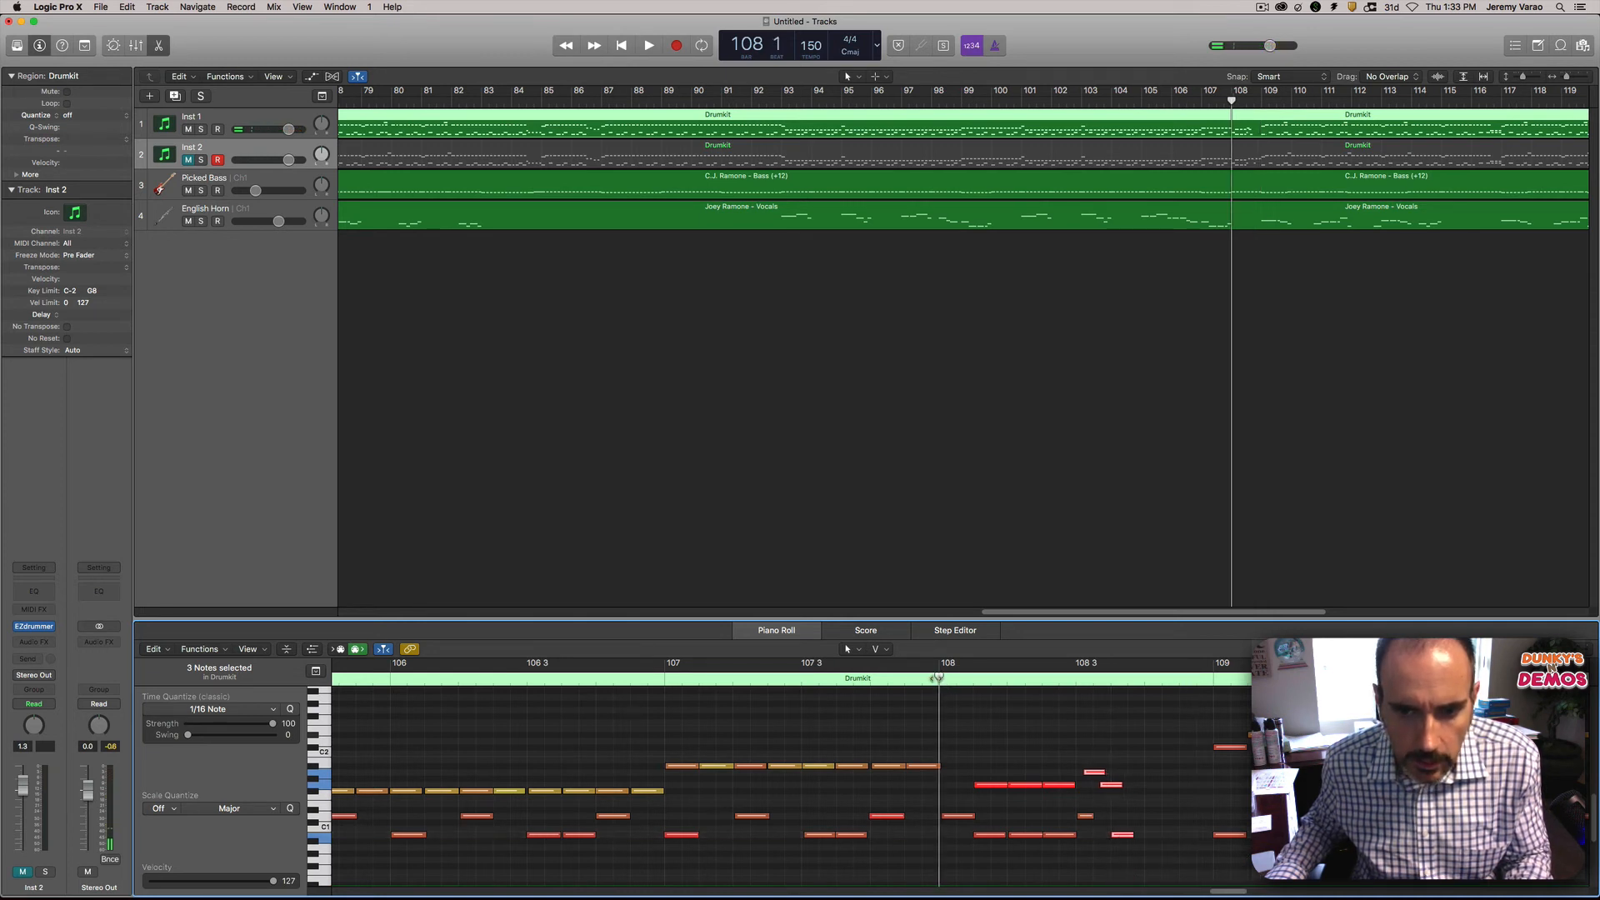
key("space")
key("space")
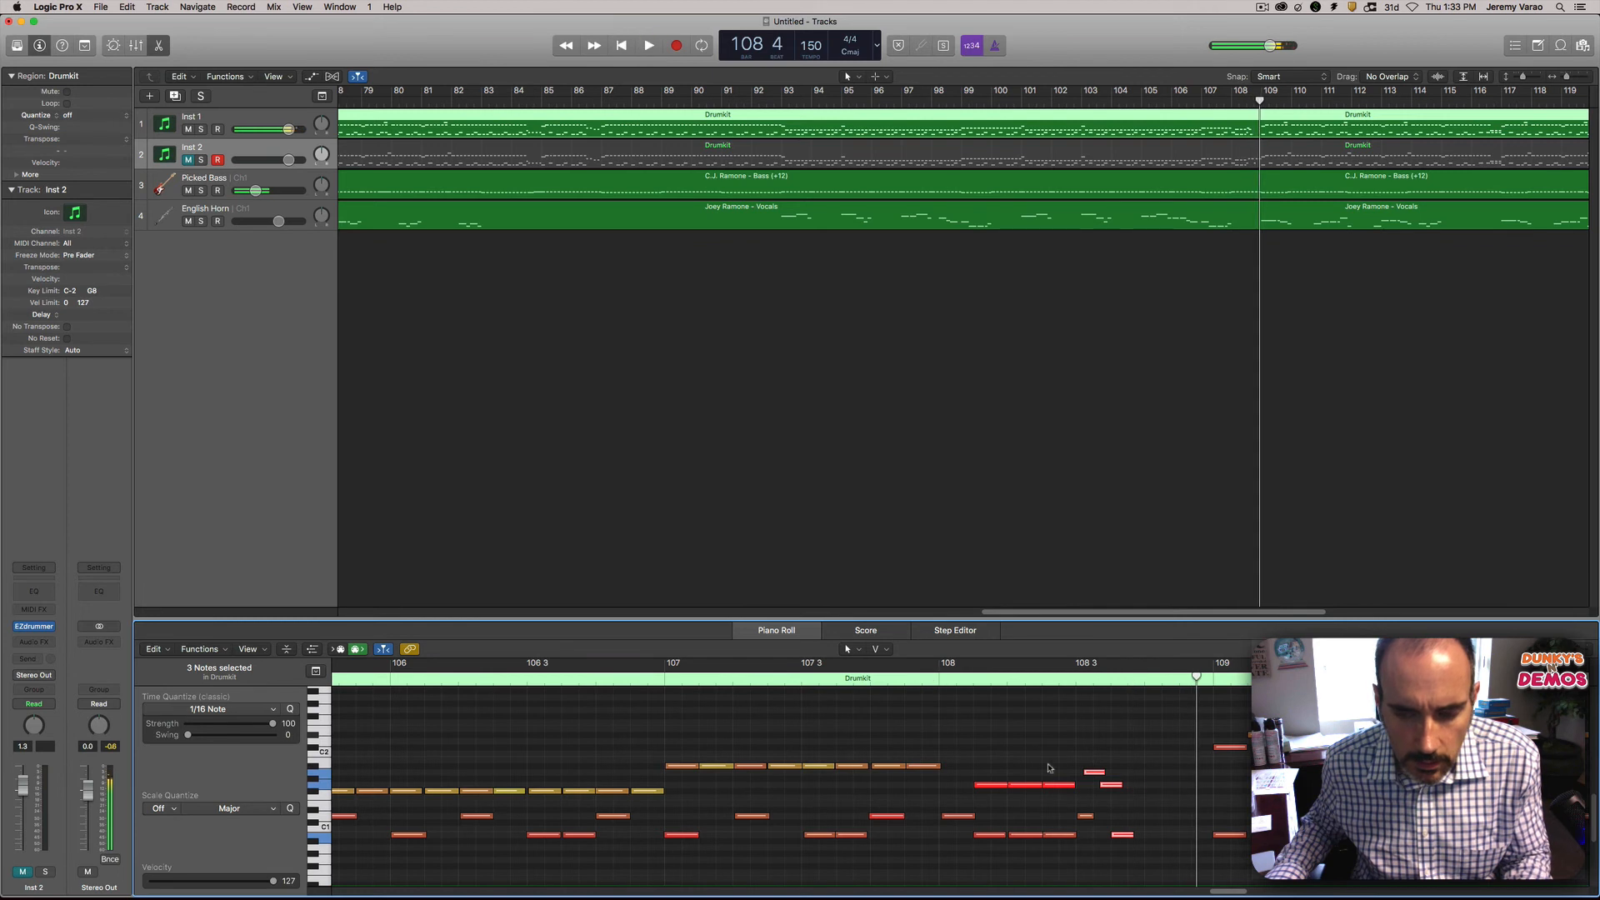
left_click_drag(1095, 771, 1065, 723)
left_click(1036, 678)
key("space")
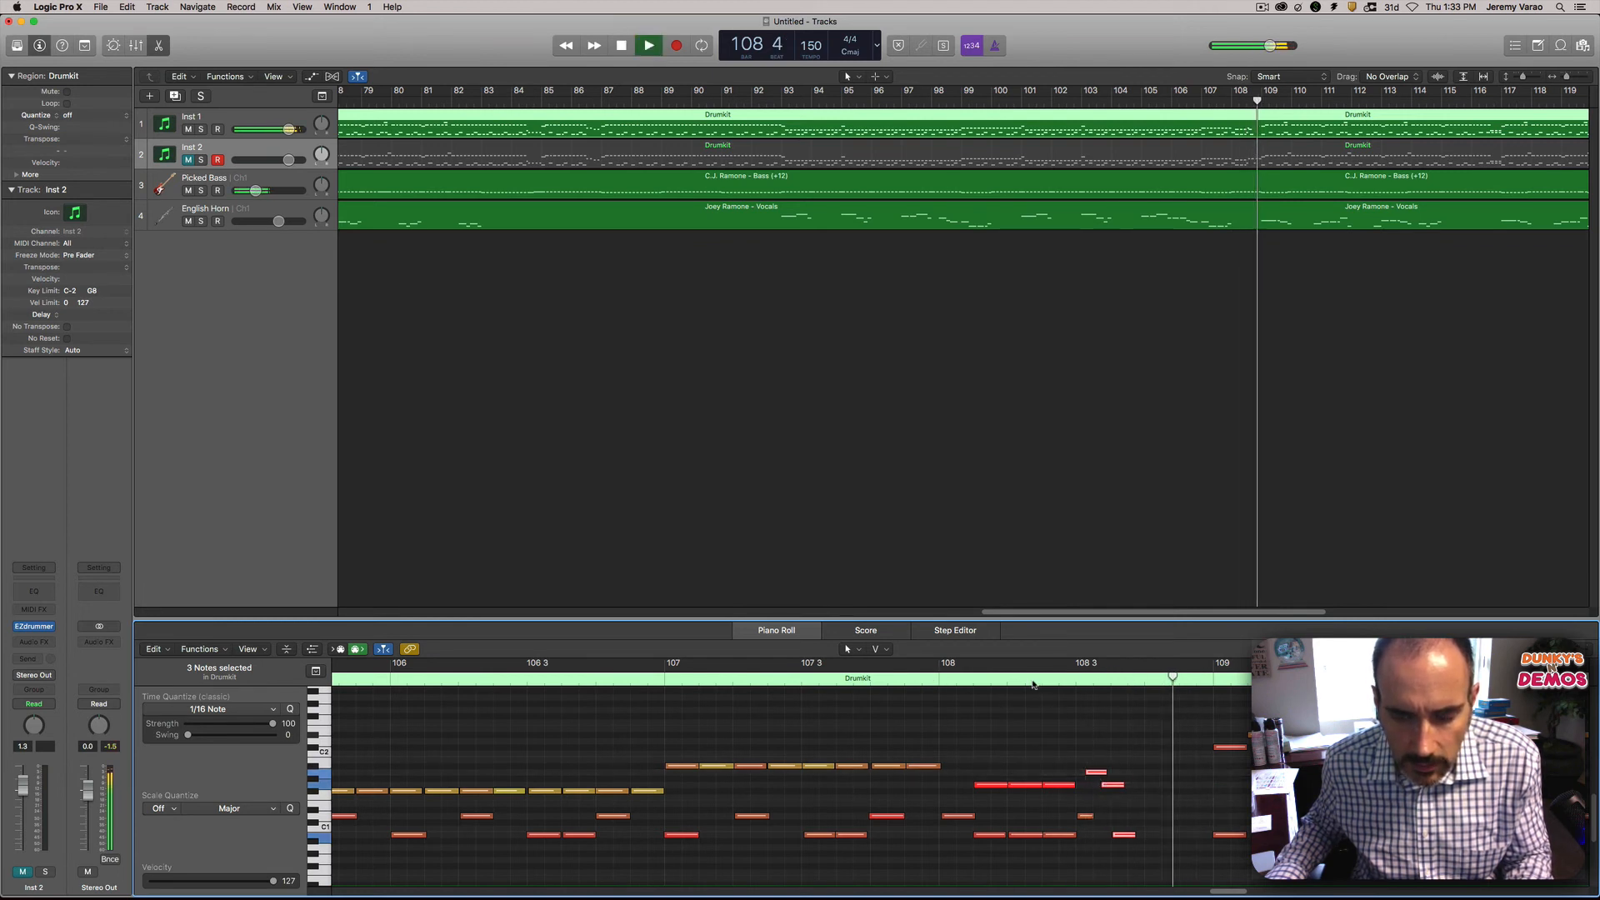
key("space")
Step: Copy the snare, two-tom and kick group after 108 3 to the last beat before bar 109 and replay the fill
left_click_drag(1150, 745, 1087, 863)
left_click_drag(1088, 819, 1156, 823)
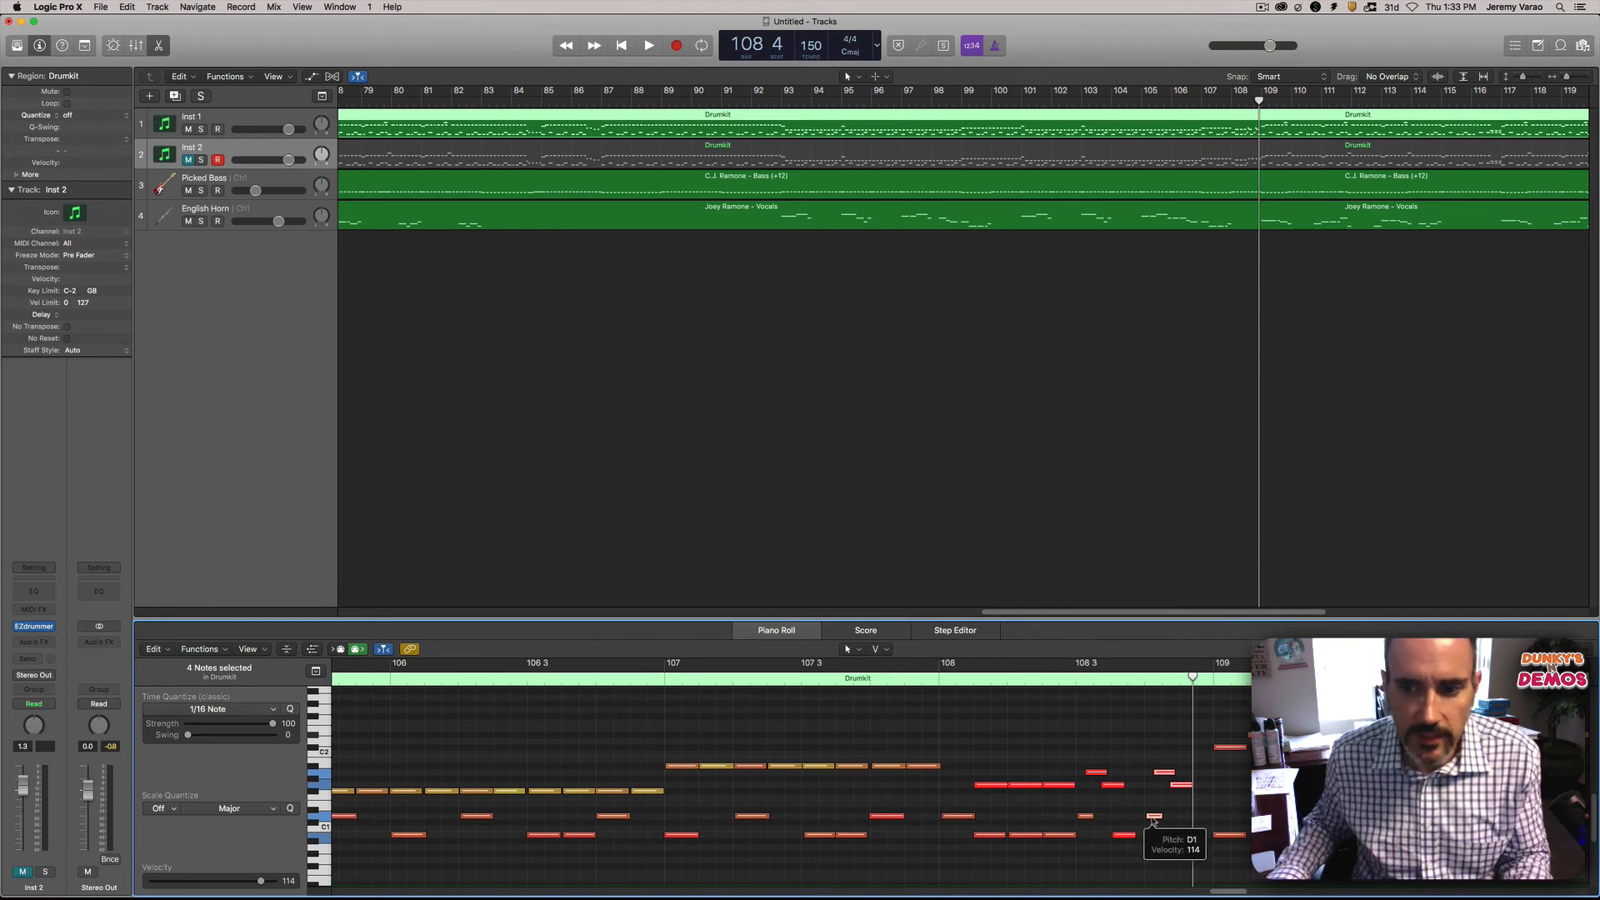
key("space")
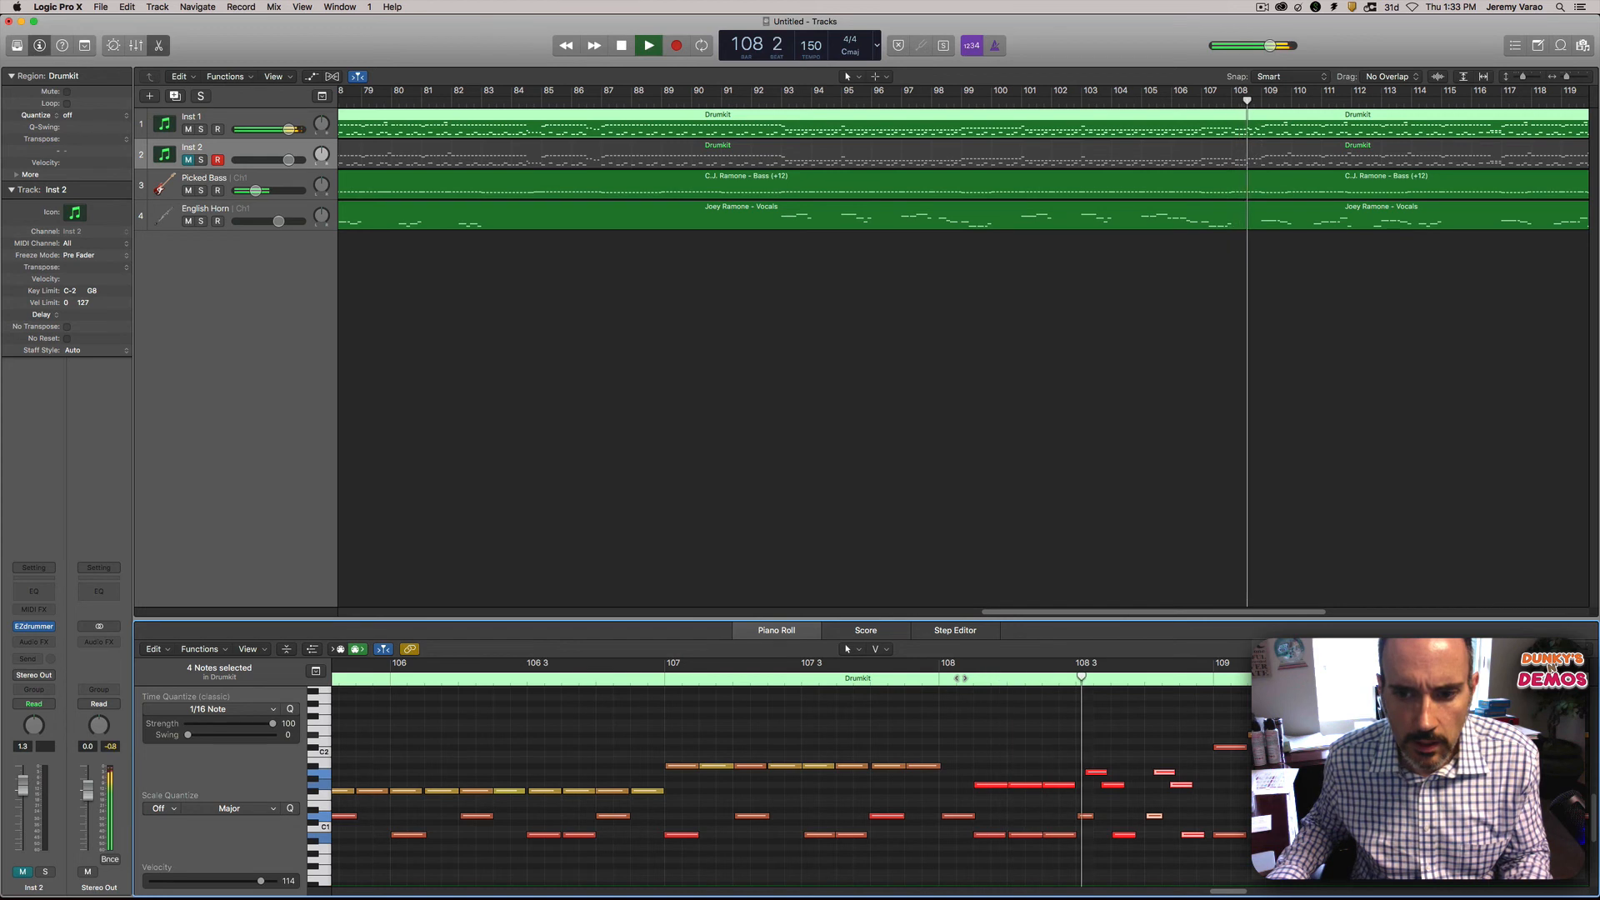
key("space")
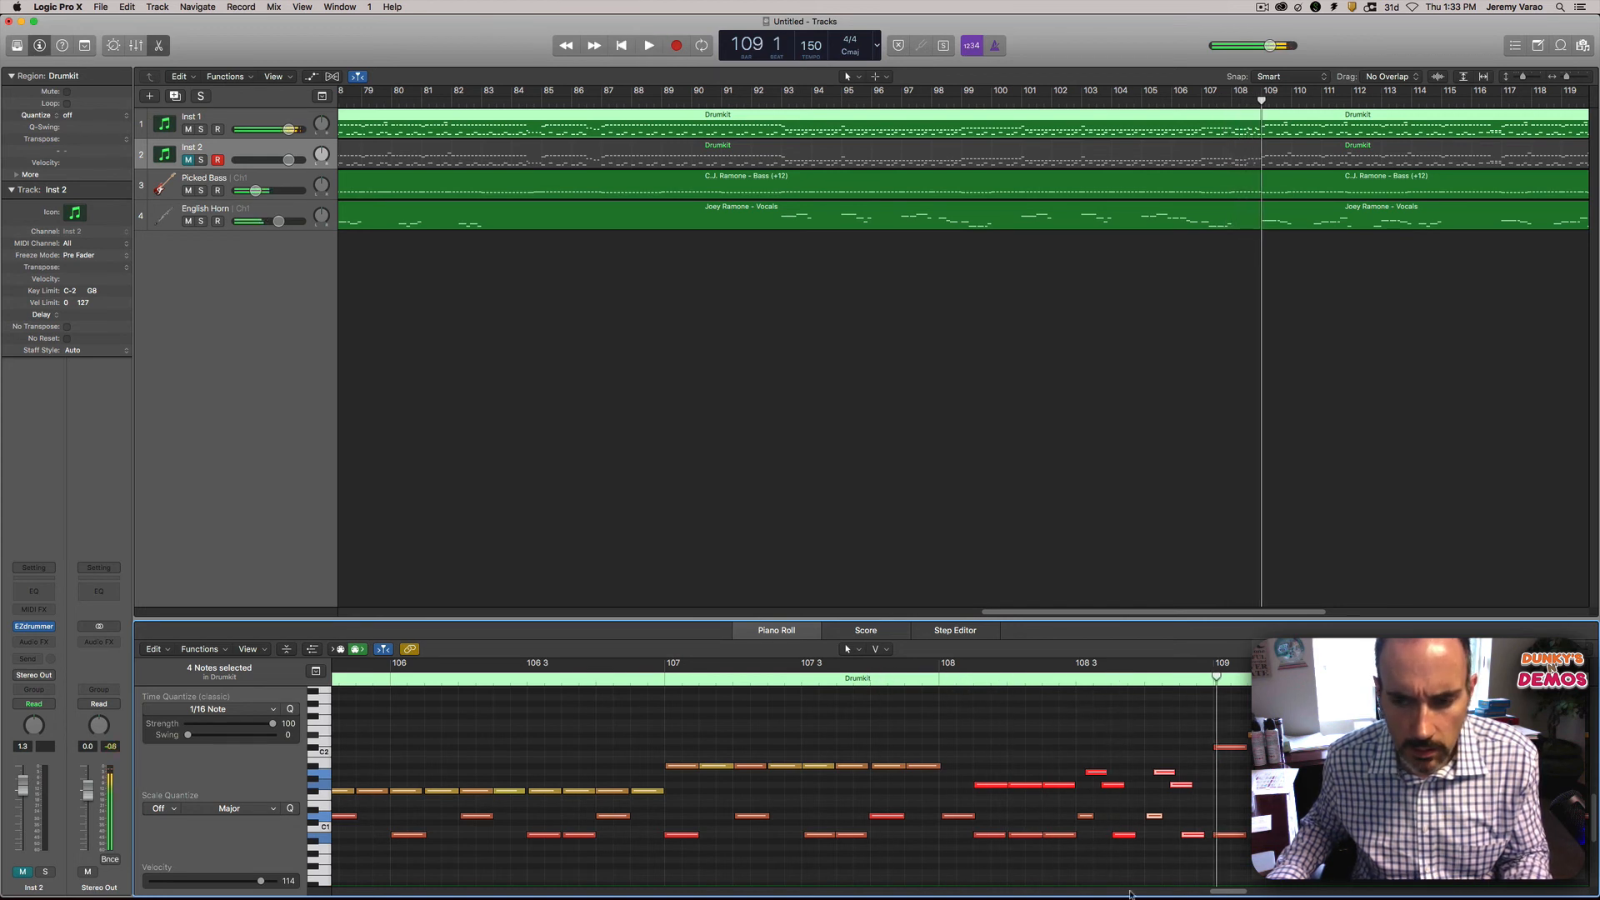
Step: Try starting both lower tom hits in the two repeated groups slightly later and replay the end of the fill
left_click(1101, 787)
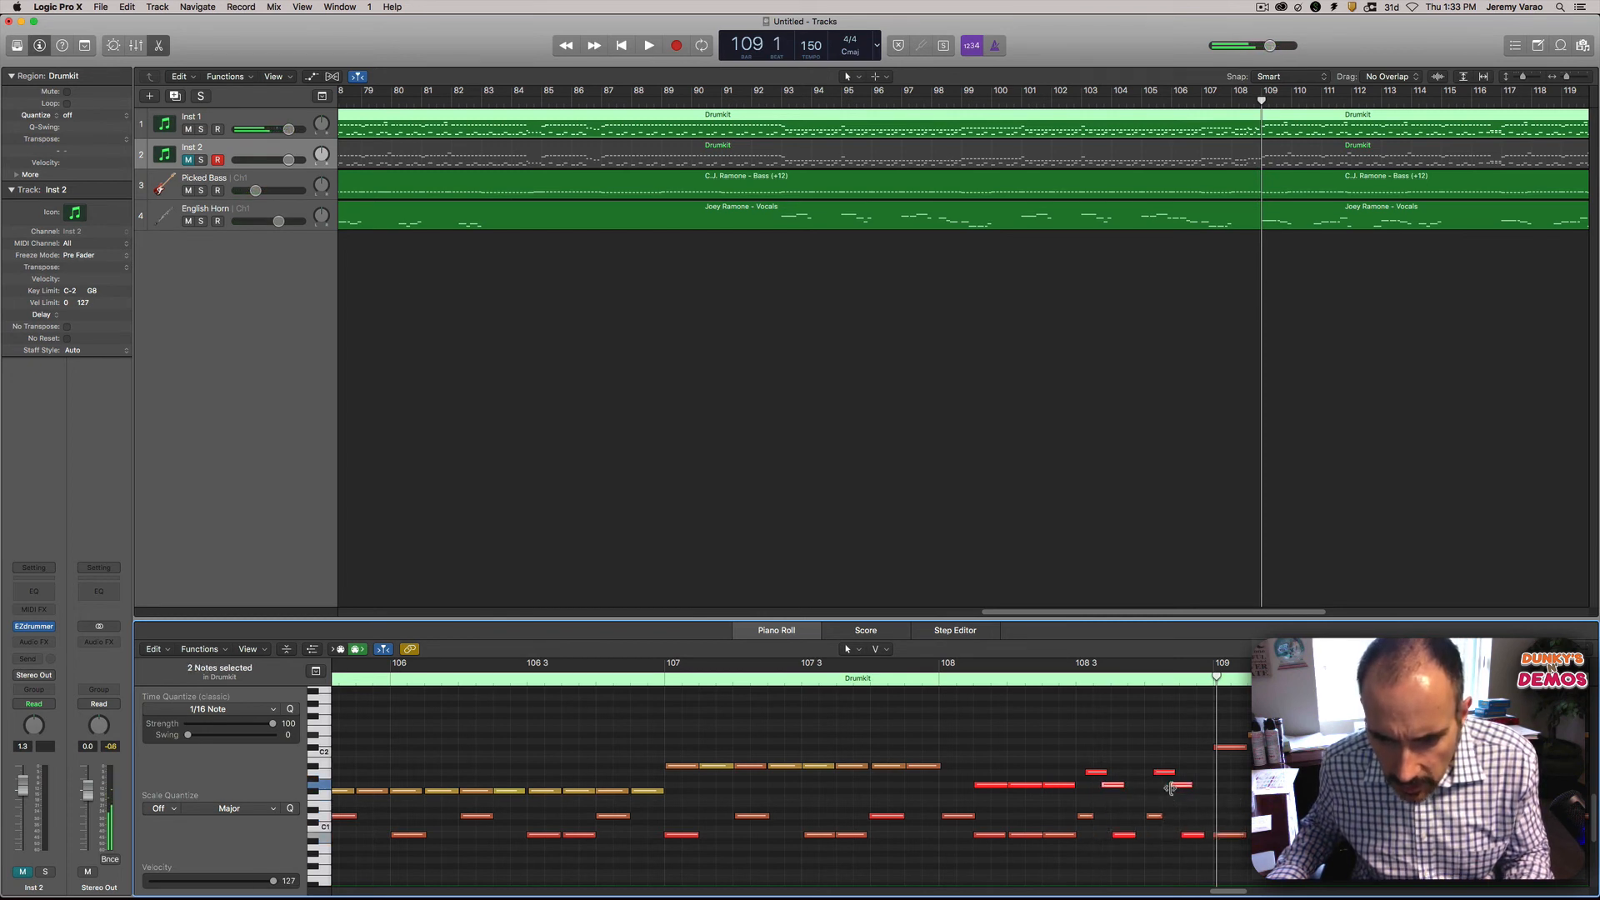
left_click_drag(1171, 788, 1171, 788)
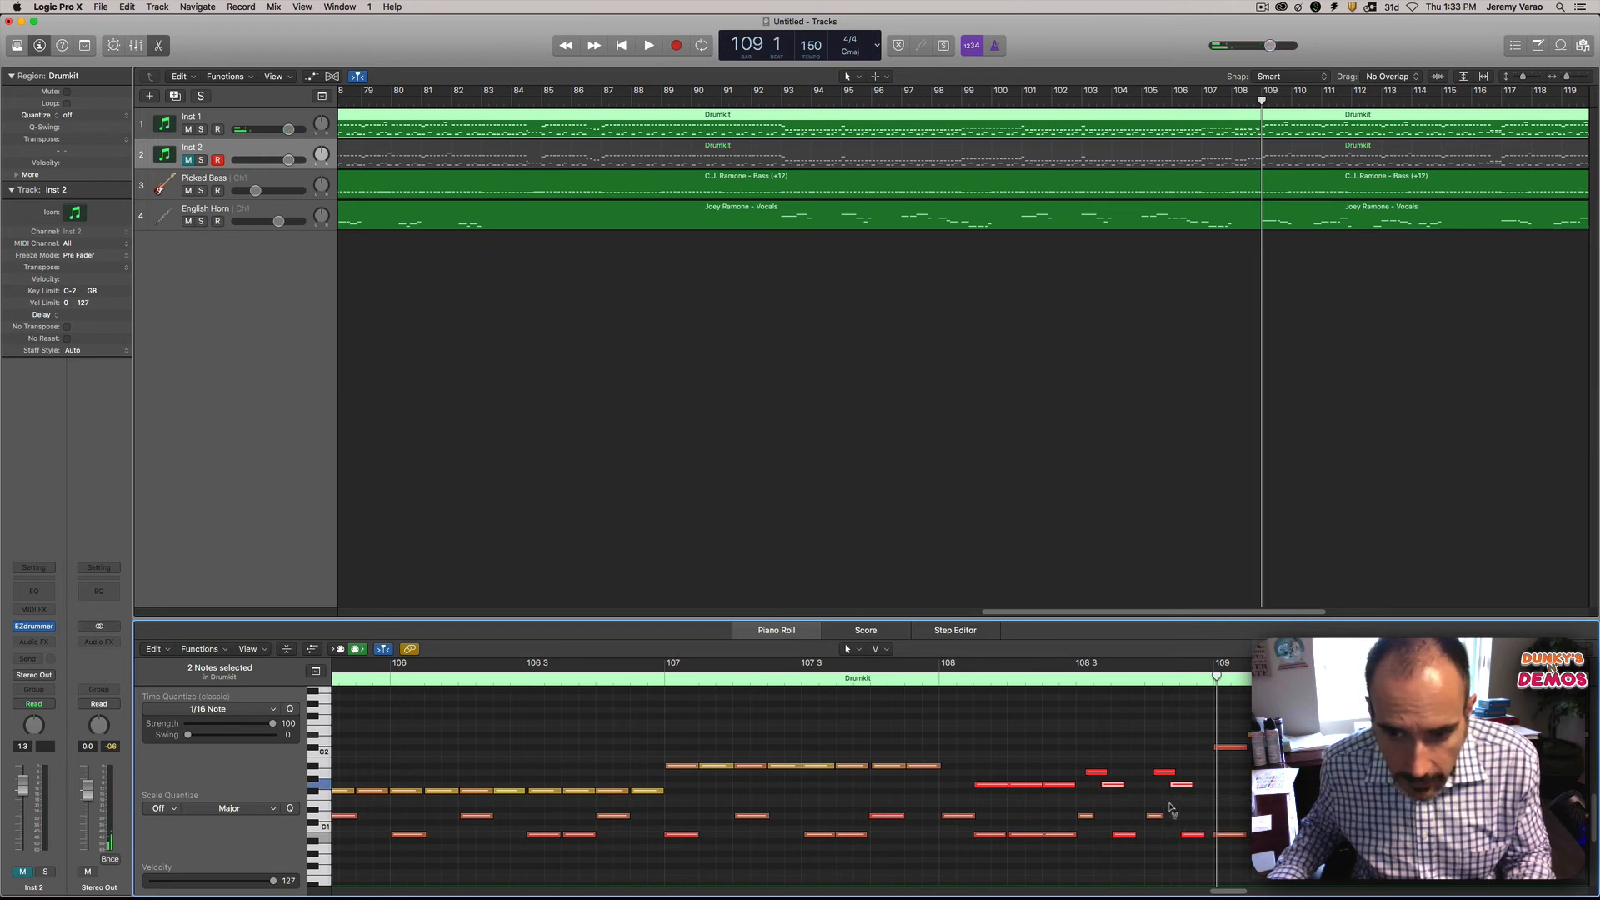
key("super+z")
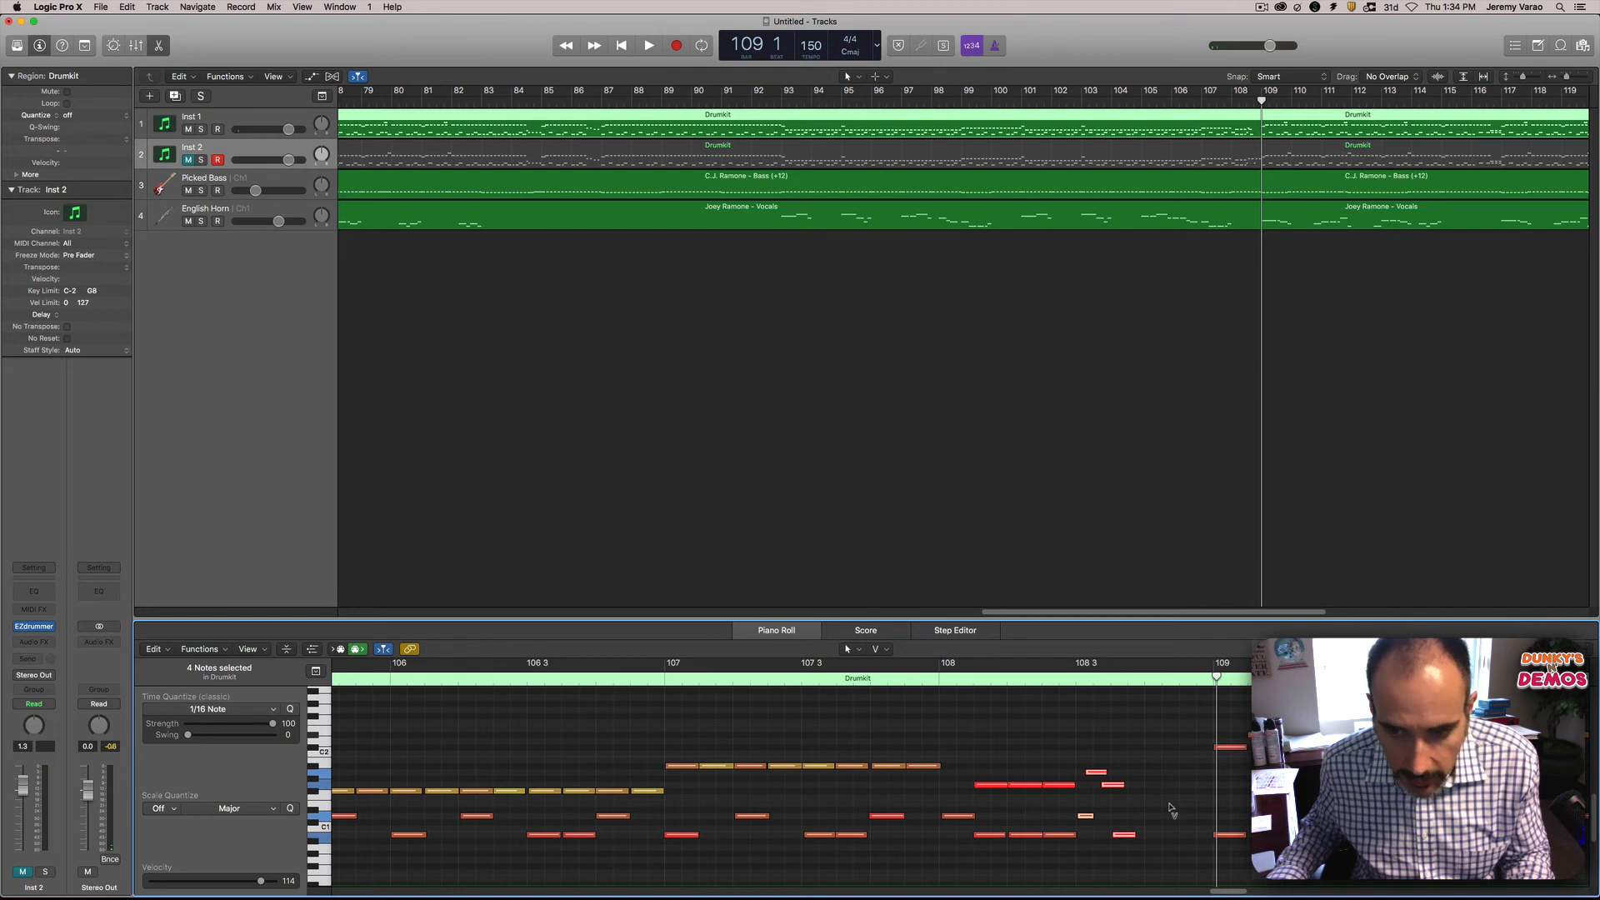
key("shift+super+z")
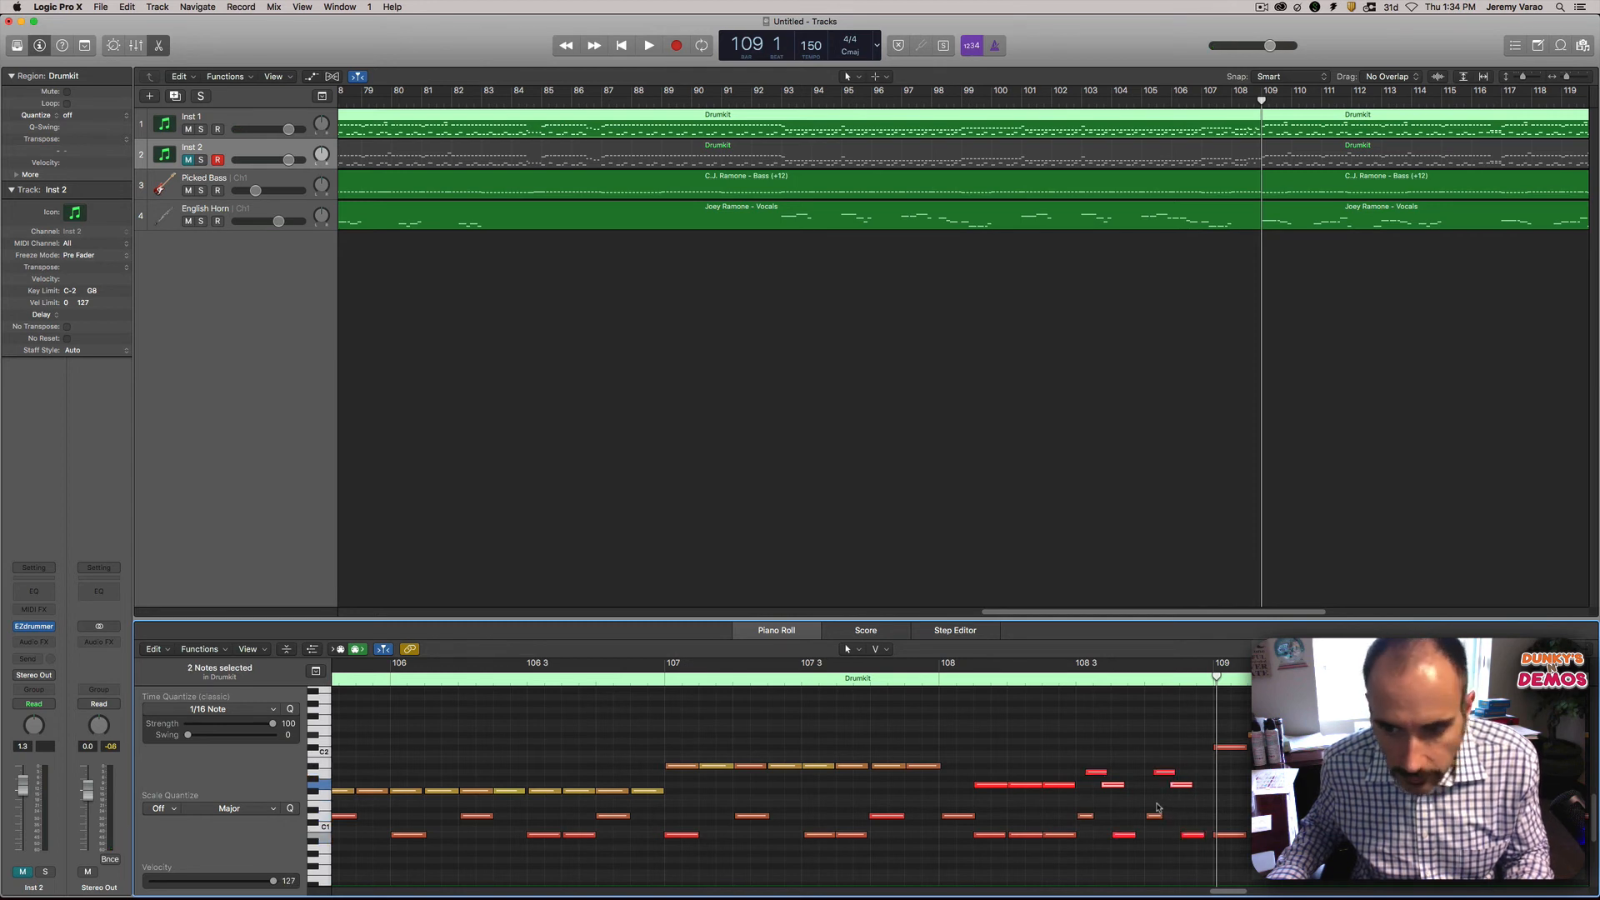
left_click(1174, 787)
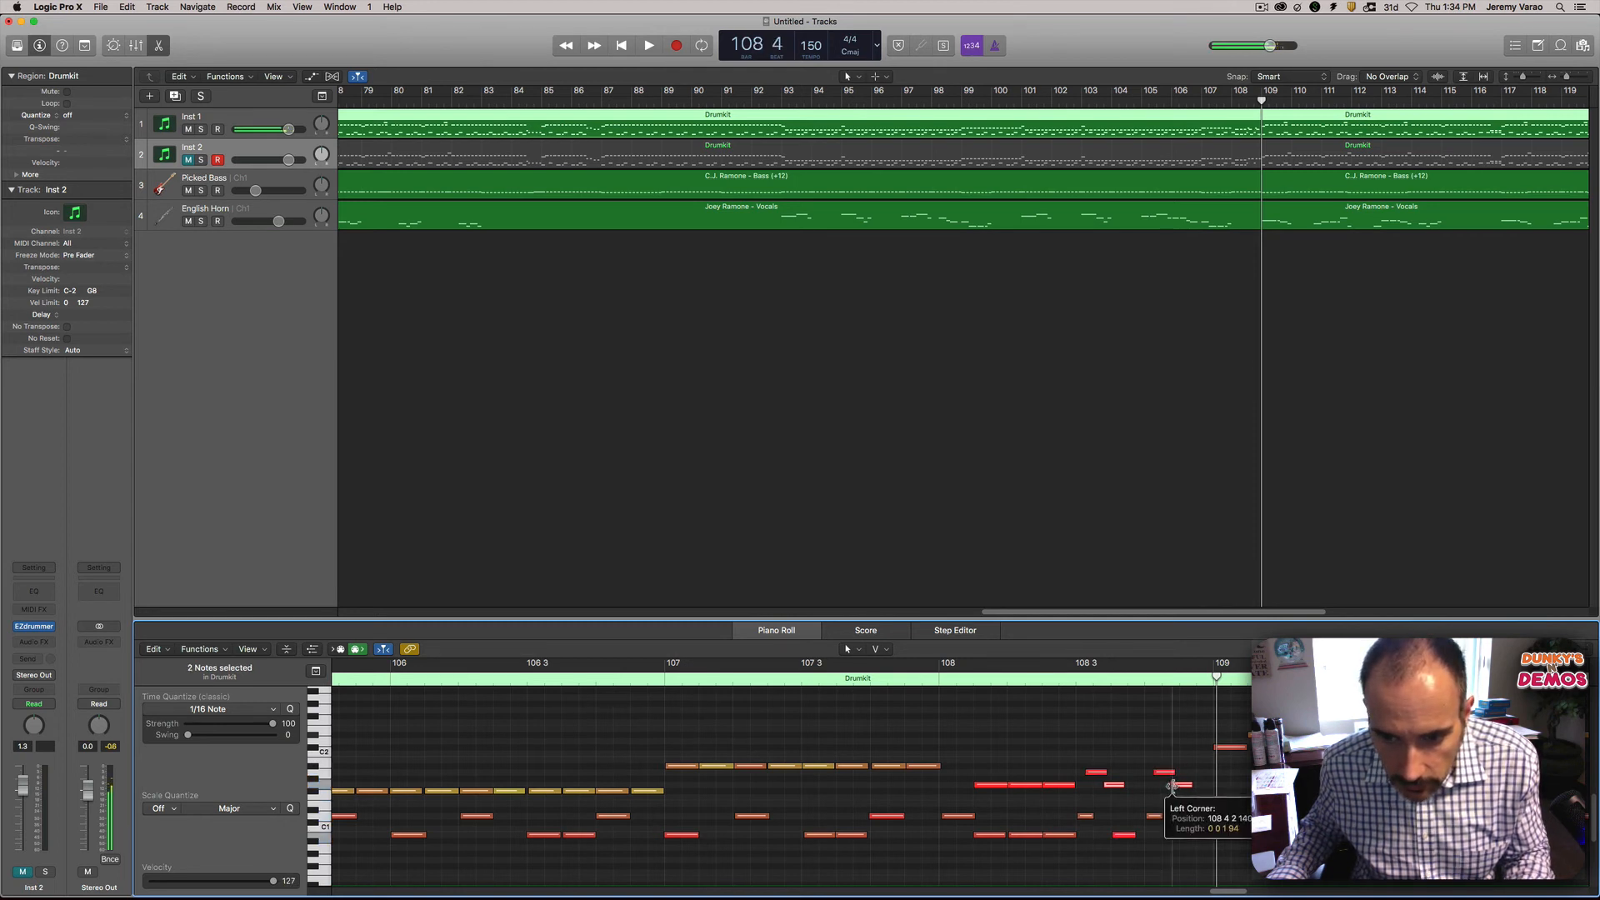
left_click(1060, 677)
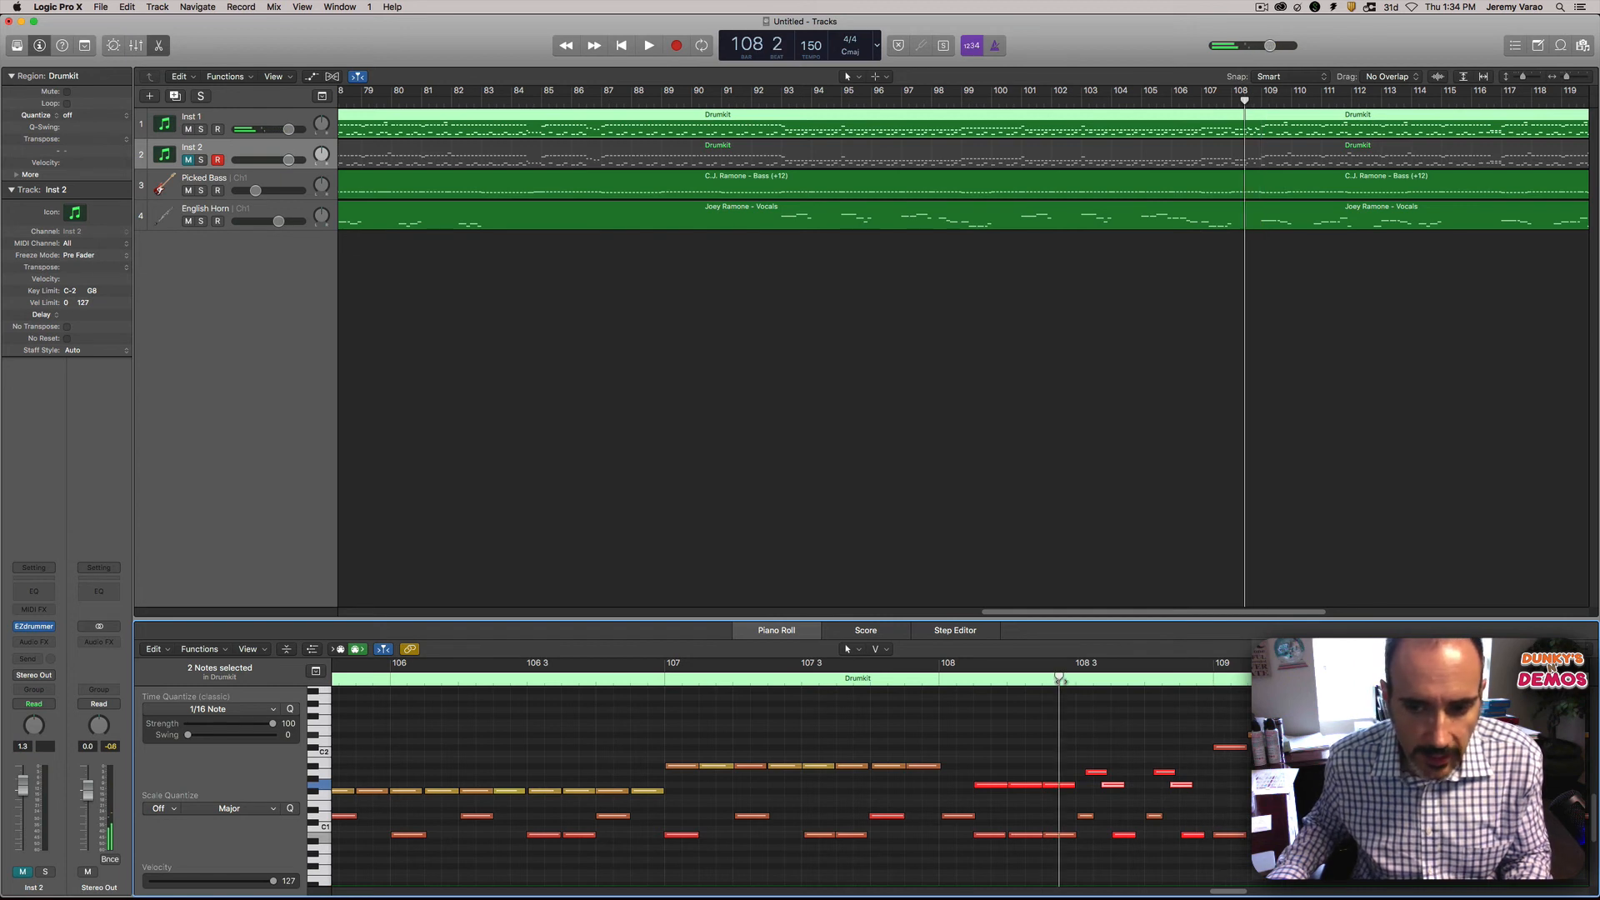
key("space")
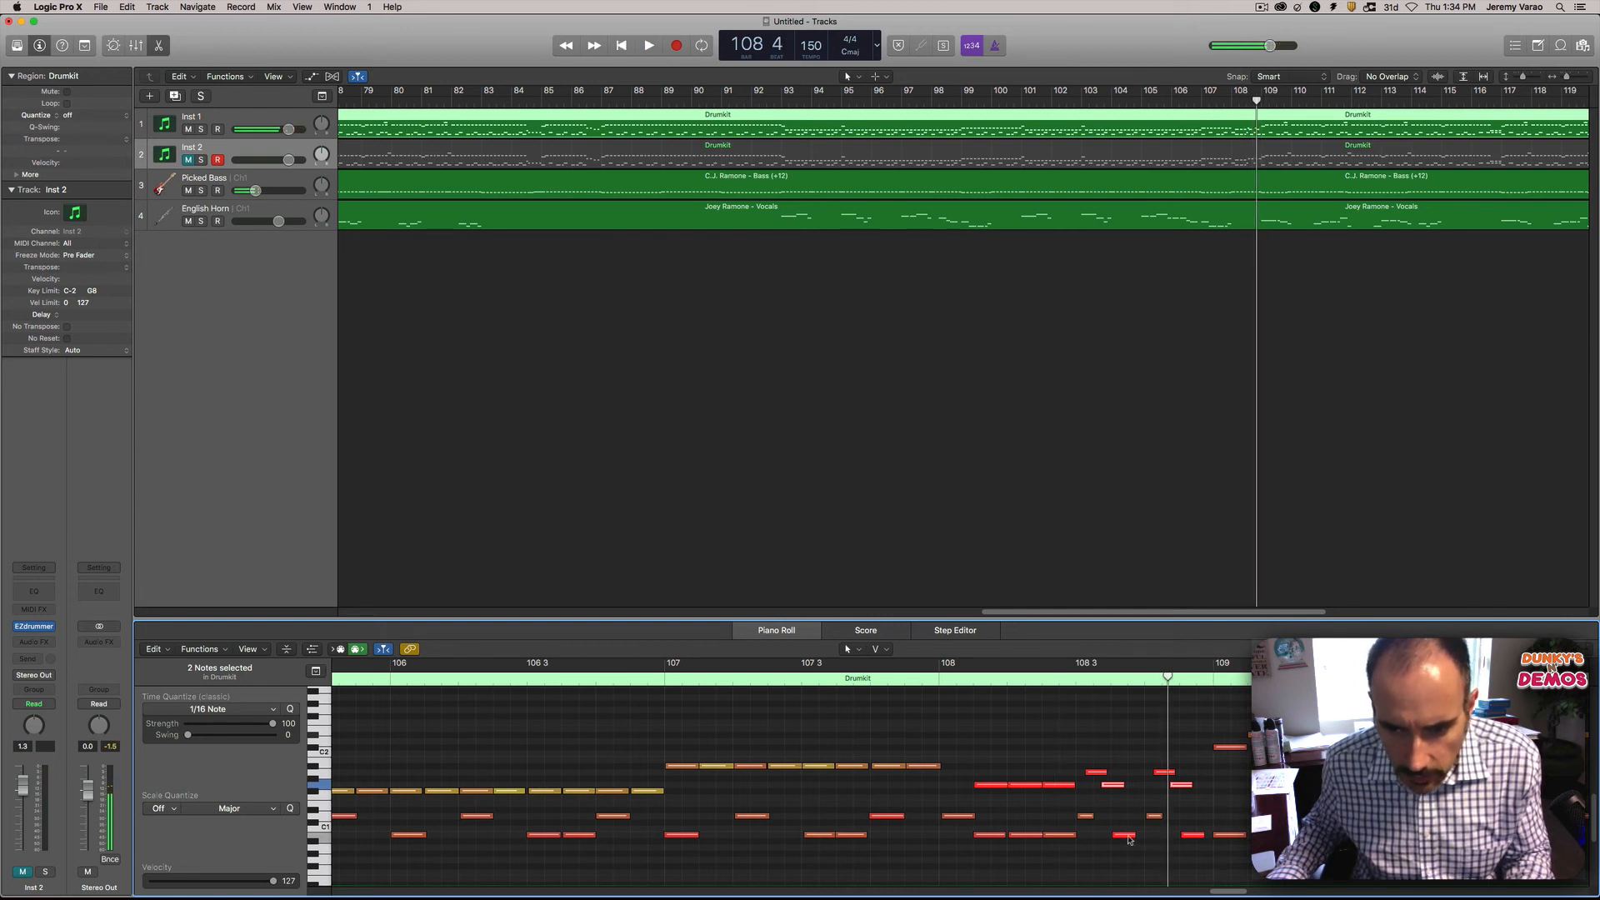
Step: Start the kick hits that close both repeated groups slightly later and replay the fill from bar 108
left_click(1184, 836)
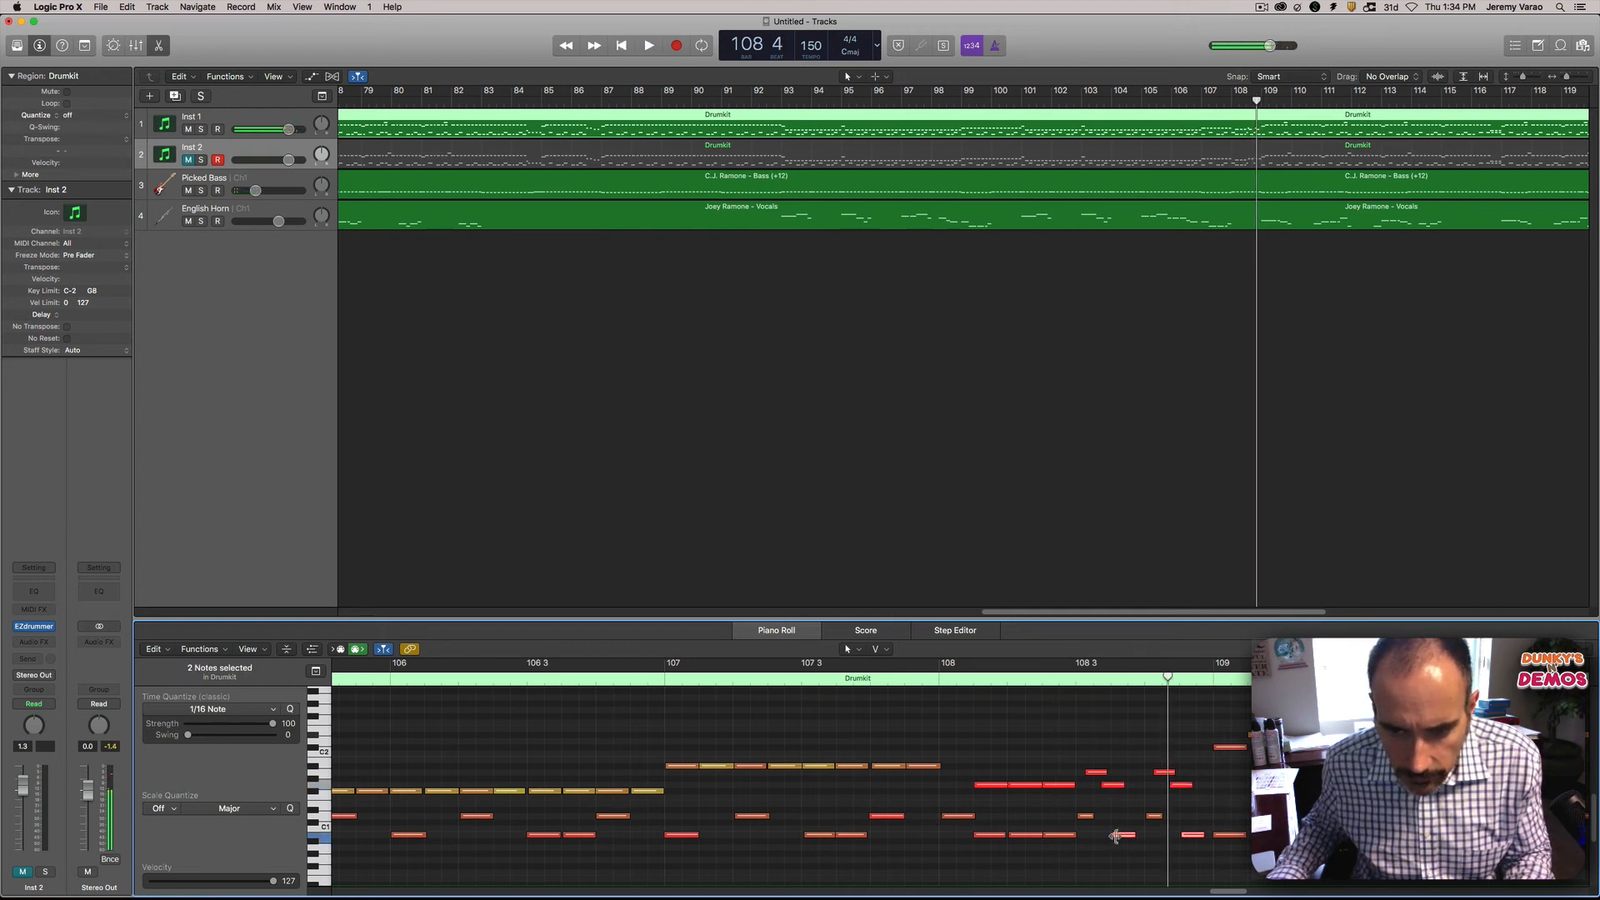
left_click_drag(1116, 836, 1117, 836)
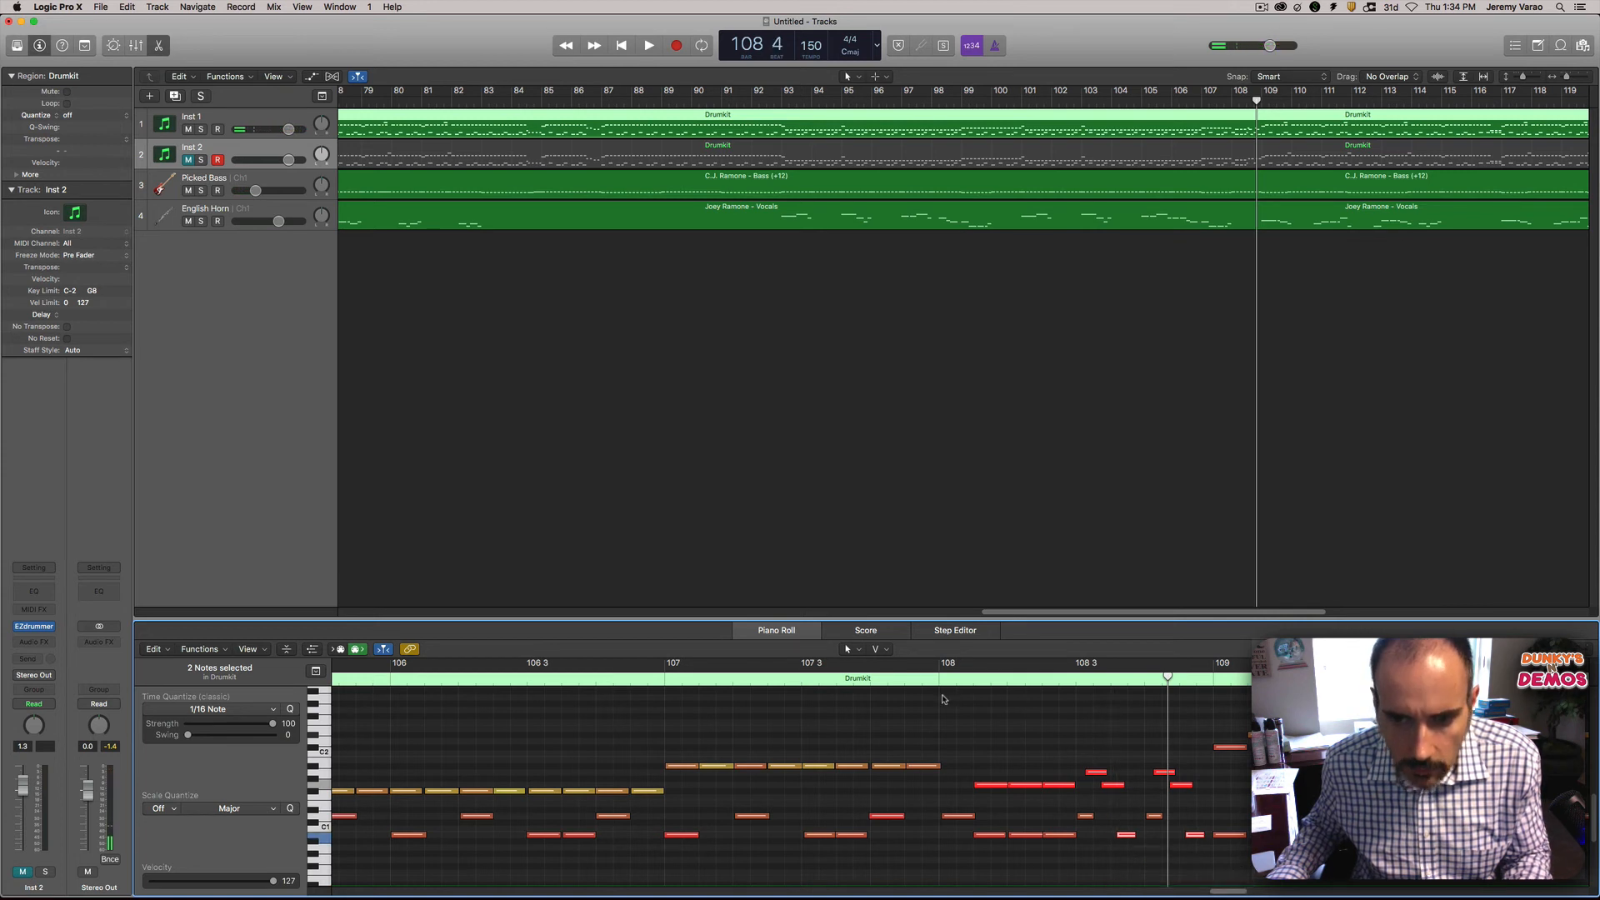
key("space")
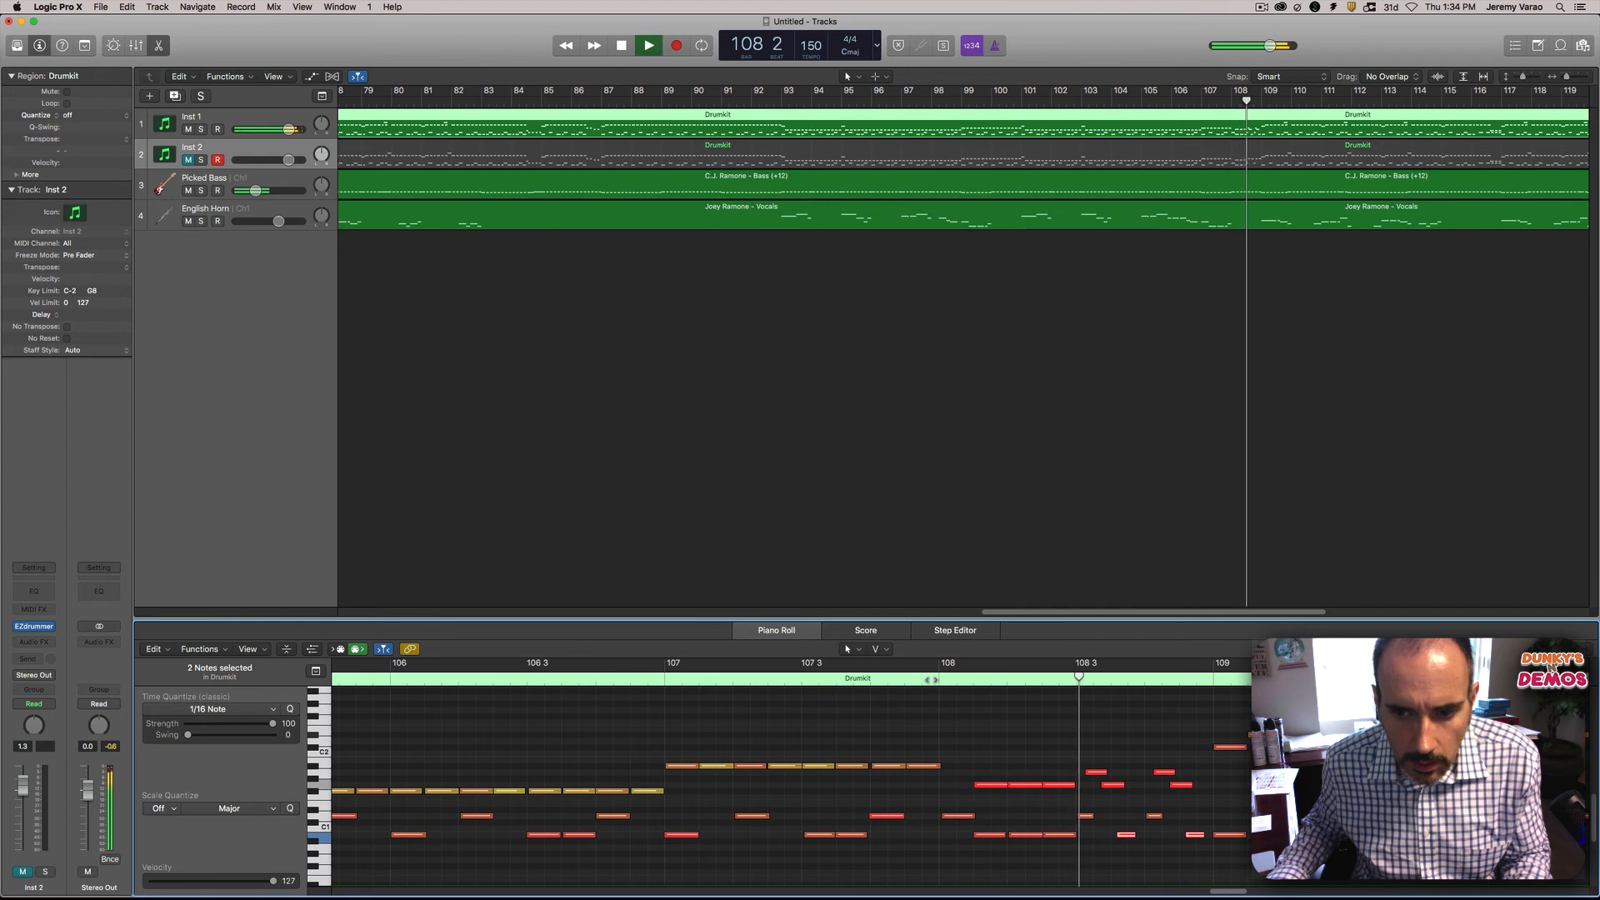
key("space")
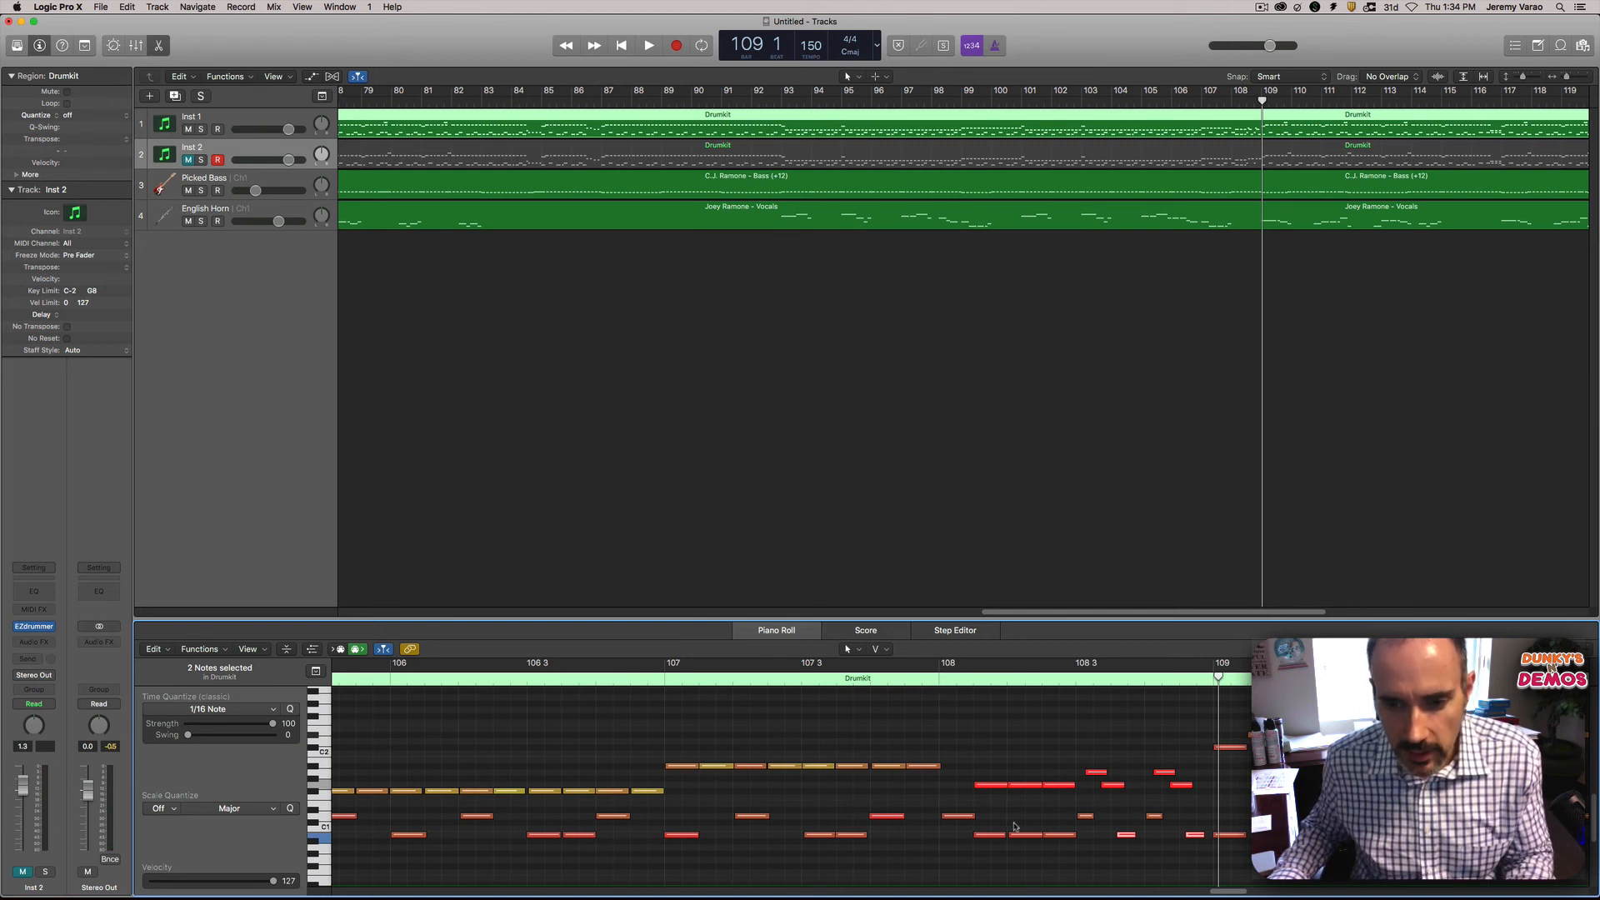
Step: Audition the snare hit and the sustained low tom hits at the start of bar 108, and replay that part of the fill
left_click(960, 816)
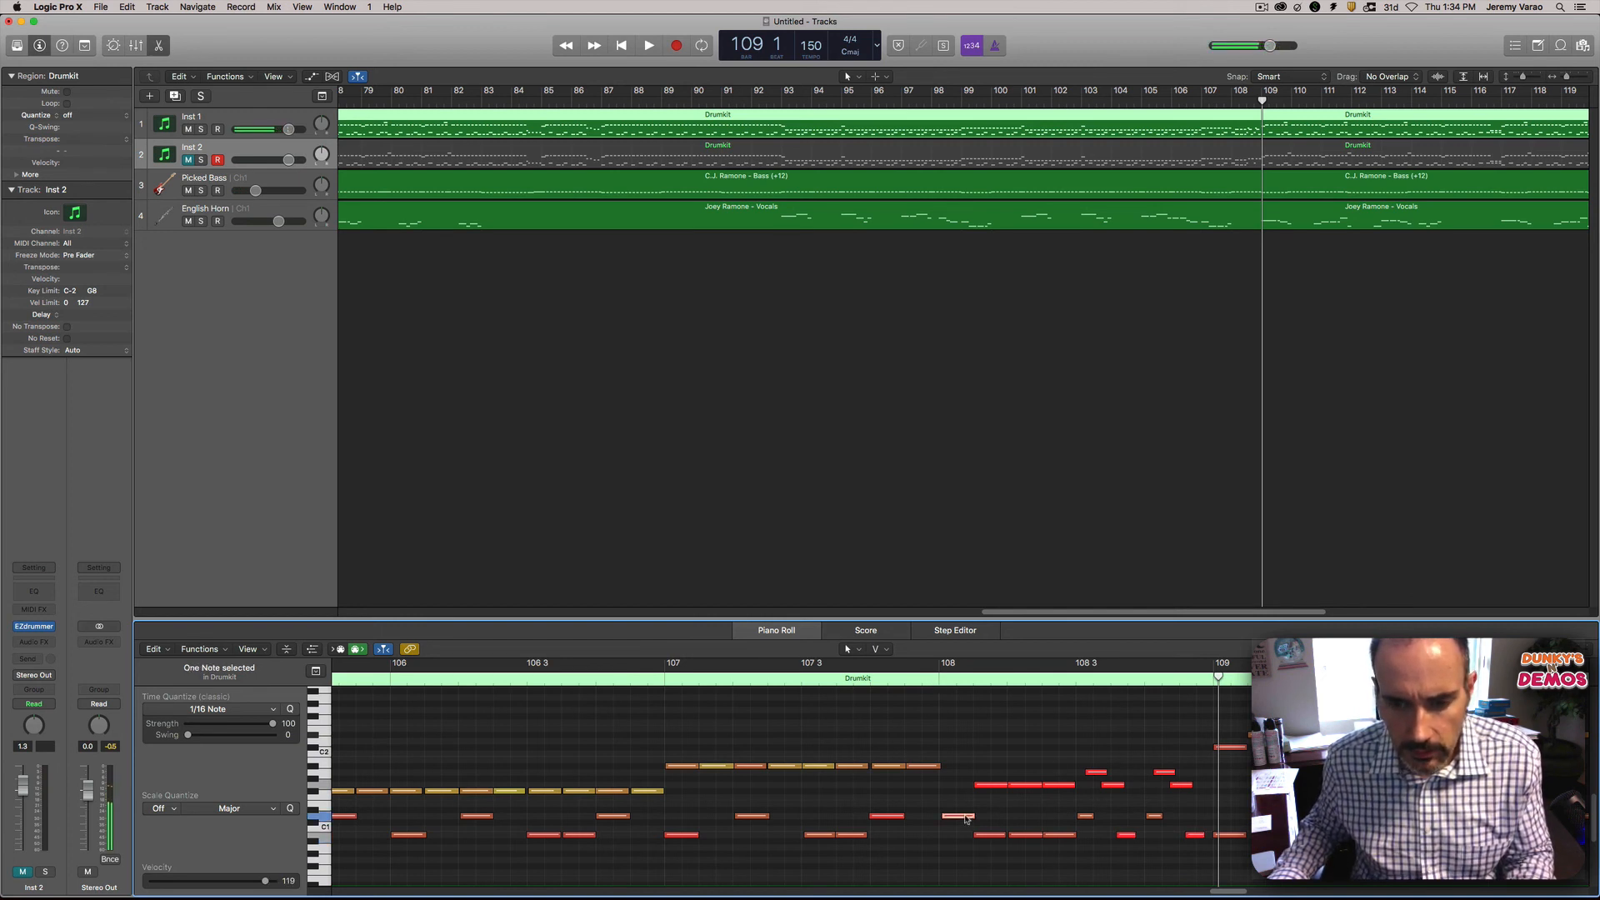
left_click(1032, 786)
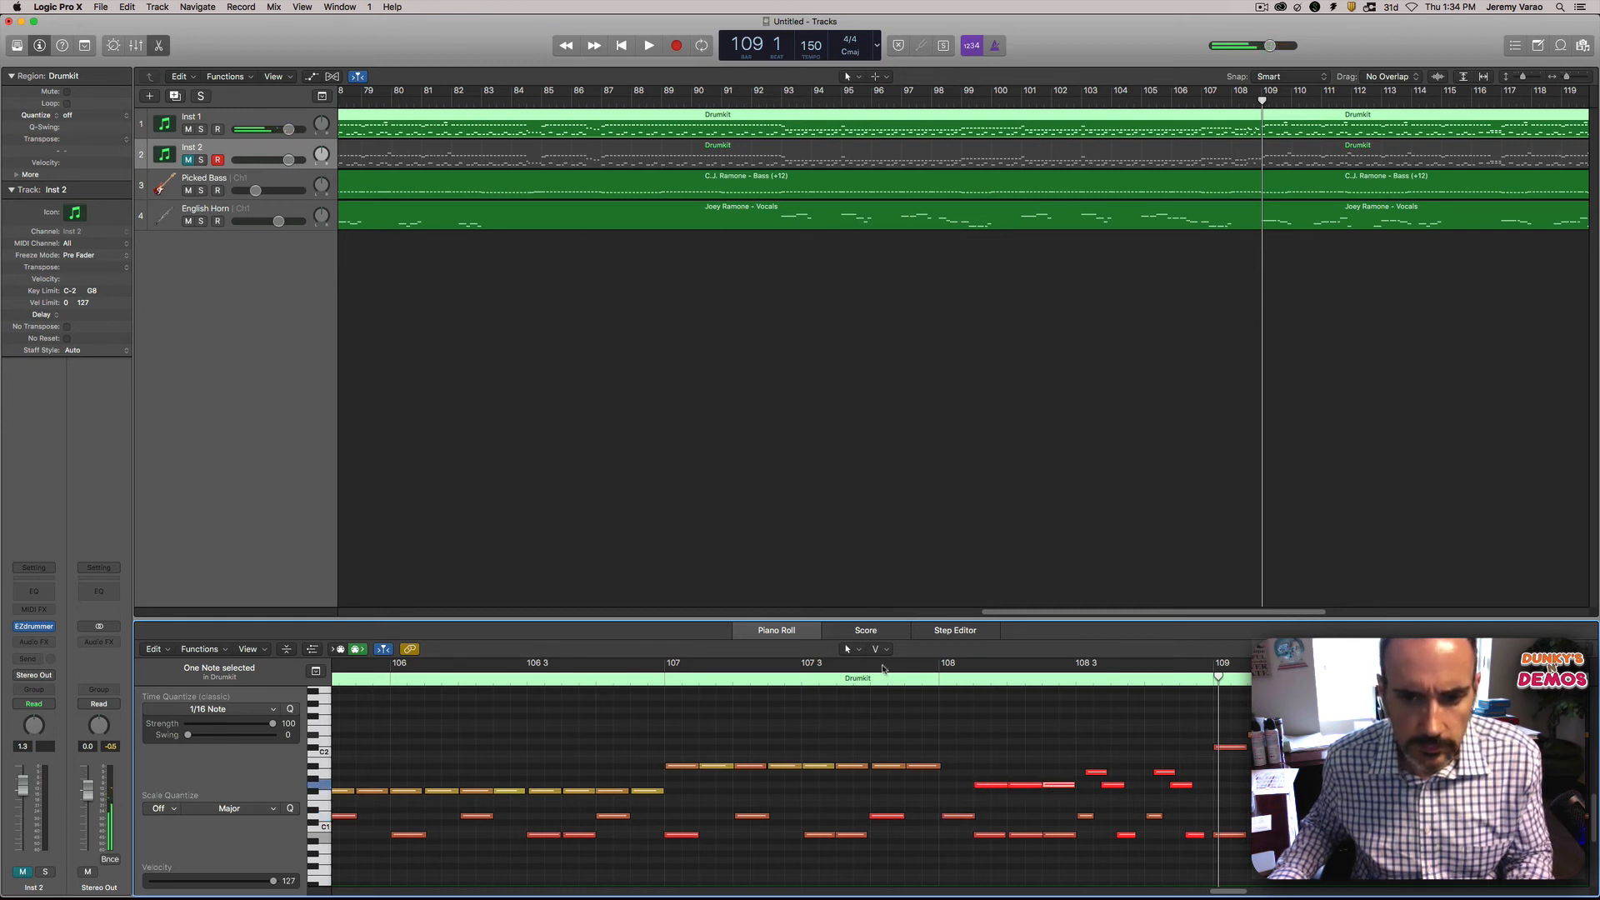
left_click(902, 680)
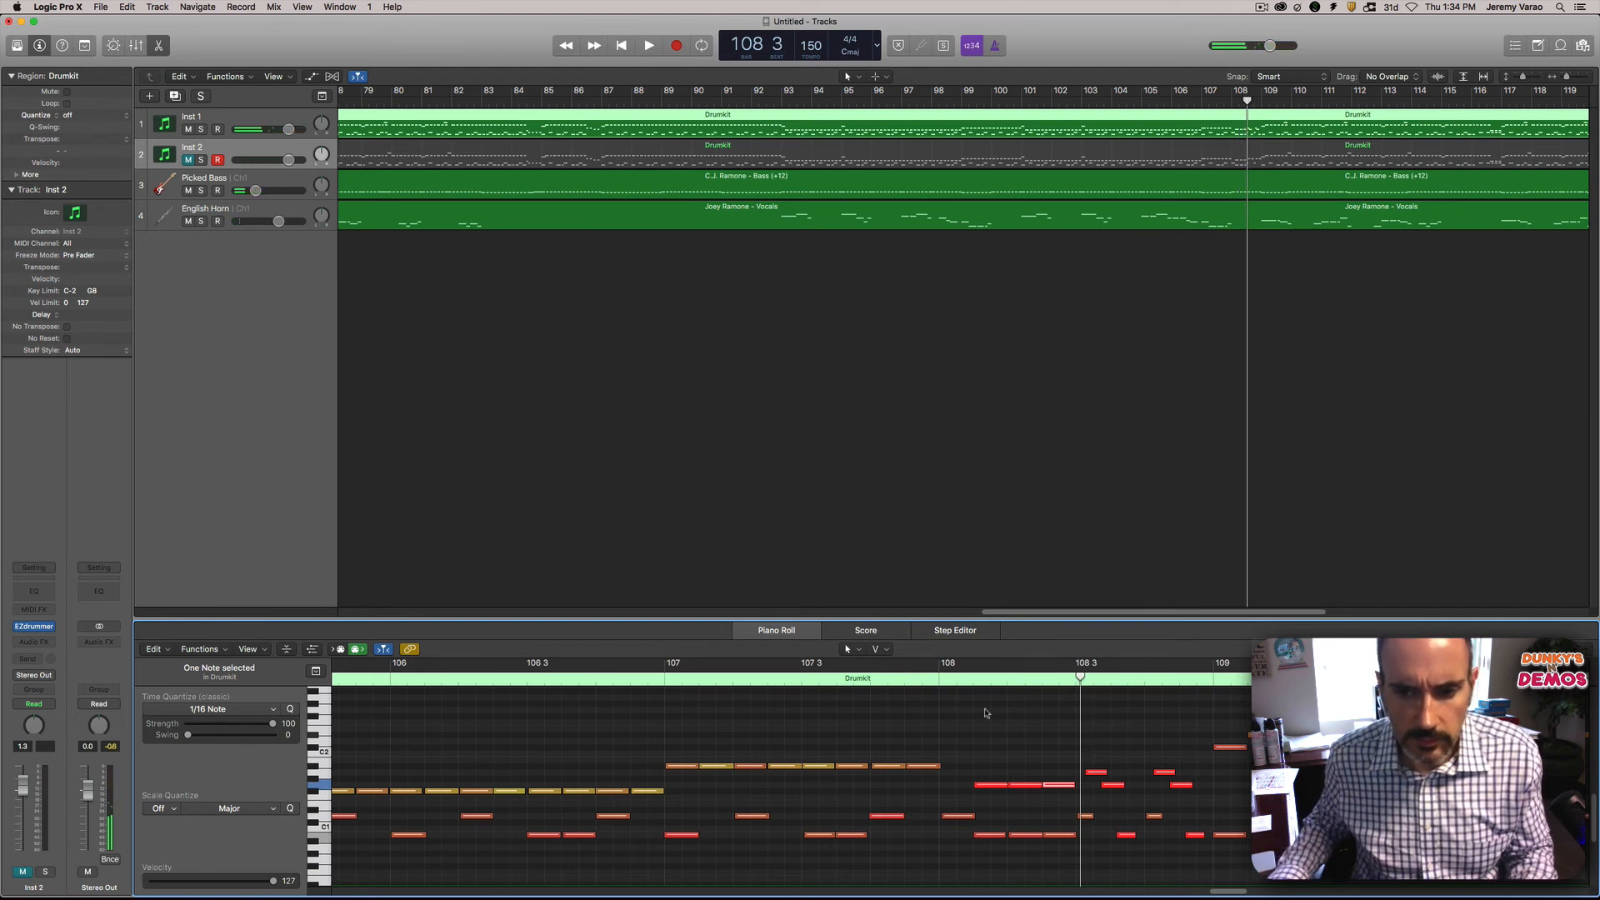
left_click(986, 765)
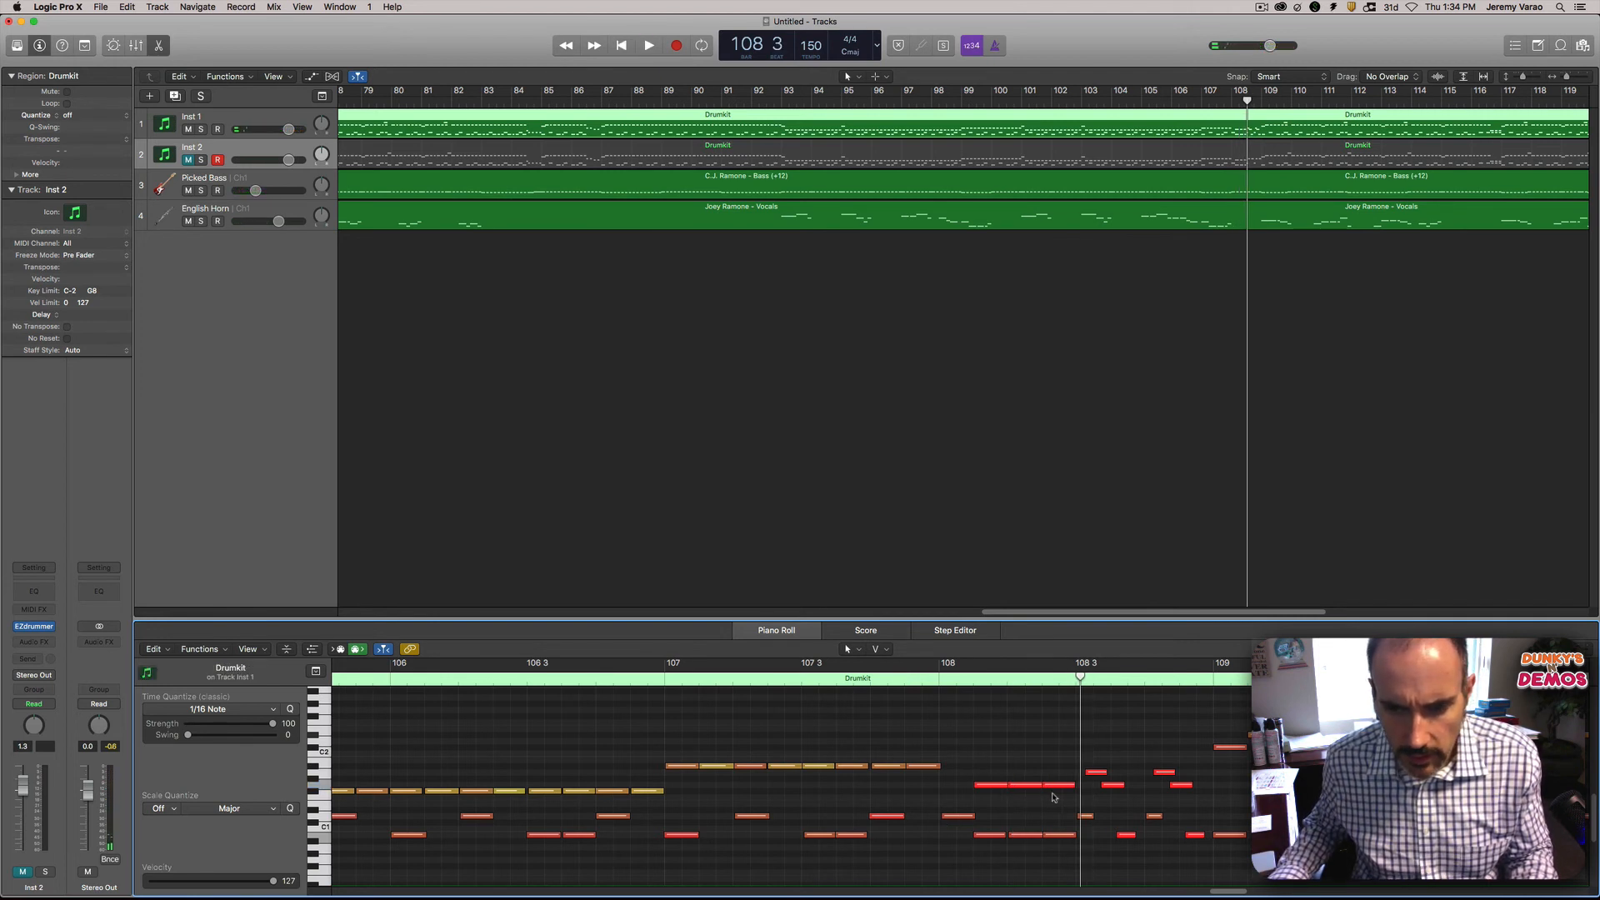
Step: Double the three repeated low tom hits in bar 108 with snare hits, and copy one low tom hit to the start of the bar
left_click_drag(1049, 801, 1001, 826)
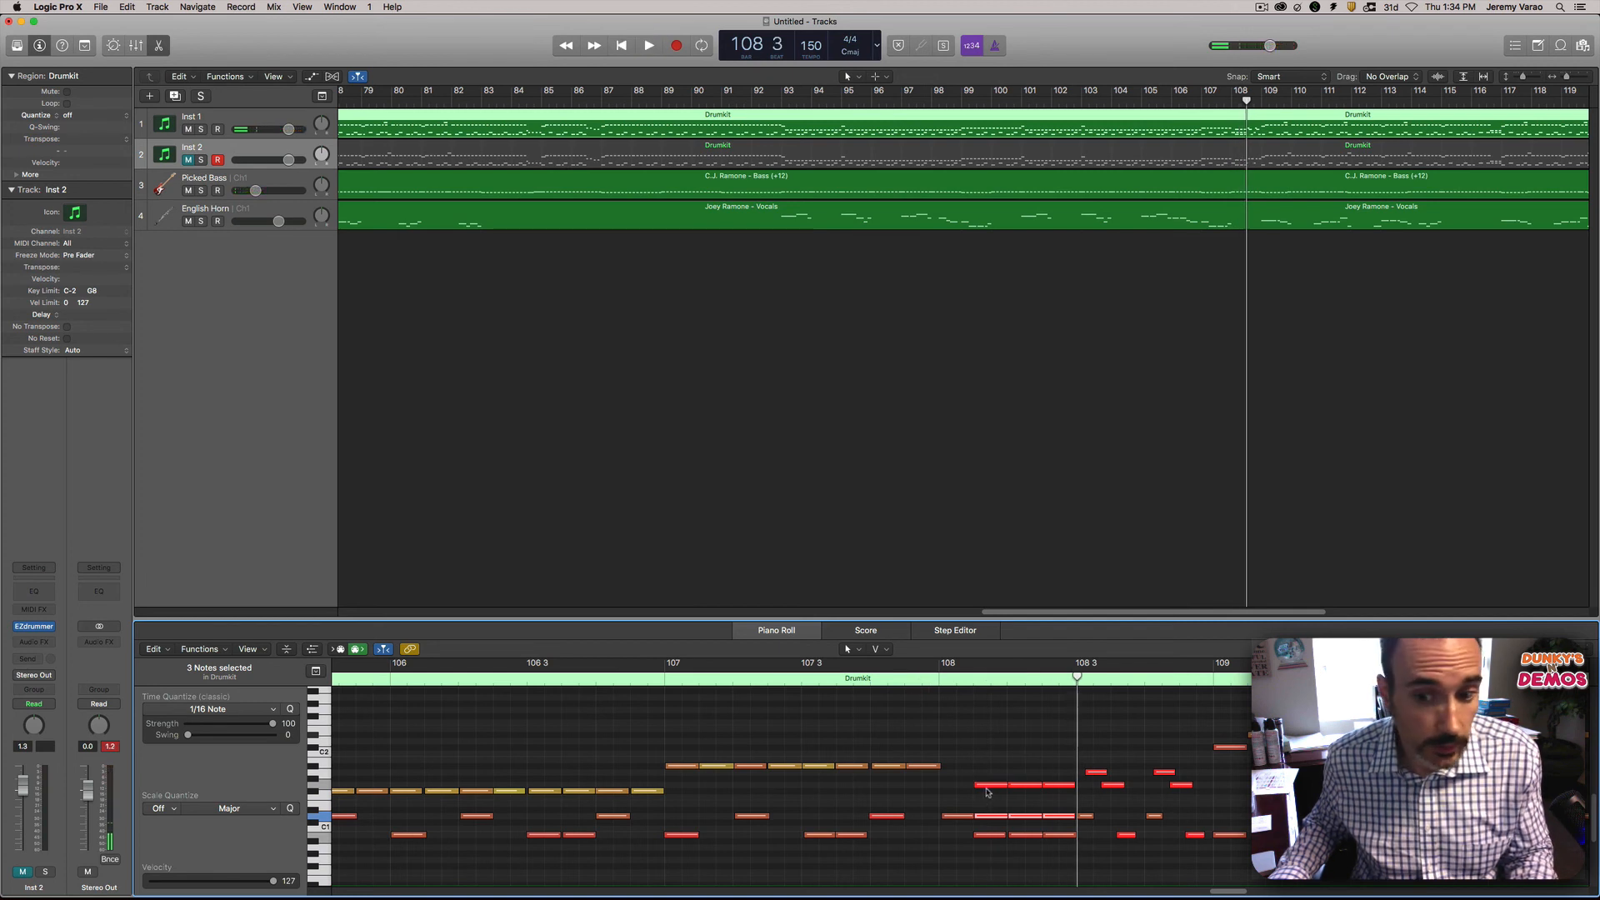
left_click_drag(987, 792, 956, 792)
left_click(975, 805)
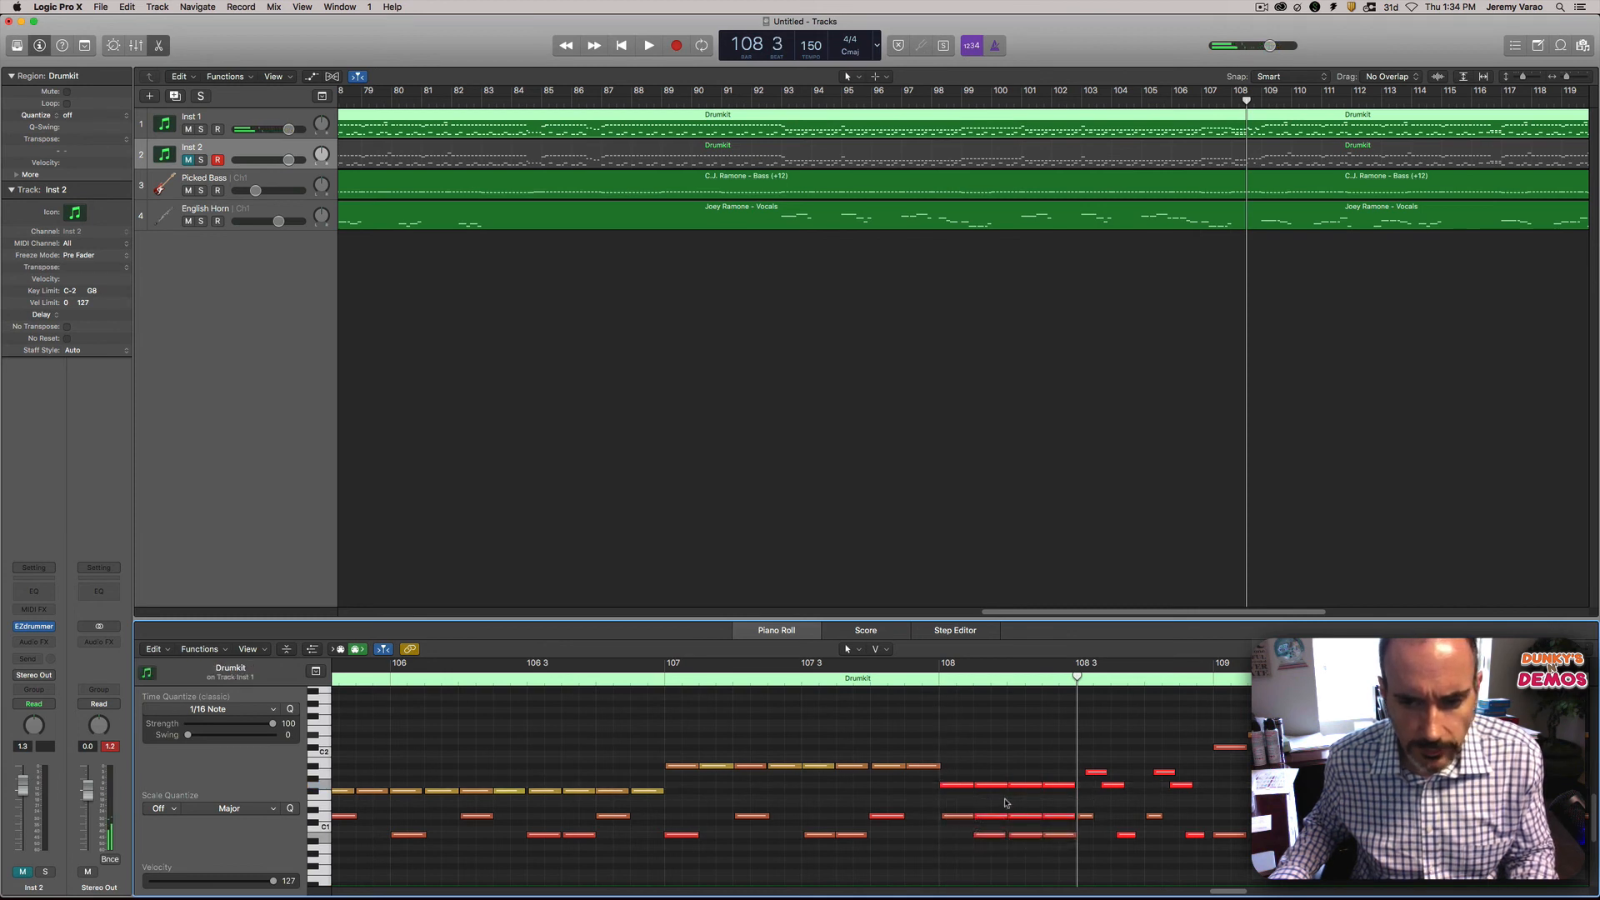
Step: Reduce the velocities of the earlier paired tom and snare hits in the first half of bar 108 so the hits build, softest first
left_click(956, 786)
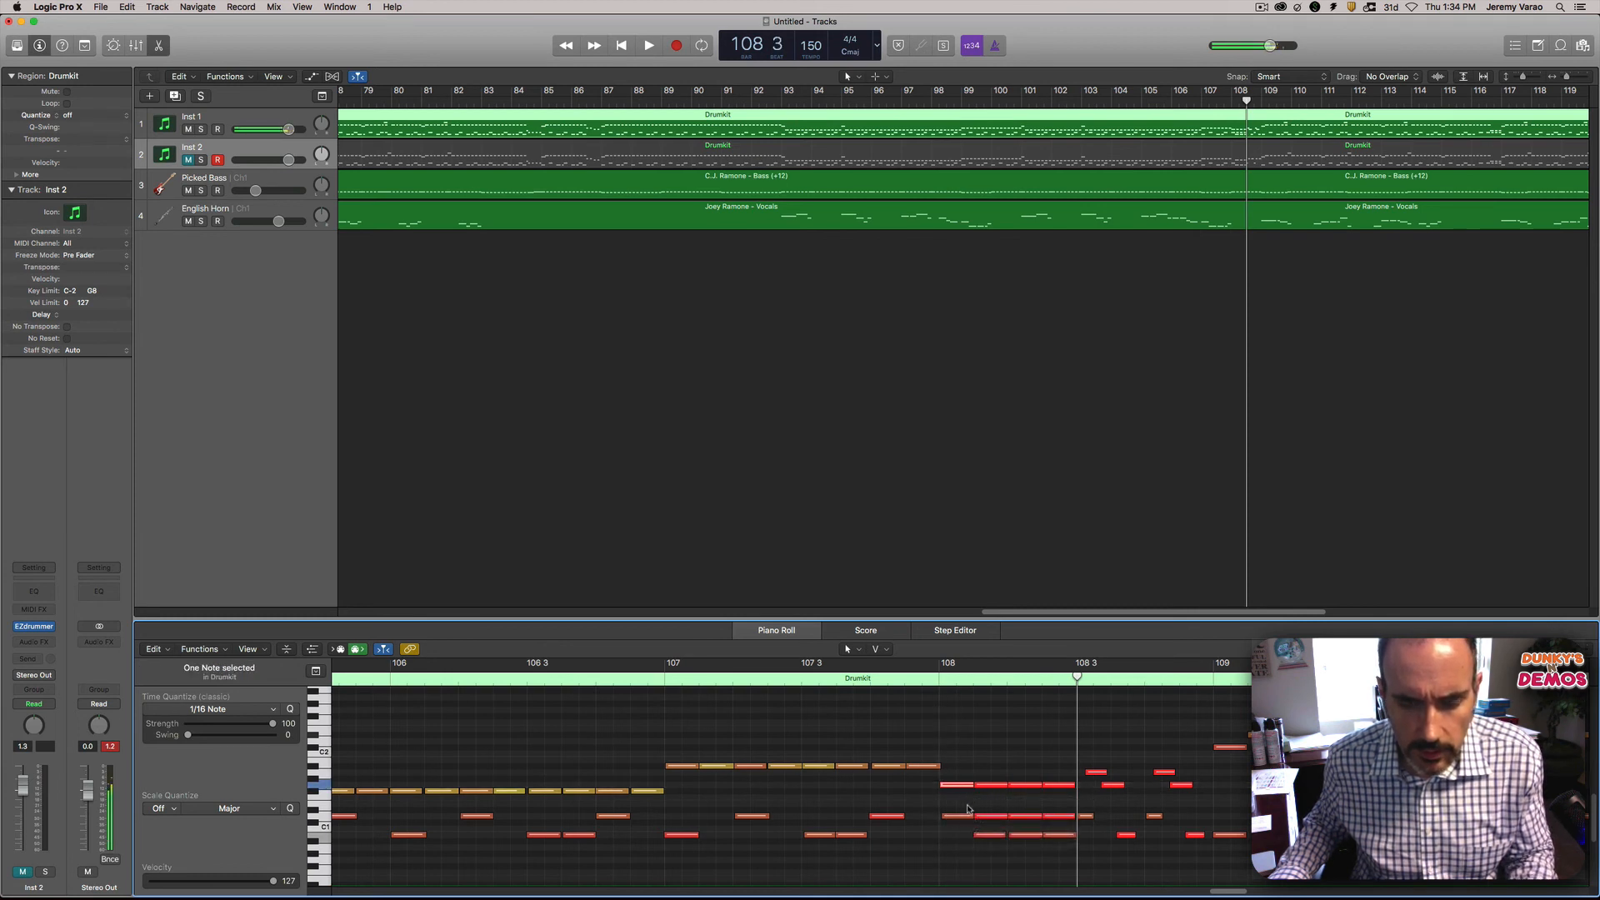
left_click(960, 817, "shift")
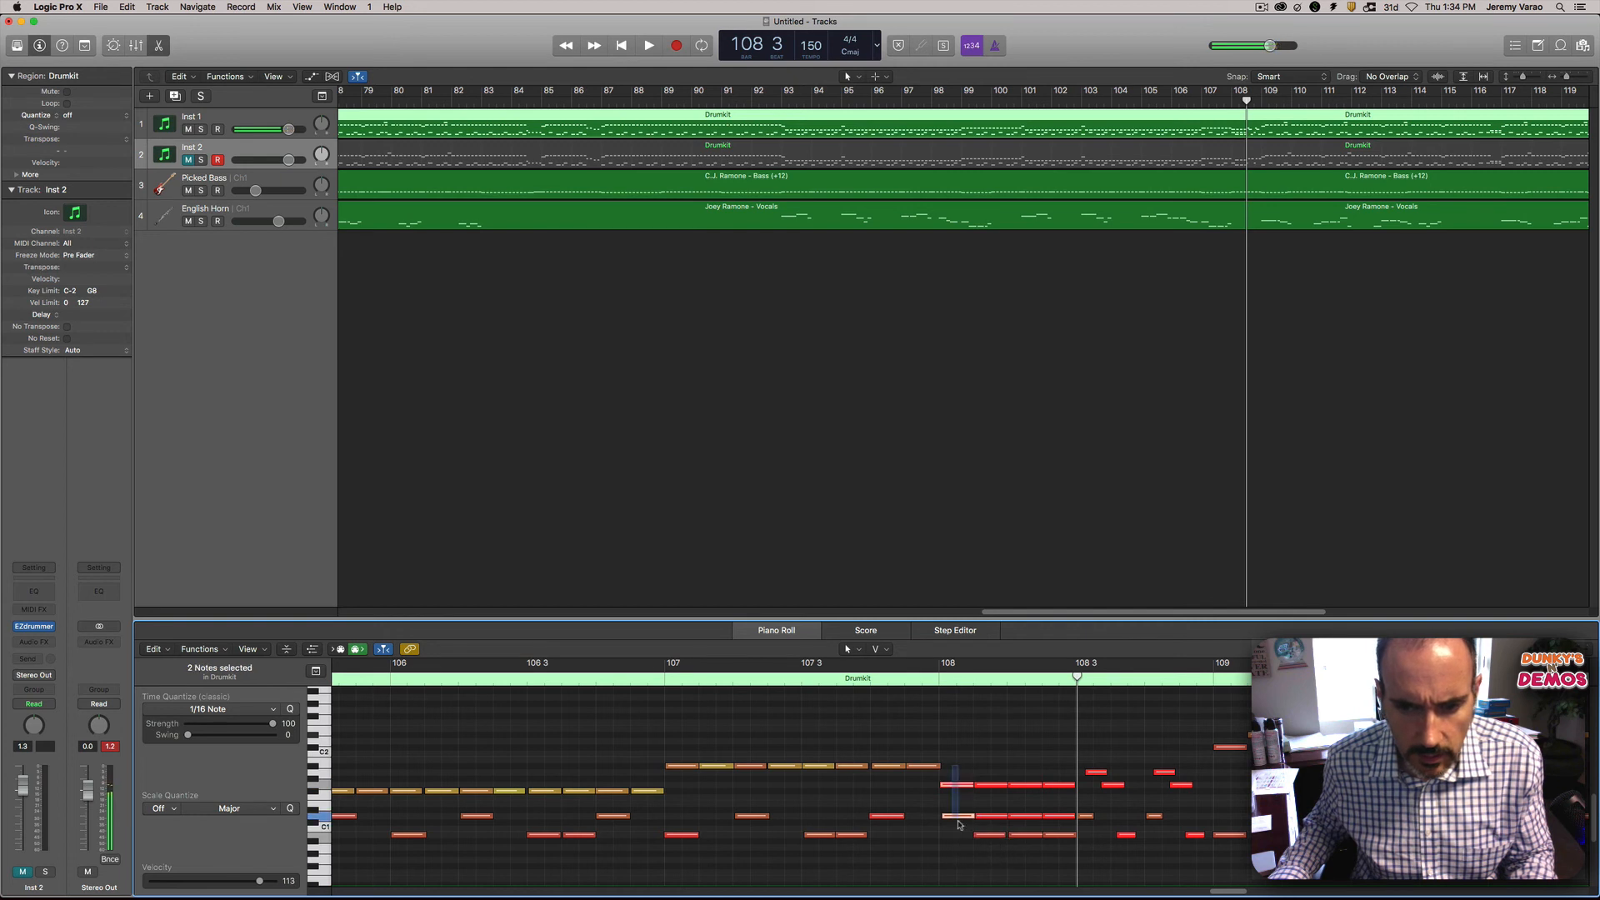
left_click_drag(964, 820, 960, 838)
left_click_drag(993, 762, 996, 846)
left_click(1023, 763)
left_click_drag(1020, 770, 958, 795)
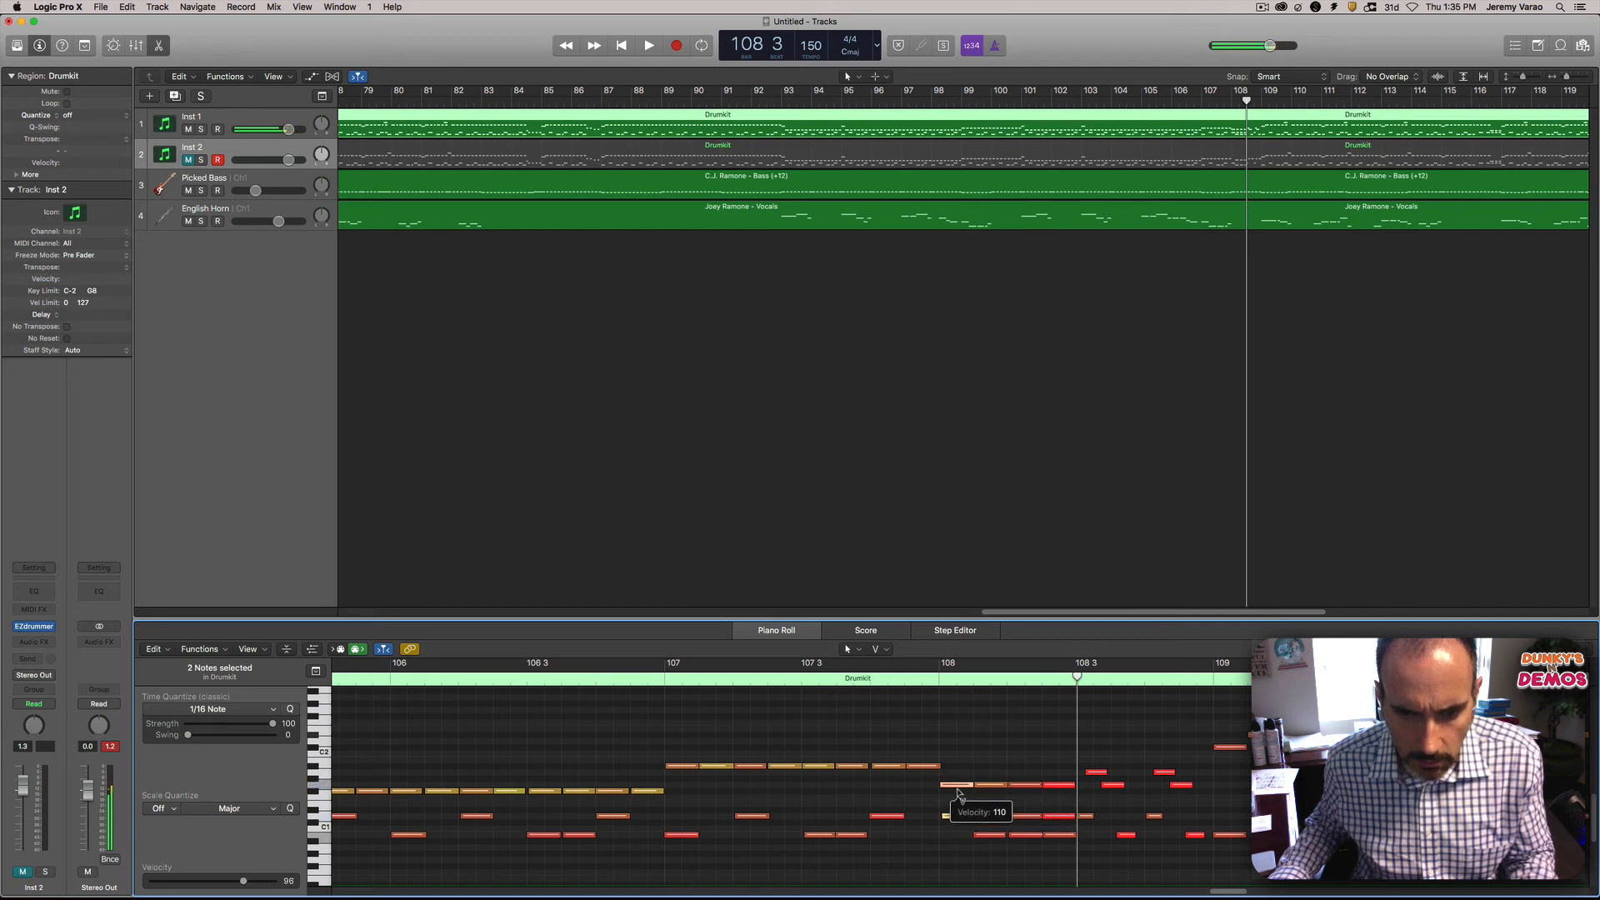
Step: Replay the lead-in and the bar 108 fill, checking the velocity build of the paired tom and snare hits
left_click(888, 680)
key("space")
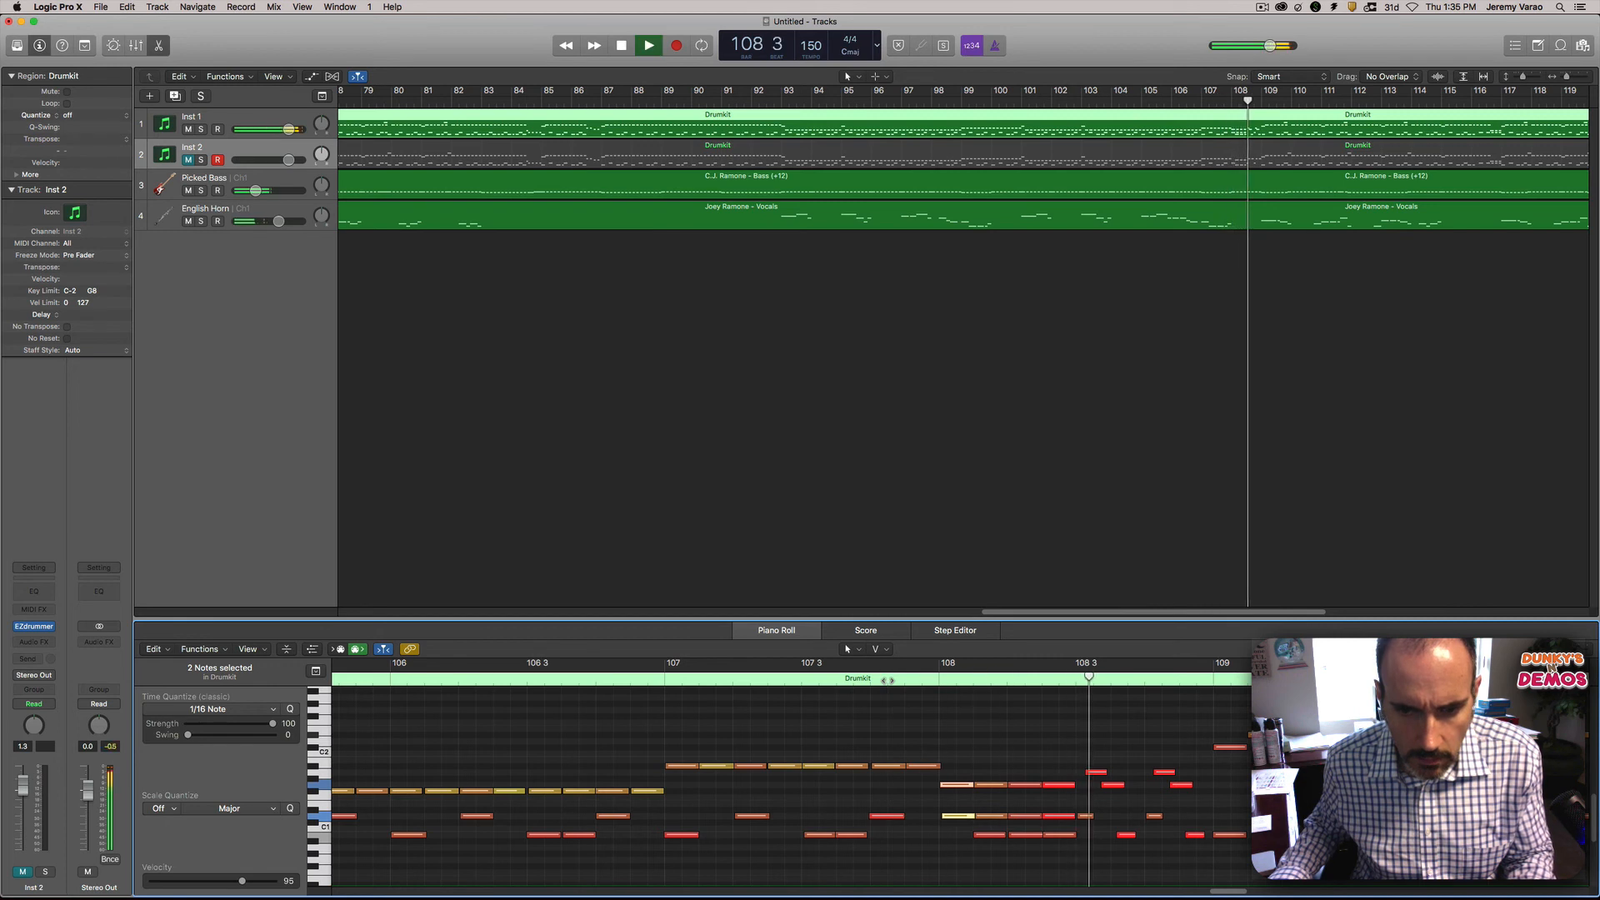
key("space")
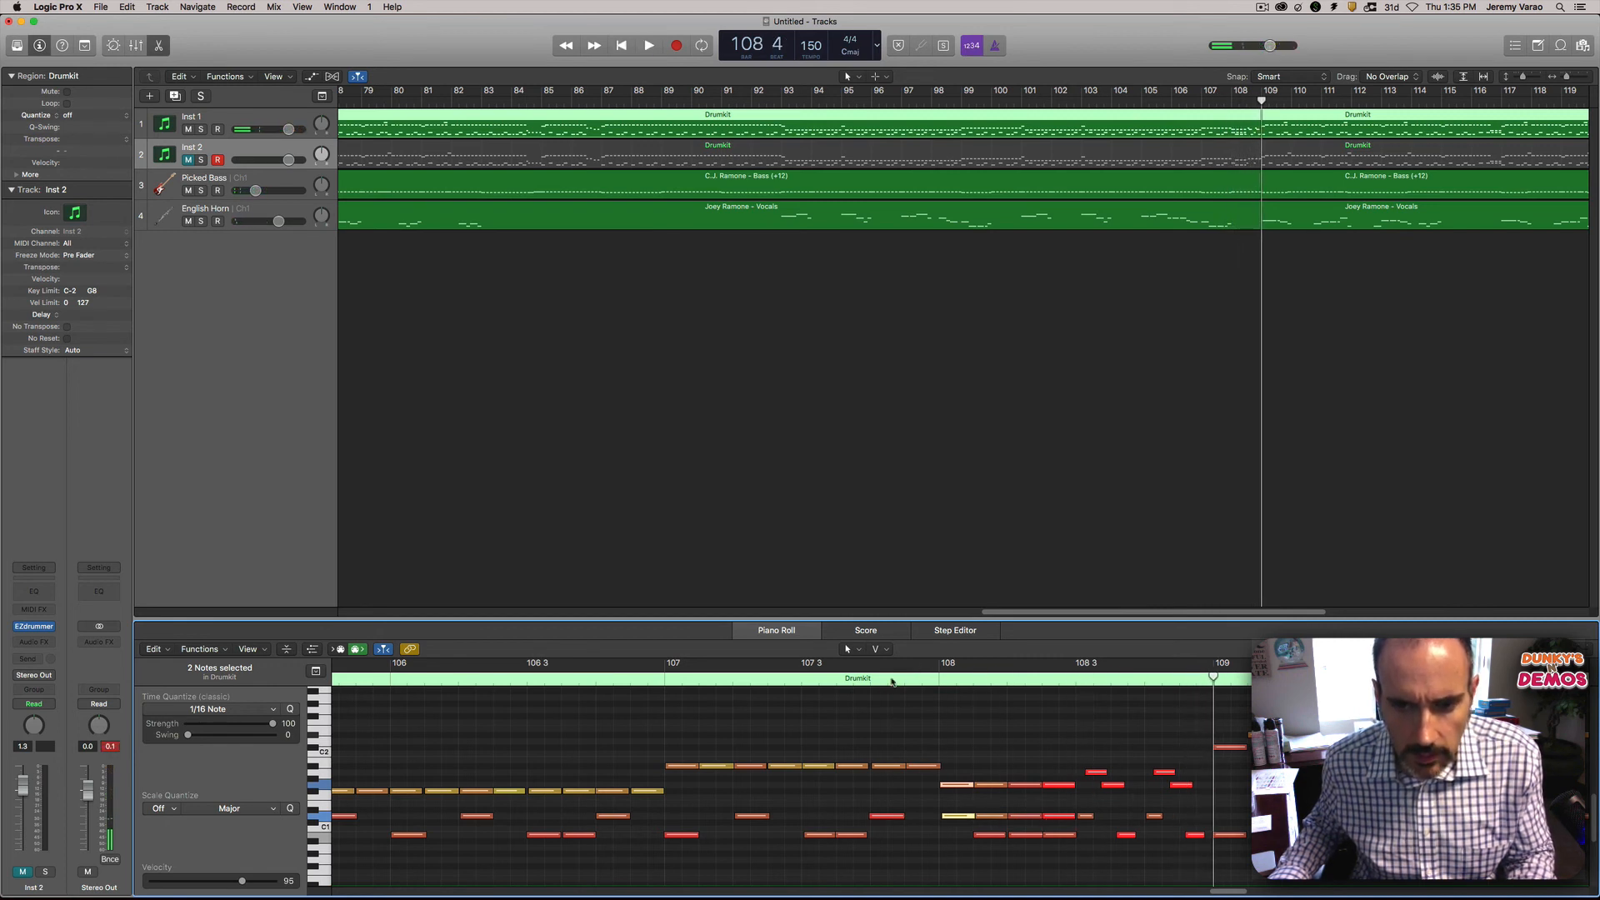
left_click(836, 682)
left_click(665, 682)
key("space")
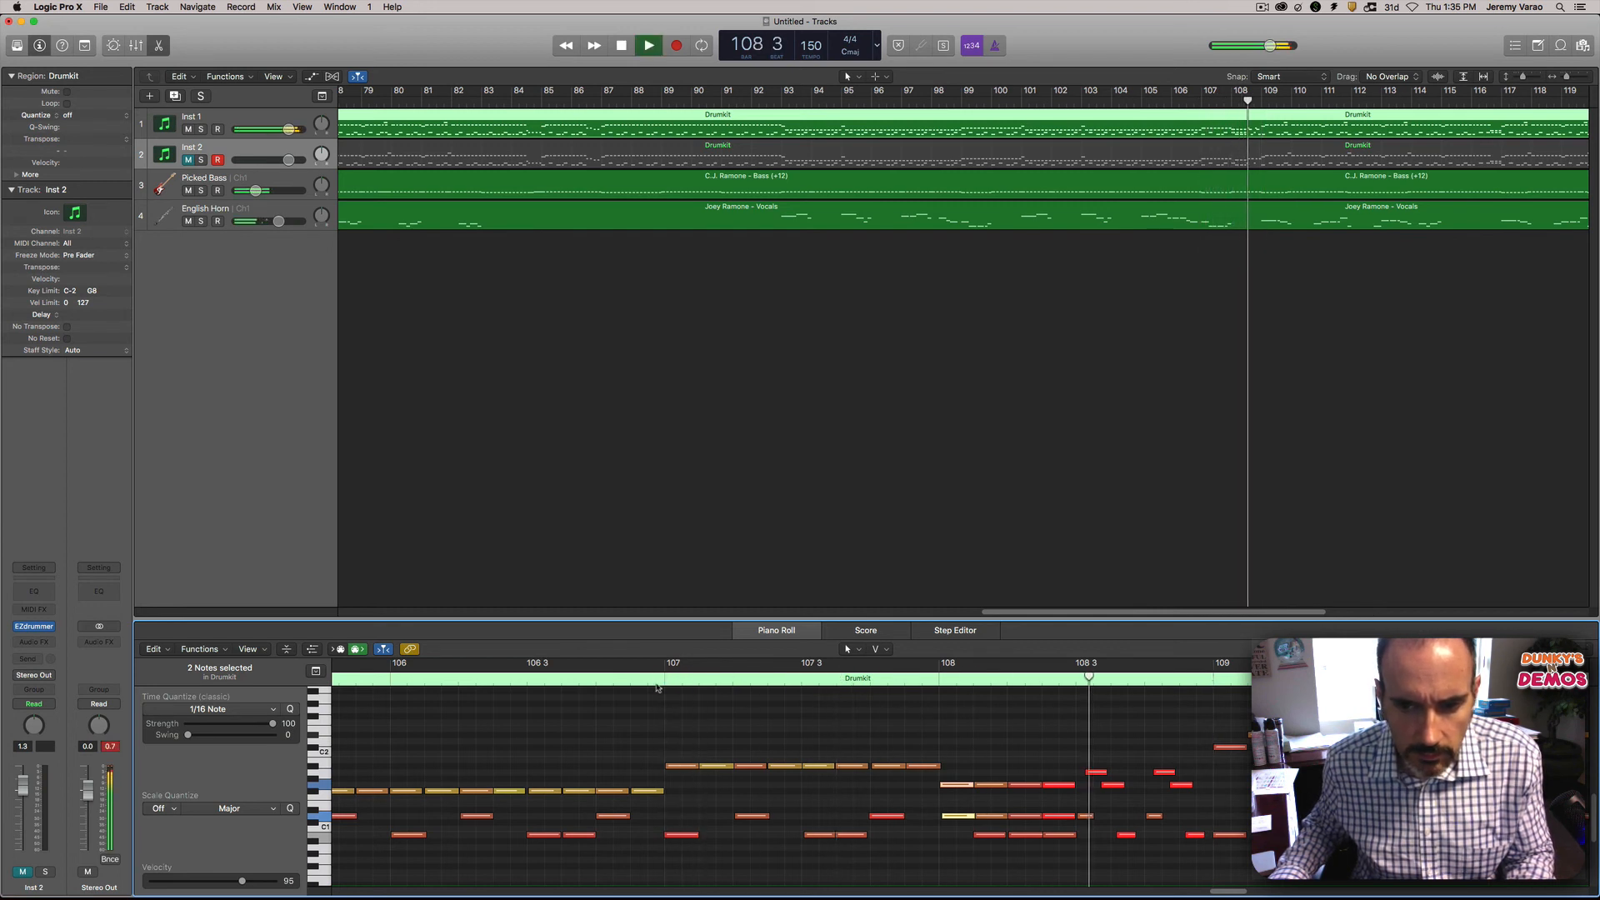
key("space")
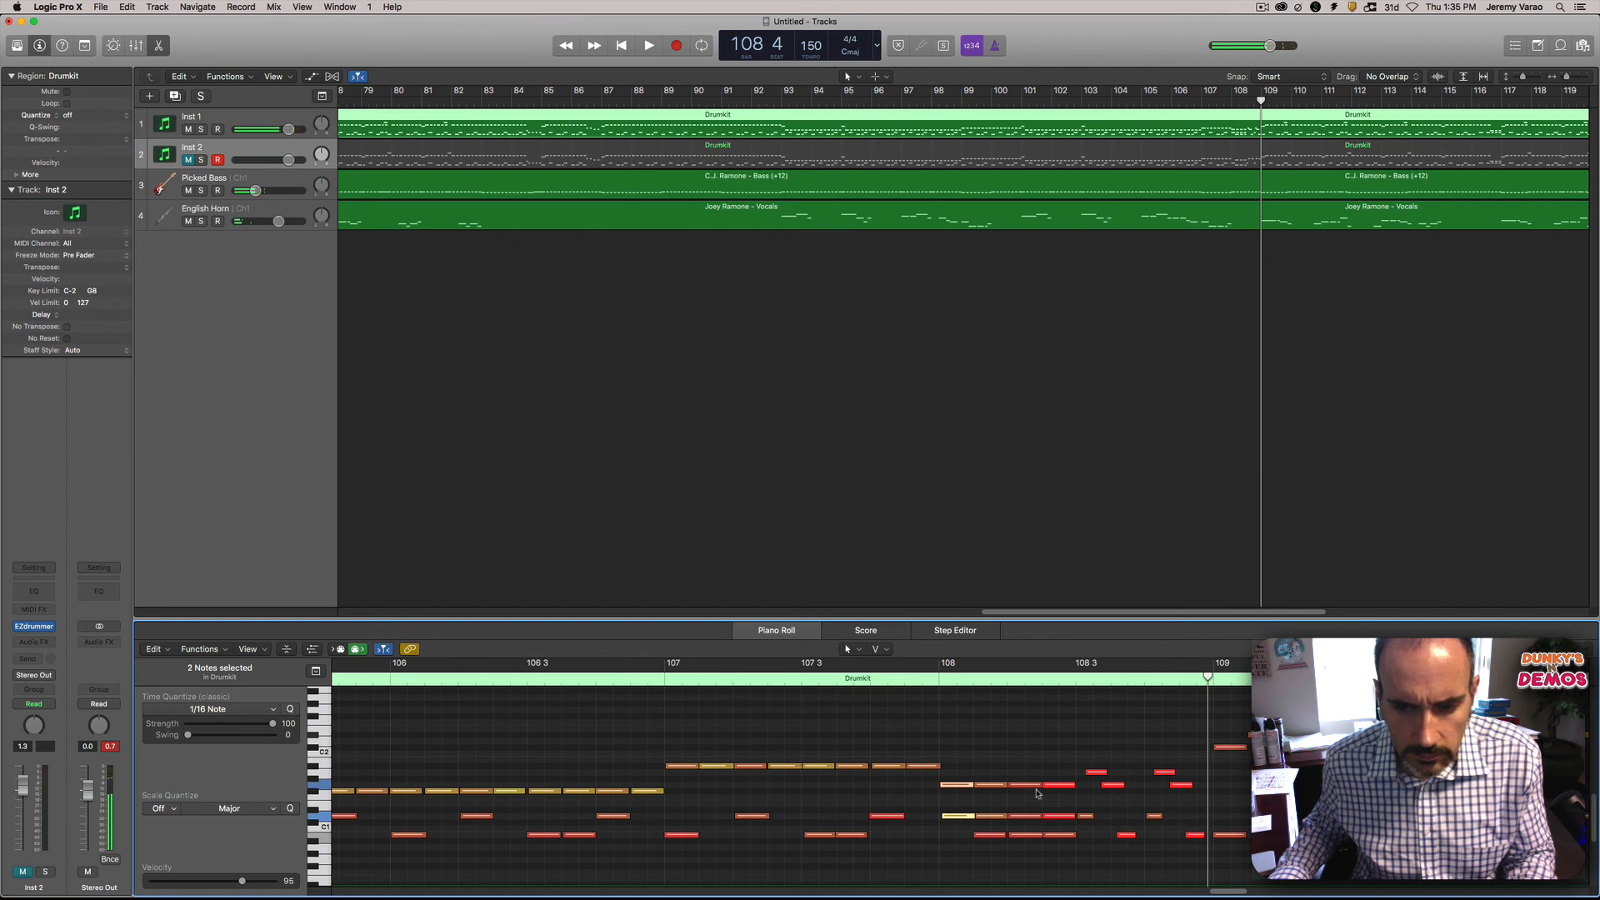
Step: Raise the snare hit at 108 3 to velocity 127 and lower the two tom hits of the last group before bar 109 to 111
left_click(1085, 817)
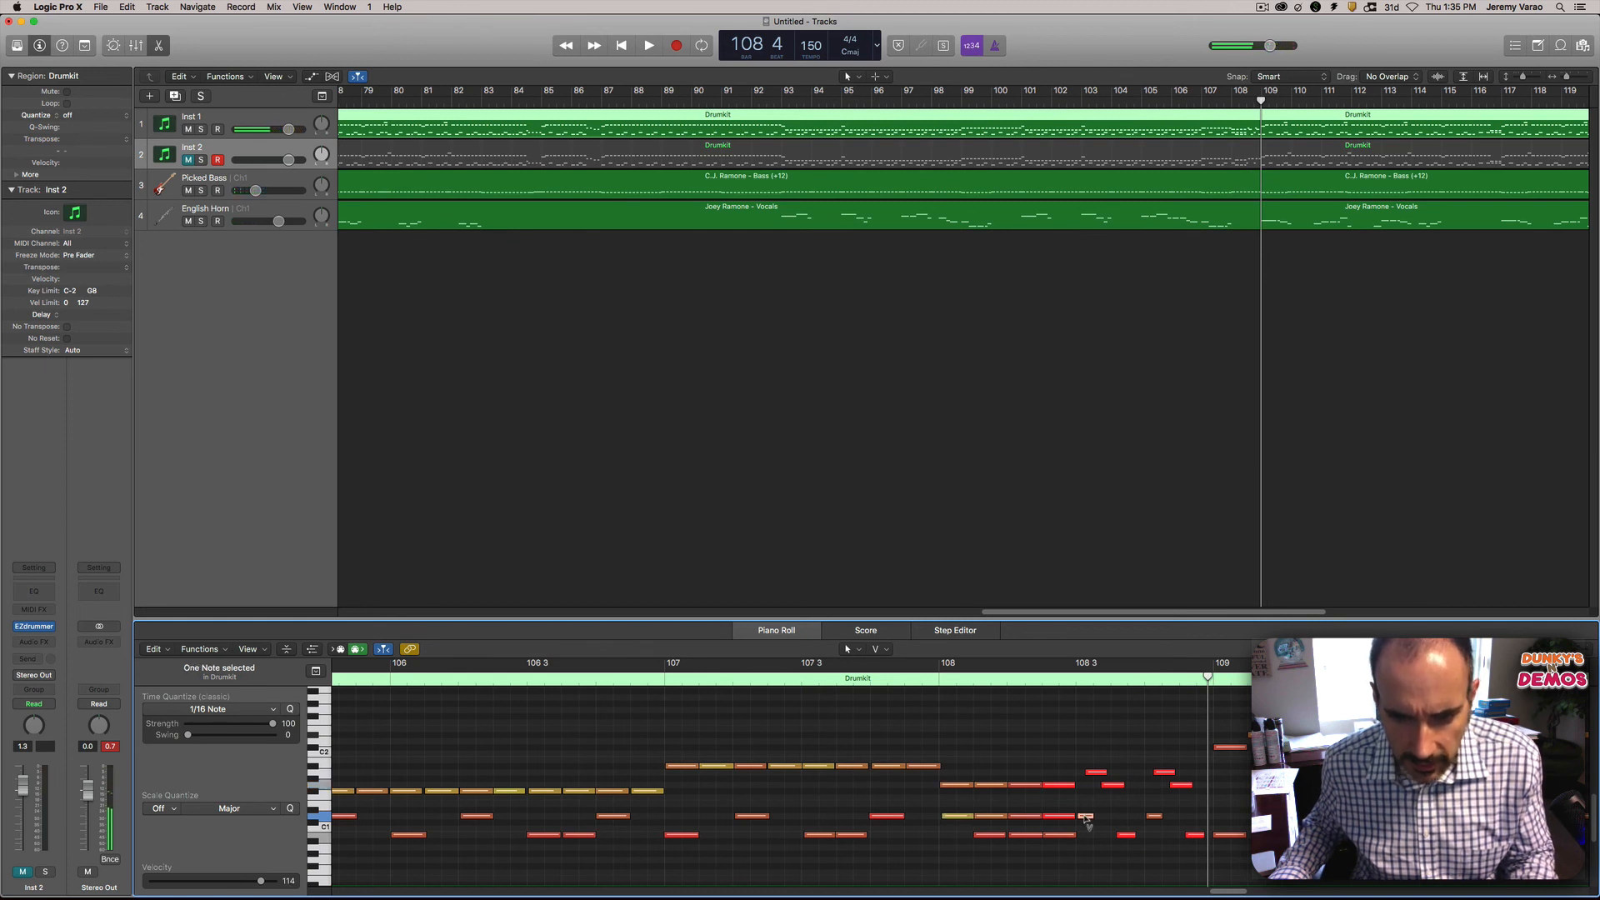
left_click_drag(1088, 826, 1088, 771)
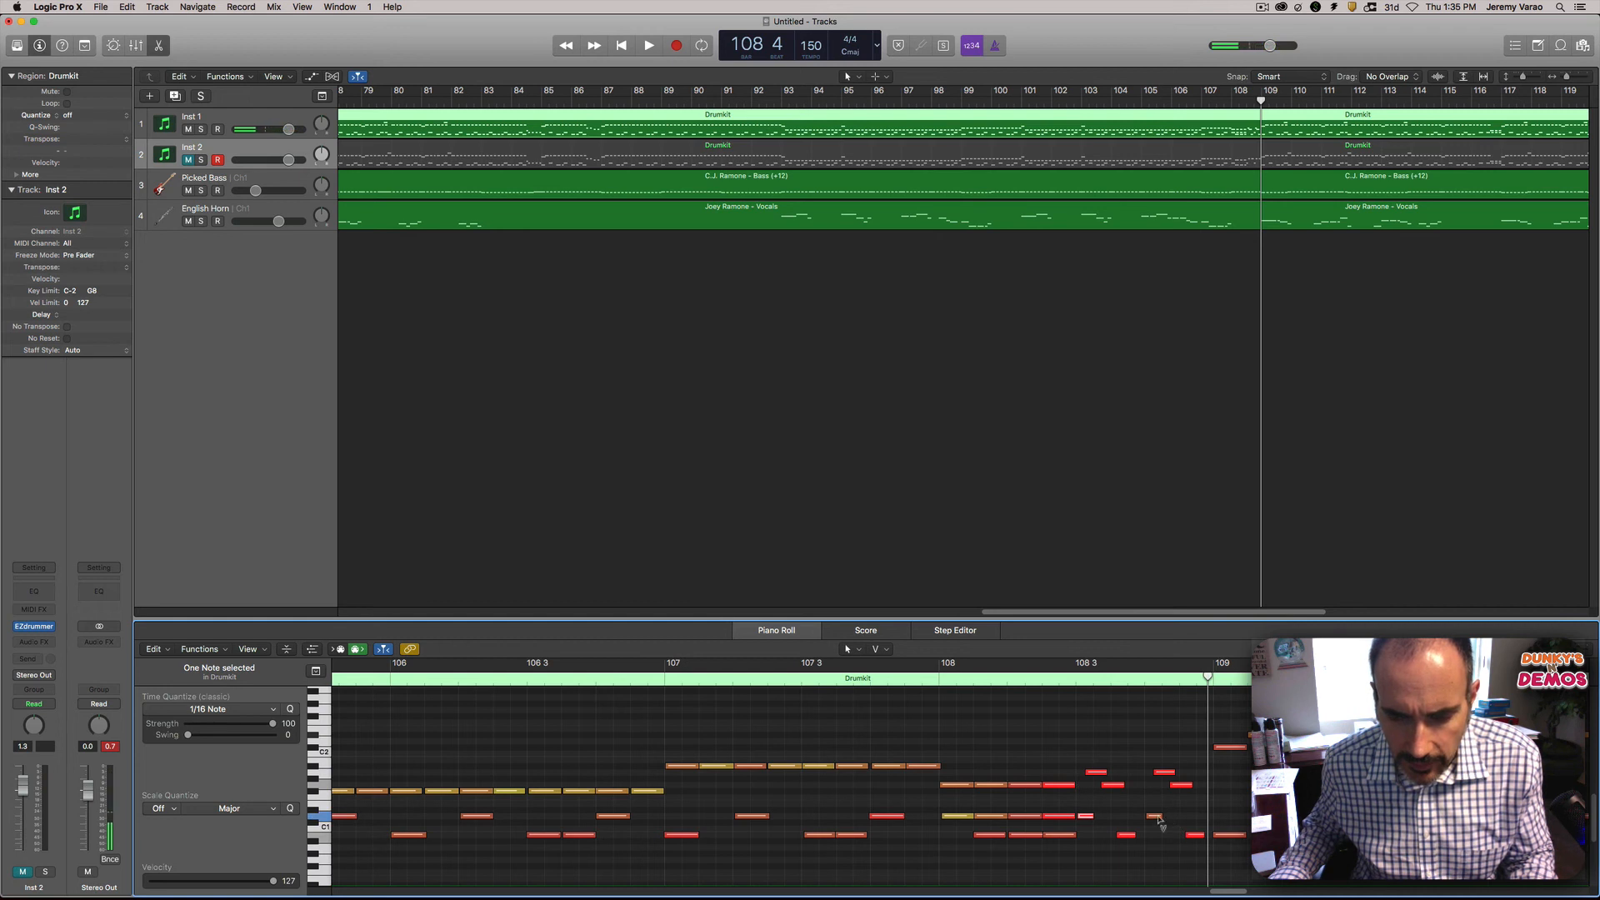
left_click(1163, 771)
left_click(1182, 785, "shift")
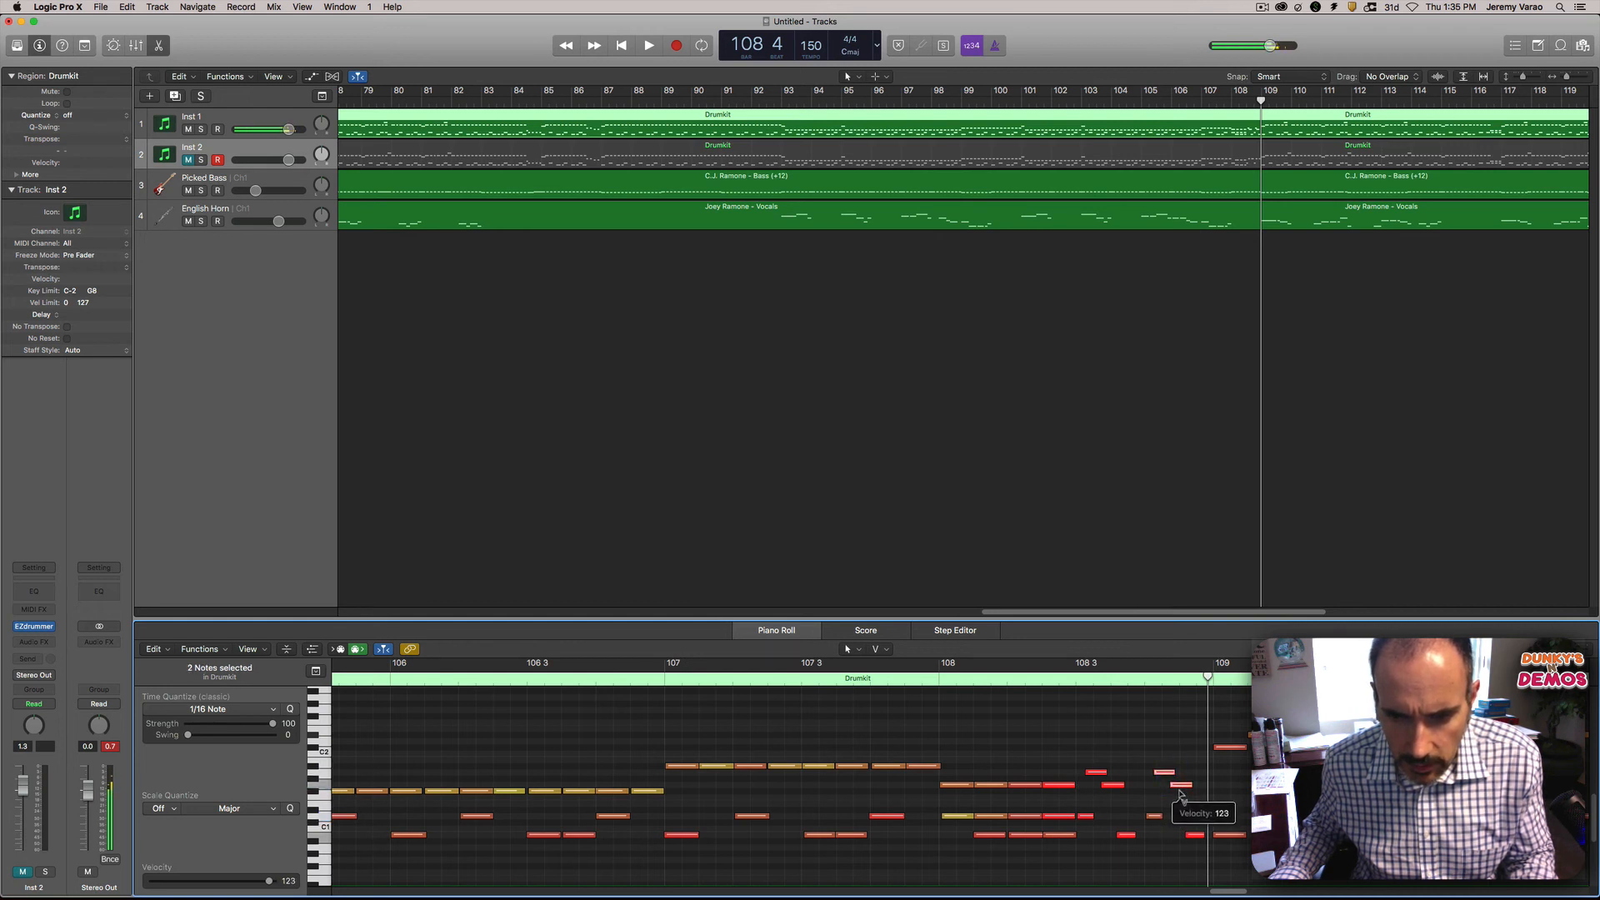
left_click(1182, 787)
left_click_drag(1182, 787, 1185, 804)
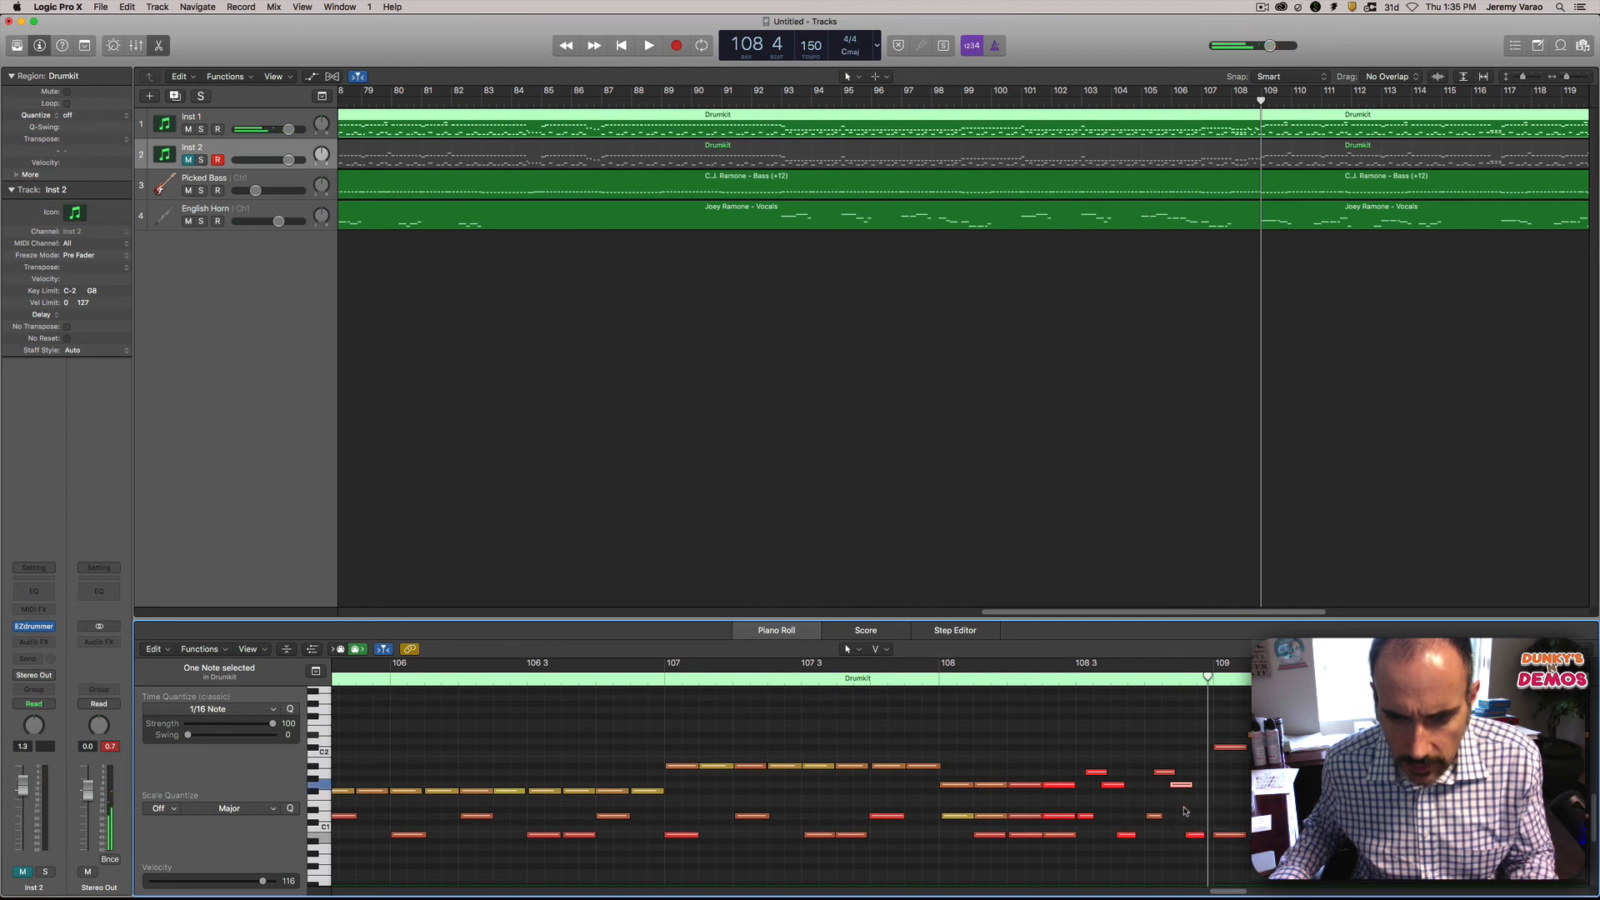
left_click(1164, 772, "shift")
left_click_drag(1182, 786, 1183, 798)
Step: Replay the fill from around bar 108 into bar 110, focusing on the closing snare, tom and kick group
left_click(923, 677)
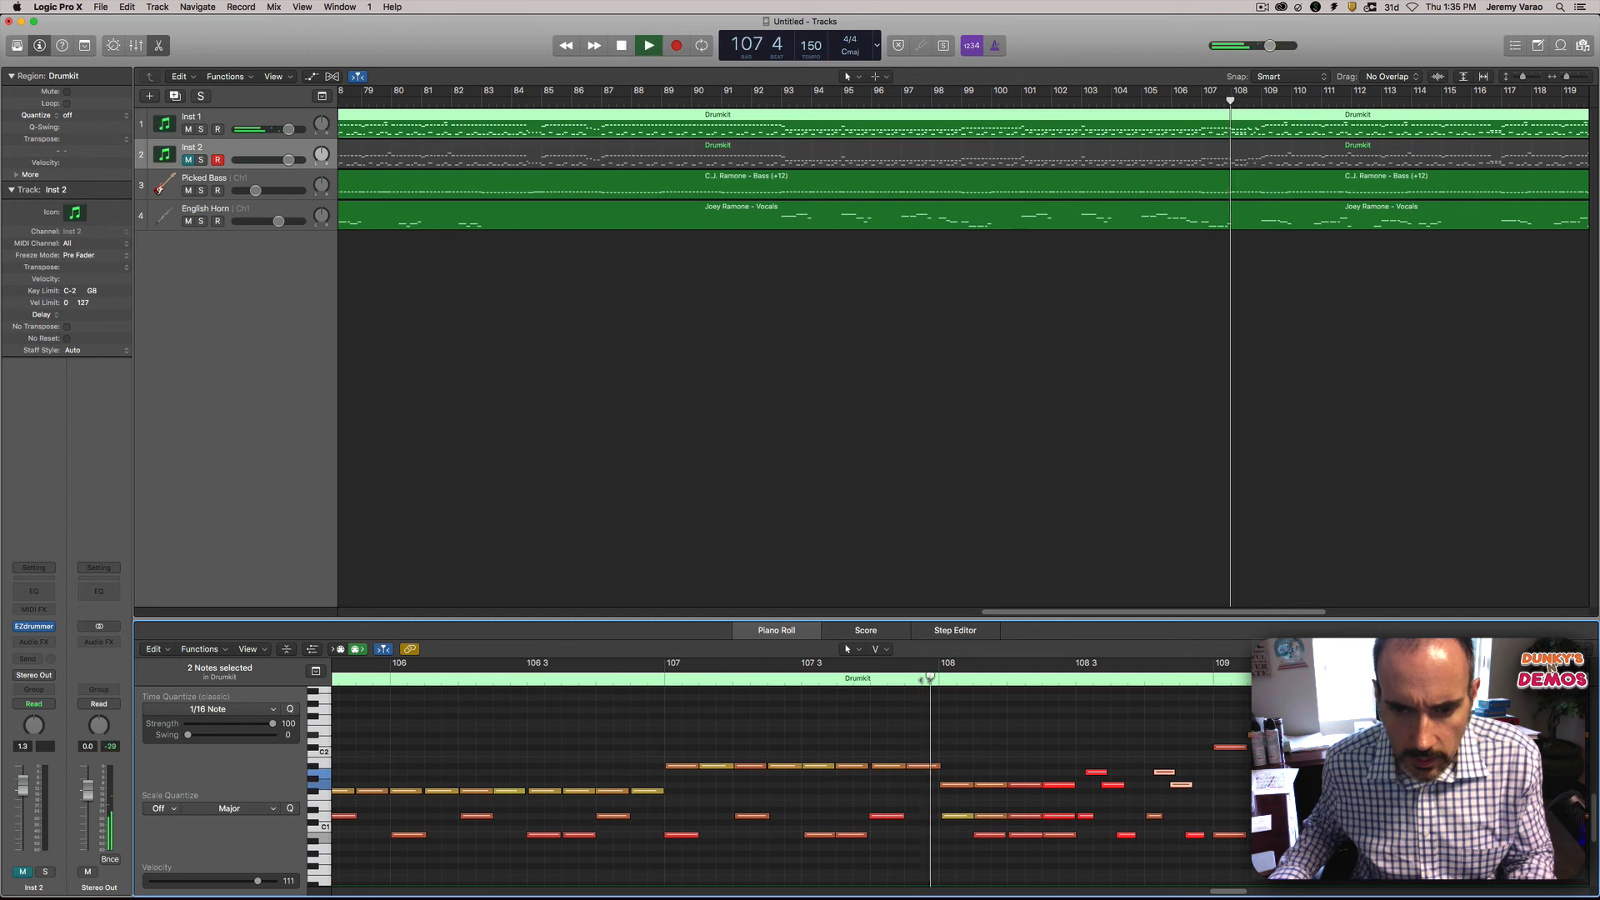
key("space")
key("space")
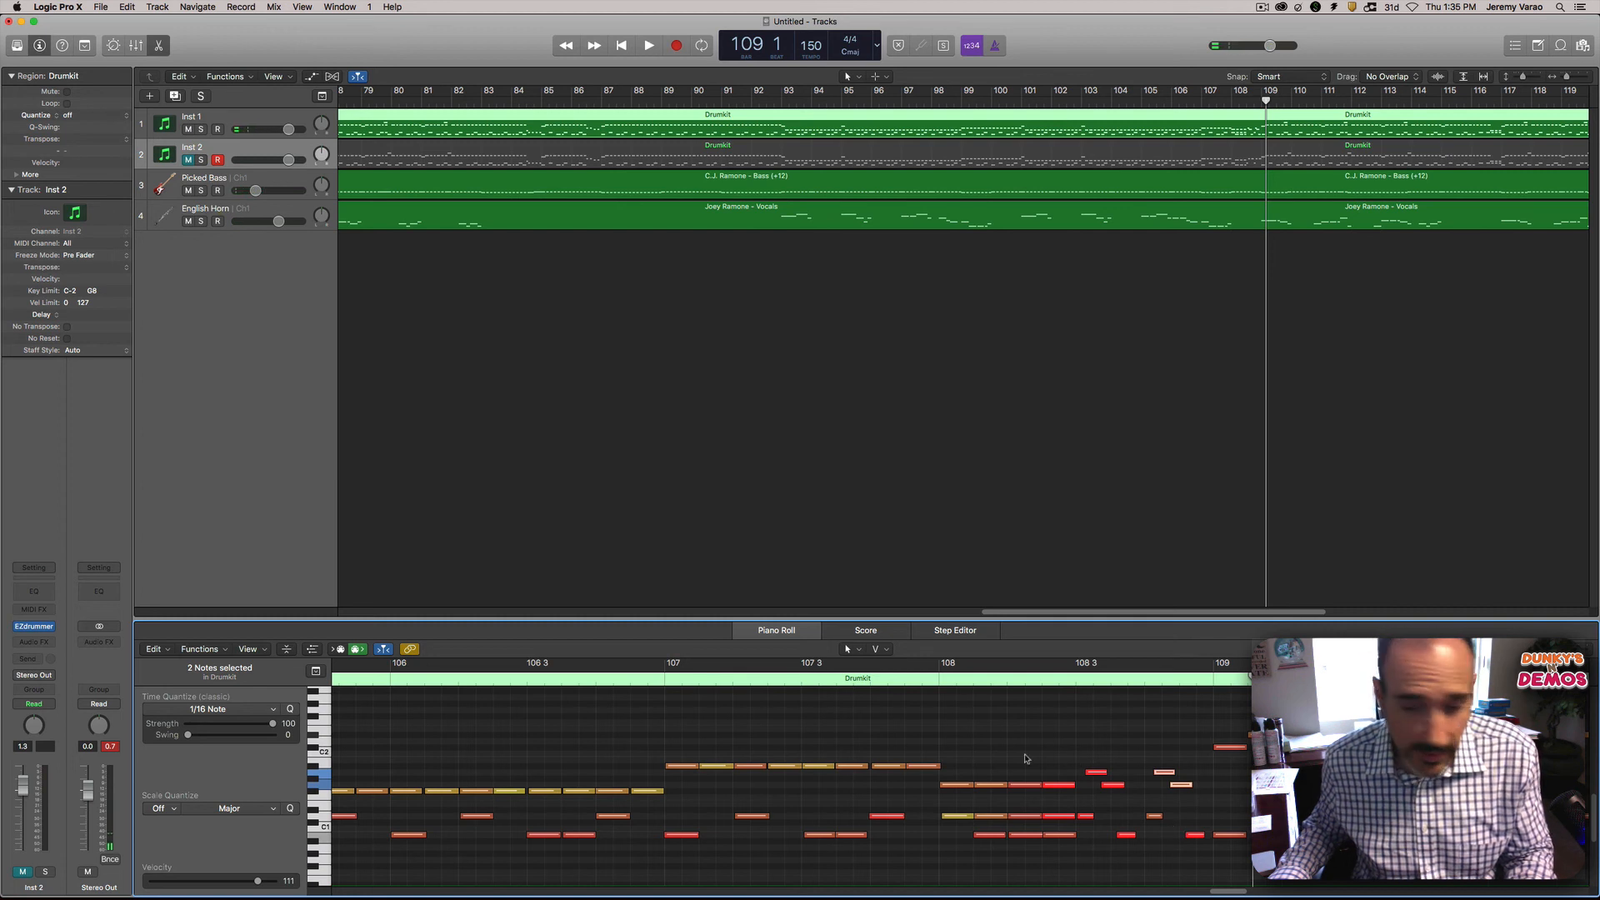
left_click(651, 678)
key("space")
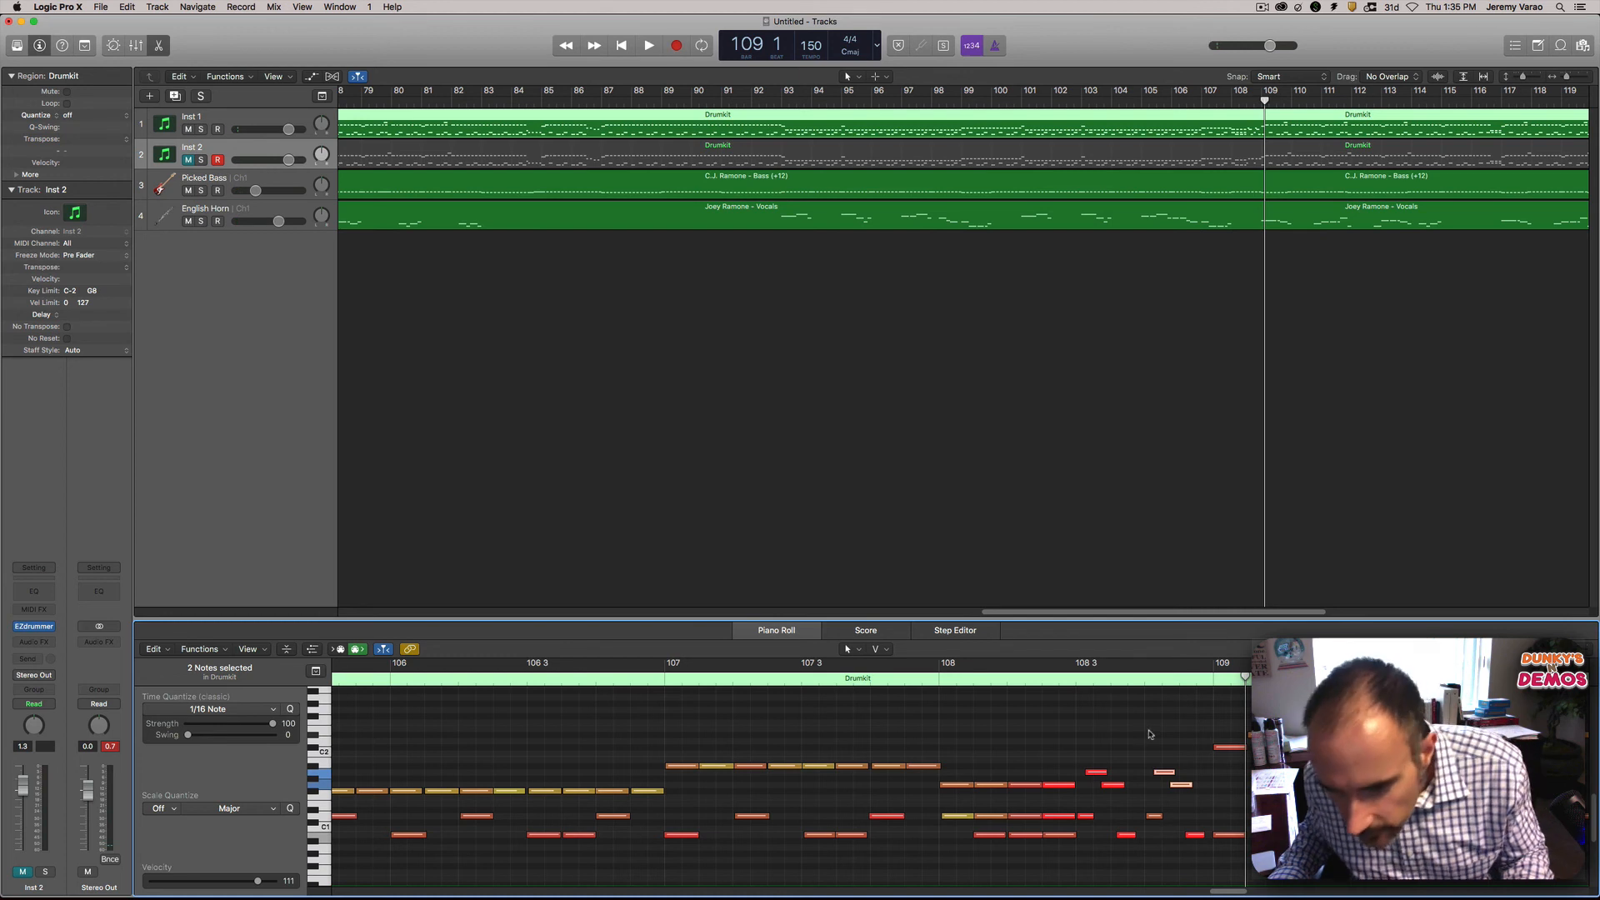
left_click_drag(1148, 731, 1147, 816)
key("space")
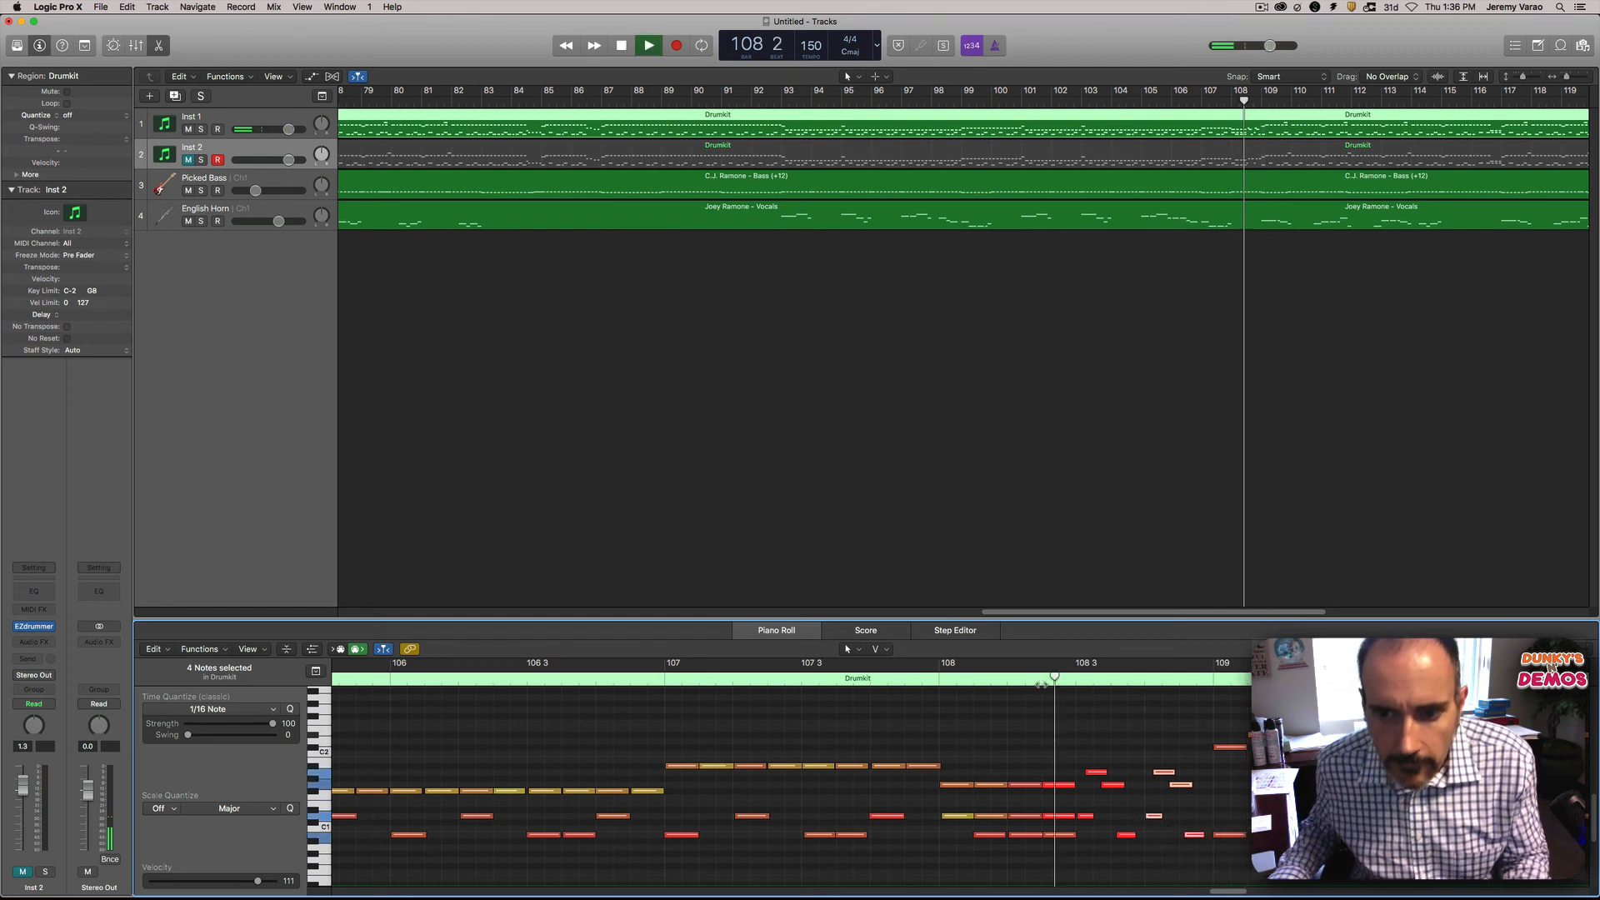
key("space")
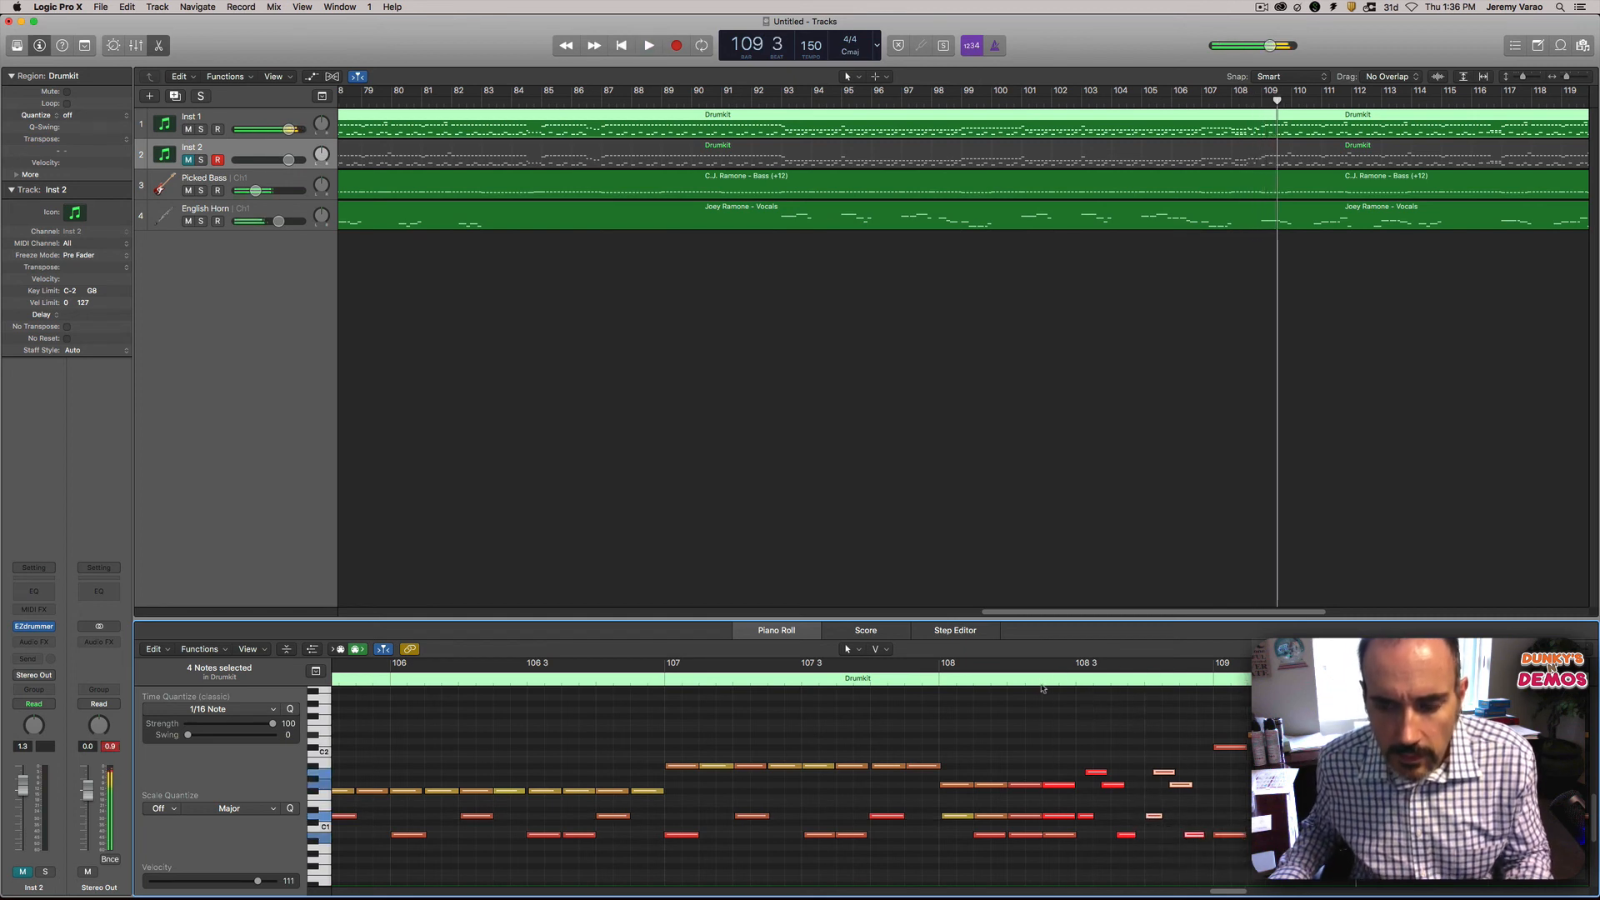
double_click(933, 677)
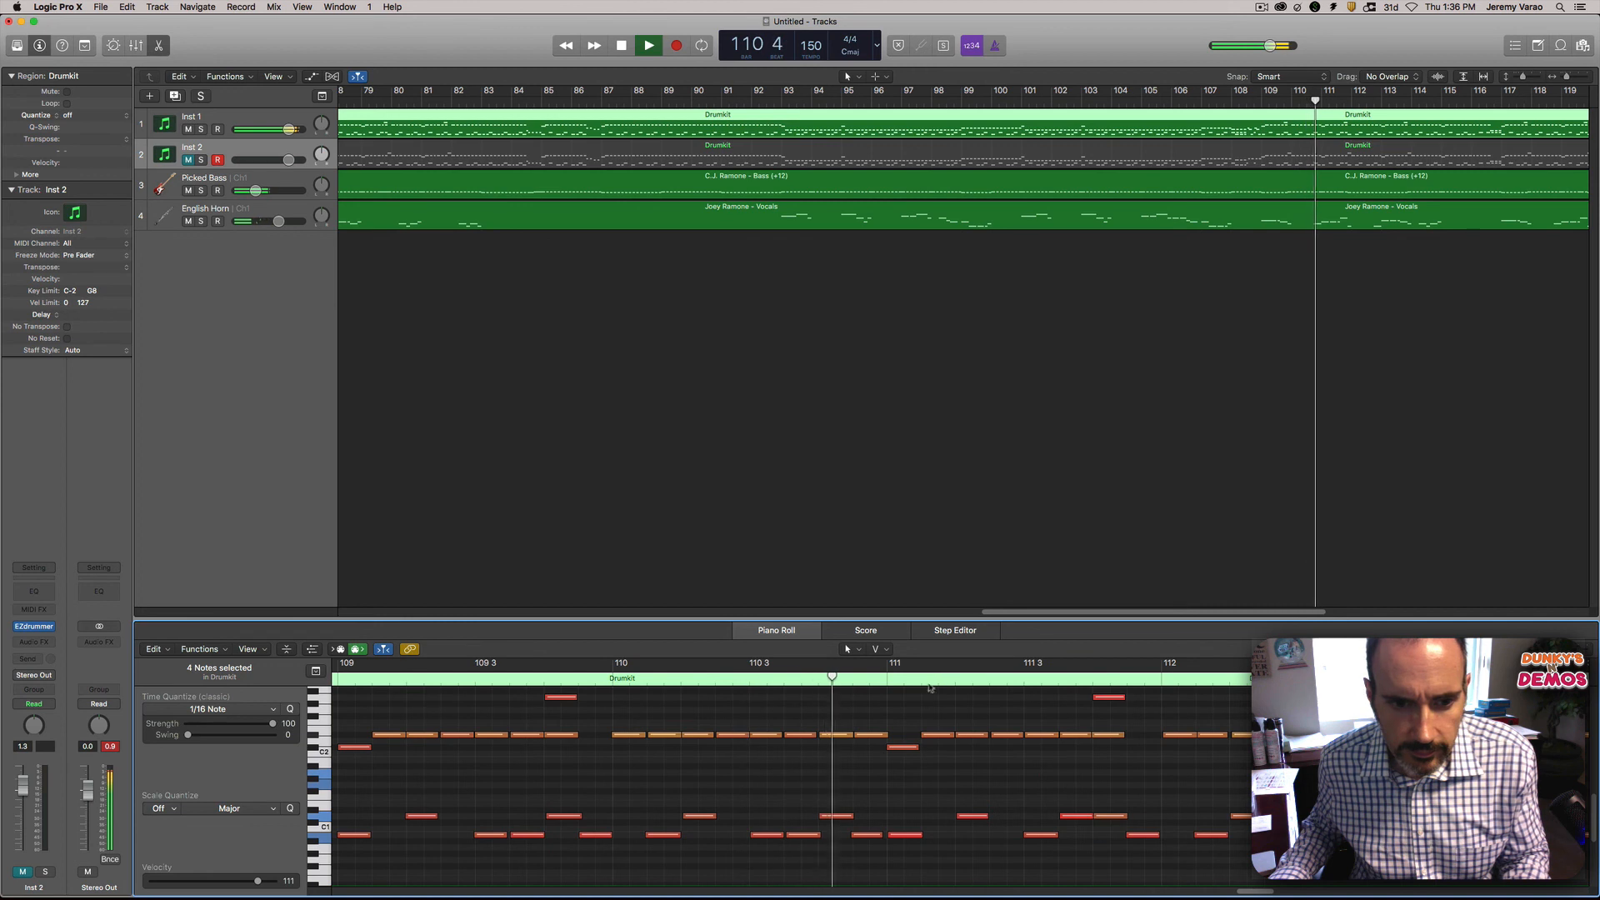
key("space")
Step: Try removing the ride hit under the crash on beat 4 of bar 109, and replay bar 109
left_click(561, 736)
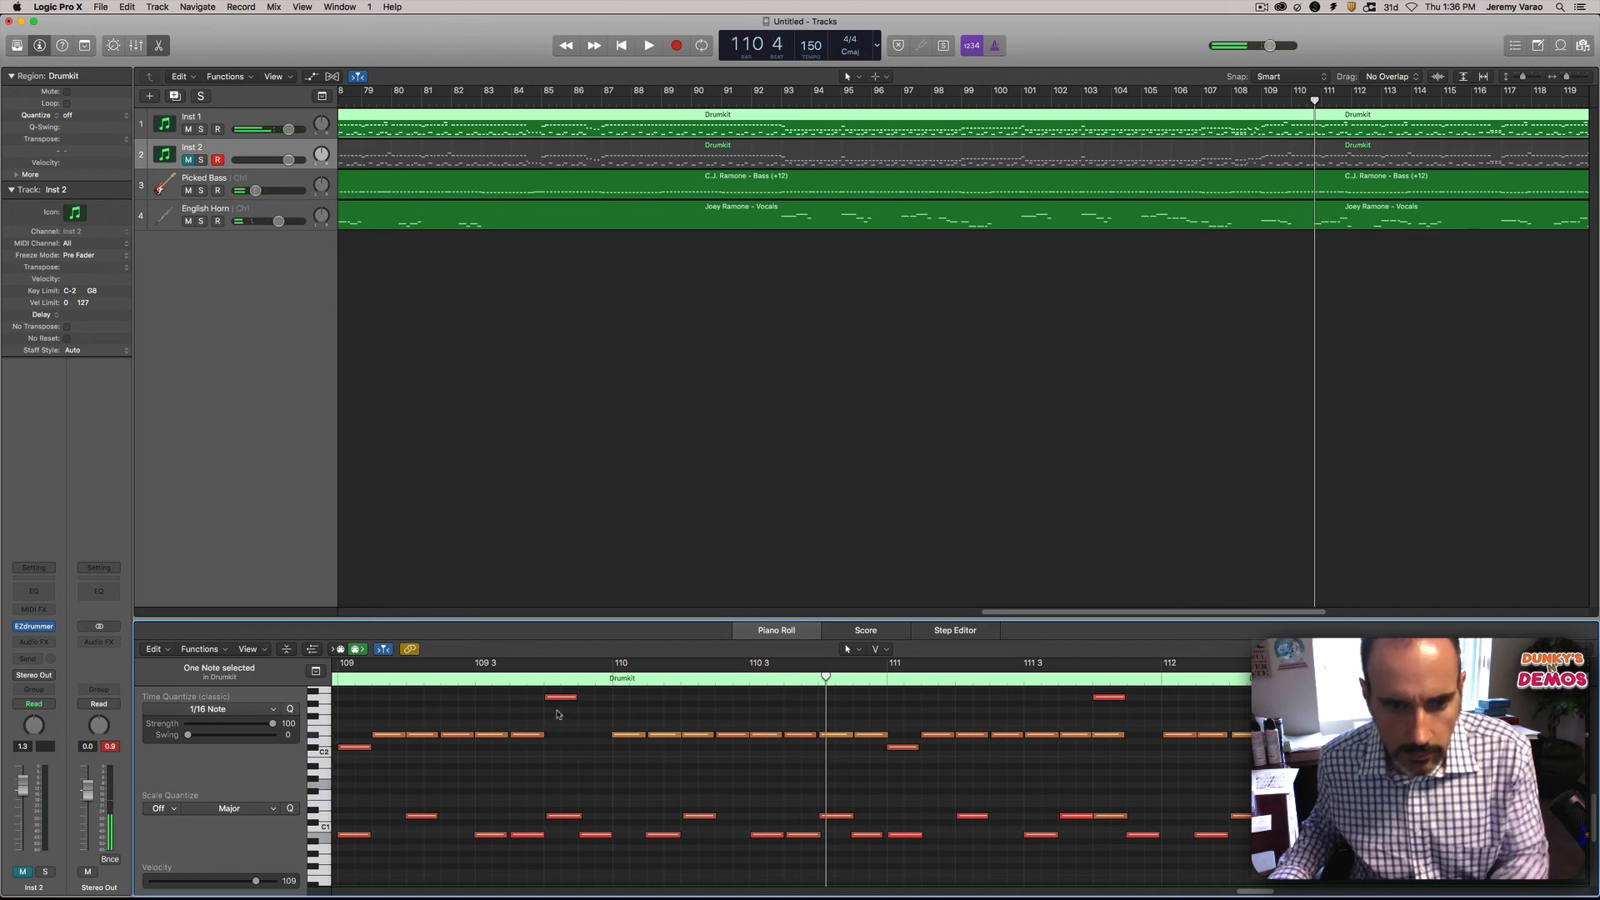
left_click(367, 679)
key("space")
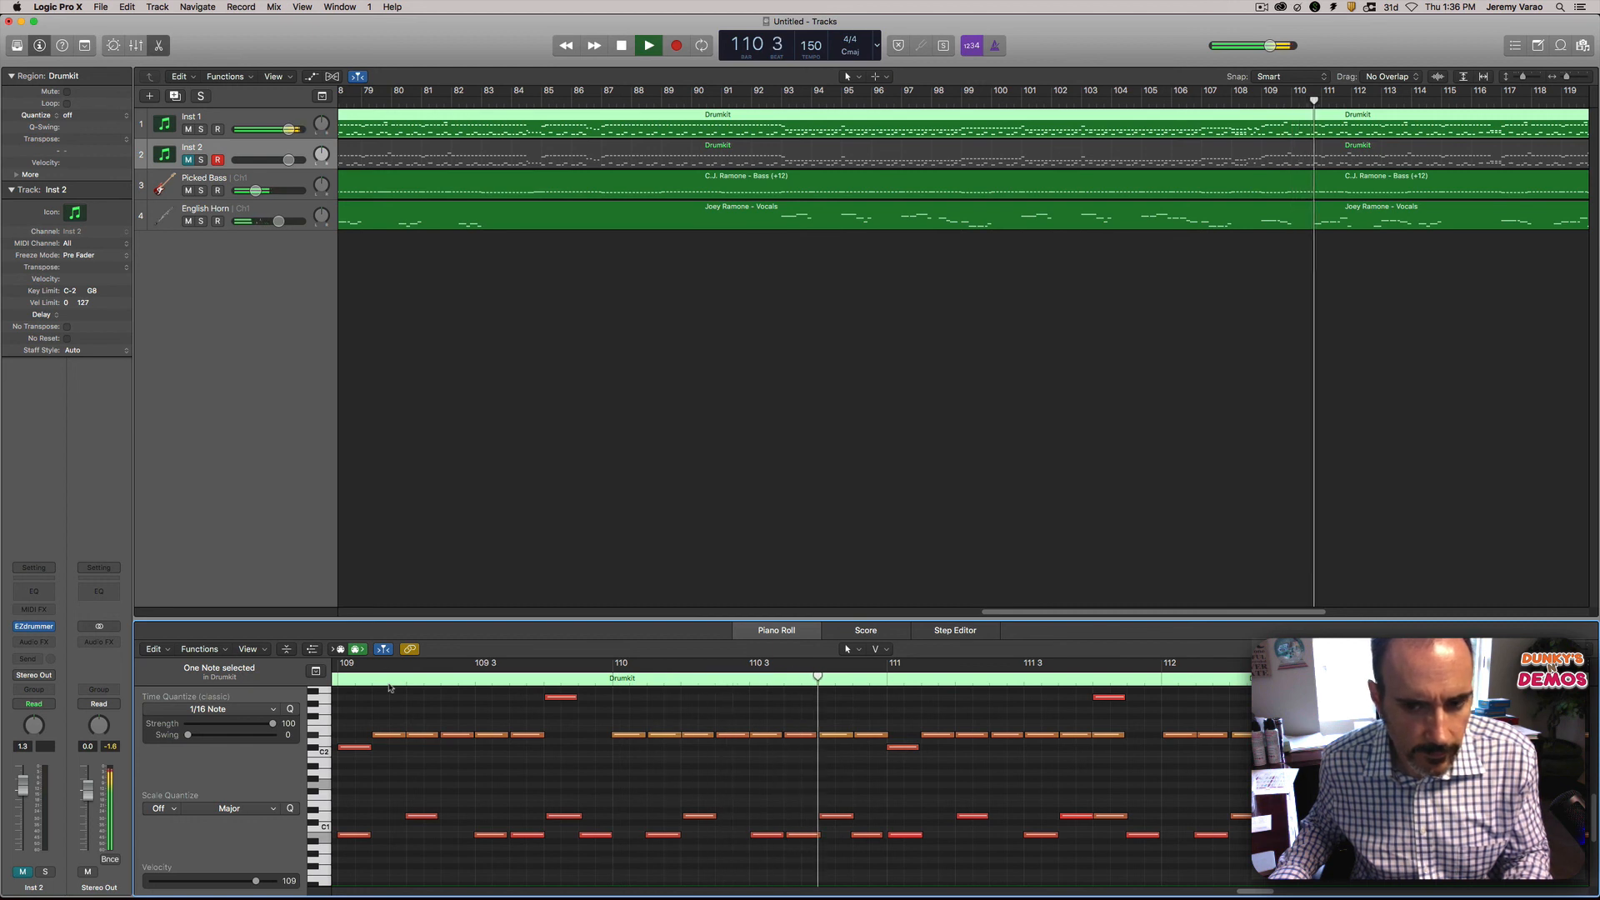
key("space")
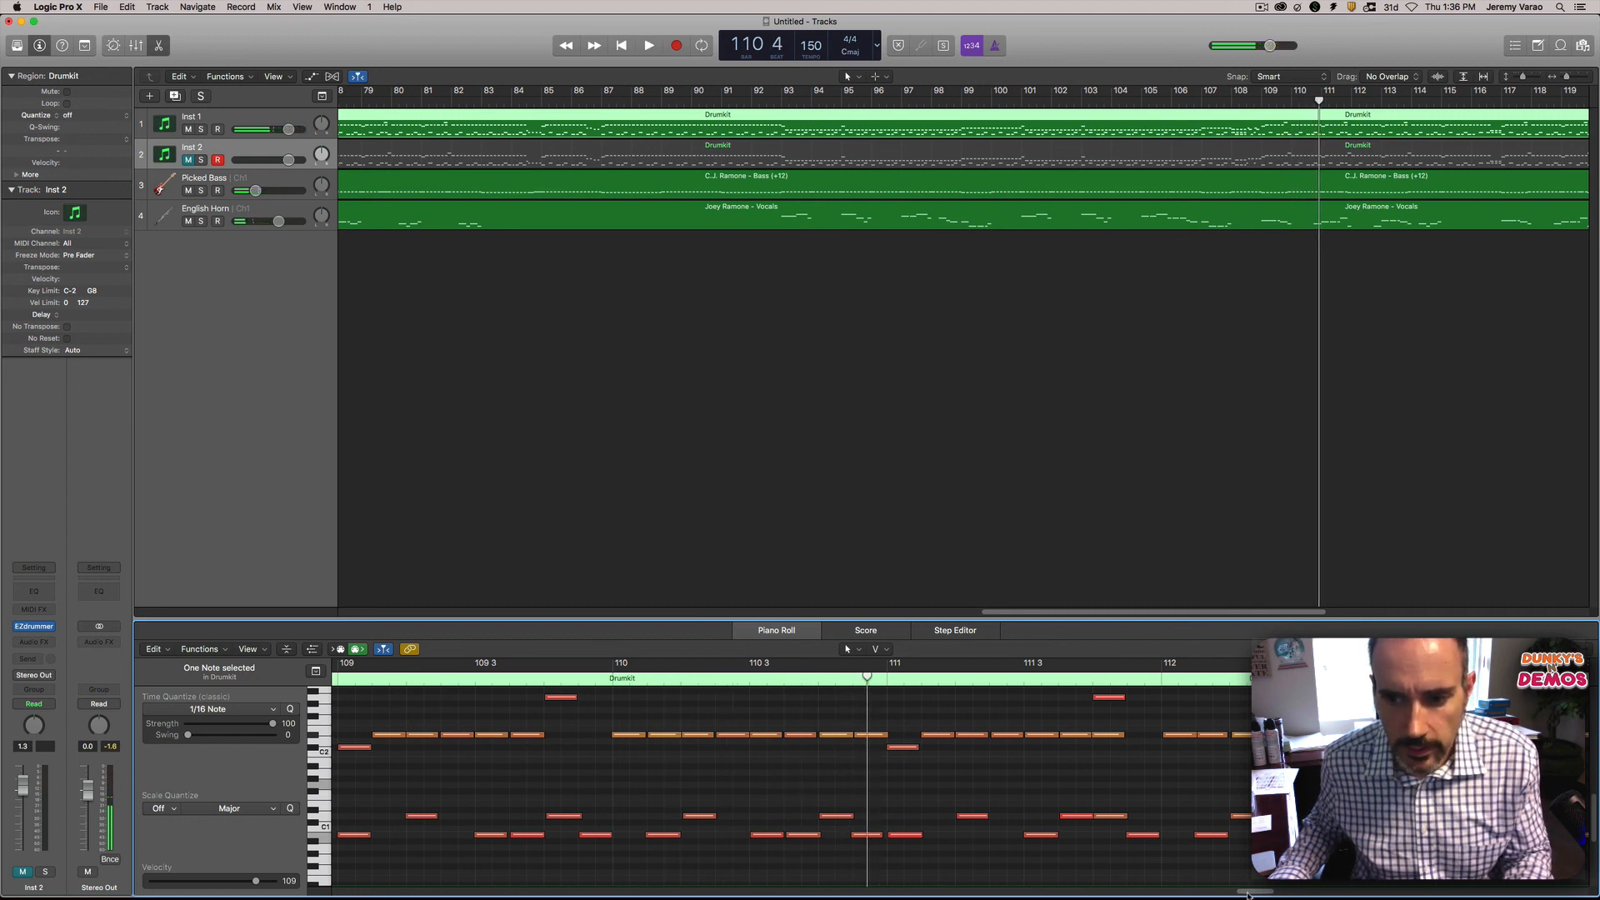
scroll(963, 730, "left", 5)
left_click(899, 681)
key("space")
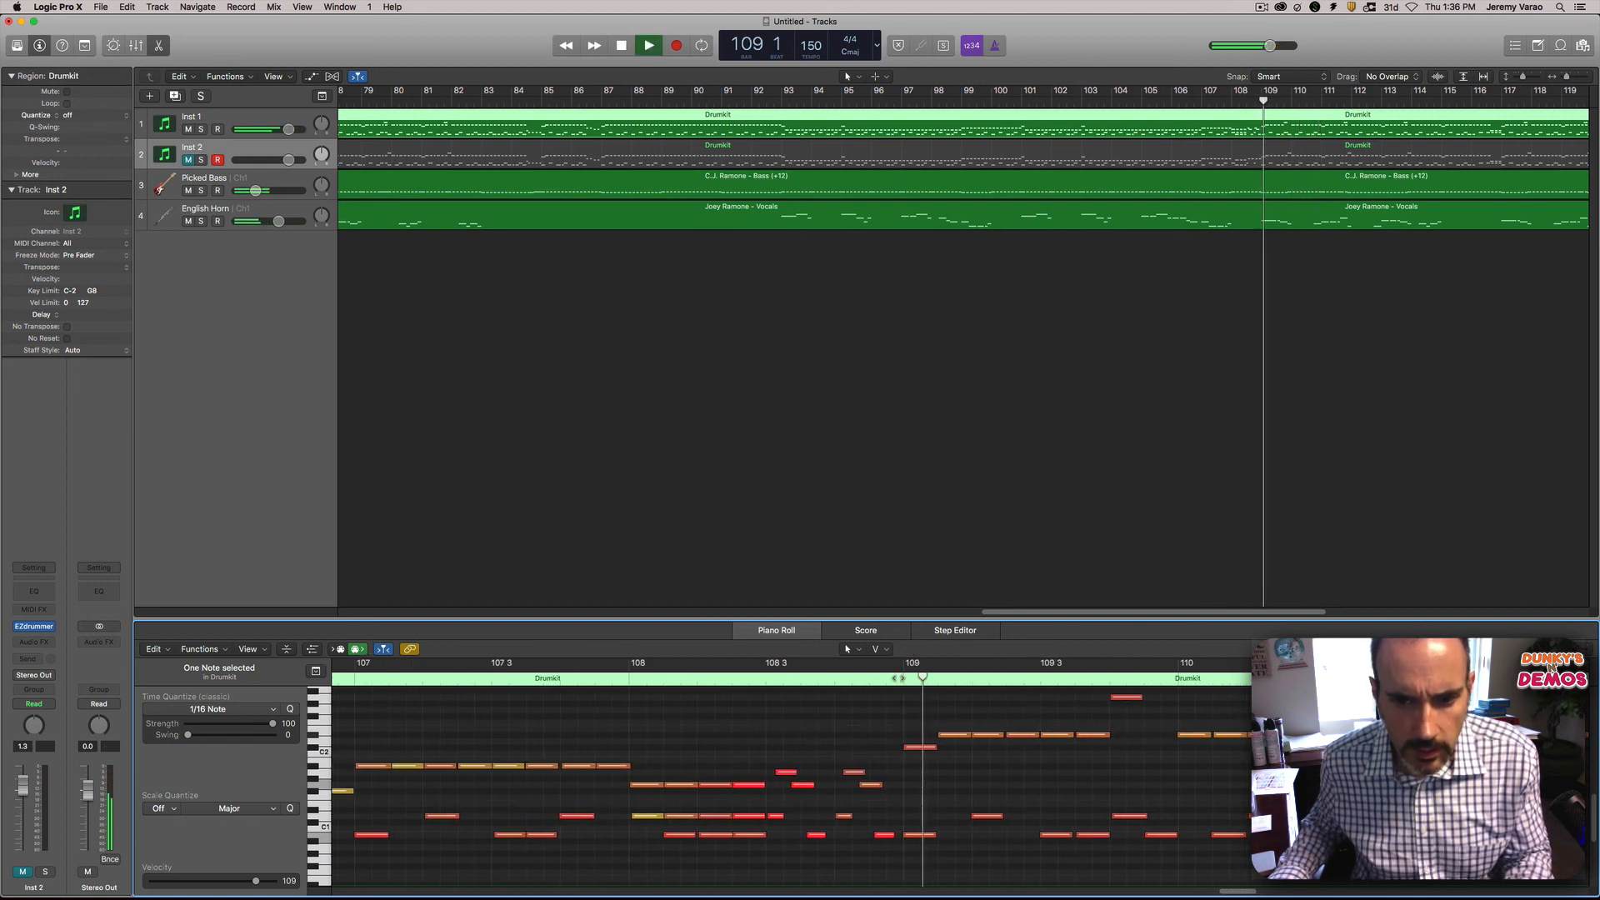
key("space")
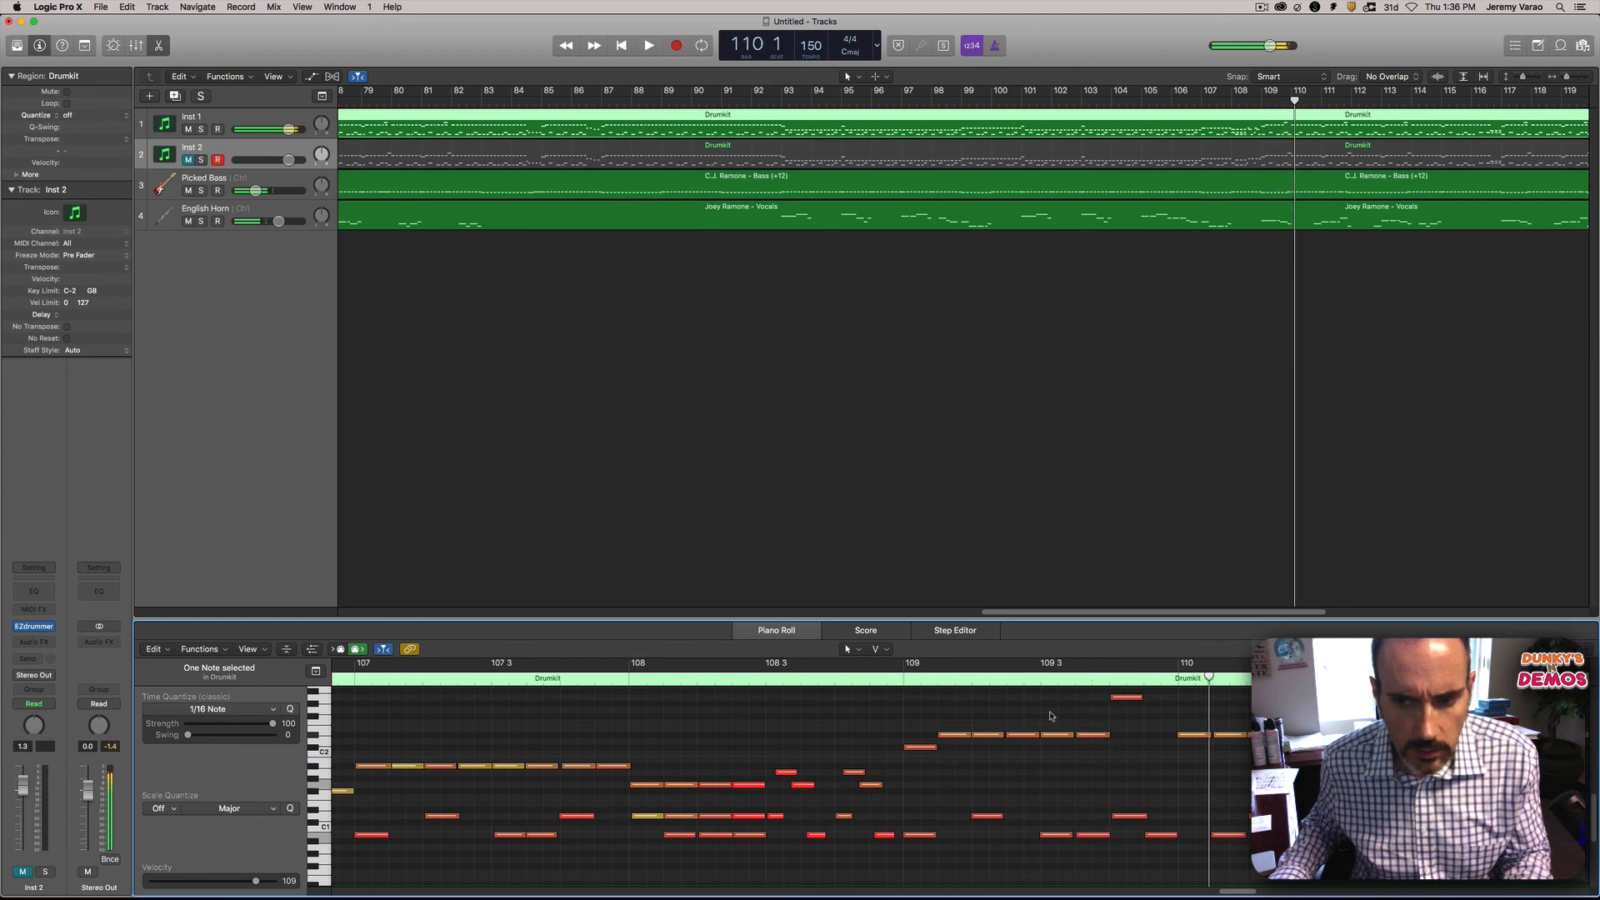
Step: Remove the crash hit on beat 4 of bar 109, keep the ride hit on that beat, and replay the bar
left_click(1124, 703)
left_click(1125, 700)
key("Delete")
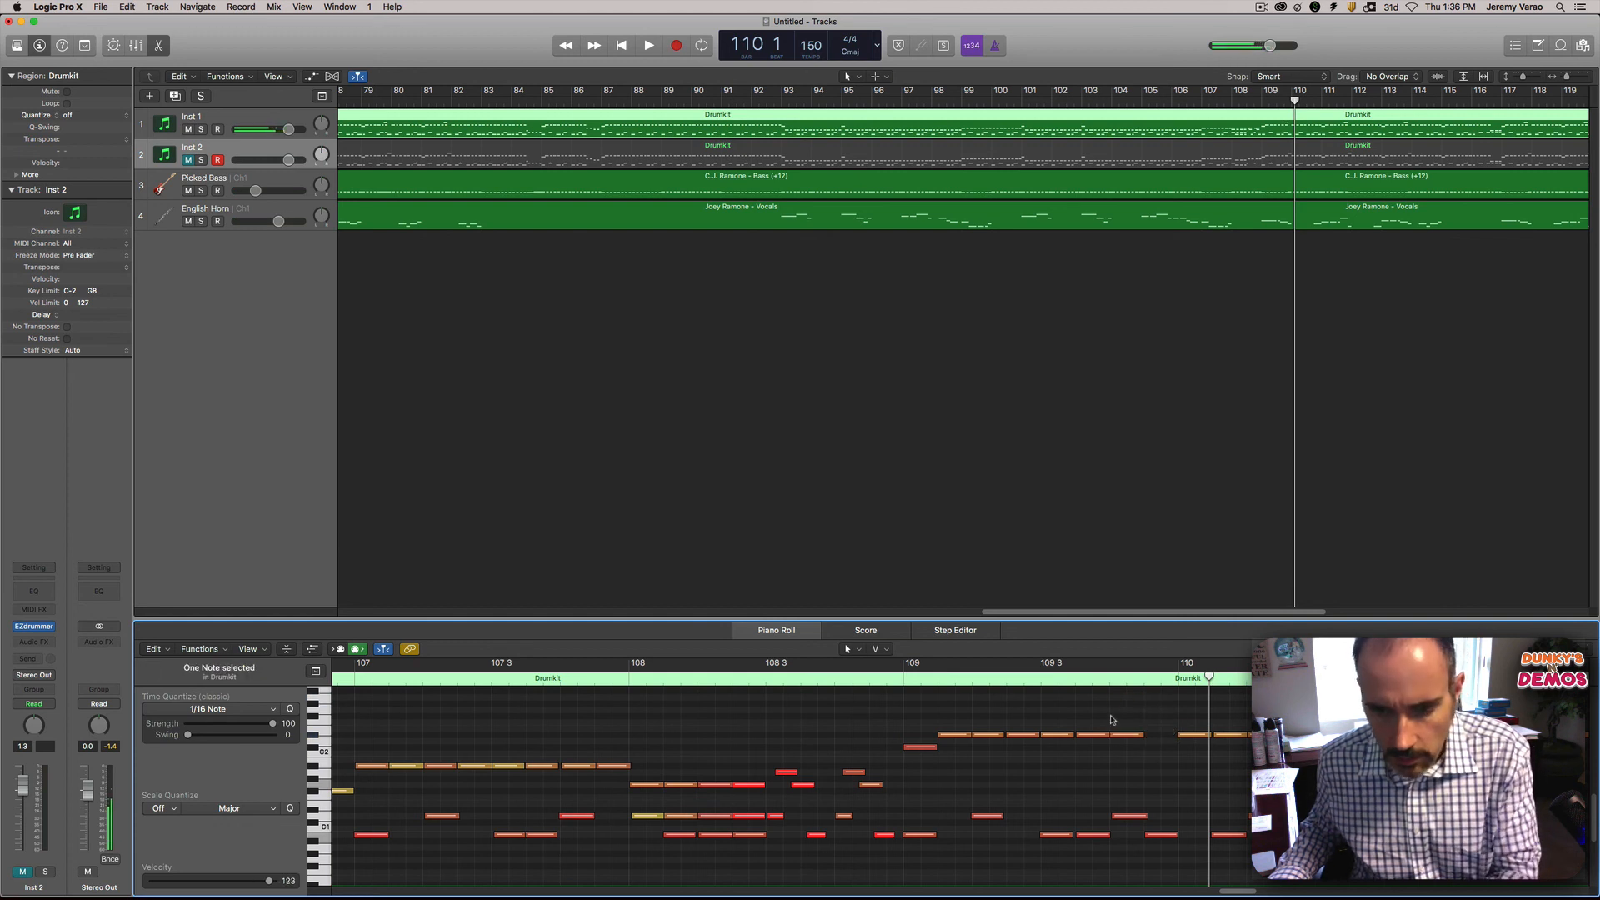
double_click(863, 679)
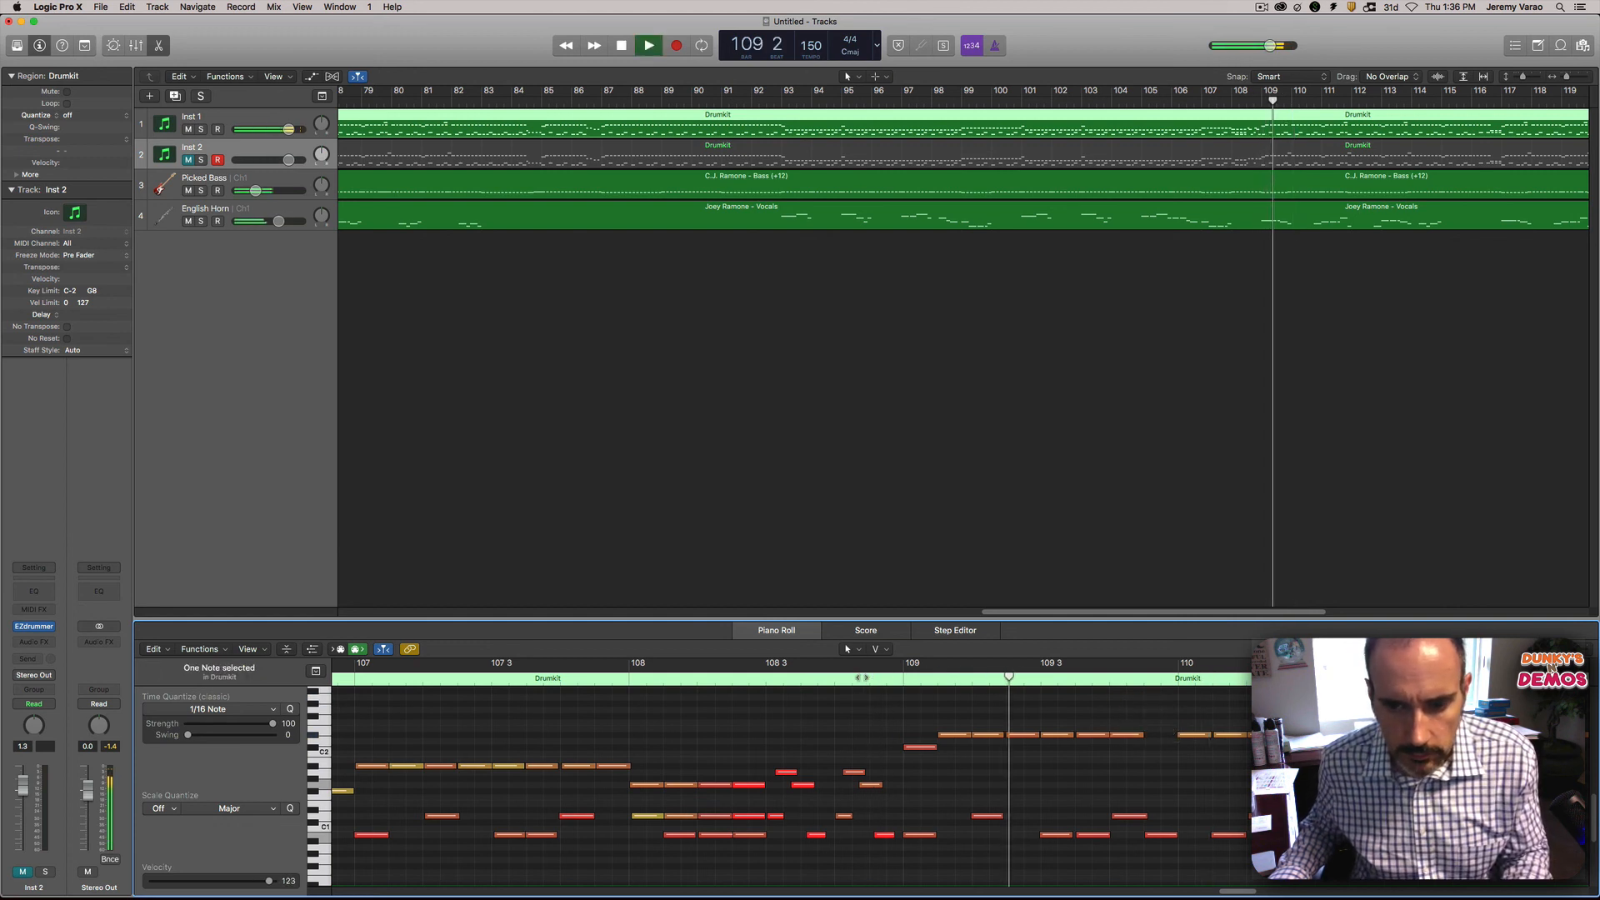
key("space")
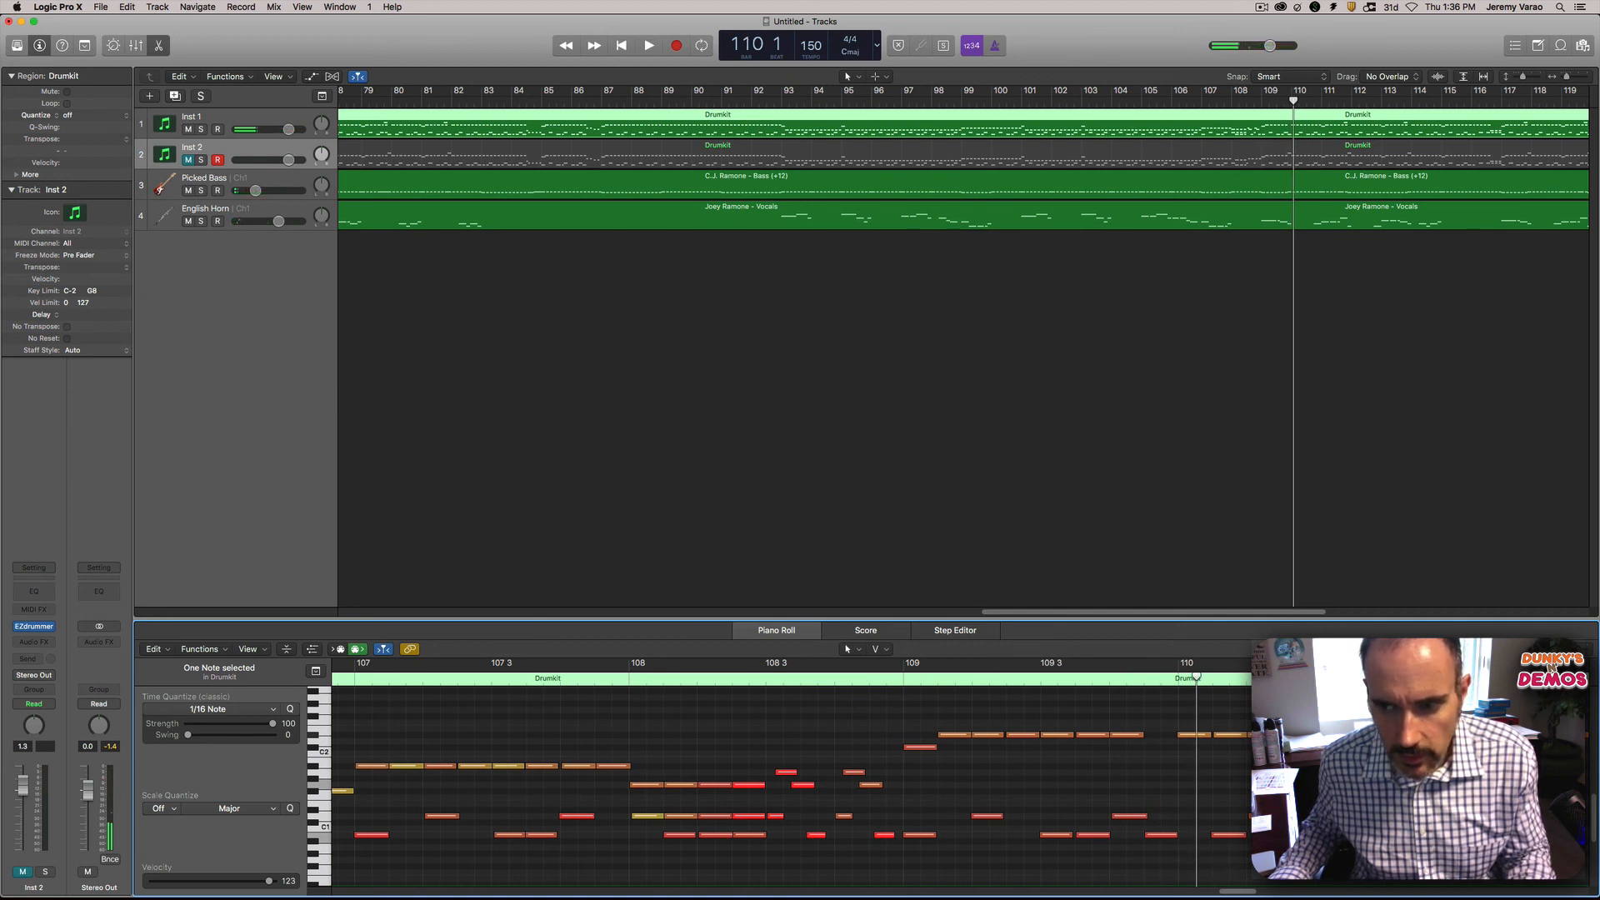
Step: Copy the kick hit just before bar 110 up to a cymbal note above the ride, and replay from bar 109 into bar 112
left_click(1157, 835)
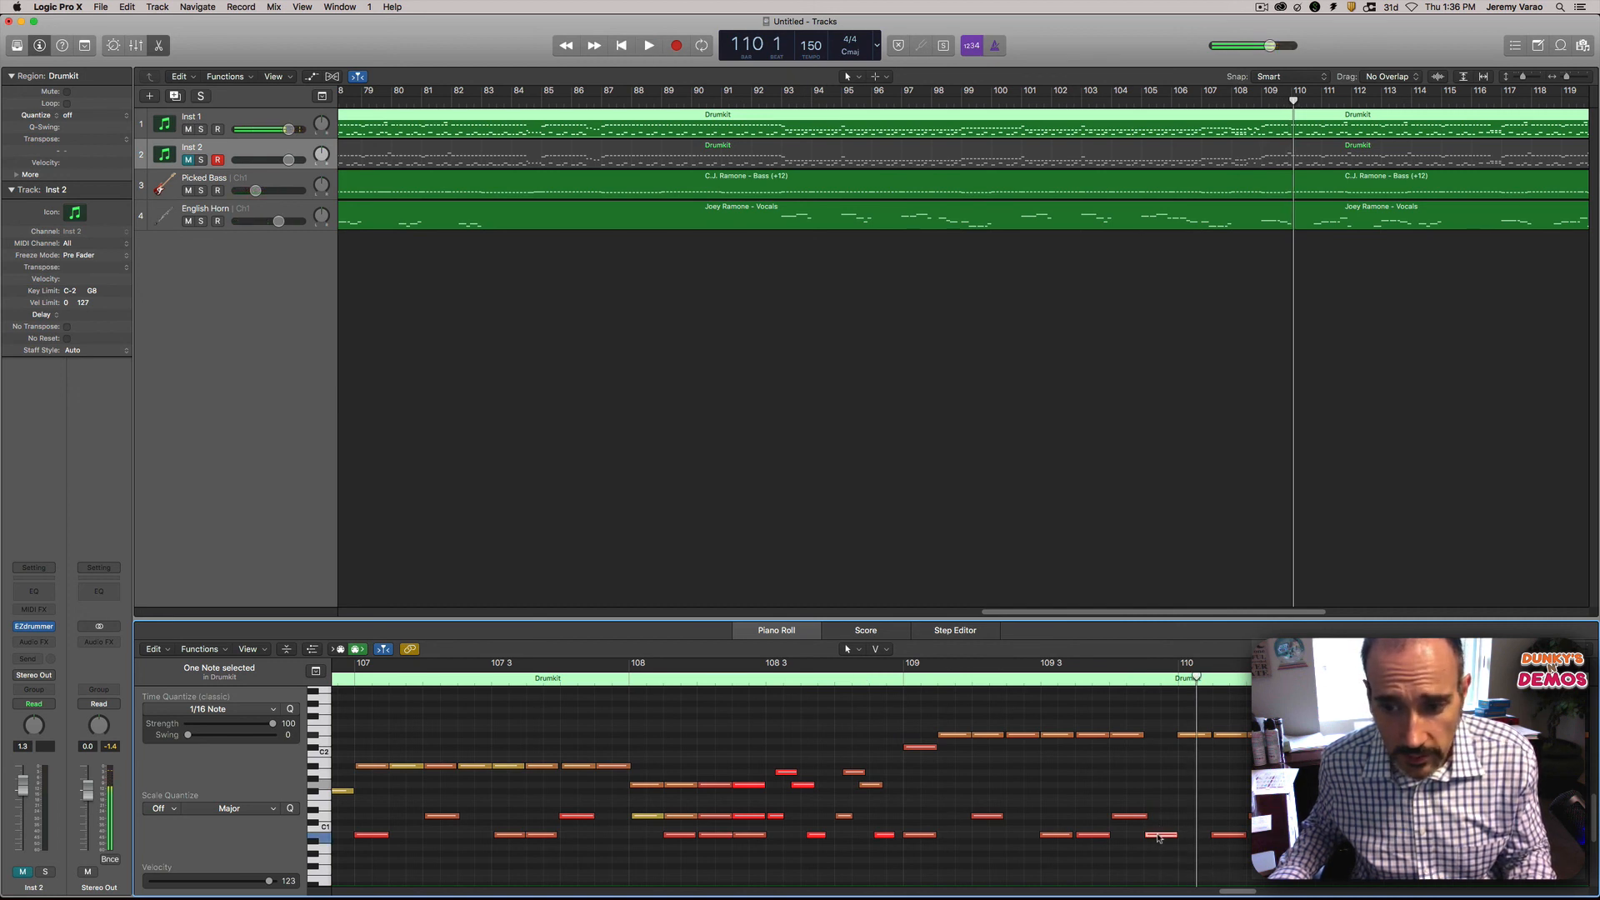
left_click(1157, 836)
left_click_drag(1159, 838, 1160, 717)
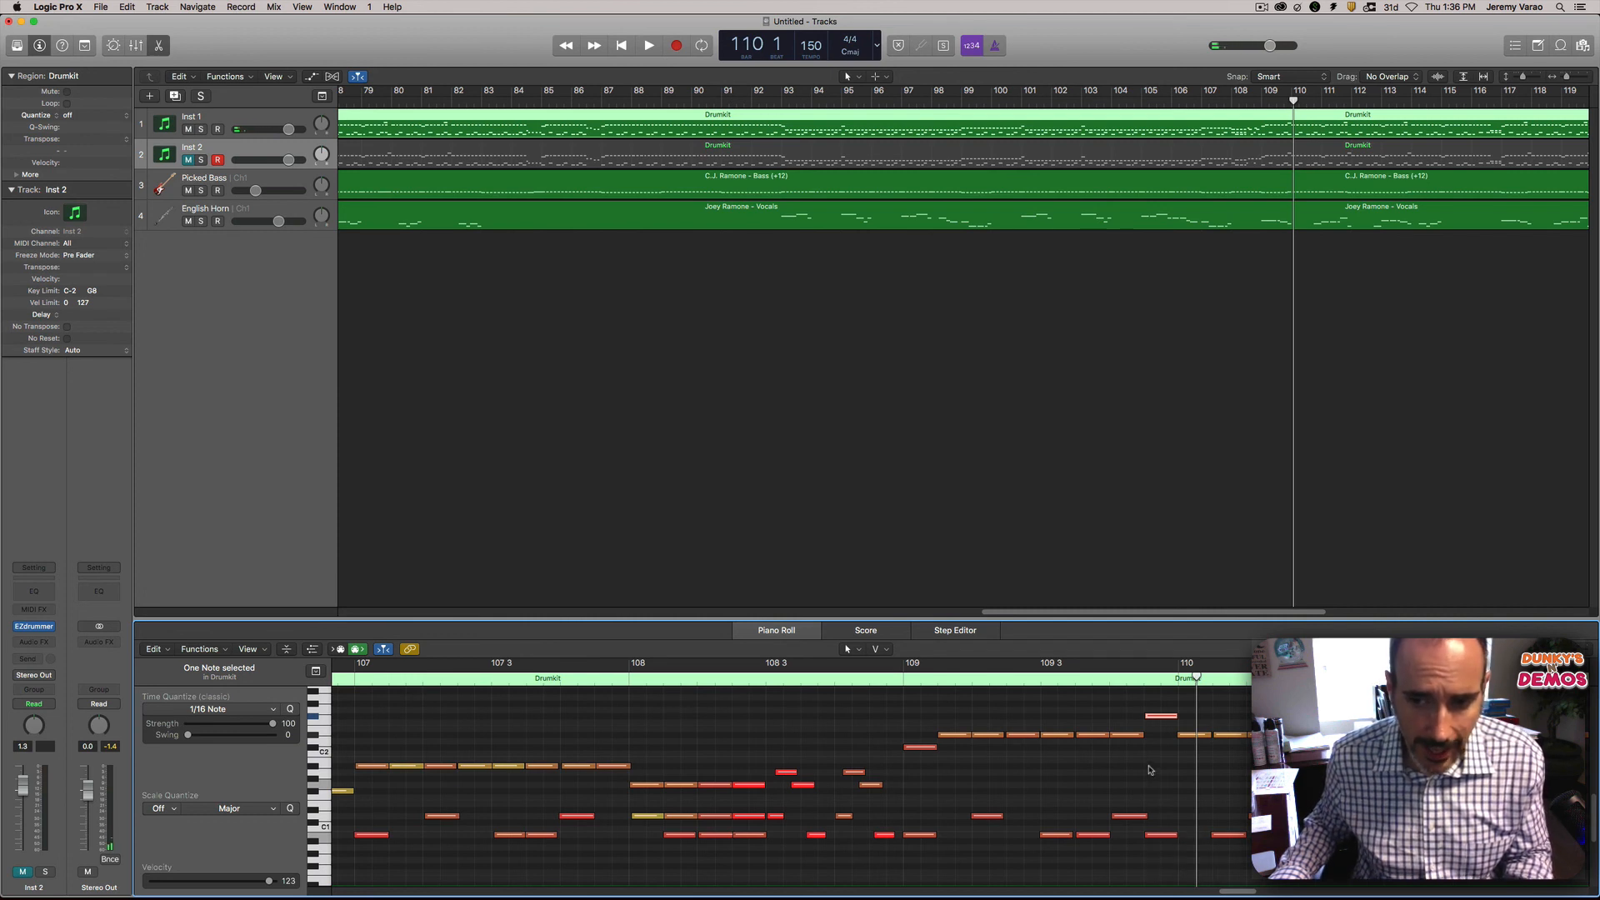
double_click(897, 679)
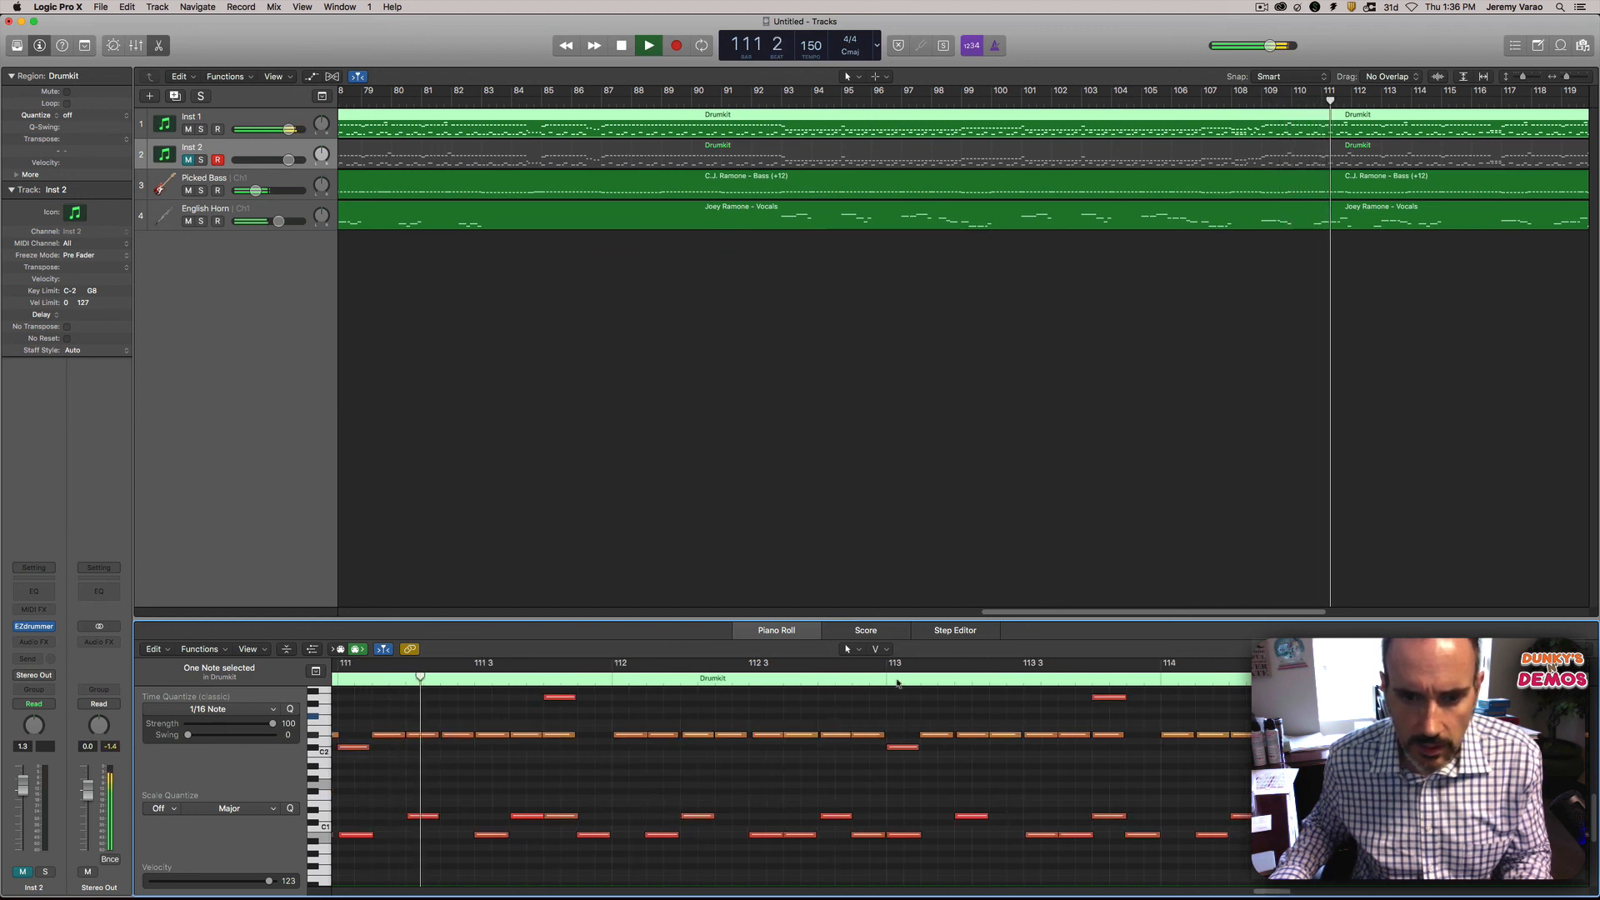
key("space")
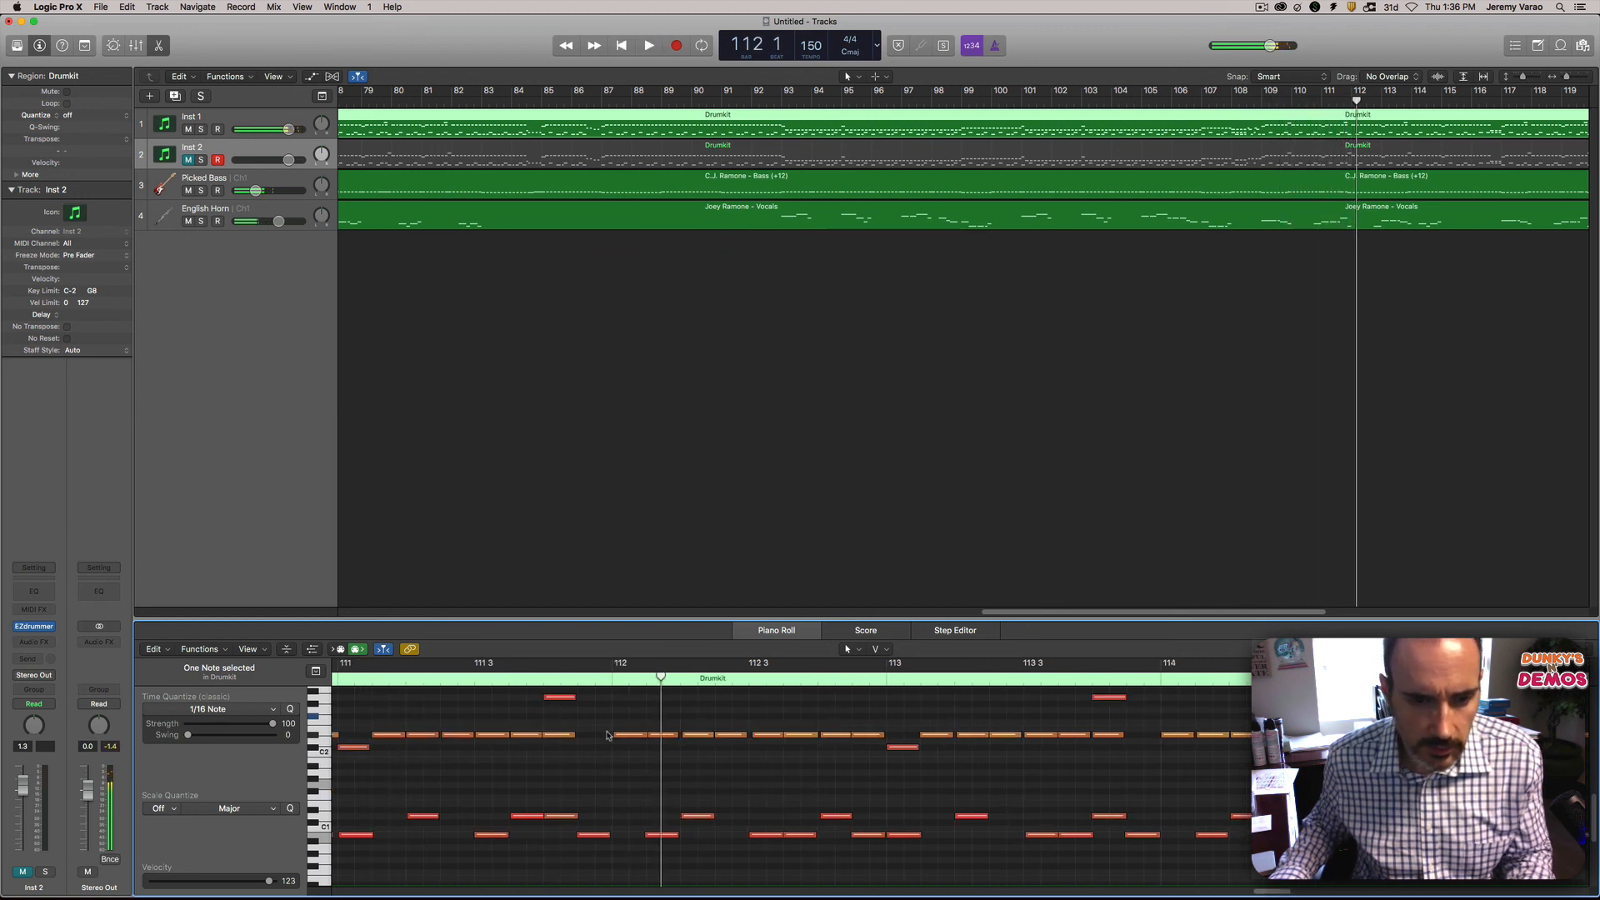
Step: Select the crash hit on beat 4 of bar 111 with all matching hits, move them an eighth note later, and play the section
left_click(562, 699)
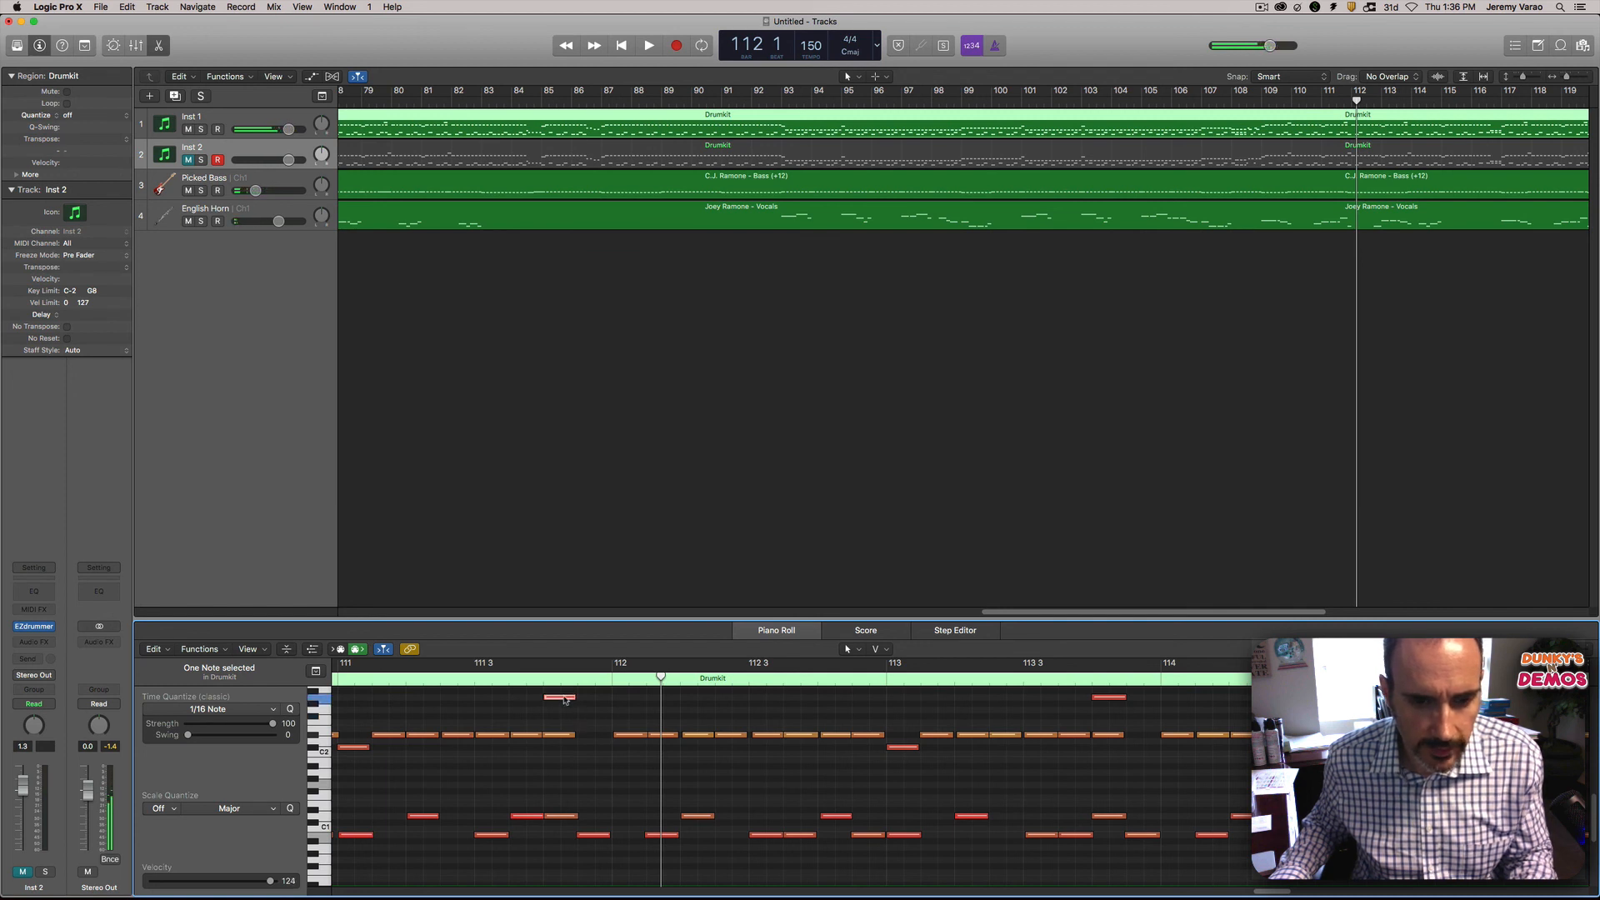
right_click(564, 701)
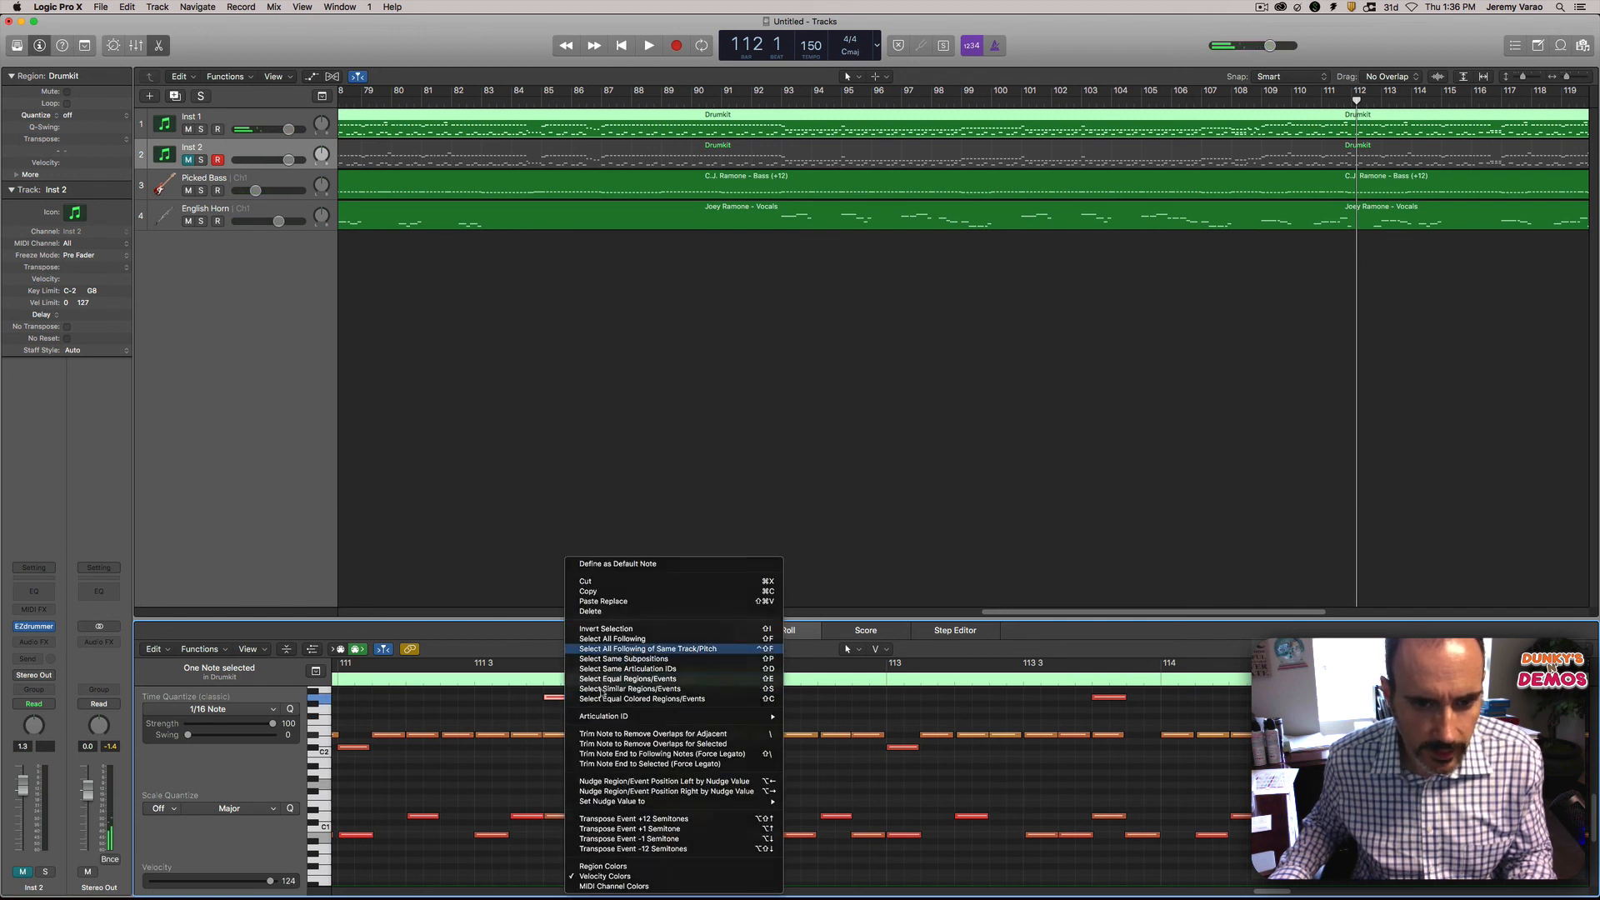
left_click(603, 688)
left_click_drag(595, 699, 595, 698)
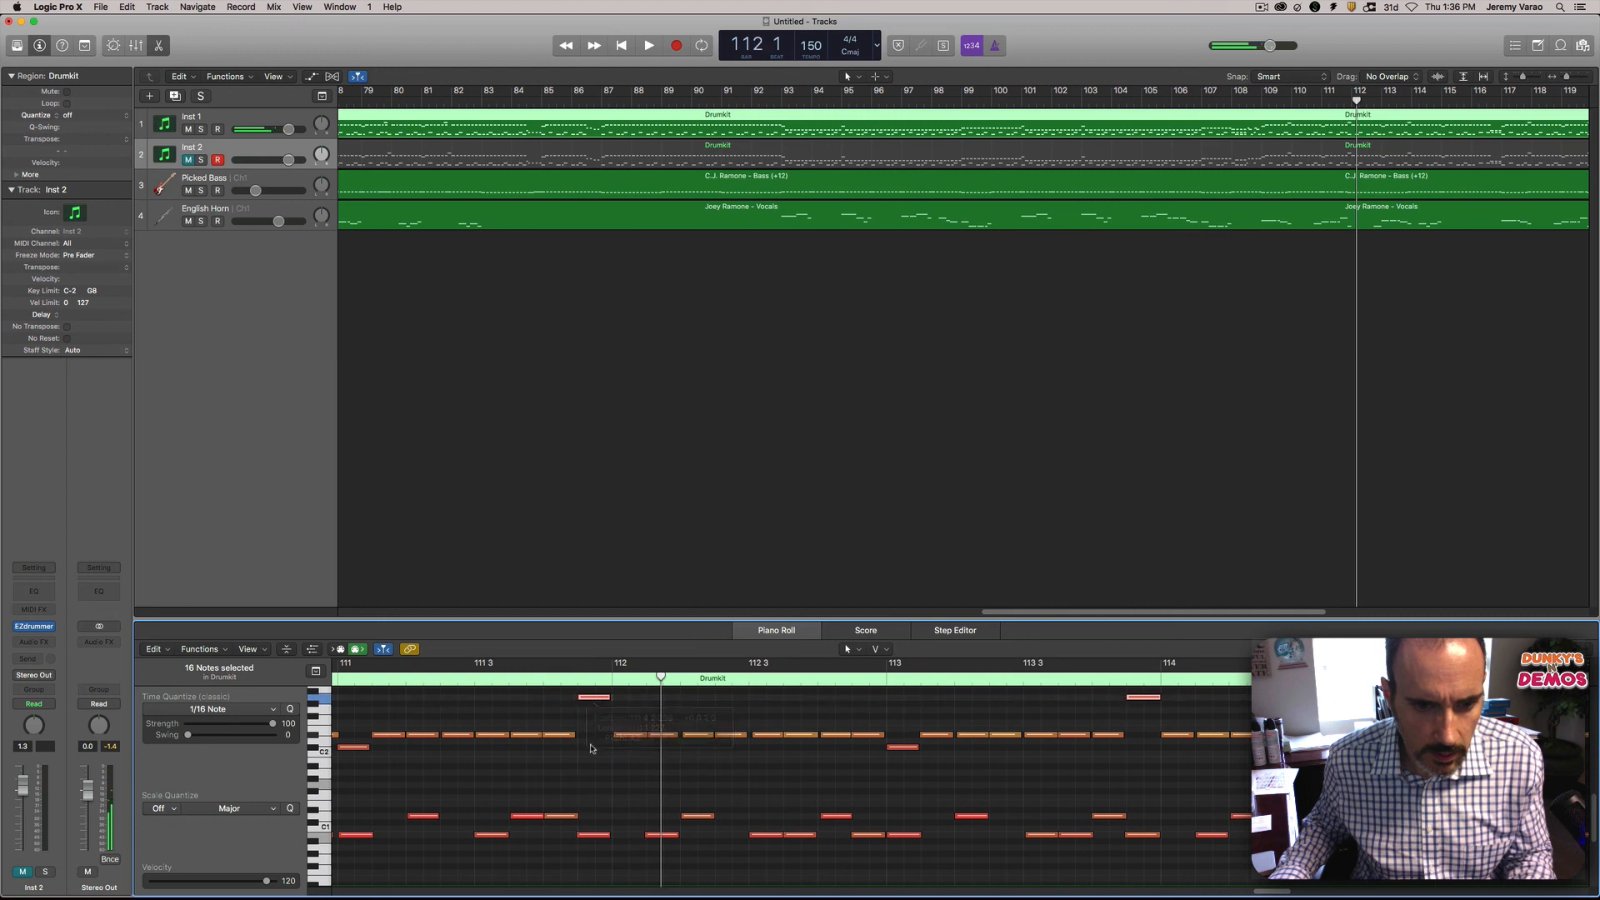
key("space")
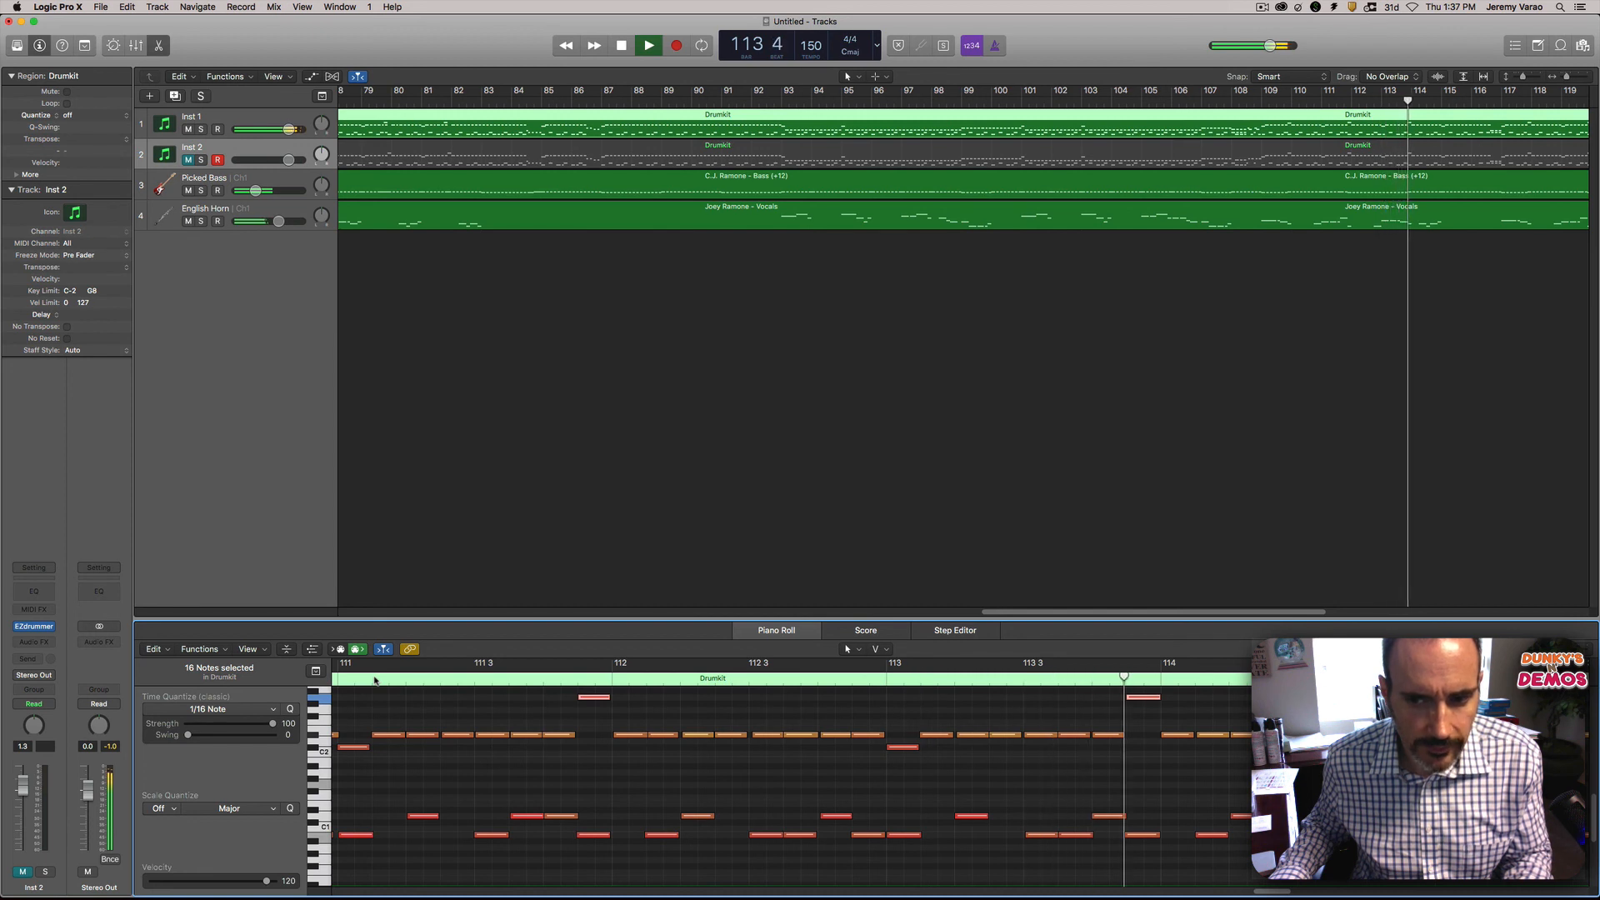
Step: Mute the Inst 1 drum track, unmute Inst 2, and play the Inst 2 drum part from bar 5 to bar 8
key("space")
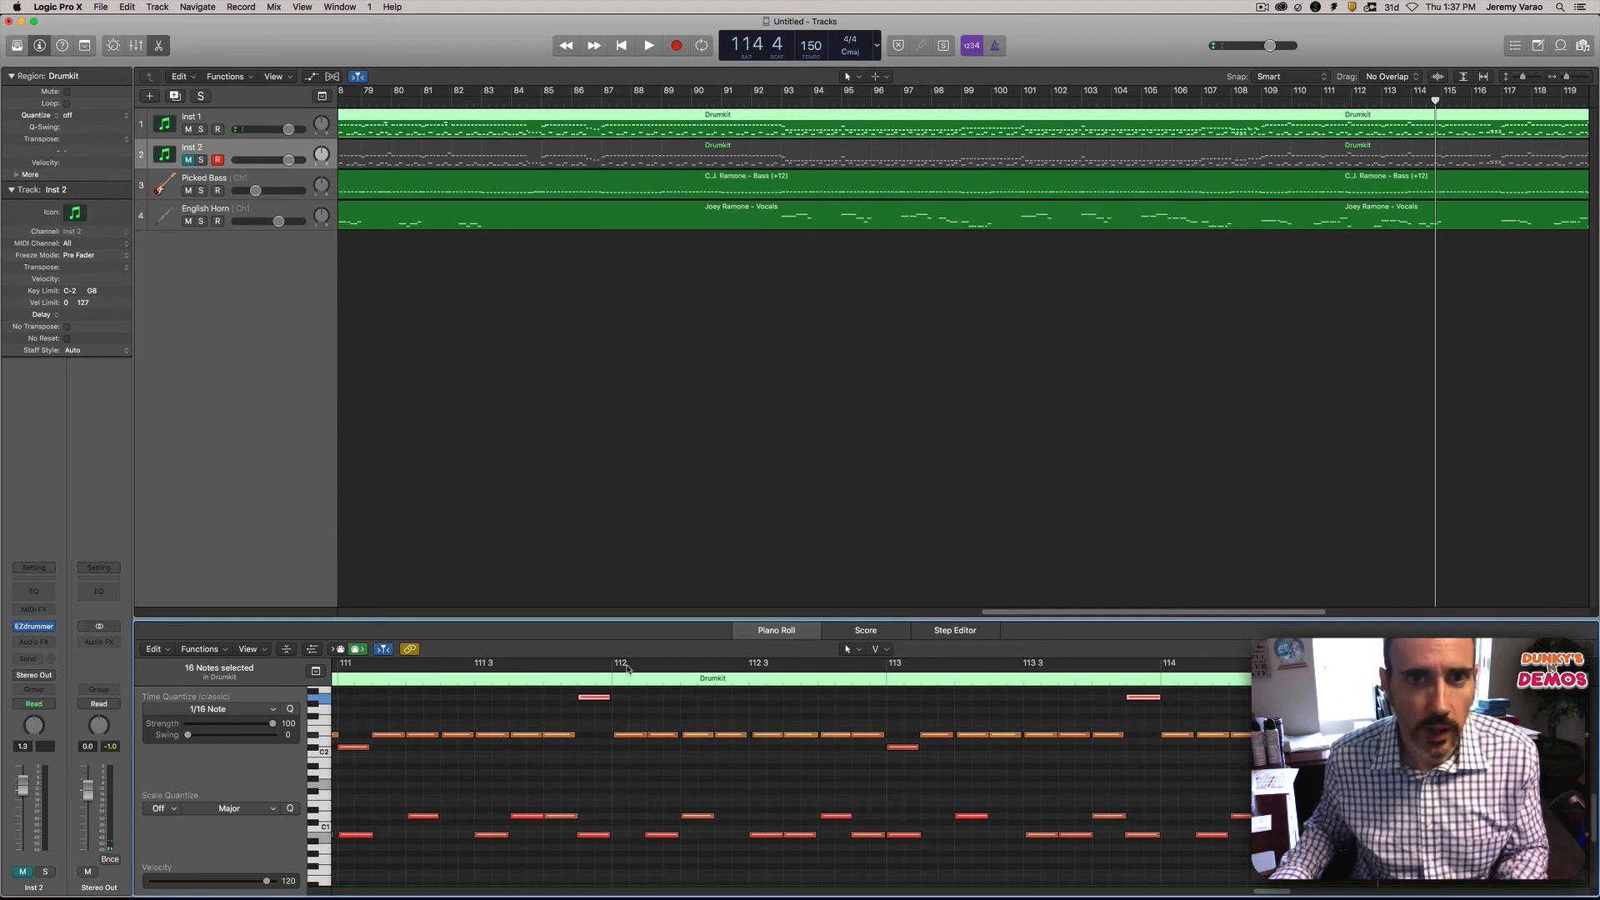
left_click(624, 48)
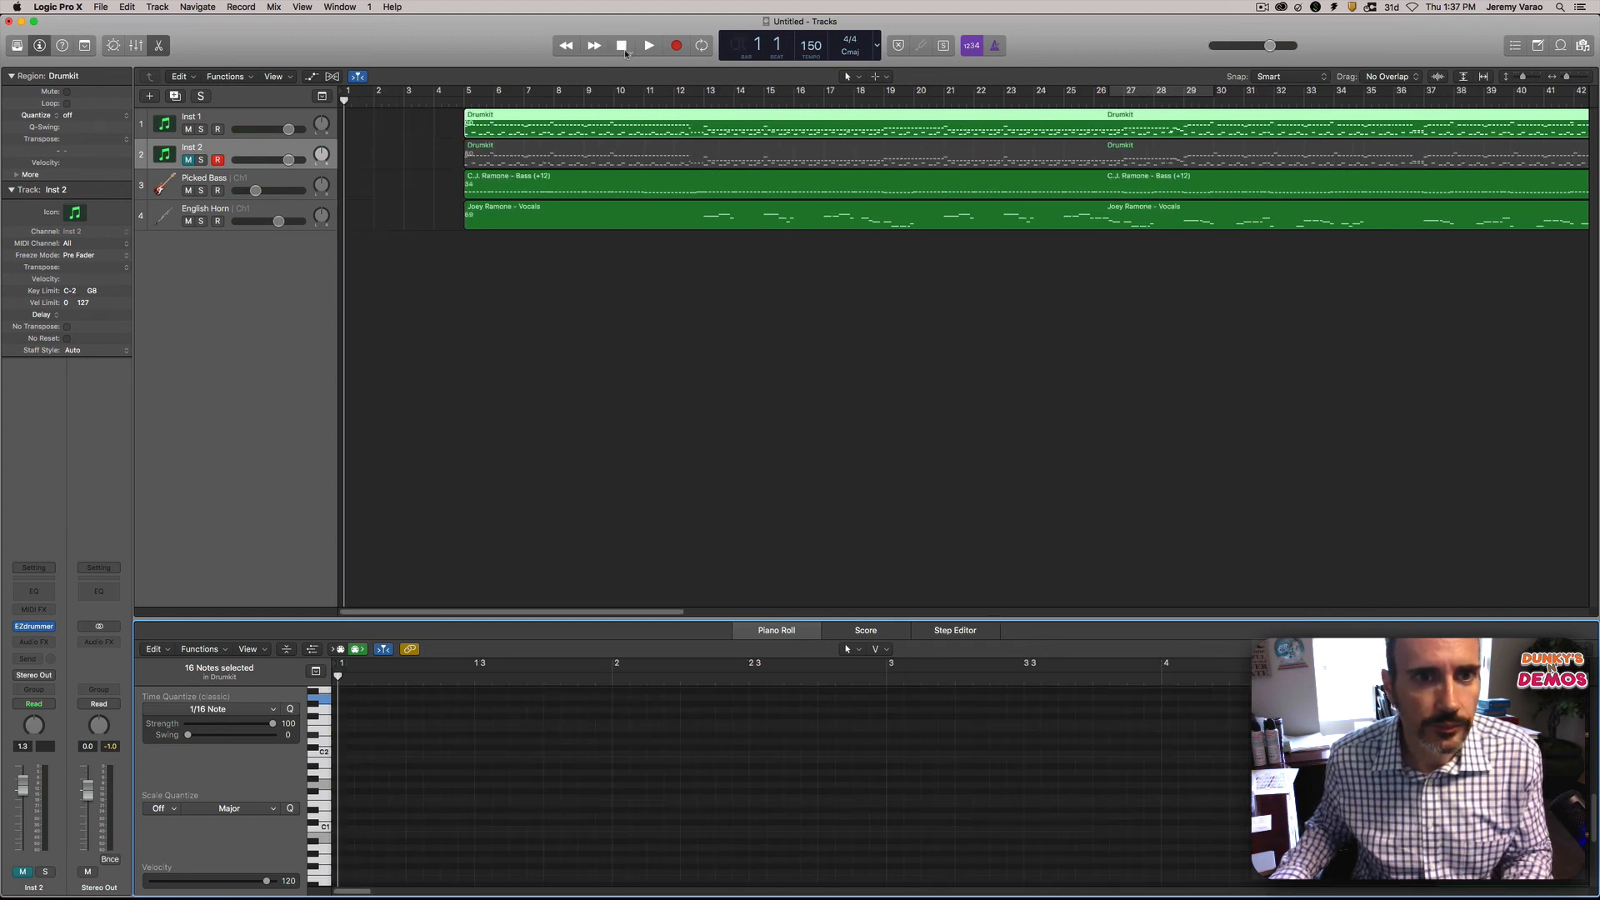
left_click(189, 130)
left_click(188, 159)
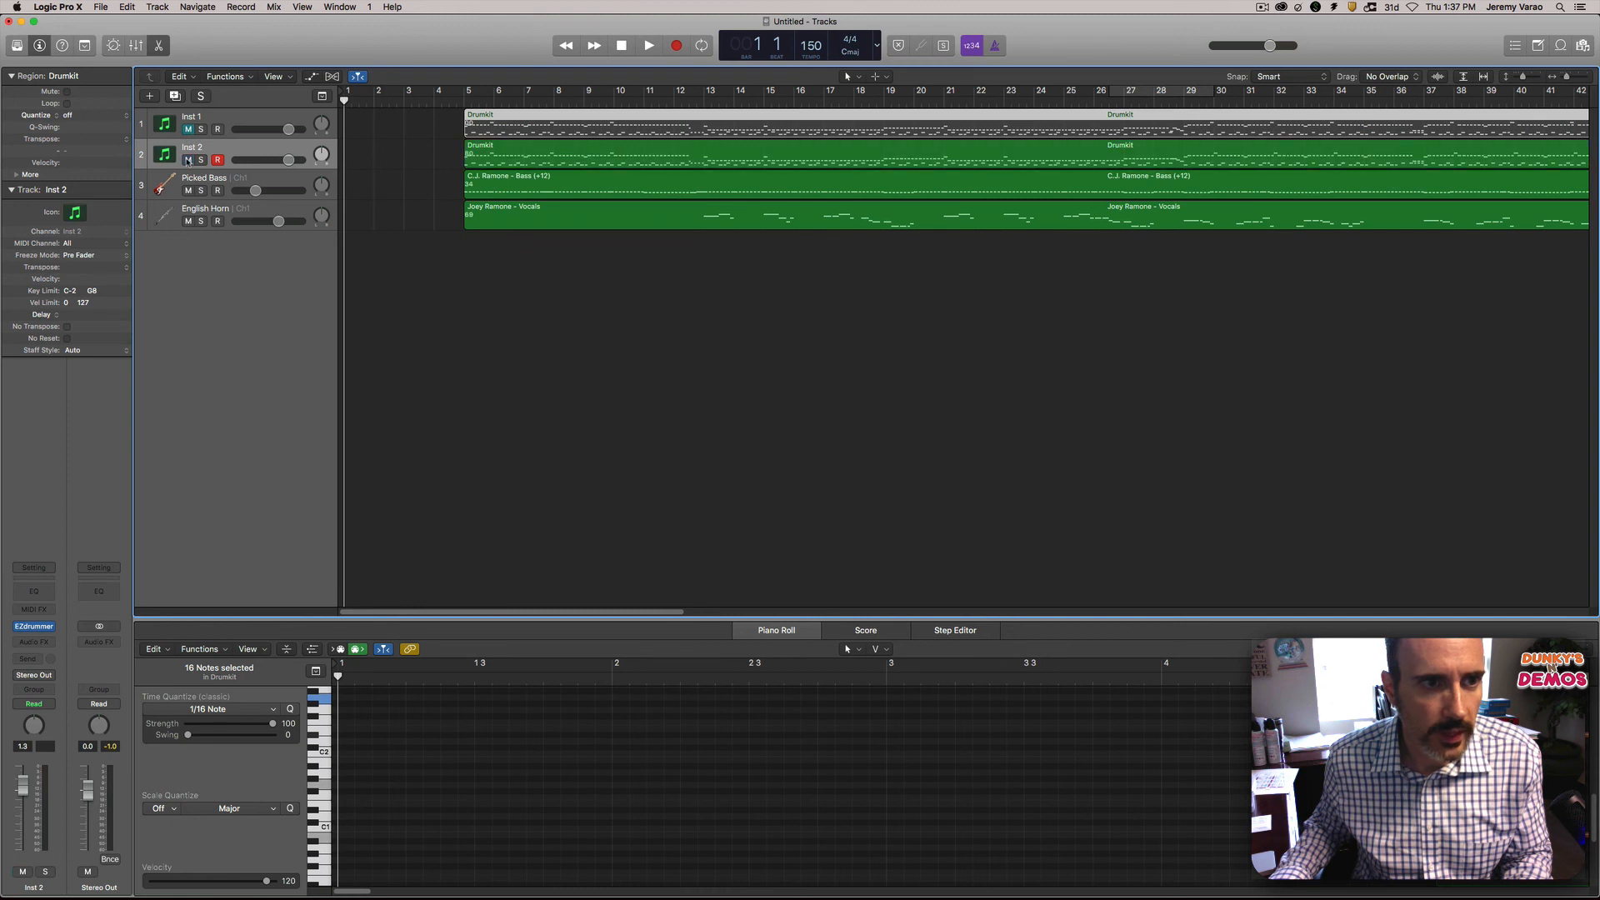
left_click(457, 104)
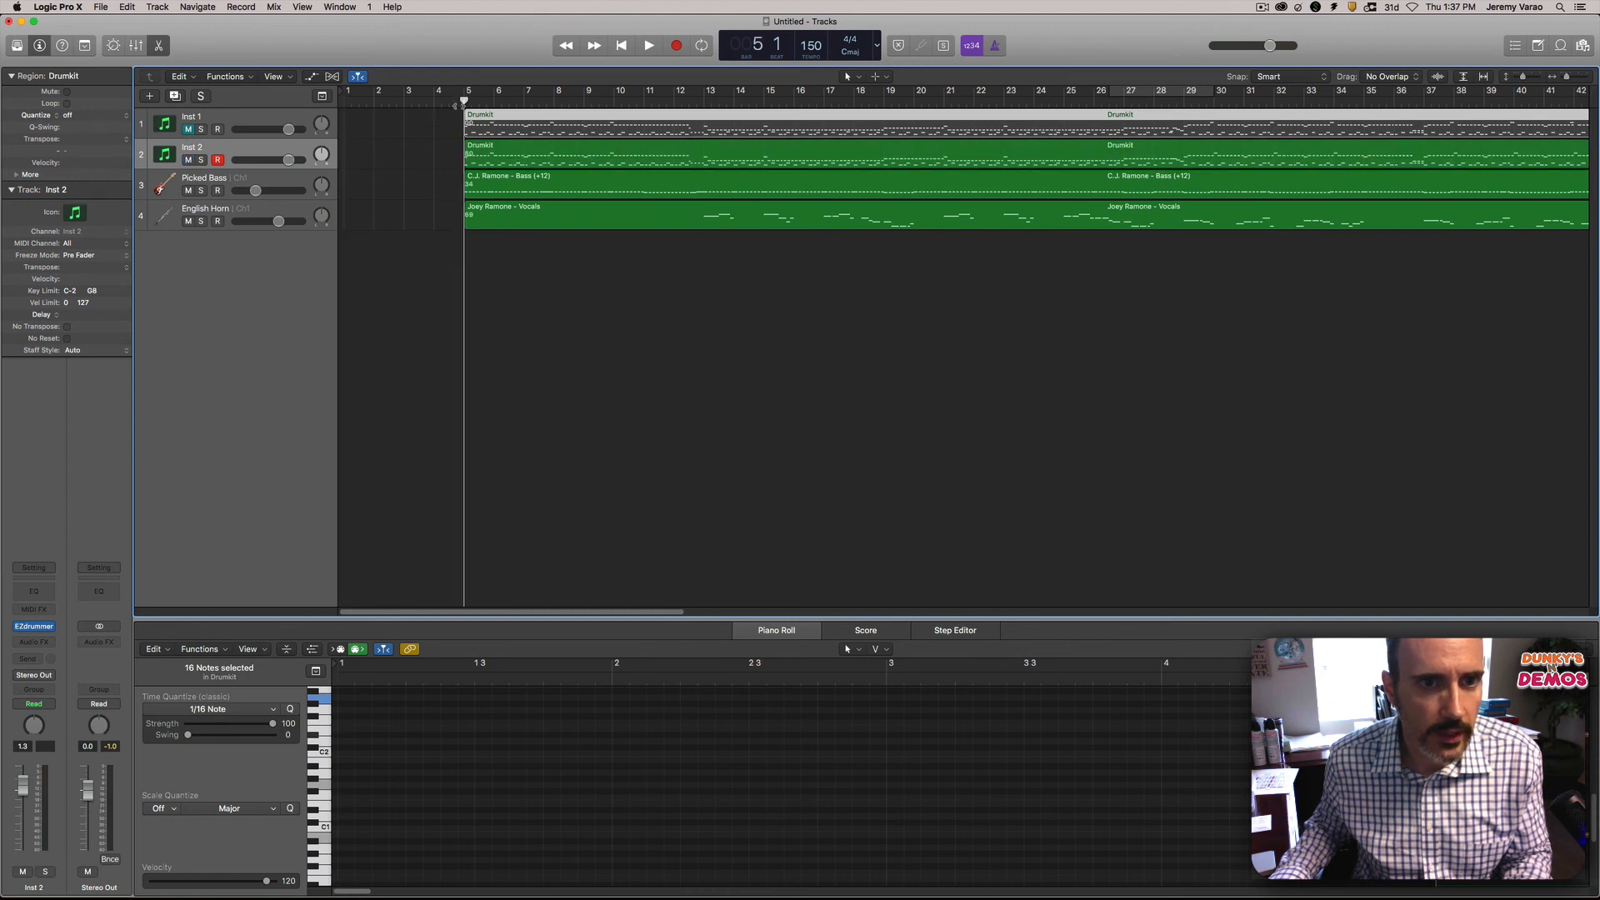
left_click(607, 155)
key("space")
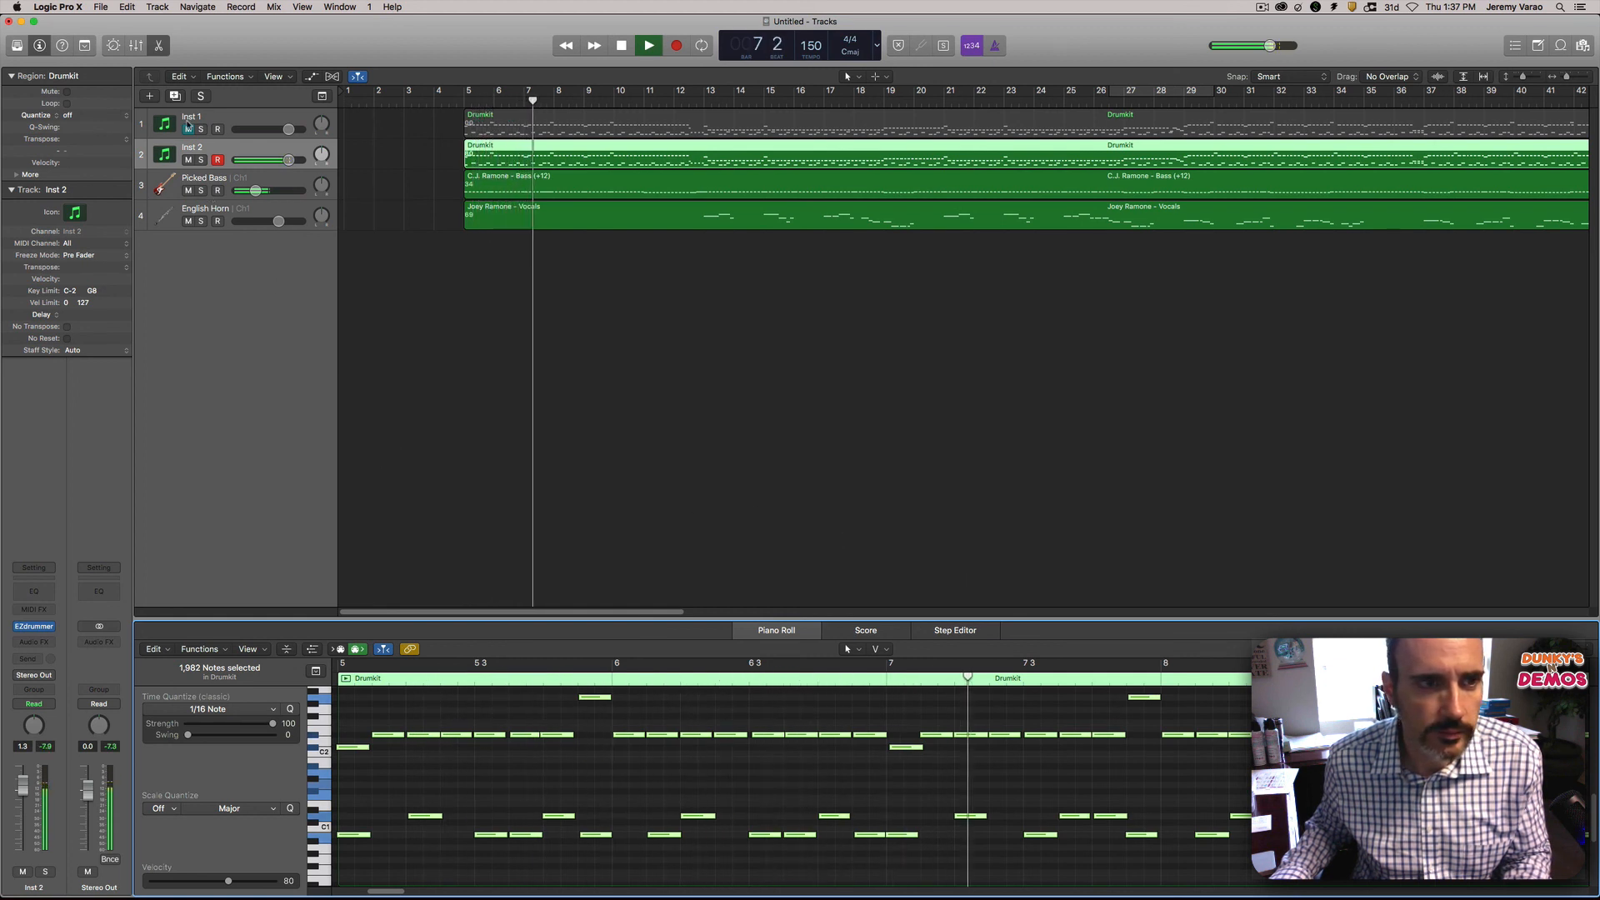
key("space")
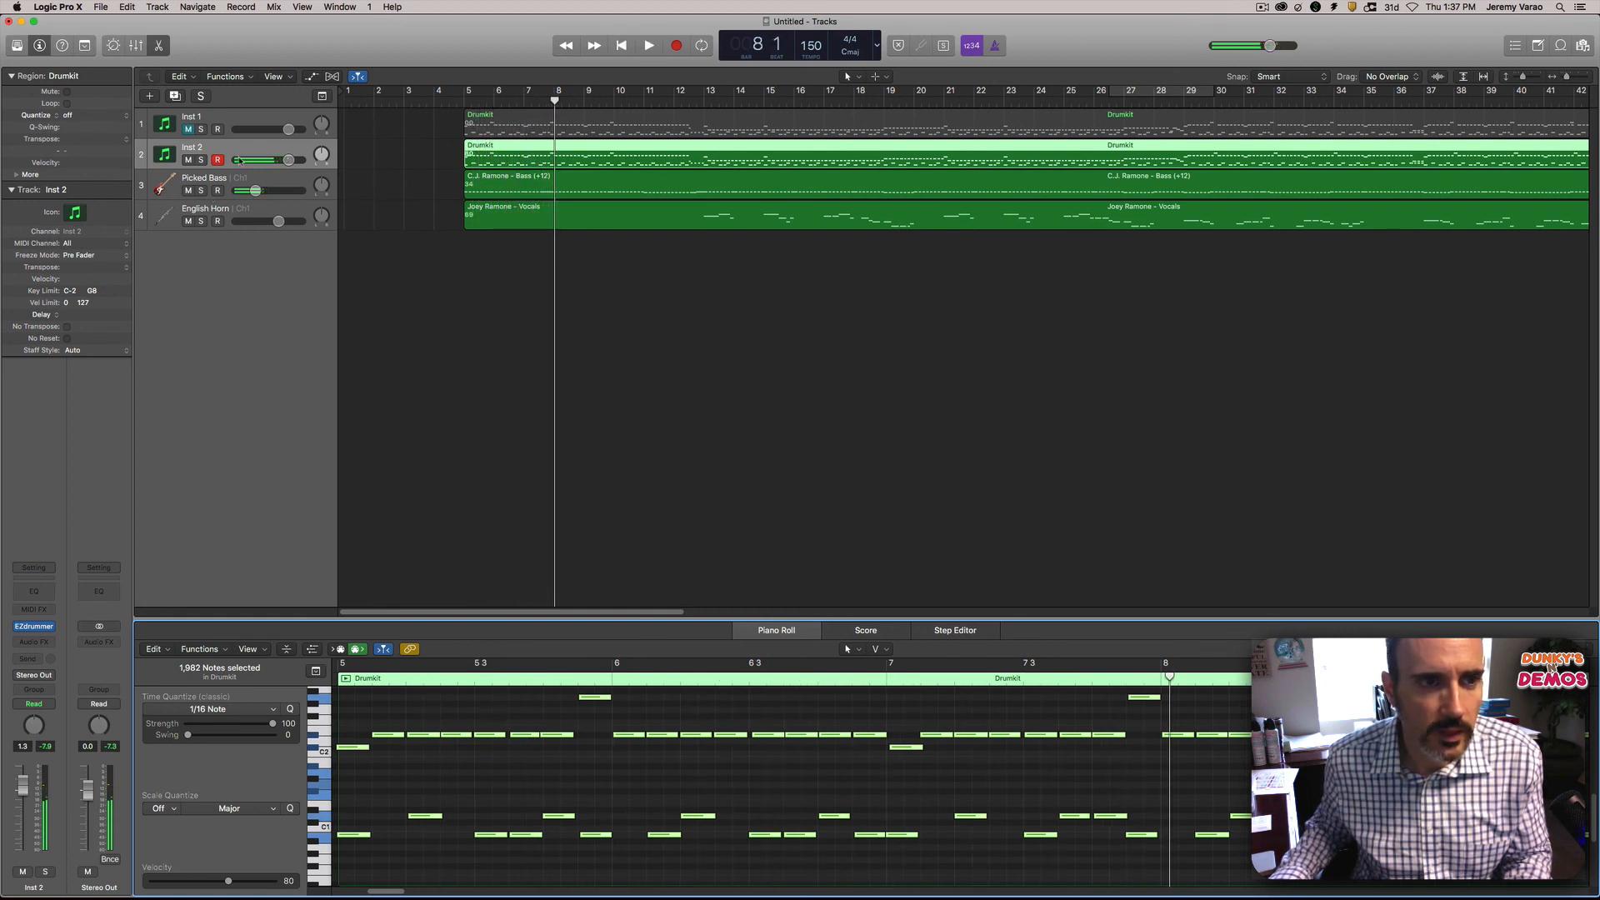
Step: Mute Inst 2, unmute Inst 1, and play the edited Inst 1 drum part from bar 5 into bar 13 for comparison
left_click(188, 160)
left_click(188, 130)
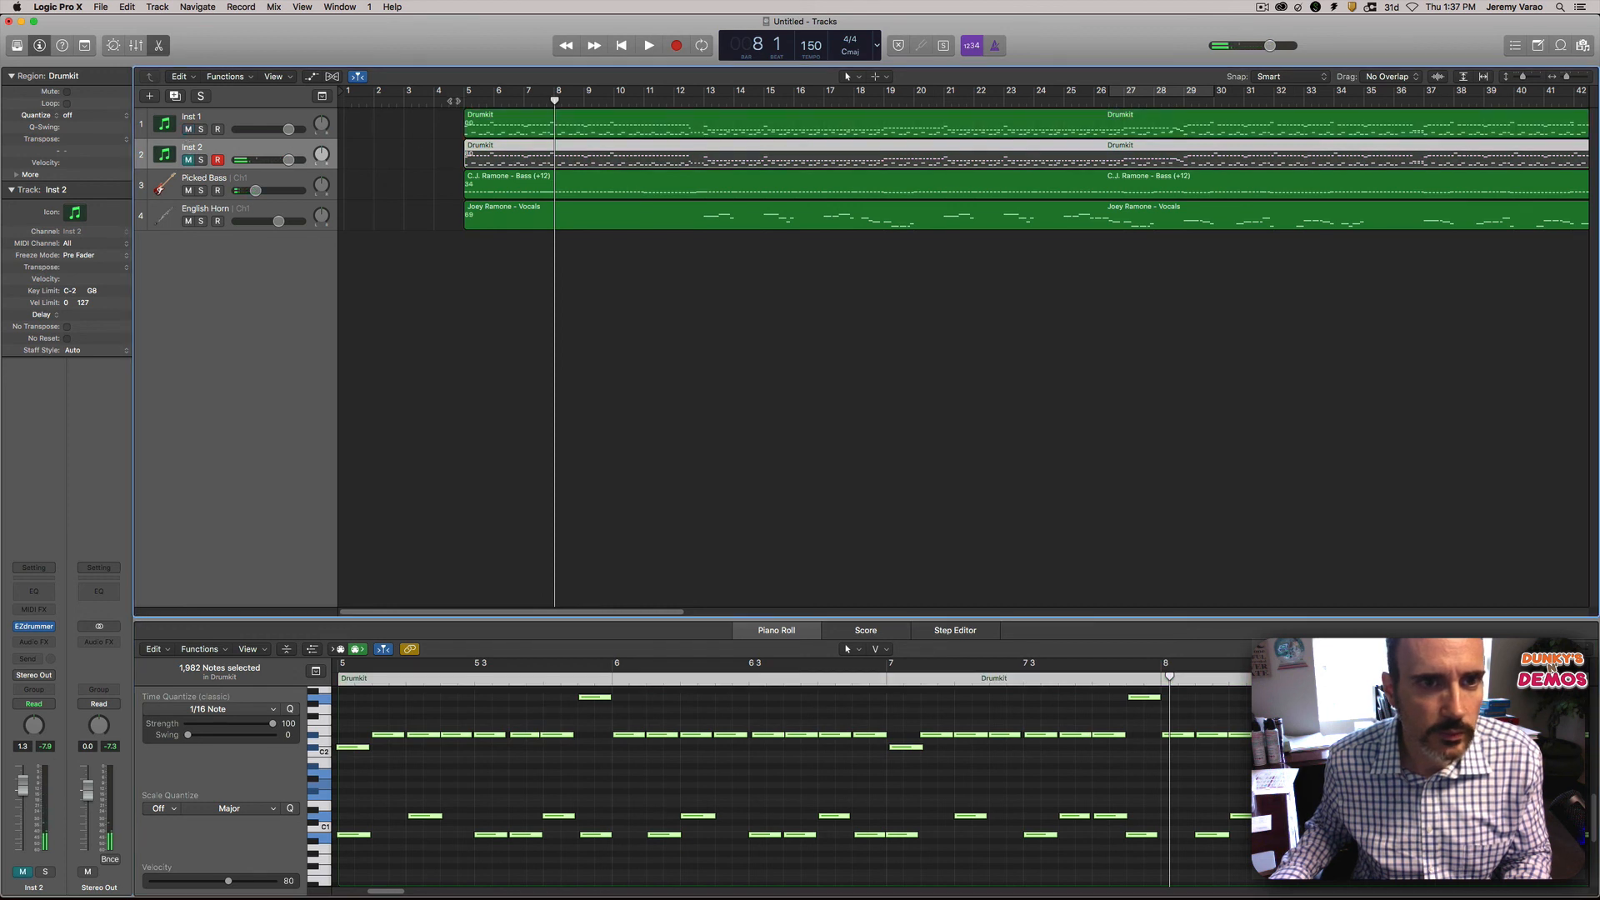
left_click(457, 94)
key("space")
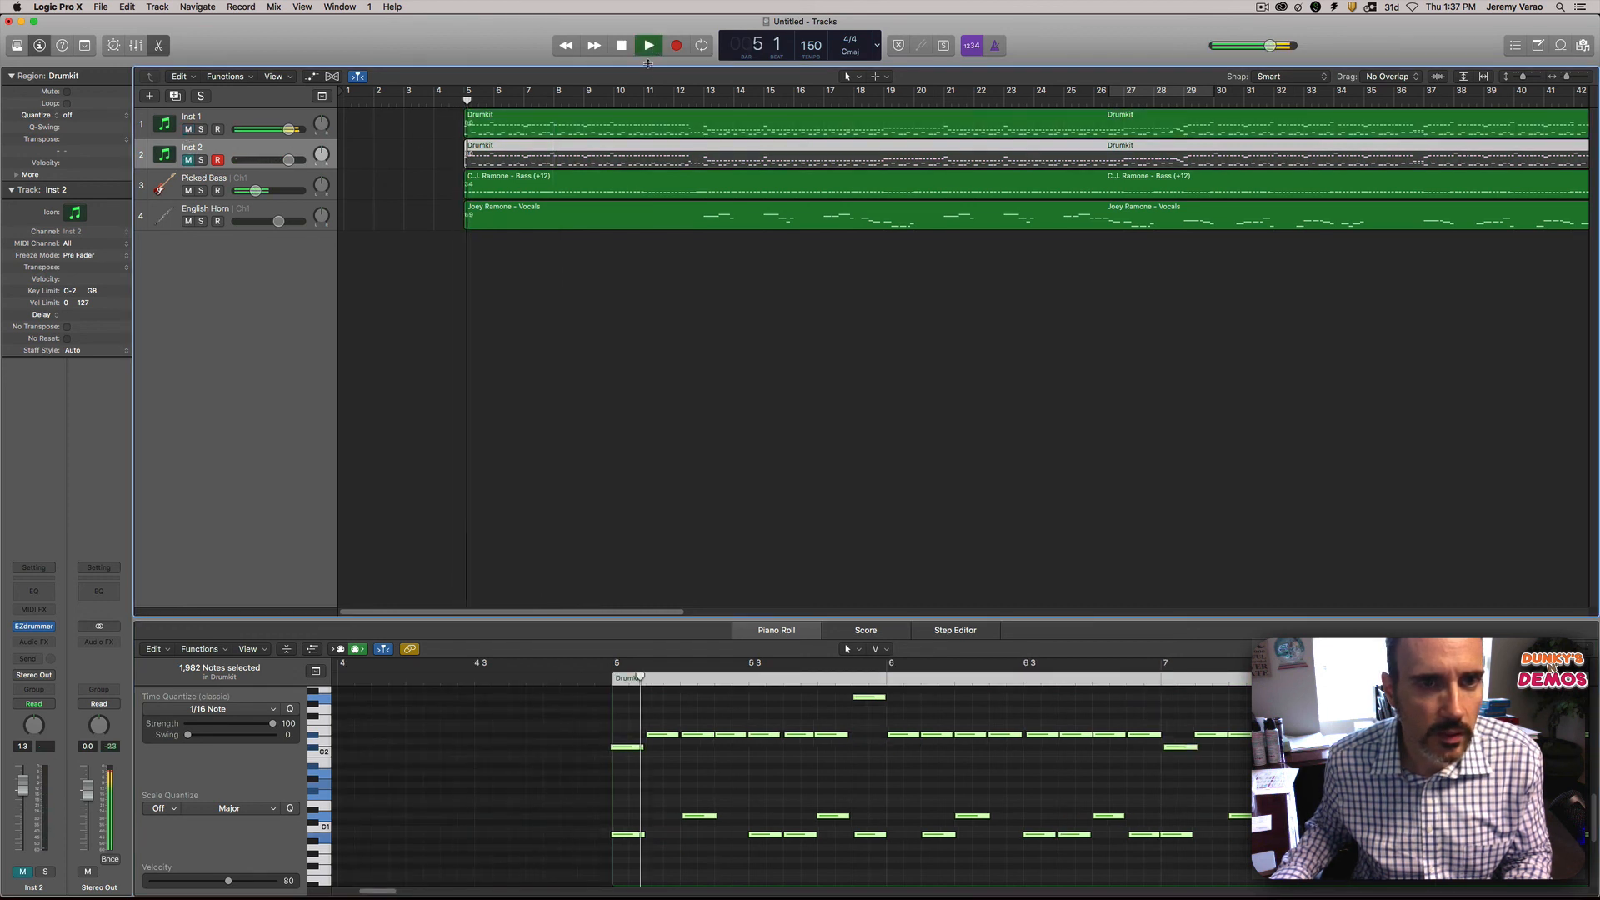
left_click(596, 133)
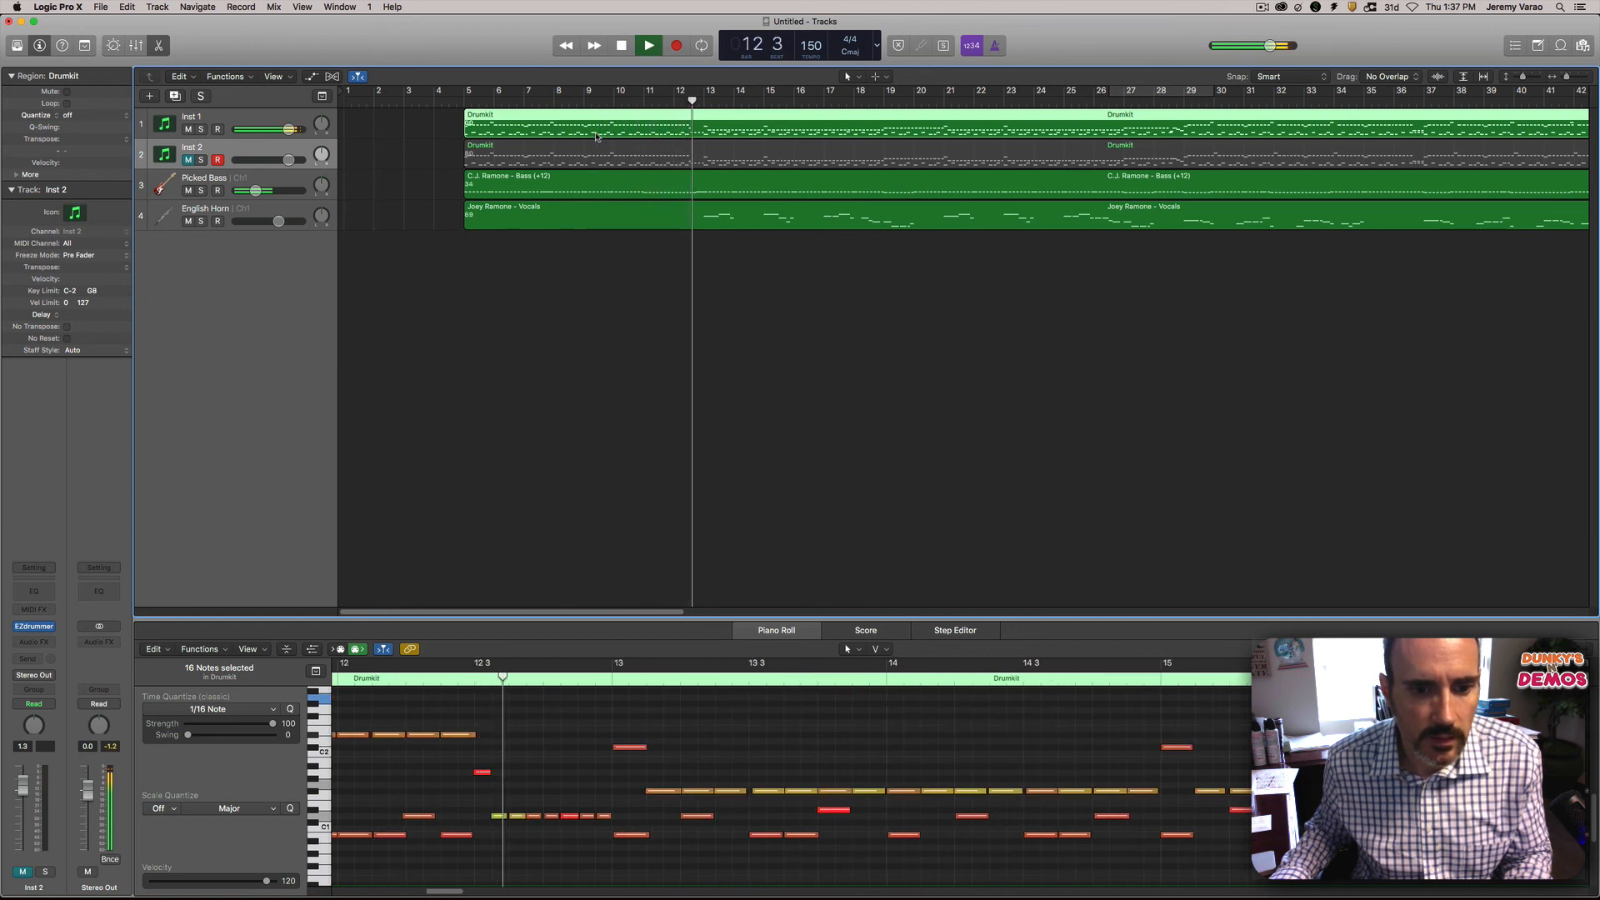
key("space")
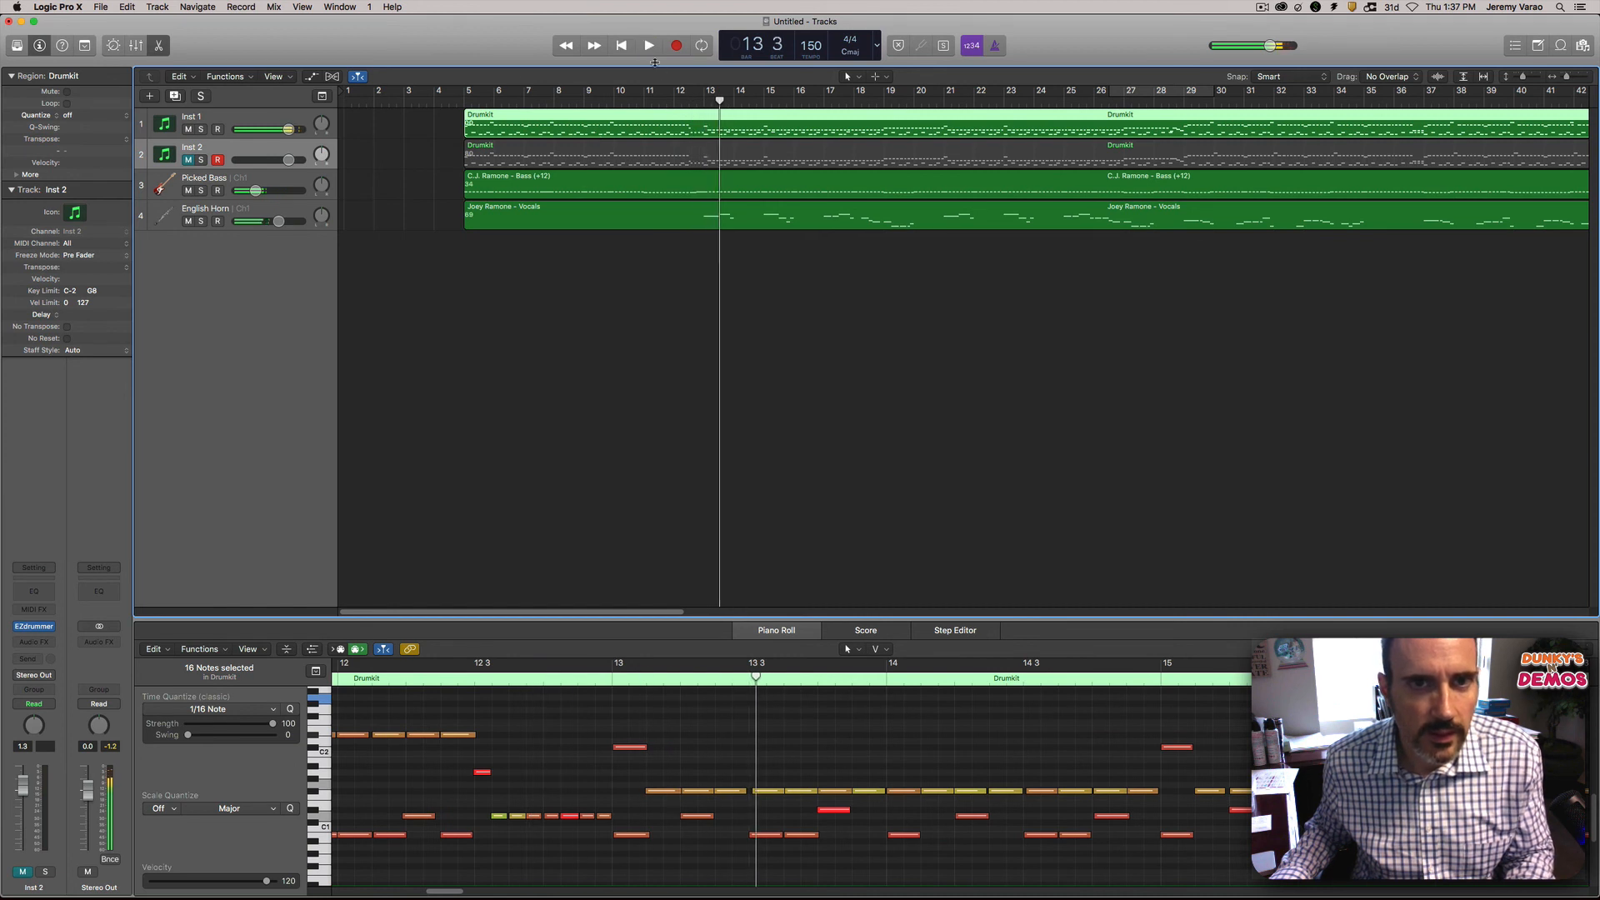